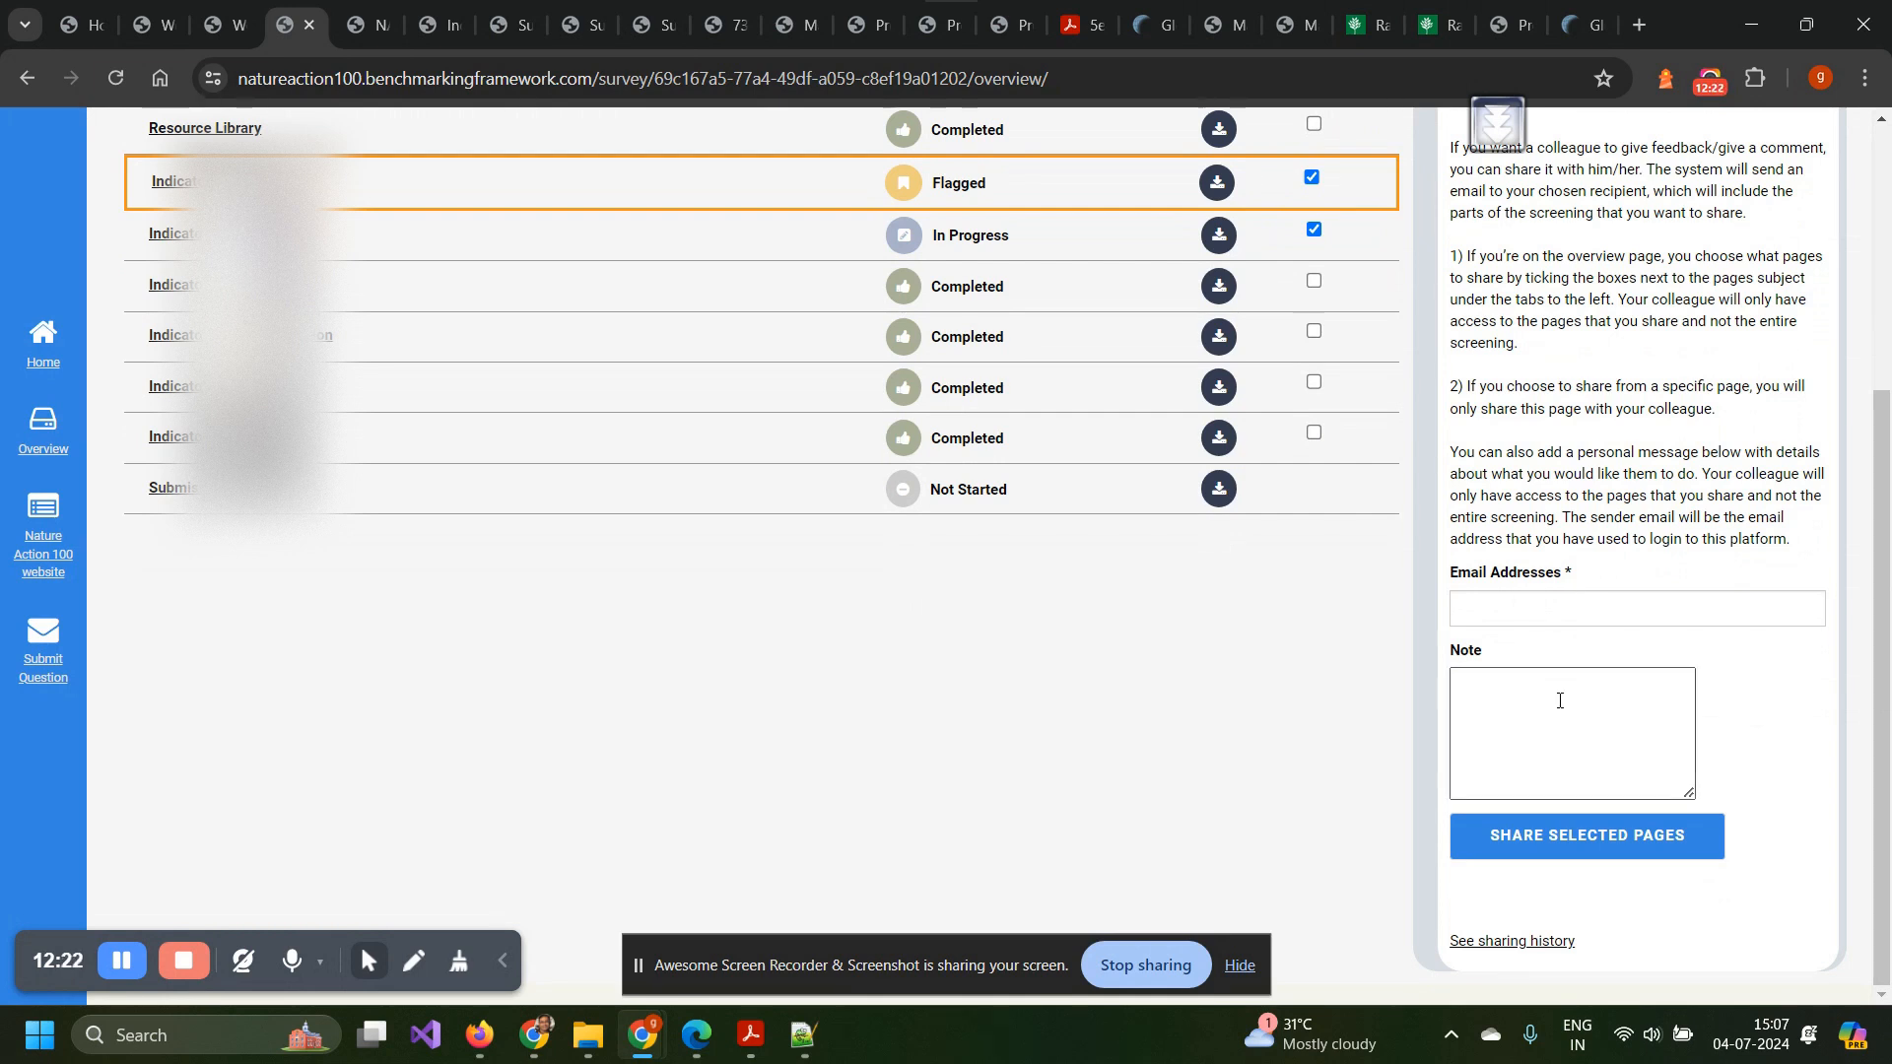
Read the Gmail Shared Link email with the two Nature Action 100 survey links and login details.
{"action": "scroll", "coordinate": [1559, 701], "scroll_direction": "up", "scroll_amount": 3}
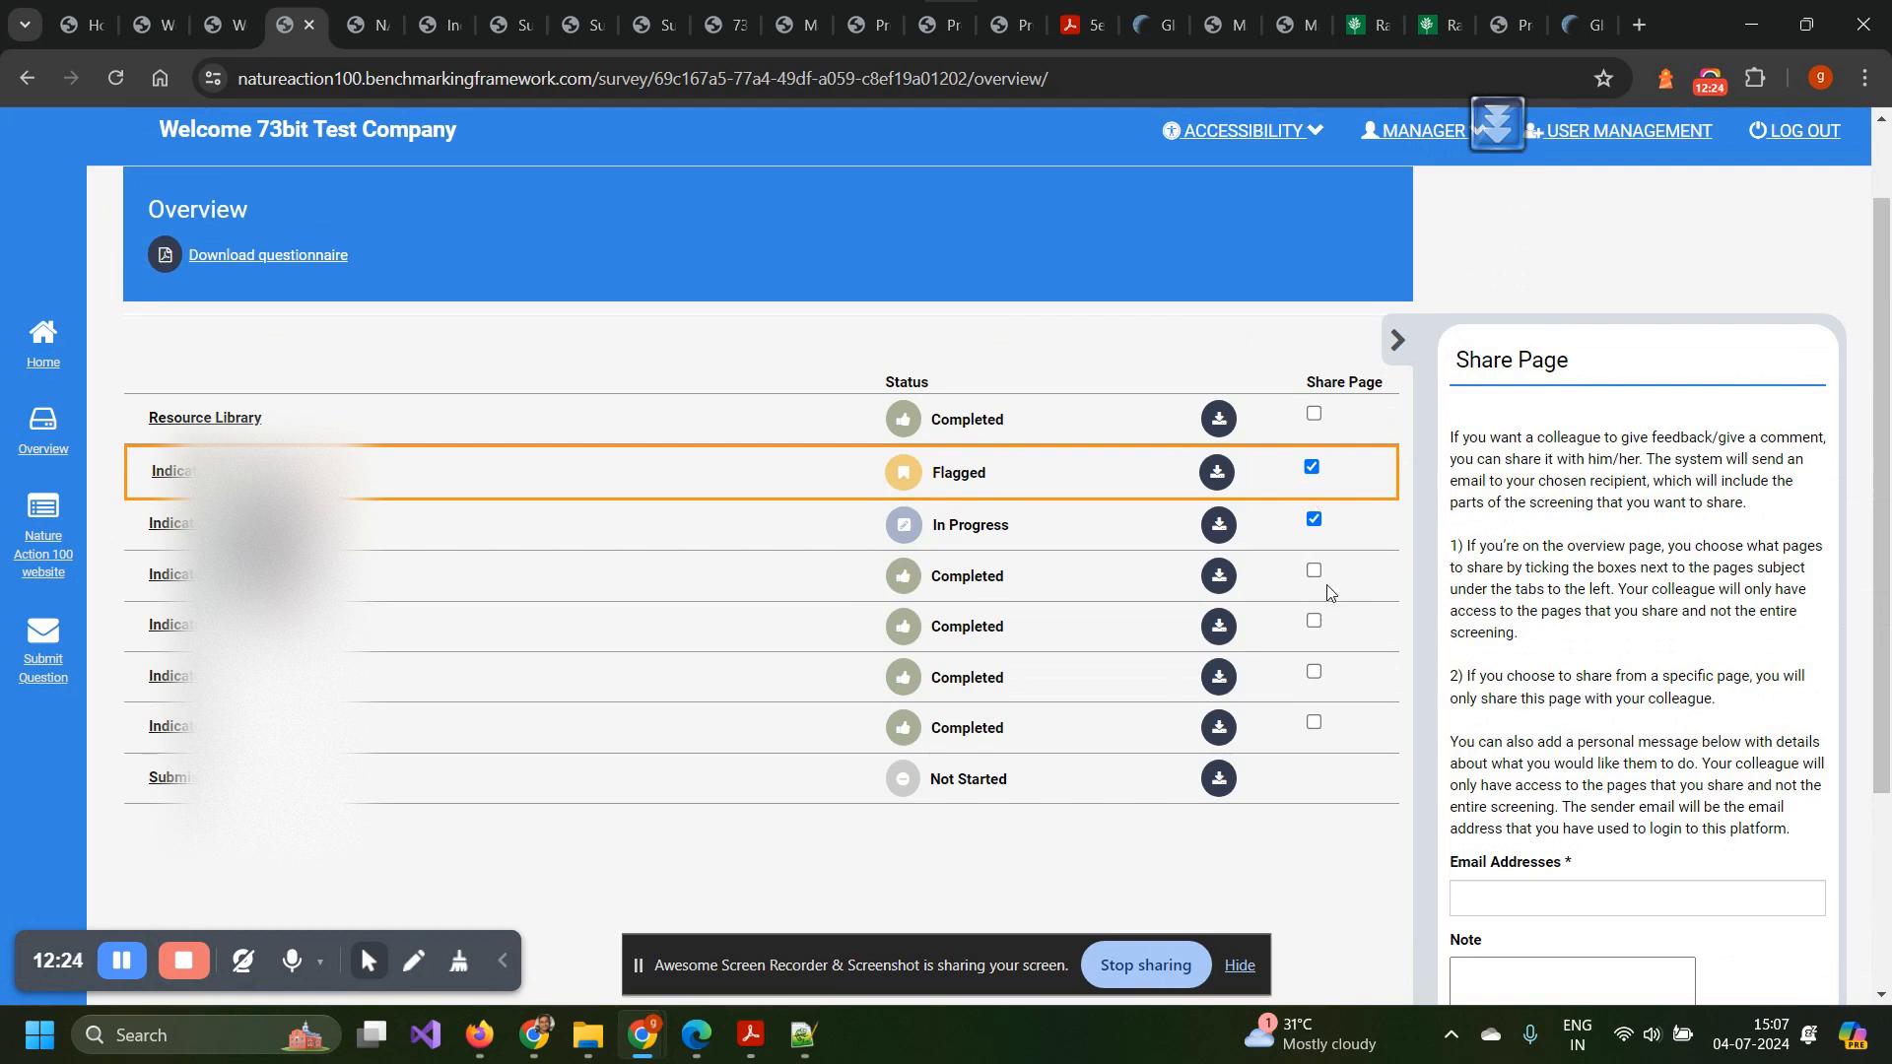
{"action": "scroll", "coordinate": [1357, 583], "scroll_direction": "down", "scroll_amount": 3}
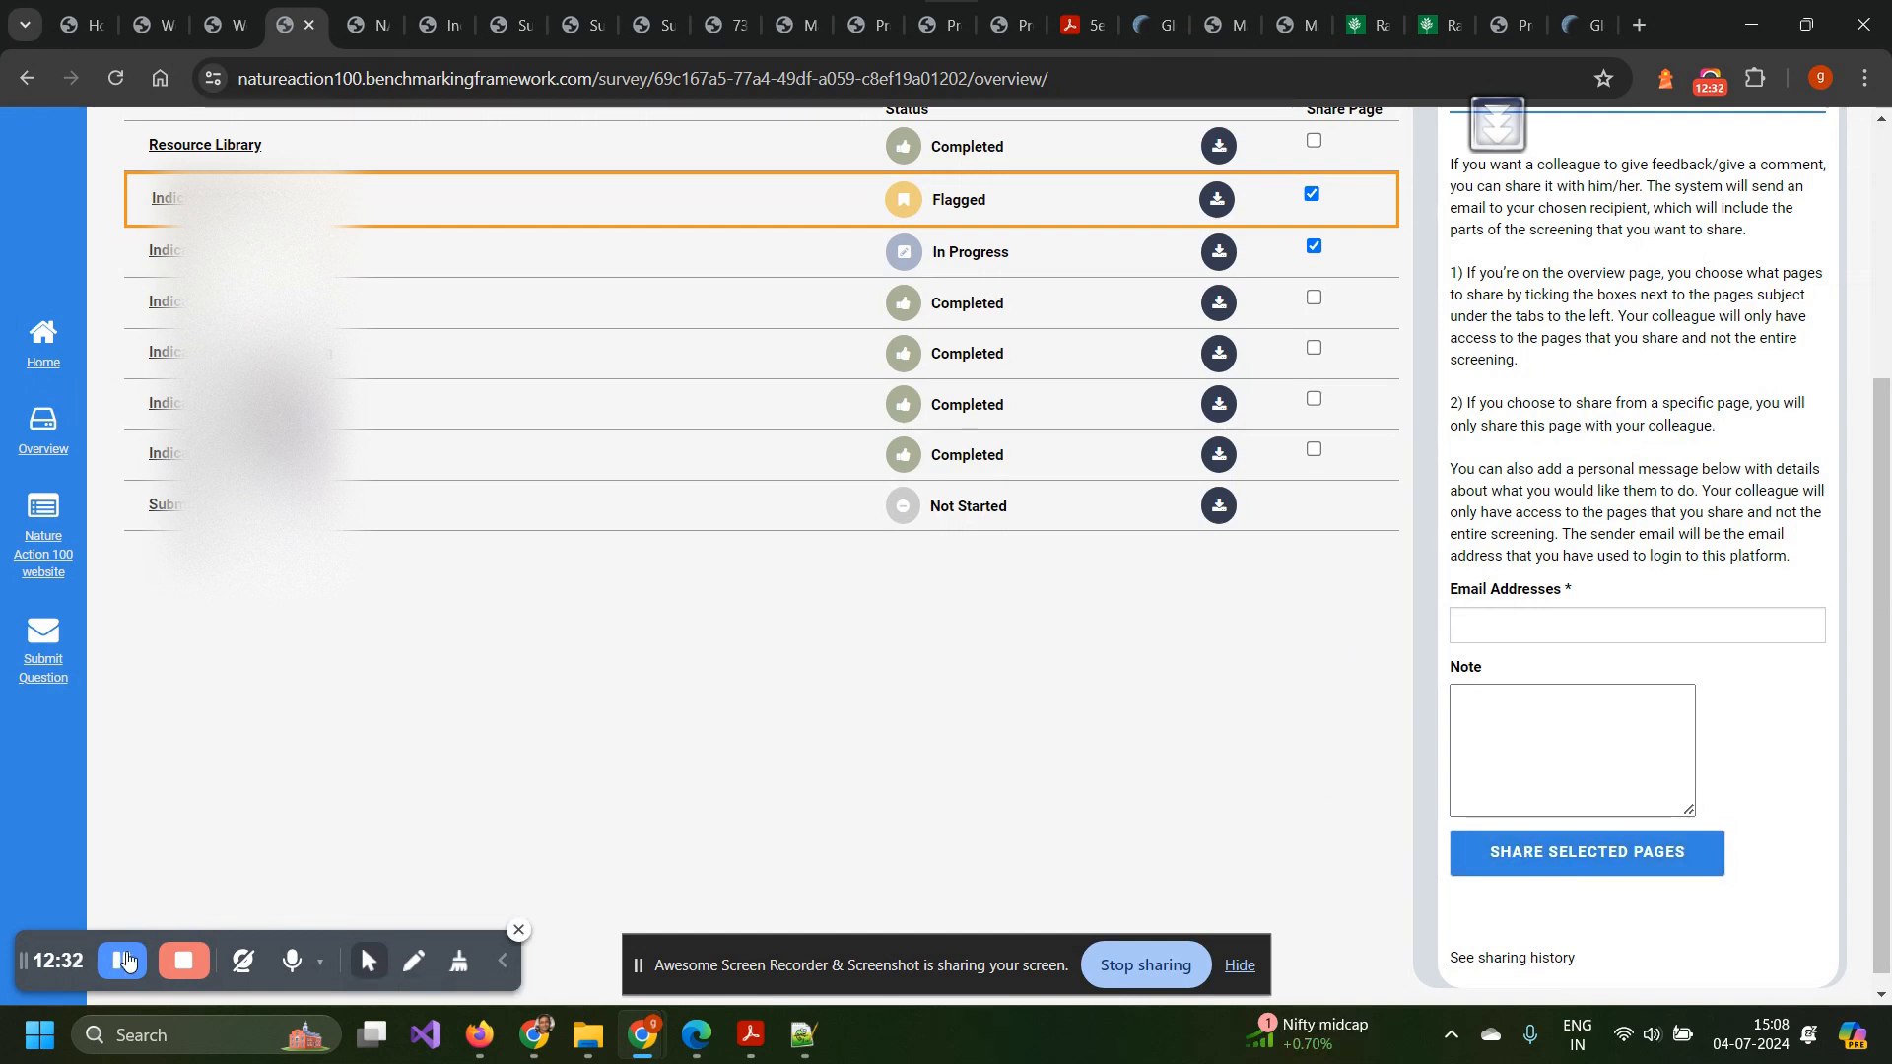
{"action": "mouse_move", "coordinate": [485, 1008]}
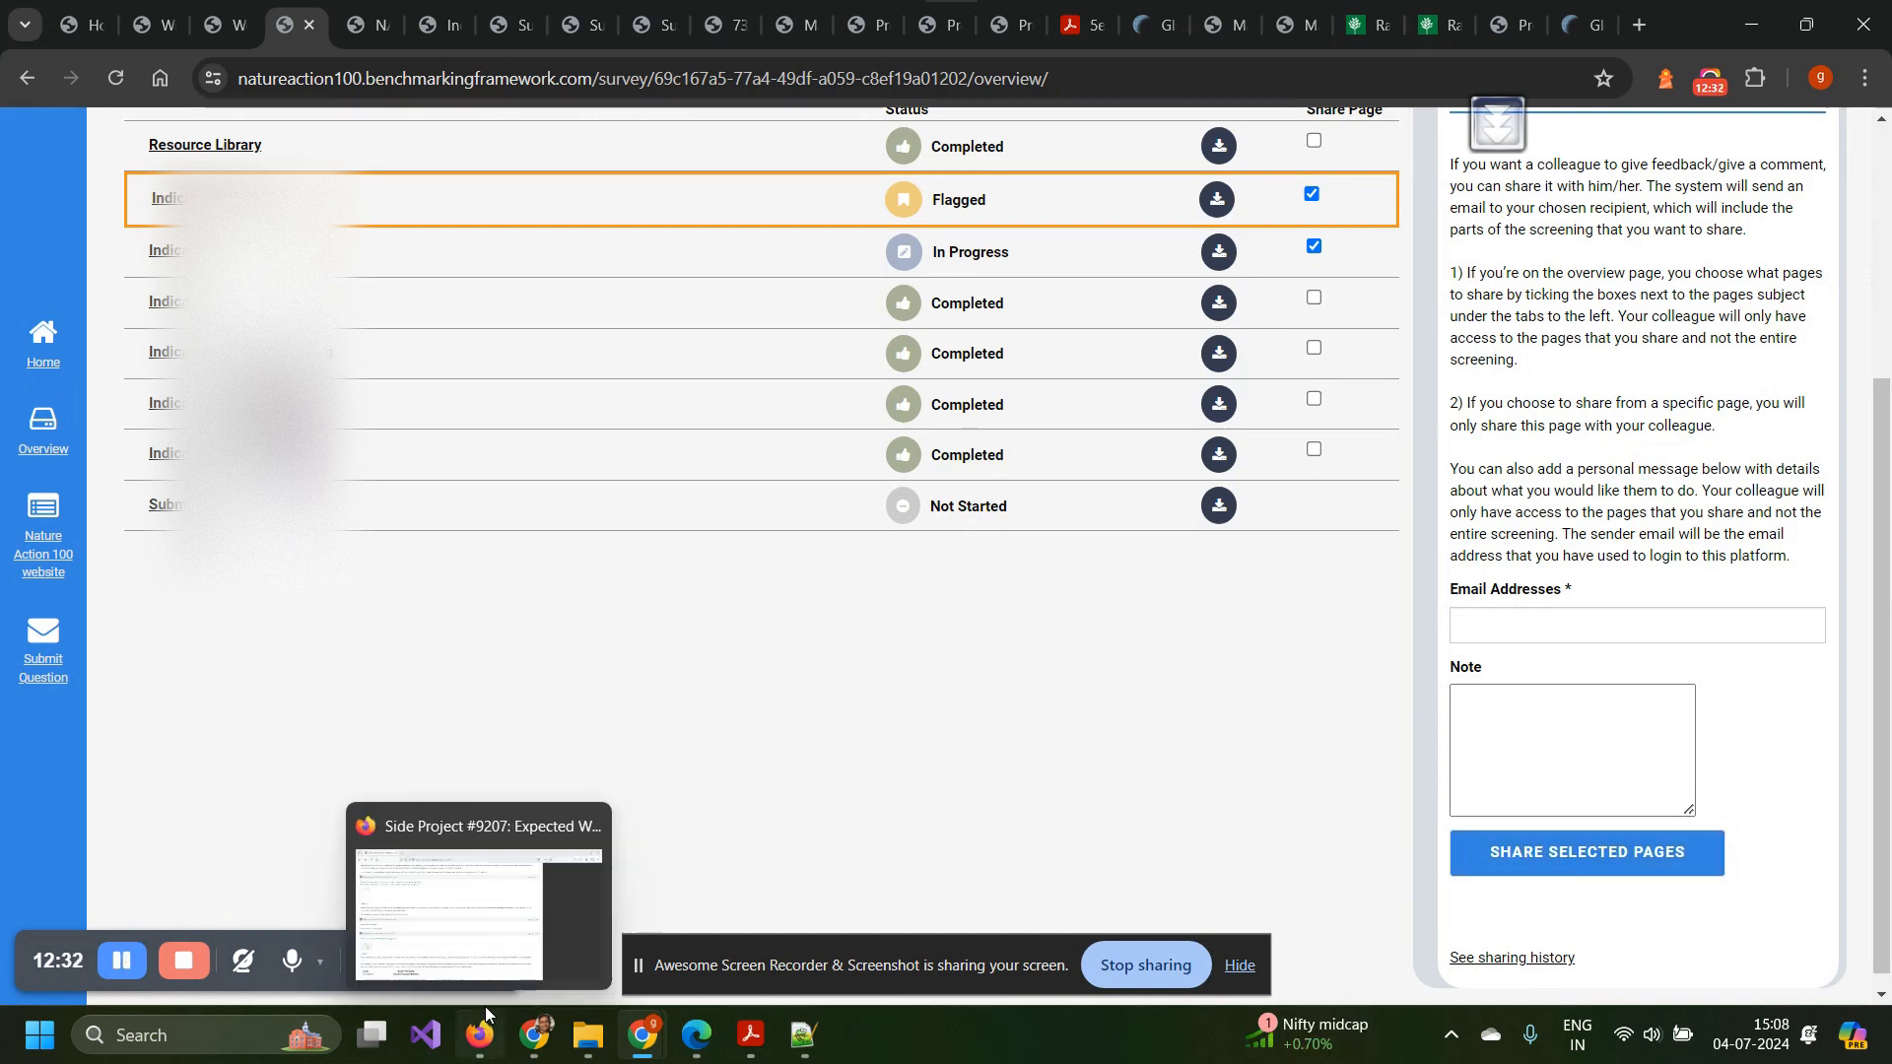
{"action": "left_click", "coordinate": [704, 1042]}
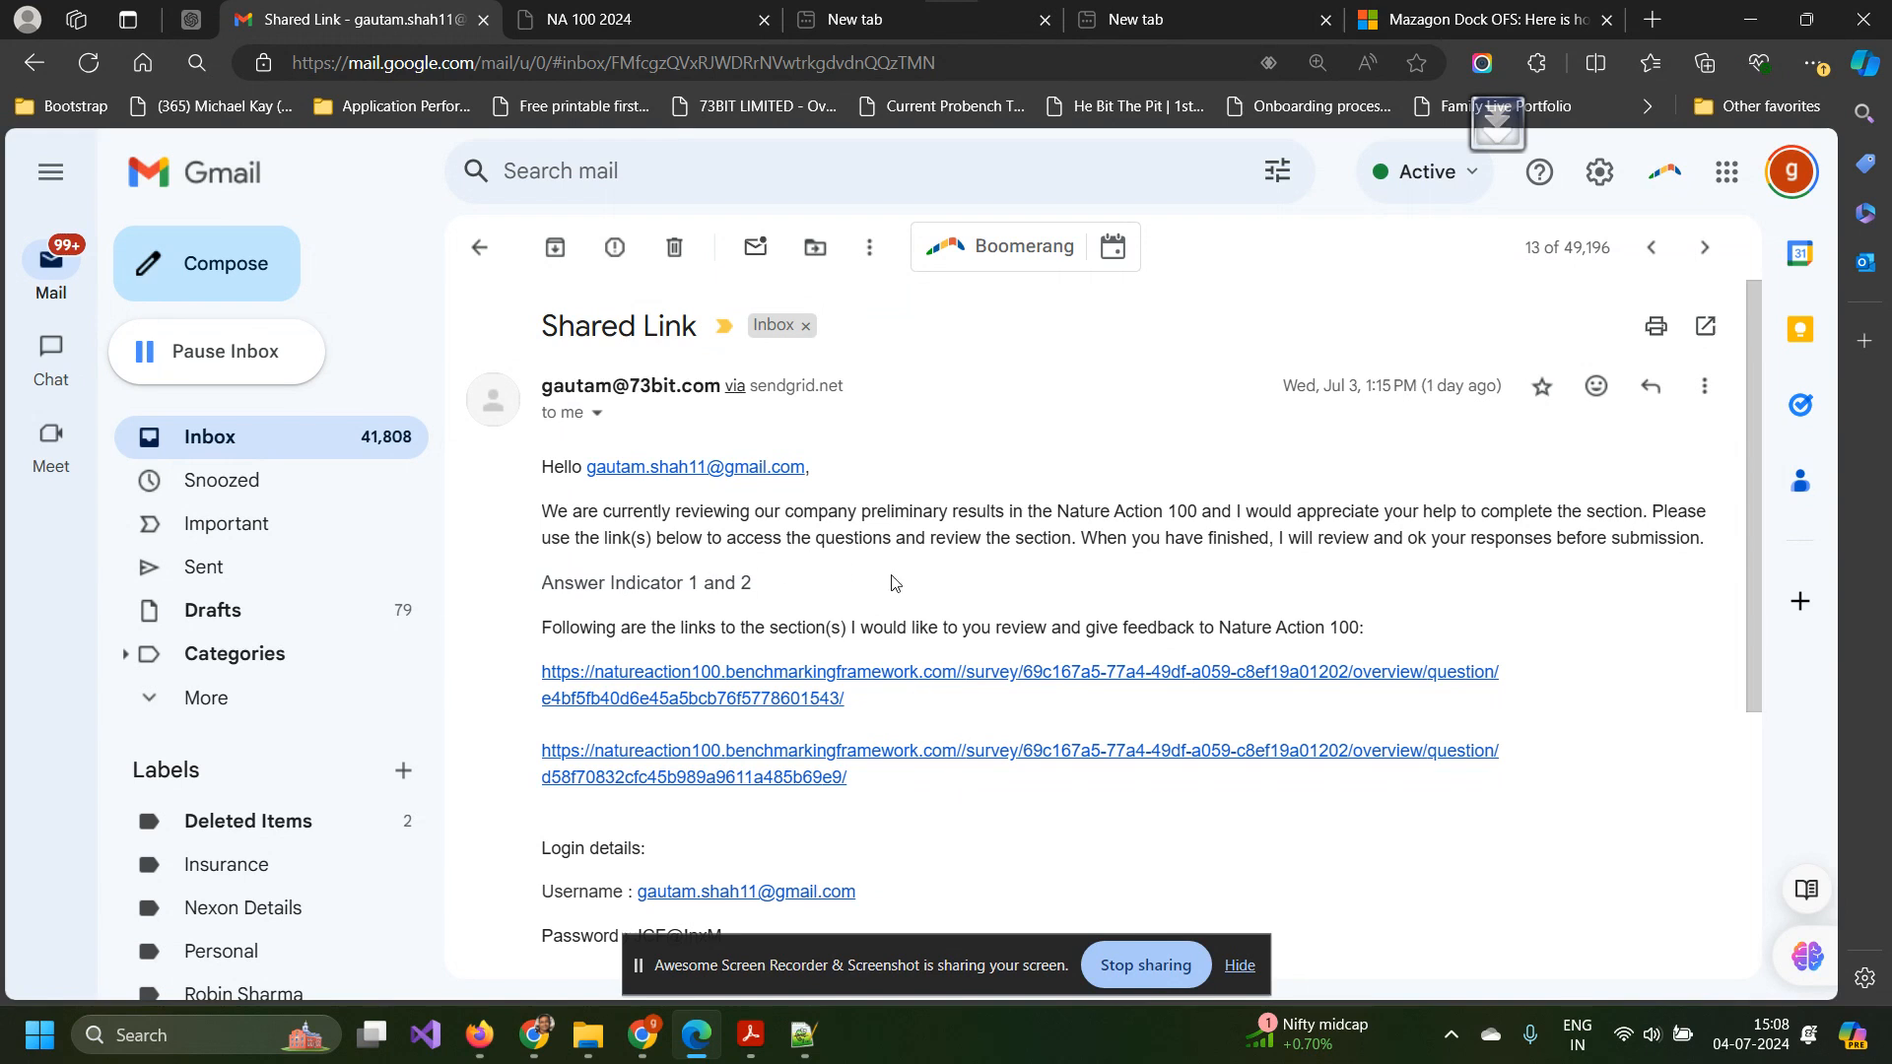
{"action": "scroll", "coordinate": [892, 582], "scroll_direction": "down", "scroll_amount": 4}
{"action": "scroll", "coordinate": [892, 583], "scroll_direction": "up", "scroll_amount": 4}
{"action": "scroll", "coordinate": [863, 708], "scroll_direction": "down", "scroll_amount": 3}
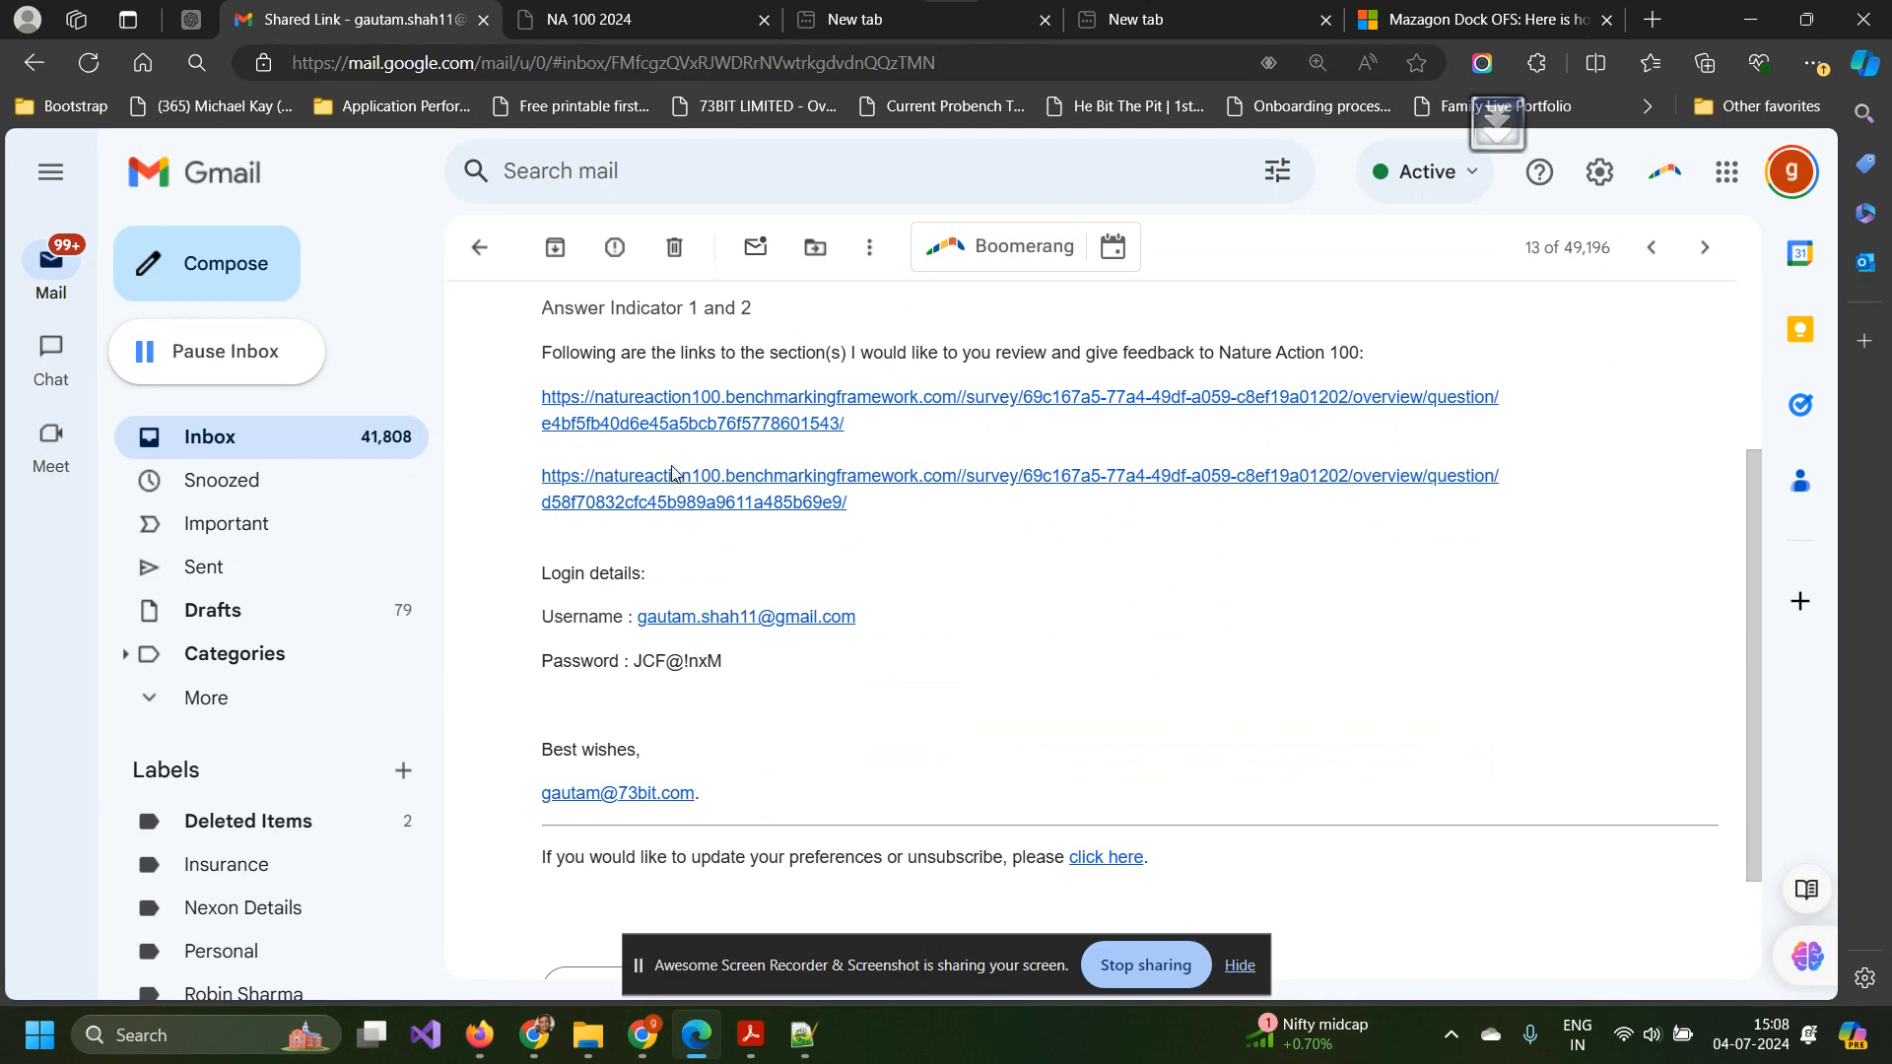
{"action": "left_click", "coordinate": [595, 22]}
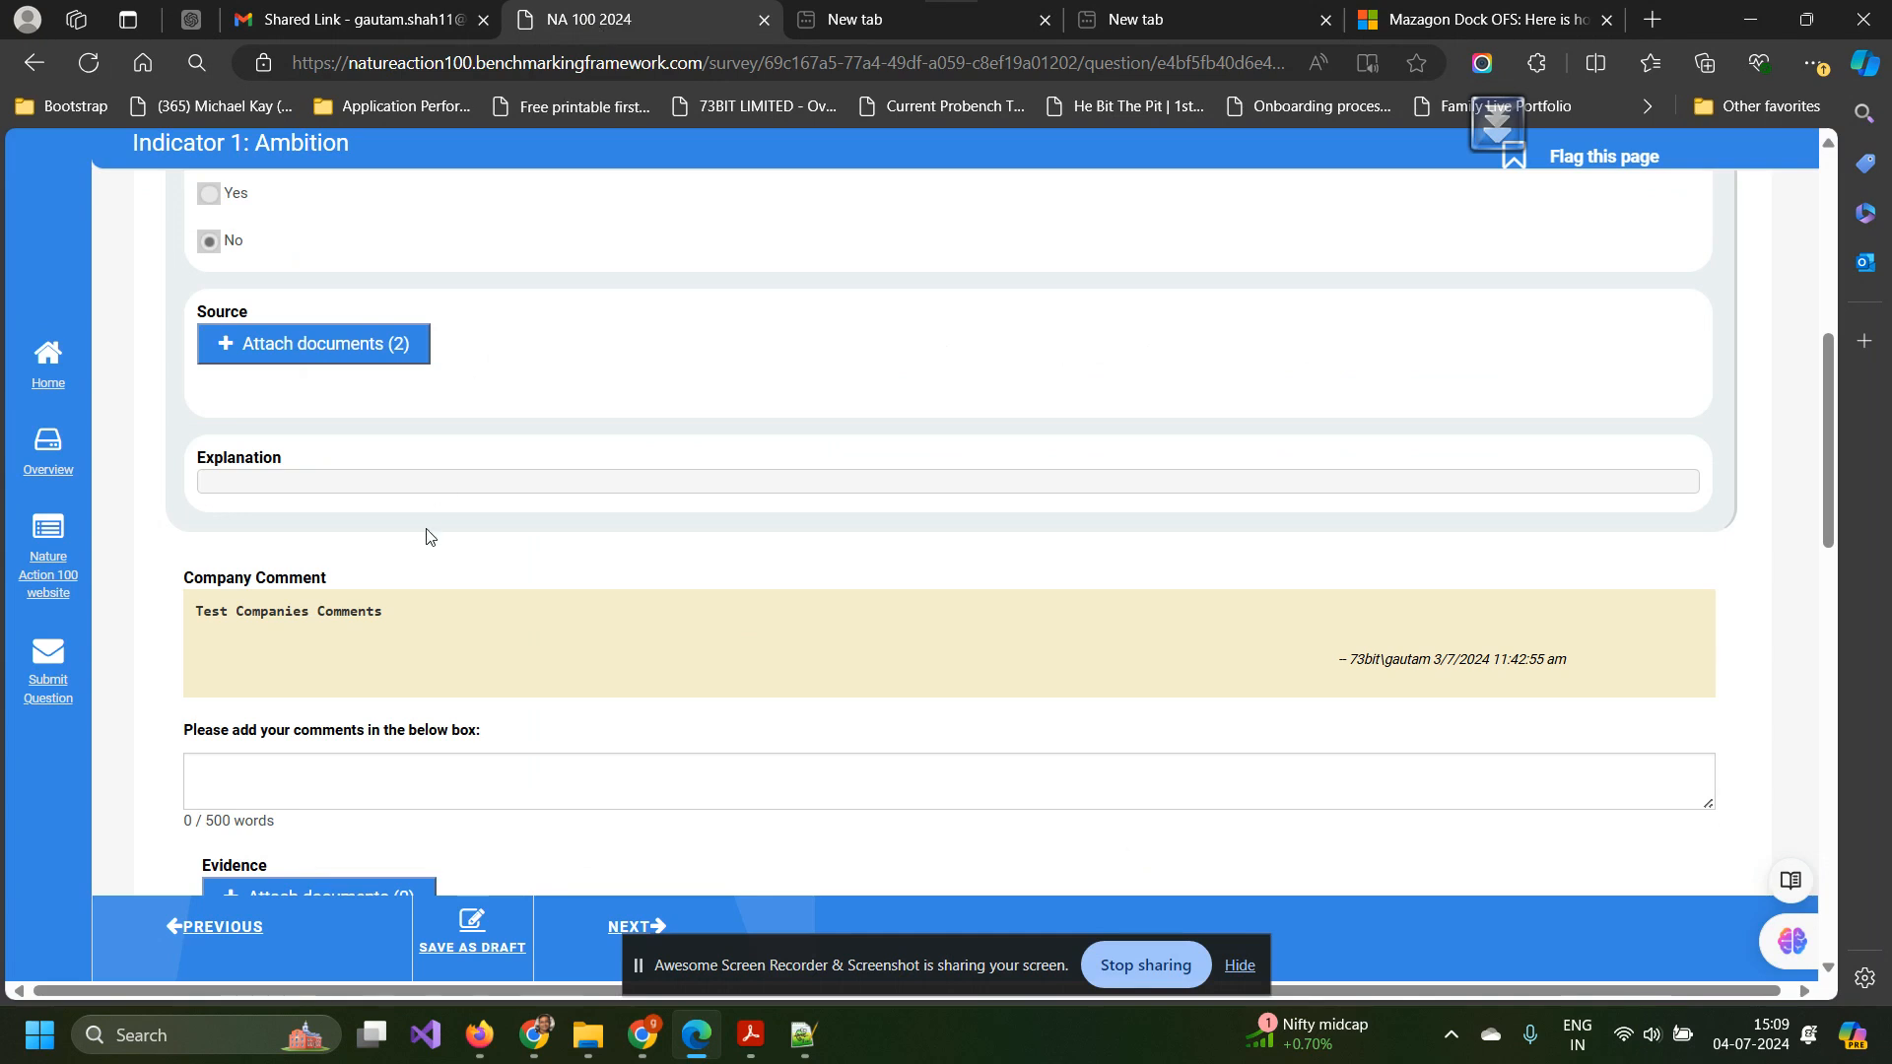
Check the survey's indicator overview, then return to Indicator 1: Ambition question 1.1.a and its assessment options.
{"action": "left_click", "coordinate": [47, 451]}
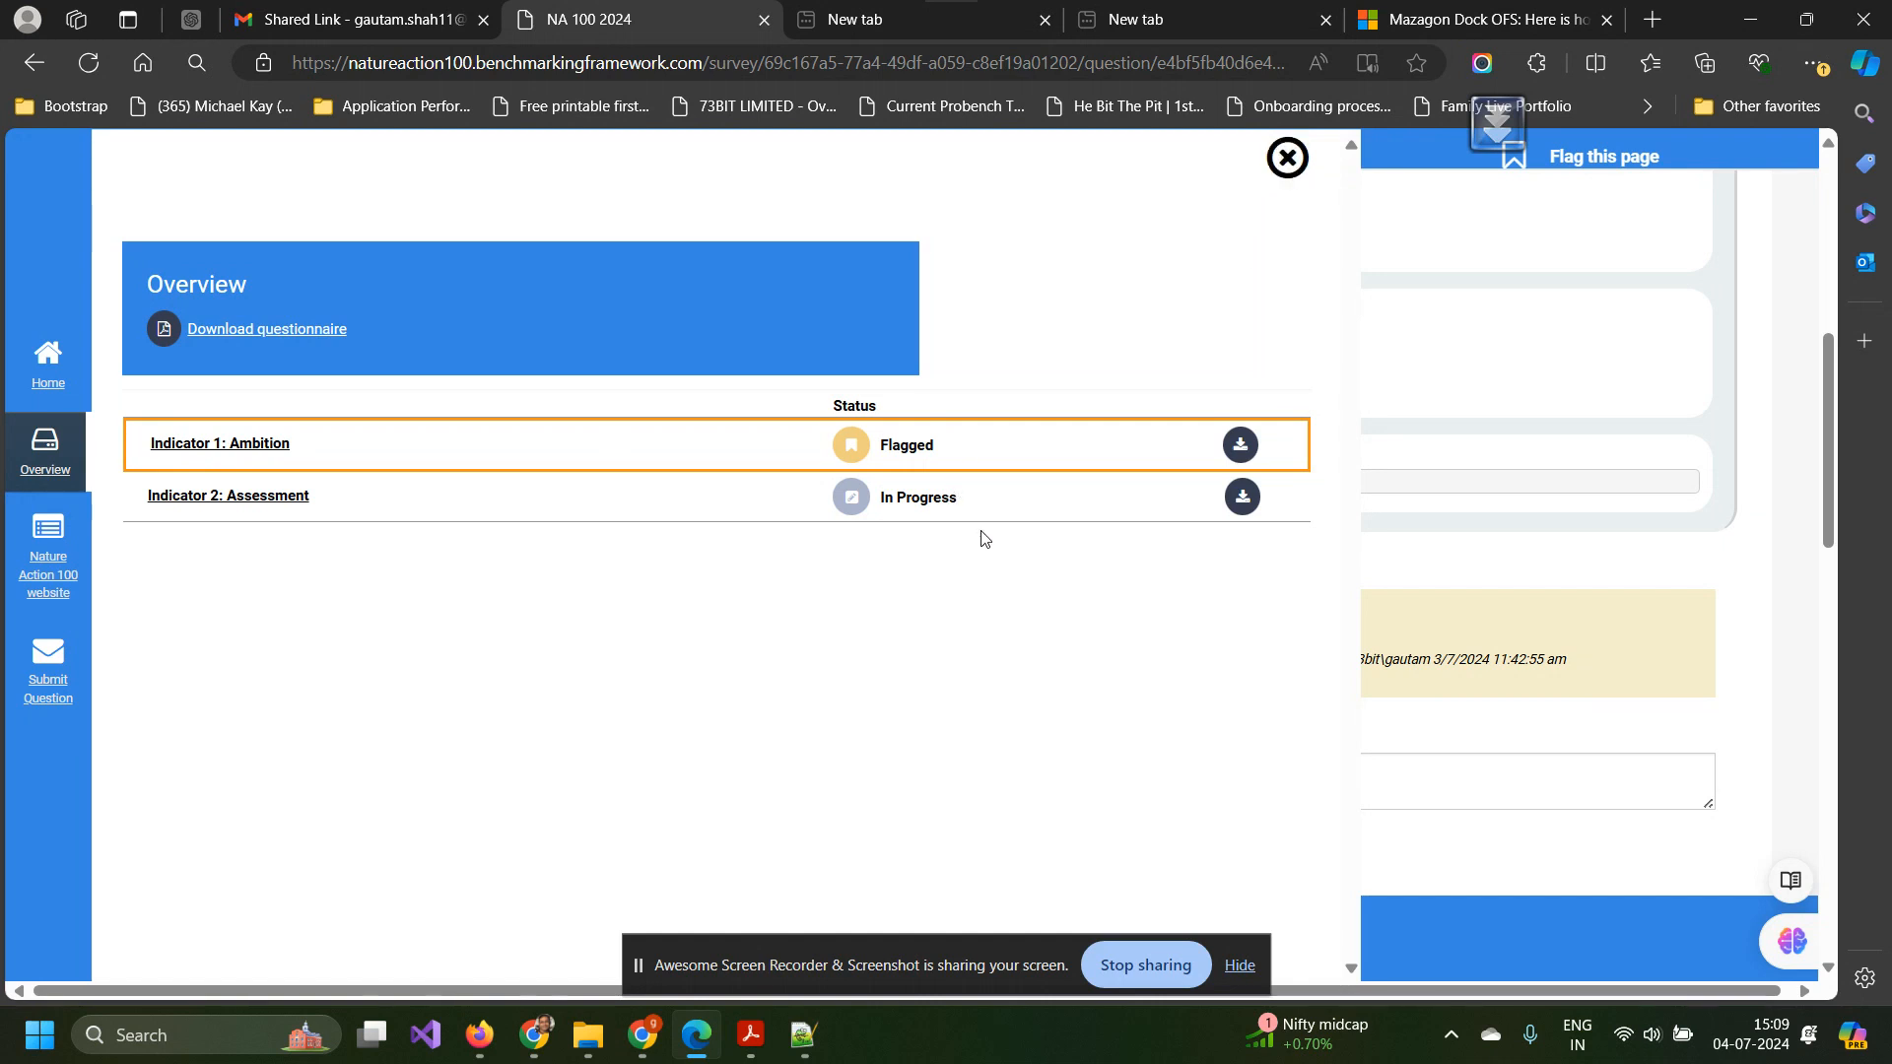
{"action": "left_click", "coordinate": [1288, 158]}
{"action": "scroll", "coordinate": [706, 521], "scroll_direction": "up", "scroll_amount": 6}
{"action": "scroll", "coordinate": [707, 521], "scroll_direction": "down", "scroll_amount": 19}
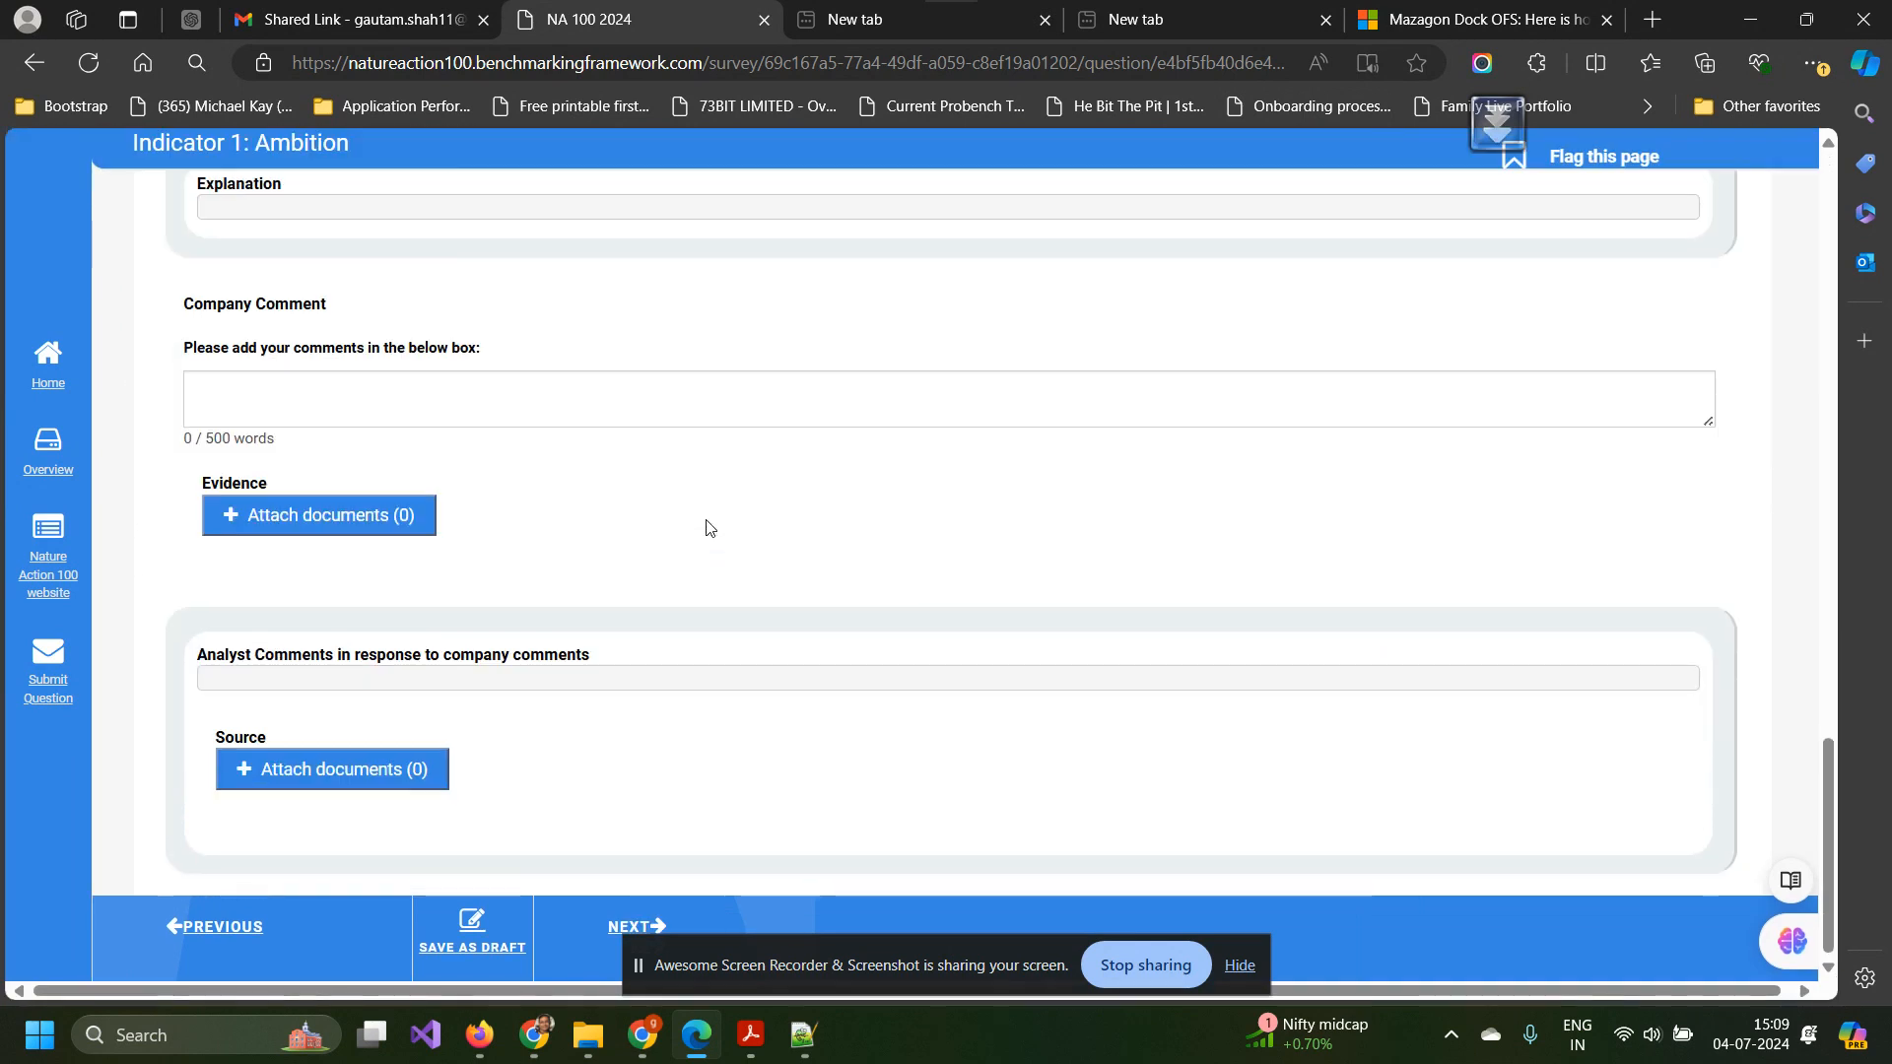
{"action": "scroll", "coordinate": [707, 521], "scroll_direction": "up", "scroll_amount": 3}
{"action": "scroll", "coordinate": [705, 528], "scroll_direction": "up", "scroll_amount": 6}
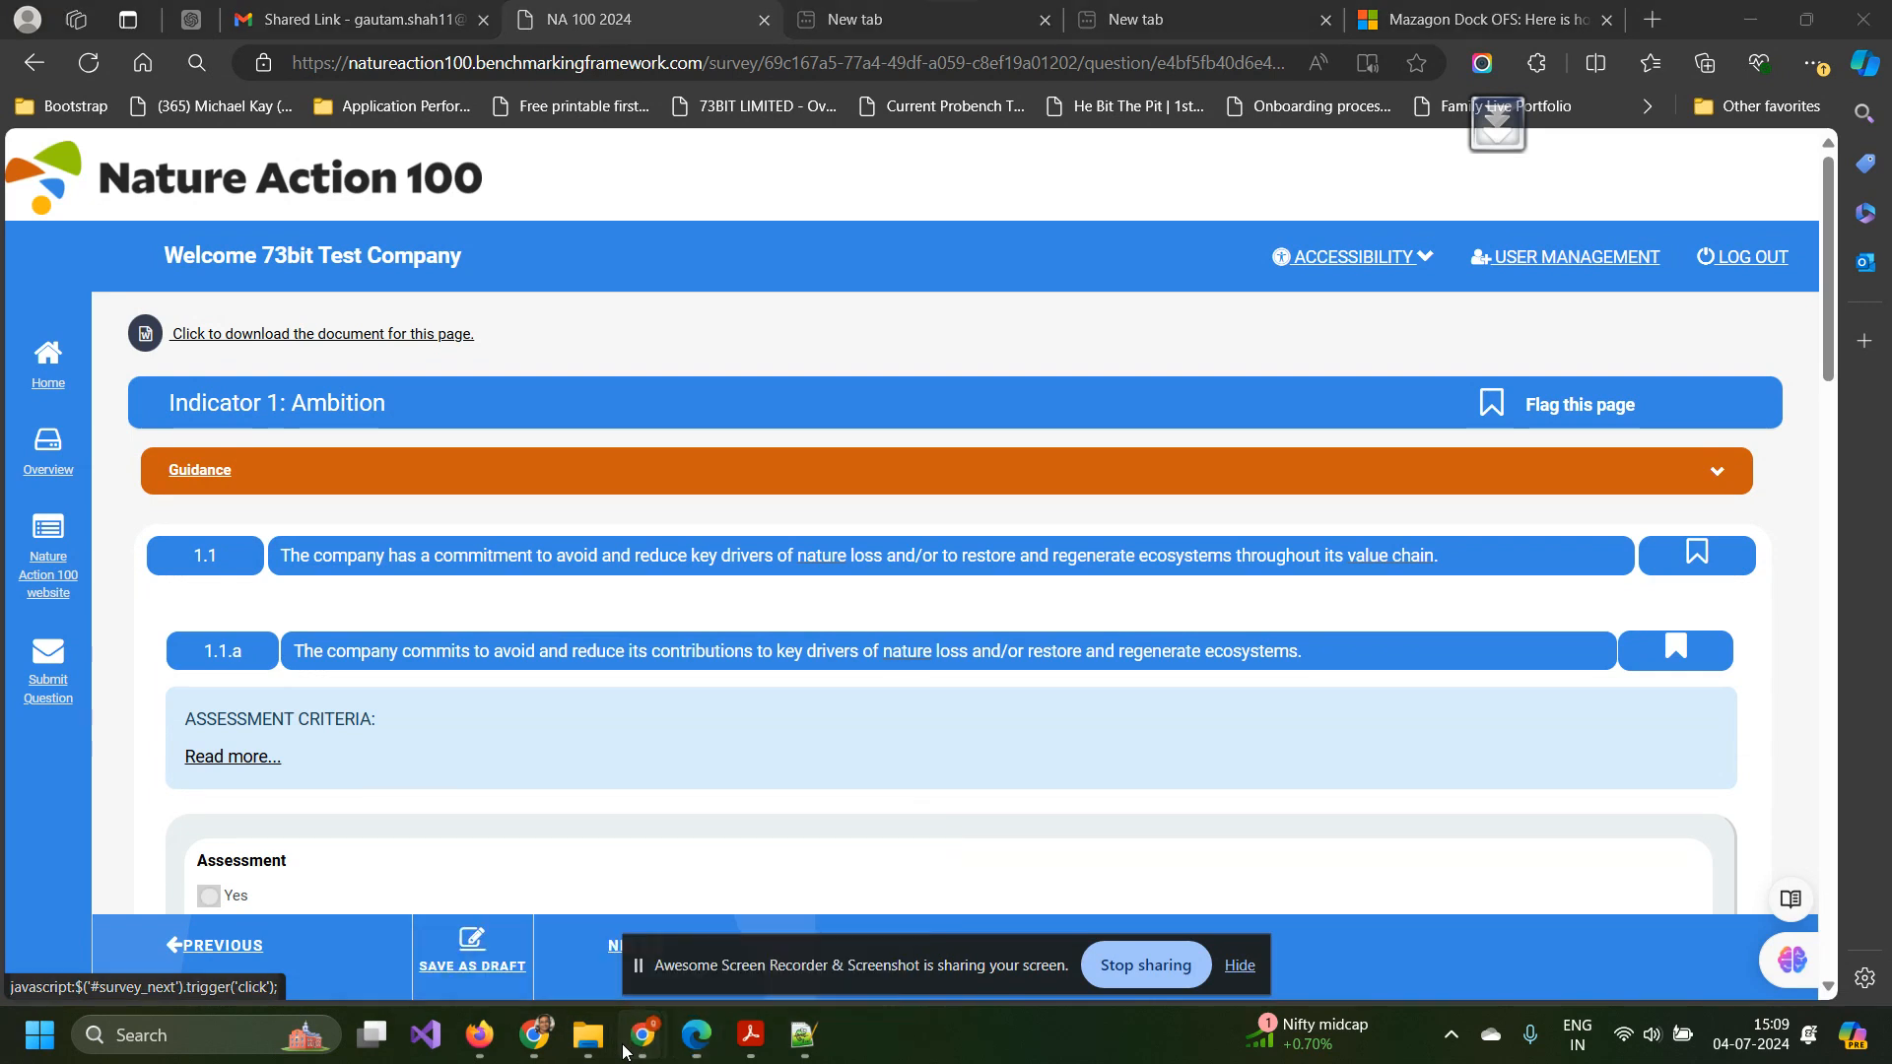
Return to the company's survey overview, where the Share Page panel has two indicator pages ticked.
{"action": "left_click", "coordinate": [581, 964]}
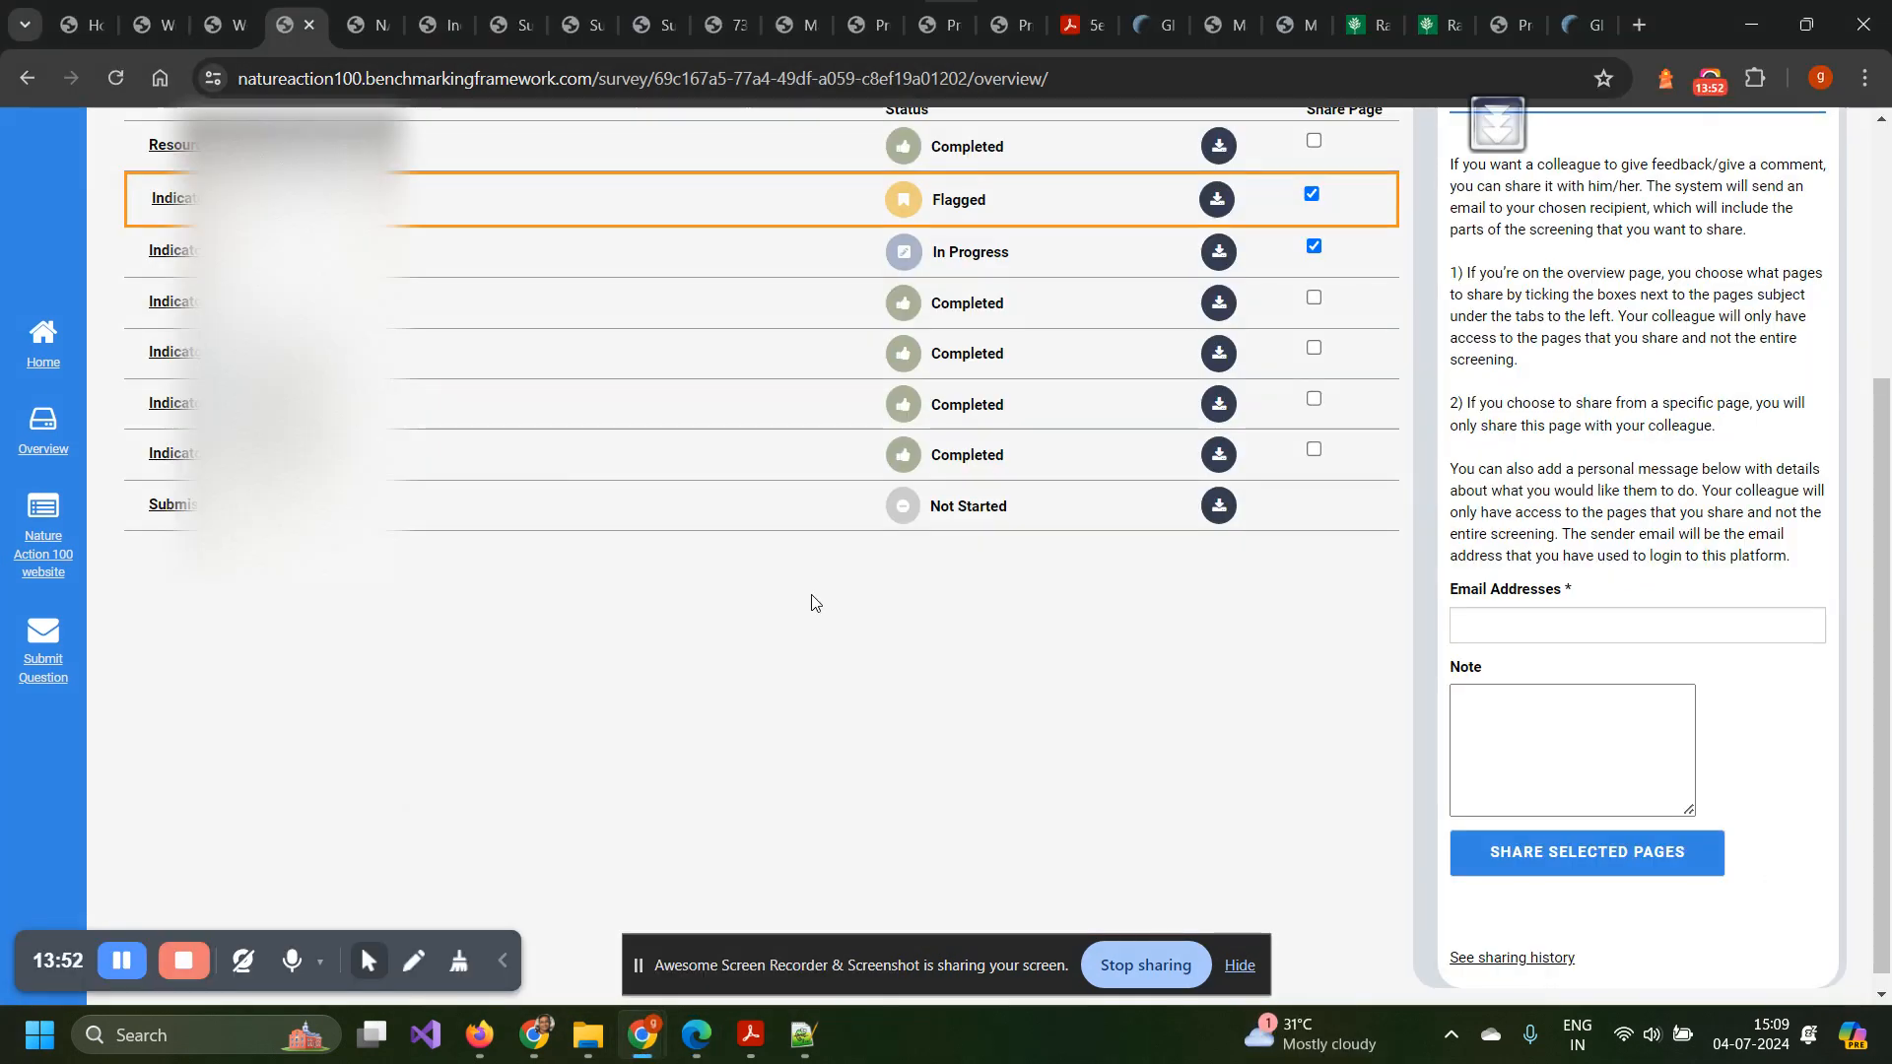
{"action": "scroll", "coordinate": [775, 671], "scroll_direction": "up", "scroll_amount": 2}
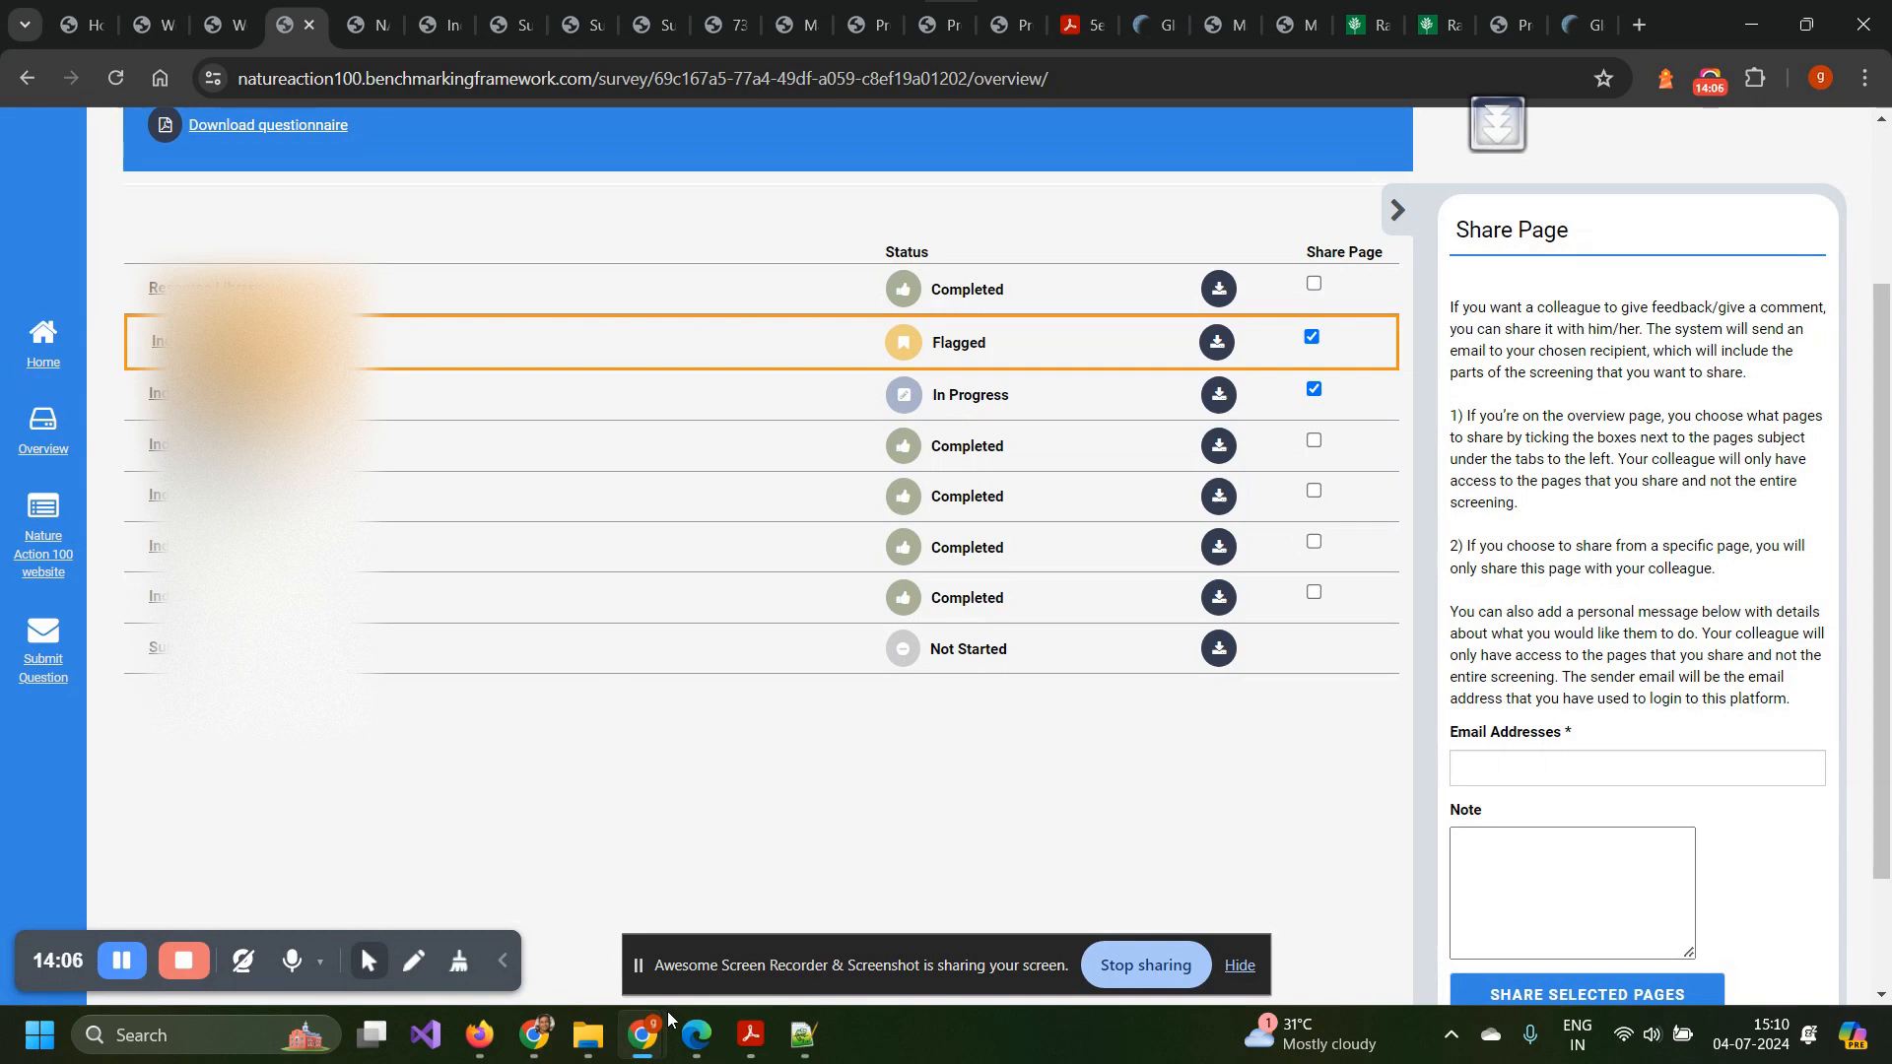
Review the shared Indicator 1: Ambition page down to 1.1.b, answered No with no sources.
{"action": "mouse_move", "coordinate": [695, 1035]}
{"action": "left_click", "coordinate": [704, 943]}
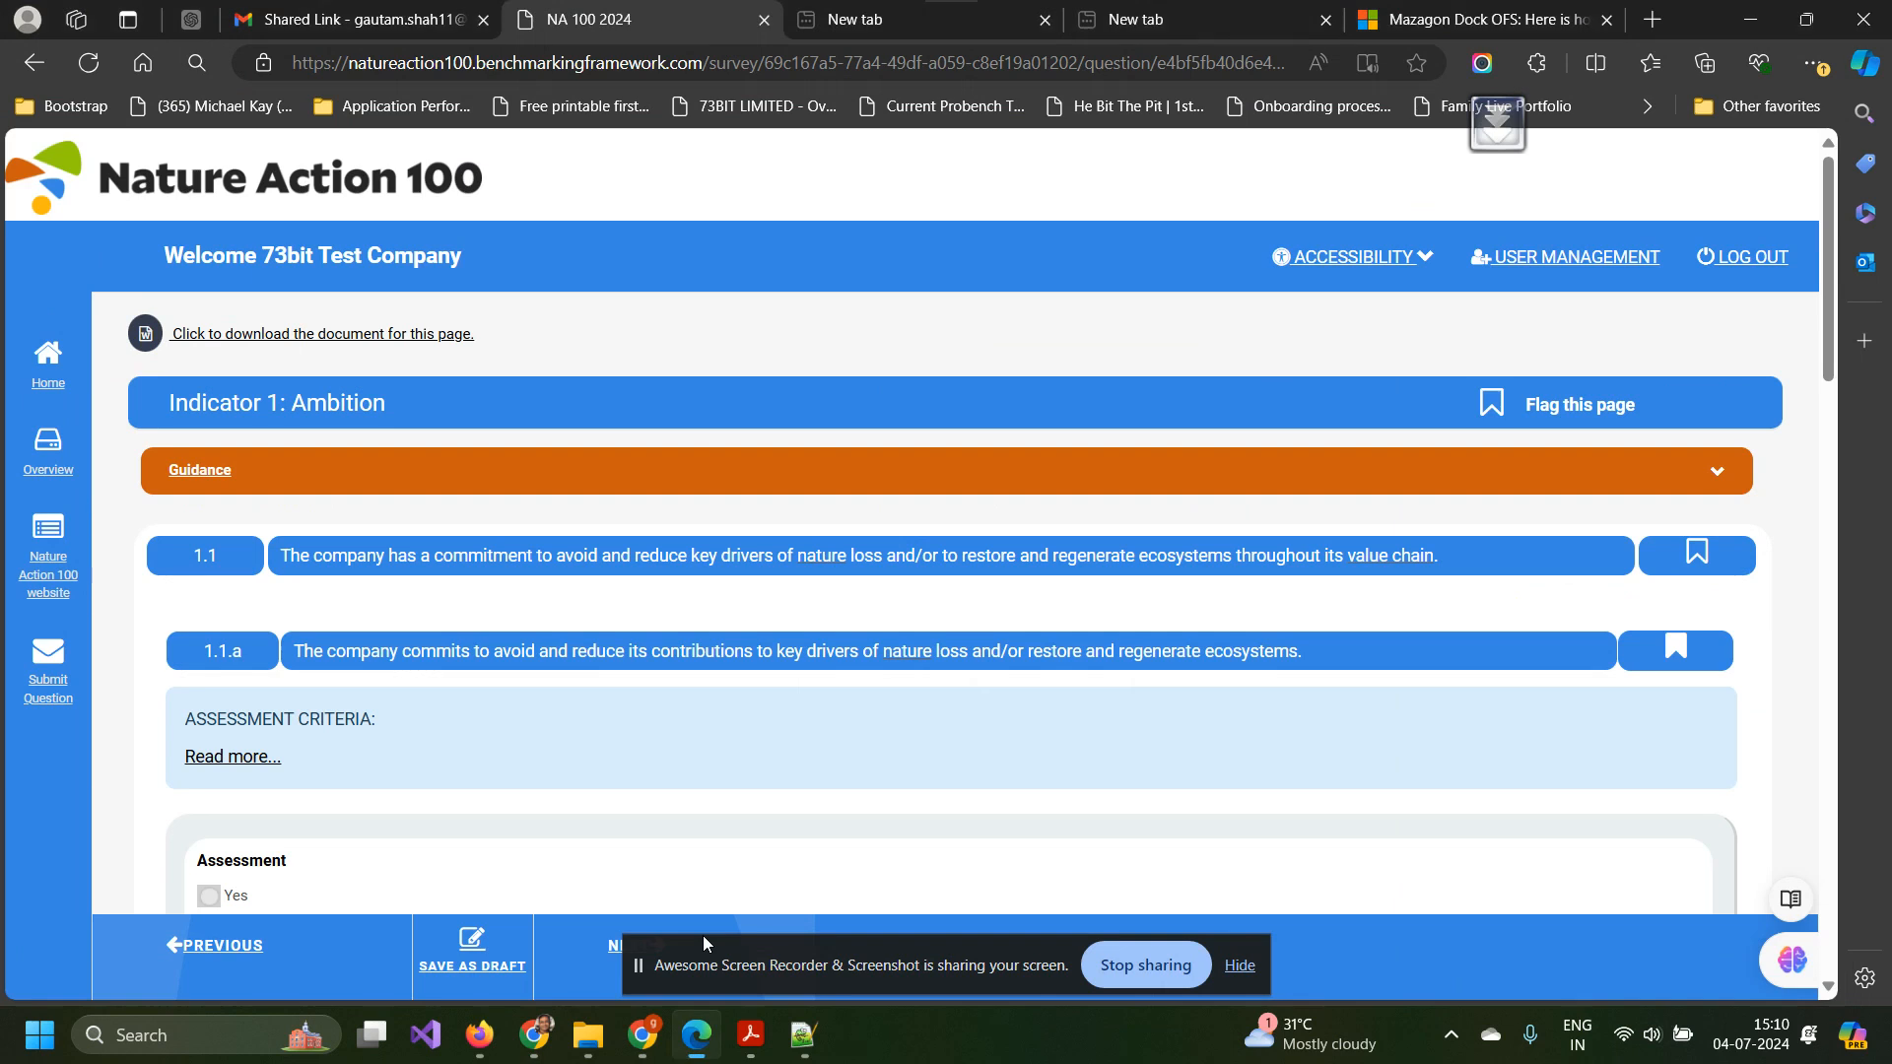
{"action": "scroll", "coordinate": [553, 679], "scroll_direction": "down", "scroll_amount": 10}
{"action": "scroll", "coordinate": [553, 679], "scroll_direction": "up", "scroll_amount": 6}
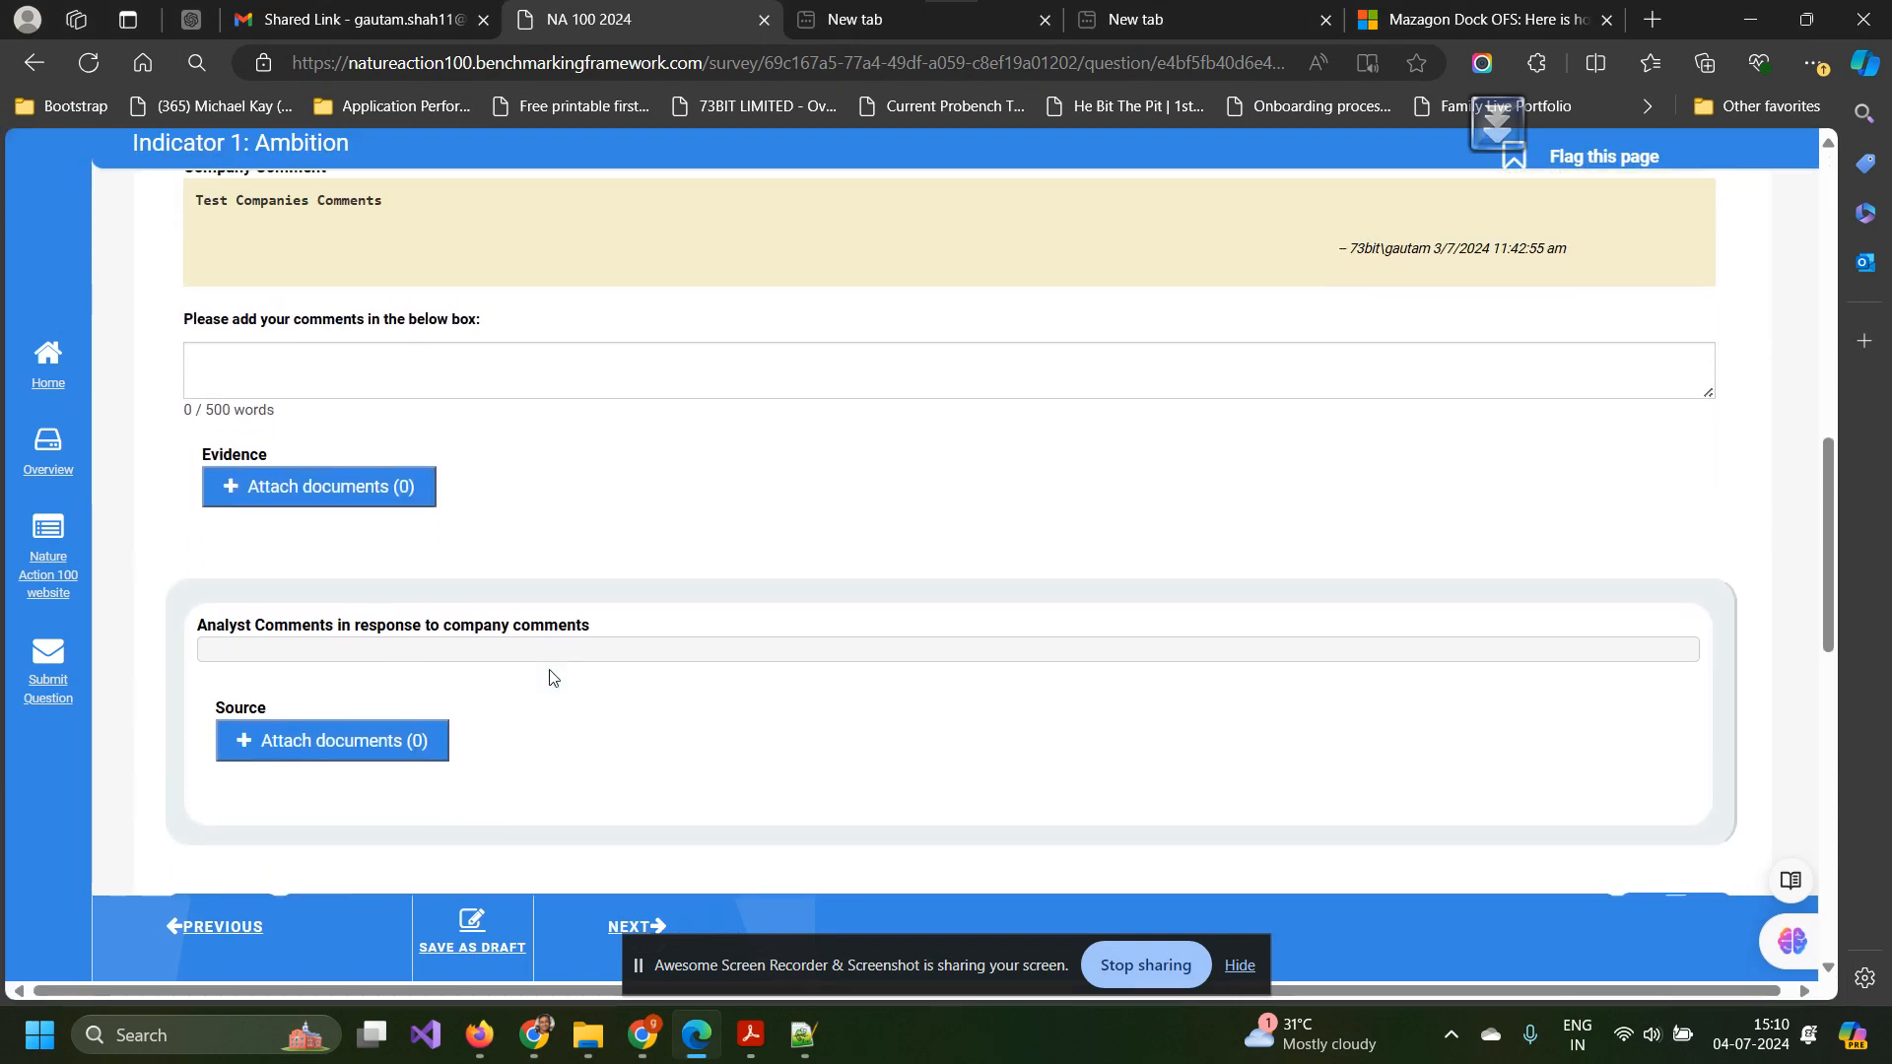
{"action": "scroll", "coordinate": [554, 679], "scroll_direction": "down", "scroll_amount": 7}
{"action": "scroll", "coordinate": [551, 678], "scroll_direction": "down", "scroll_amount": 4}
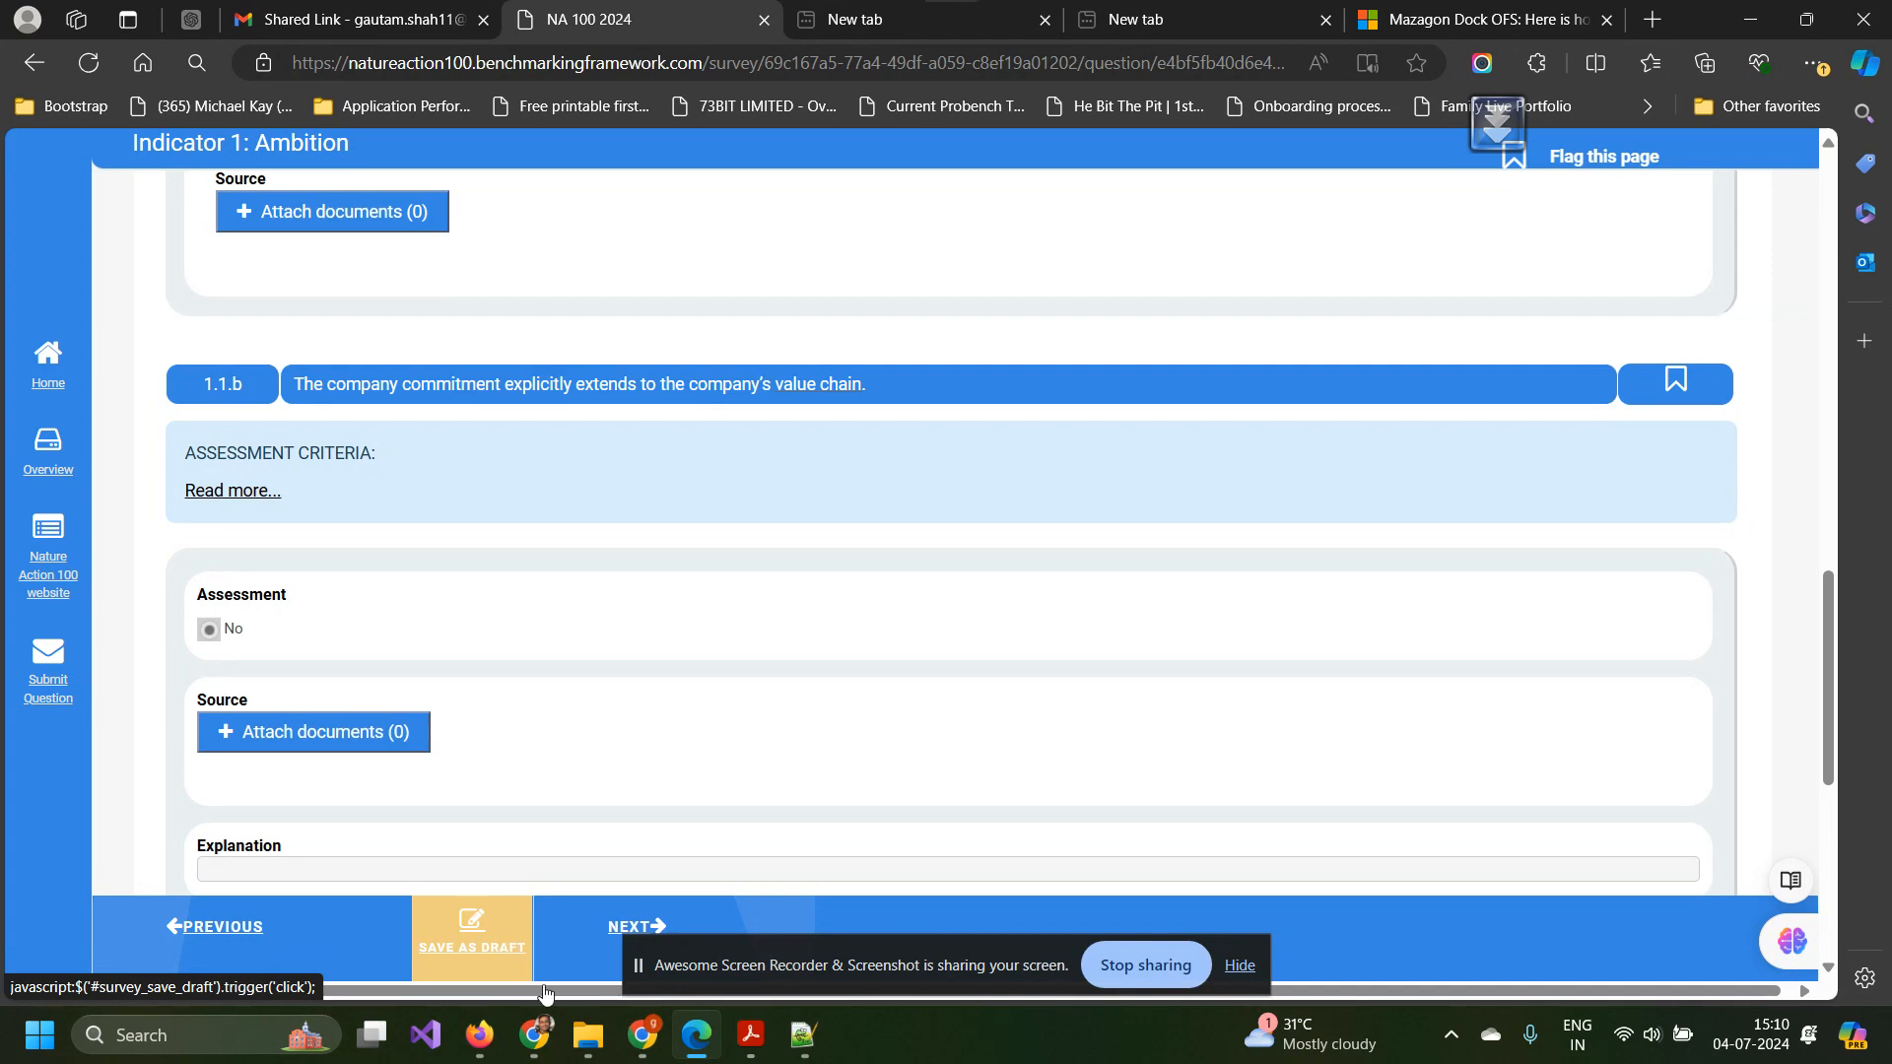
{"action": "left_click", "coordinate": [637, 1055]}
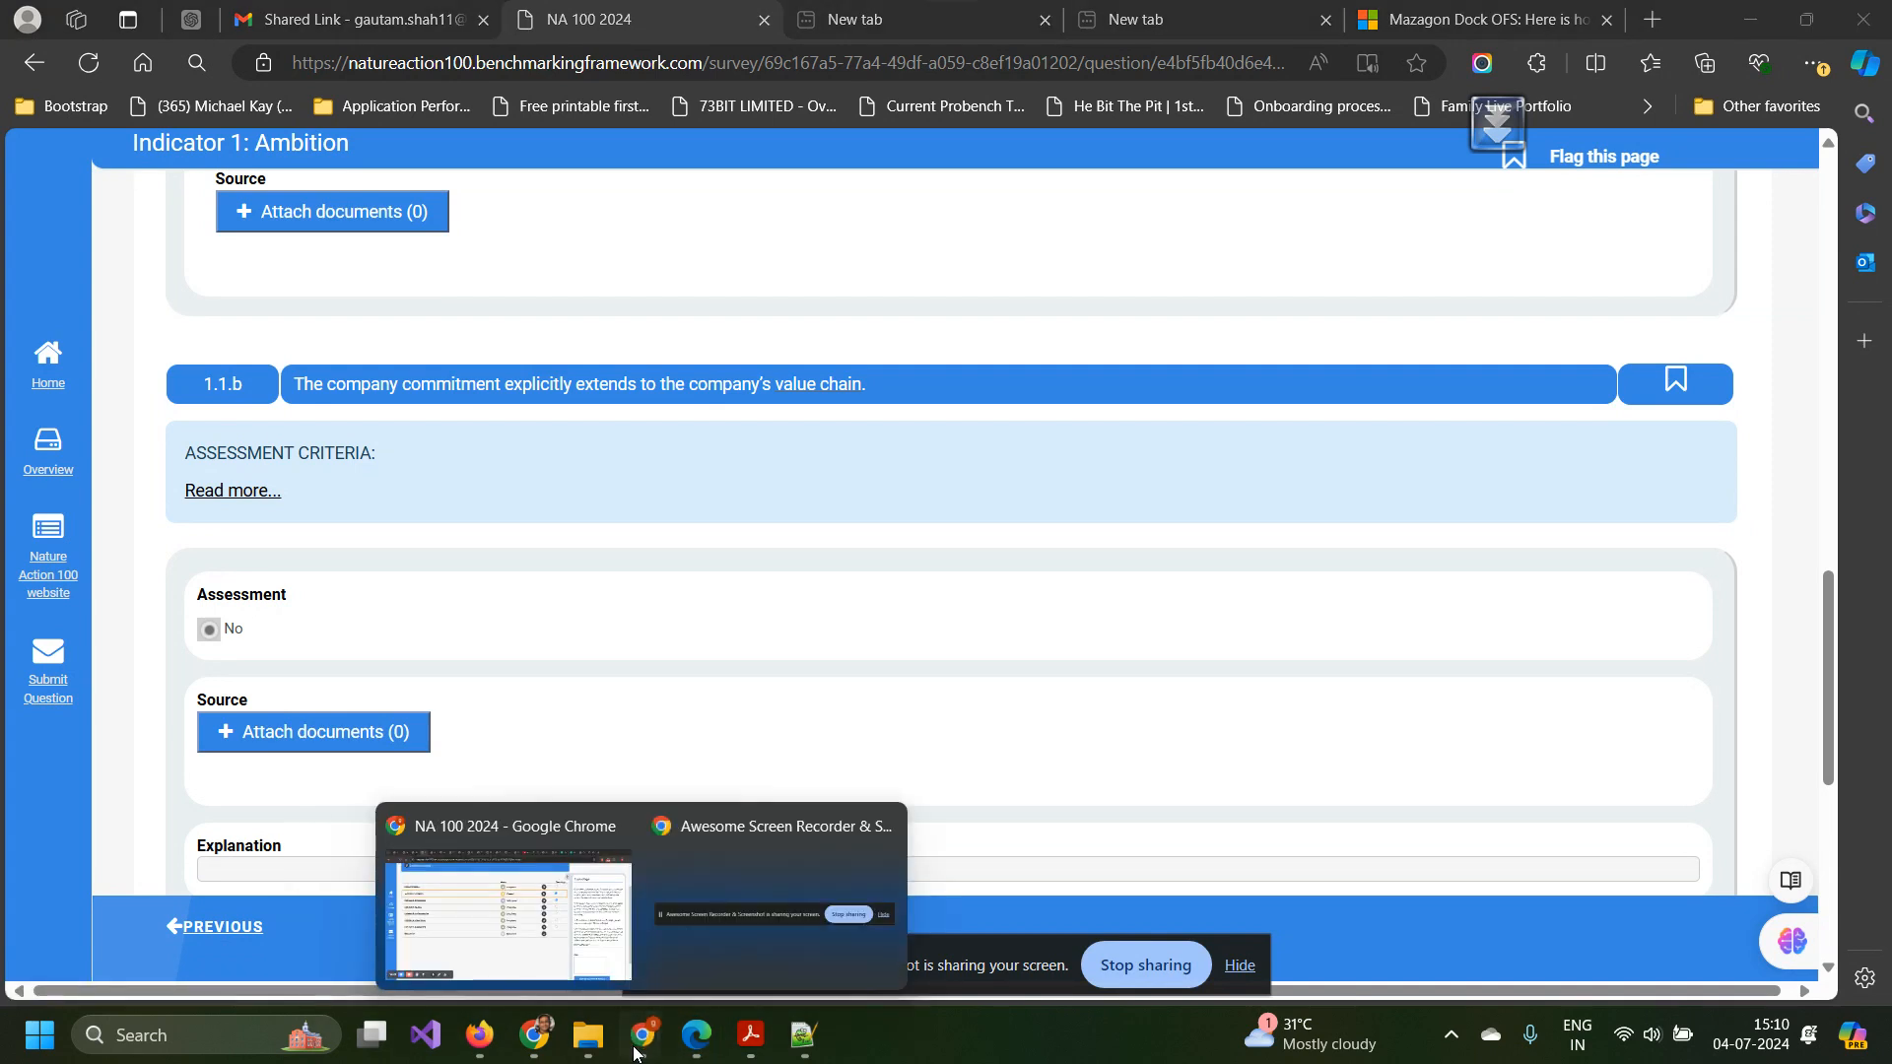
Bring up the company's own Indicator 1: Ambition page, showing Flagged : 2, beside the Share Page panel.
{"action": "left_click", "coordinate": [508, 906]}
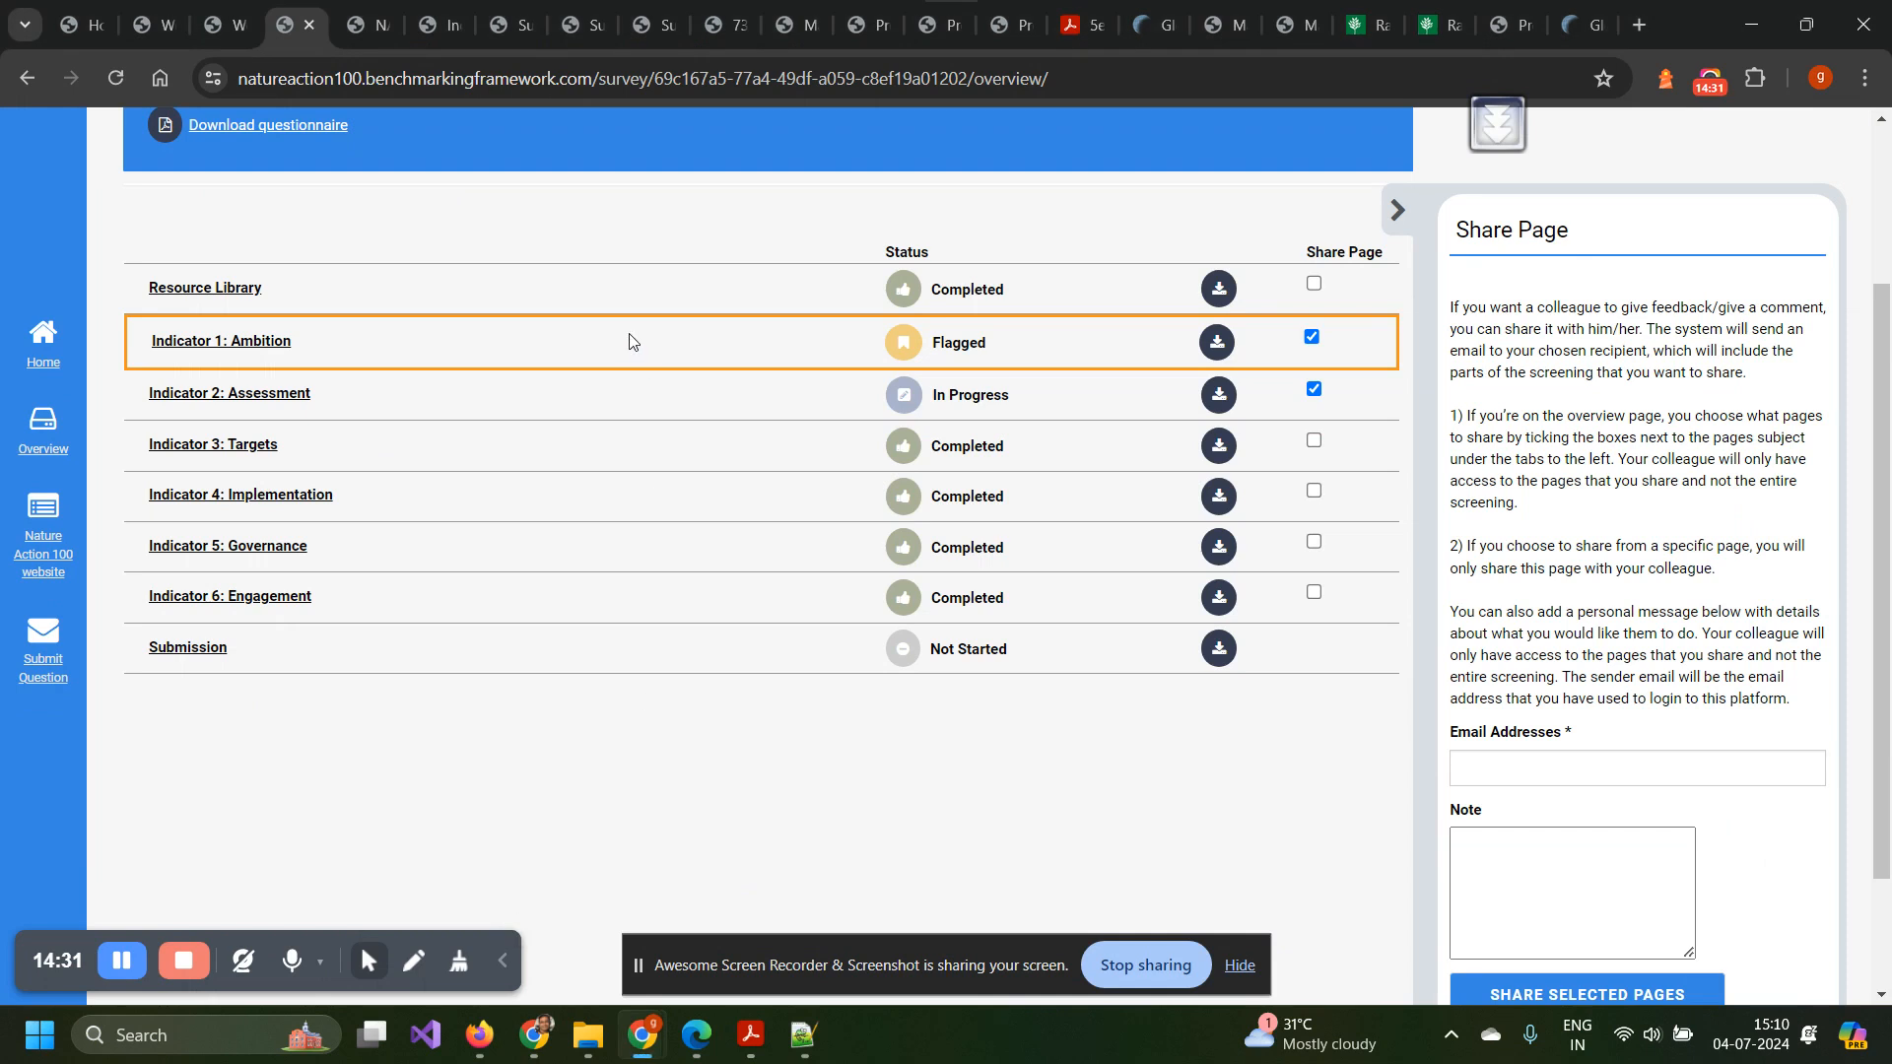
{"action": "left_click", "coordinate": [369, 20]}
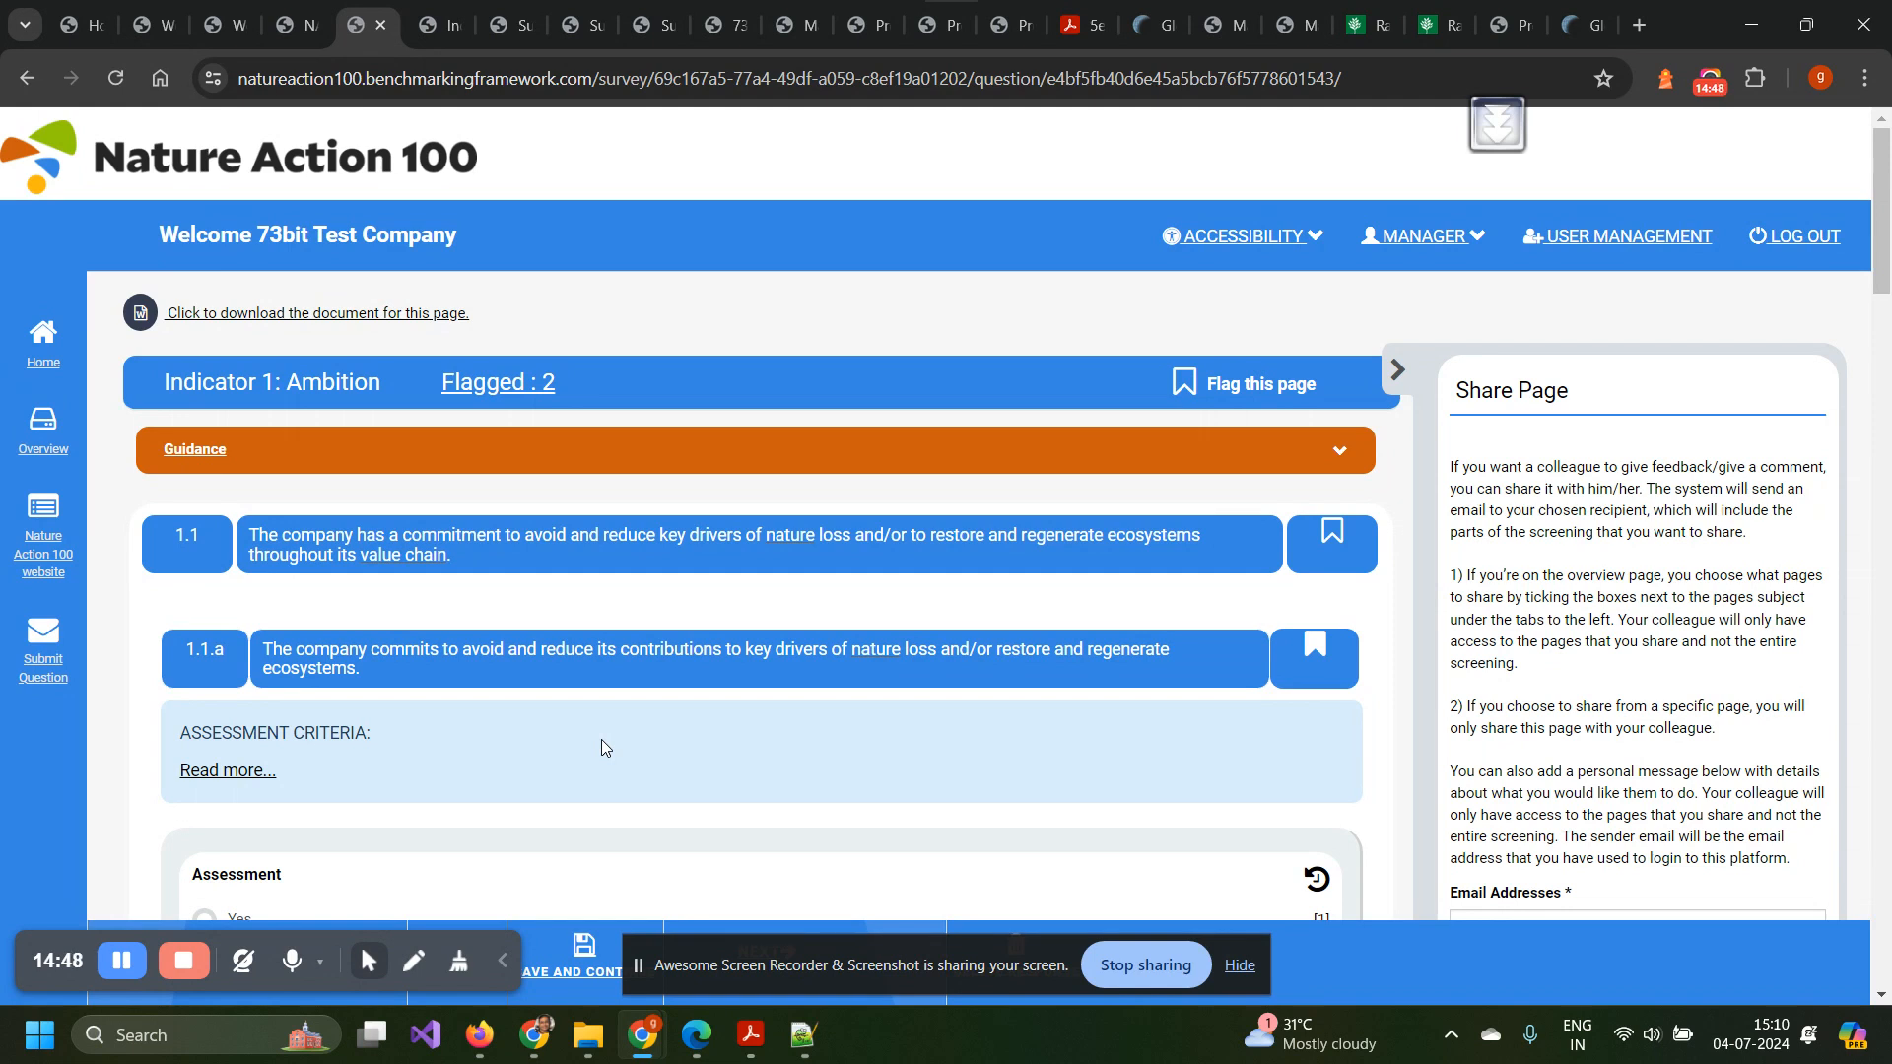
{"action": "scroll", "coordinate": [601, 739], "scroll_direction": "down", "scroll_amount": 5}
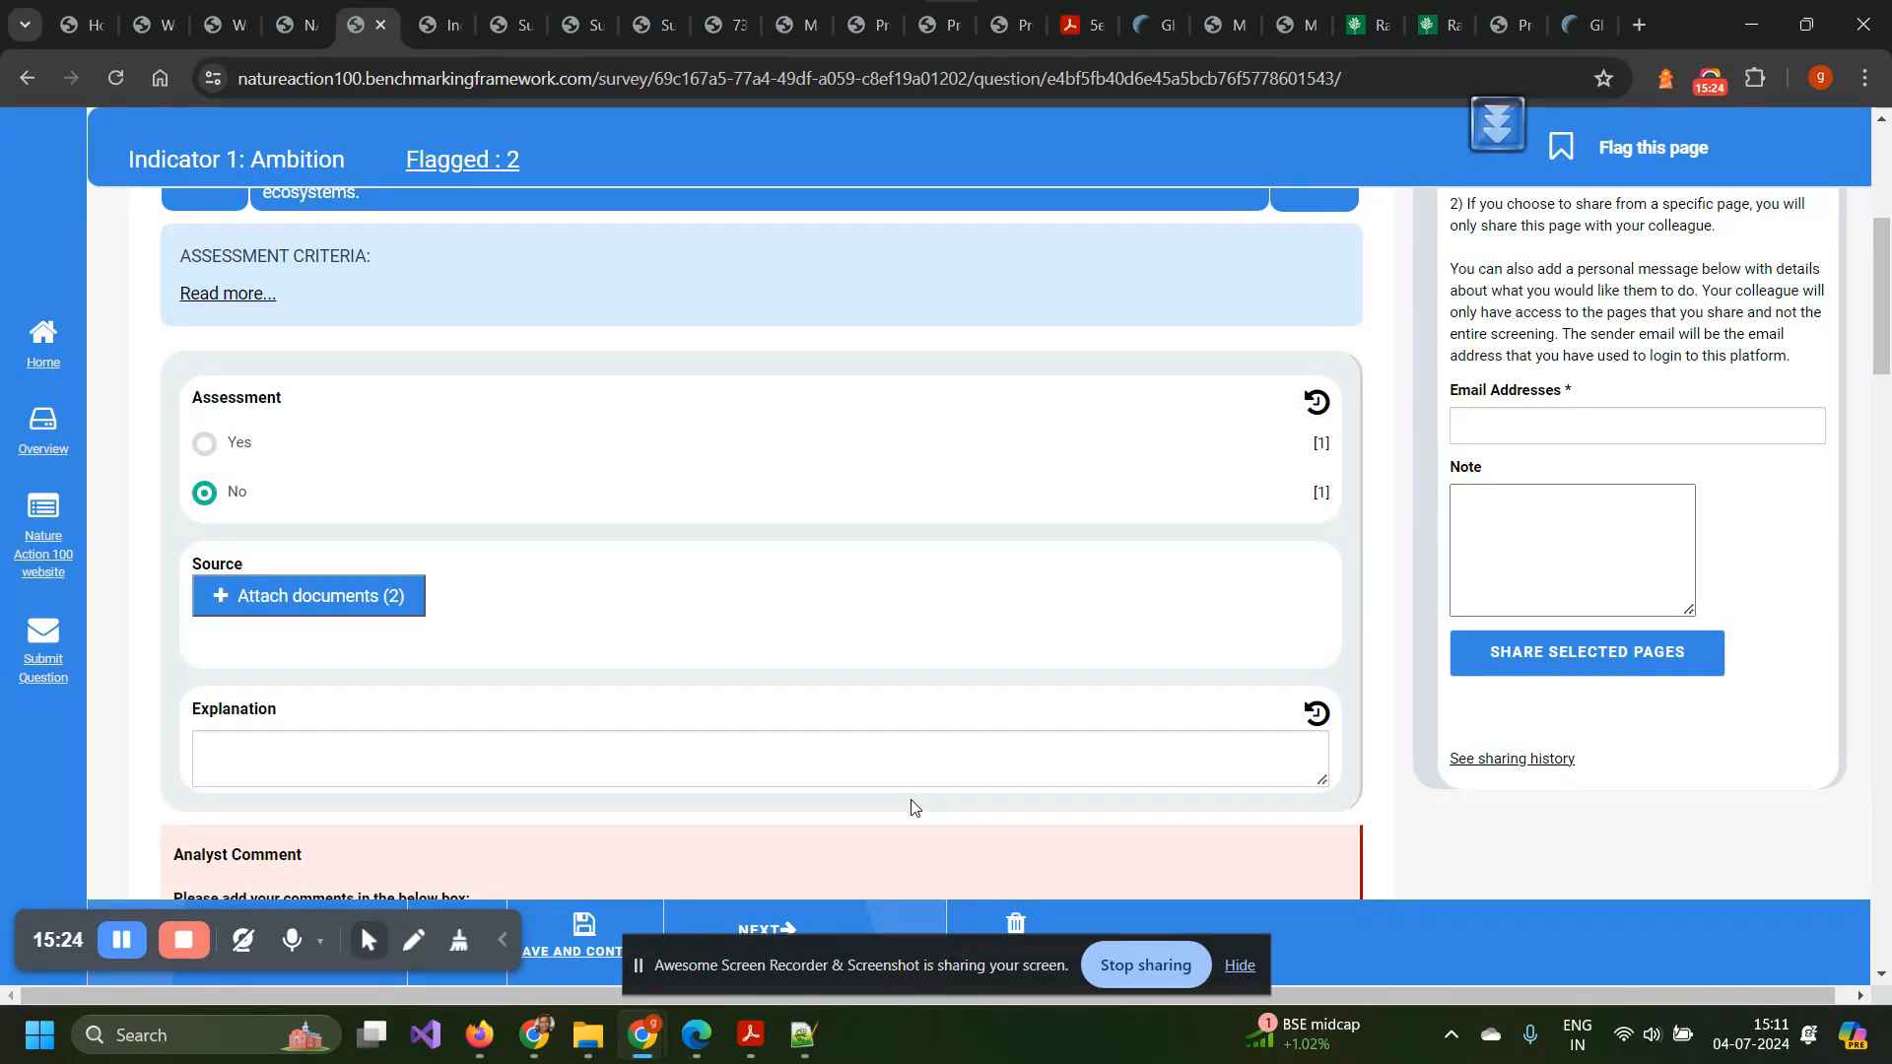
{"action": "scroll", "coordinate": [720, 693], "scroll_direction": "up", "scroll_amount": 2}
{"action": "scroll", "coordinate": [719, 693], "scroll_direction": "up", "scroll_amount": 1}
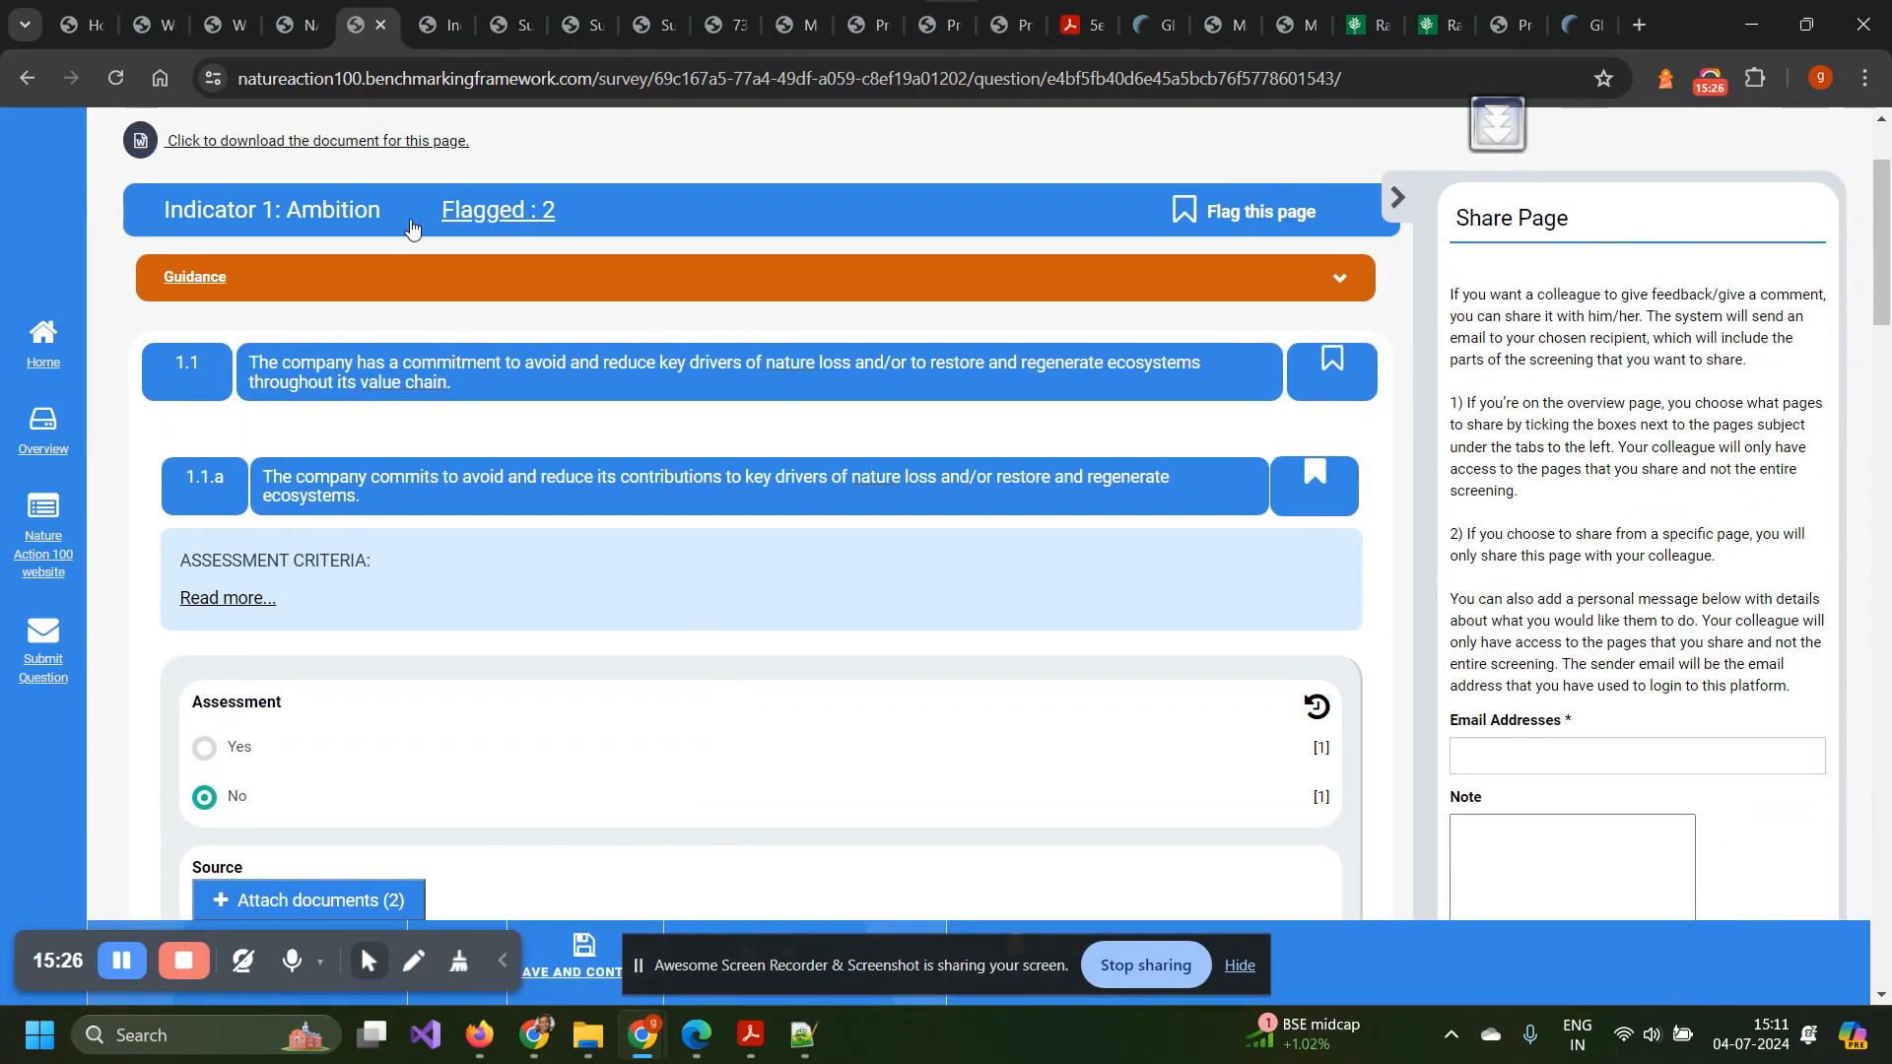
{"action": "left_click", "coordinate": [291, 25]}
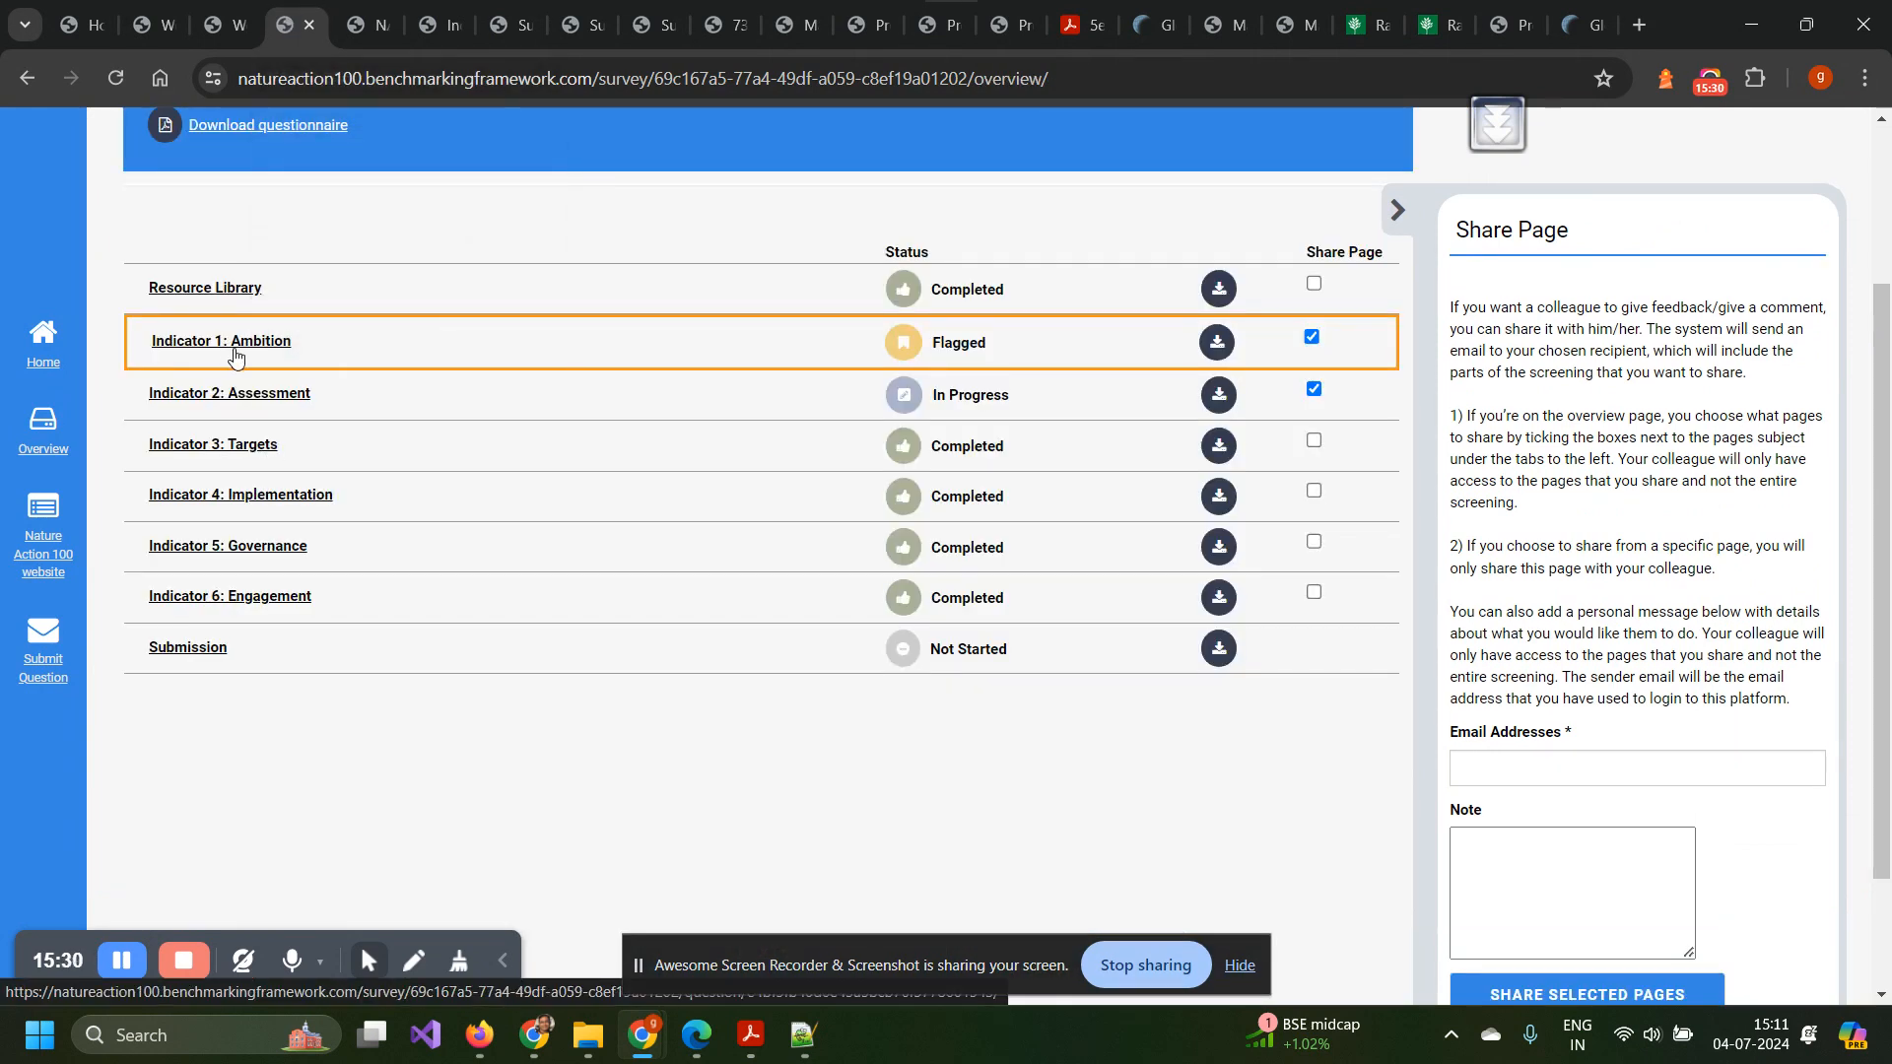
{"action": "left_click", "coordinate": [369, 27]}
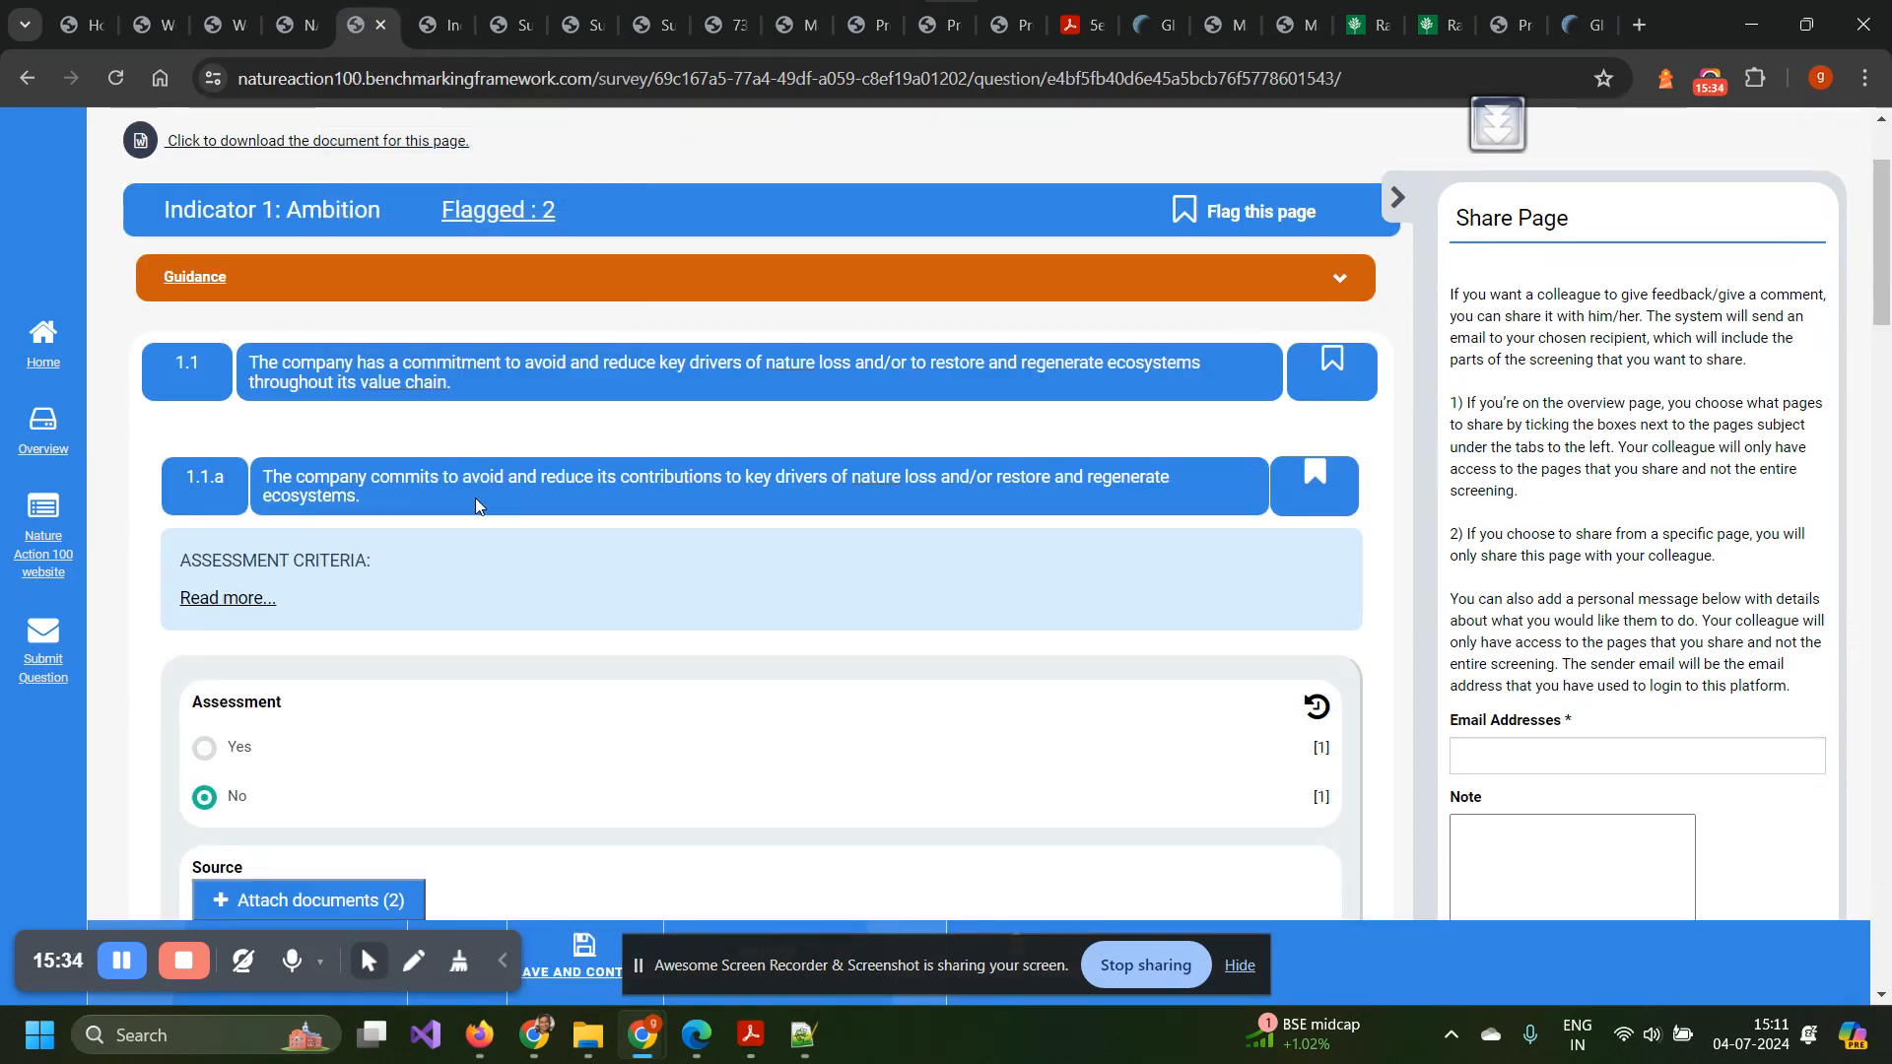
{"action": "scroll", "coordinate": [475, 505], "scroll_direction": "down", "scroll_amount": 6}
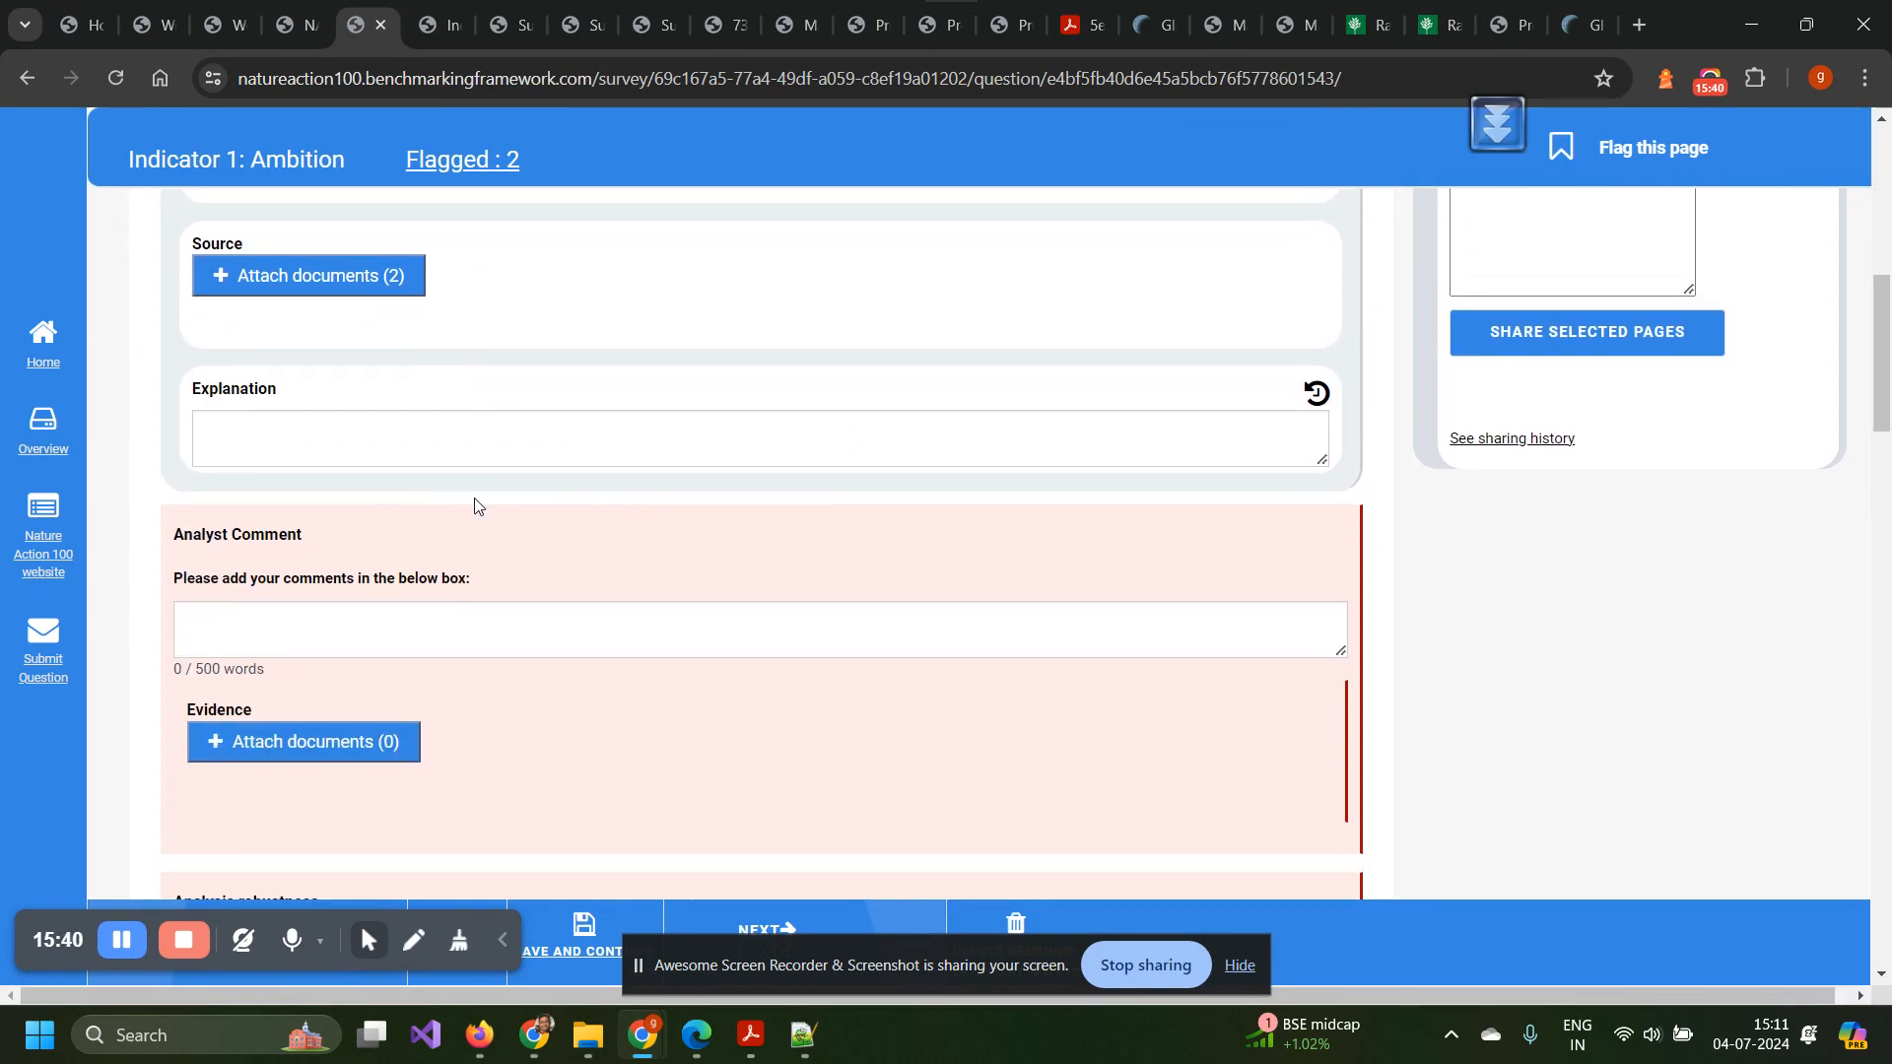
{"action": "scroll", "coordinate": [475, 505], "scroll_direction": "down", "scroll_amount": 6}
{"action": "scroll", "coordinate": [475, 504], "scroll_direction": "down", "scroll_amount": 4}
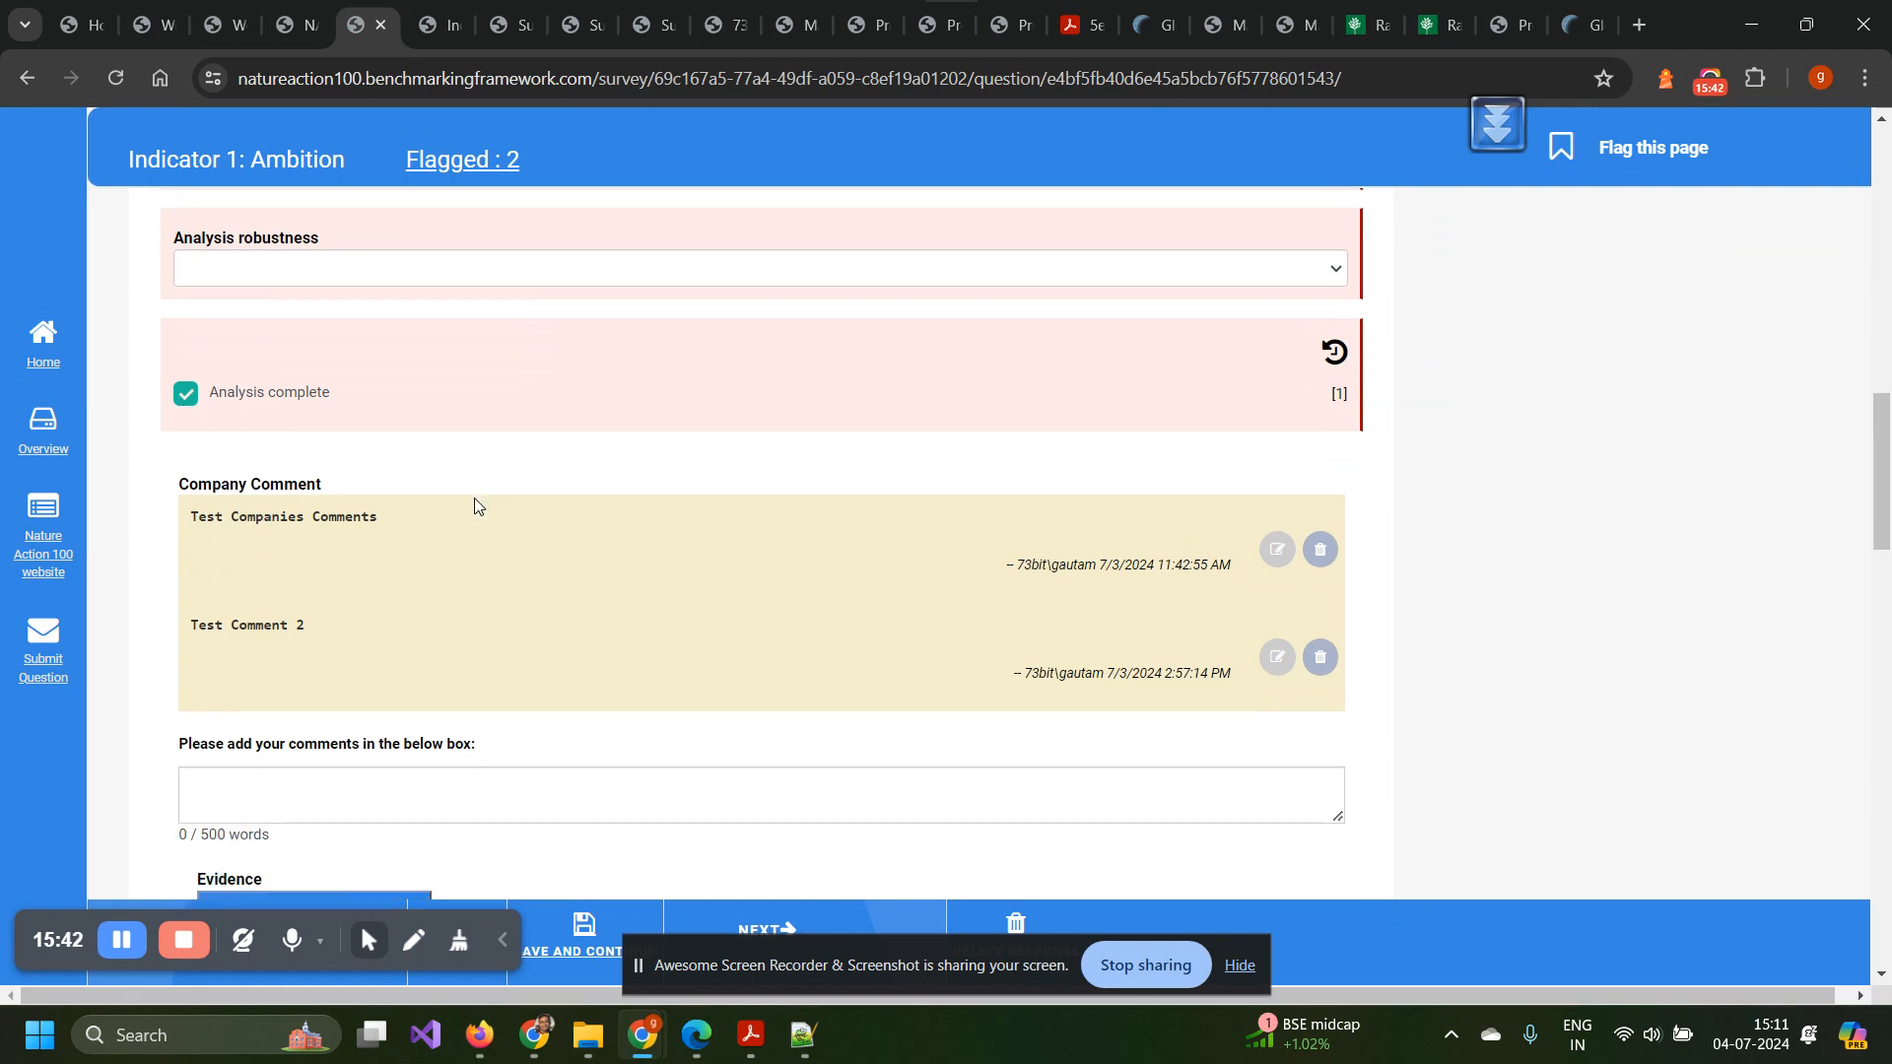
{"action": "scroll", "coordinate": [475, 504], "scroll_direction": "up", "scroll_amount": 4}
{"action": "scroll", "coordinate": [475, 505], "scroll_direction": "up", "scroll_amount": 5}
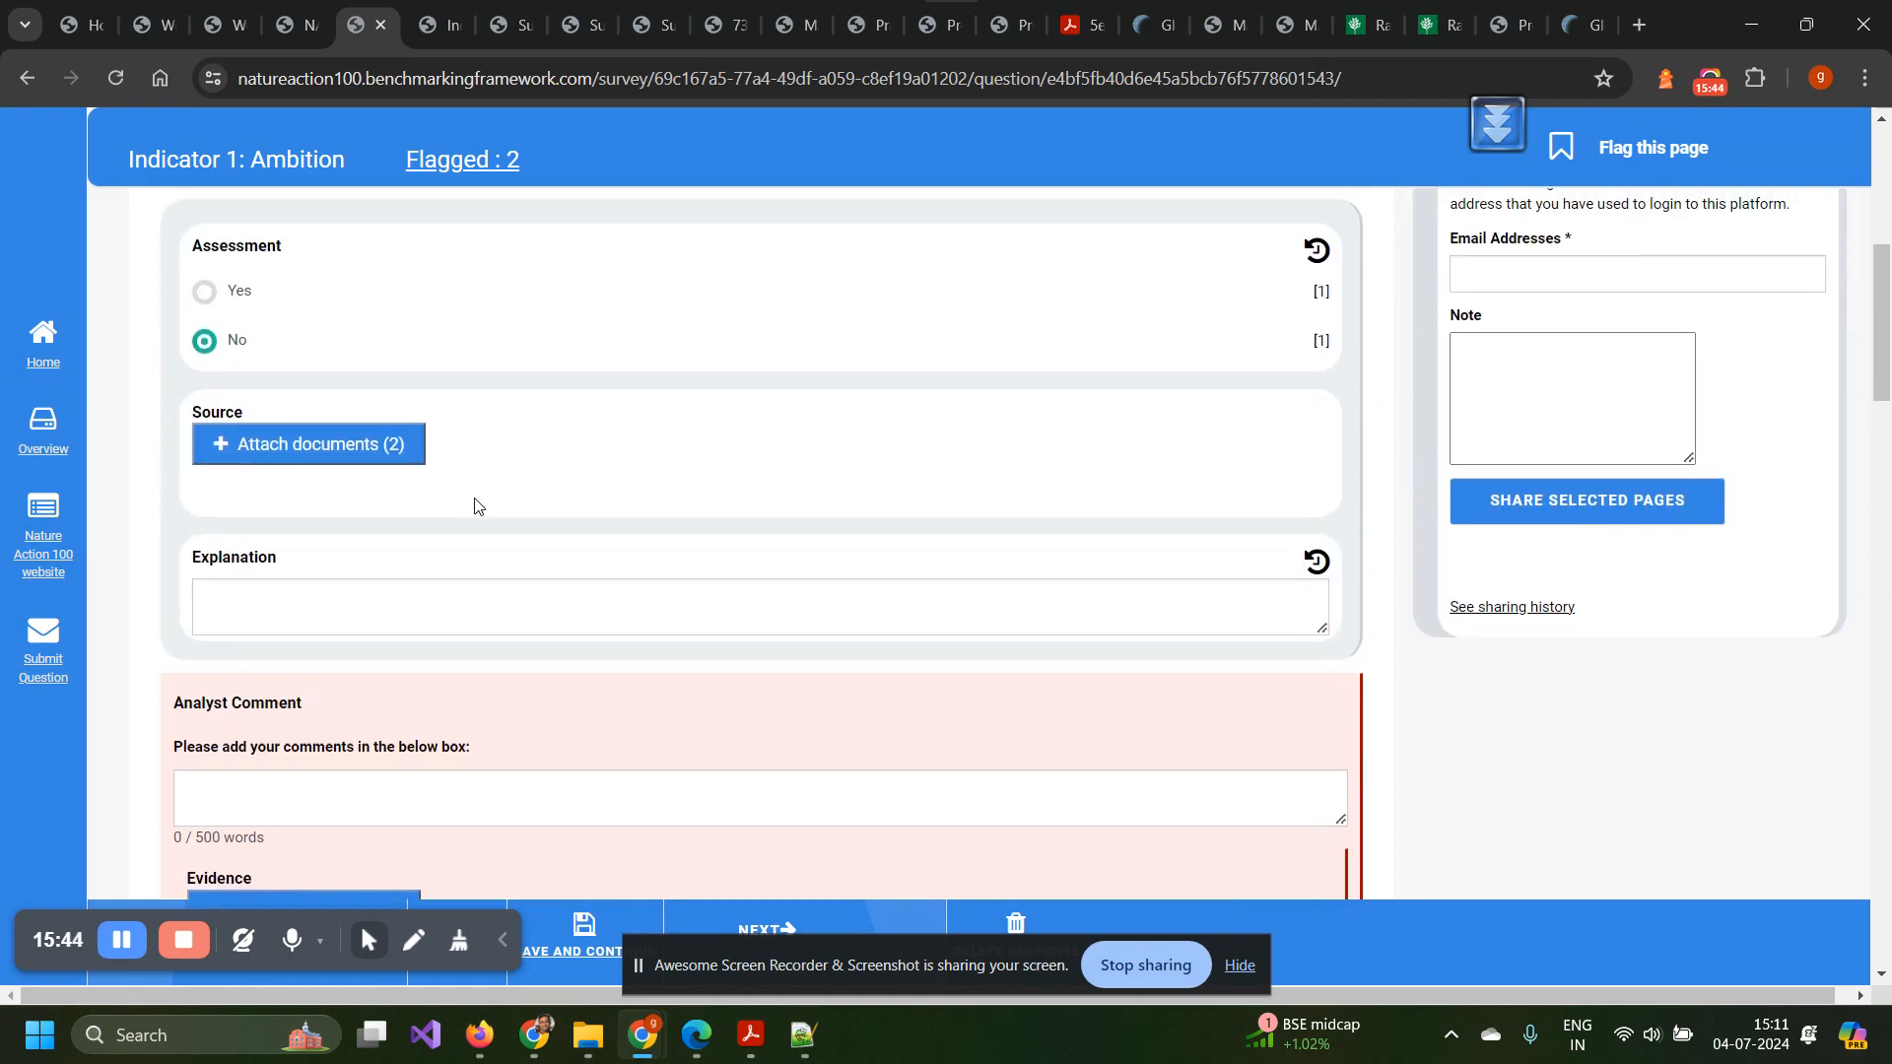
{"action": "scroll", "coordinate": [475, 504], "scroll_direction": "down", "scroll_amount": 14}
{"action": "scroll", "coordinate": [475, 505], "scroll_direction": "up", "scroll_amount": 20}
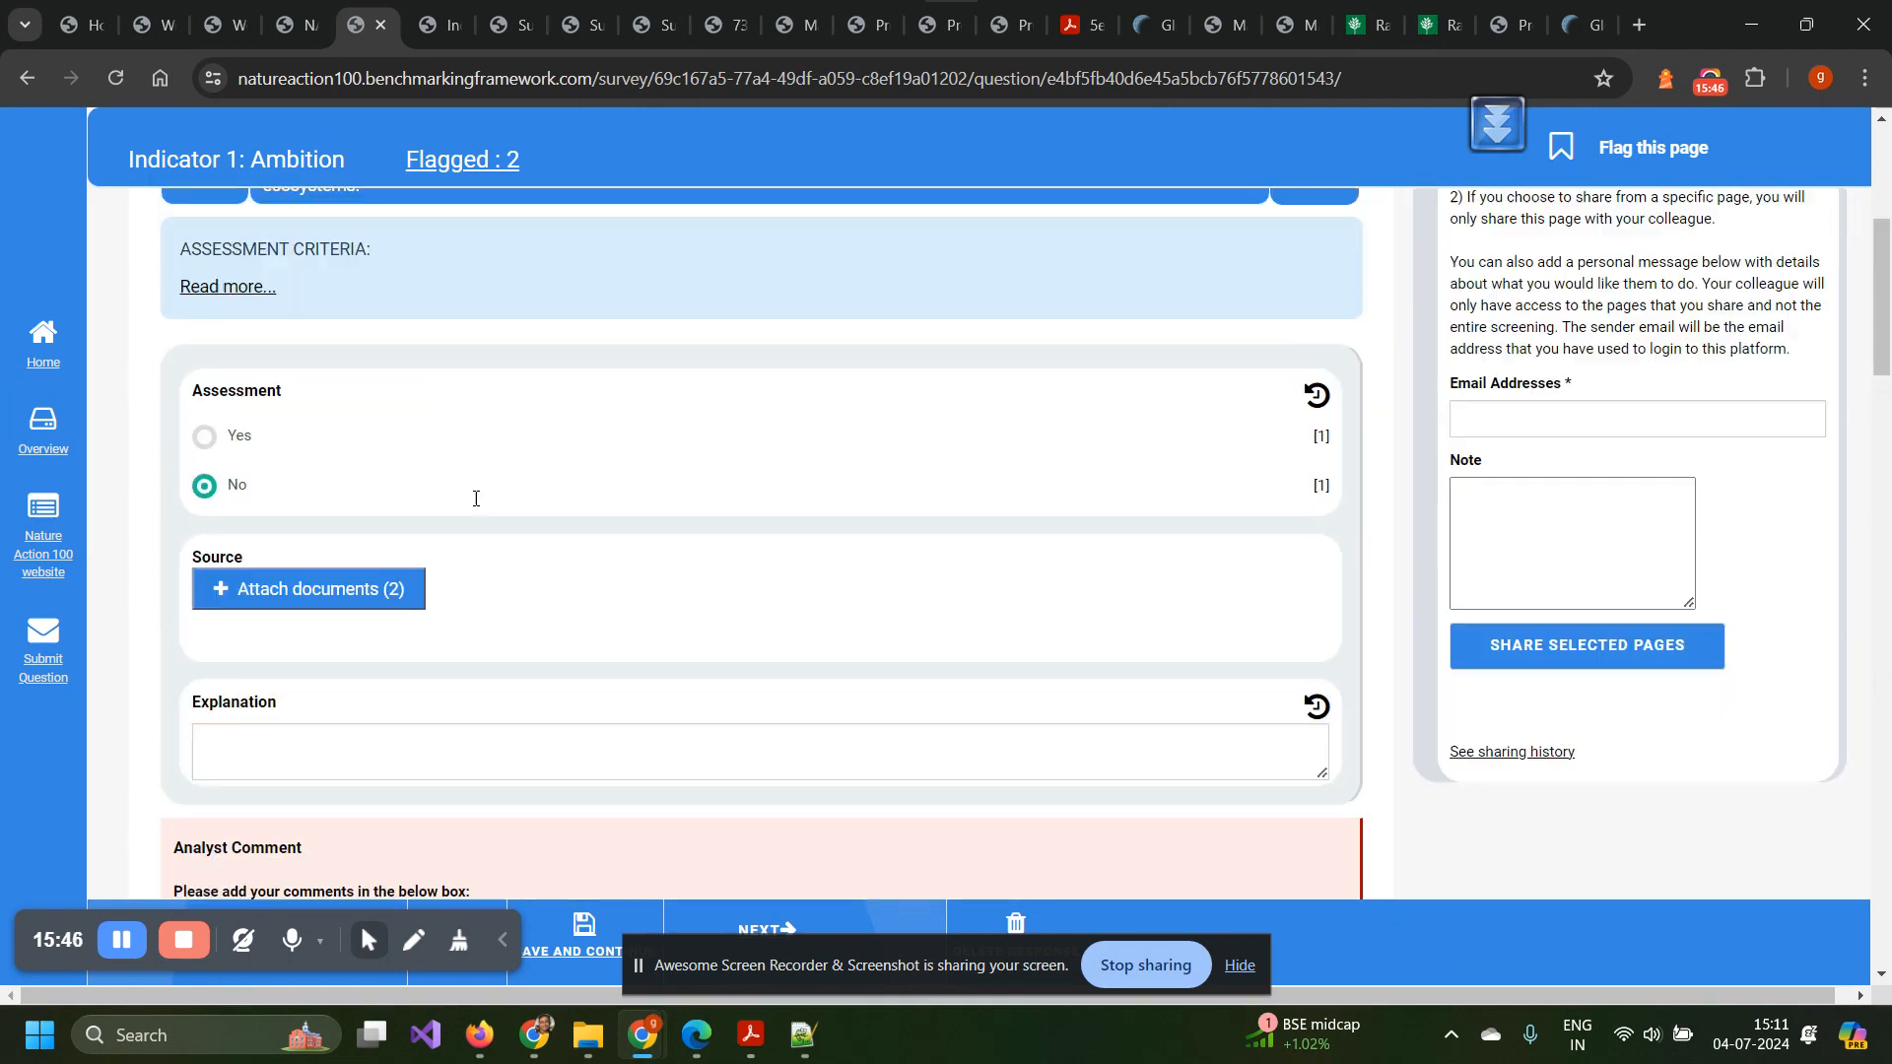
{"action": "scroll", "coordinate": [475, 504], "scroll_direction": "down", "scroll_amount": 4}
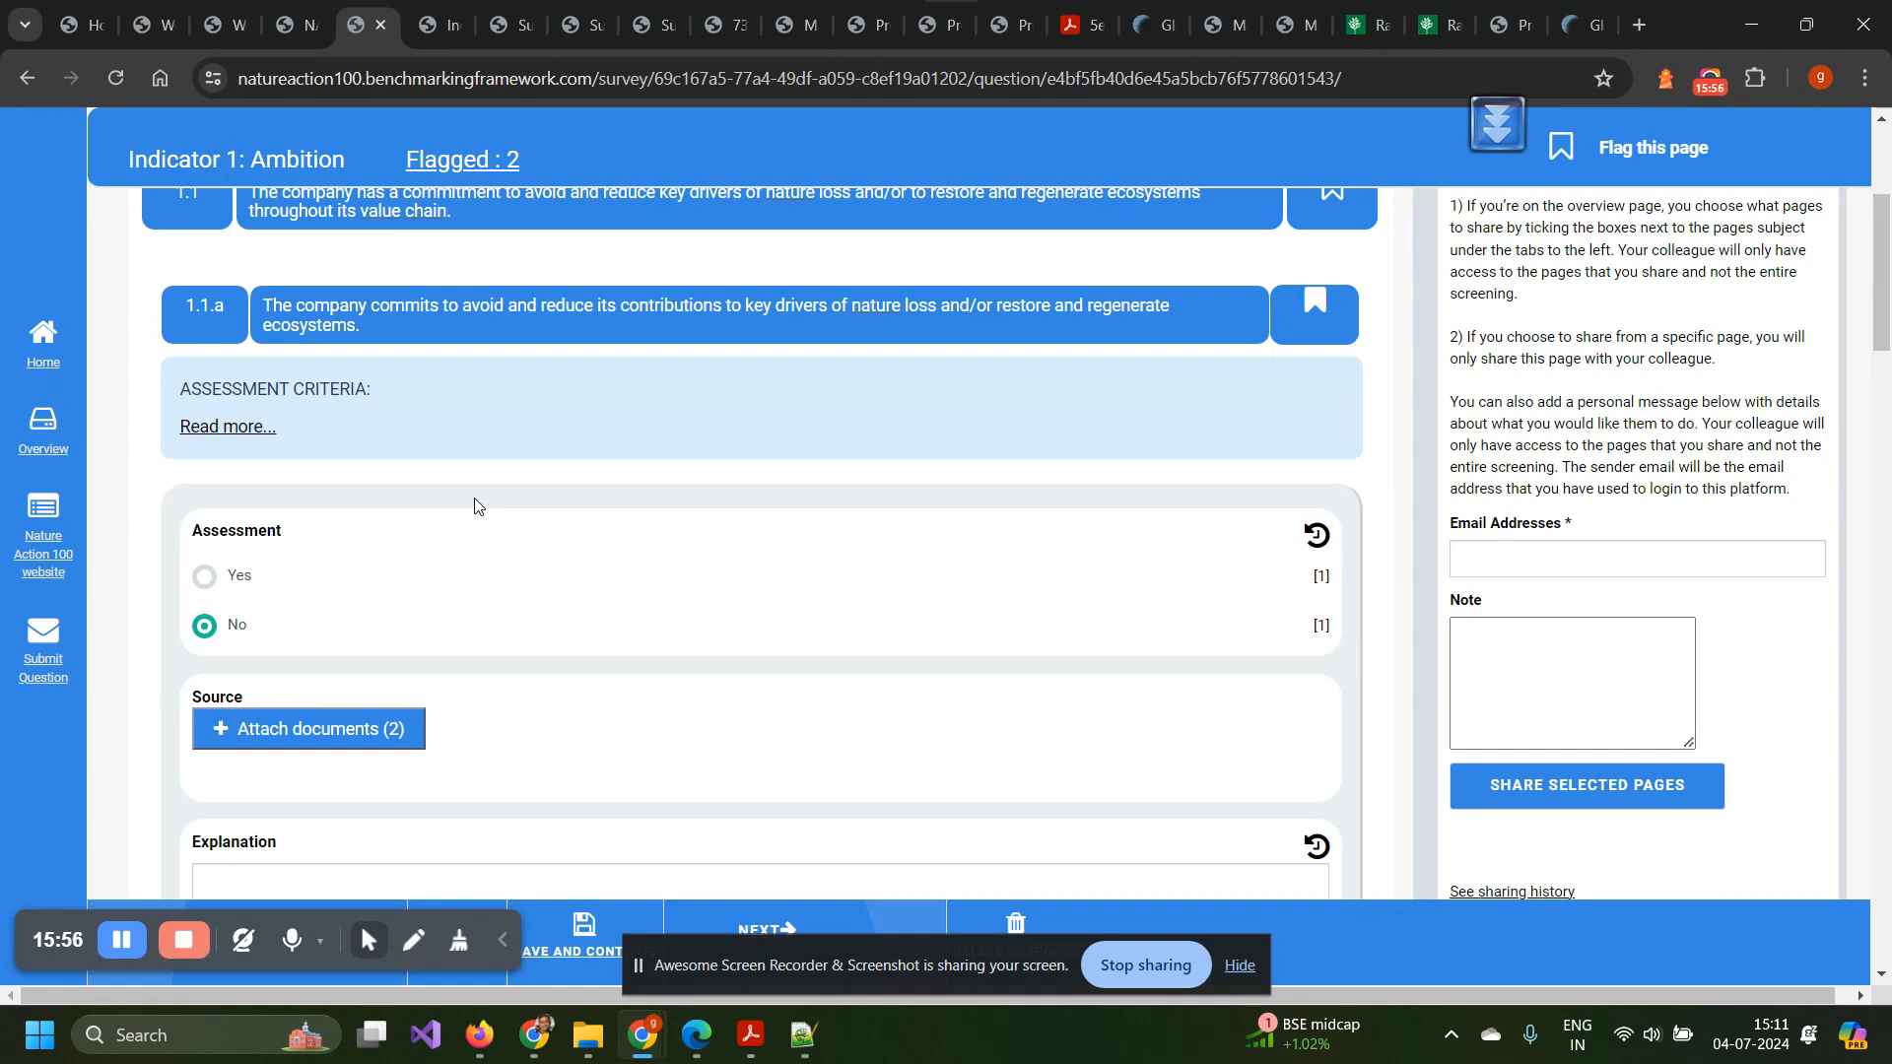
{"action": "scroll", "coordinate": [475, 505], "scroll_direction": "up", "scroll_amount": 1}
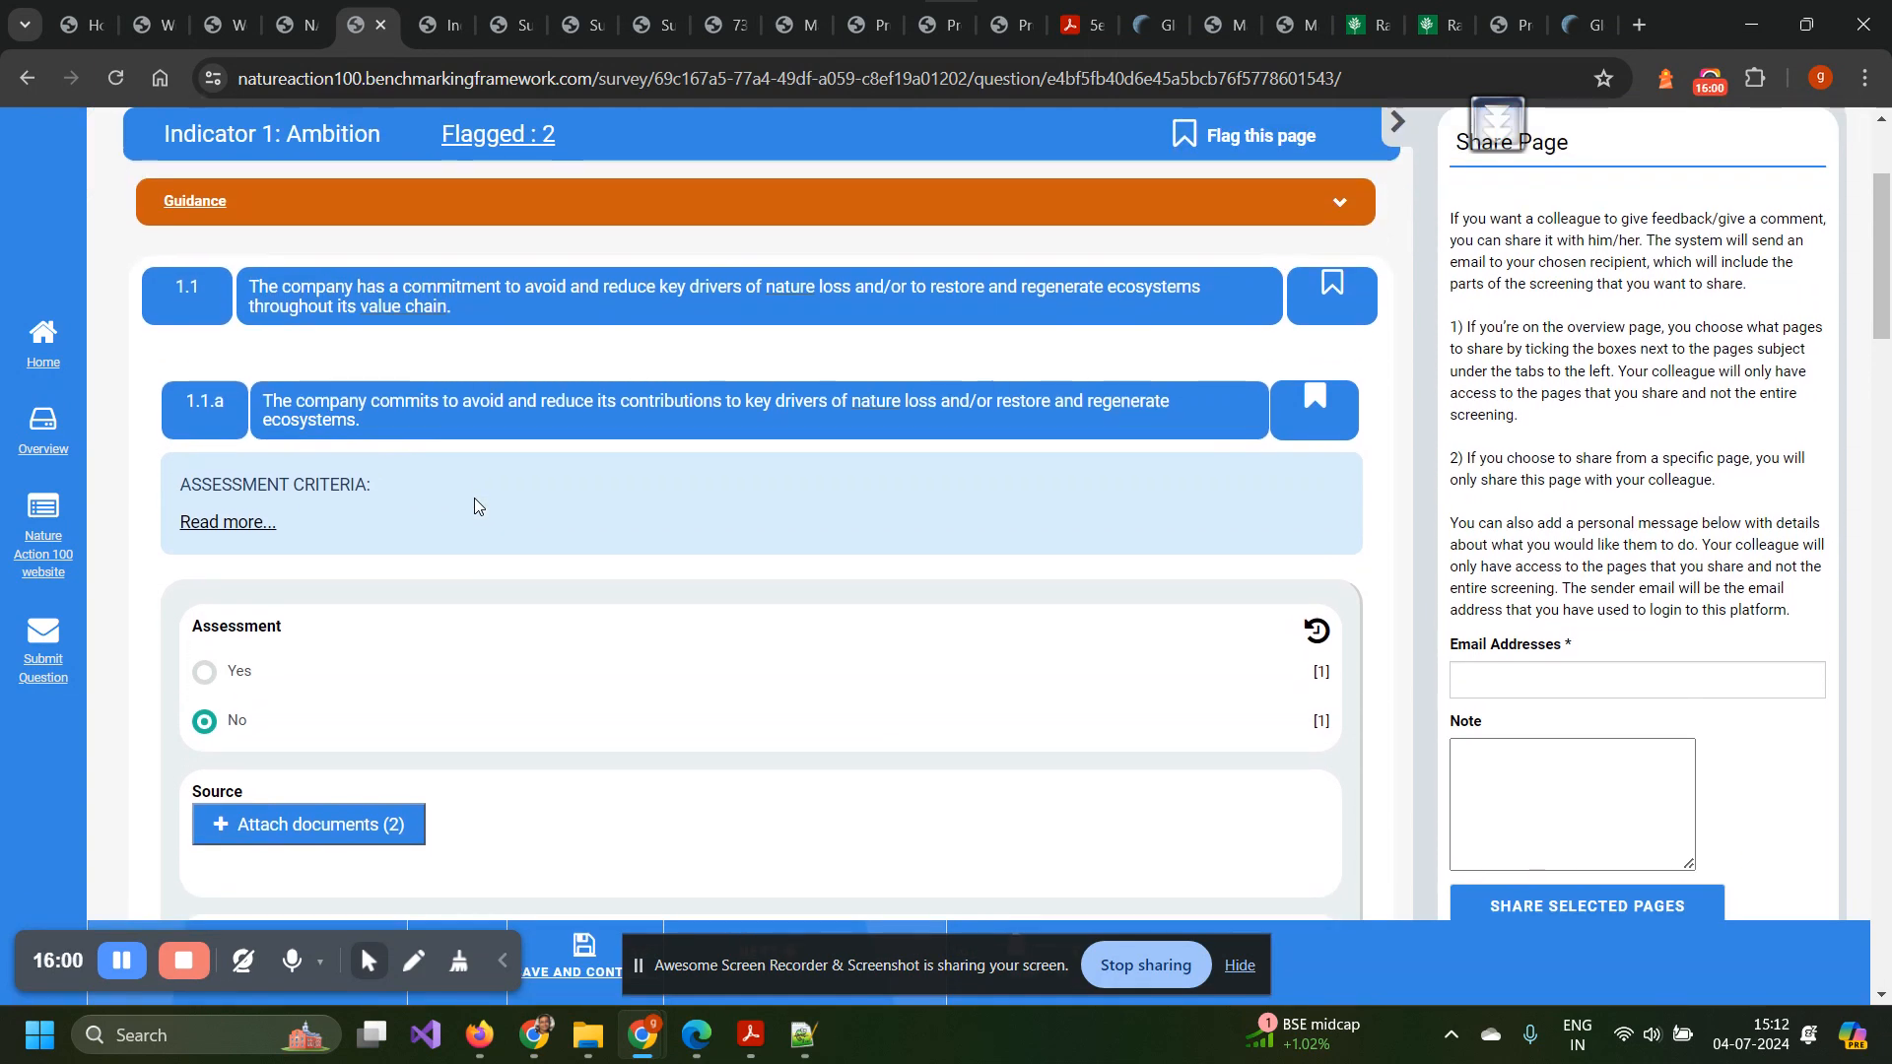
{"action": "scroll", "coordinate": [446, 436], "scroll_direction": "up", "scroll_amount": 1}
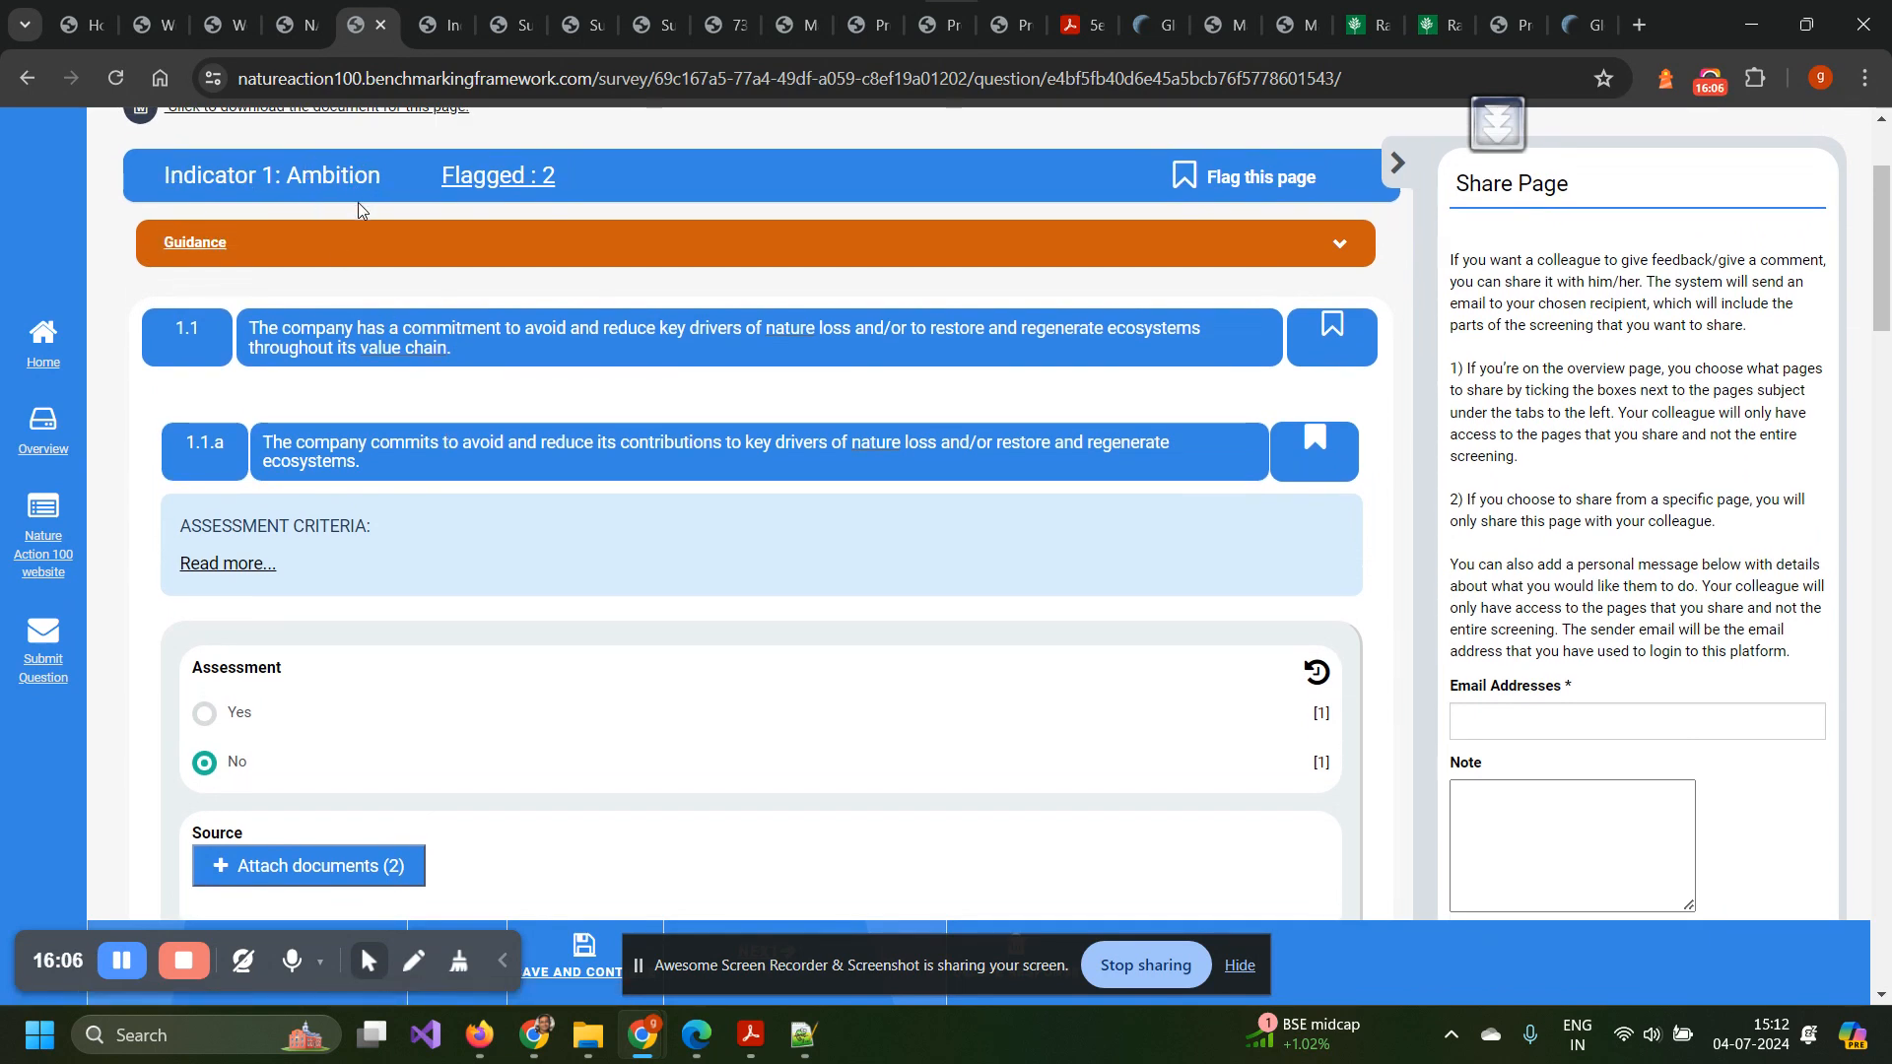
{"action": "left_click", "coordinate": [511, 186]}
Visit the two flagged questions, 1.1.b and 1.1.a, from the Flagged : 2 list.
{"action": "left_click", "coordinate": [42, 430]}
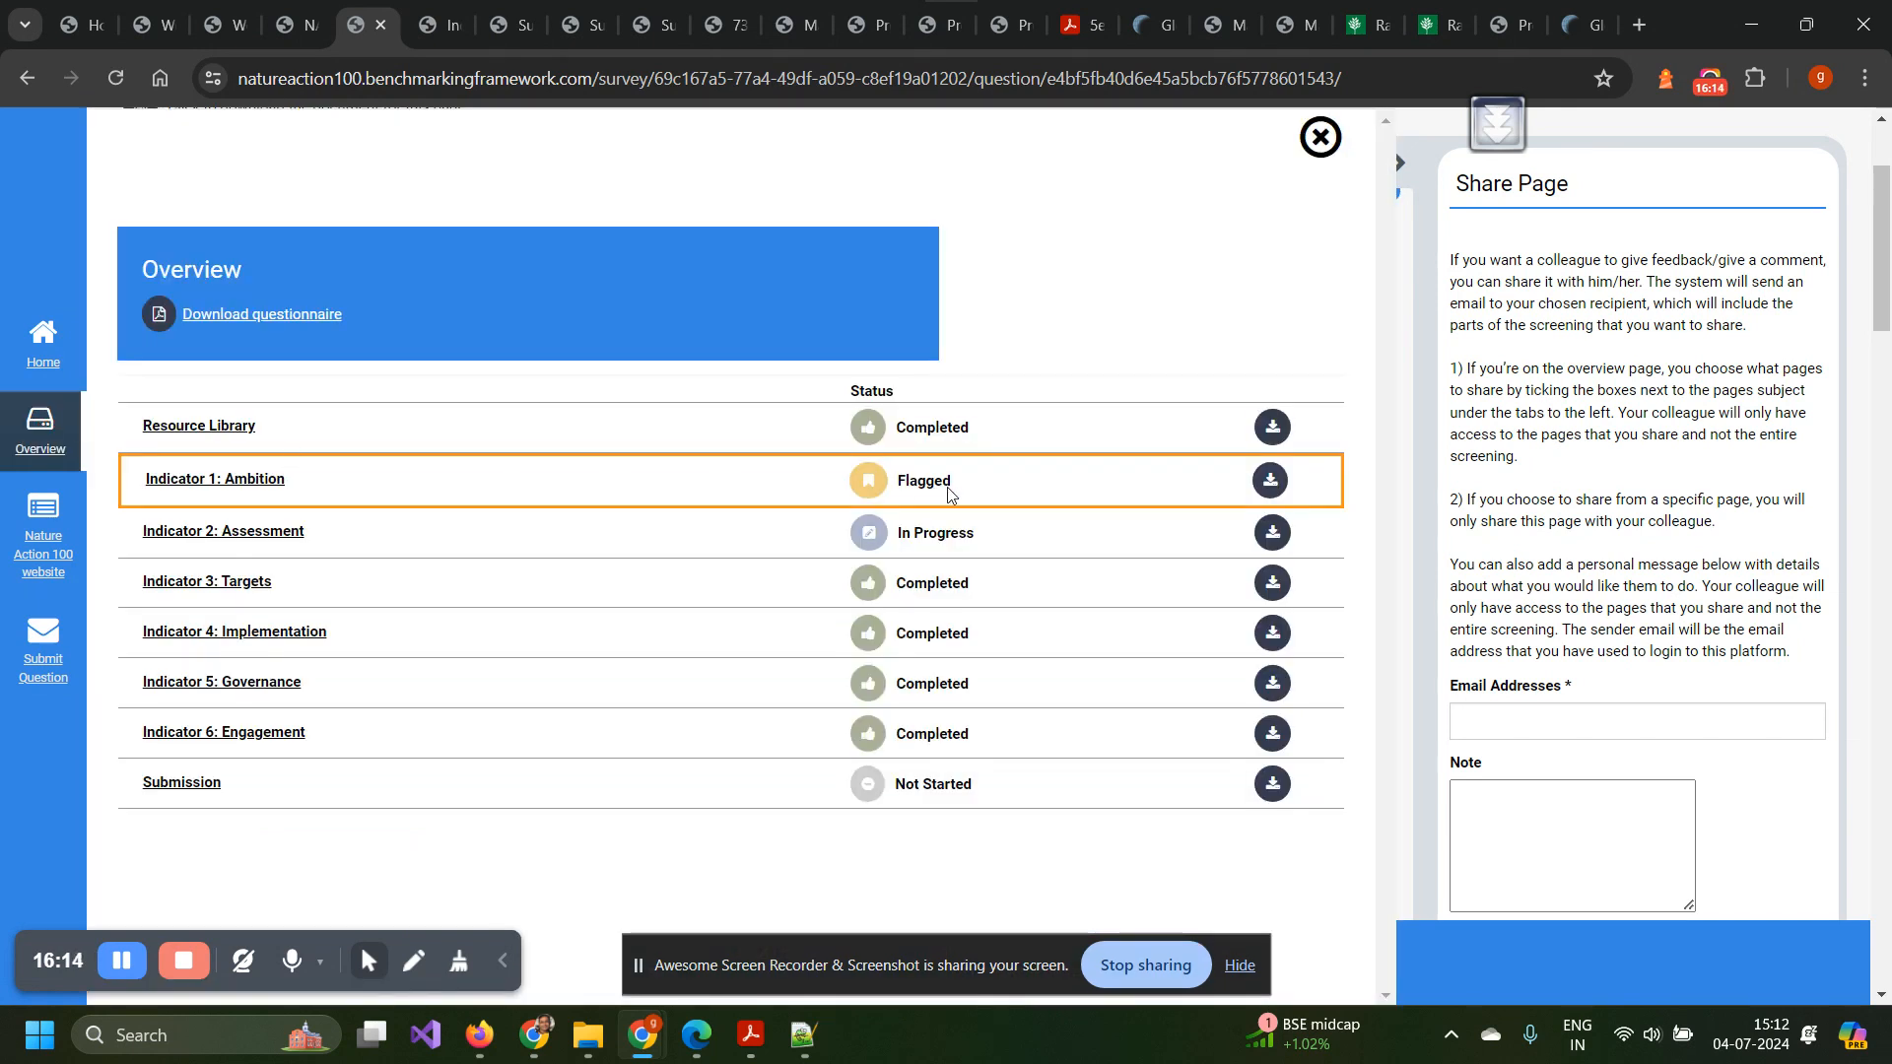
{"action": "left_click", "coordinate": [1322, 138]}
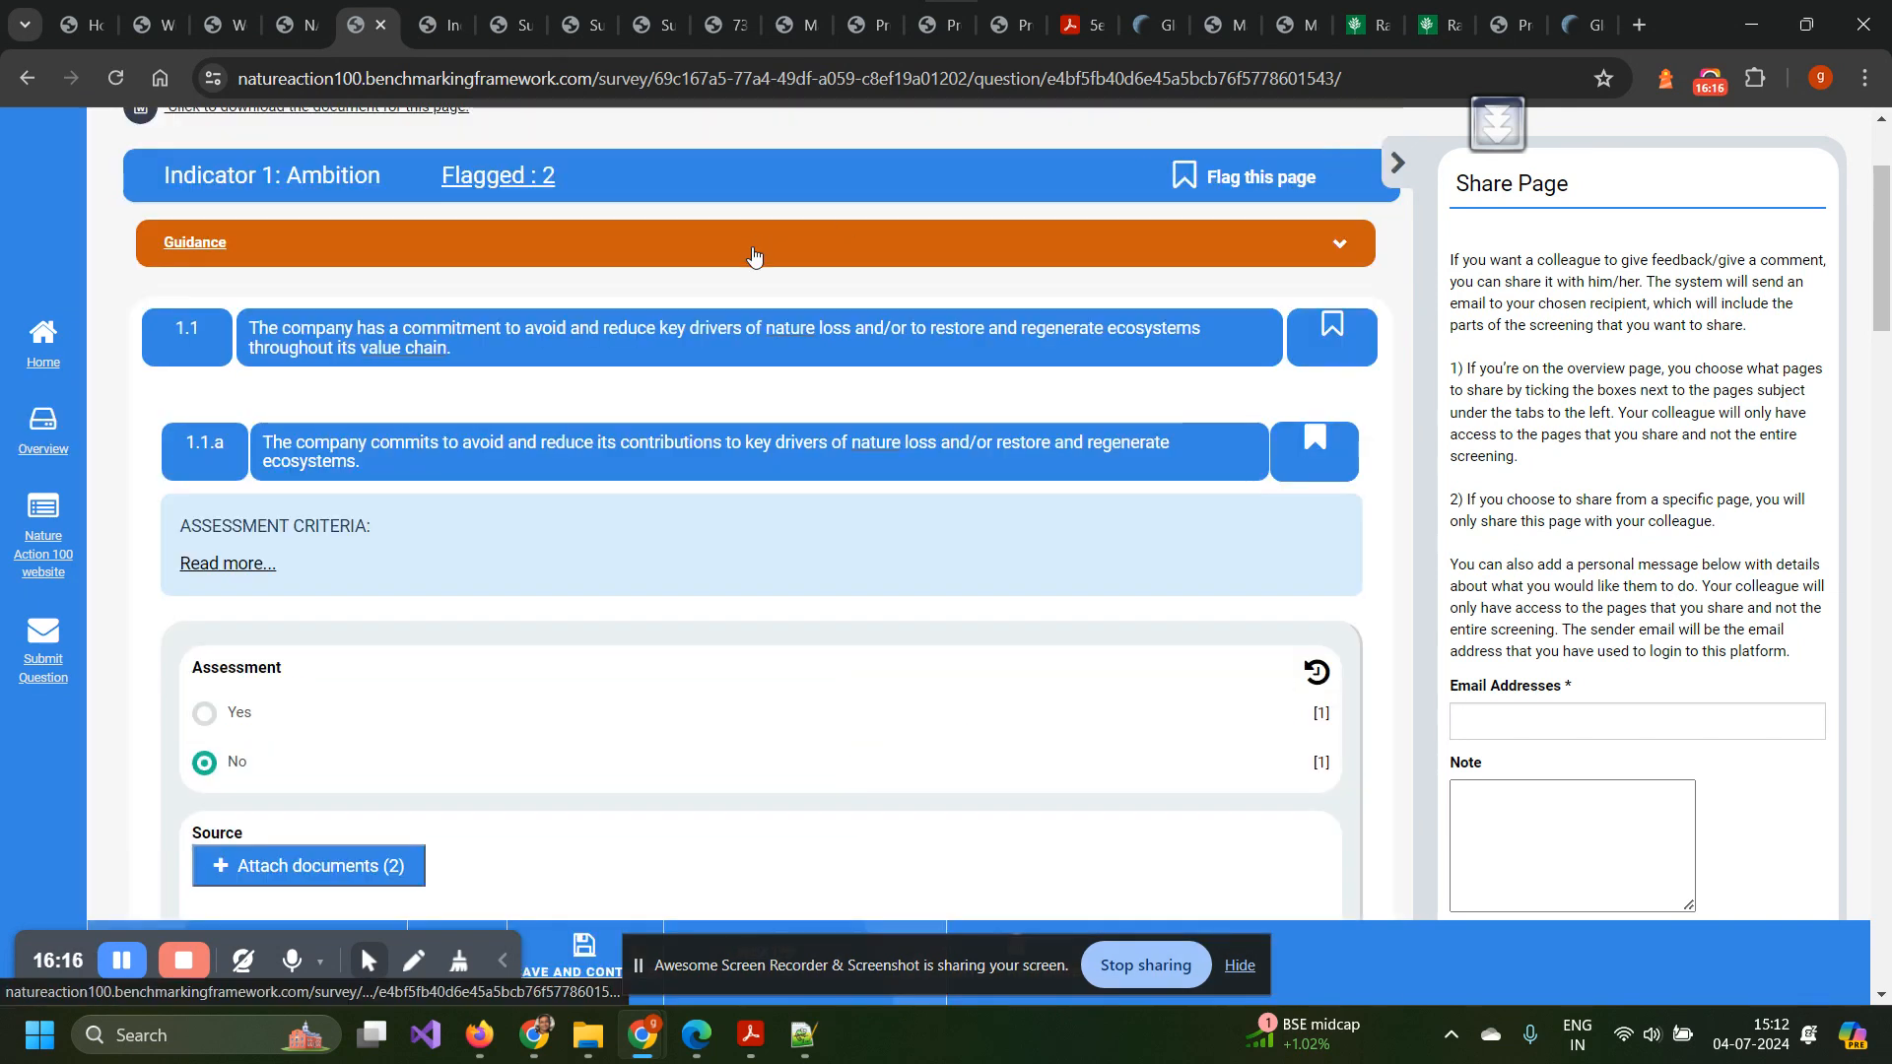
{"action": "left_click", "coordinate": [455, 183]}
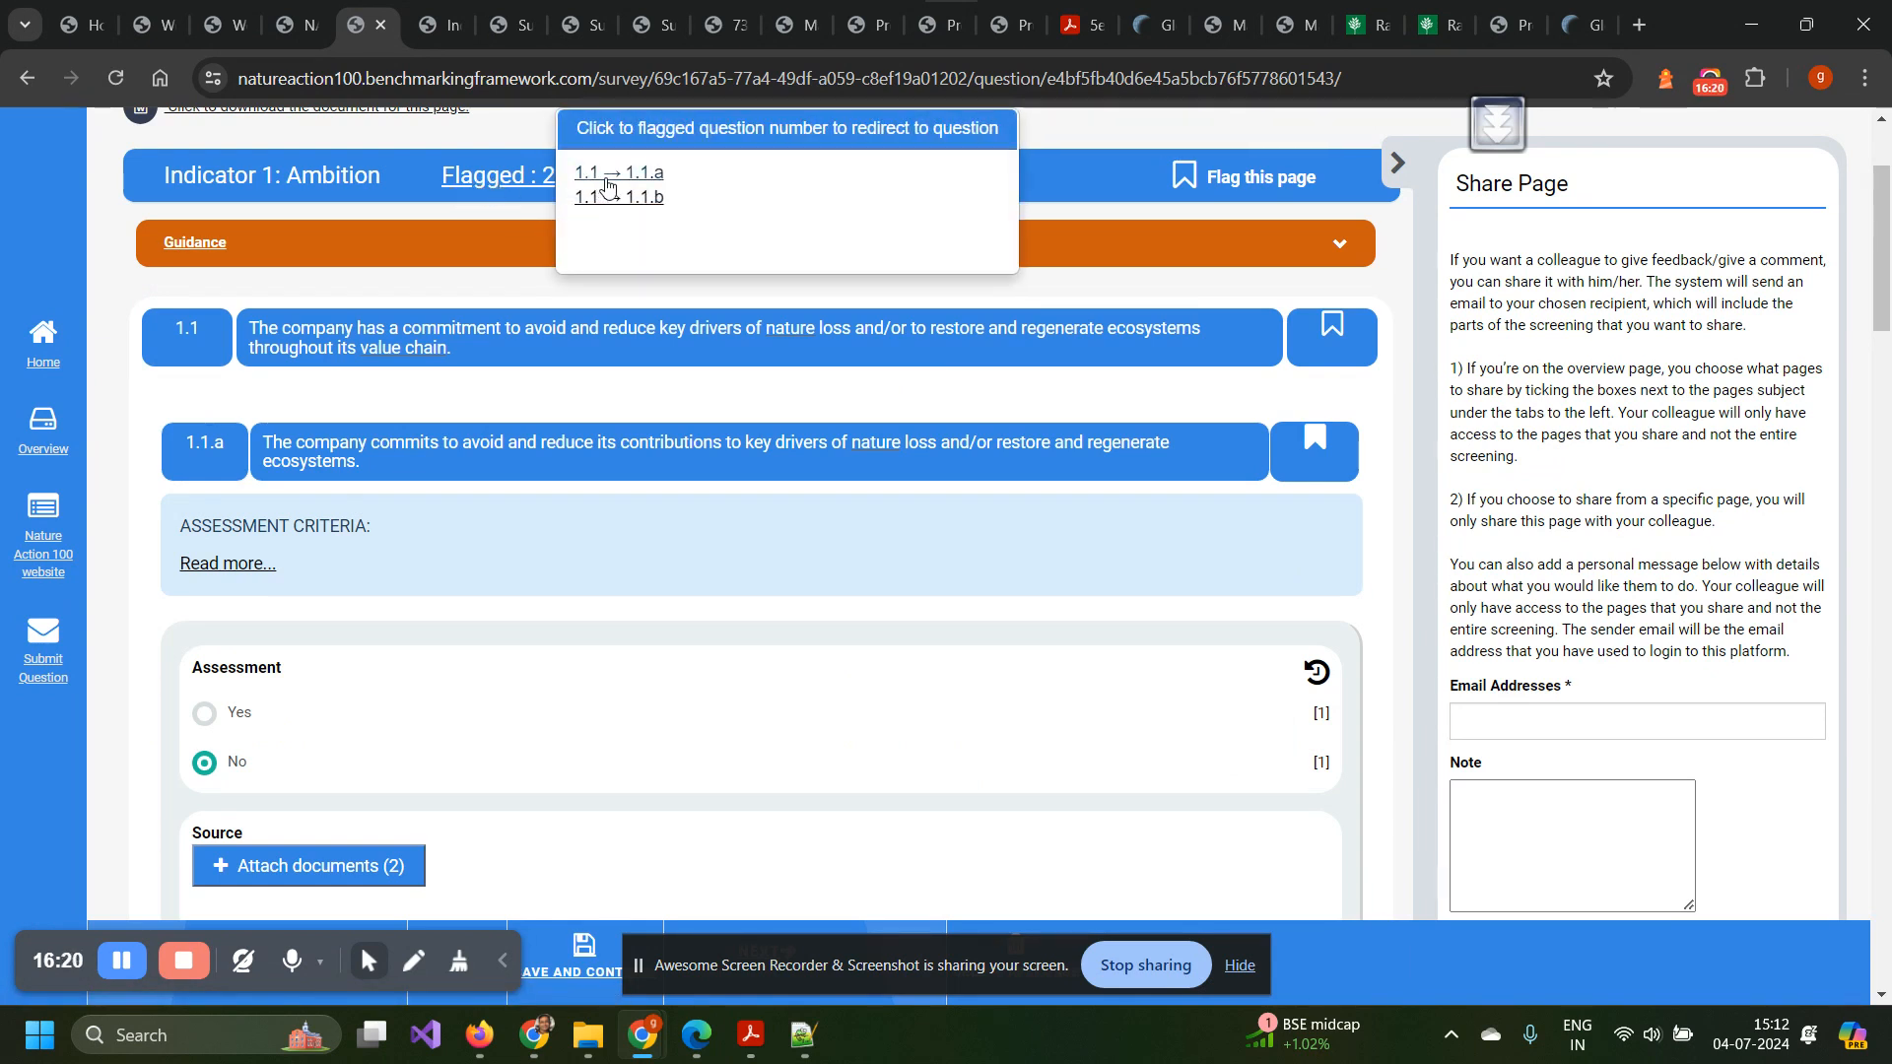
{"action": "left_click", "coordinate": [607, 197]}
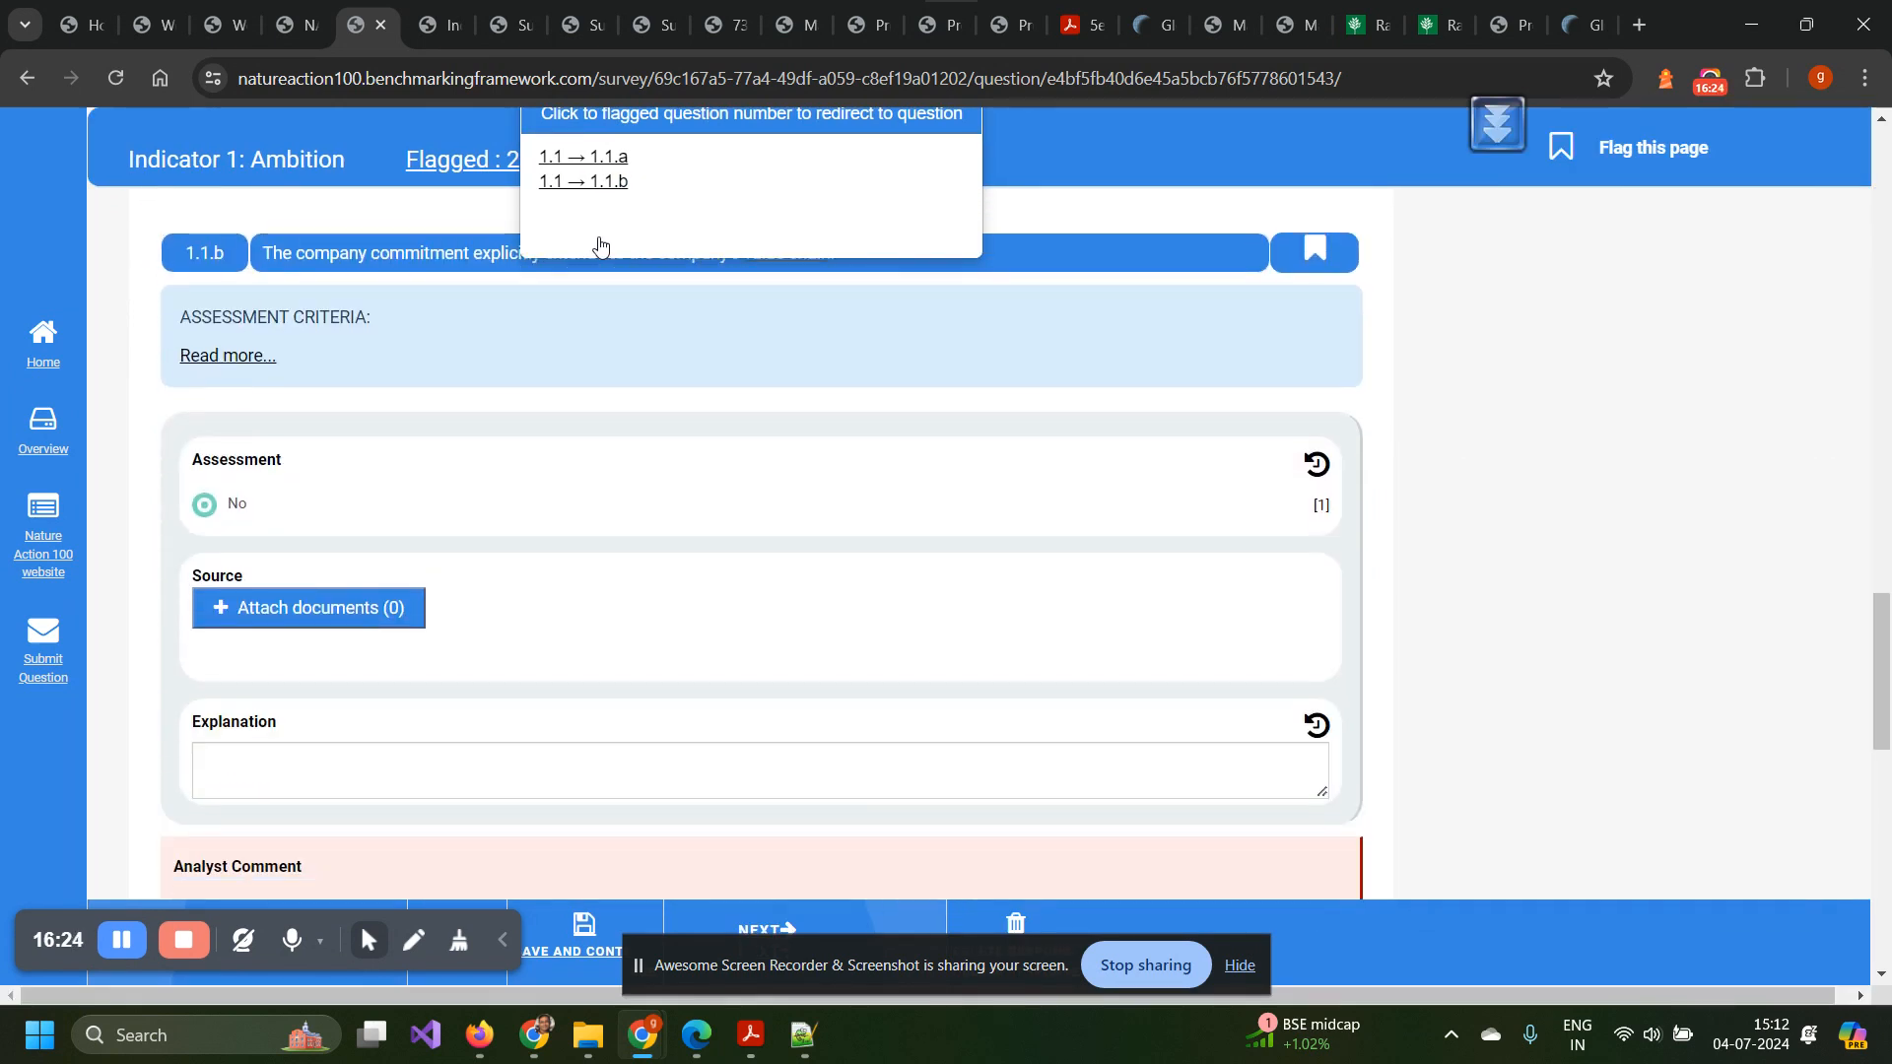
{"action": "left_click", "coordinate": [591, 158]}
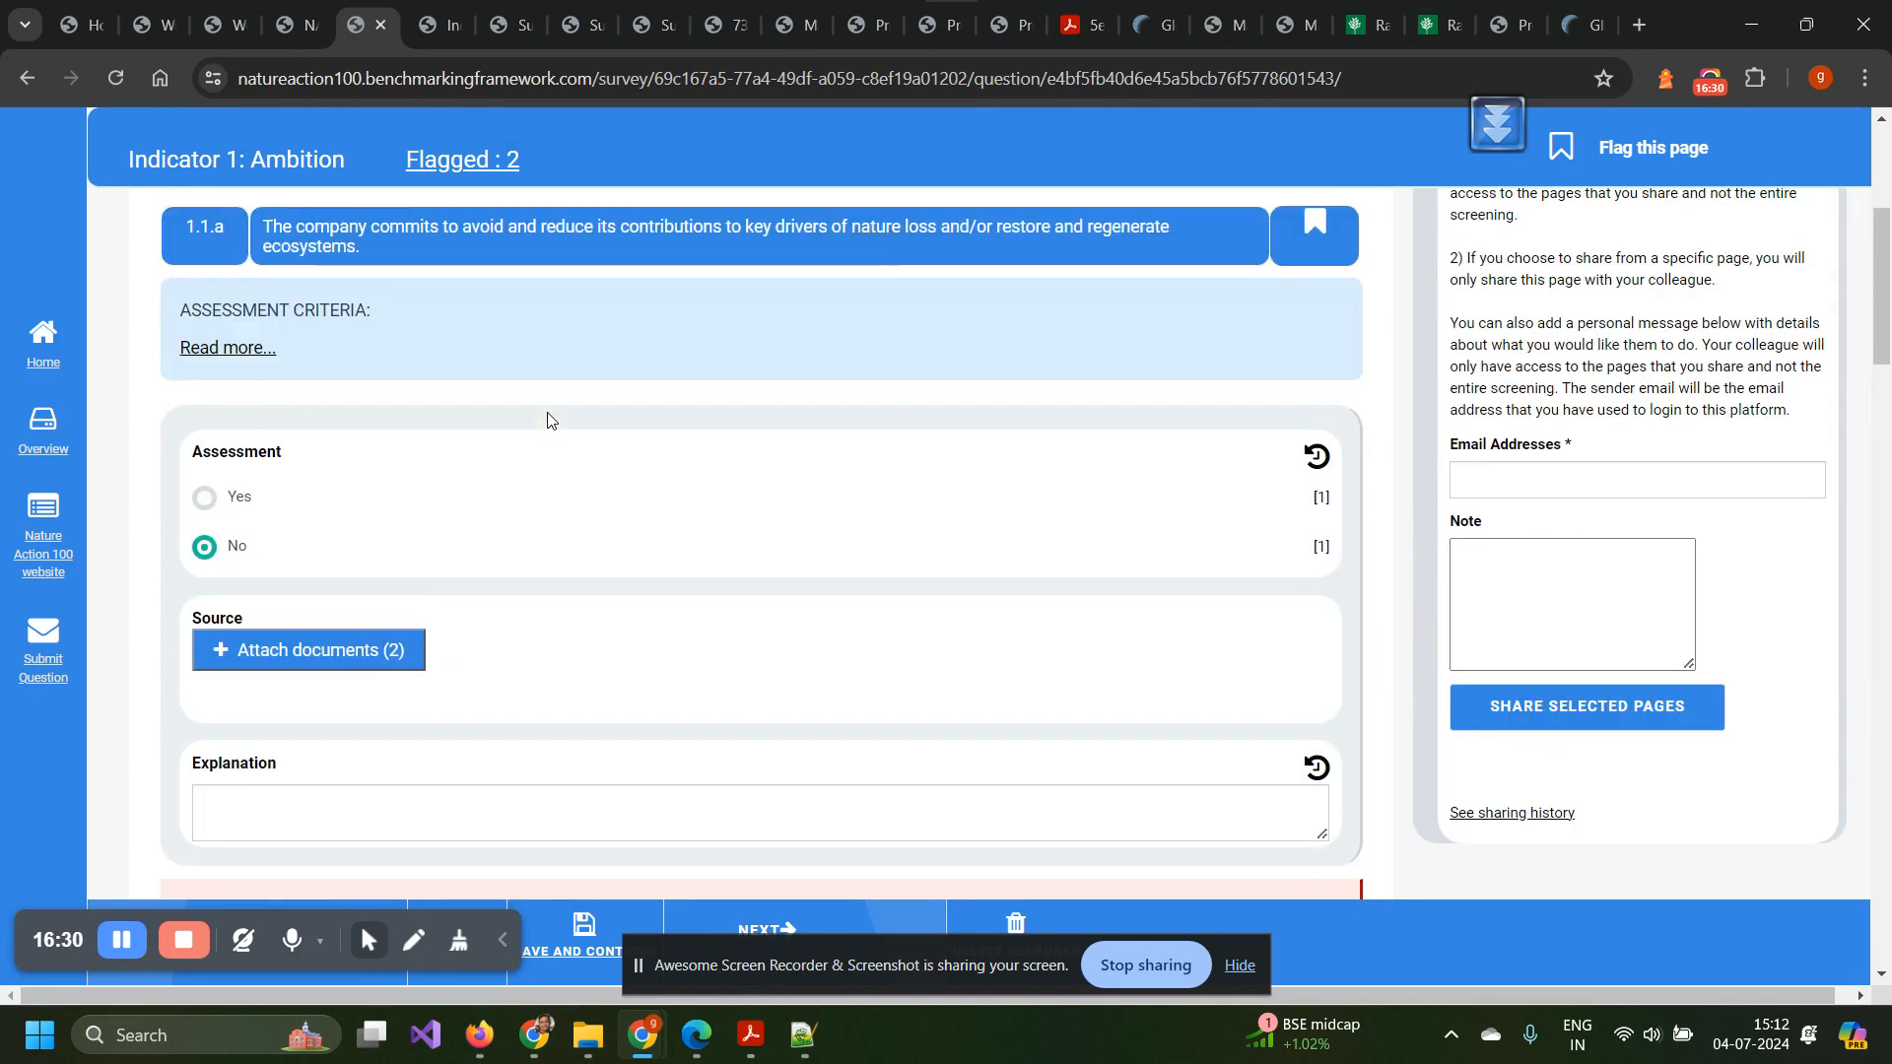
{"action": "left_click", "coordinate": [469, 161]}
Expand Indicator 1's Guidance and read the investor expectation.
{"action": "scroll", "coordinate": [440, 242], "scroll_direction": "up", "scroll_amount": 3}
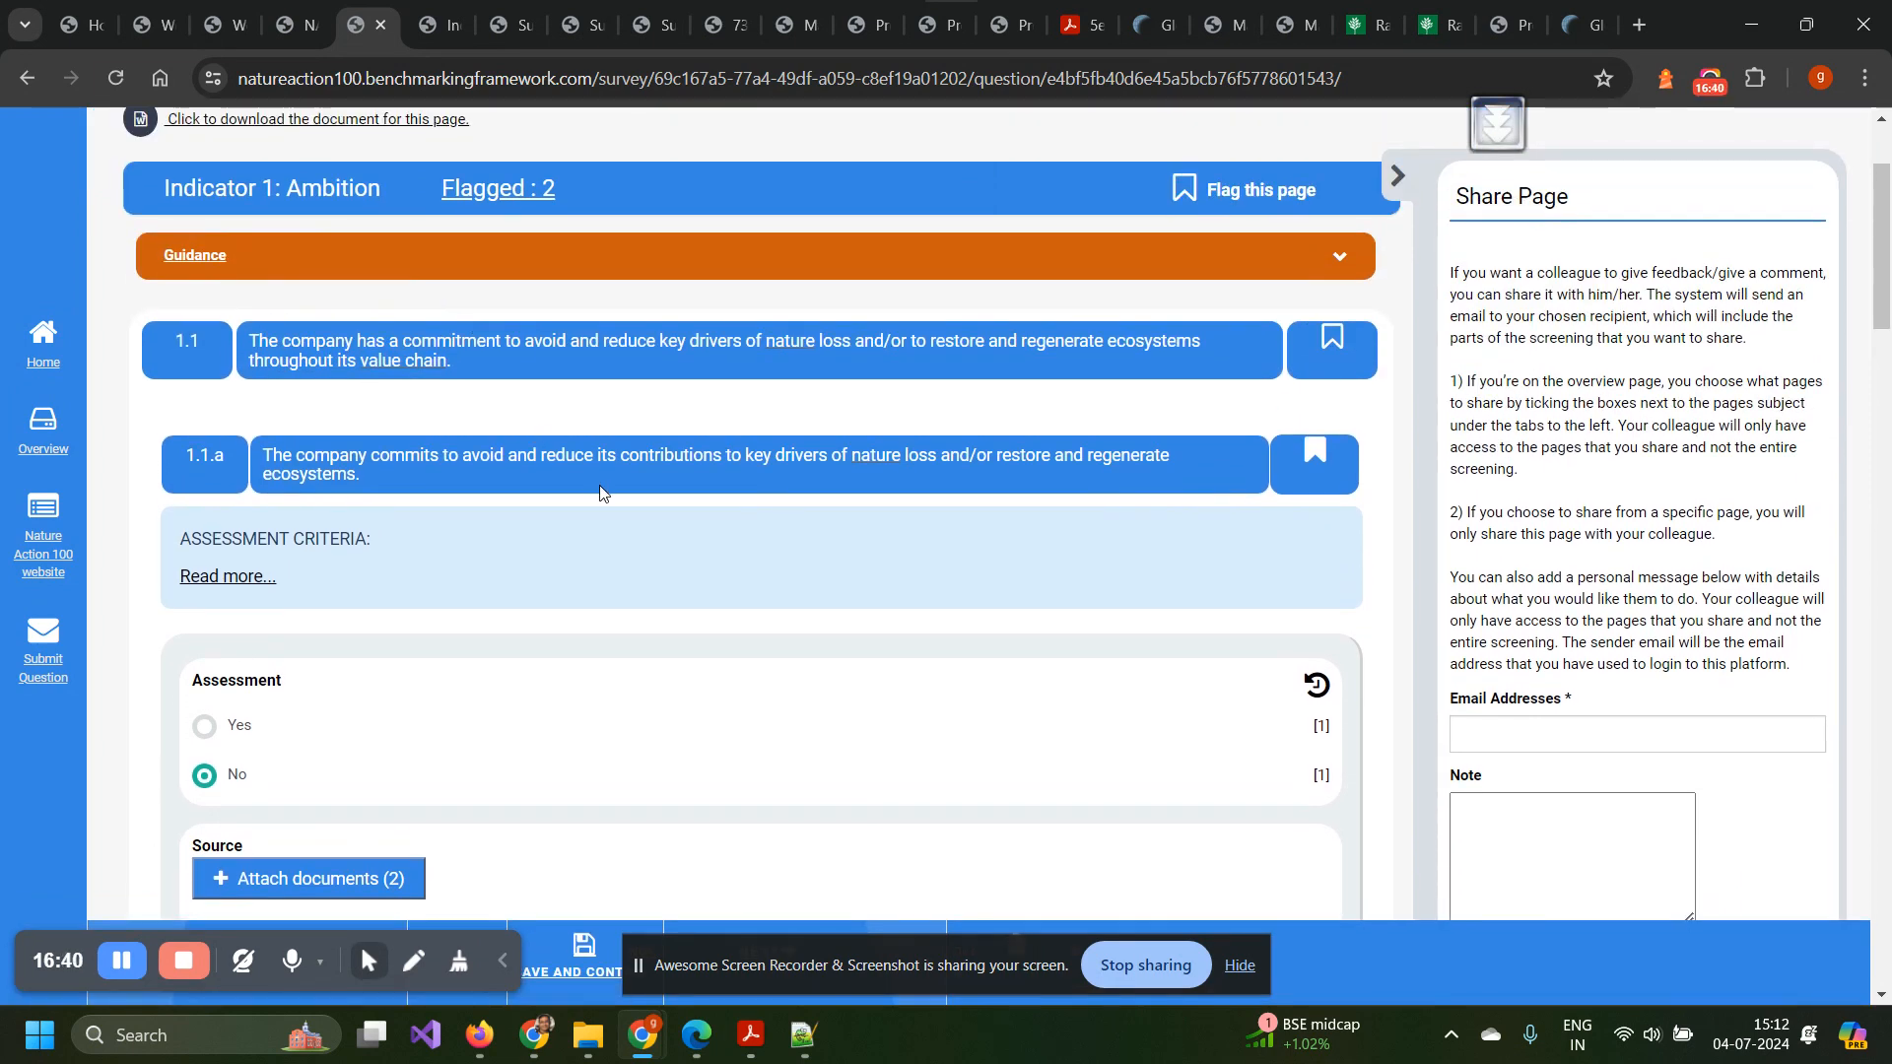
{"action": "scroll", "coordinate": [599, 485], "scroll_direction": "down", "scroll_amount": 1}
{"action": "scroll", "coordinate": [599, 485], "scroll_direction": "down", "scroll_amount": 1}
{"action": "scroll", "coordinate": [276, 307], "scroll_direction": "up", "scroll_amount": 2}
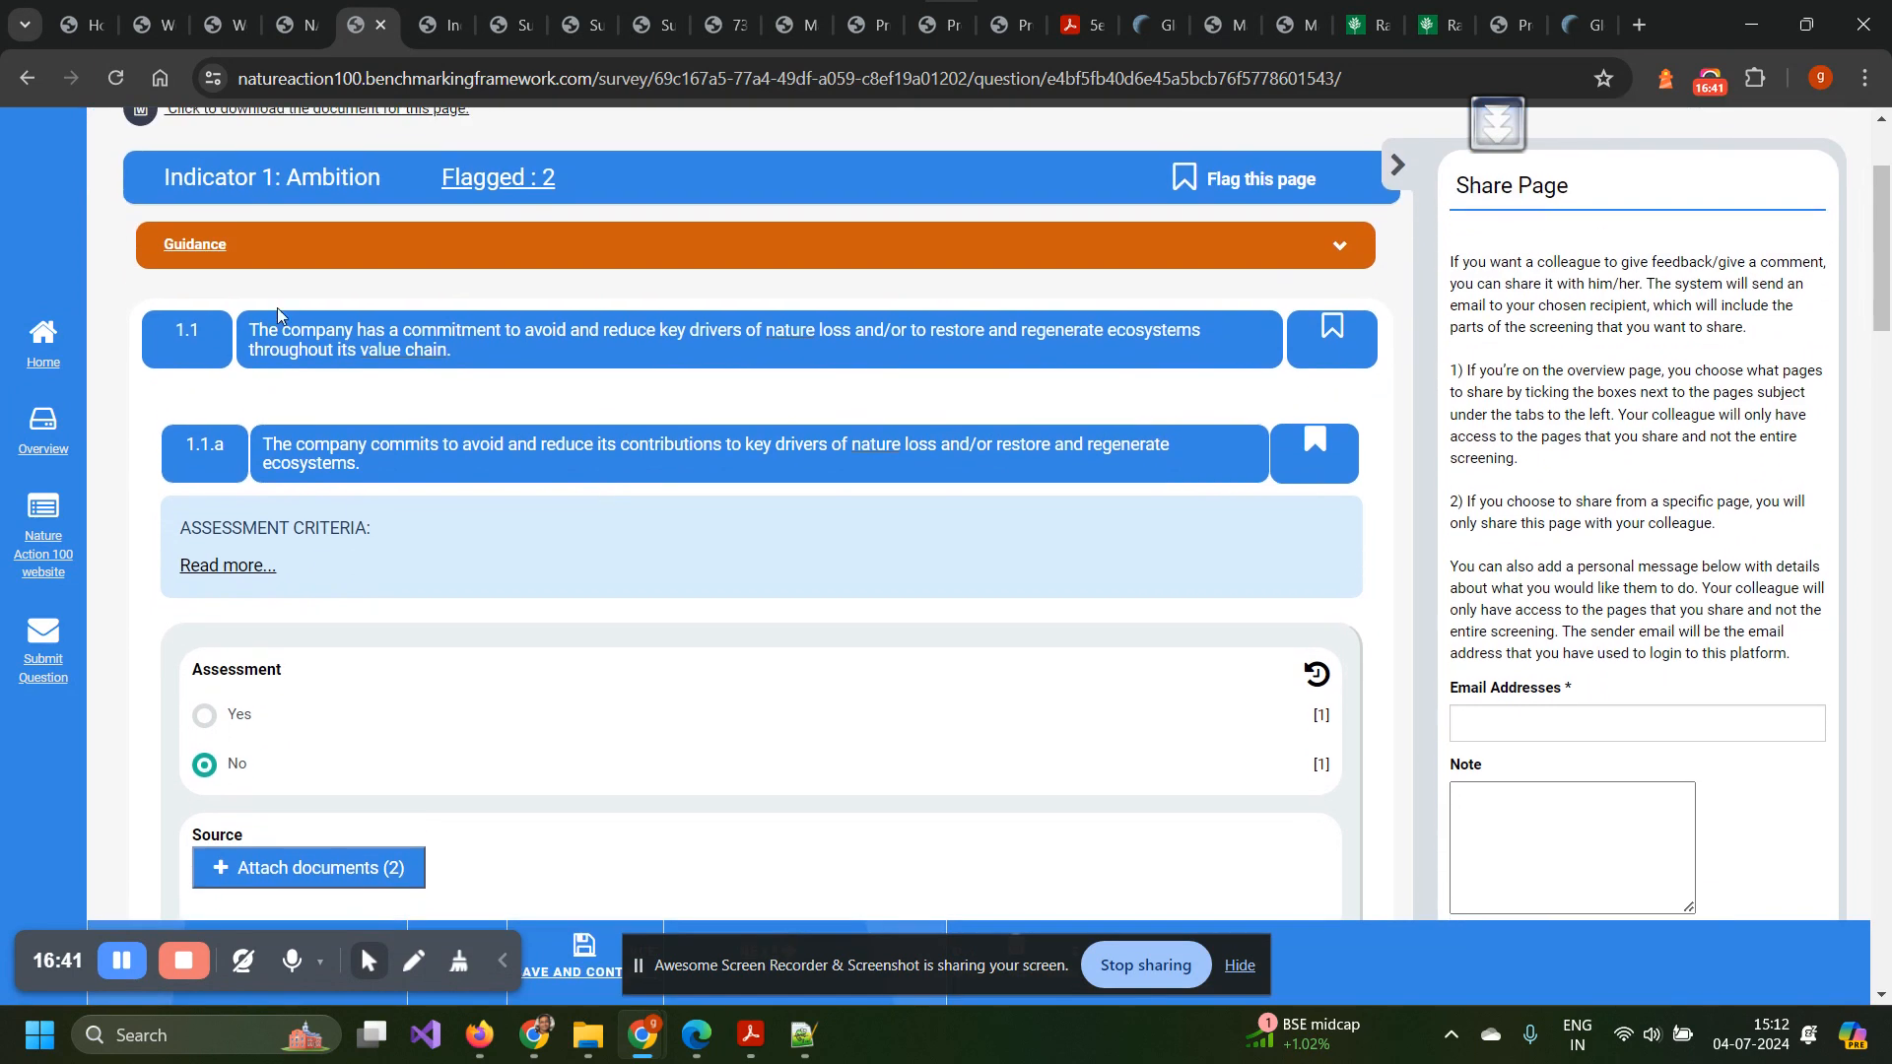
{"action": "left_click", "coordinate": [206, 252]}
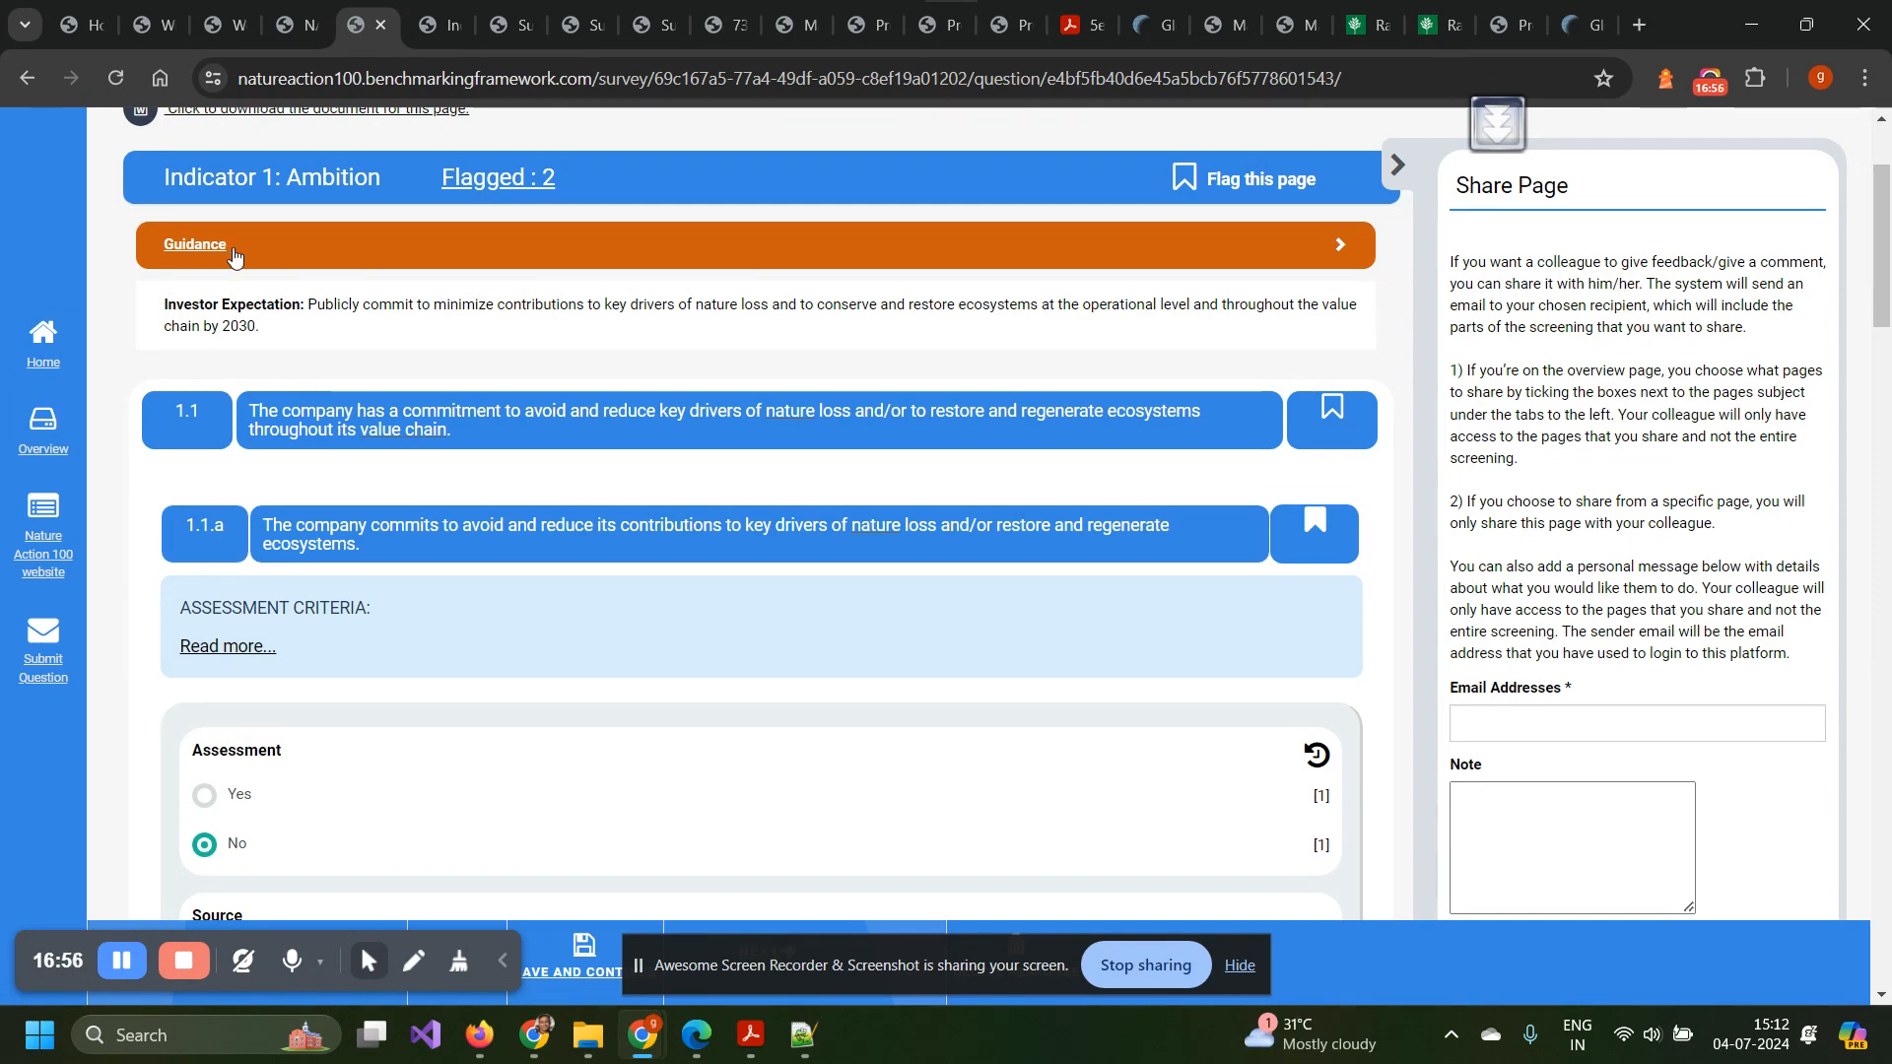
{"action": "scroll", "coordinate": [307, 345], "scroll_direction": "down", "scroll_amount": 3}
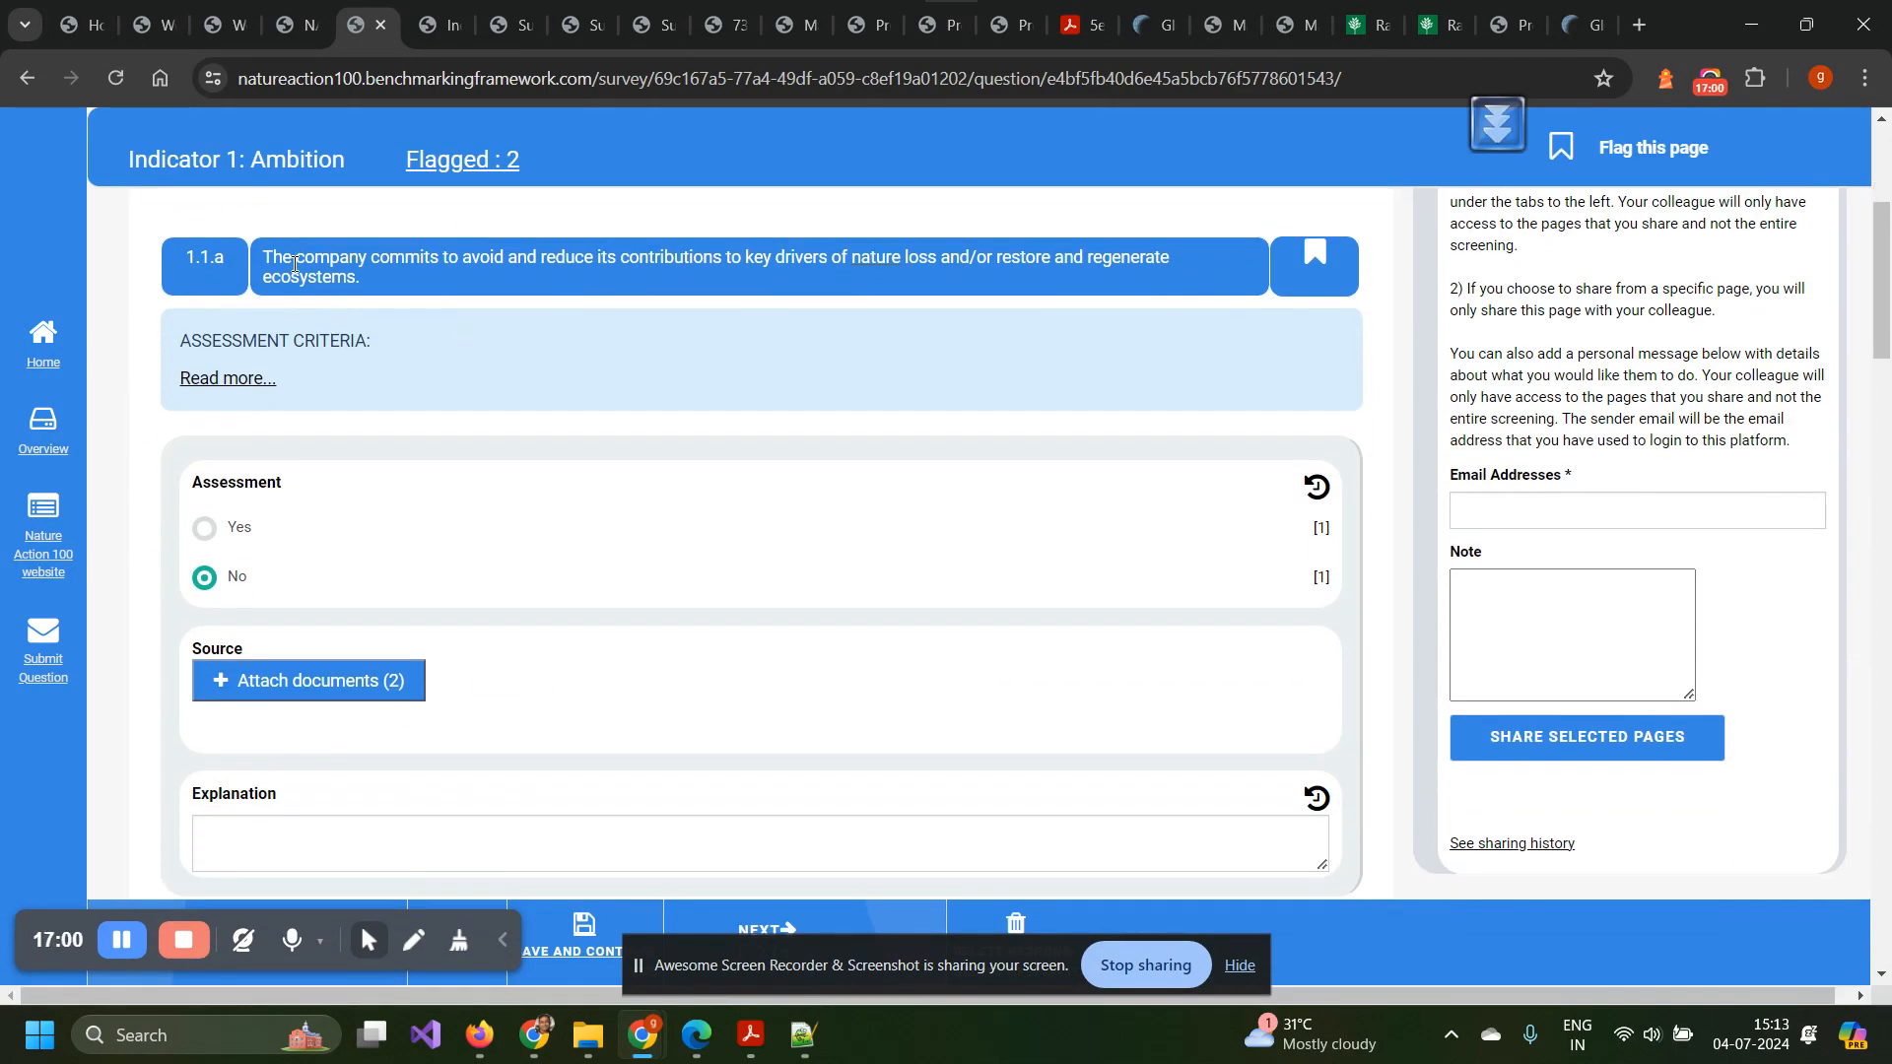
{"action": "left_click", "coordinate": [248, 382]}
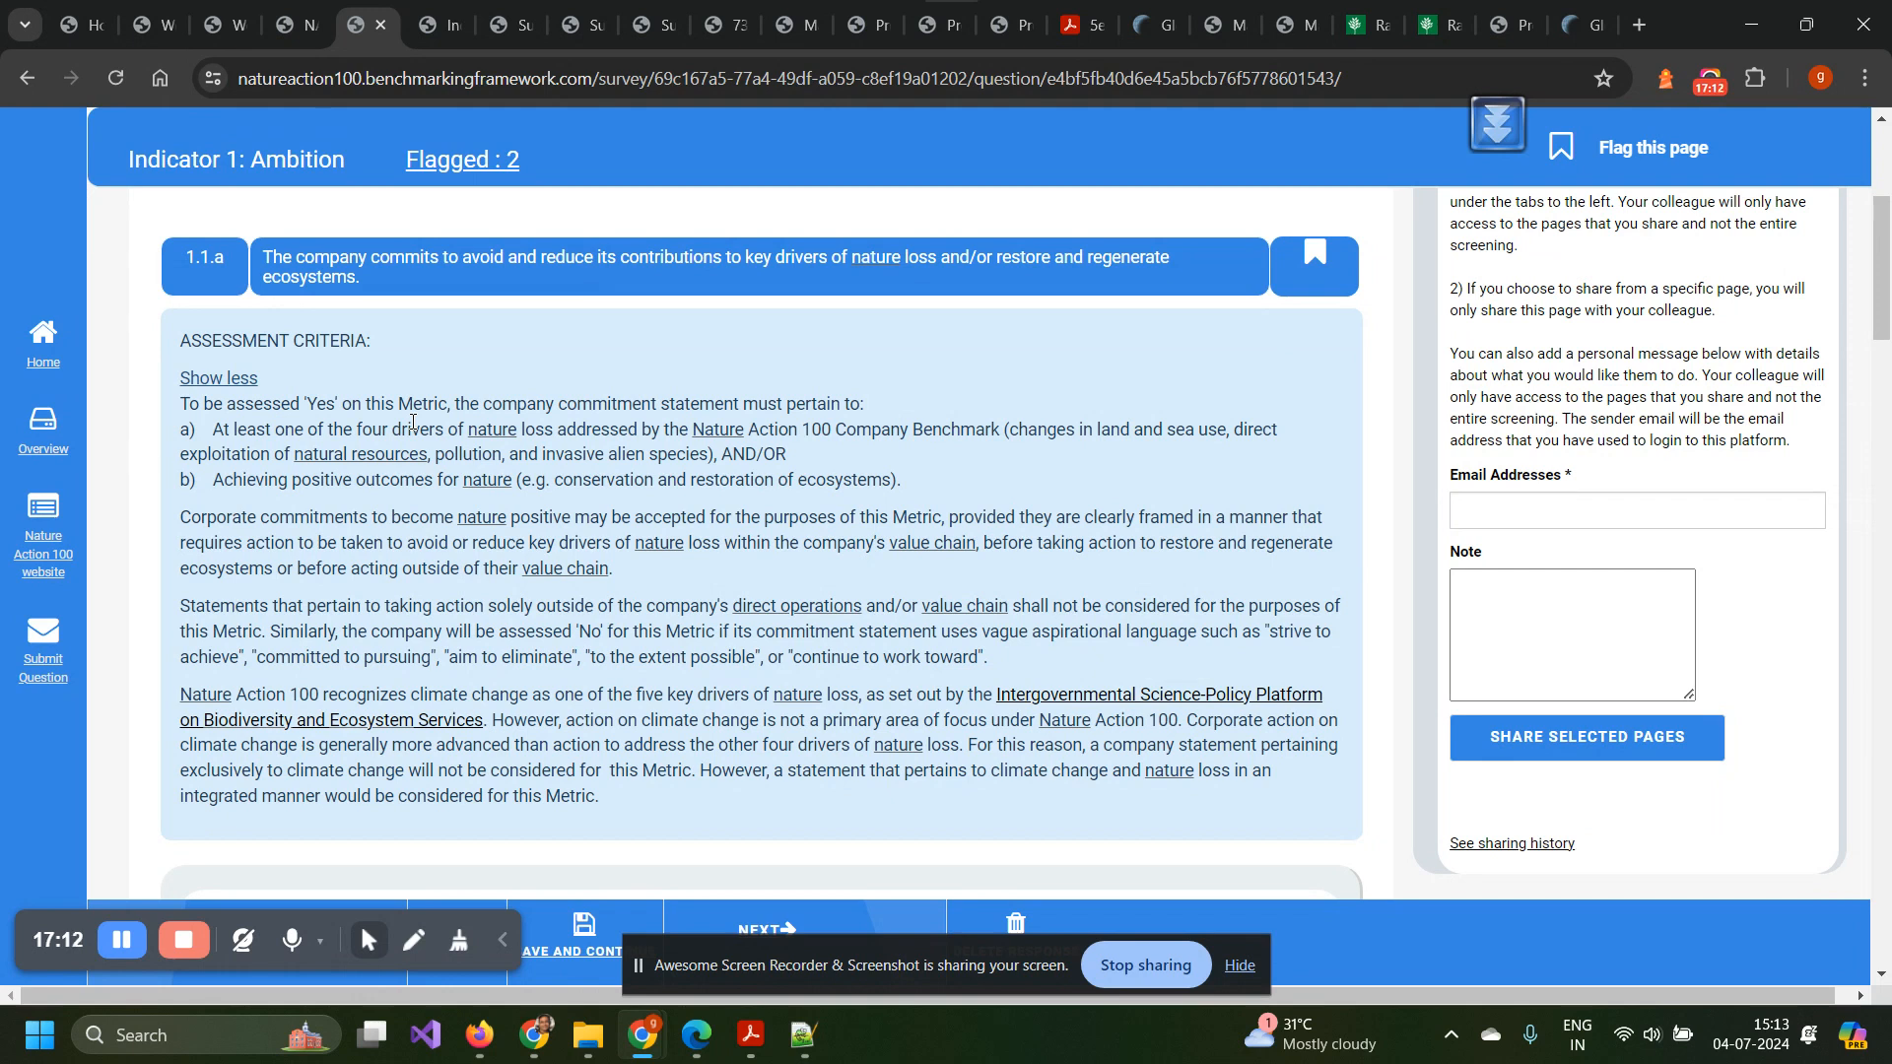
{"action": "left_click", "coordinate": [229, 383]}
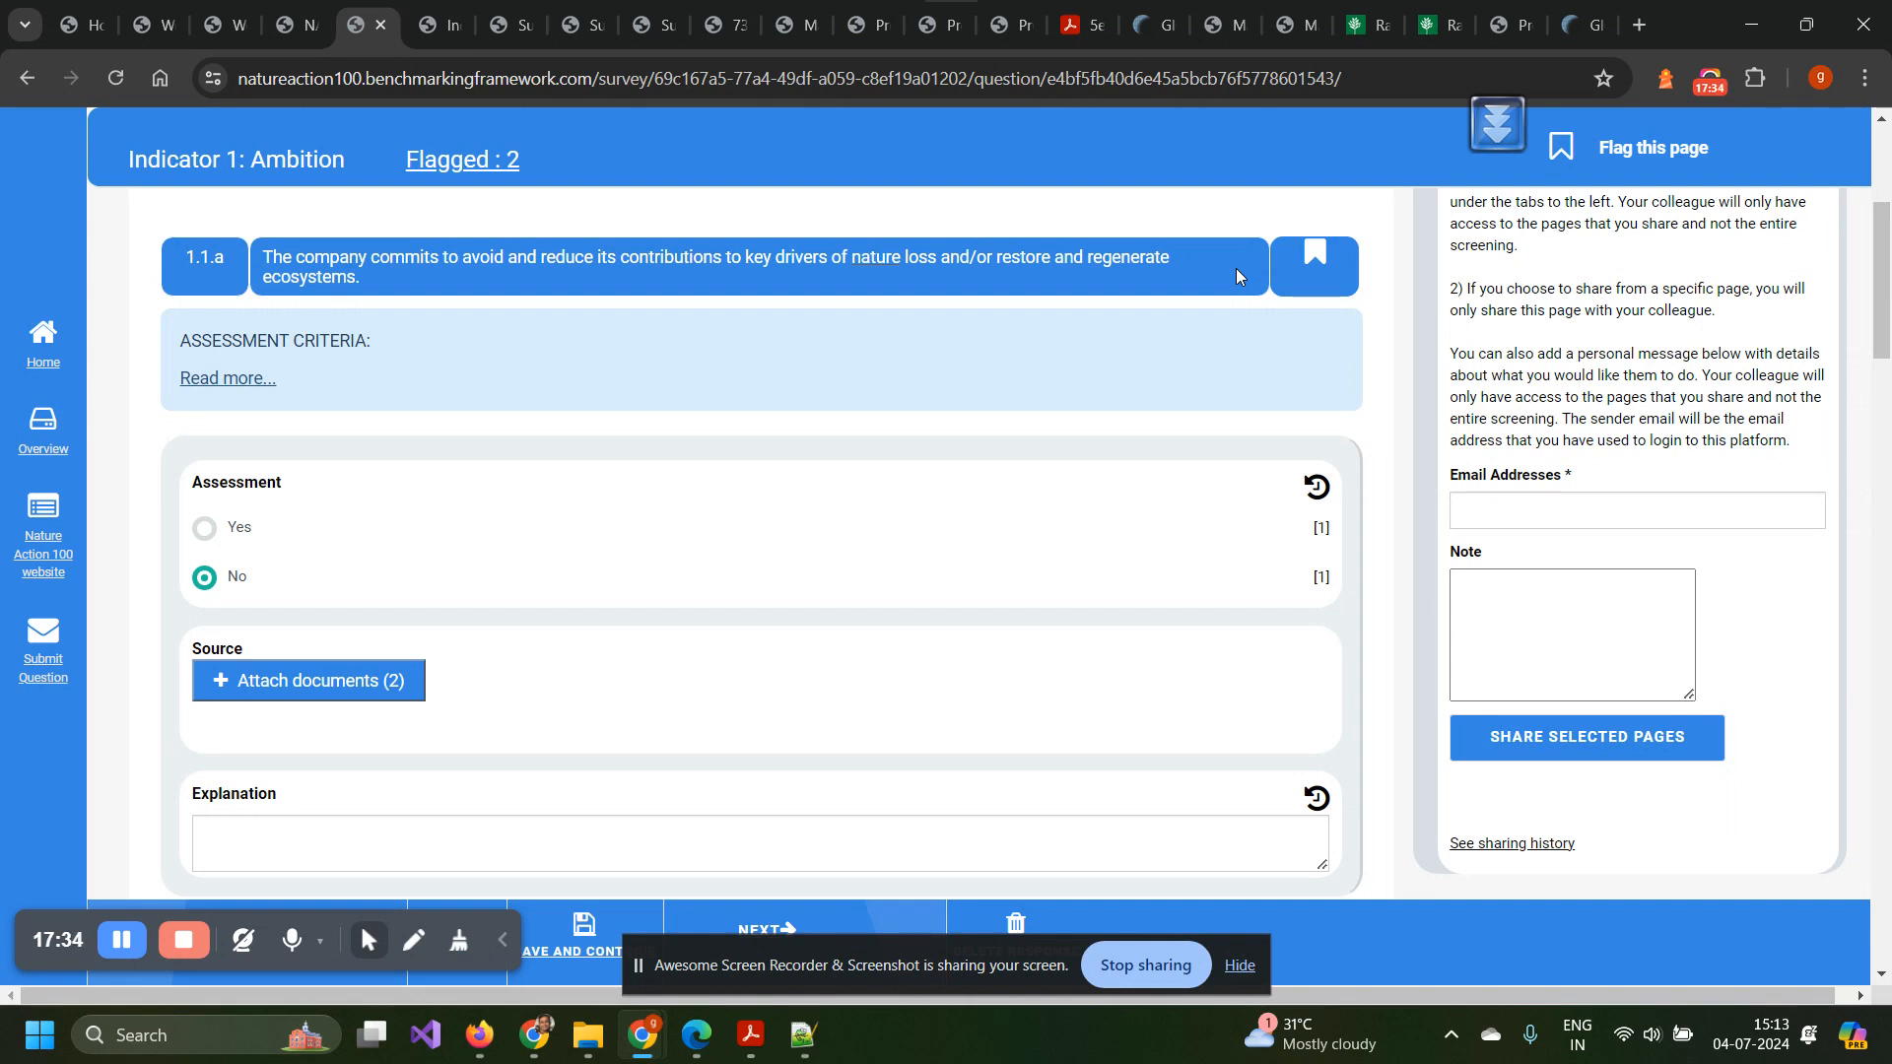
{"action": "scroll", "coordinate": [1235, 268], "scroll_direction": "down", "scroll_amount": 2}
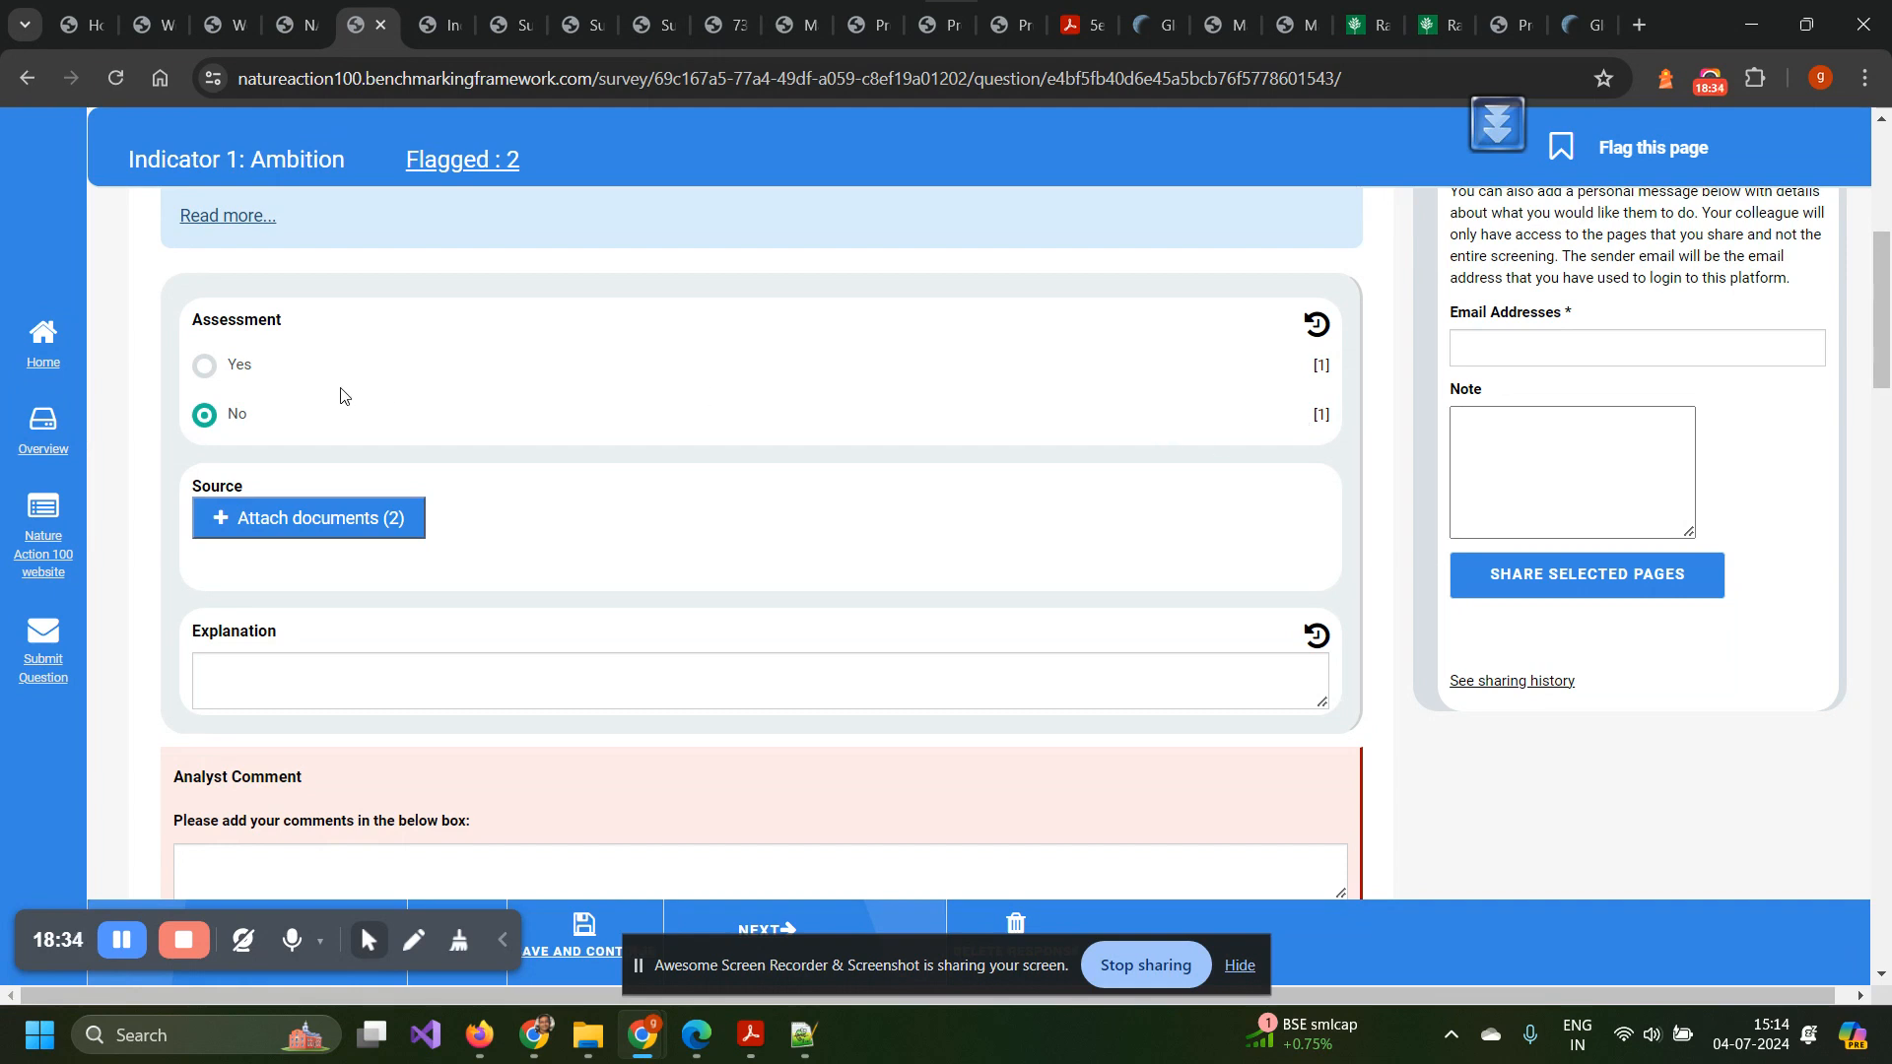
Open 1.1.a's File Attachment Library, listing its two sources: a .pptx mockup and a Yahoo URL.
{"action": "scroll", "coordinate": [338, 393], "scroll_direction": "down", "scroll_amount": 1}
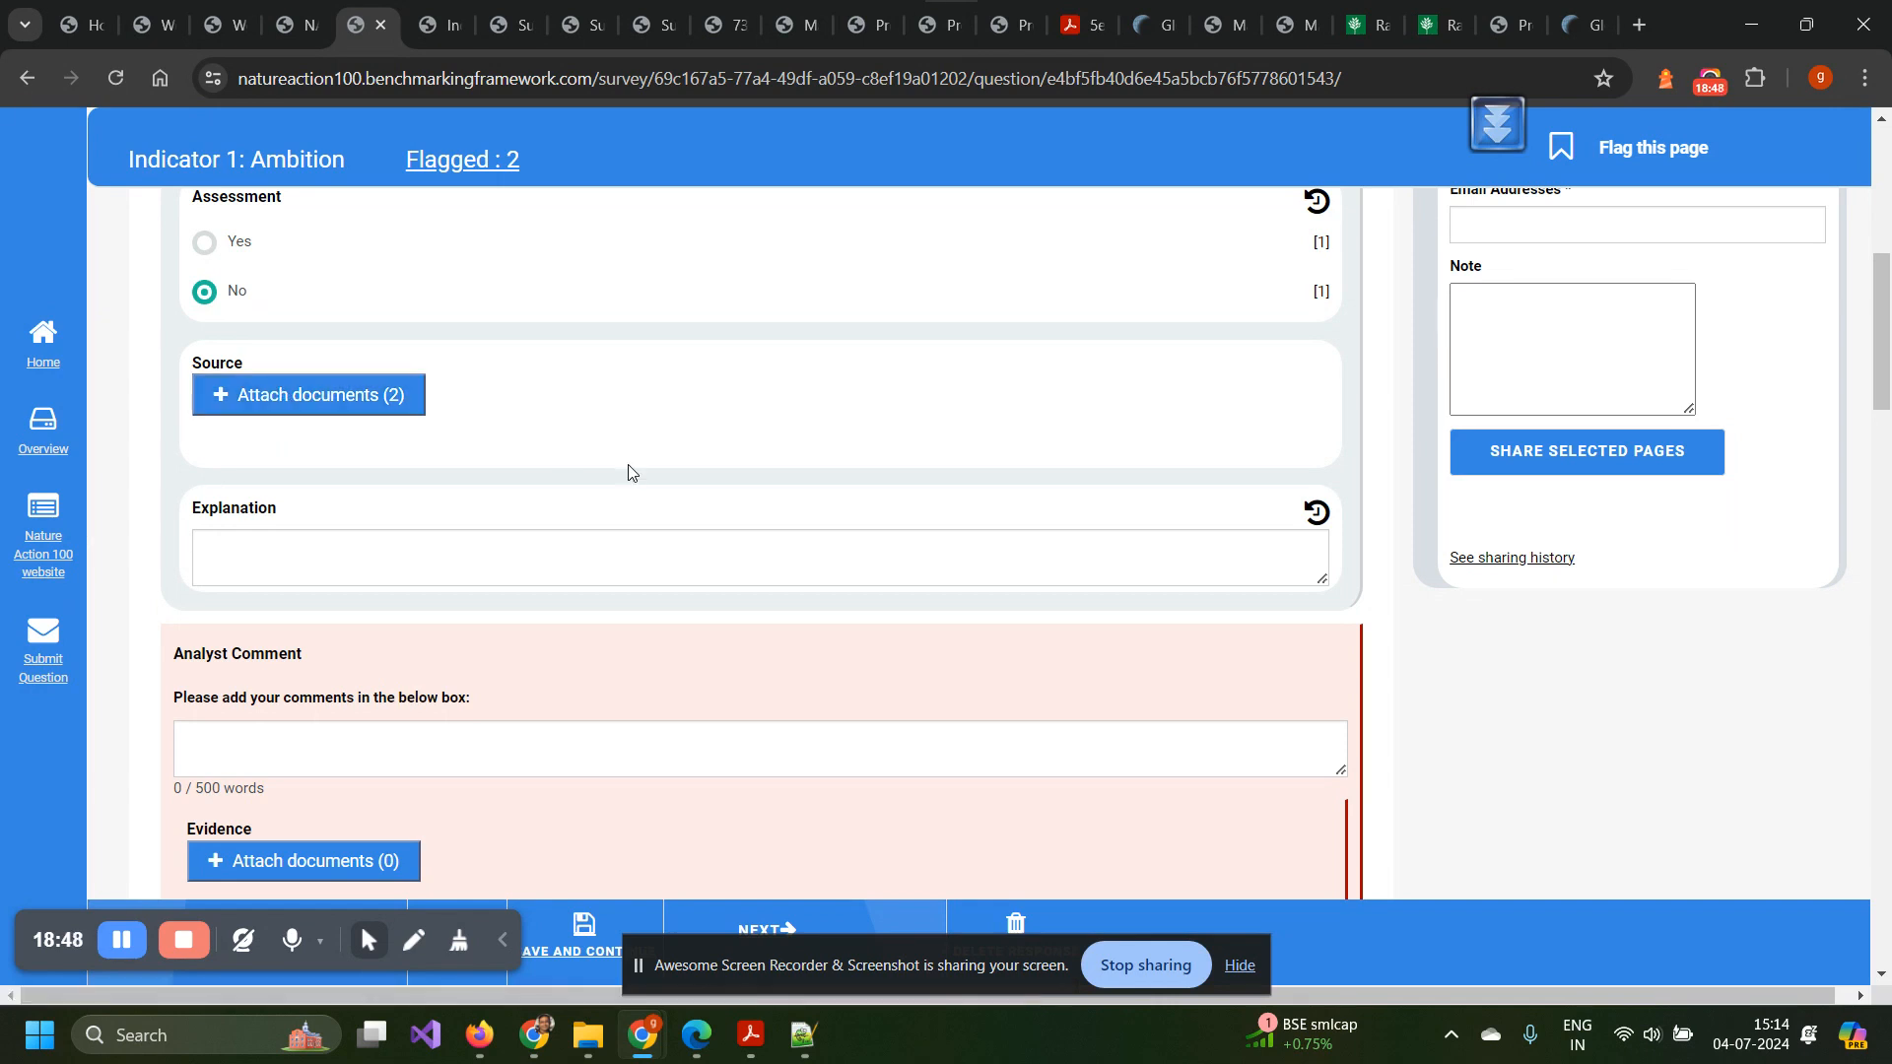
{"action": "left_click", "coordinate": [331, 397]}
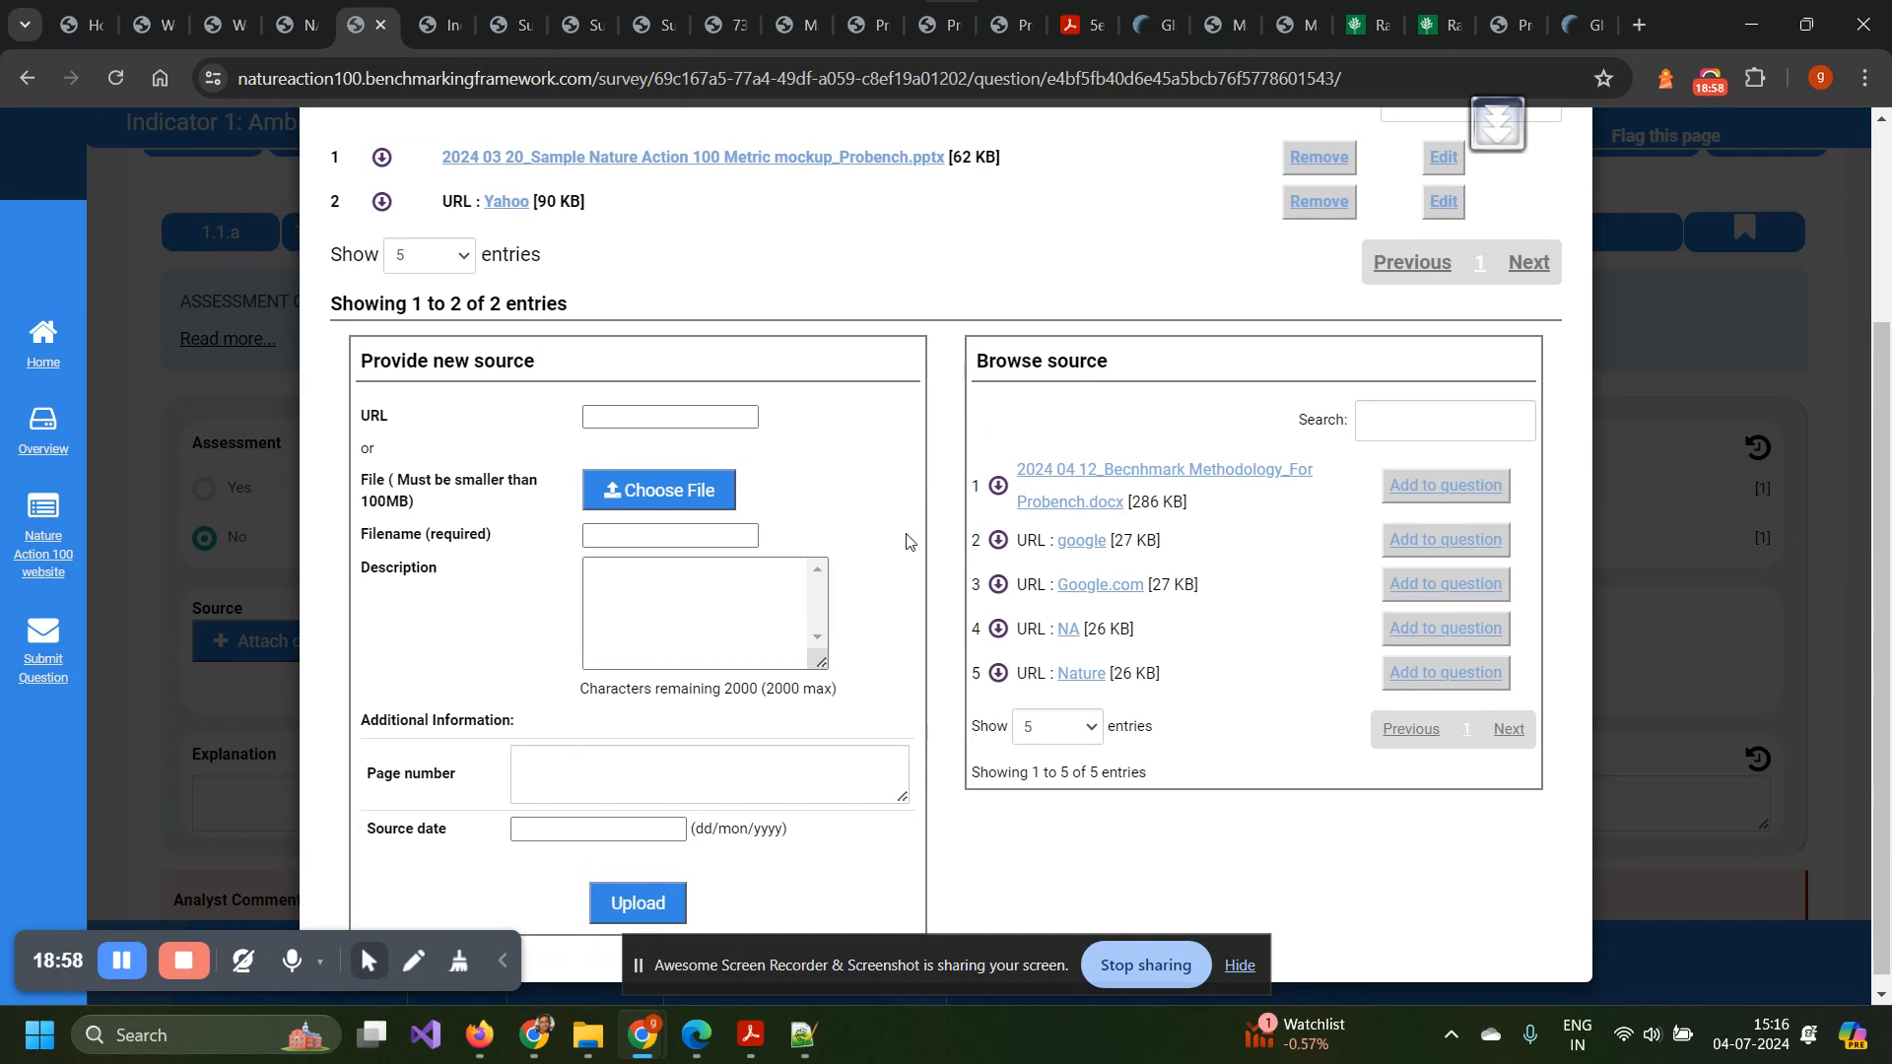
{"action": "scroll", "coordinate": [905, 535], "scroll_direction": "up", "scroll_amount": 1}
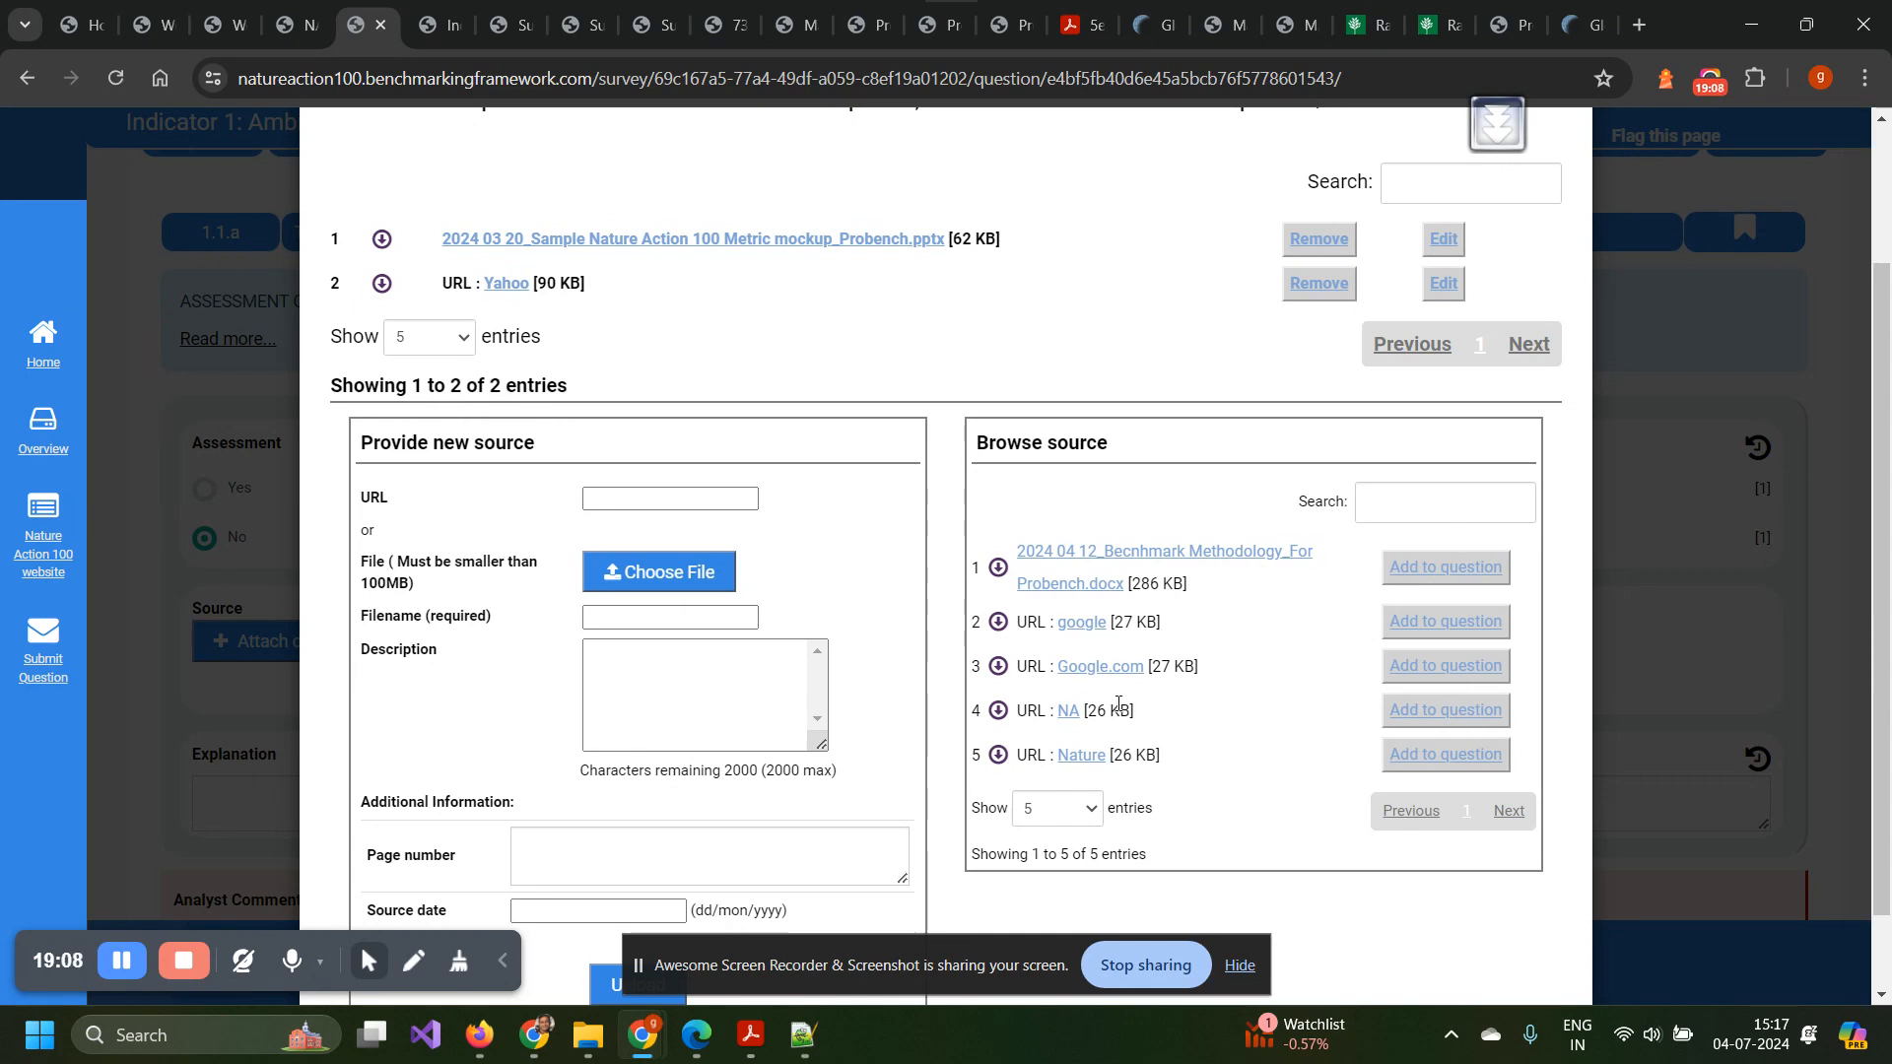
{"action": "scroll", "coordinate": [631, 385], "scroll_direction": "up", "scroll_amount": 1}
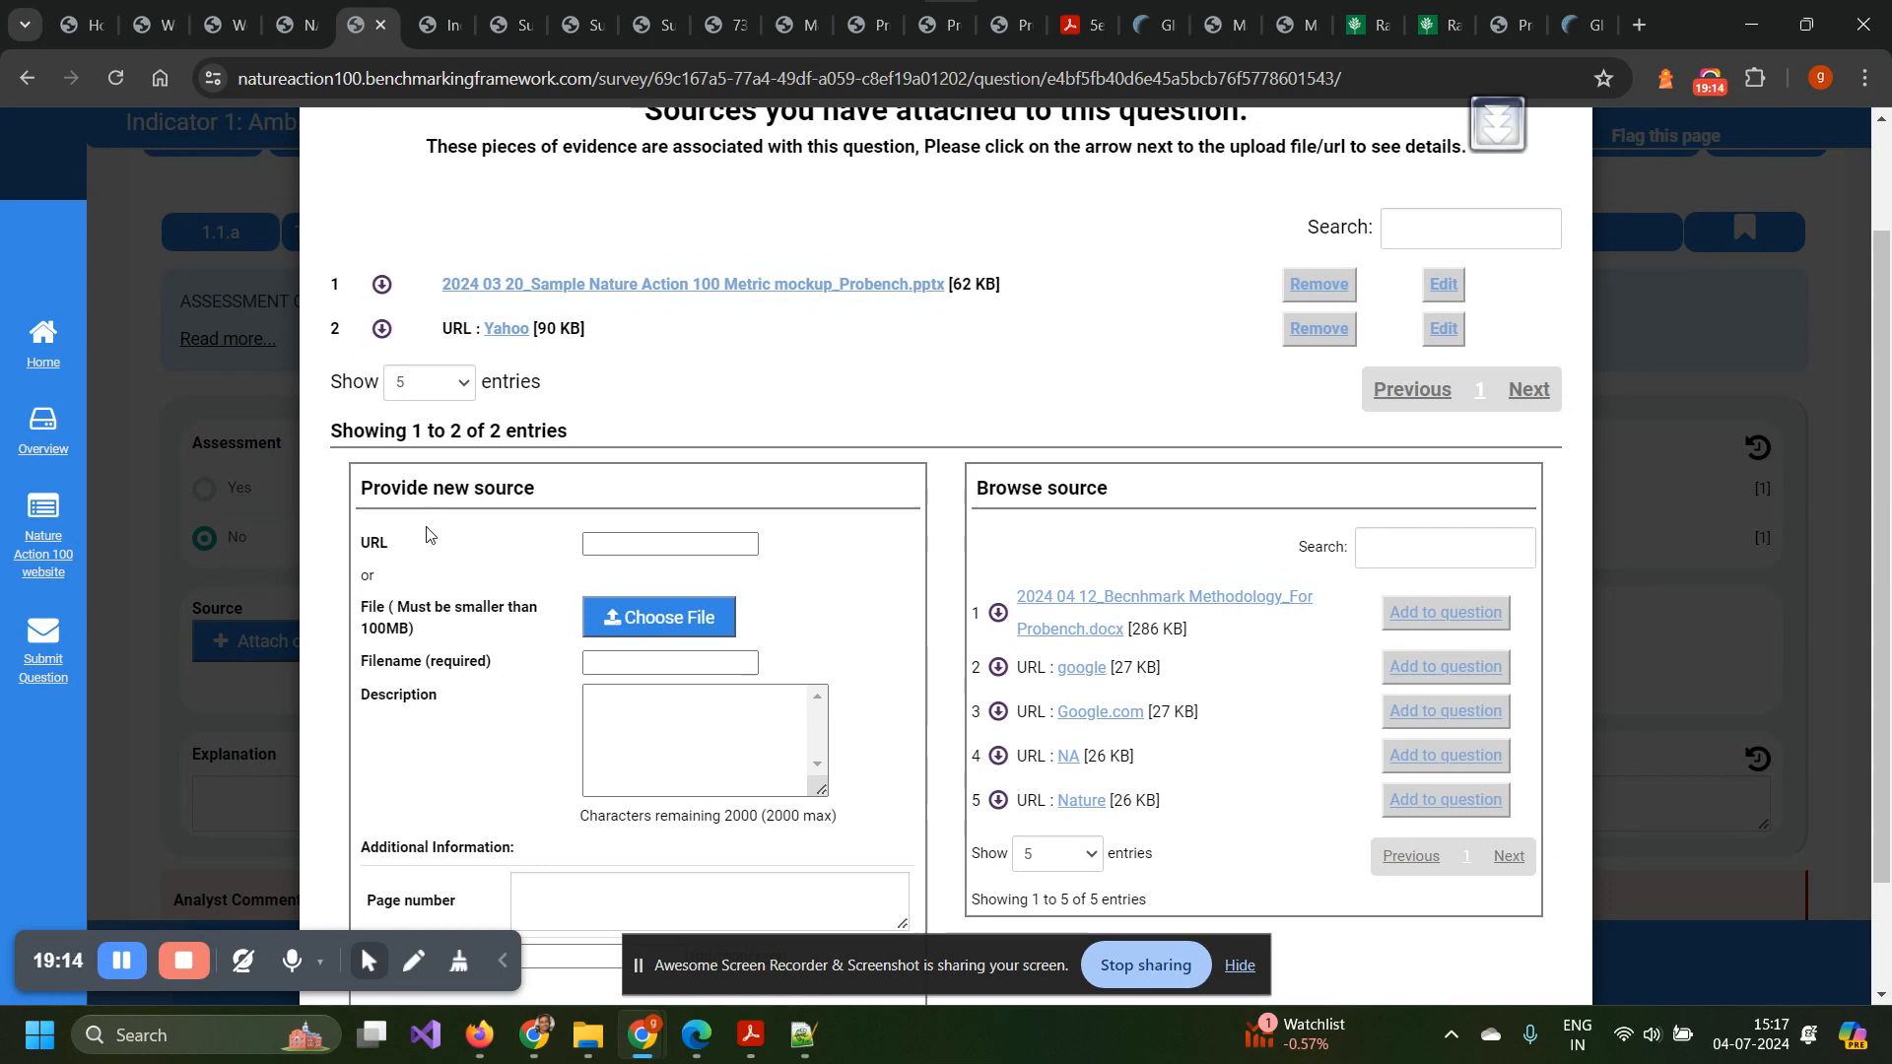
{"action": "scroll", "coordinate": [439, 647], "scroll_direction": "down", "scroll_amount": 1}
{"action": "scroll", "coordinate": [438, 651], "scroll_direction": "down", "scroll_amount": 2}
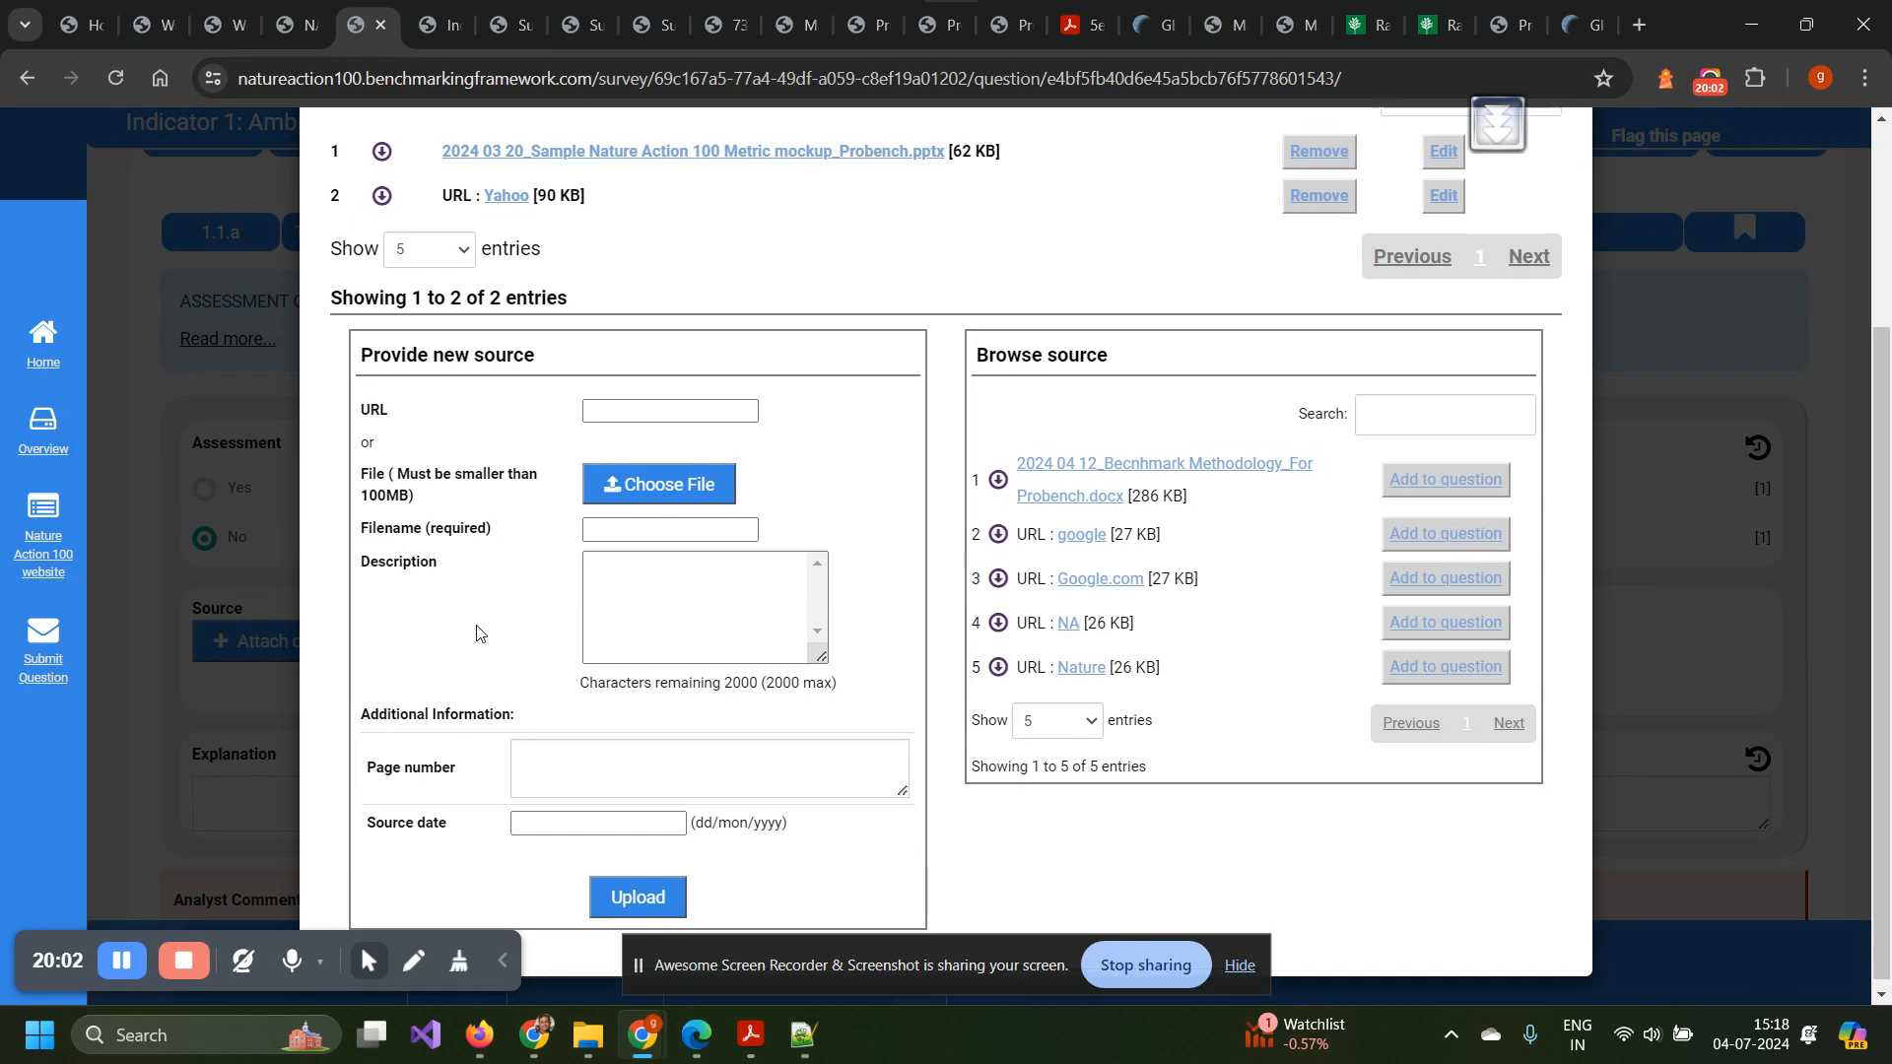
{"action": "scroll", "coordinate": [569, 561], "scroll_direction": "up", "scroll_amount": 1}
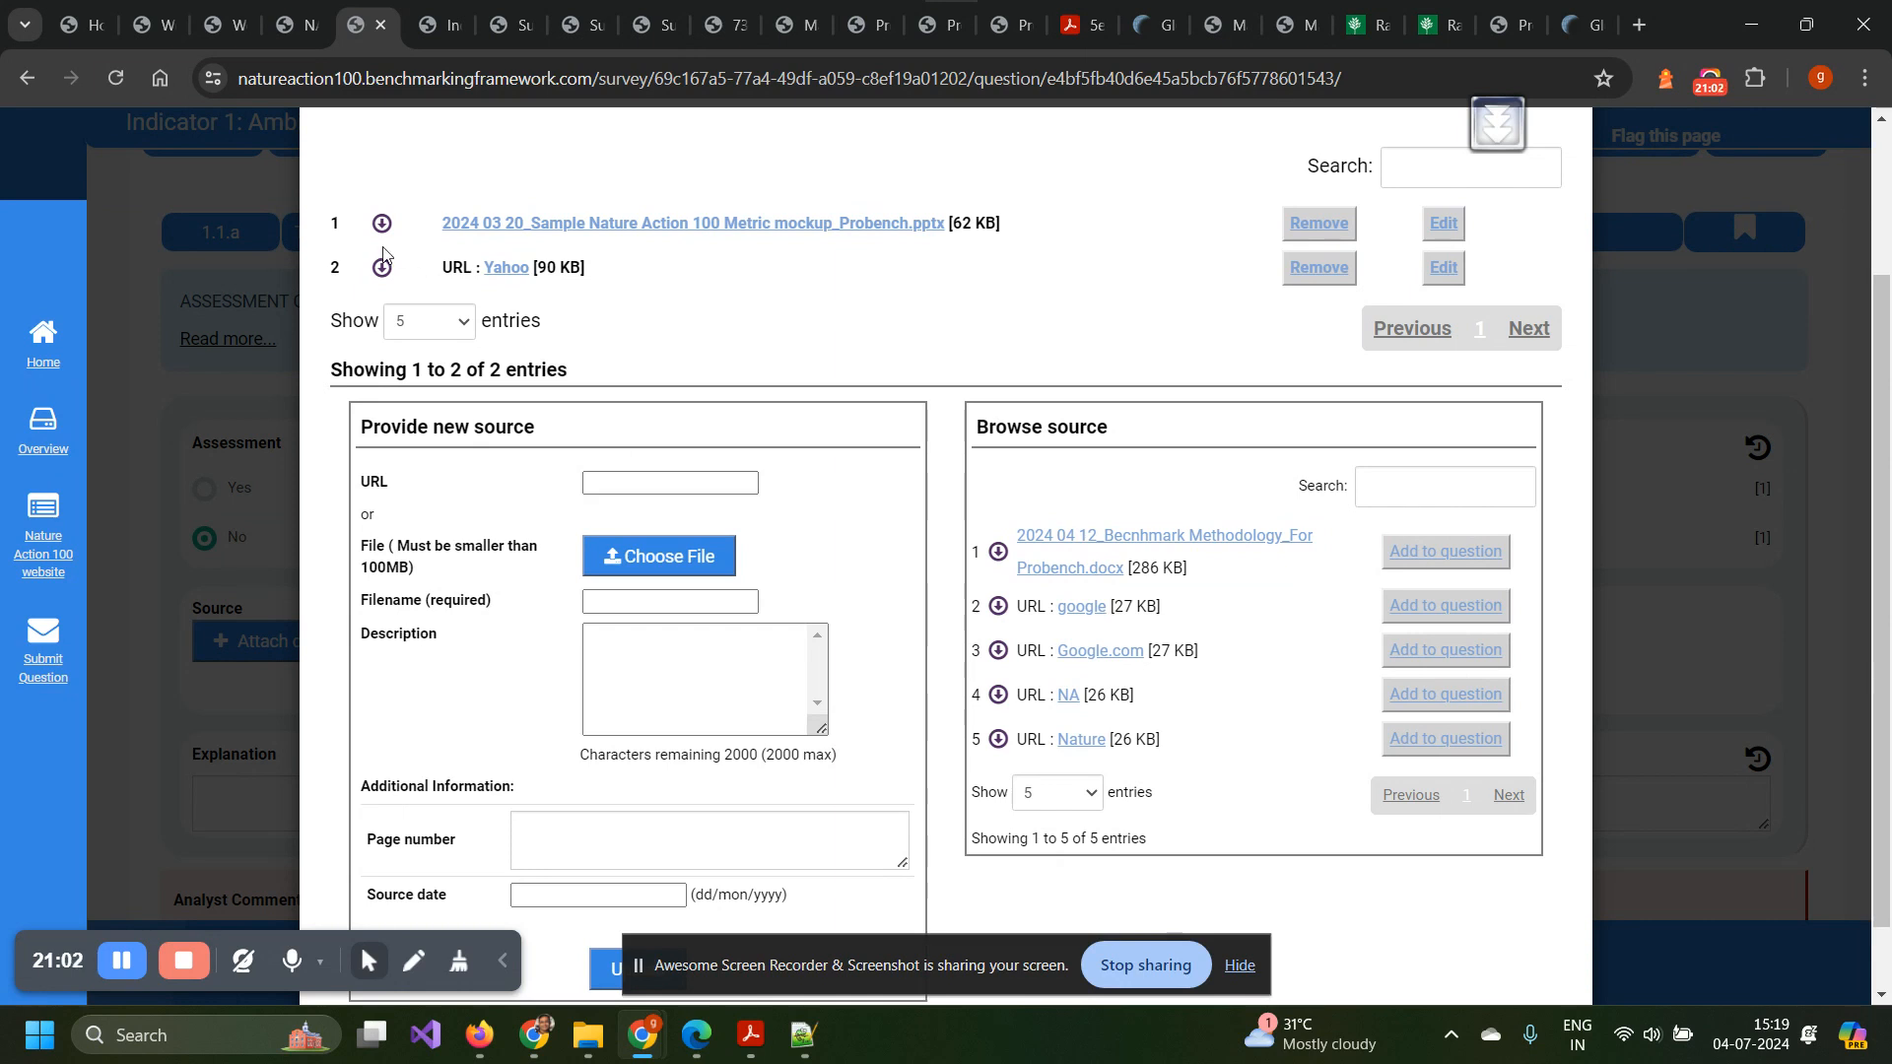
{"action": "scroll", "coordinate": [582, 347], "scroll_direction": "up", "scroll_amount": 1}
{"action": "scroll", "coordinate": [582, 347], "scroll_direction": "up", "scroll_amount": 3}
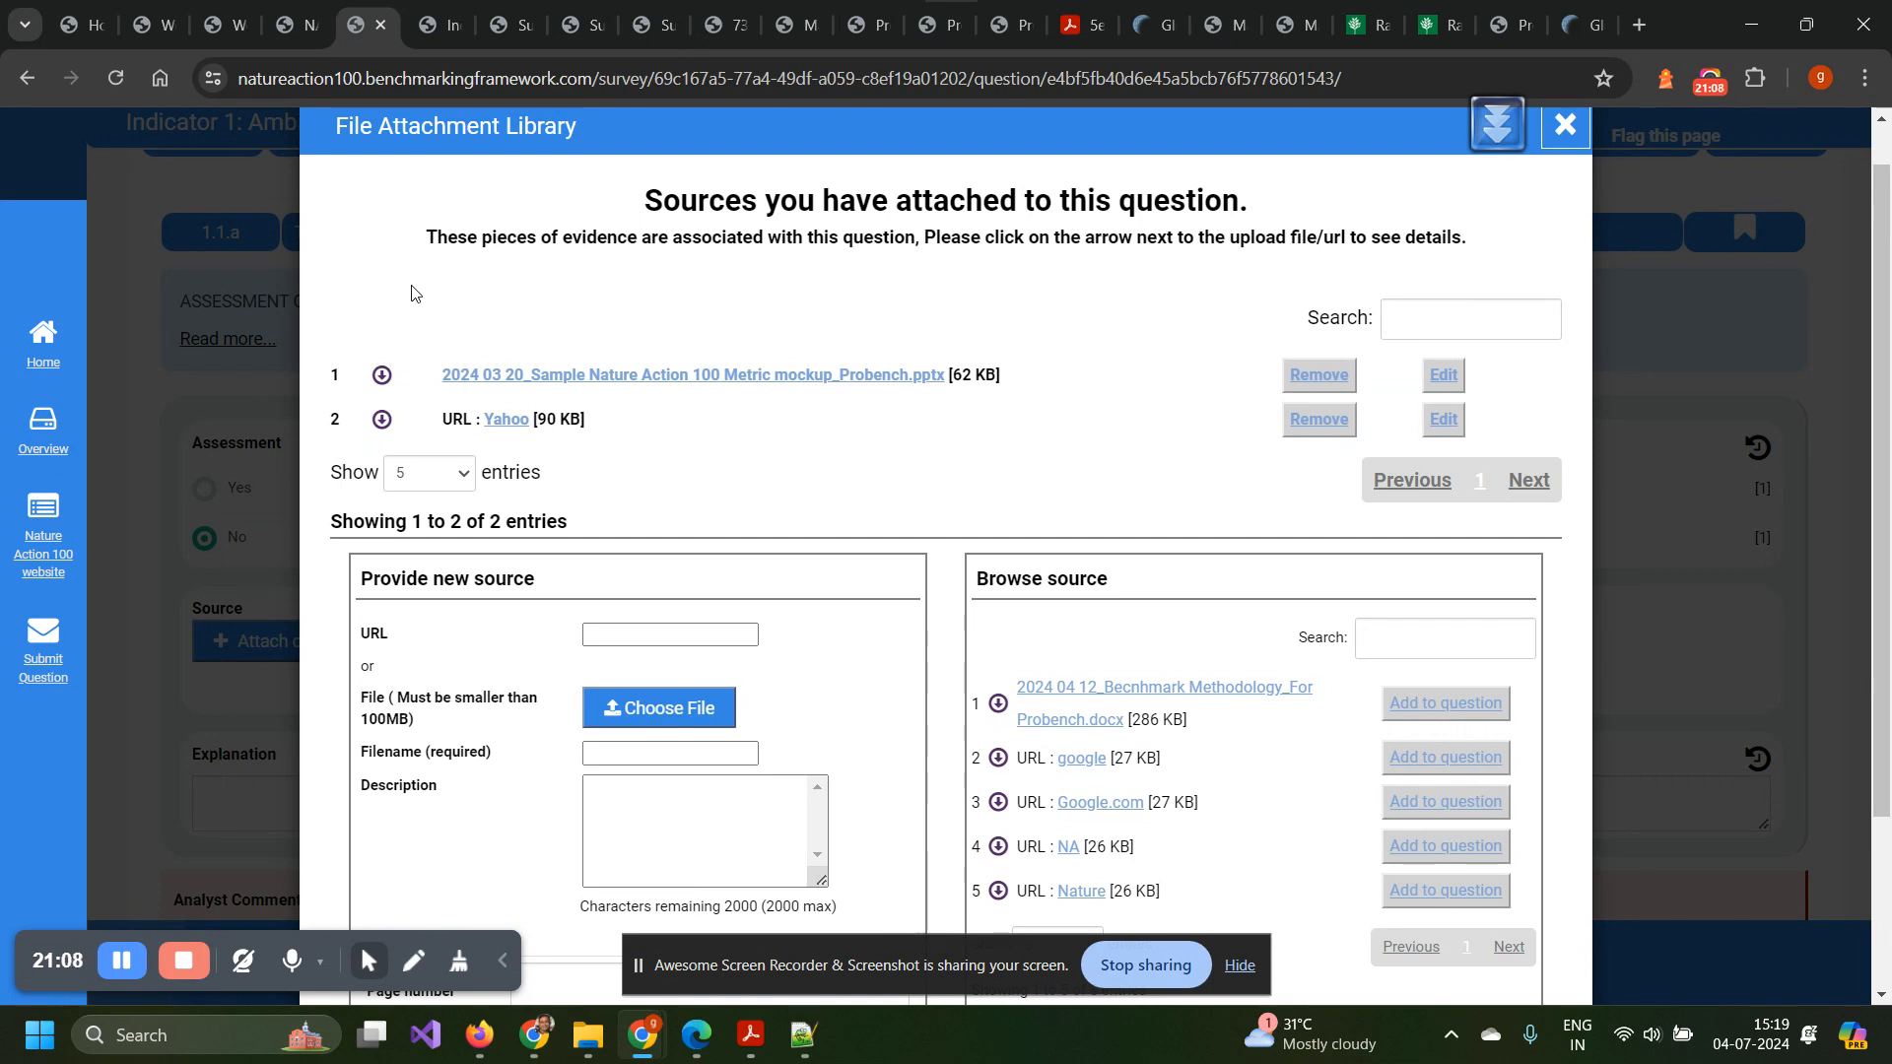
{"action": "left_click", "coordinate": [383, 376]}
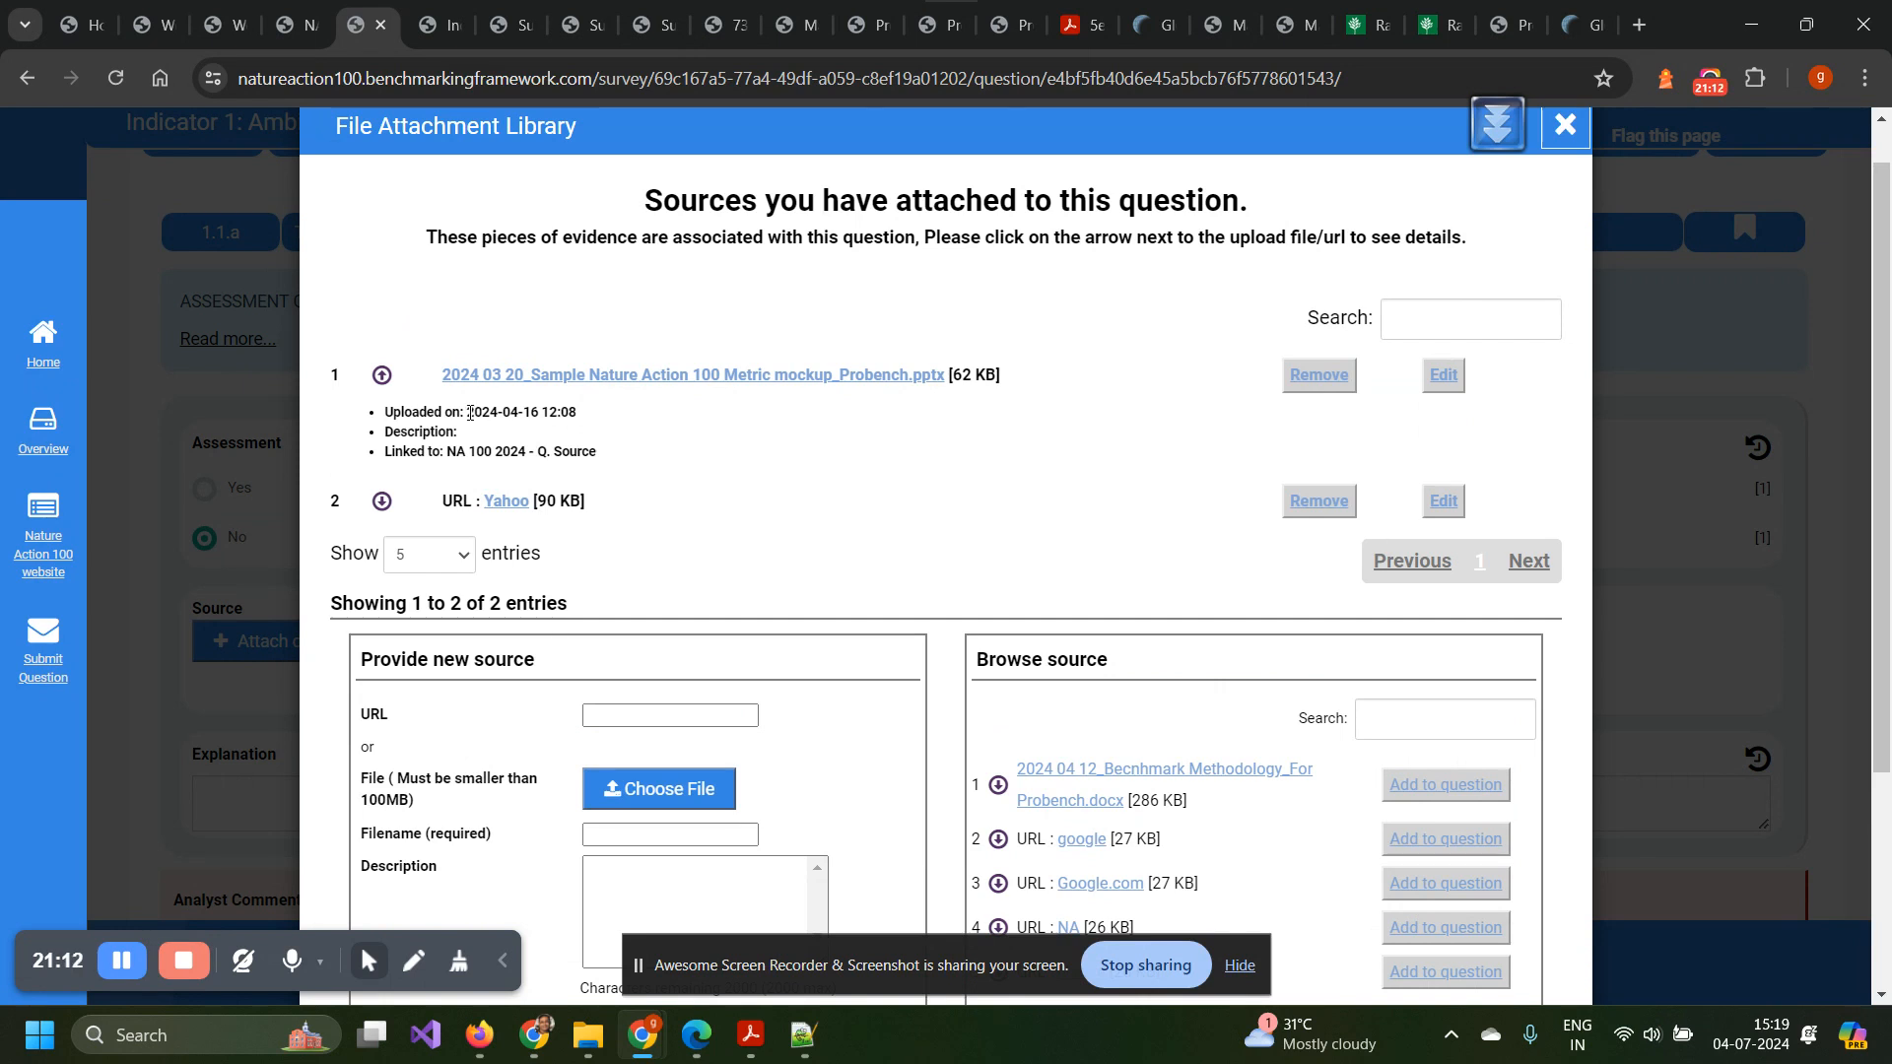
{"action": "left_click", "coordinate": [384, 502]}
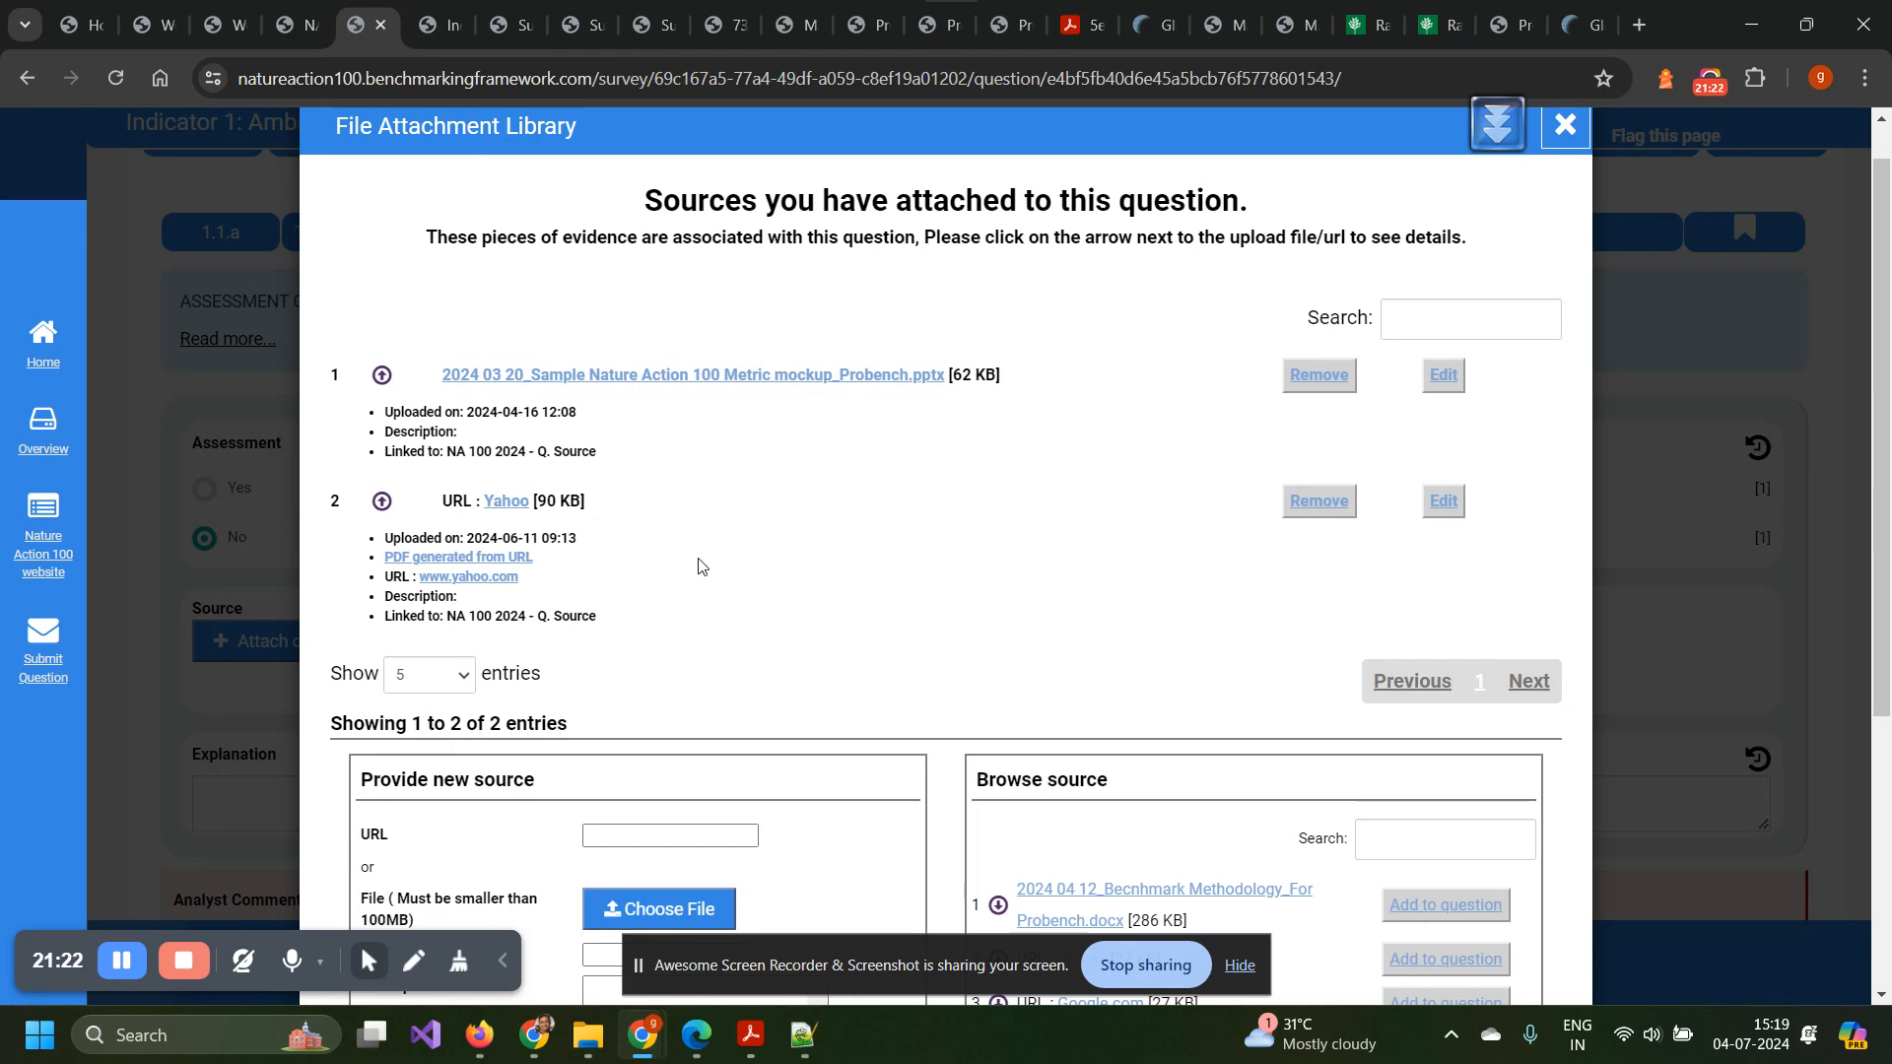
{"action": "scroll", "coordinate": [701, 566], "scroll_direction": "down", "scroll_amount": 2}
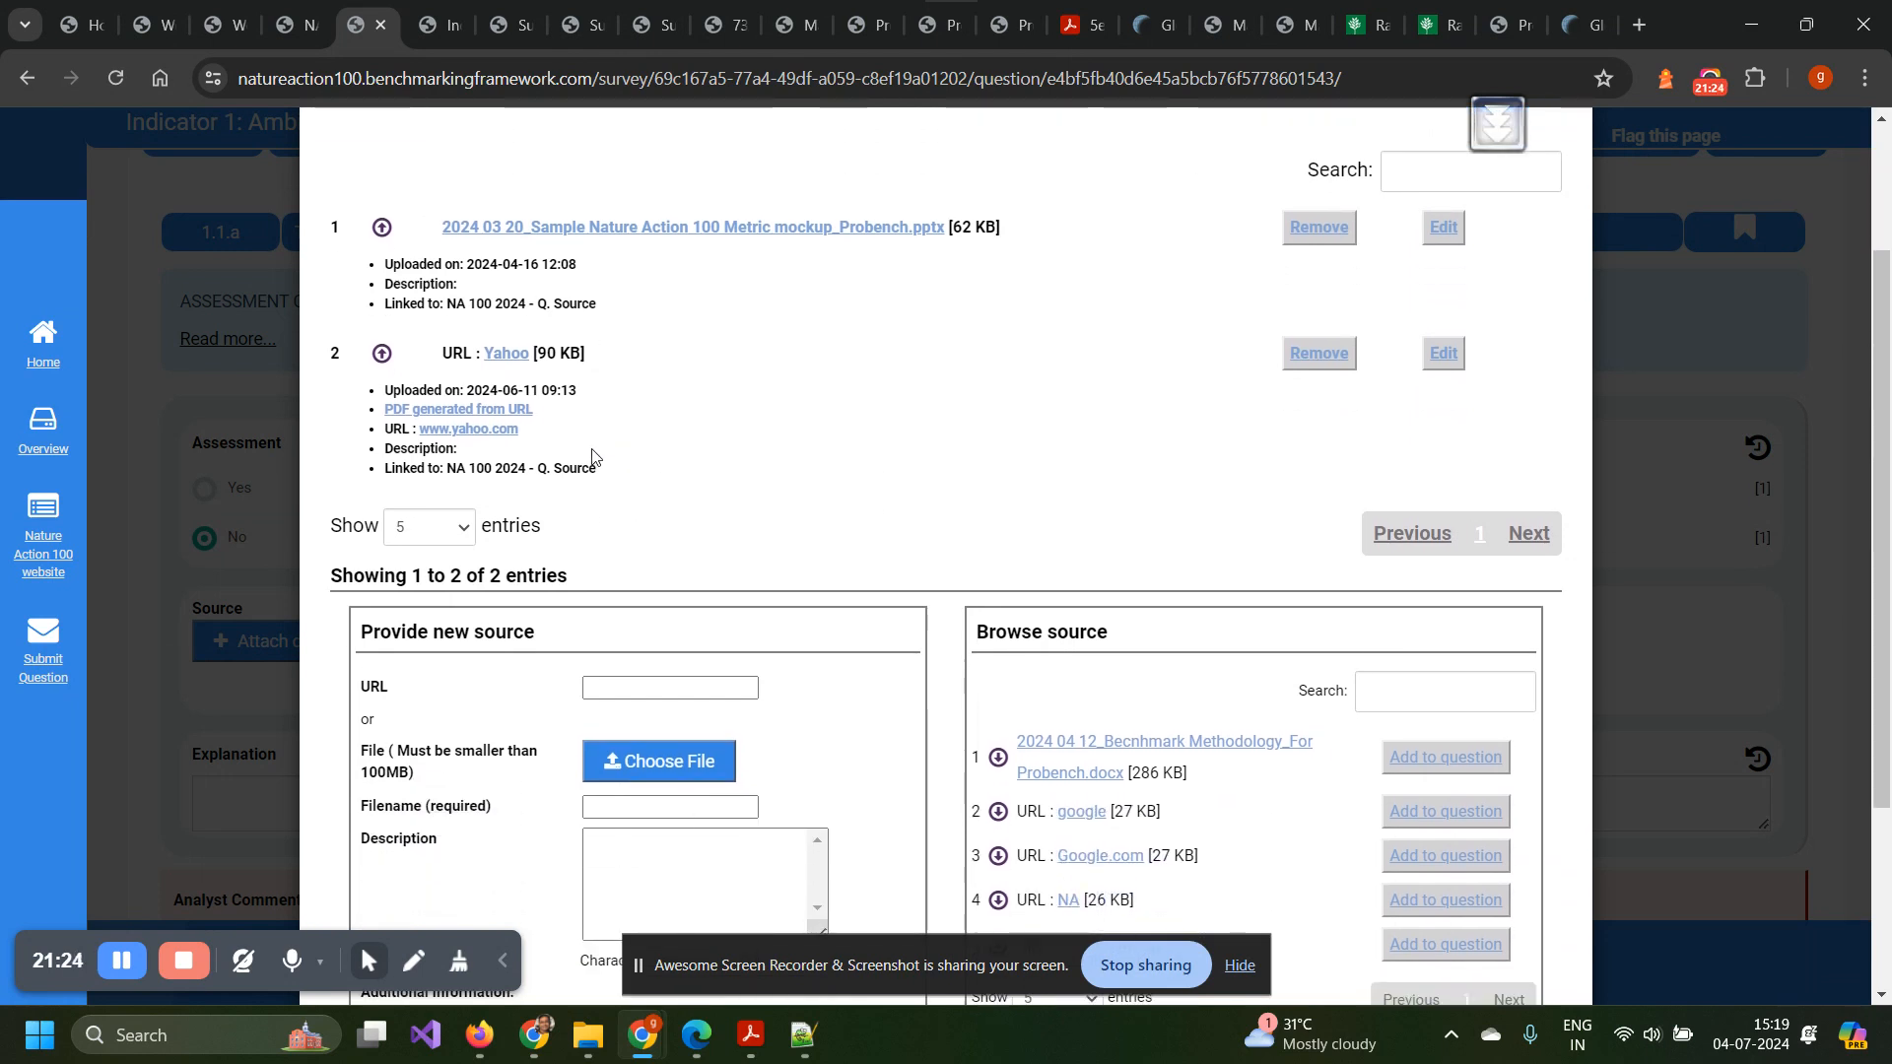
{"action": "left_click", "coordinate": [1444, 356]}
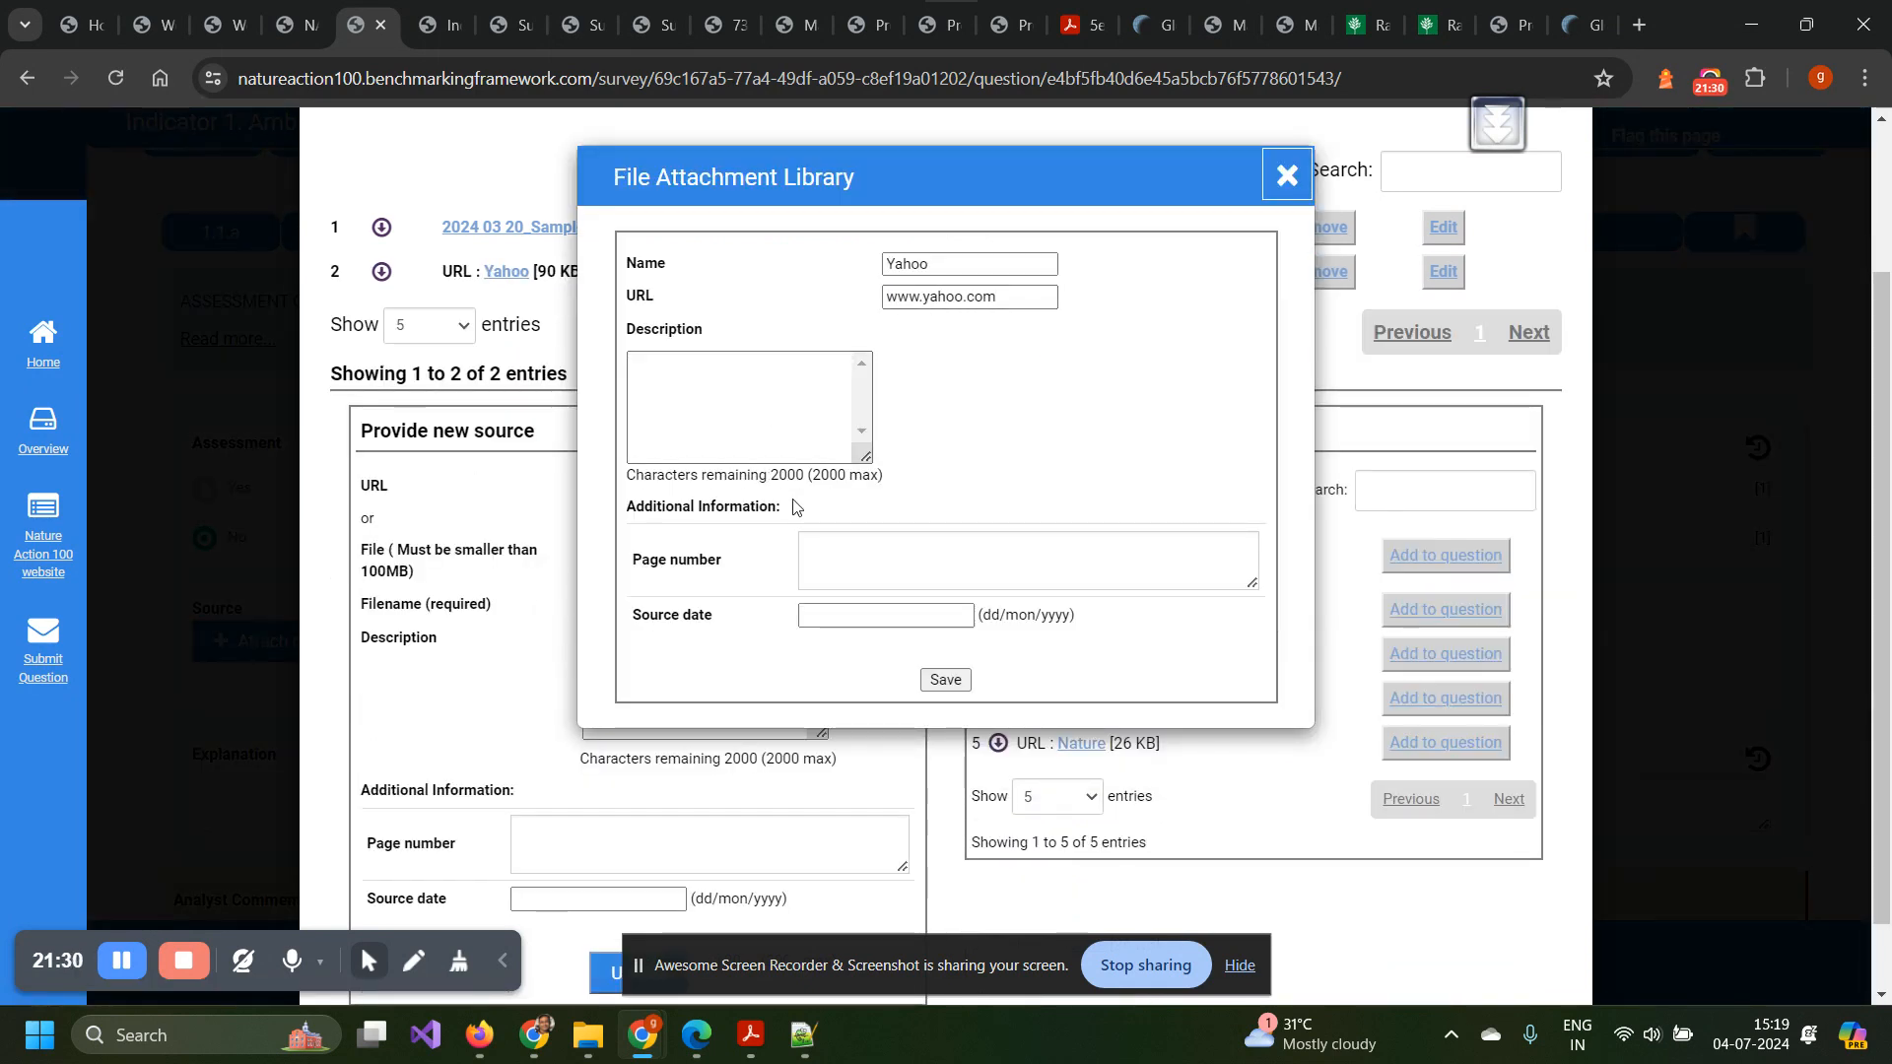
{"action": "left_click", "coordinate": [1283, 179]}
{"action": "scroll", "coordinate": [788, 408], "scroll_direction": "up", "scroll_amount": 2}
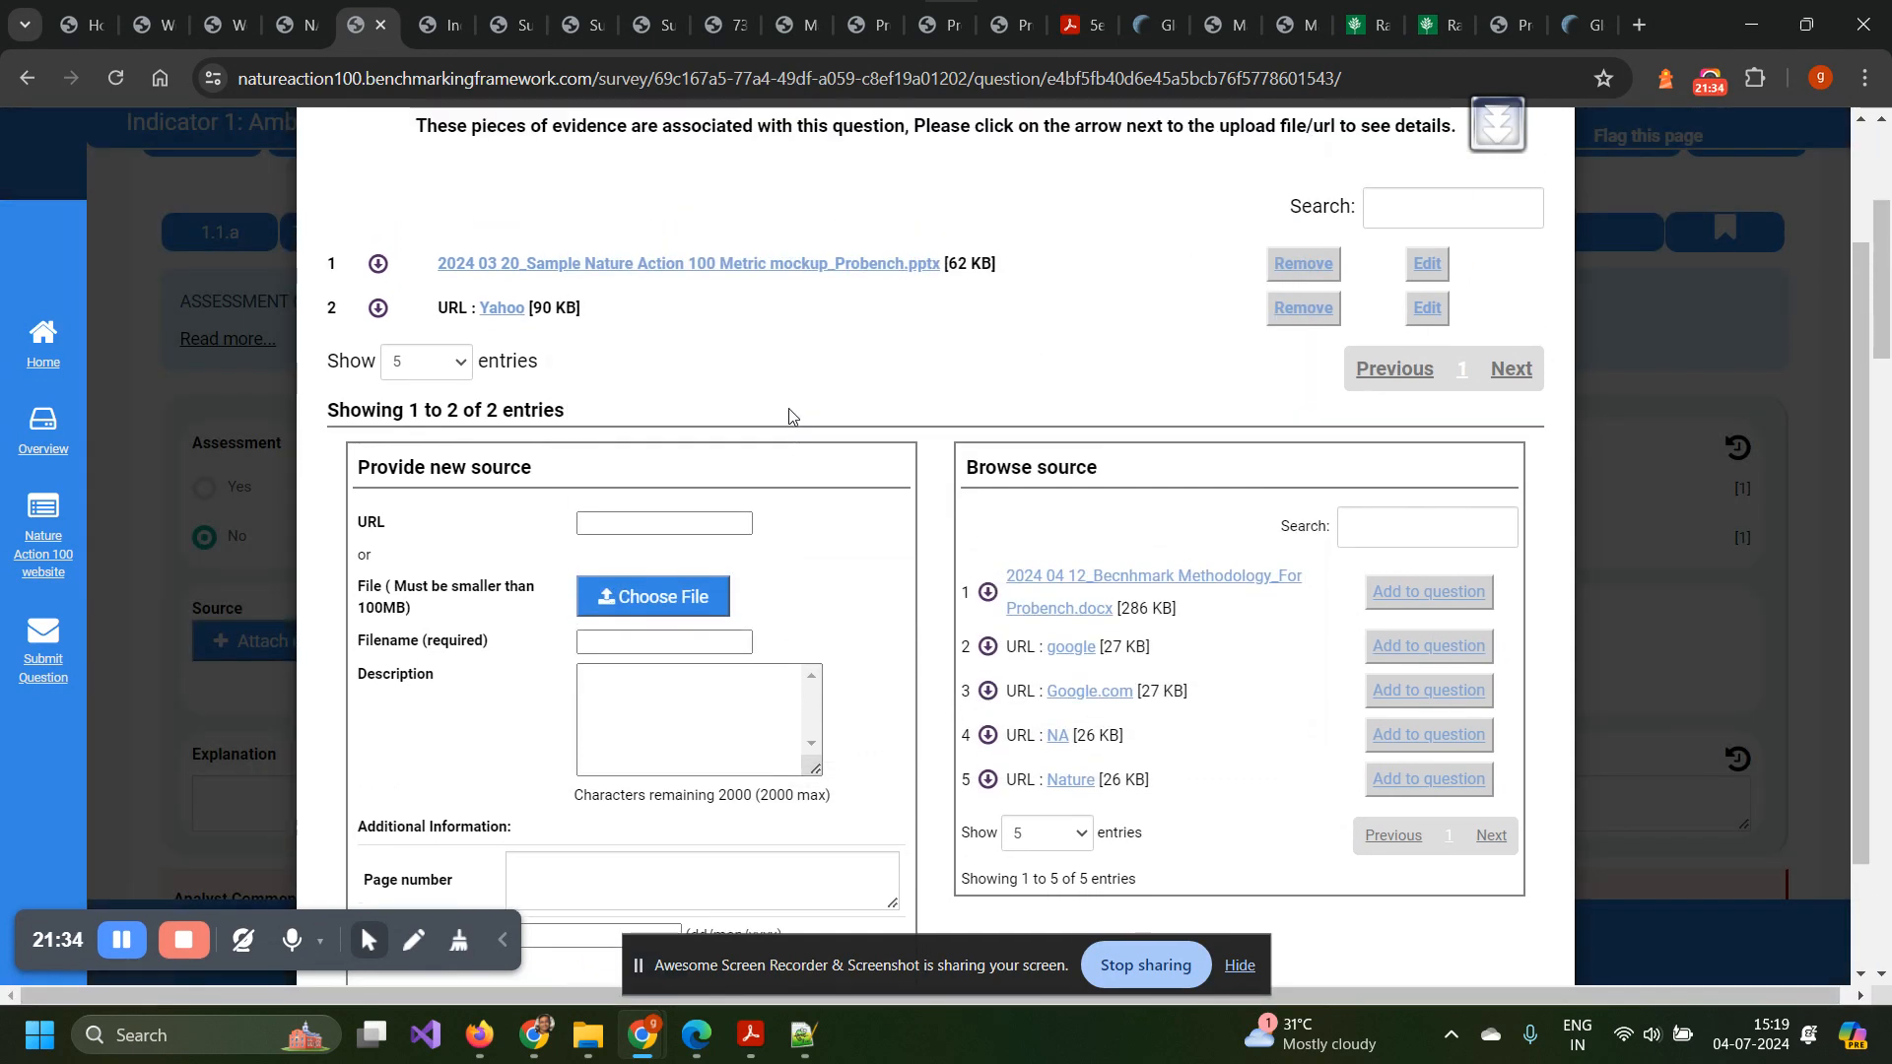
{"action": "scroll", "coordinate": [788, 415], "scroll_direction": "down", "scroll_amount": 2}
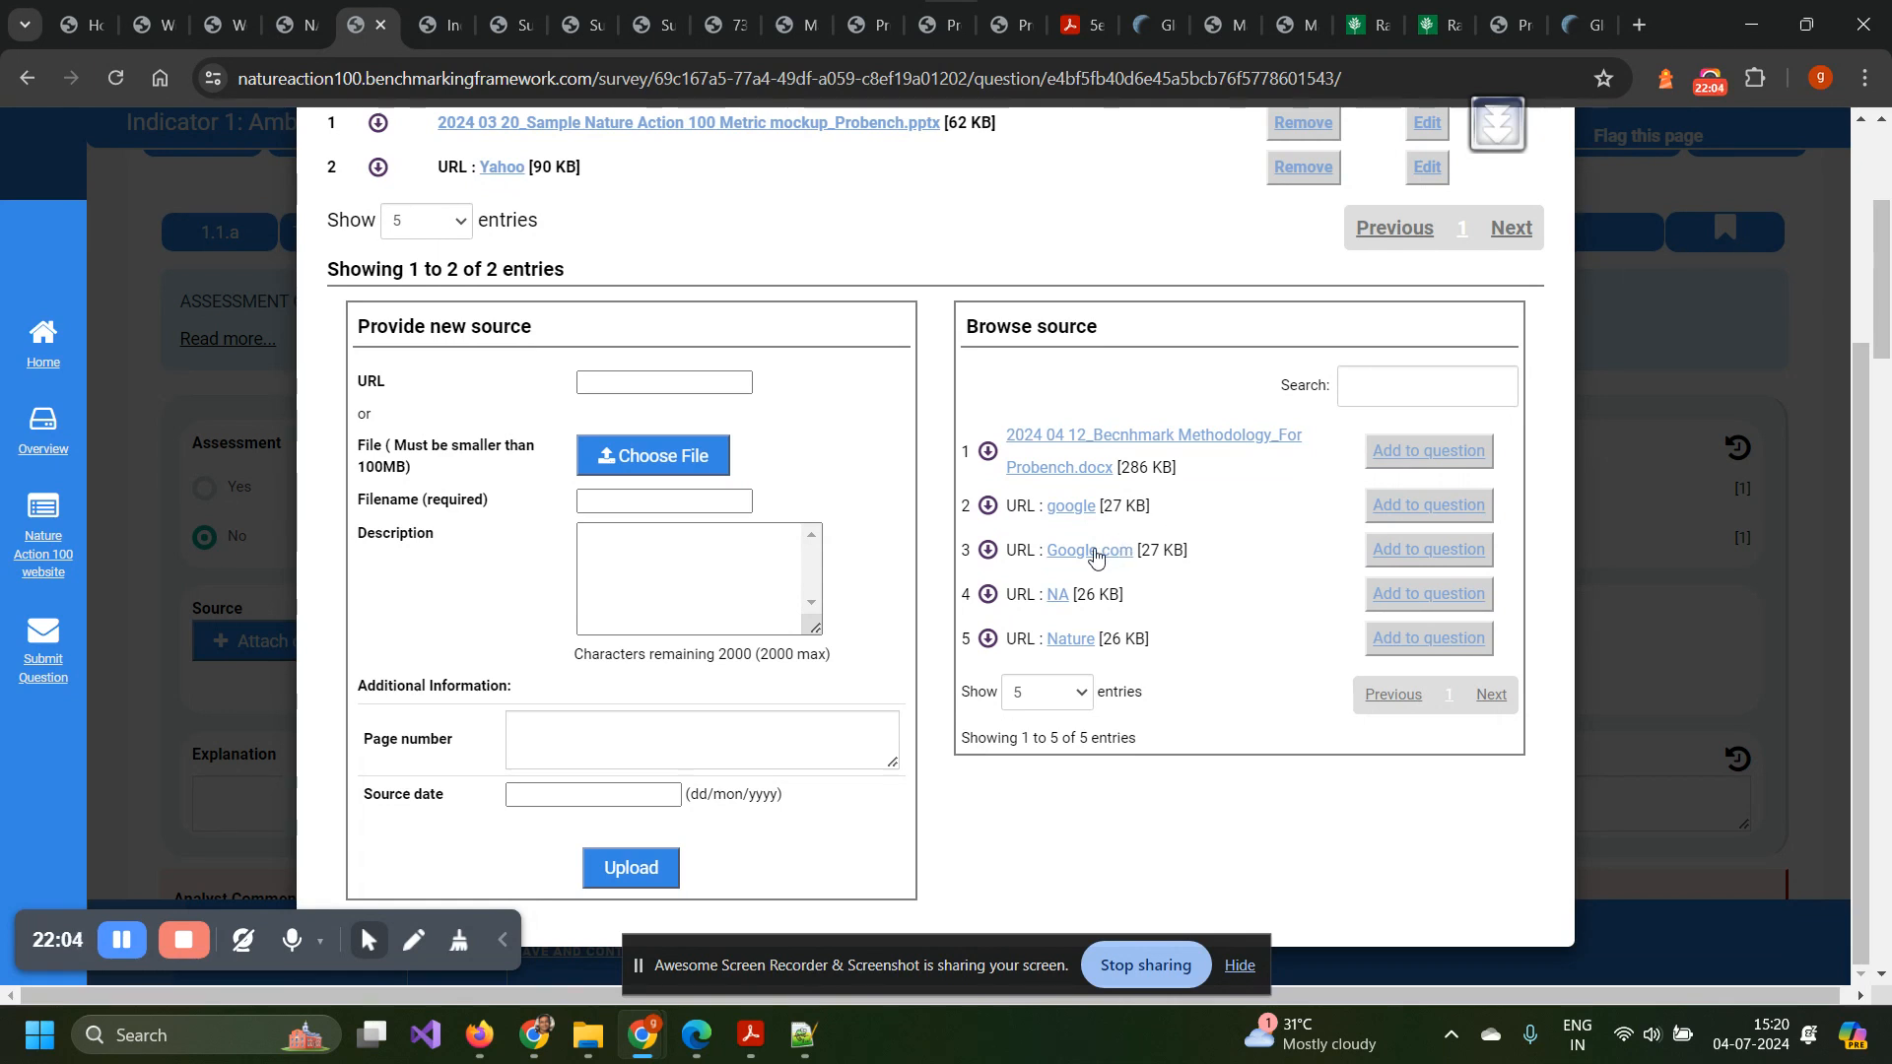
{"action": "scroll", "coordinate": [1107, 570], "scroll_direction": "up", "scroll_amount": 1}
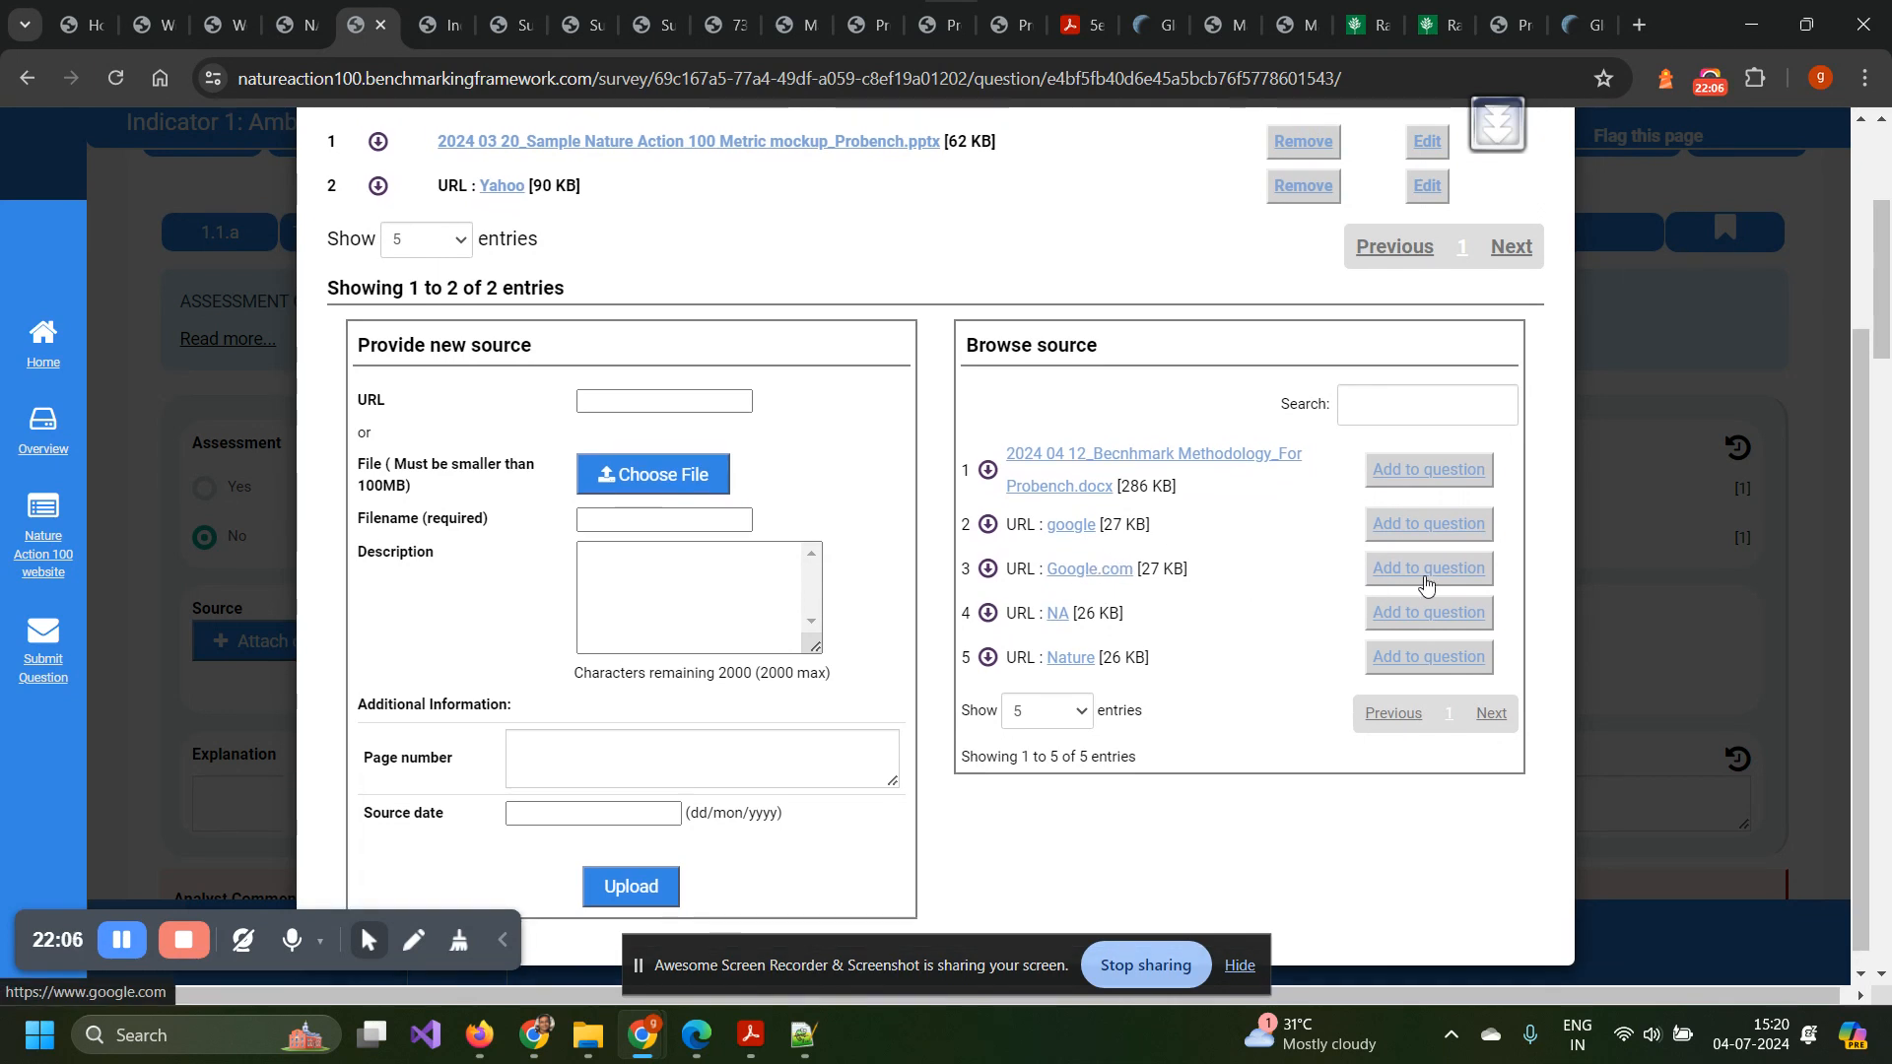
Attach the Google.com source to question 1.1.a and review its details.
{"action": "left_click", "coordinate": [1464, 581]}
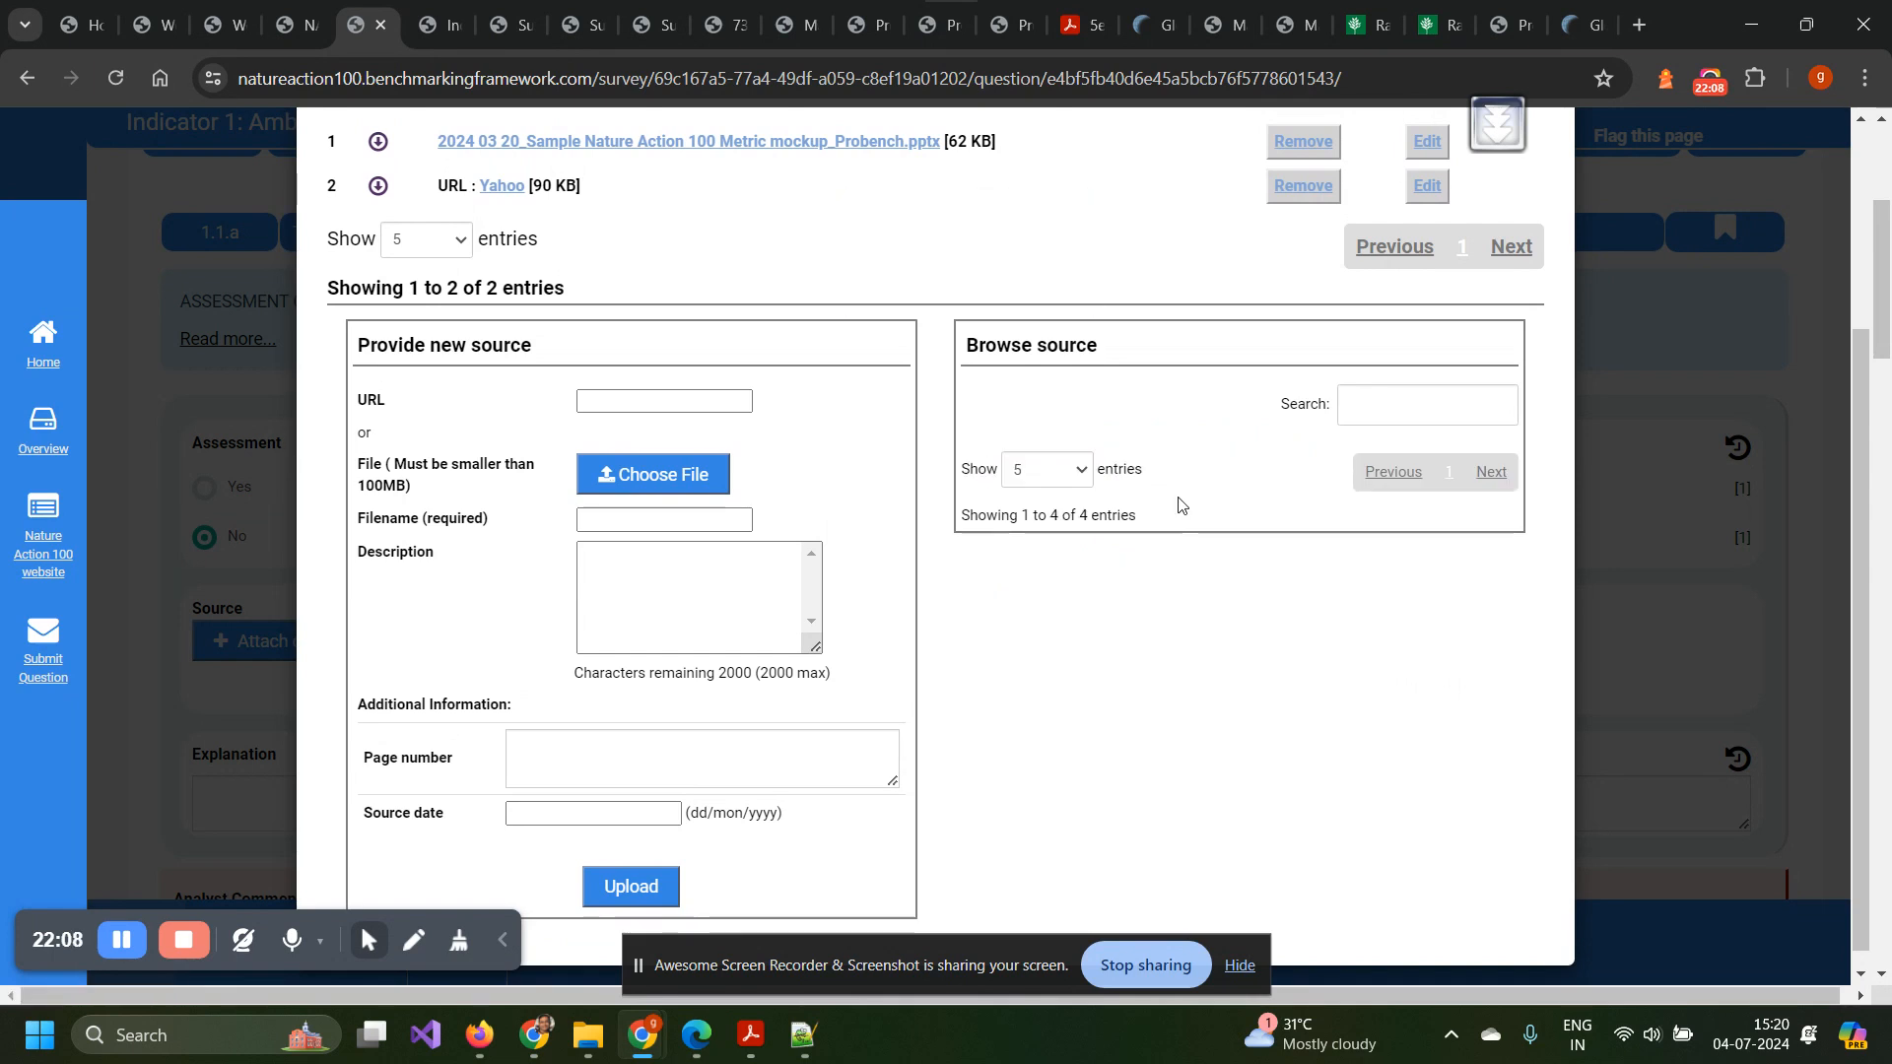
{"action": "scroll", "coordinate": [859, 412], "scroll_direction": "up", "scroll_amount": 1}
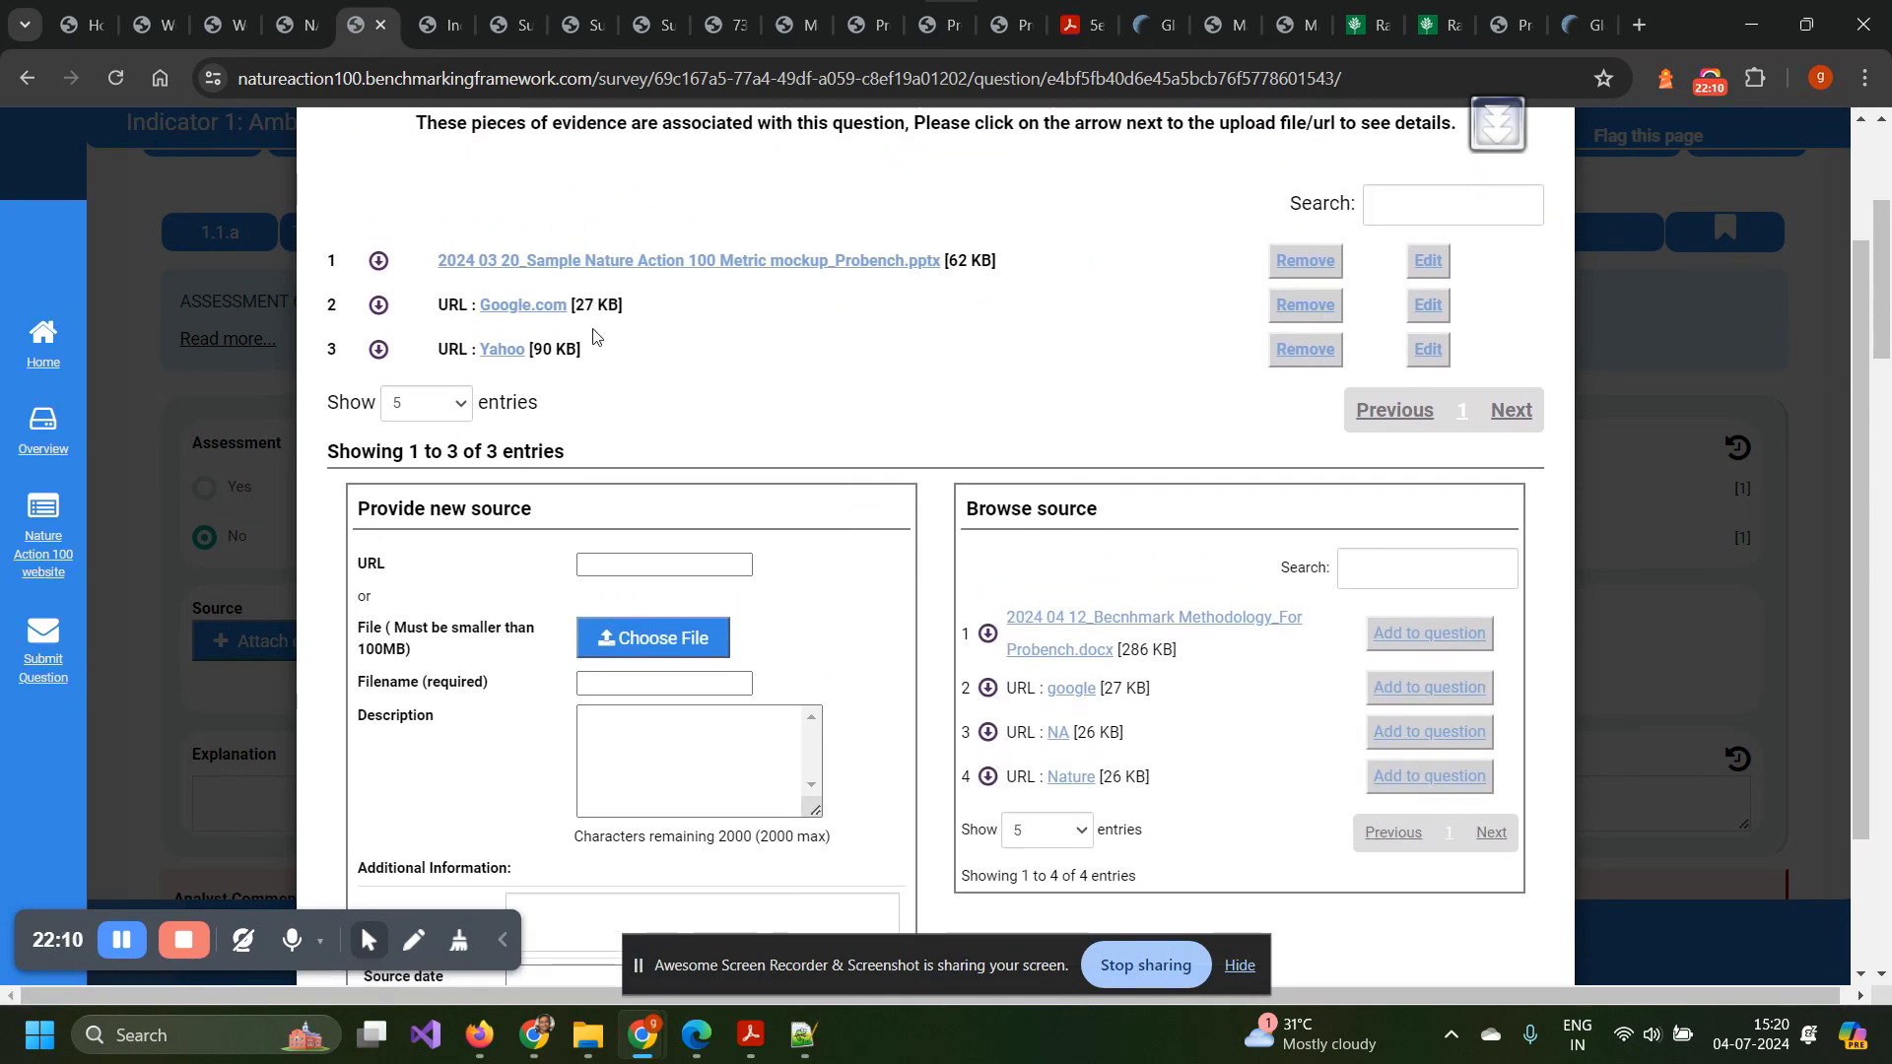
{"action": "left_click", "coordinate": [1428, 304]}
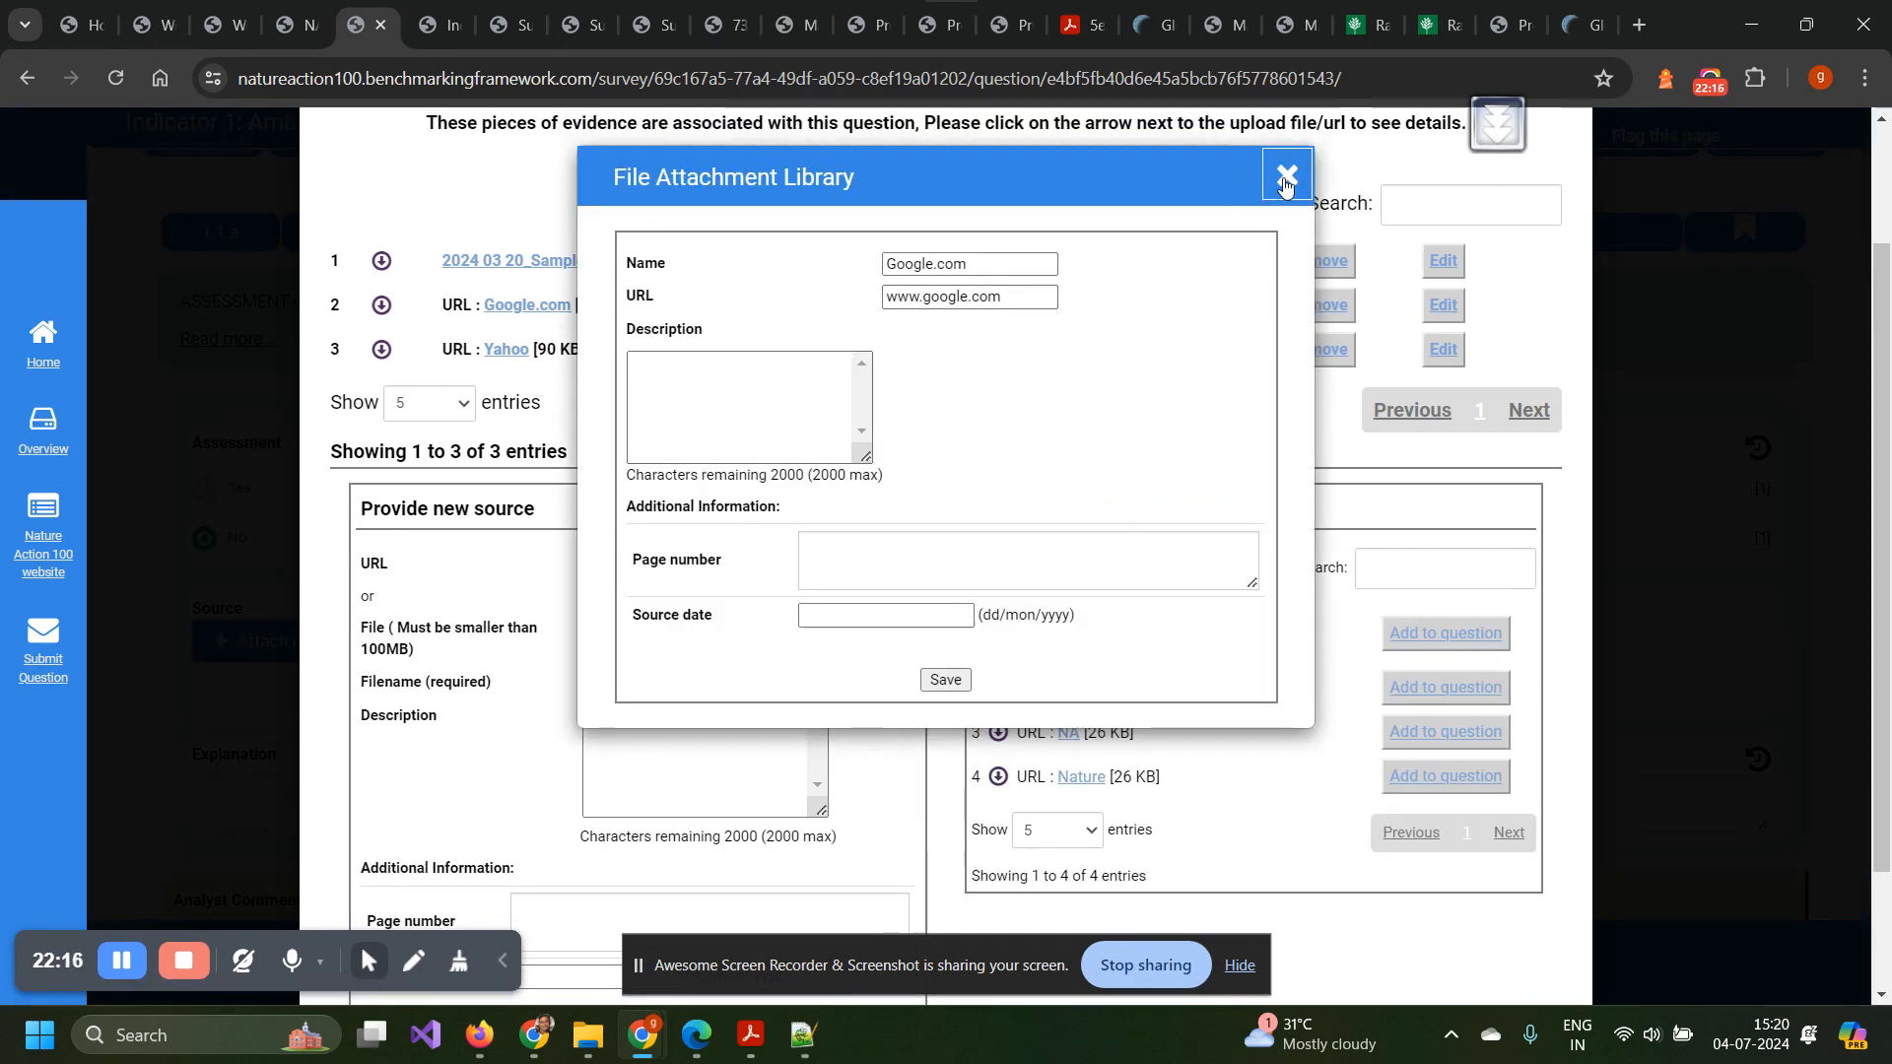
{"action": "left_click", "coordinate": [1285, 180]}
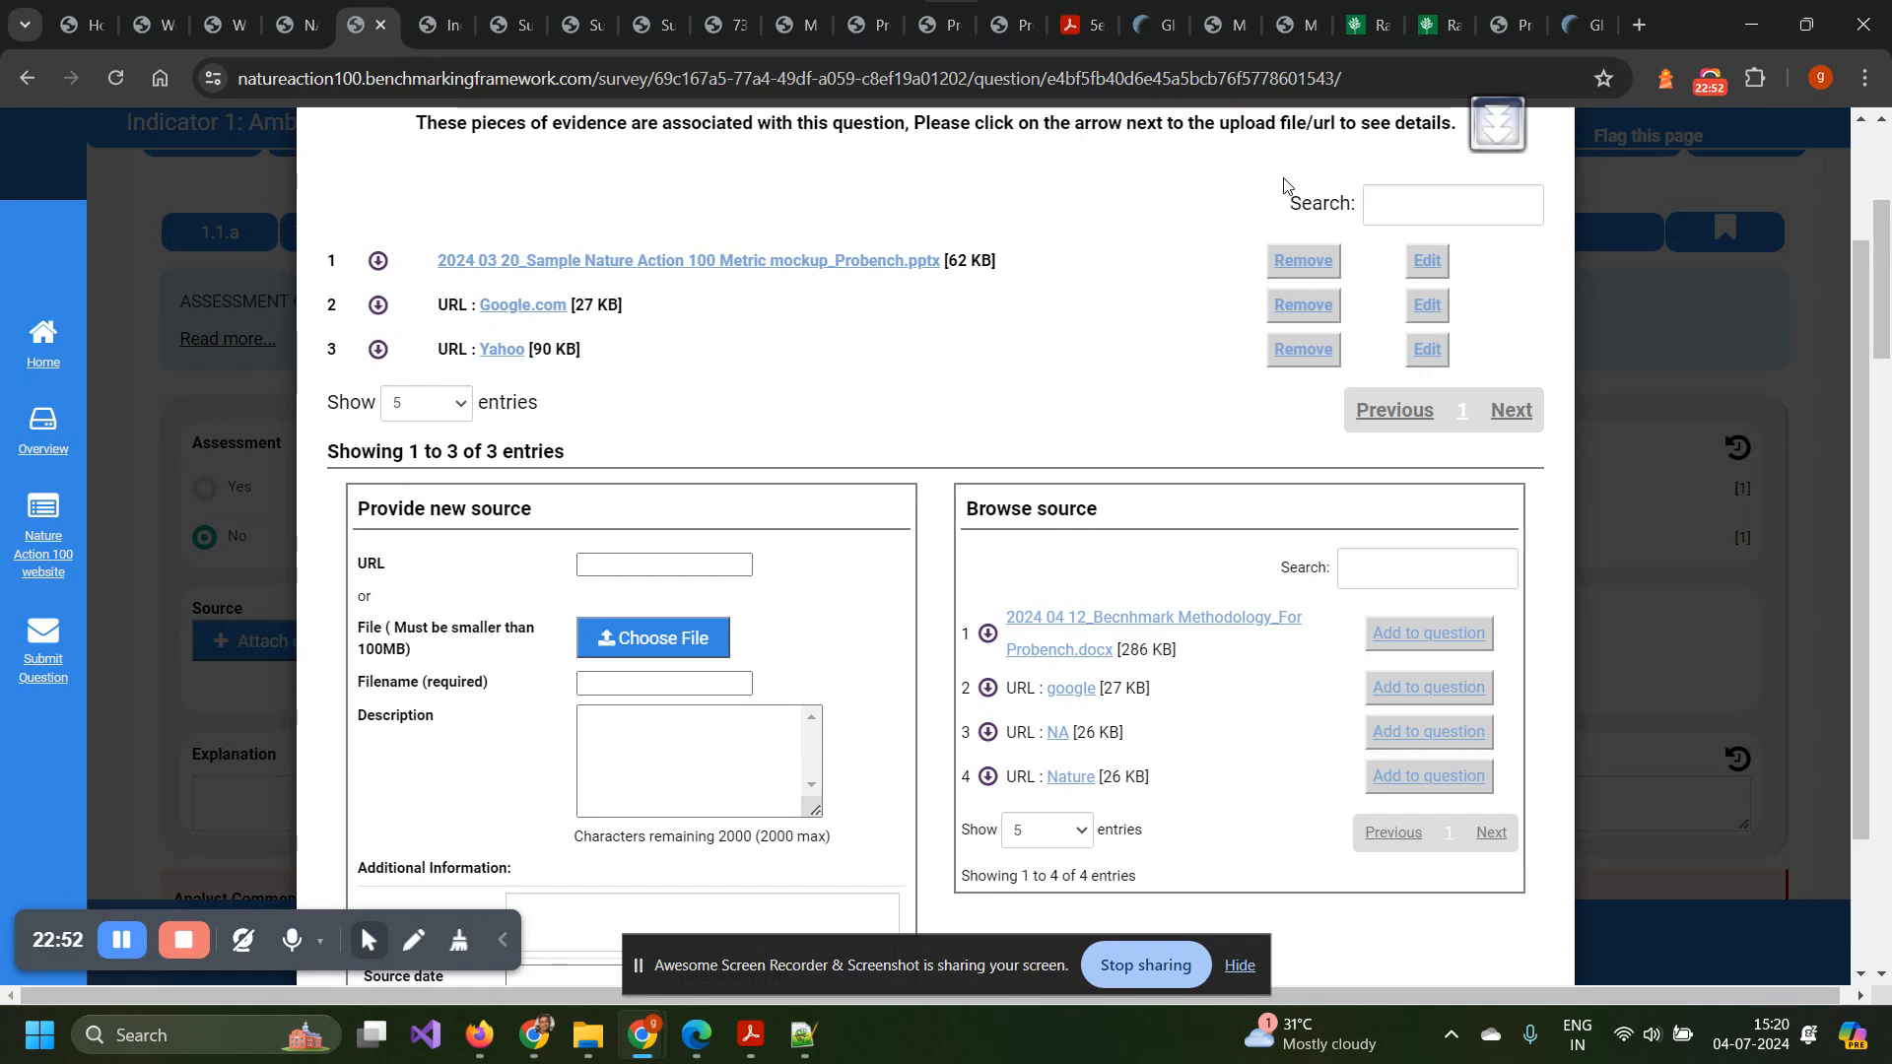
Close the File Attachment Library, leaving 1.1.a showing 3 attached documents.
{"action": "scroll", "coordinate": [1284, 185], "scroll_direction": "up", "scroll_amount": 1}
{"action": "scroll", "coordinate": [1284, 185], "scroll_direction": "up", "scroll_amount": 1}
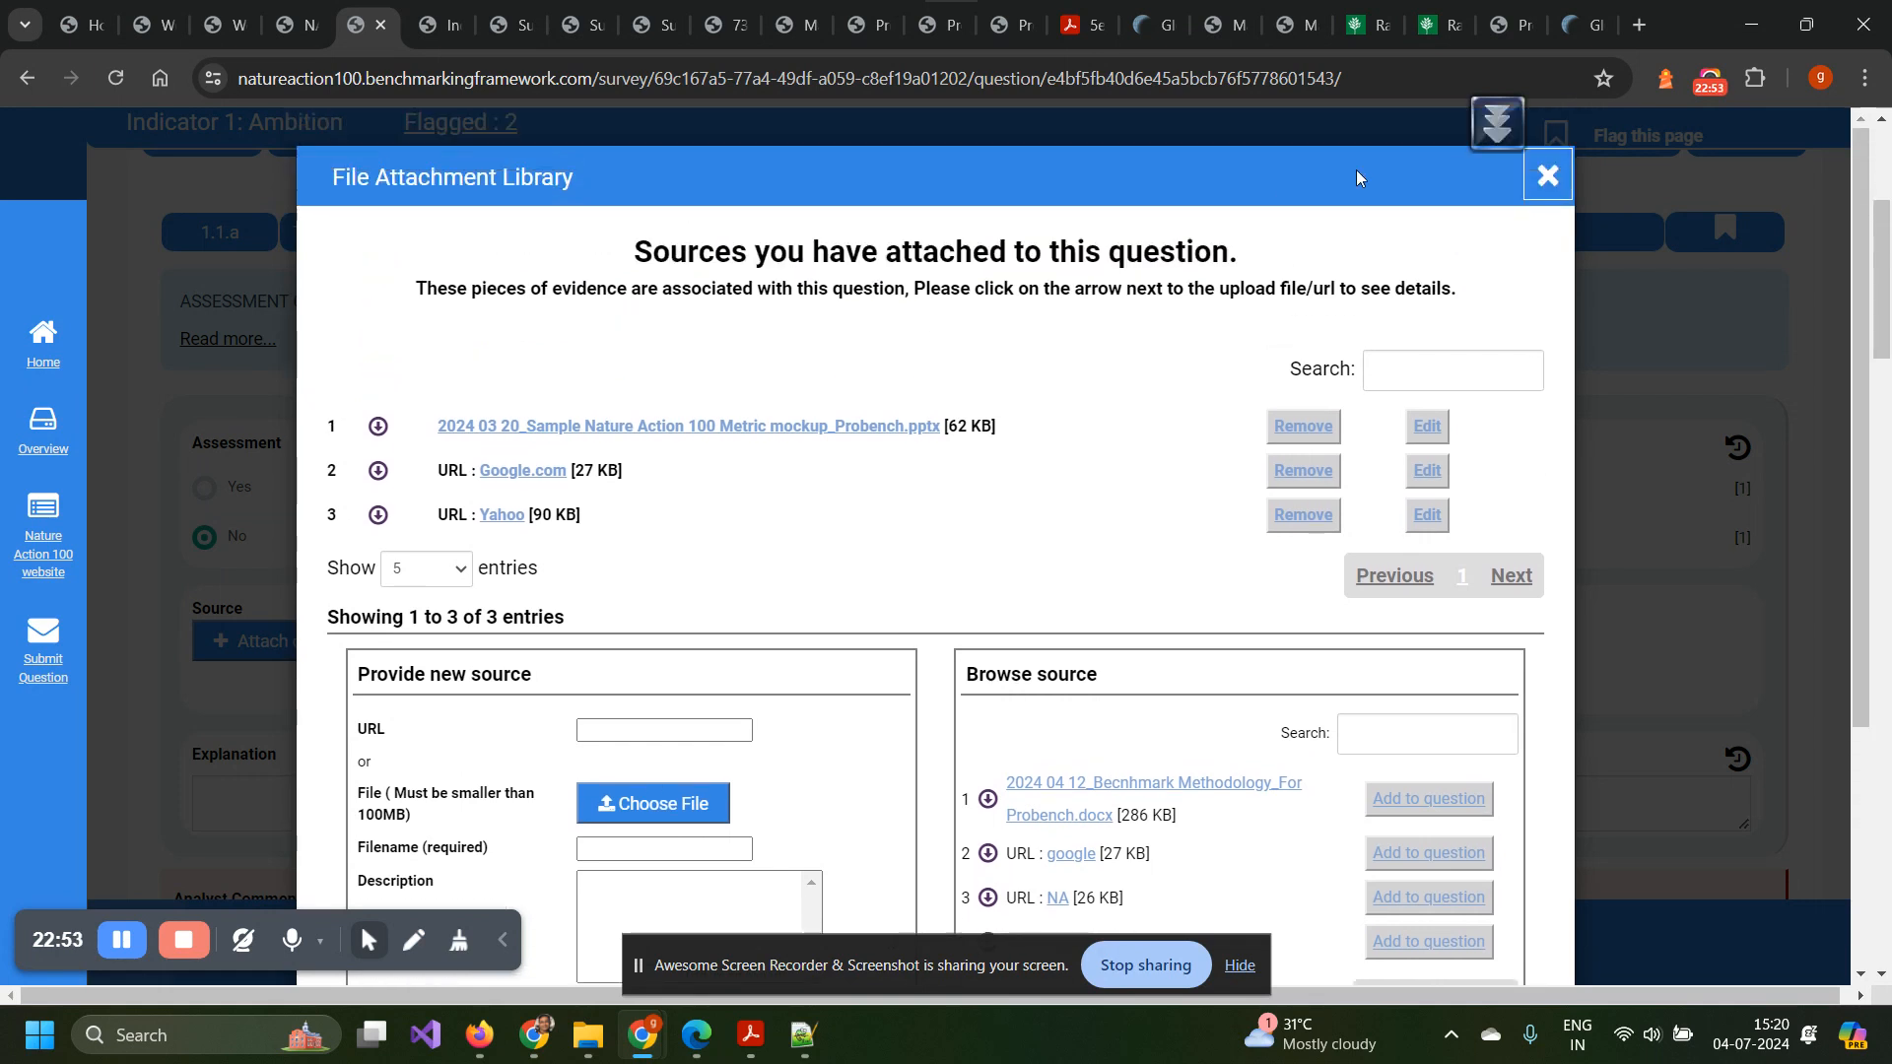
{"action": "left_click", "coordinate": [1548, 176]}
{"action": "scroll", "coordinate": [616, 458], "scroll_direction": "down", "scroll_amount": 1}
{"action": "scroll", "coordinate": [616, 458], "scroll_direction": "down", "scroll_amount": 1}
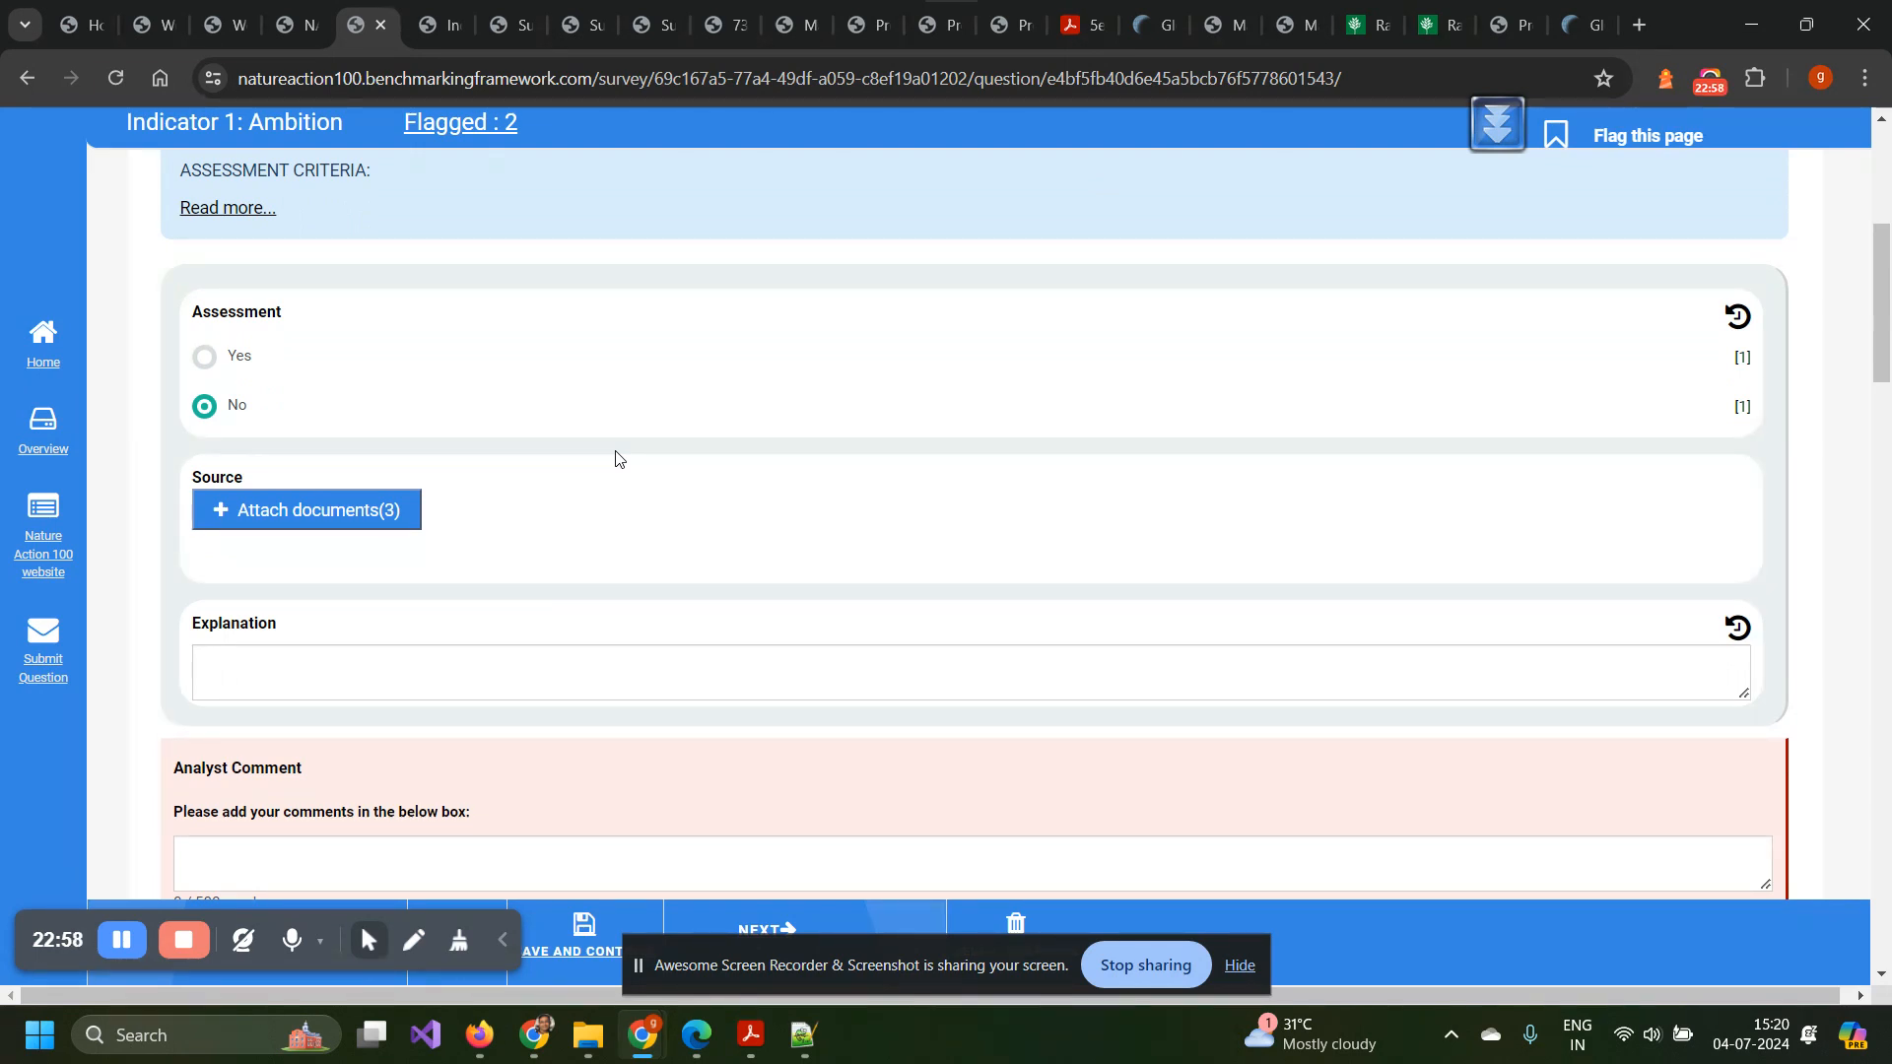
{"action": "scroll", "coordinate": [616, 458], "scroll_direction": "down", "scroll_amount": 3}
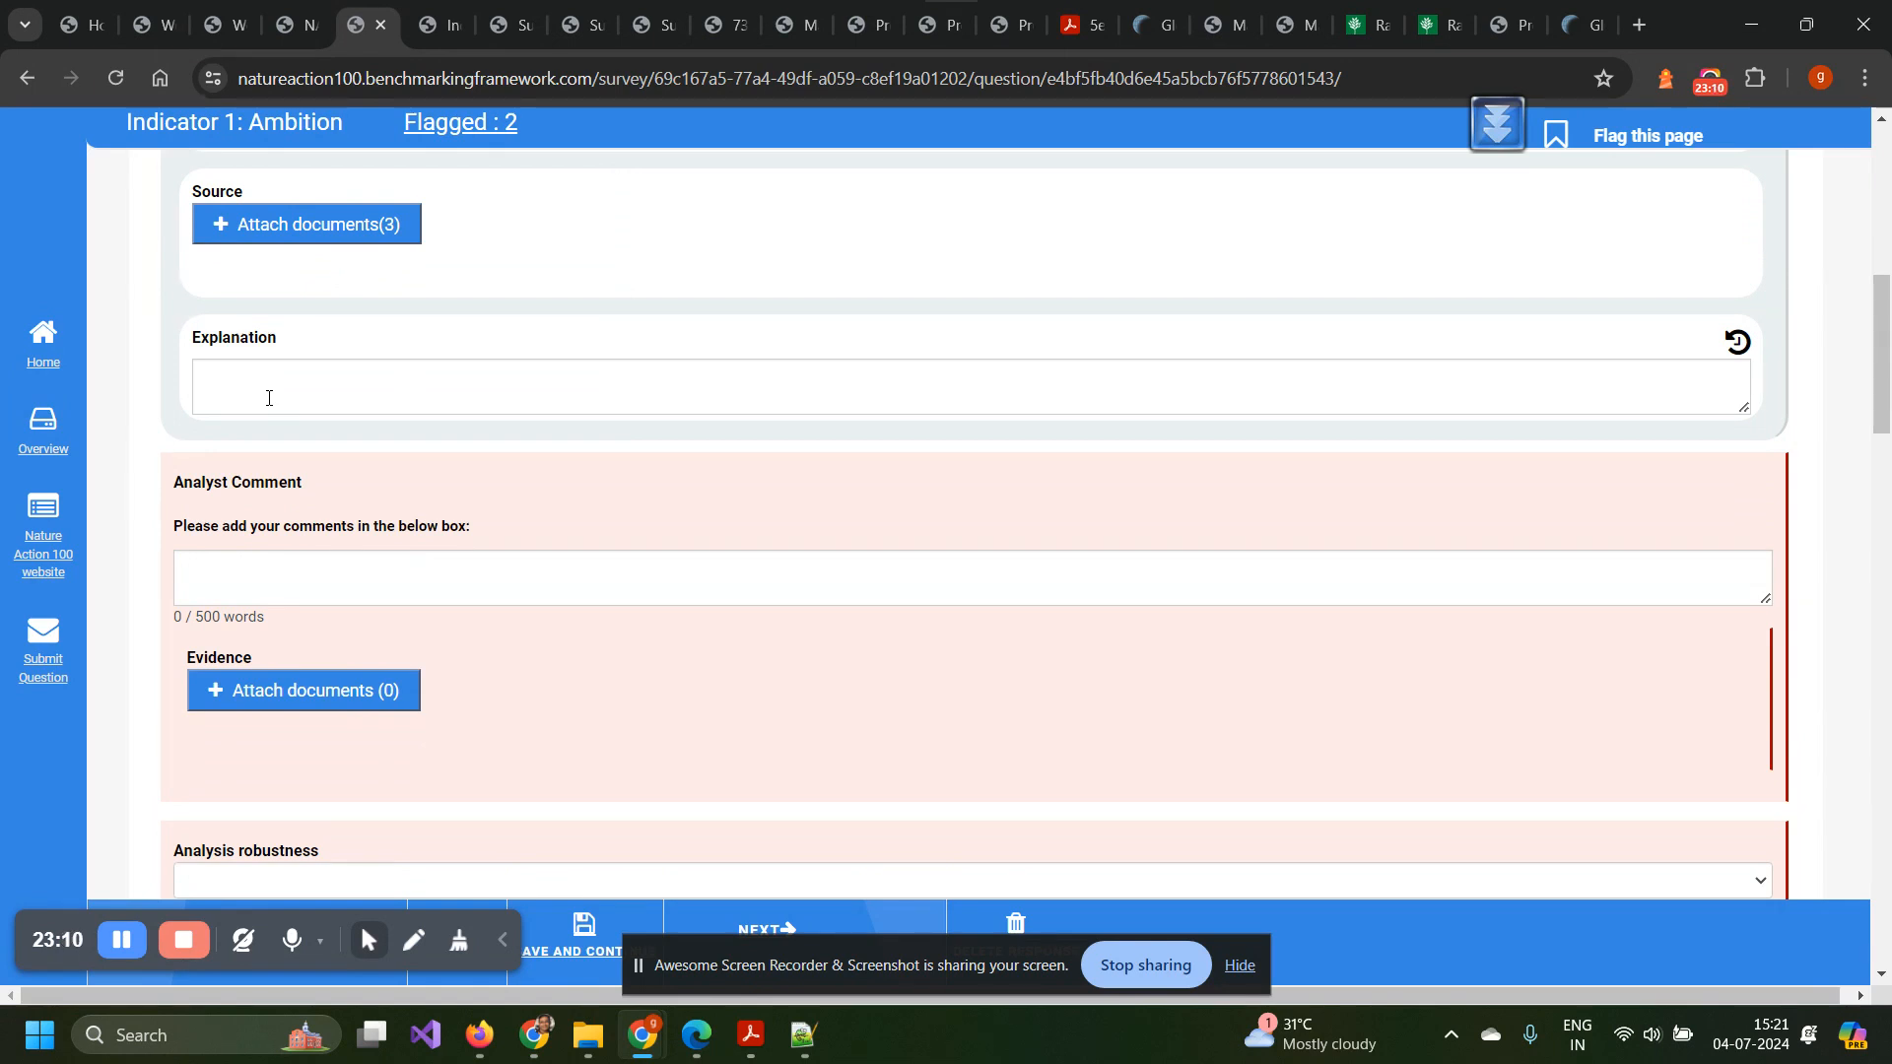
{"action": "scroll", "coordinate": [268, 397], "scroll_direction": "down", "scroll_amount": 1}
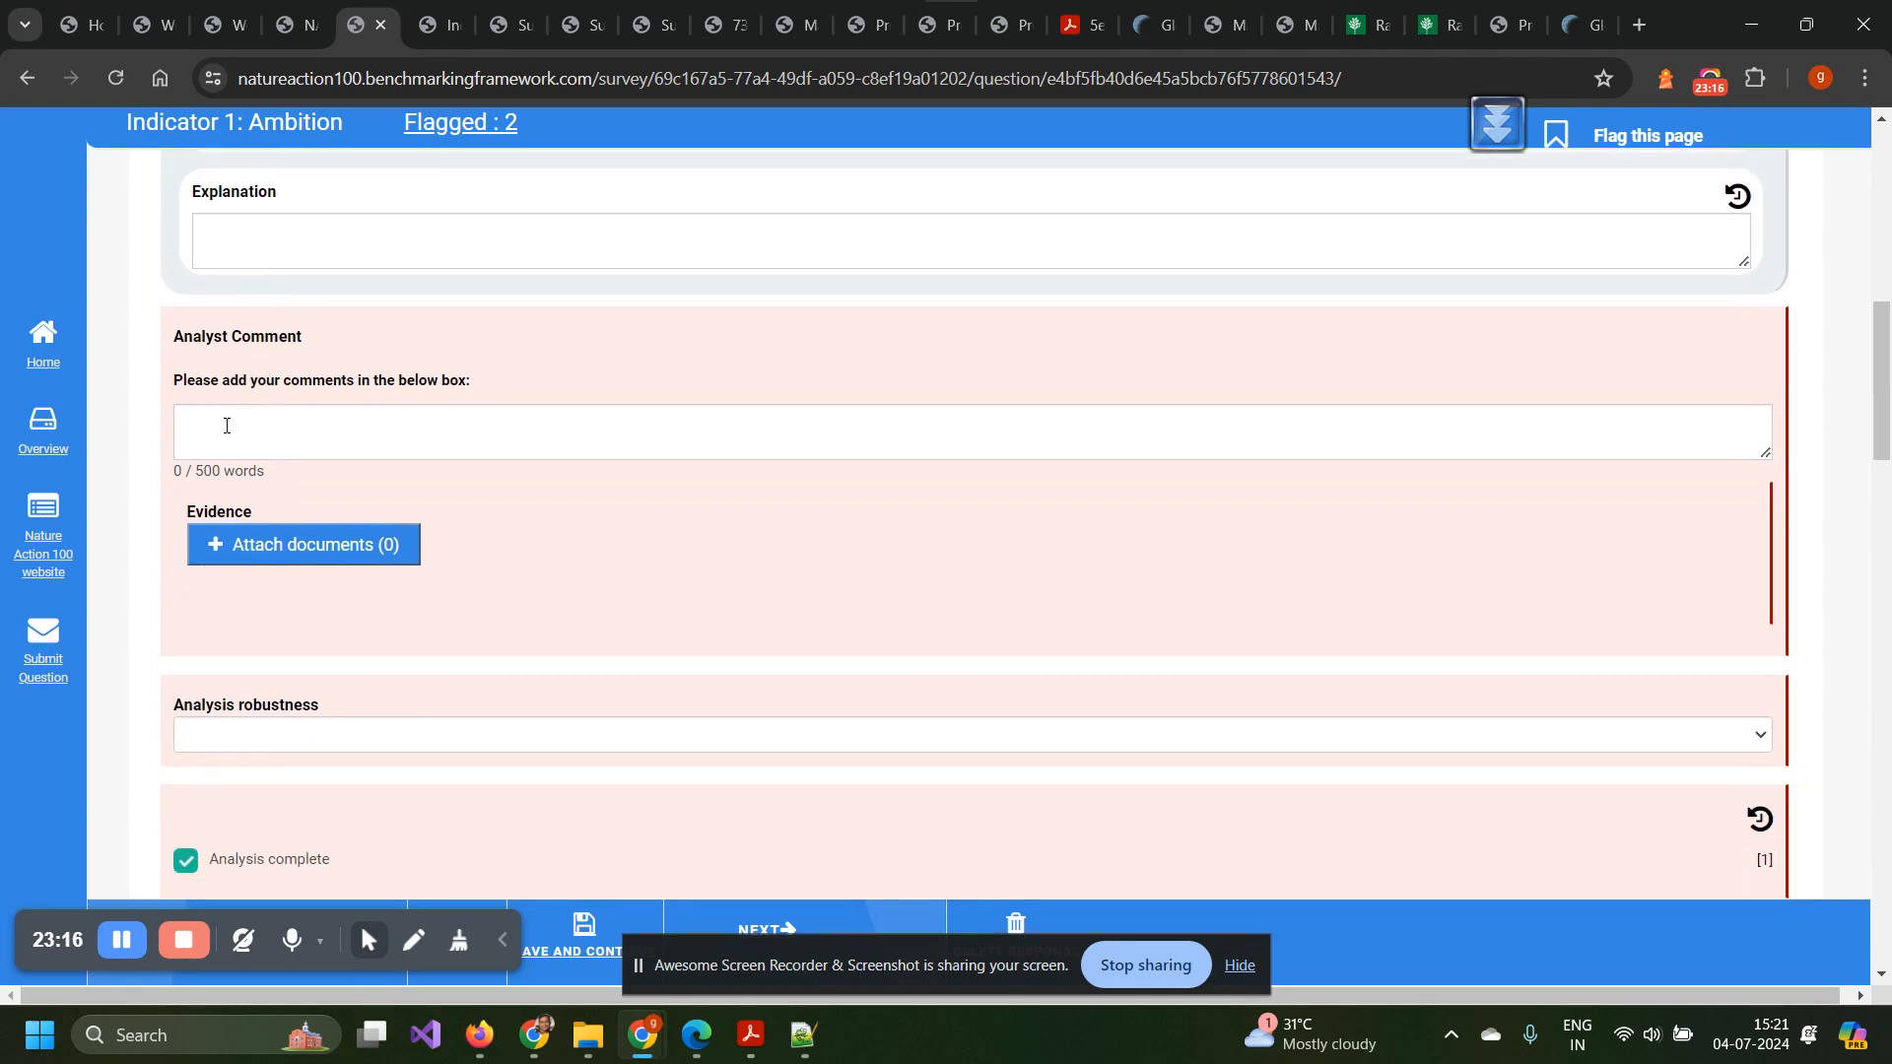
{"action": "scroll", "coordinate": [272, 613], "scroll_direction": "down", "scroll_amount": 2}
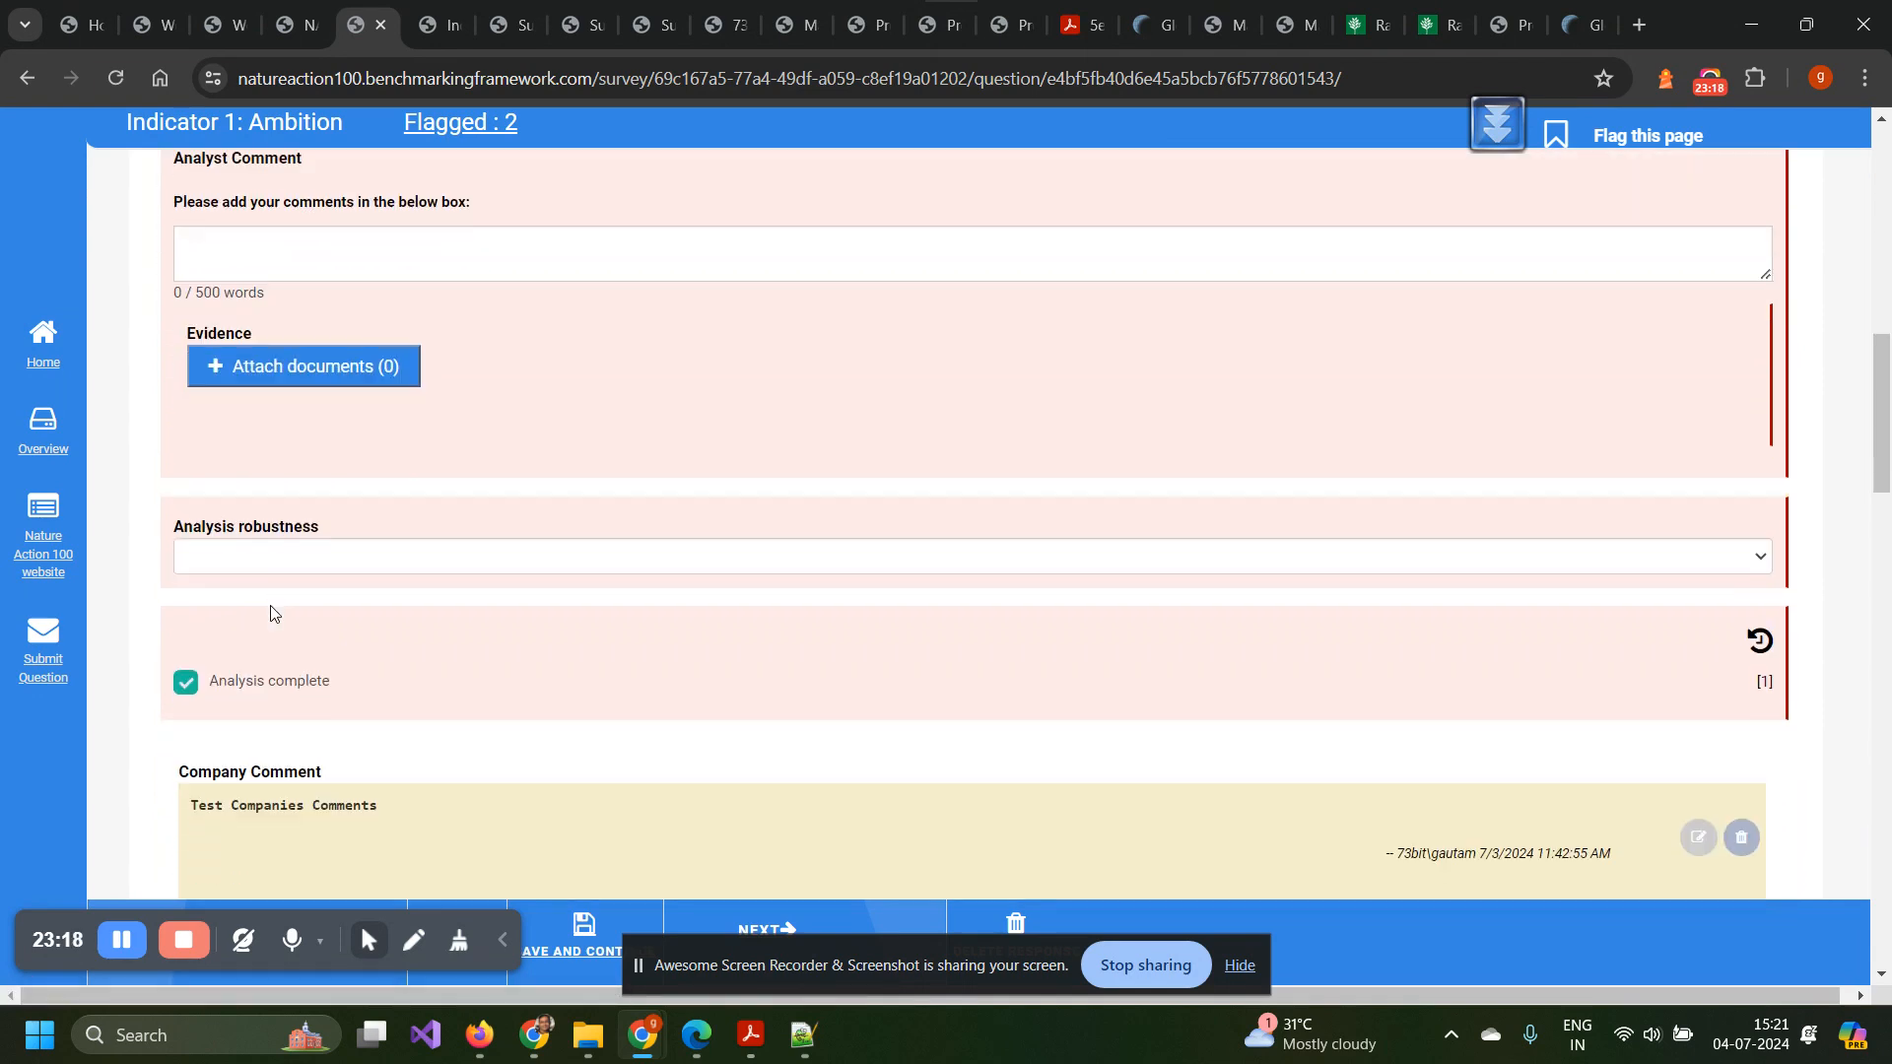
{"action": "left_click", "coordinate": [430, 516]}
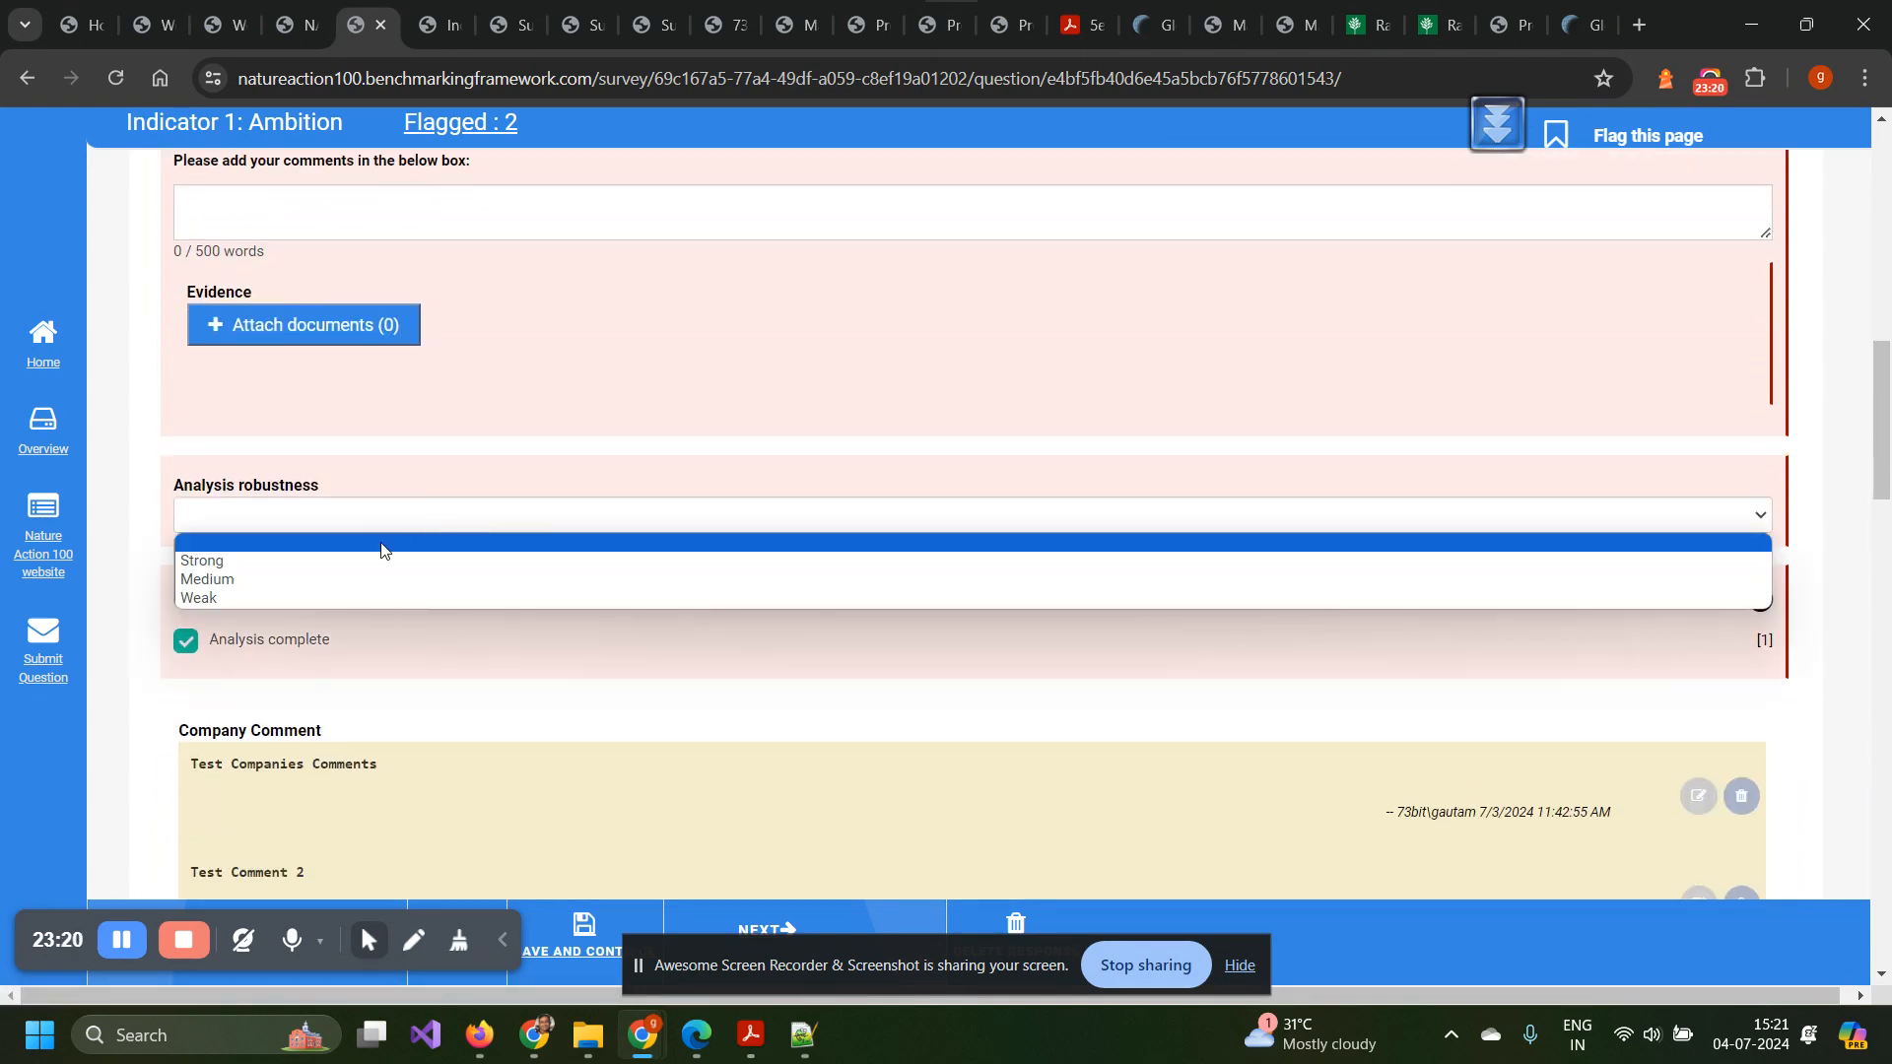
{"action": "left_click", "coordinate": [399, 475]}
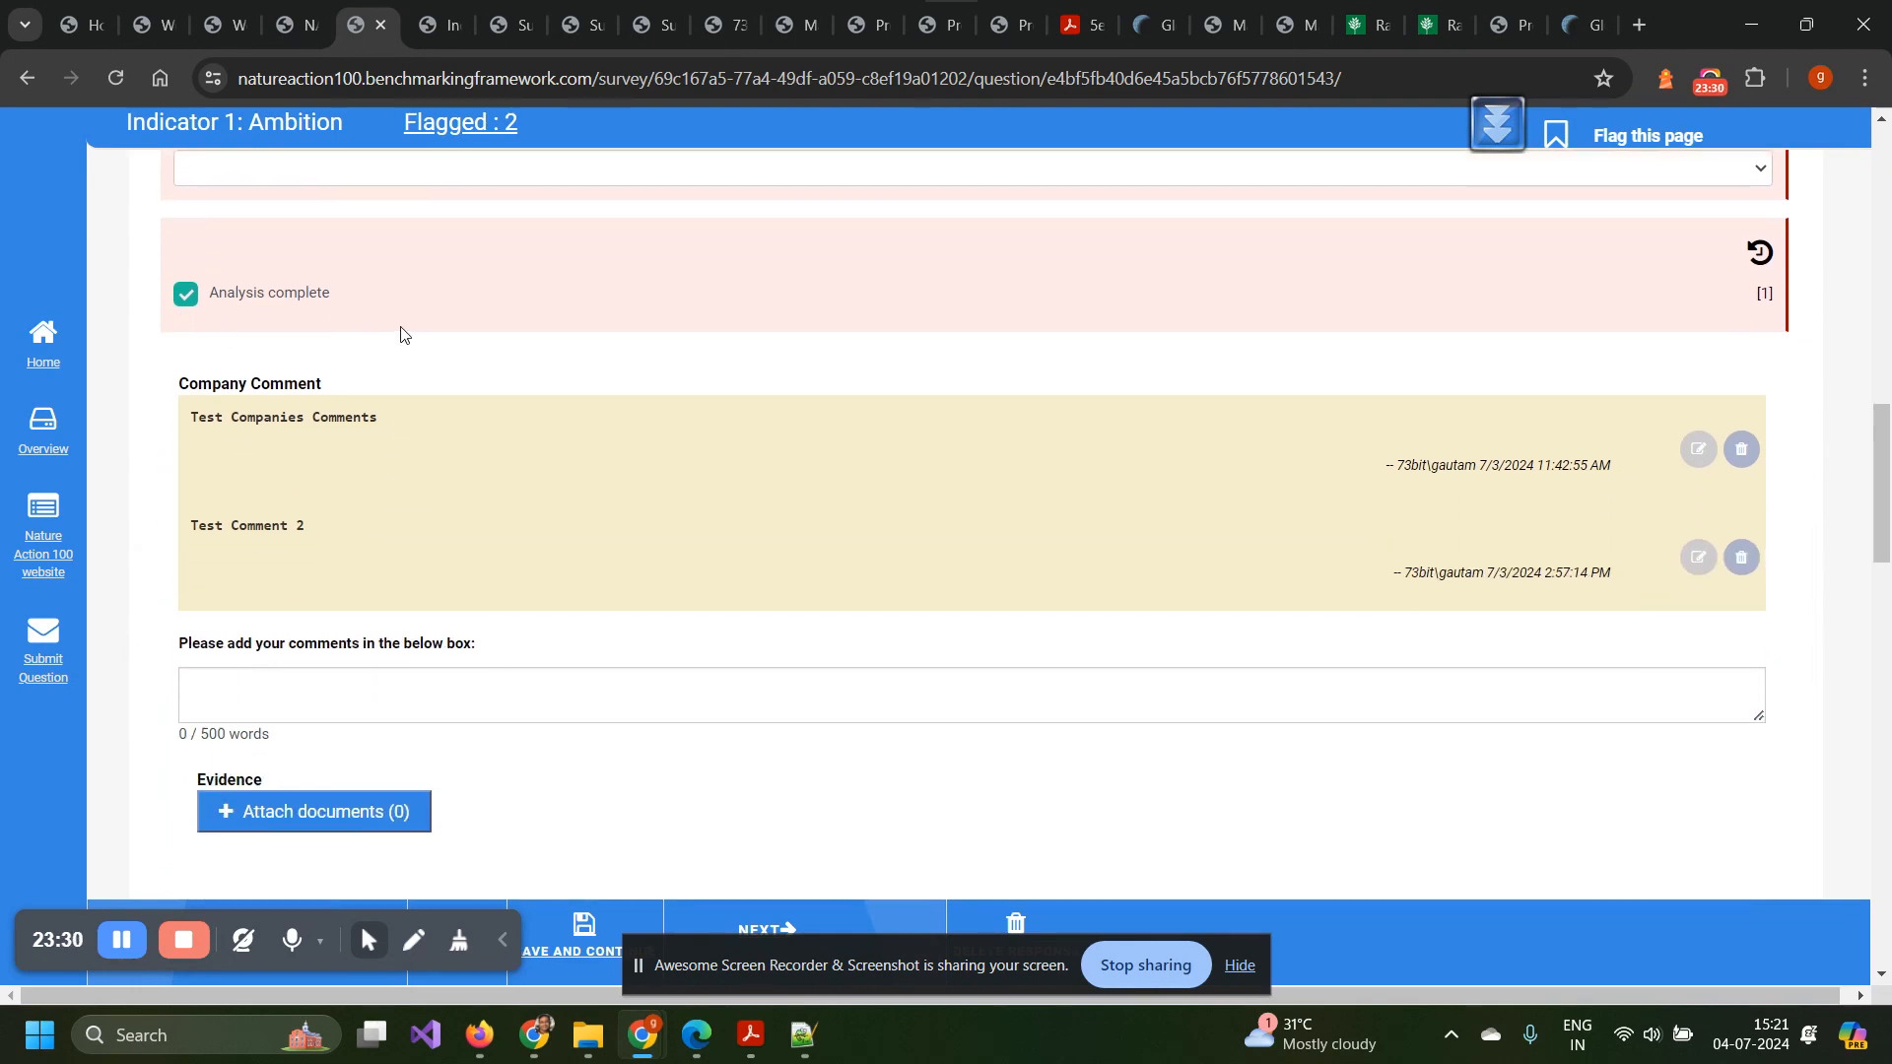
{"action": "scroll", "coordinate": [380, 505], "scroll_direction": "up", "scroll_amount": 4}
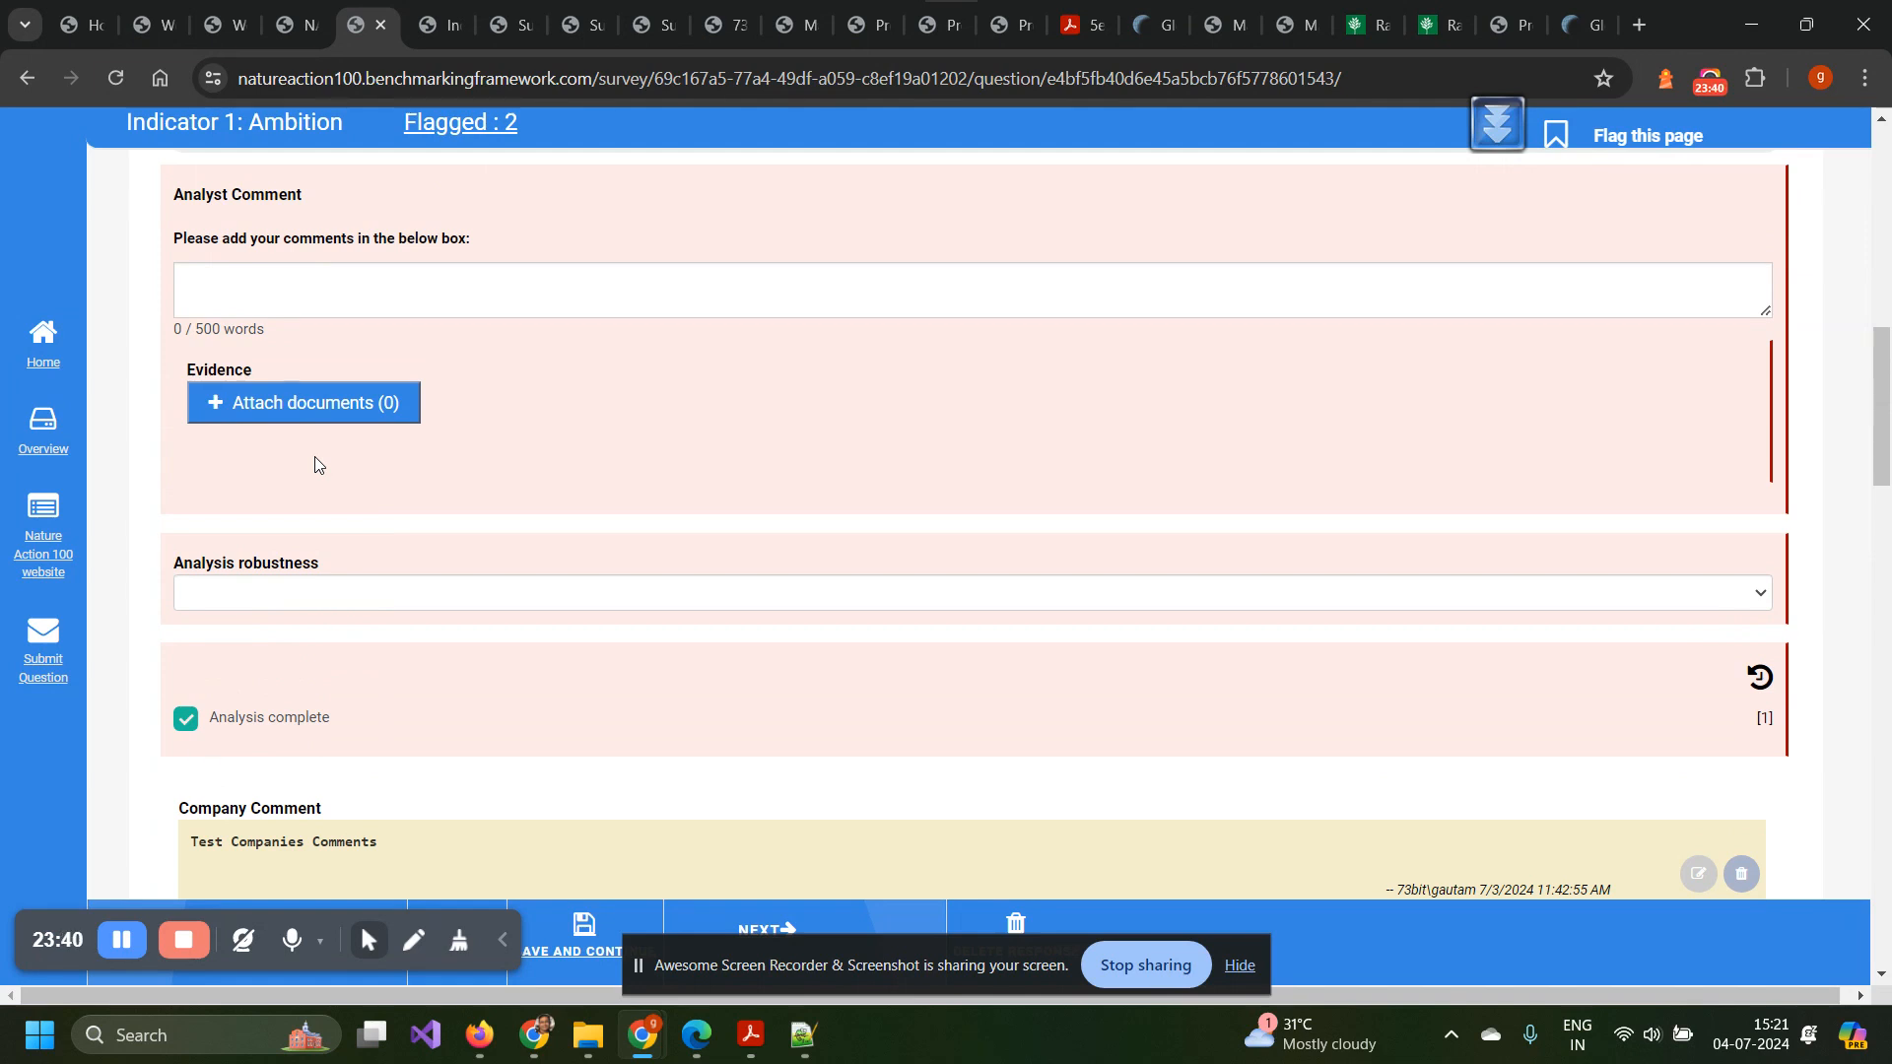
{"action": "scroll", "coordinate": [315, 463], "scroll_direction": "down", "scroll_amount": 5}
{"action": "scroll", "coordinate": [315, 463], "scroll_direction": "down", "scroll_amount": 1}
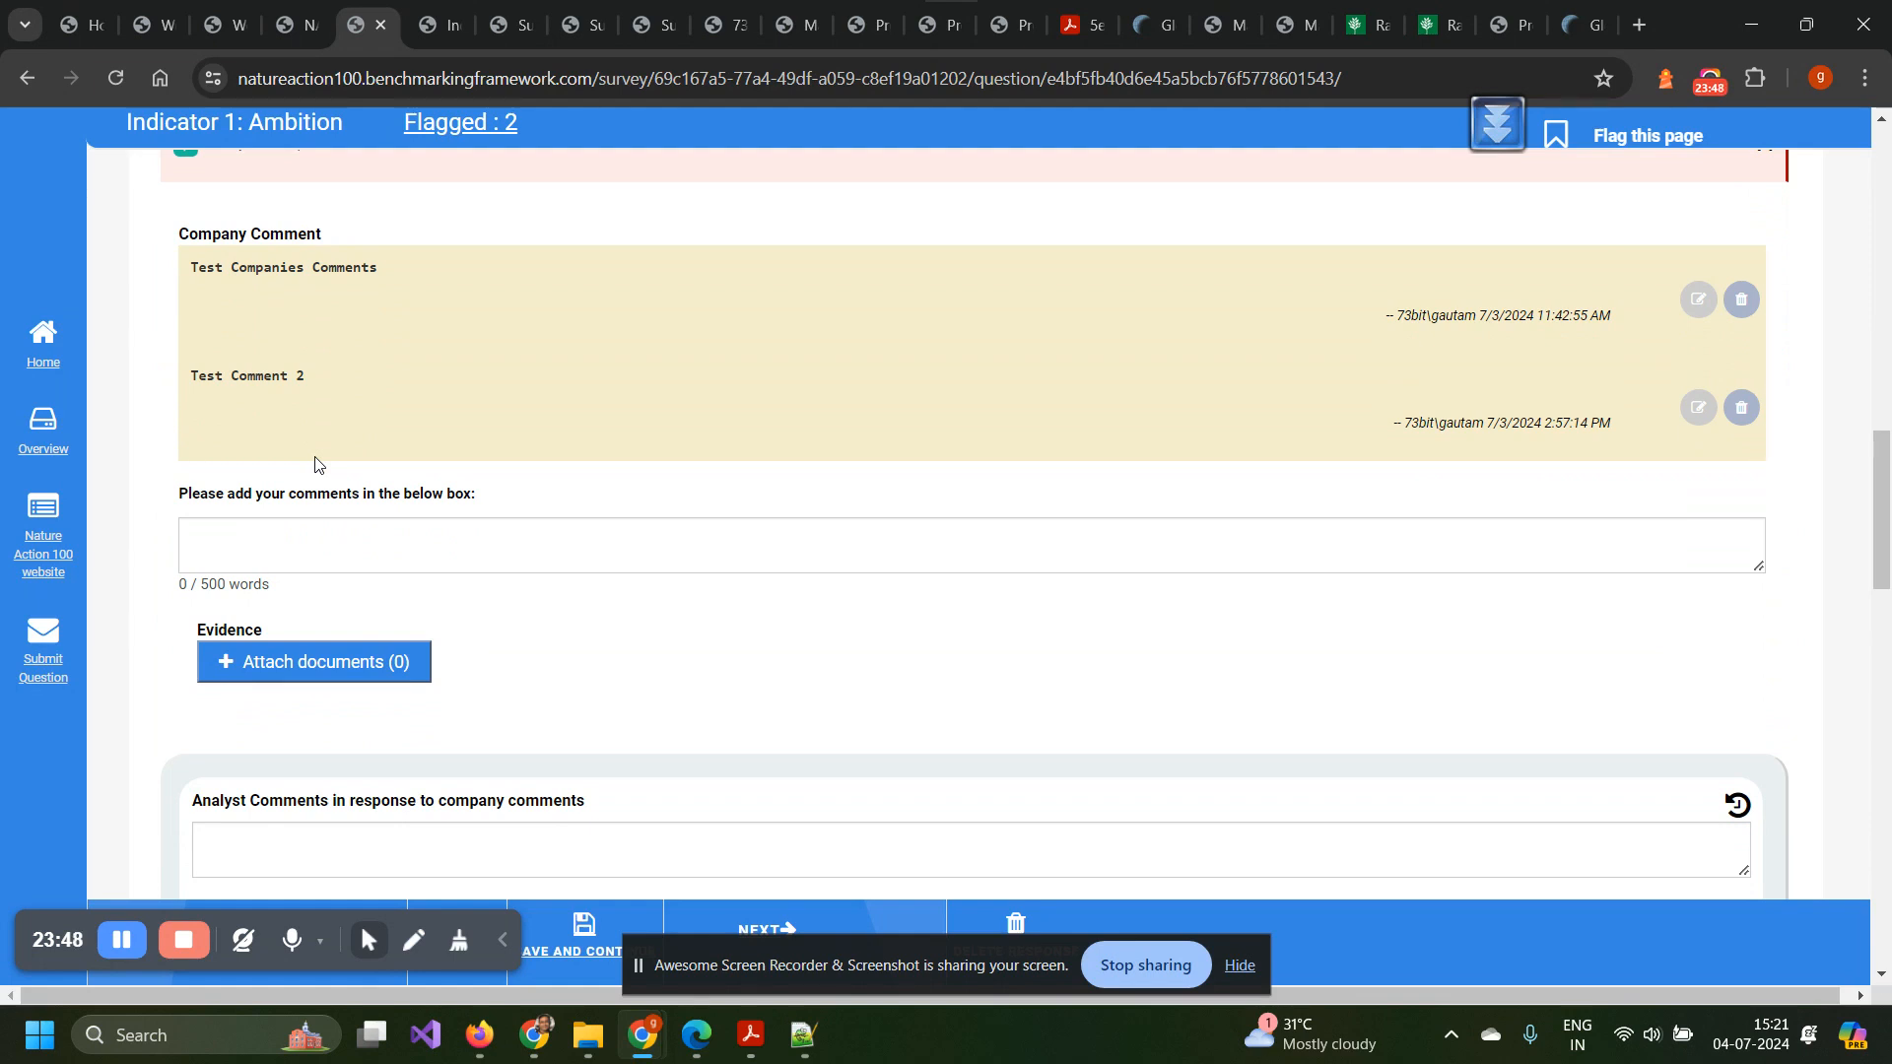
{"action": "scroll", "coordinate": [315, 463], "scroll_direction": "down", "scroll_amount": 1}
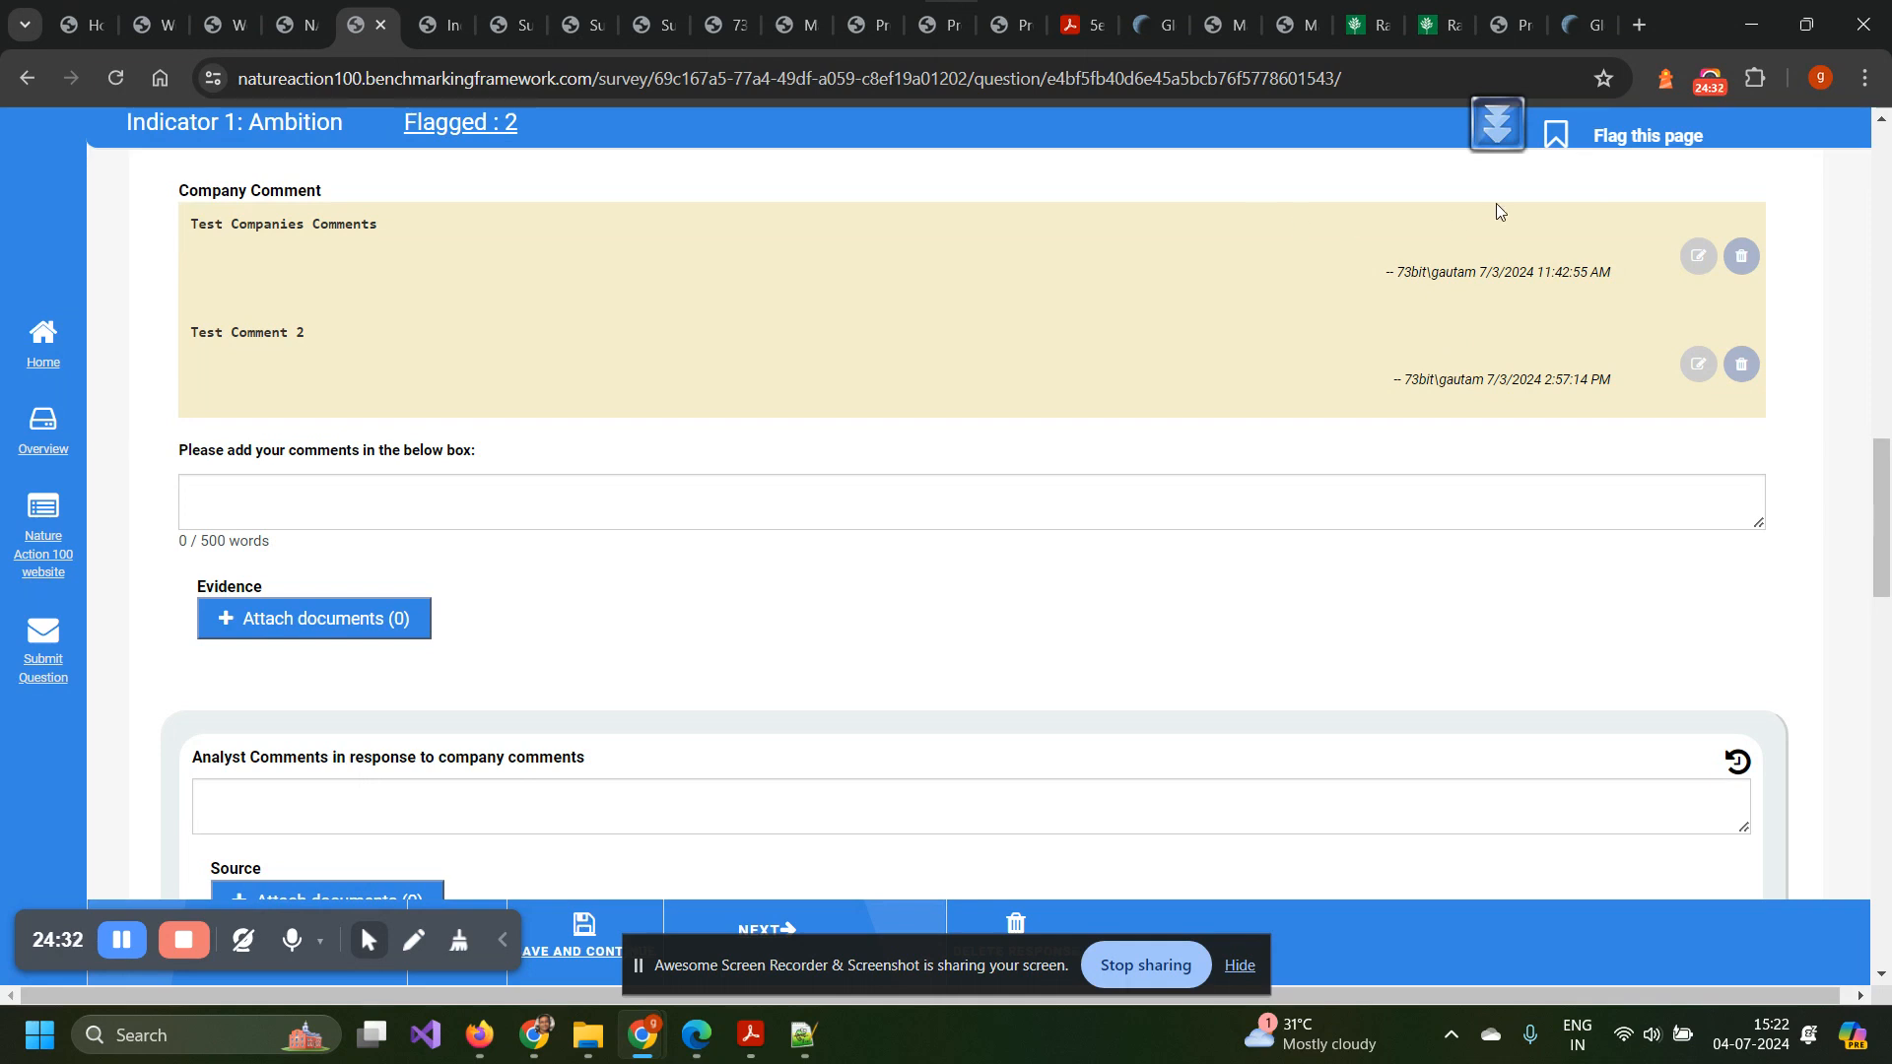
{"action": "scroll", "coordinate": [1080, 409], "scroll_direction": "up", "scroll_amount": 3}
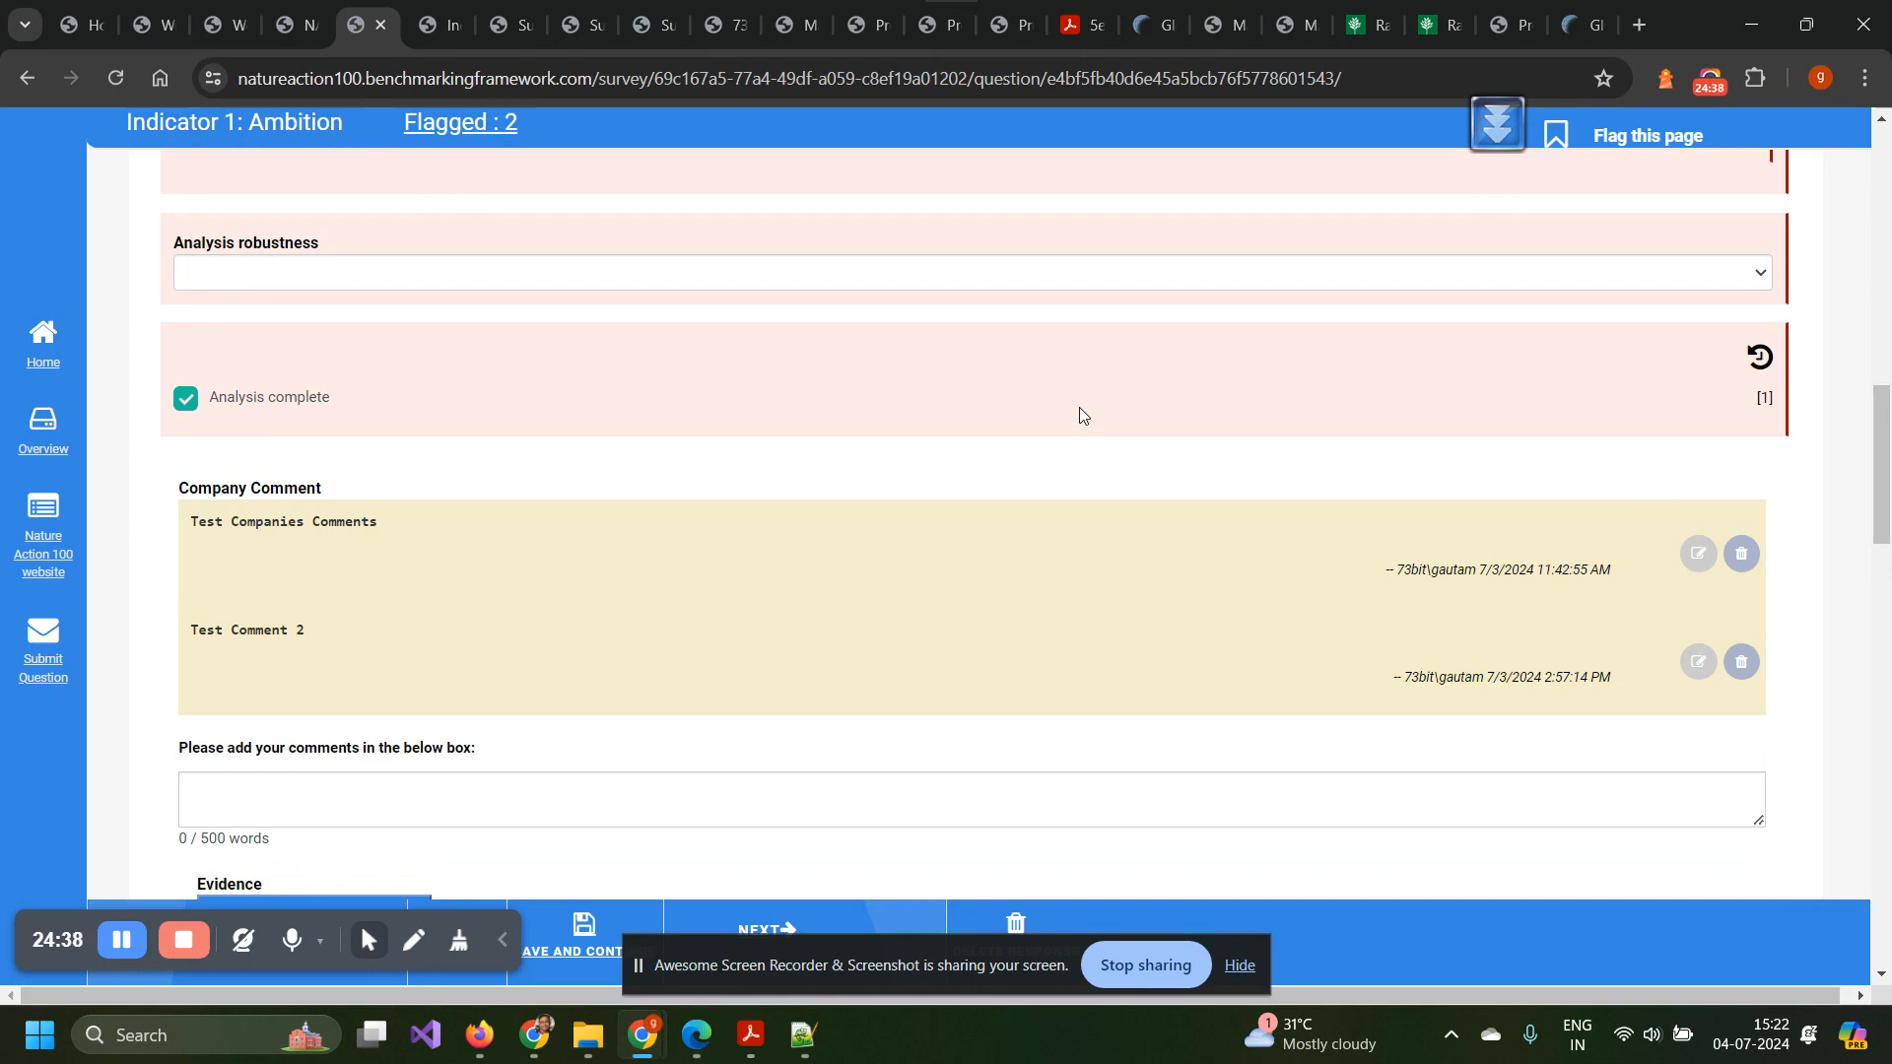
{"action": "scroll", "coordinate": [1079, 407], "scroll_direction": "down", "scroll_amount": 4}
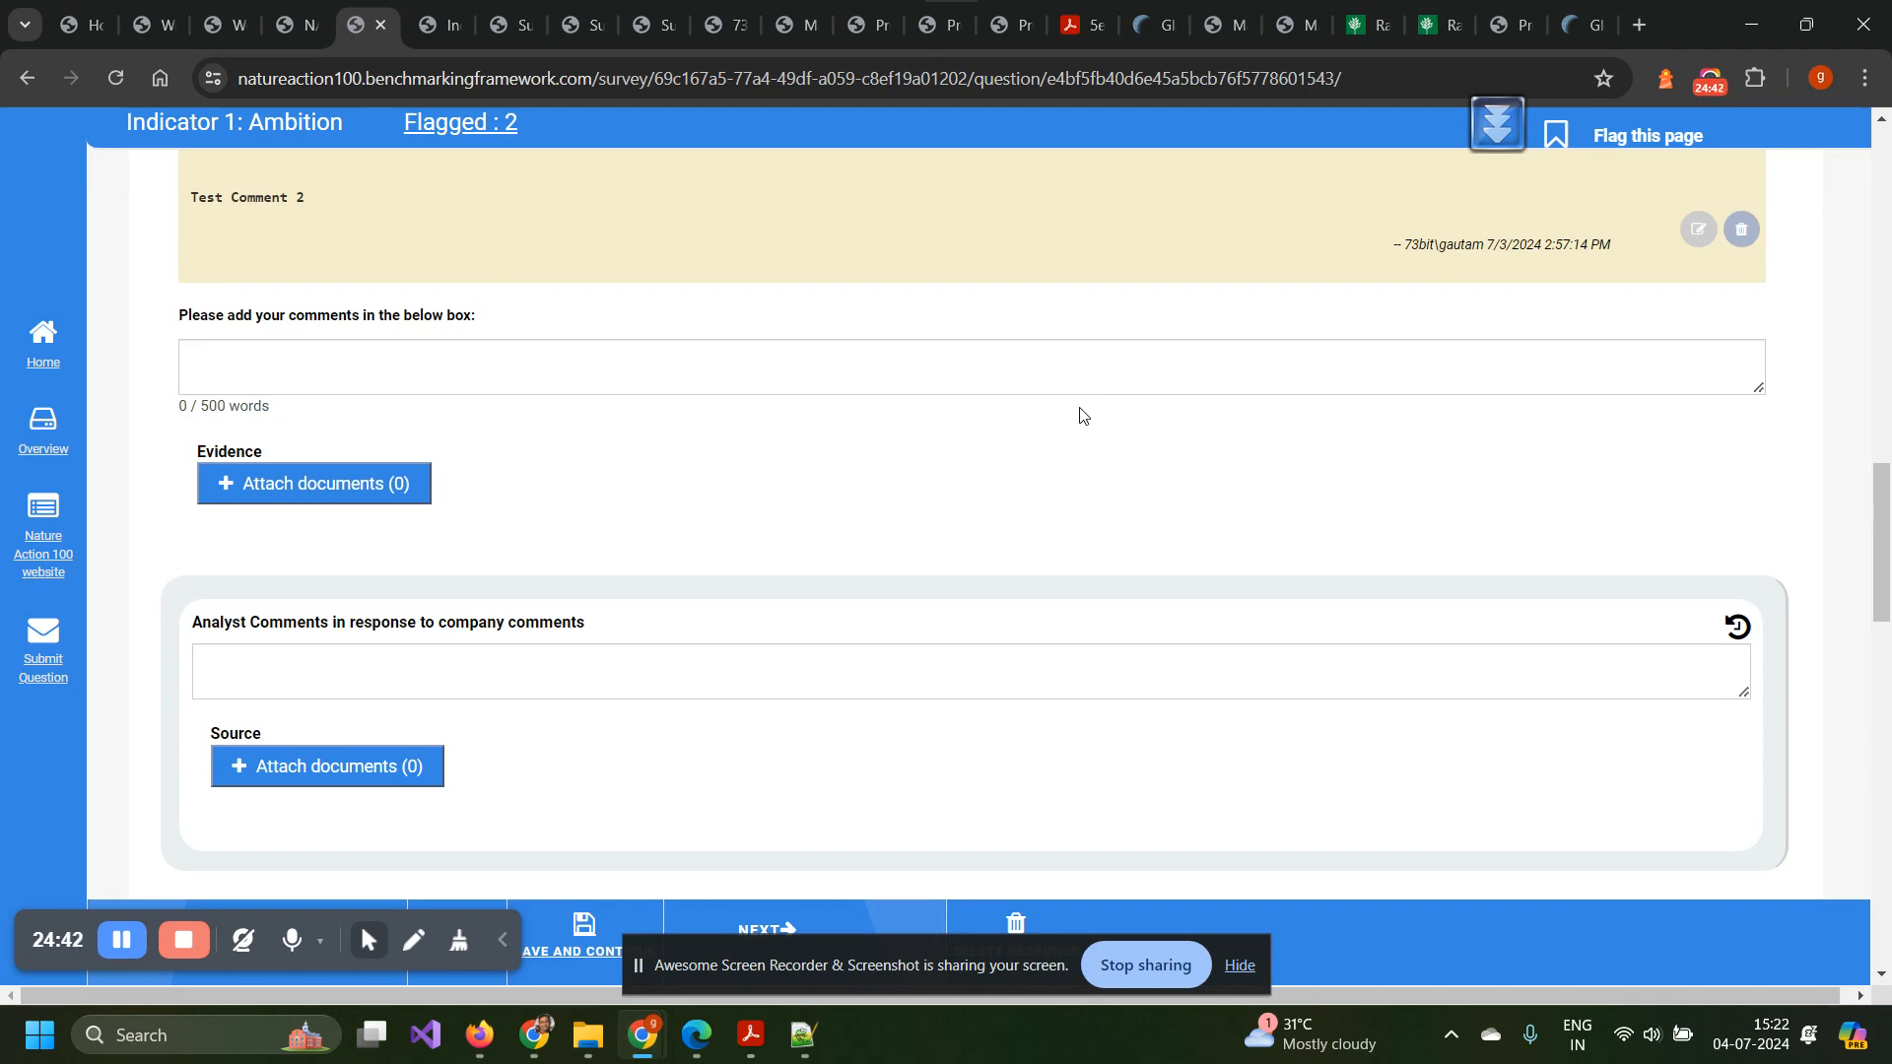
{"action": "scroll", "coordinate": [1081, 409], "scroll_direction": "up", "scroll_amount": 3}
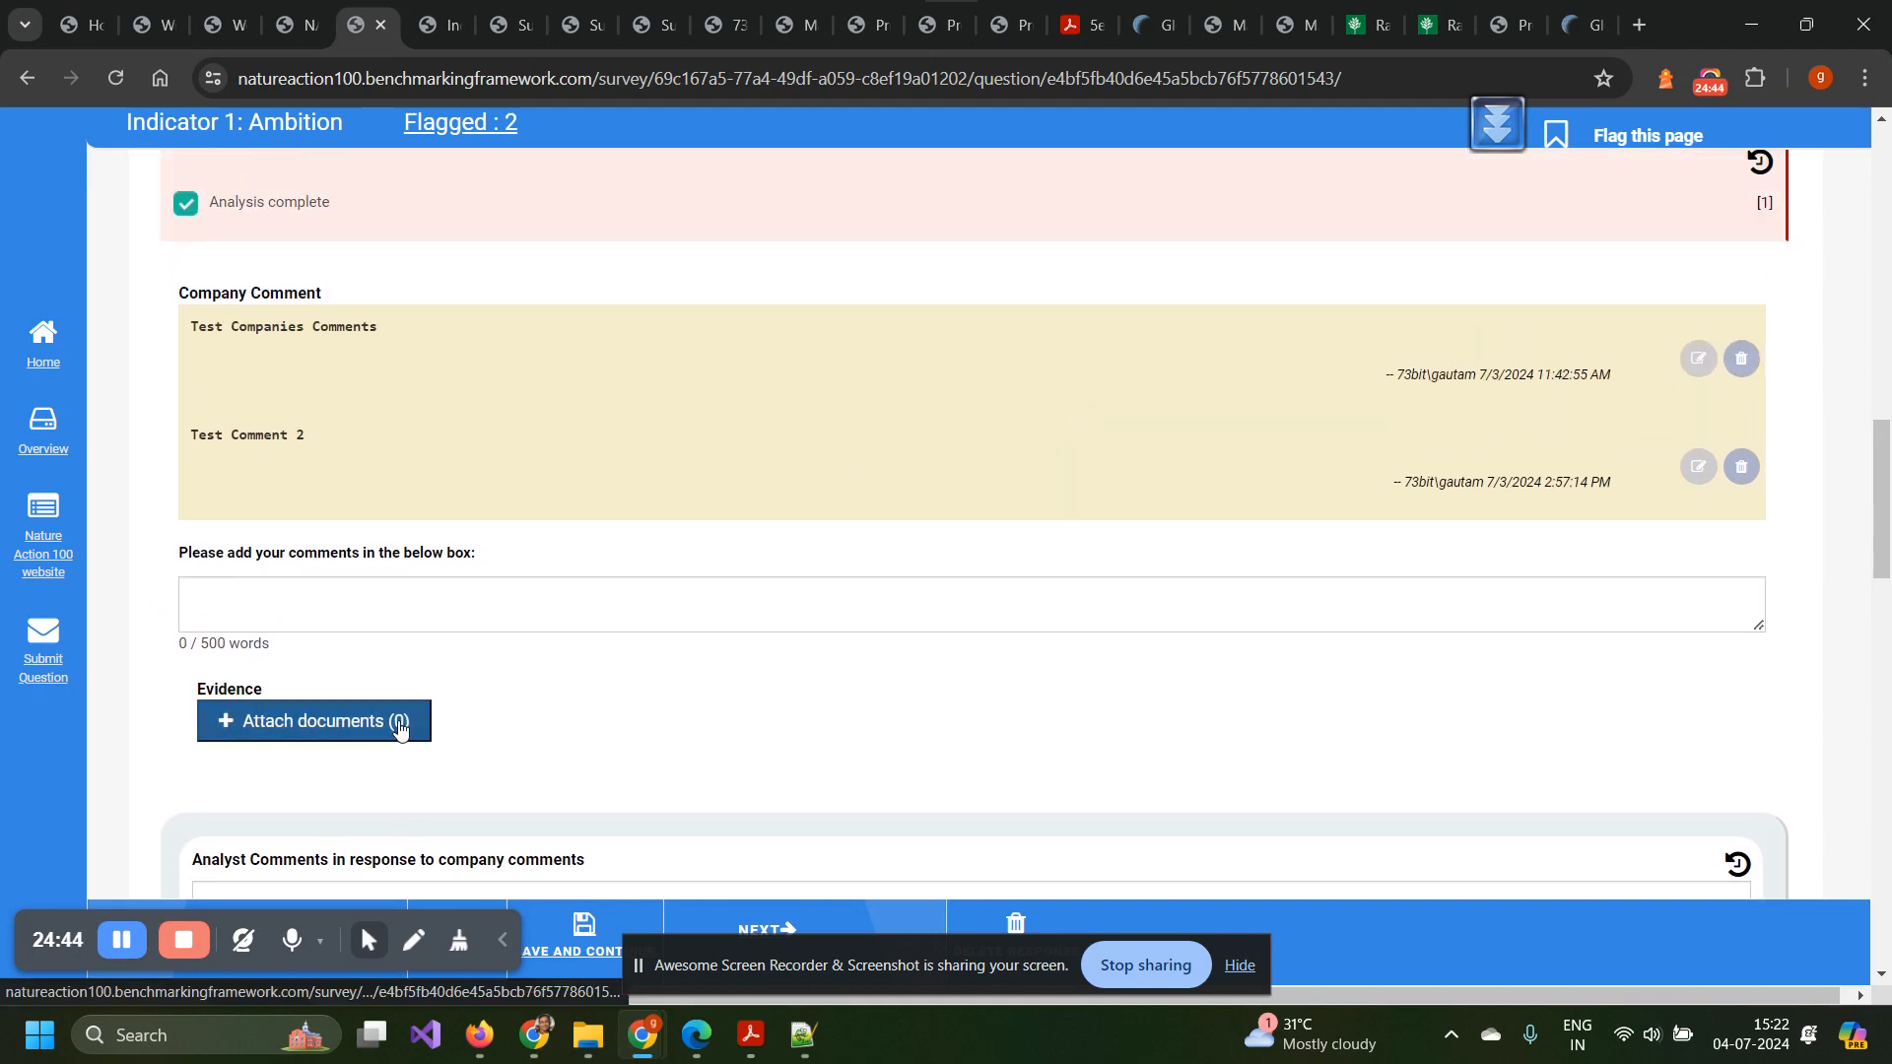
{"action": "scroll", "coordinate": [855, 592], "scroll_direction": "up", "scroll_amount": 5}
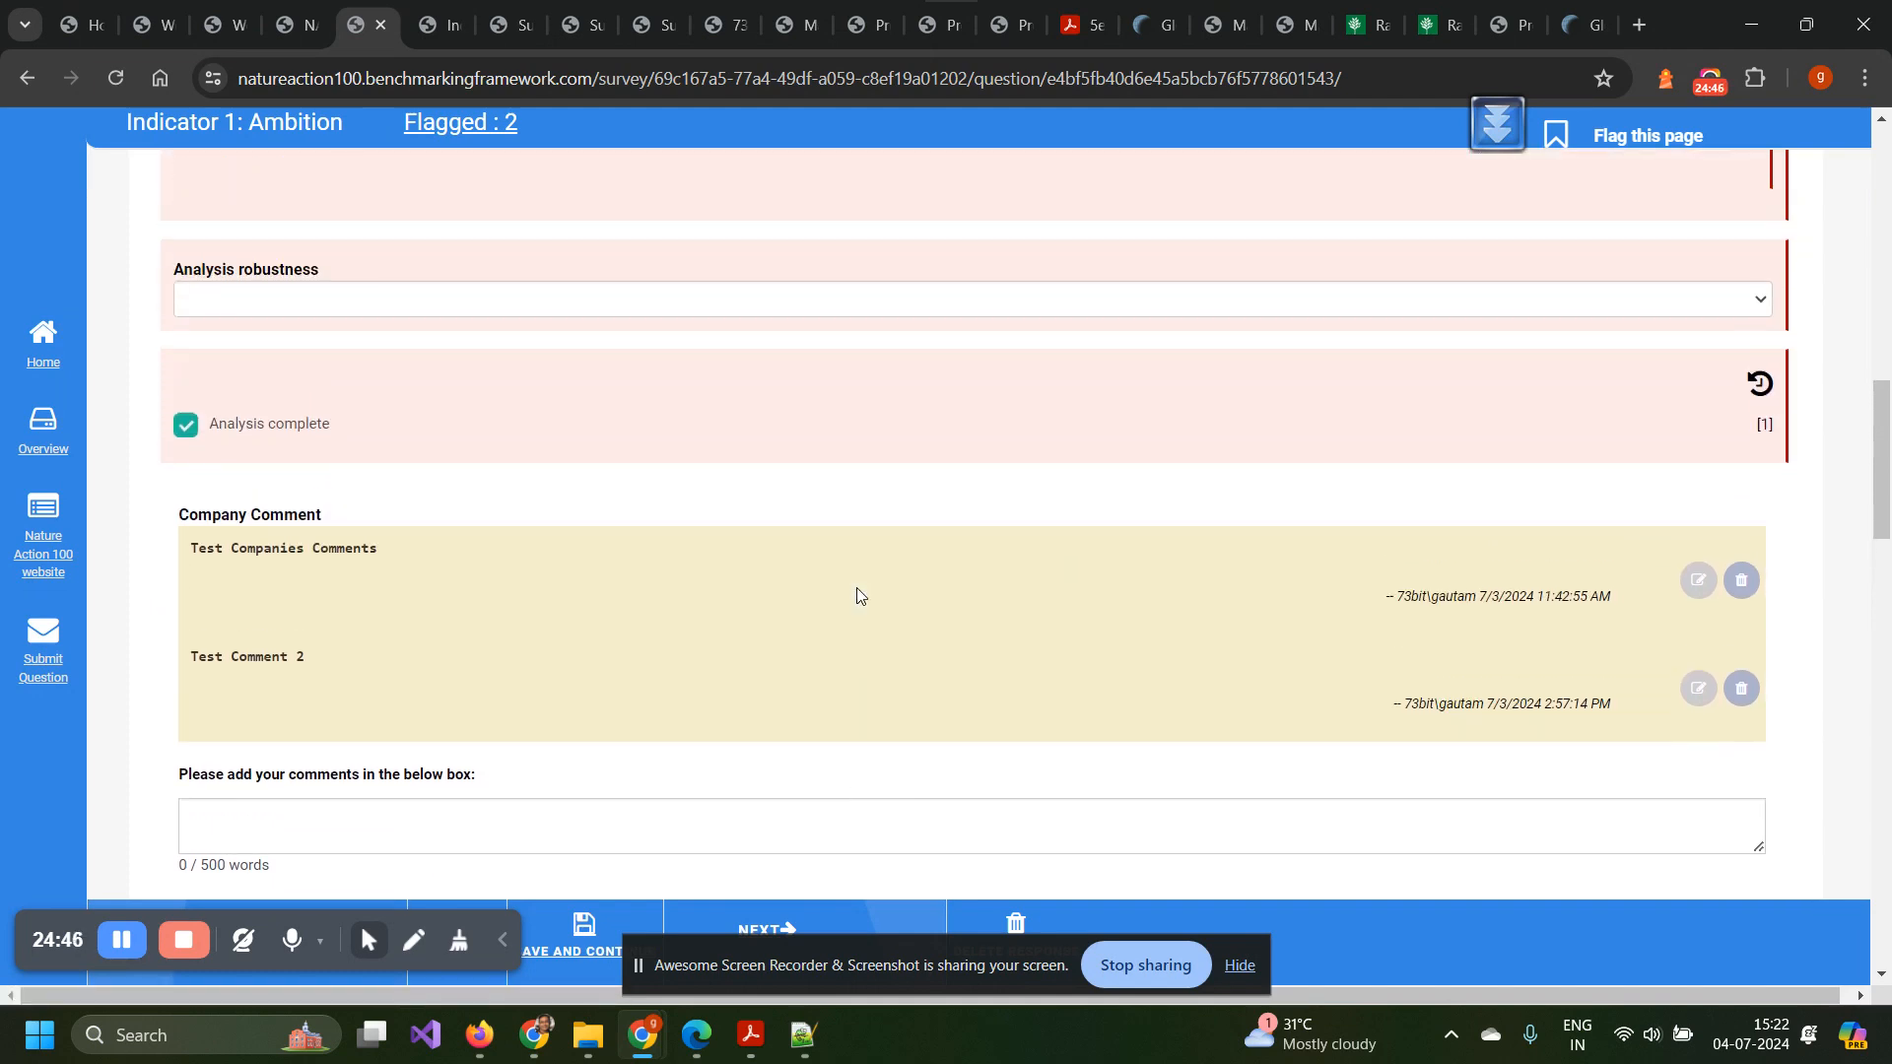
{"action": "scroll", "coordinate": [855, 591], "scroll_direction": "down", "scroll_amount": 5}
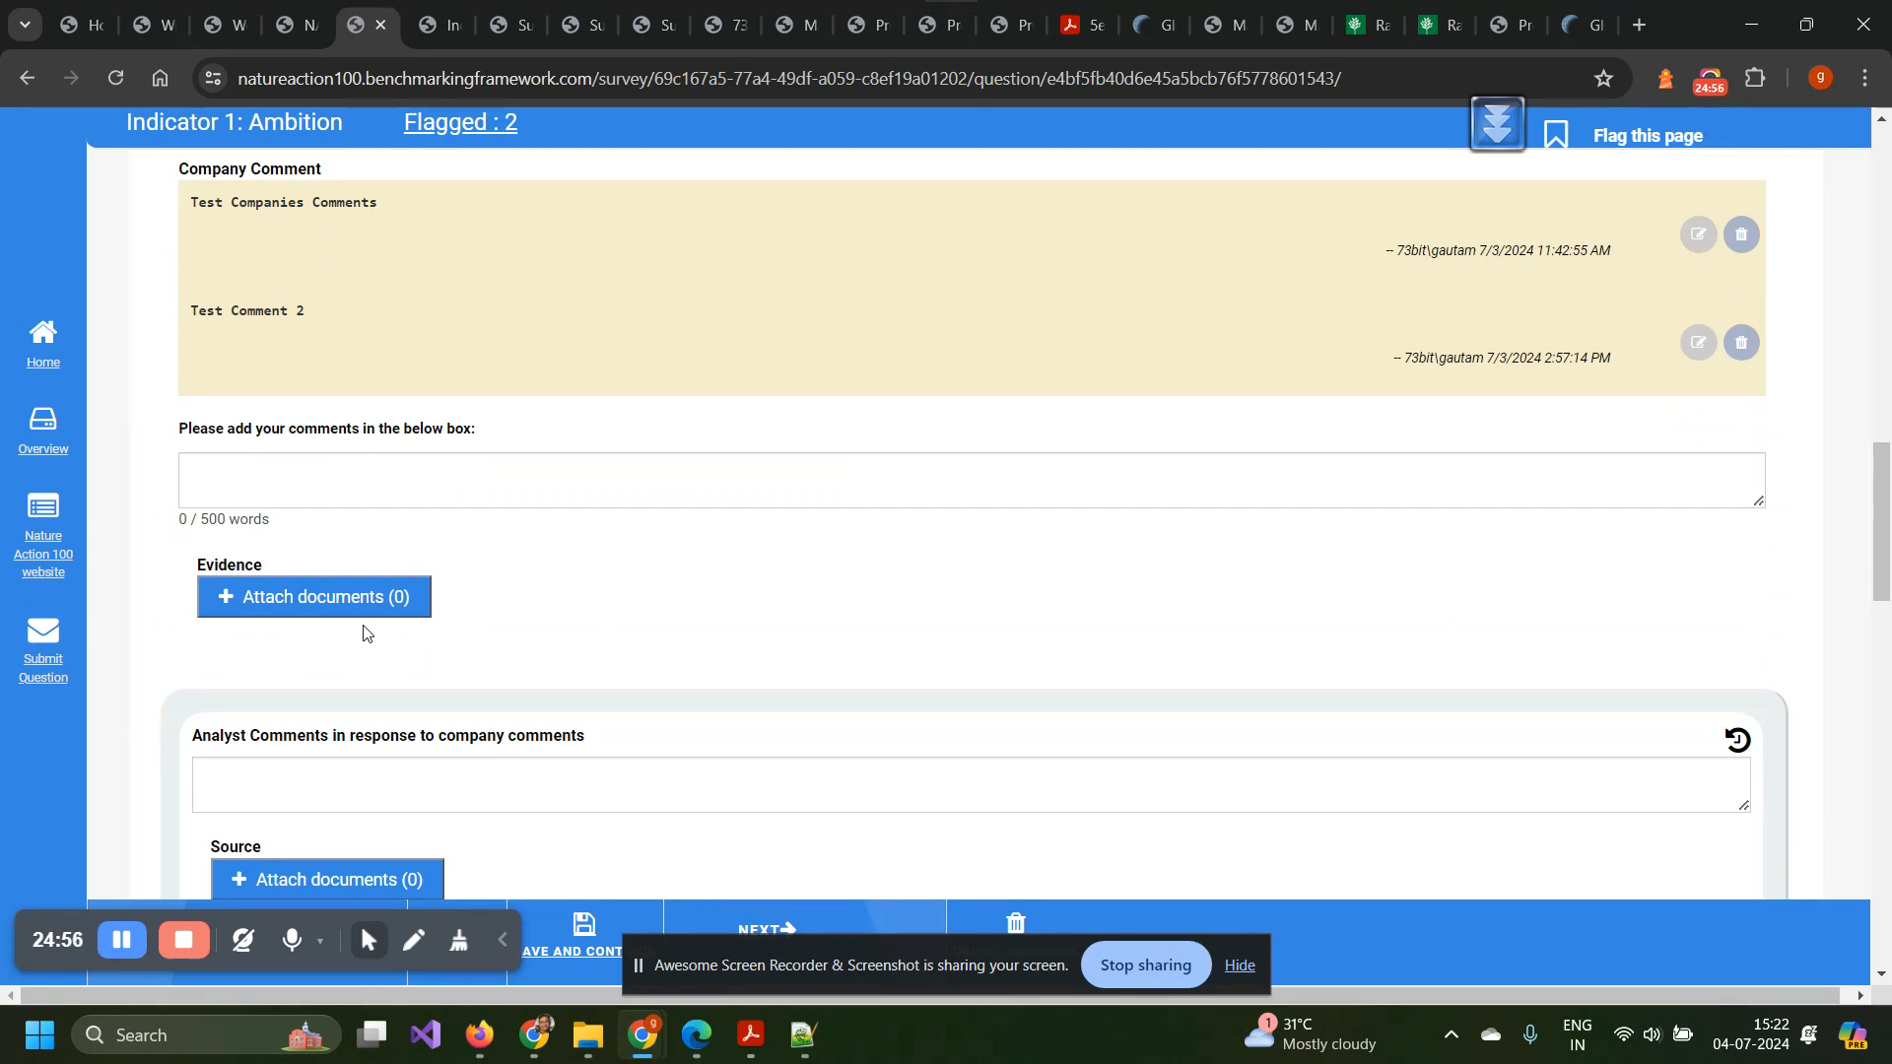
{"action": "scroll", "coordinate": [364, 633], "scroll_direction": "down", "scroll_amount": 2}
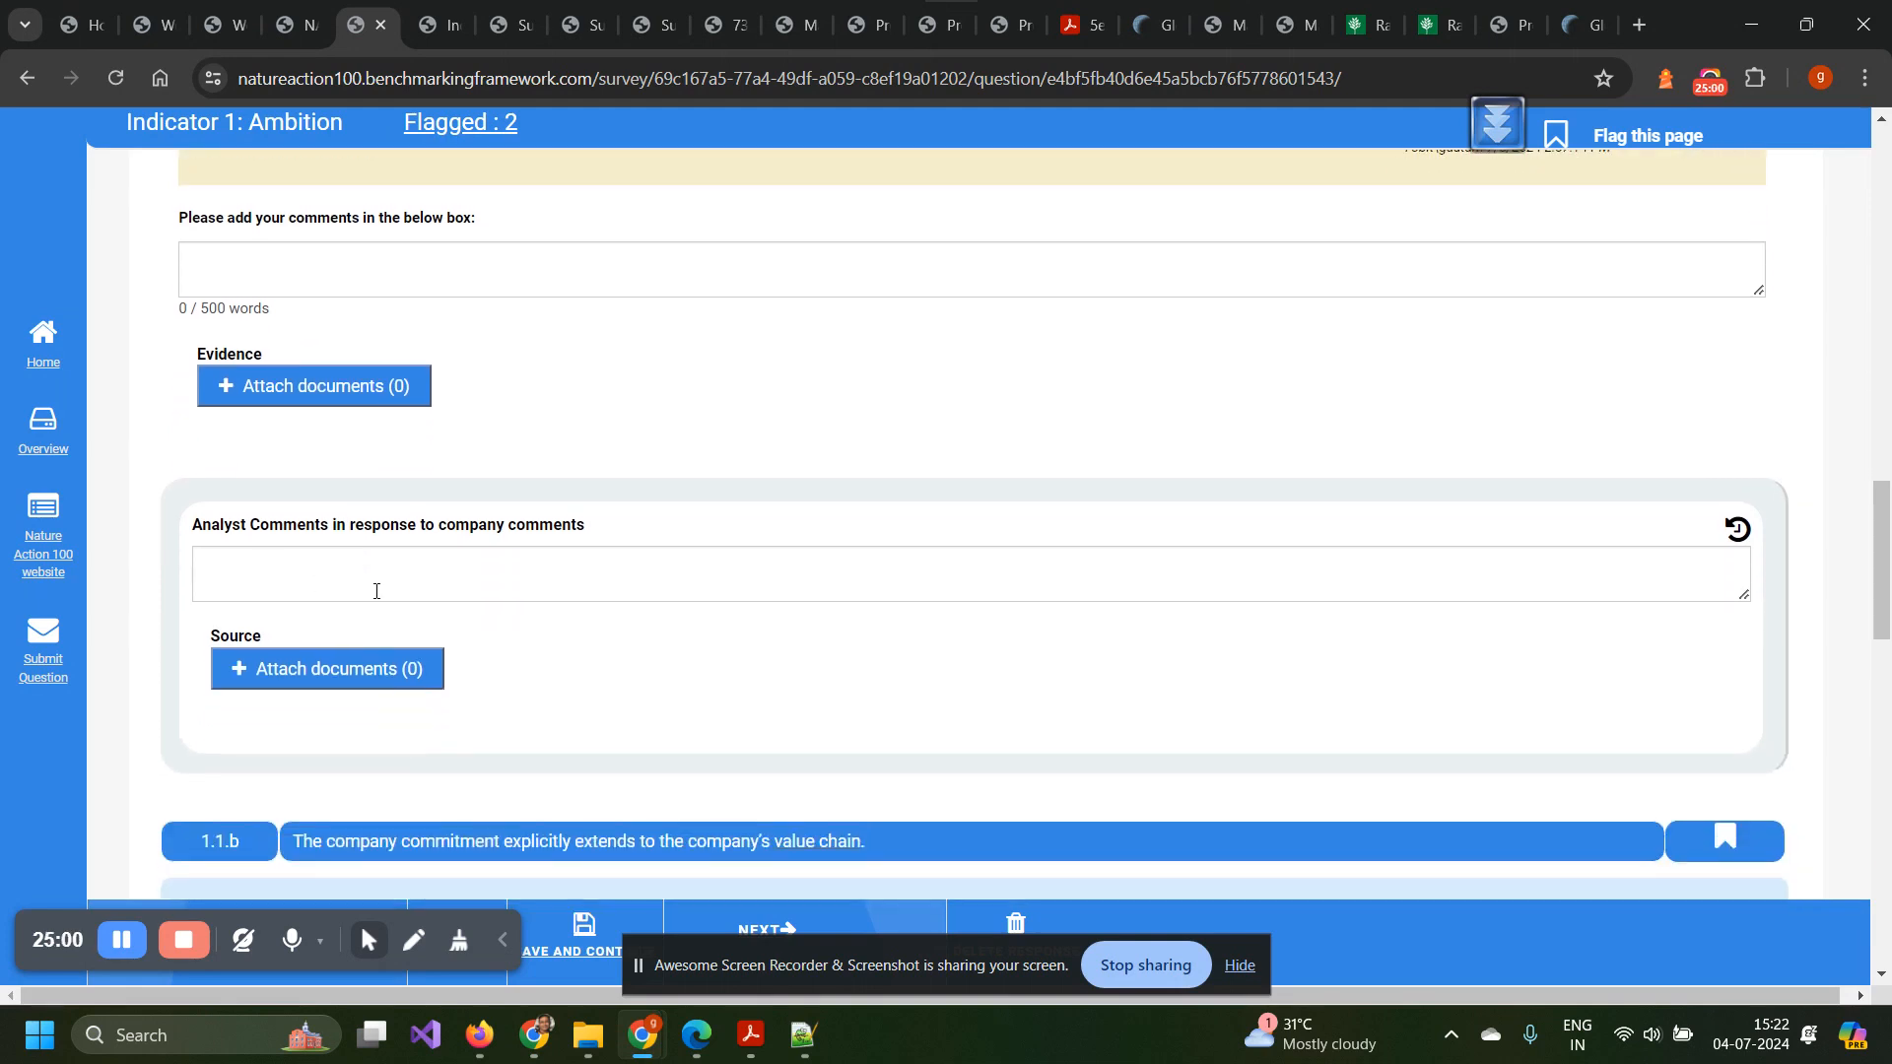
{"action": "scroll", "coordinate": [375, 591], "scroll_direction": "up", "scroll_amount": 5}
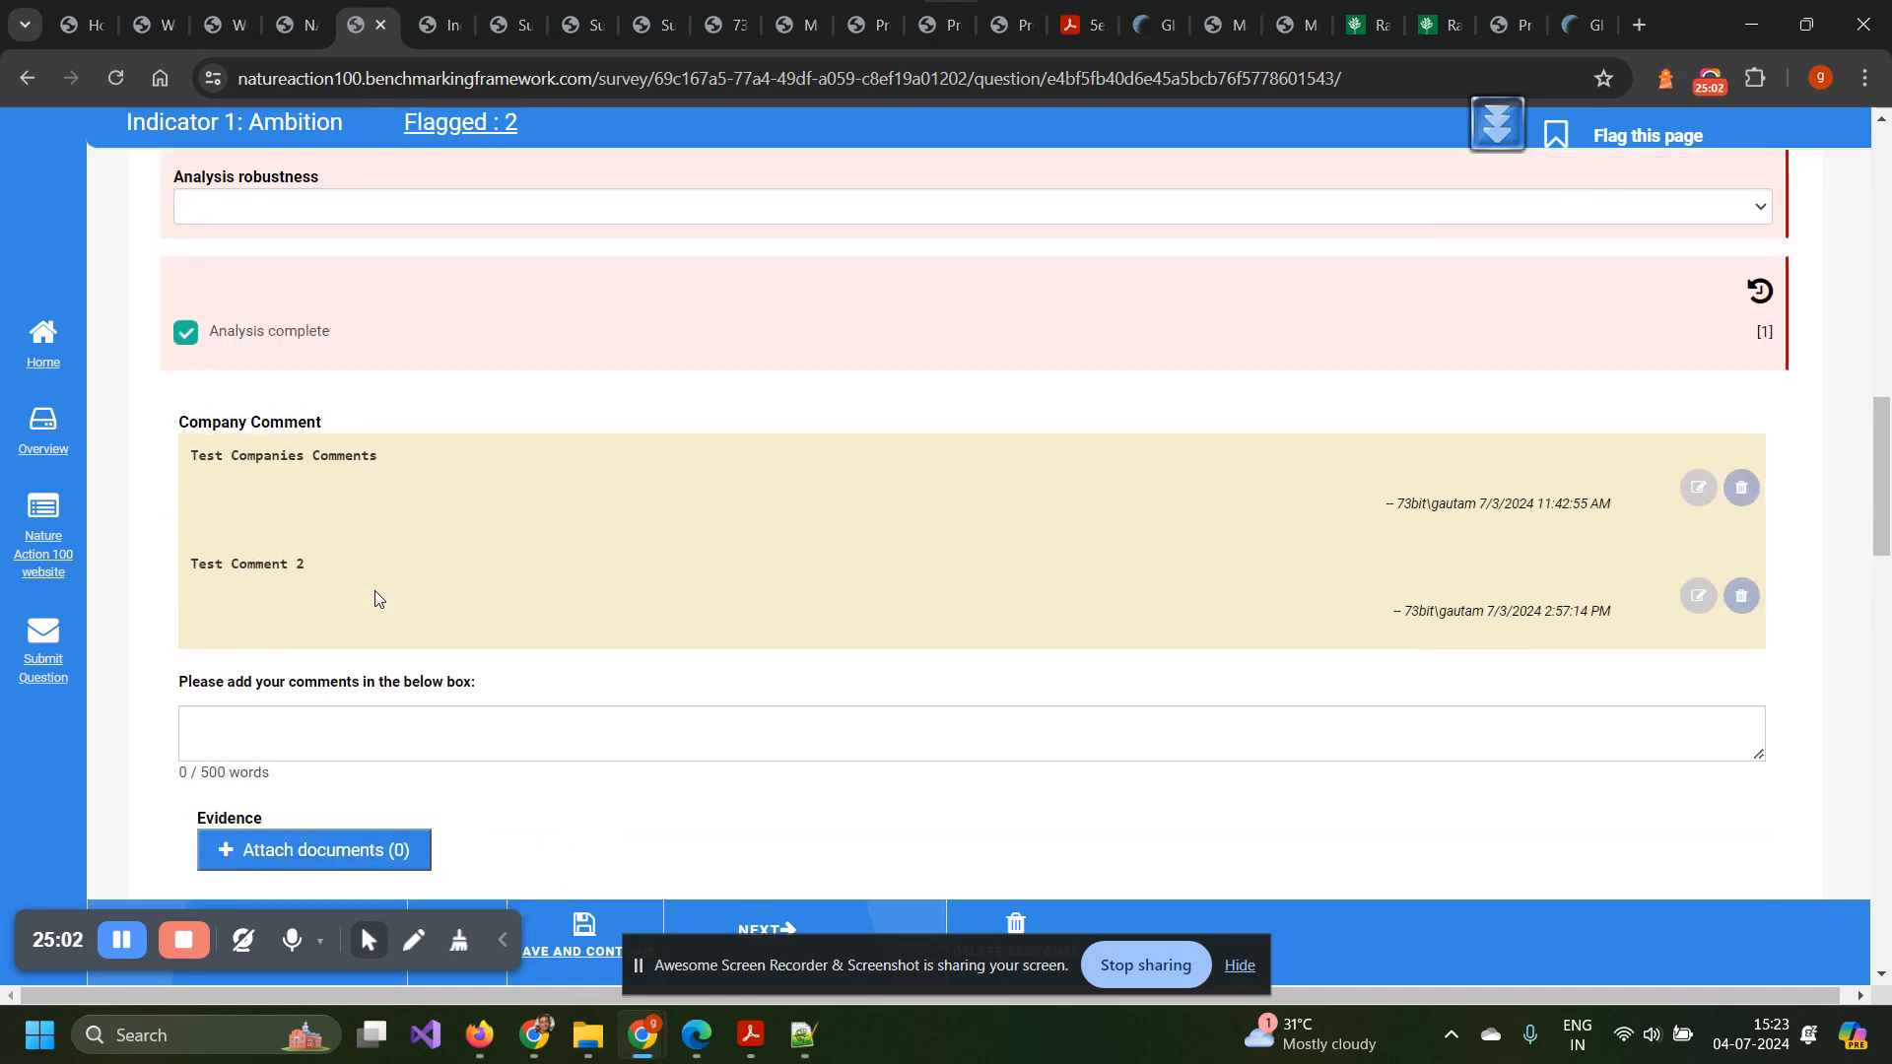
{"action": "scroll", "coordinate": [376, 597], "scroll_direction": "up", "scroll_amount": 3}
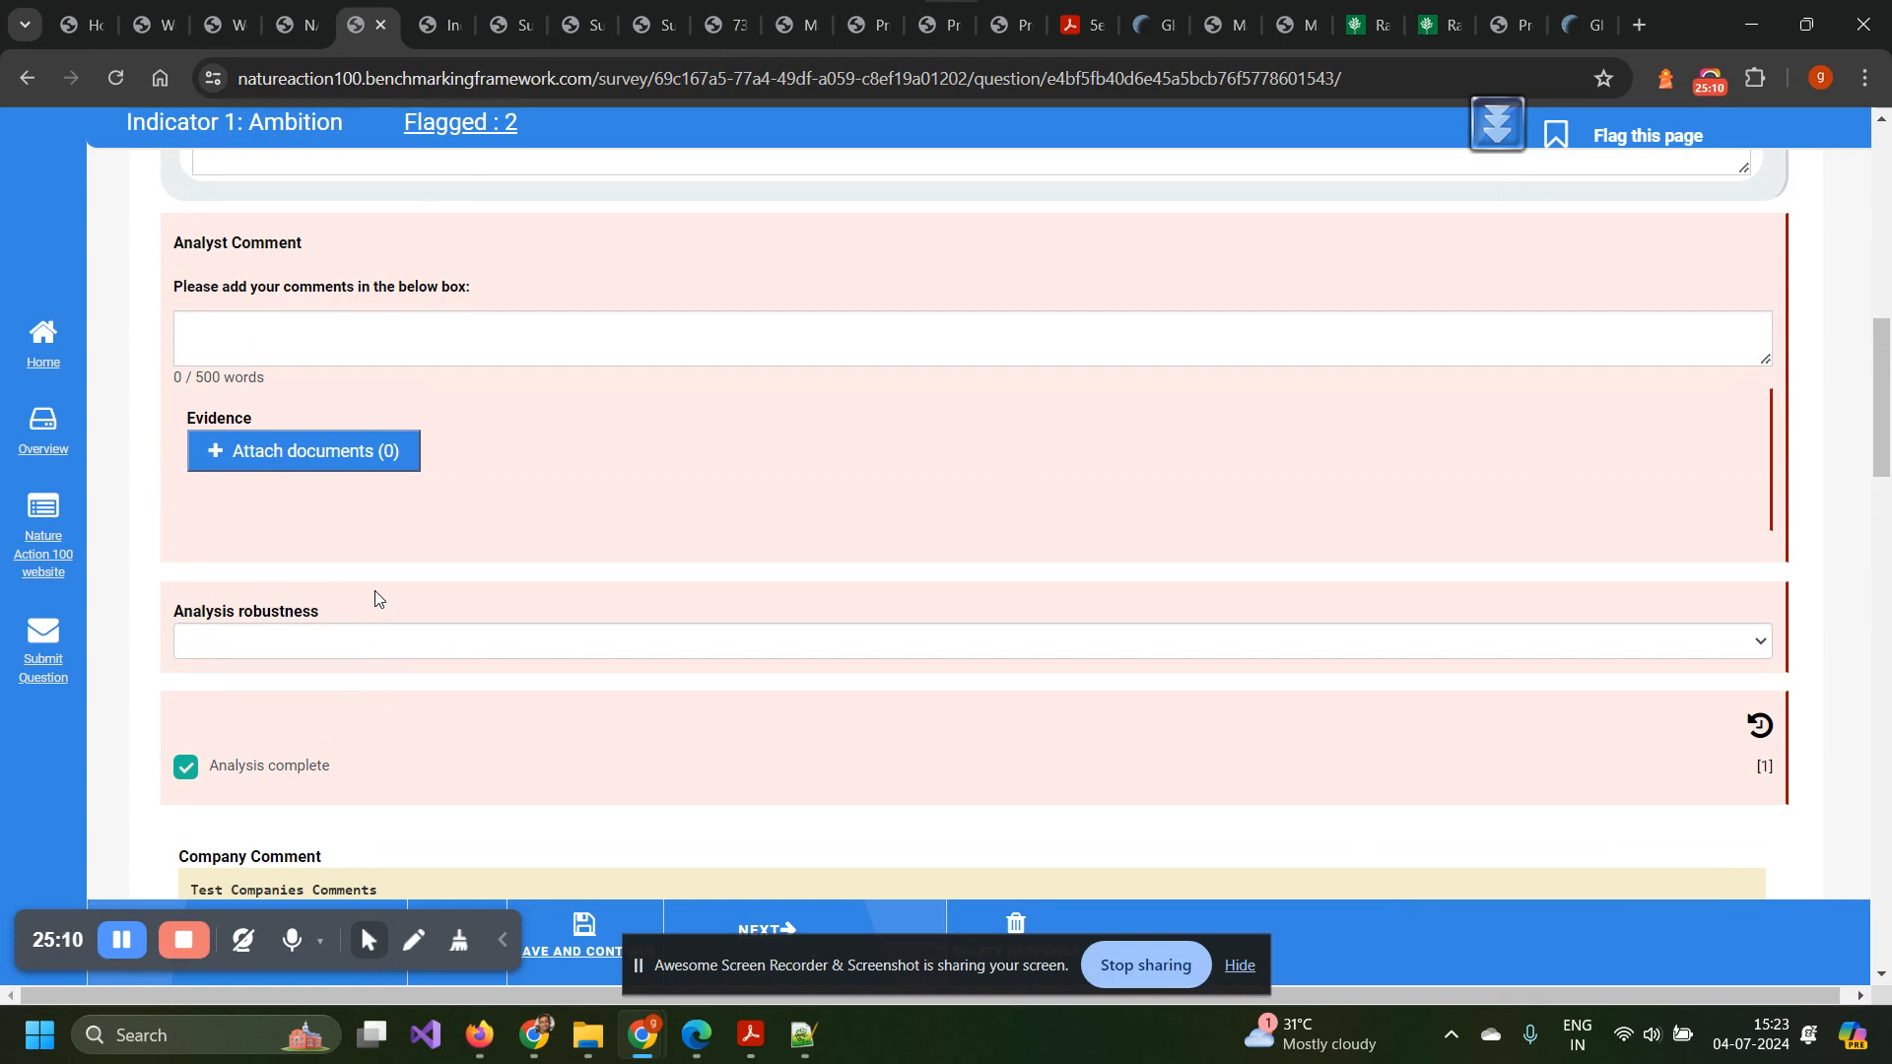
{"action": "scroll", "coordinate": [374, 596], "scroll_direction": "up", "scroll_amount": 4}
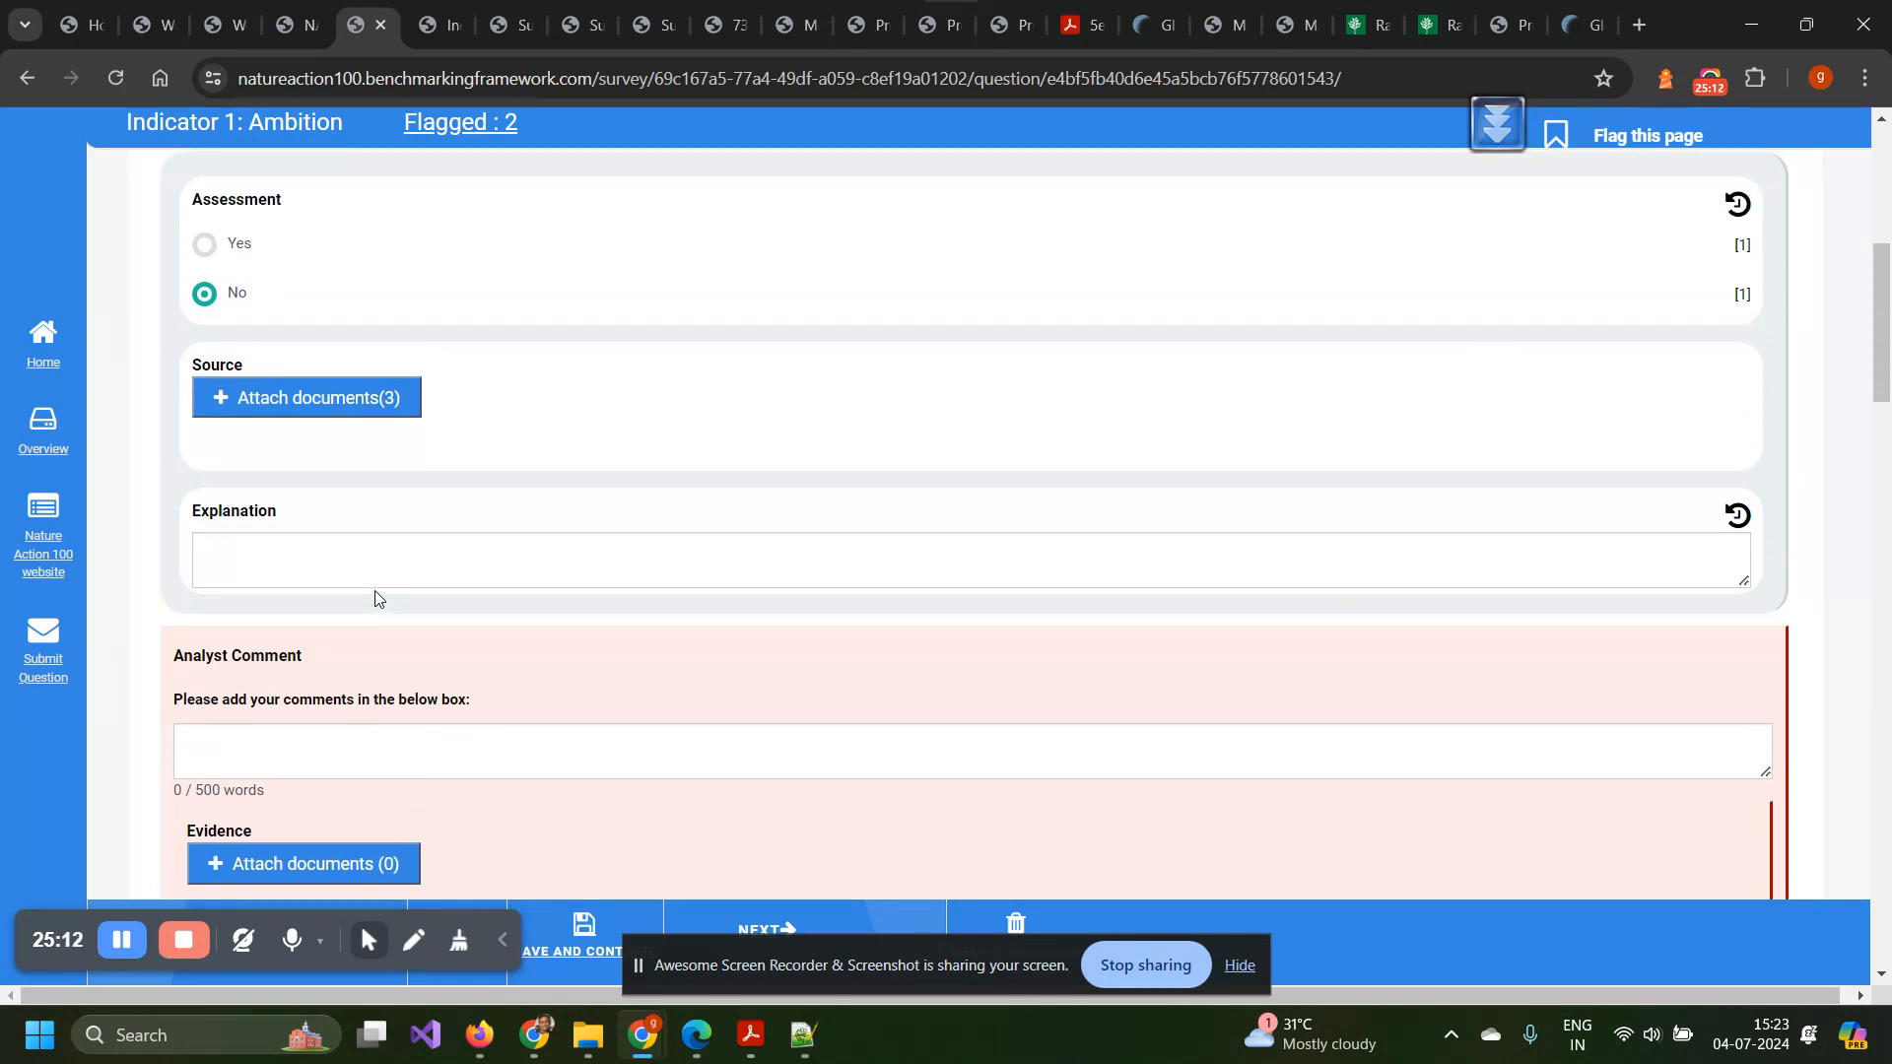
{"action": "scroll", "coordinate": [375, 596], "scroll_direction": "down", "scroll_amount": 2}
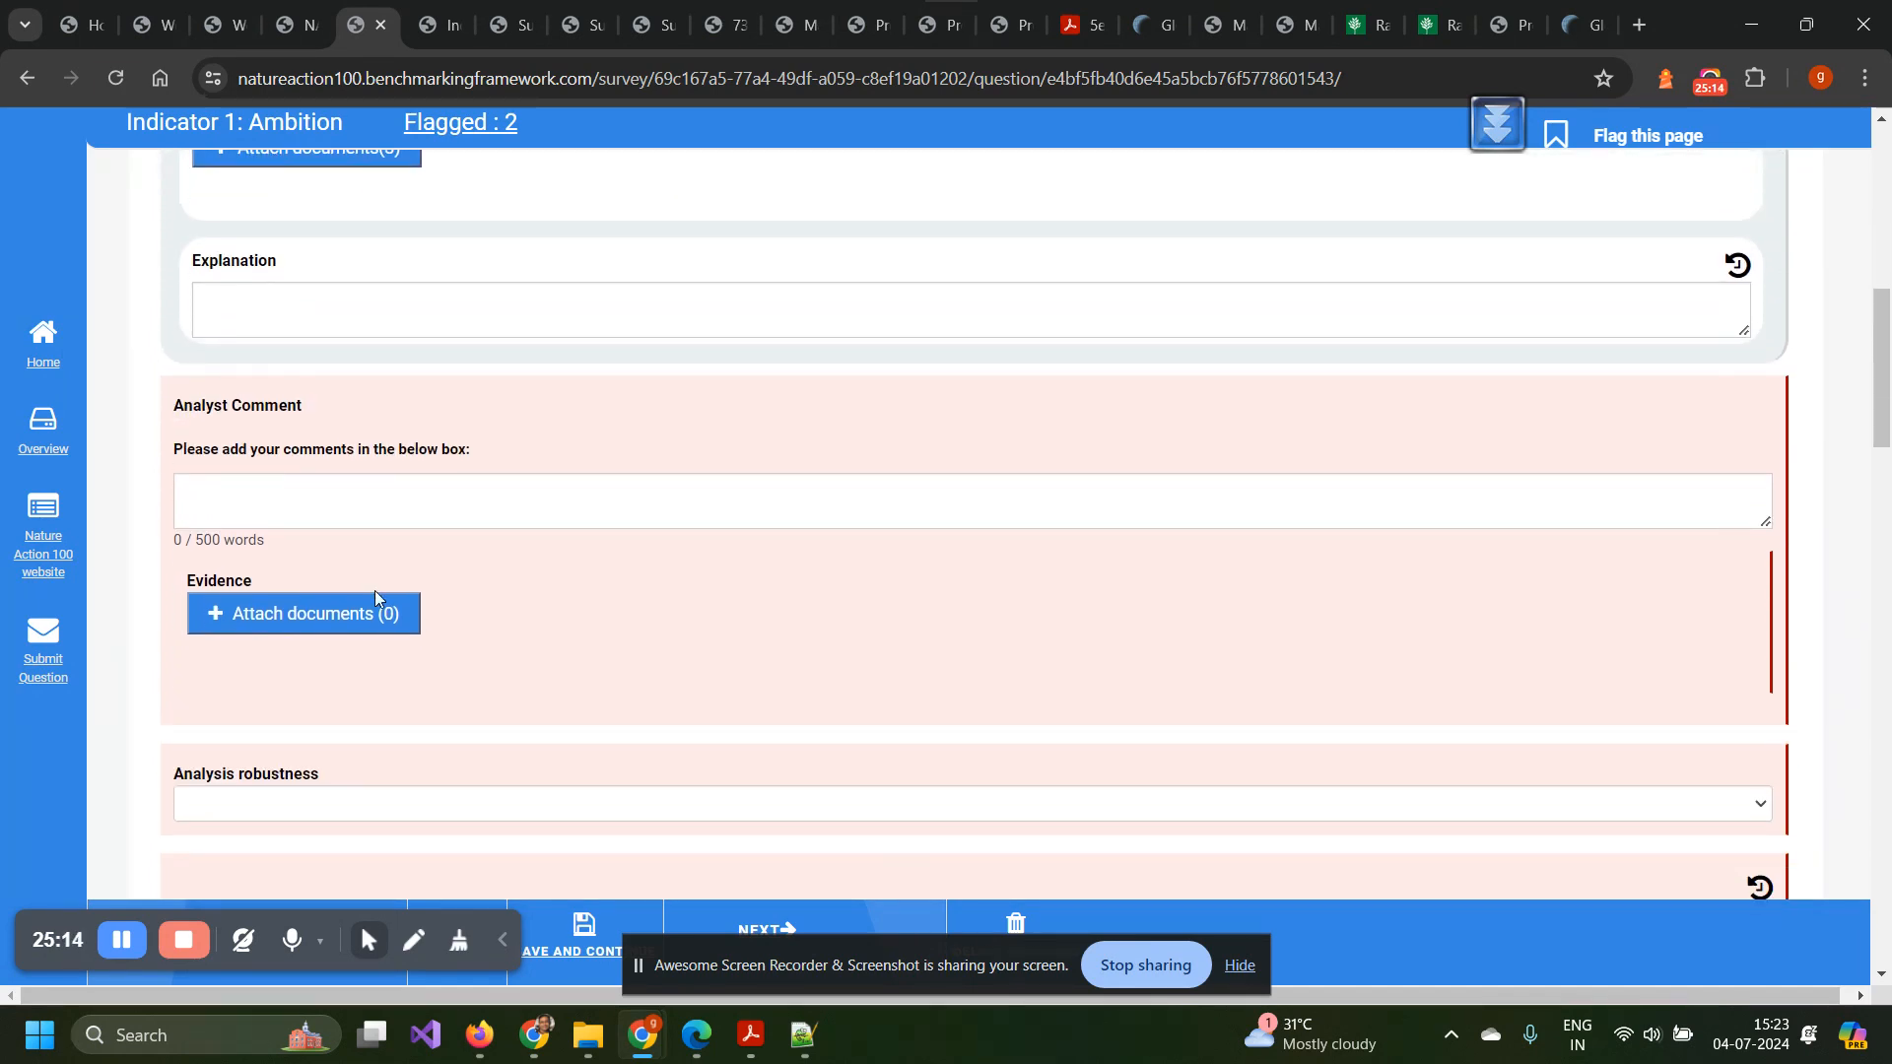
{"action": "scroll", "coordinate": [374, 595], "scroll_direction": "up", "scroll_amount": 4}
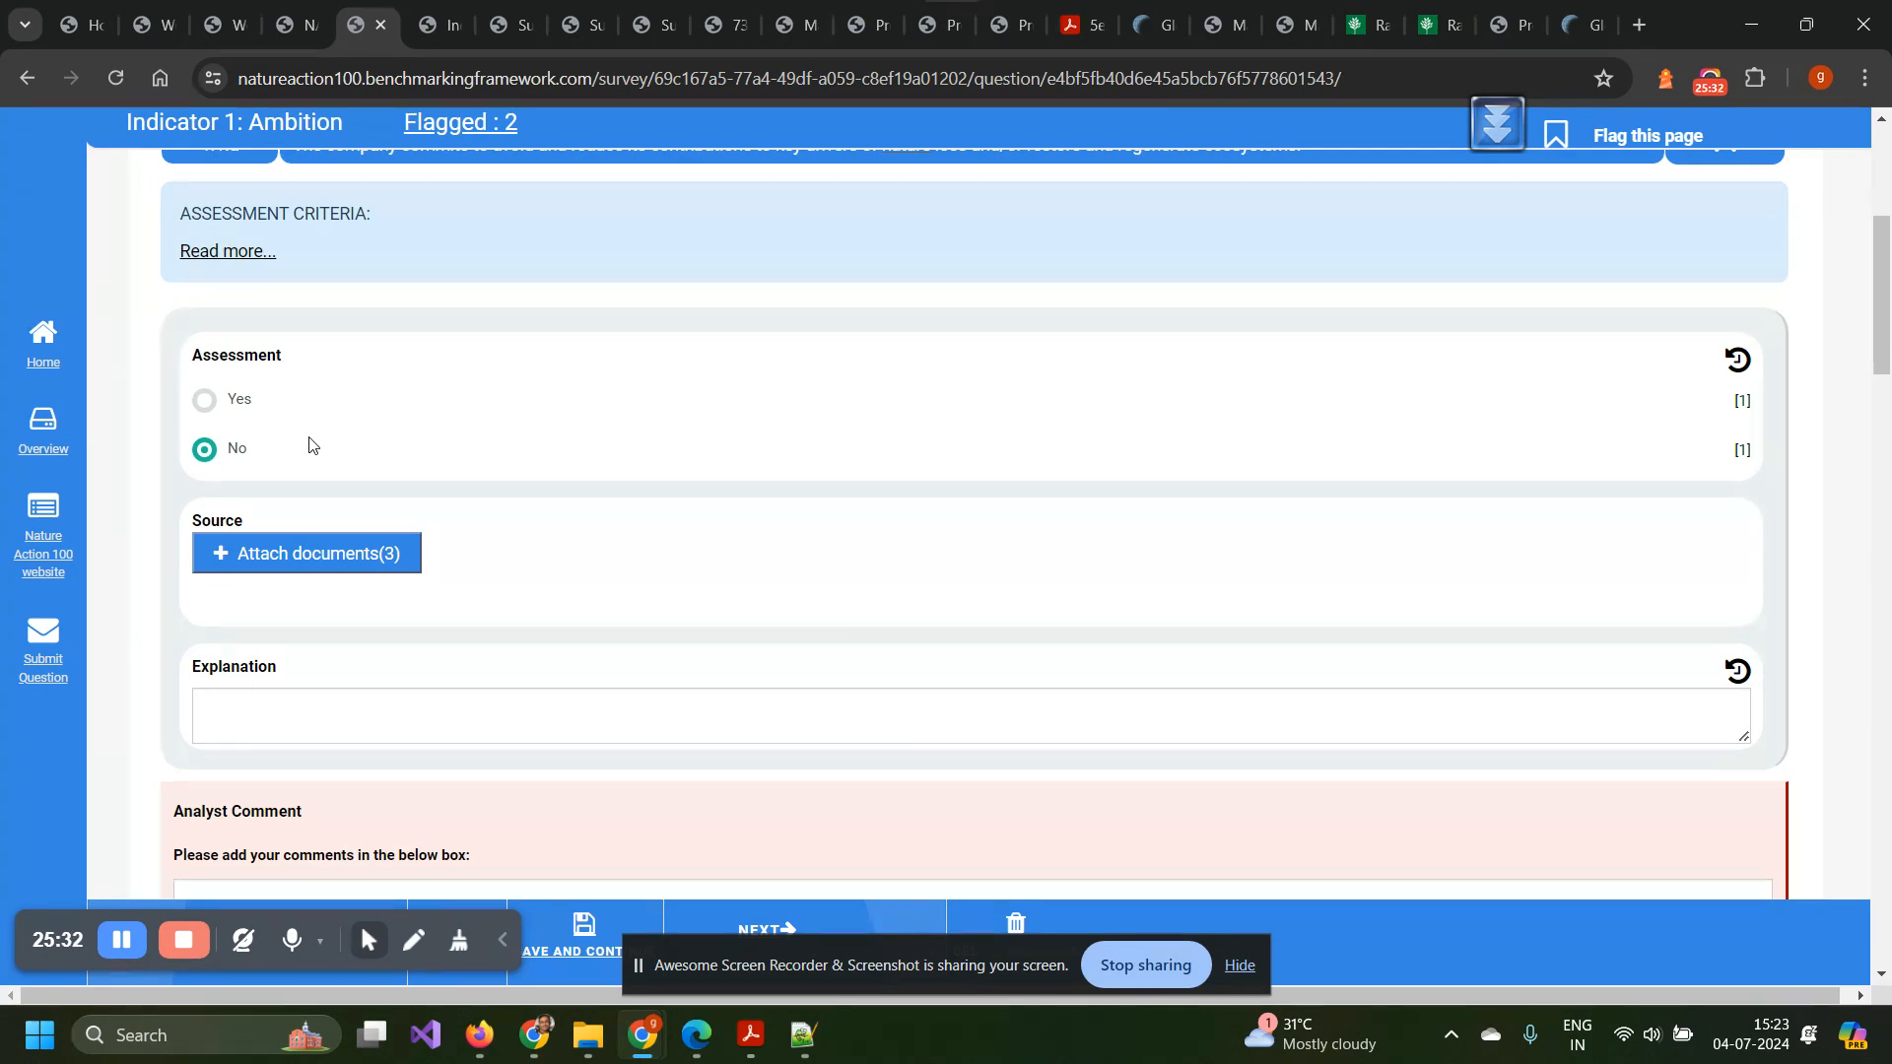
Bring up the 1.1.a statement, then show the same survey page in the Edge window.
{"action": "scroll", "coordinate": [309, 444], "scroll_direction": "up", "scroll_amount": 1}
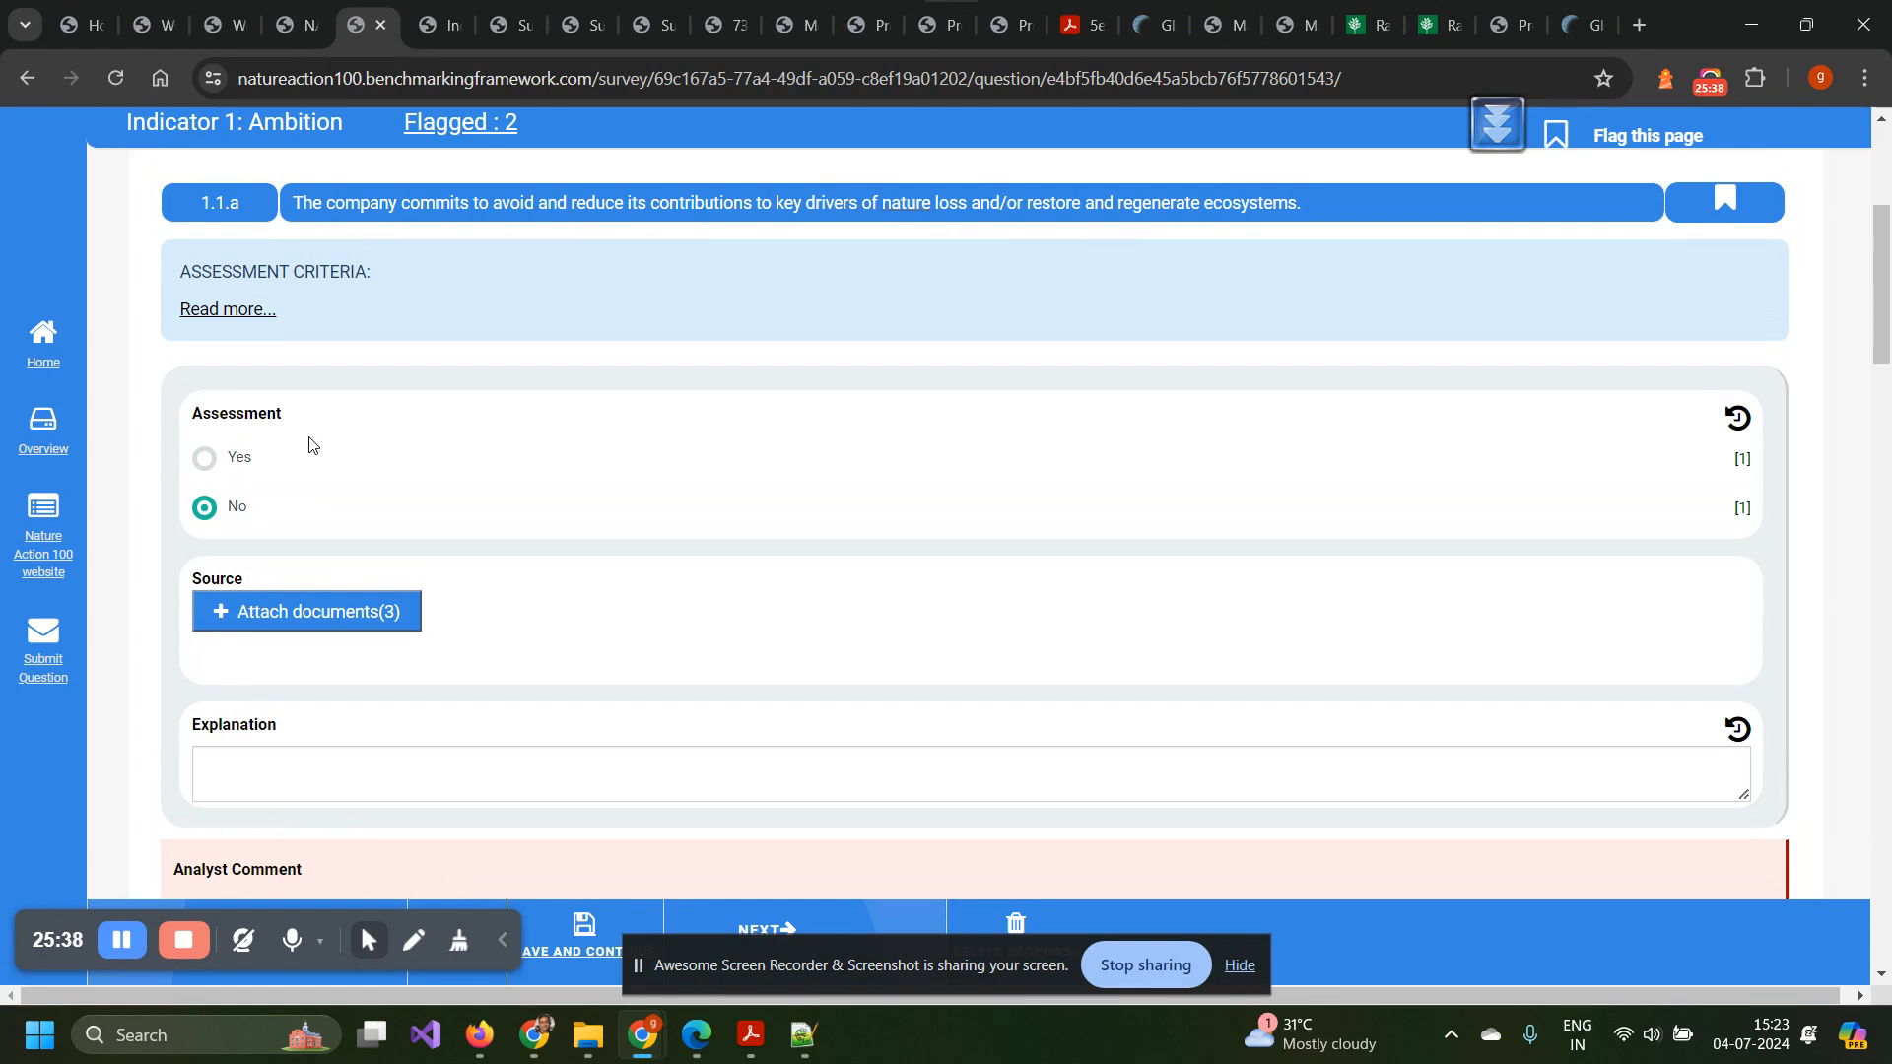
{"action": "scroll", "coordinate": [310, 444], "scroll_direction": "down", "scroll_amount": 1}
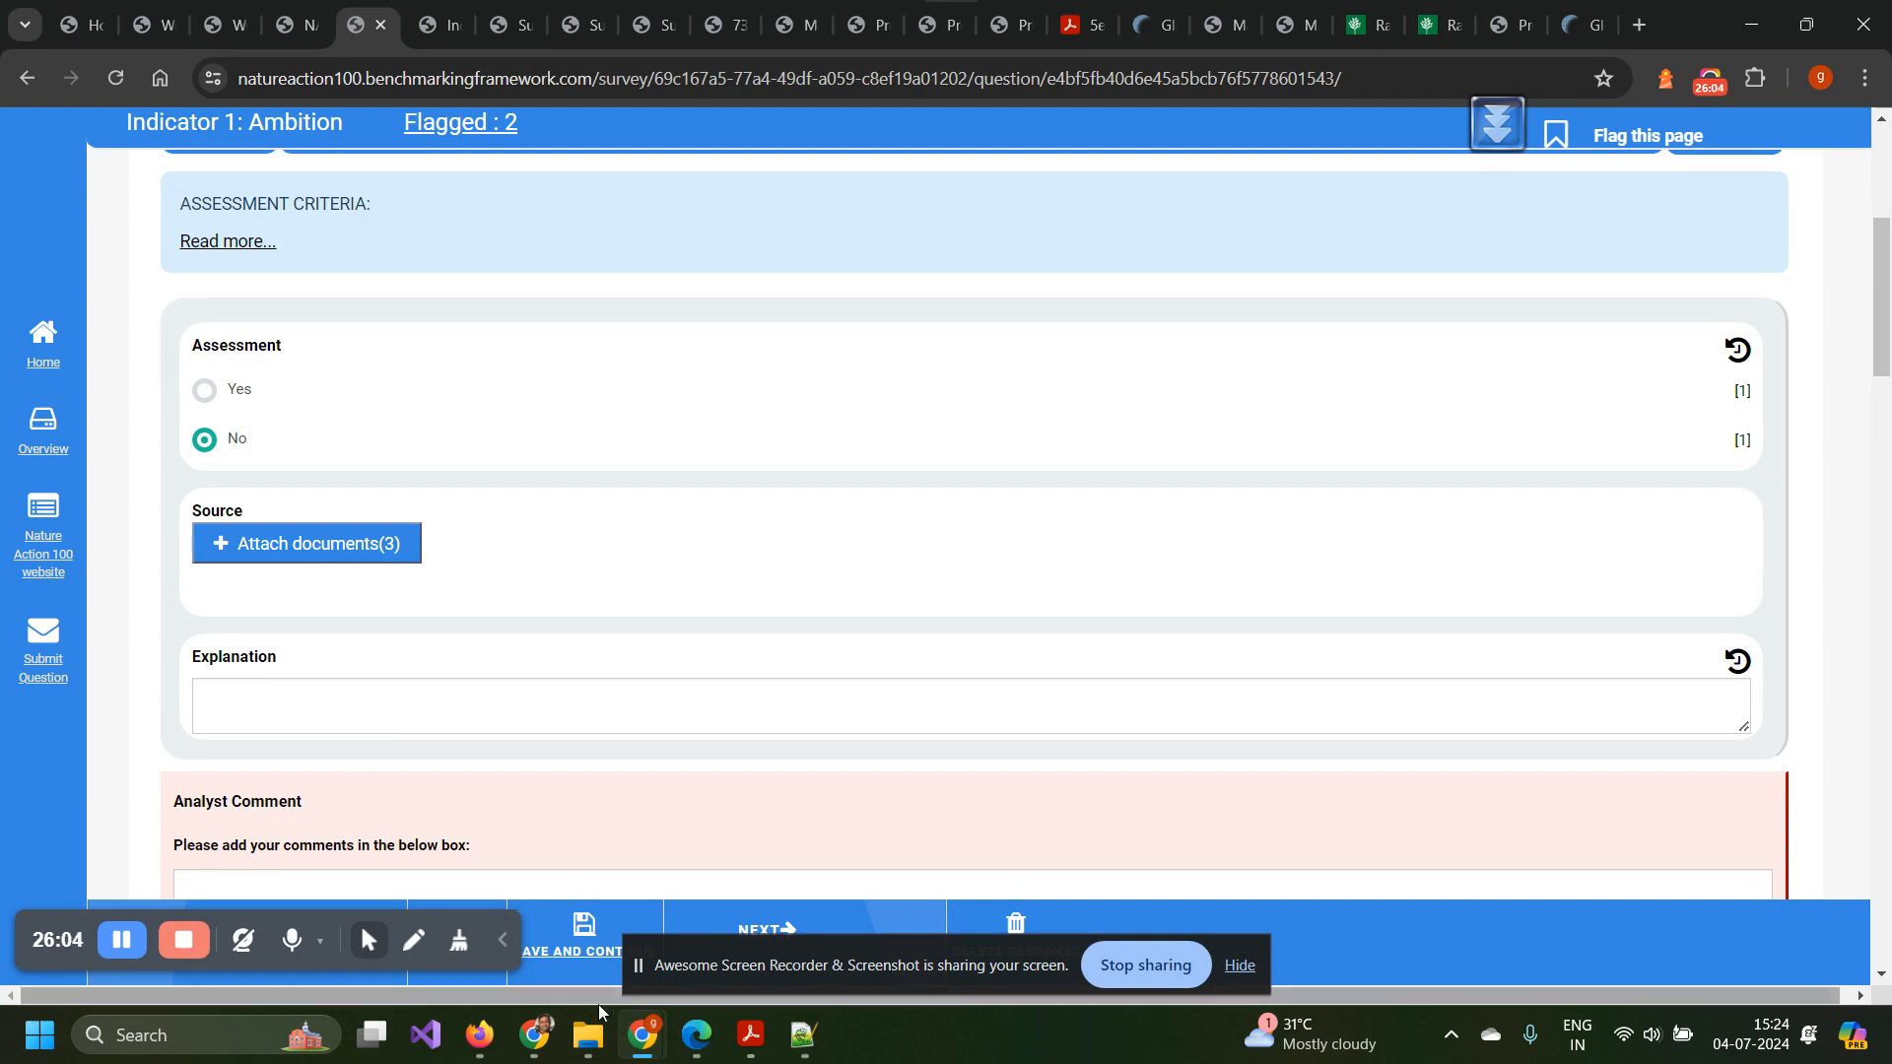
{"action": "left_click", "coordinate": [677, 1051]}
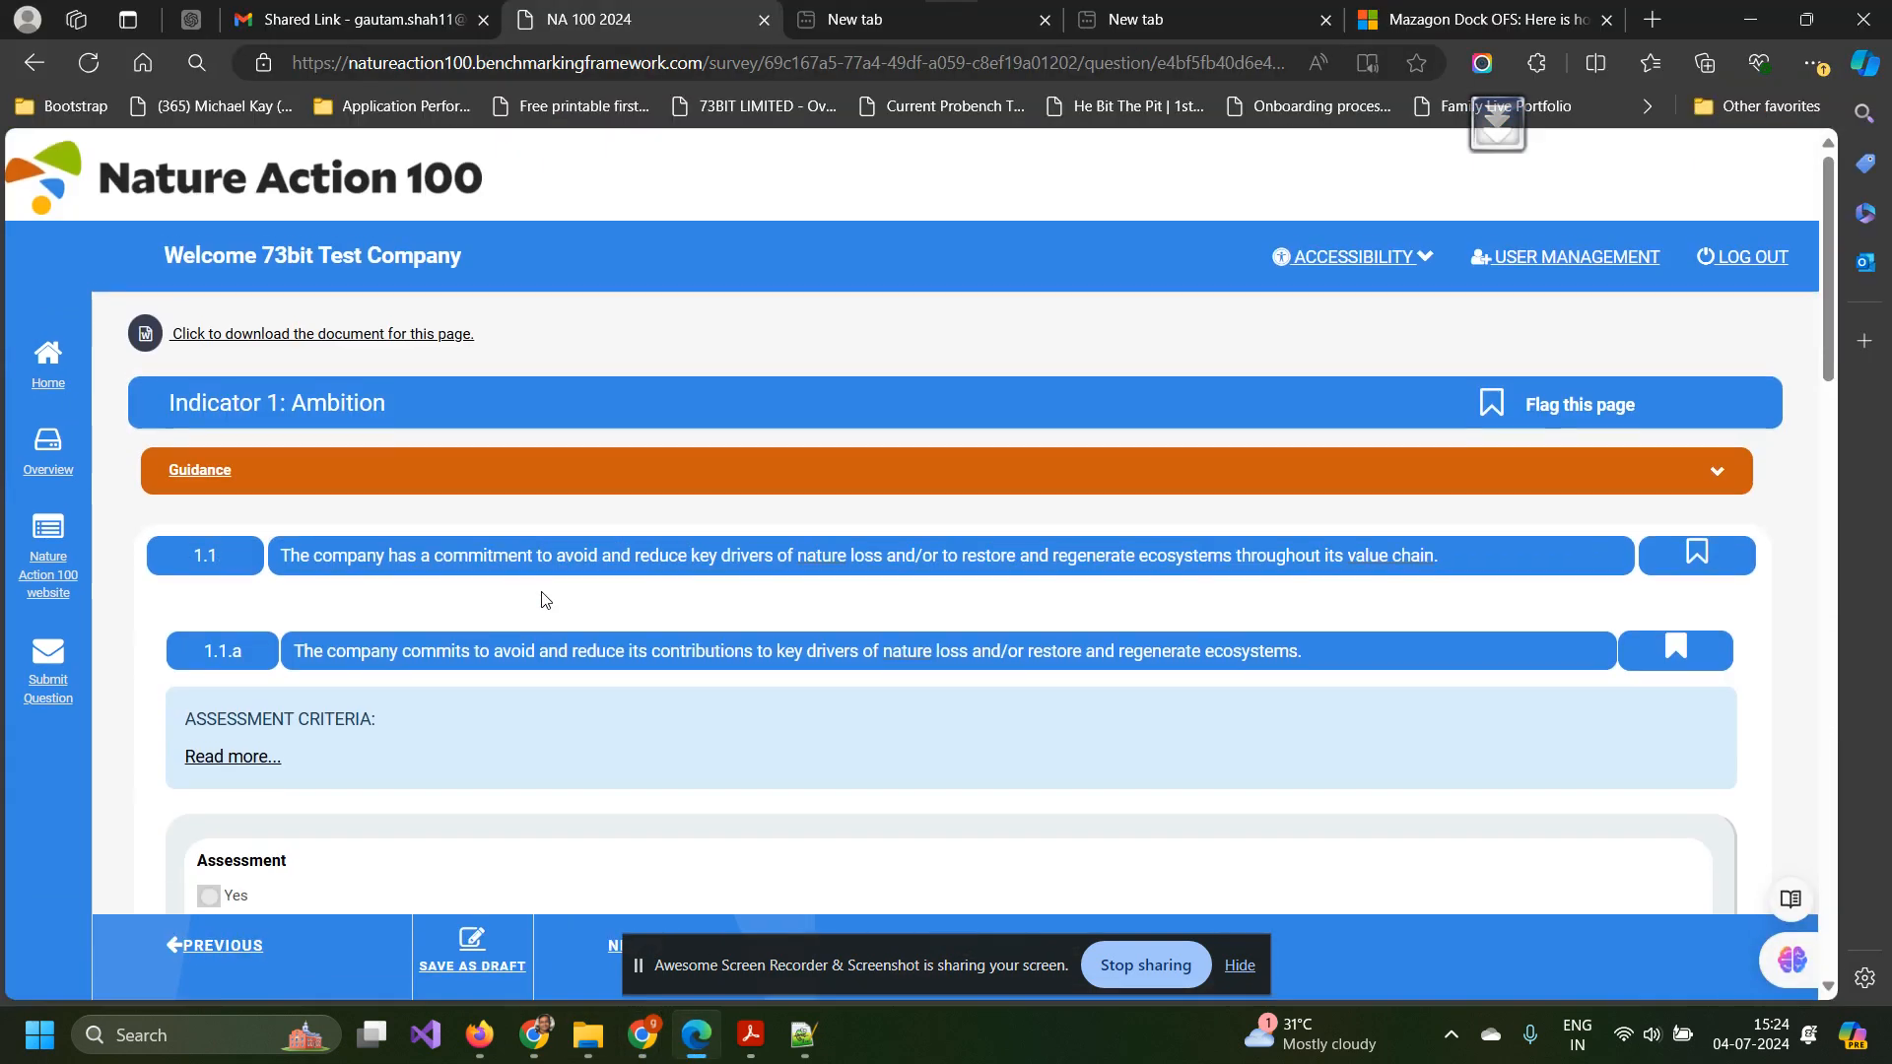
{"action": "scroll", "coordinate": [542, 600], "scroll_direction": "down", "scroll_amount": 2}
{"action": "scroll", "coordinate": [542, 599], "scroll_direction": "up", "scroll_amount": 3}
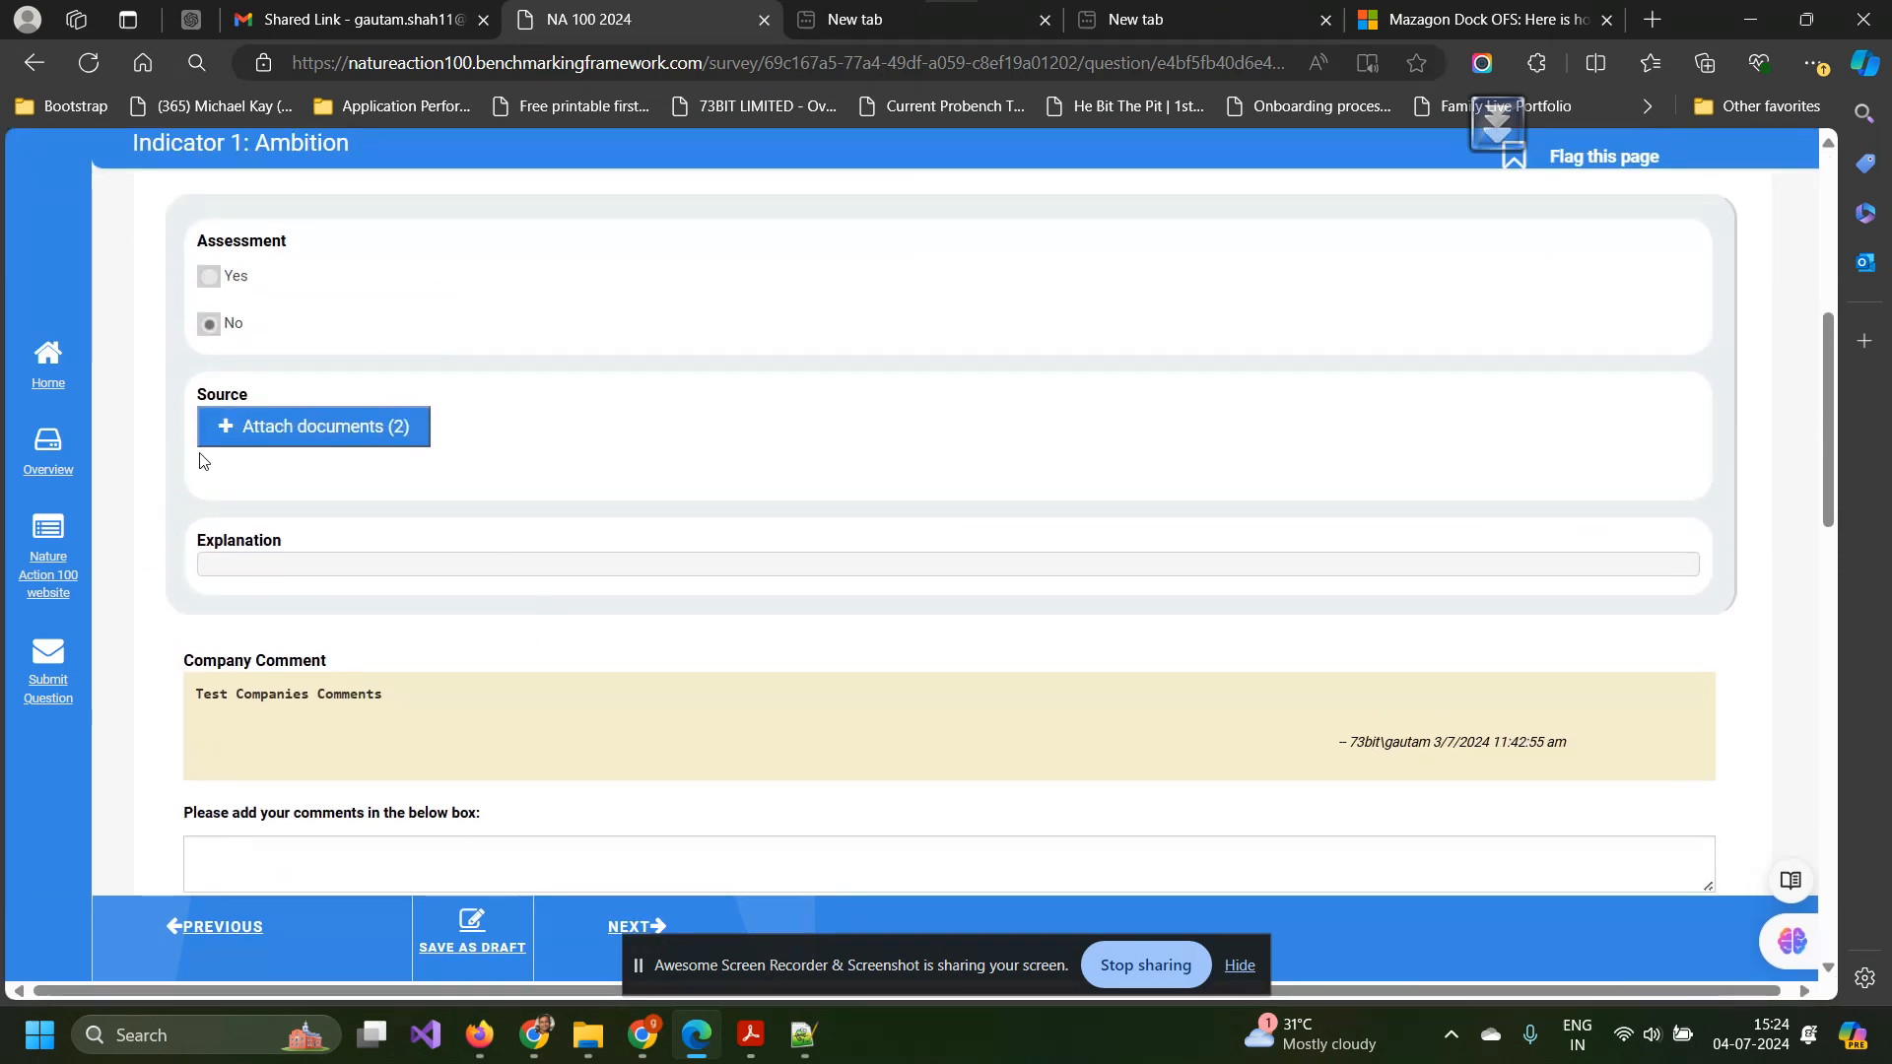
{"action": "scroll", "coordinate": [200, 458], "scroll_direction": "up", "scroll_amount": 3}
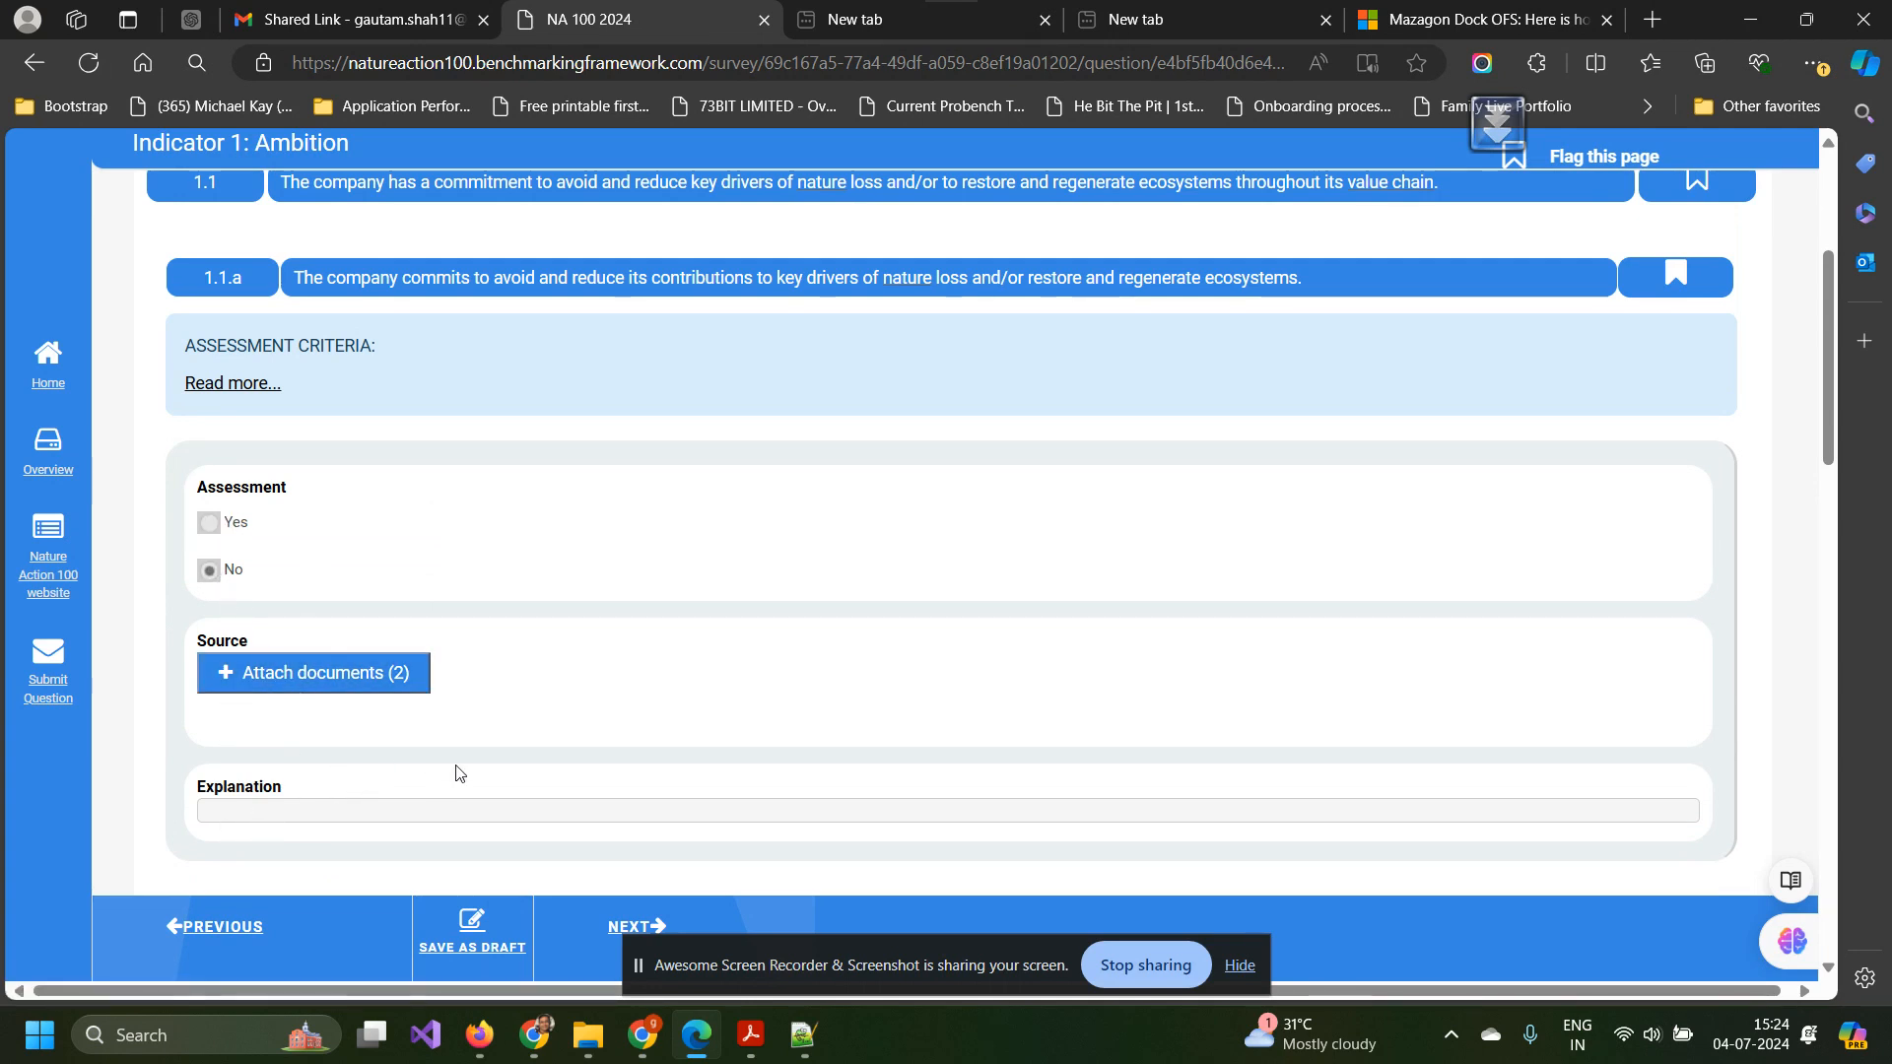
{"action": "left_click", "coordinate": [396, 678]}
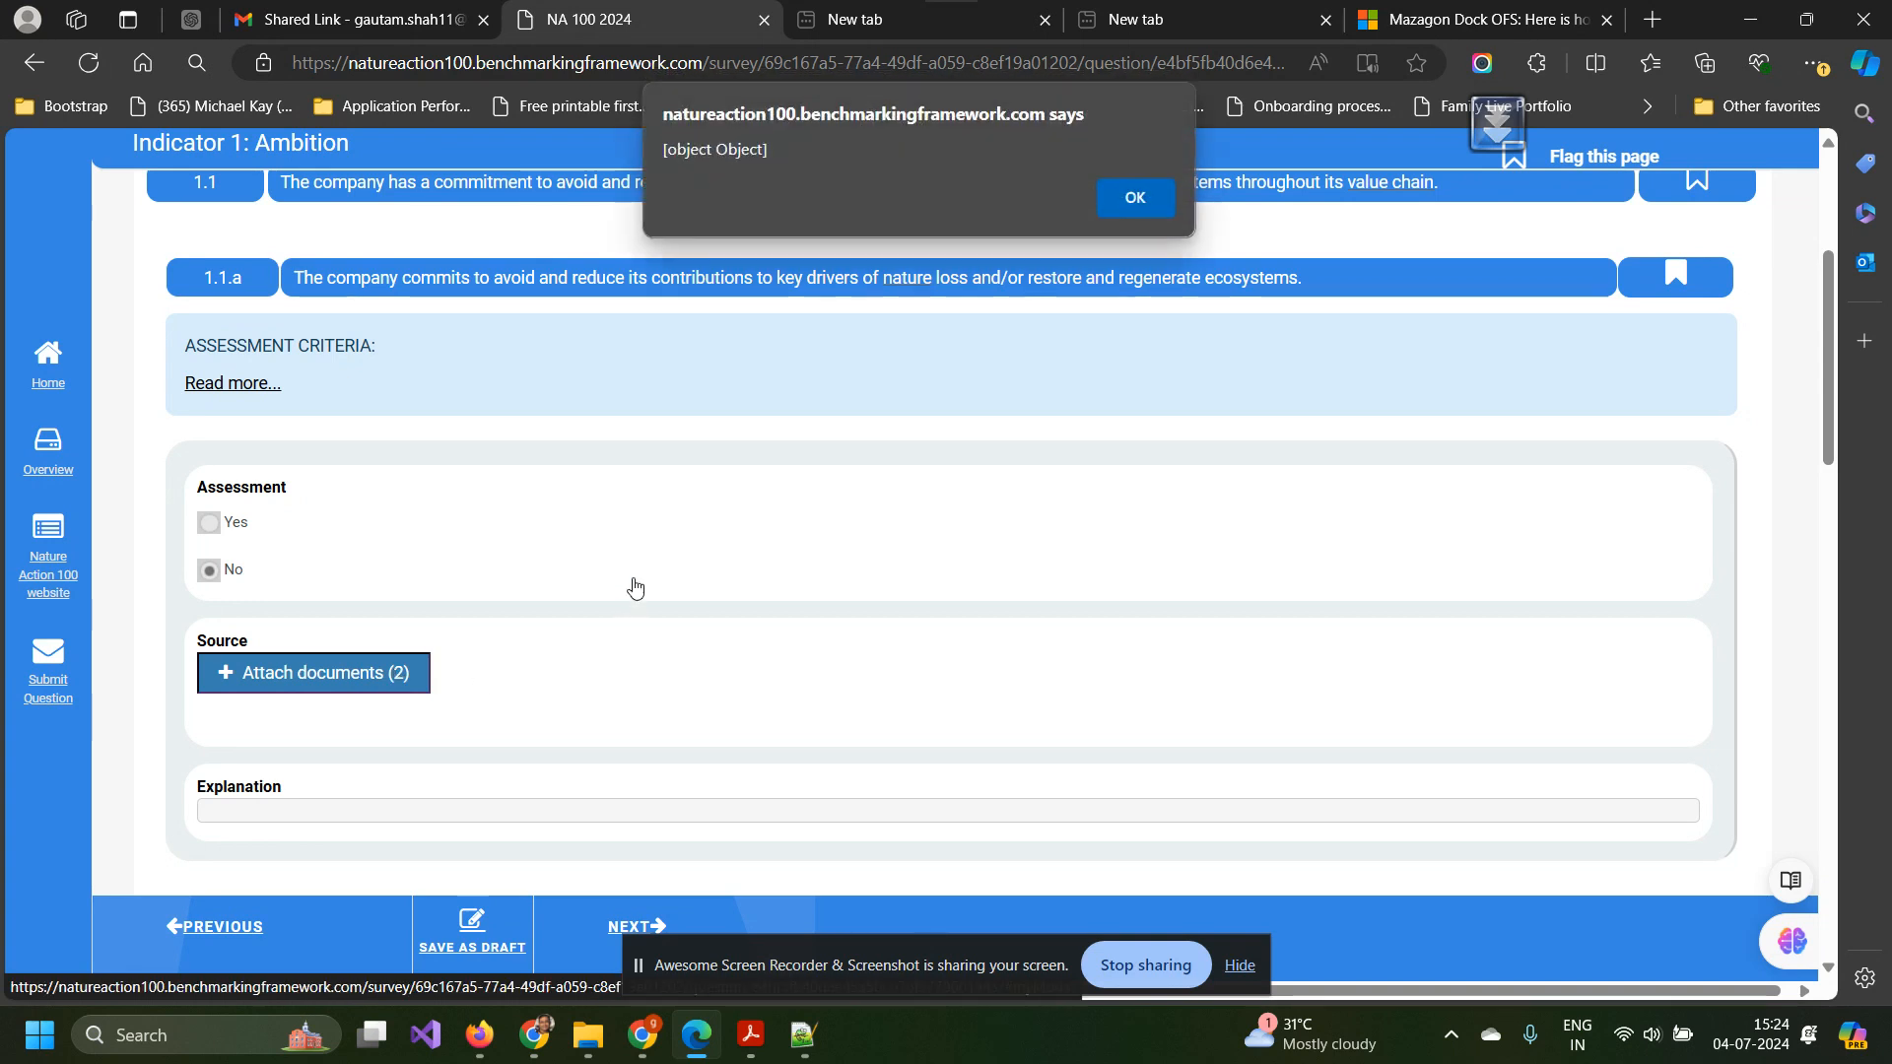
{"action": "left_click", "coordinate": [1145, 199]}
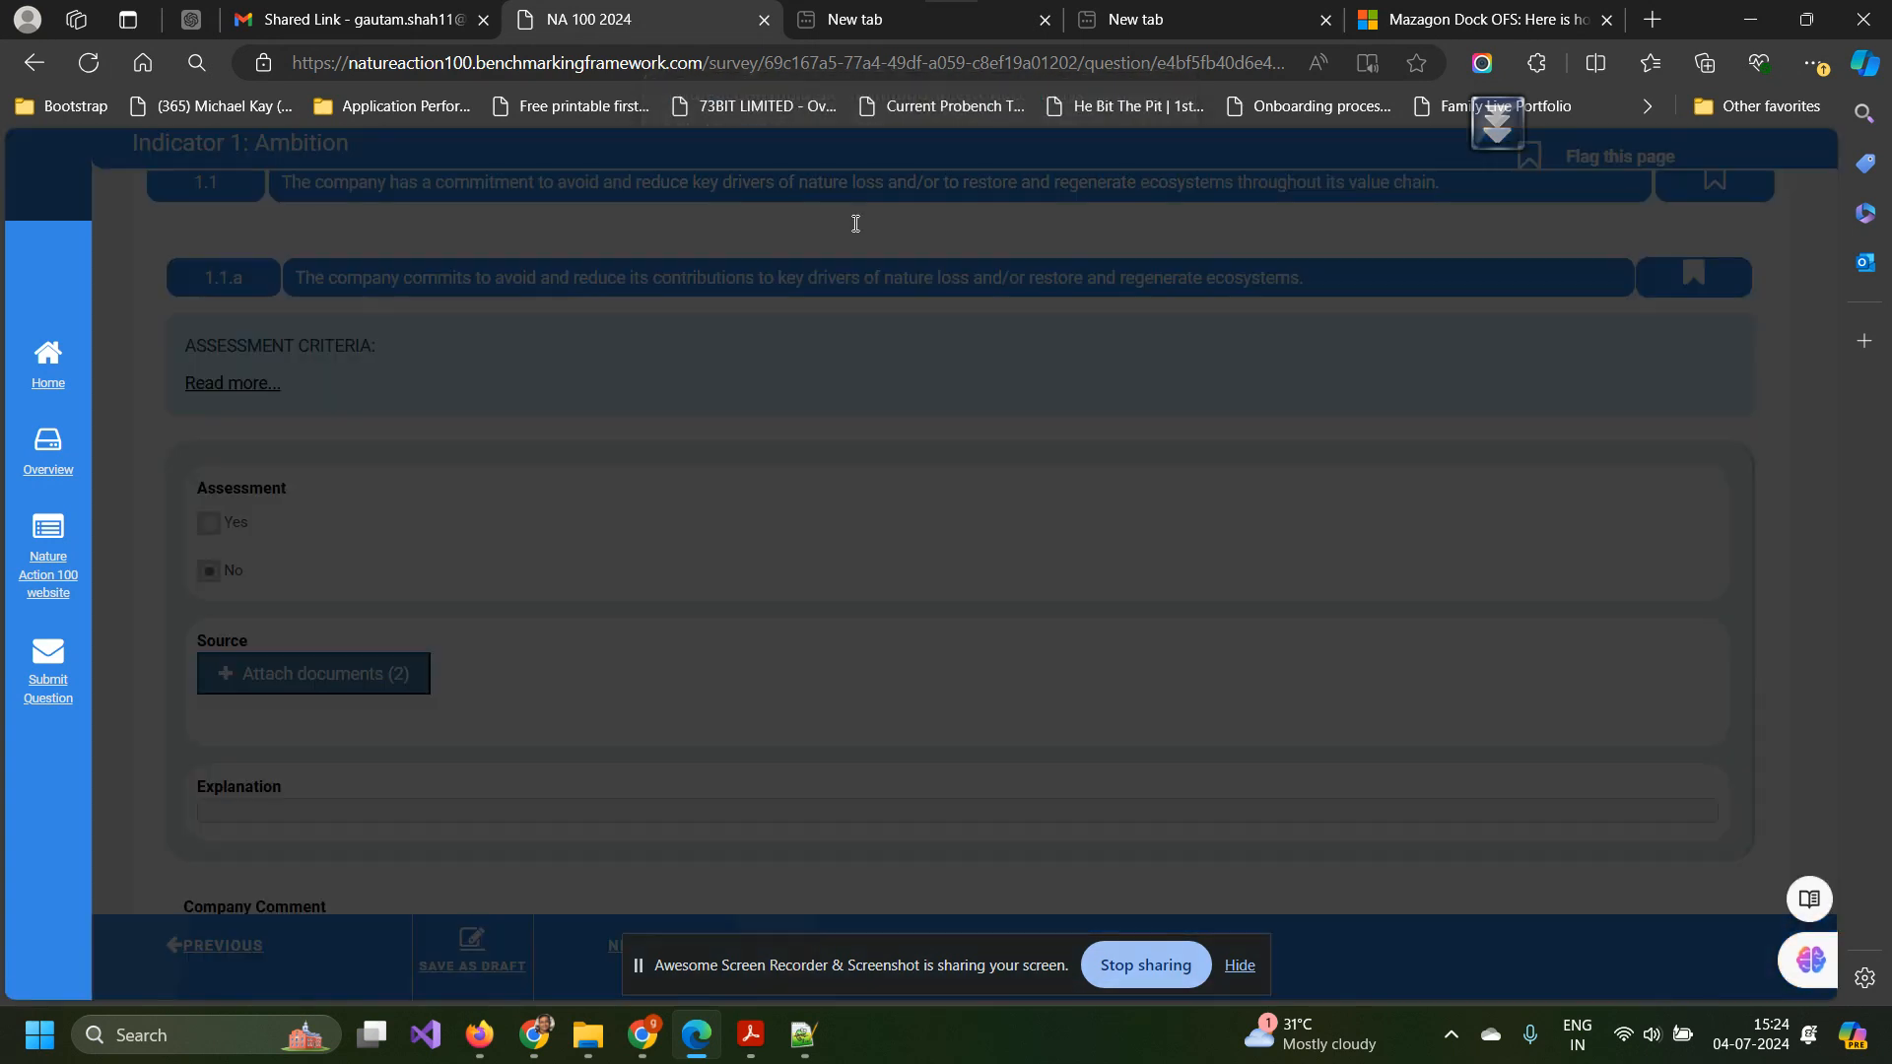
{"action": "left_click", "coordinate": [1535, 195]}
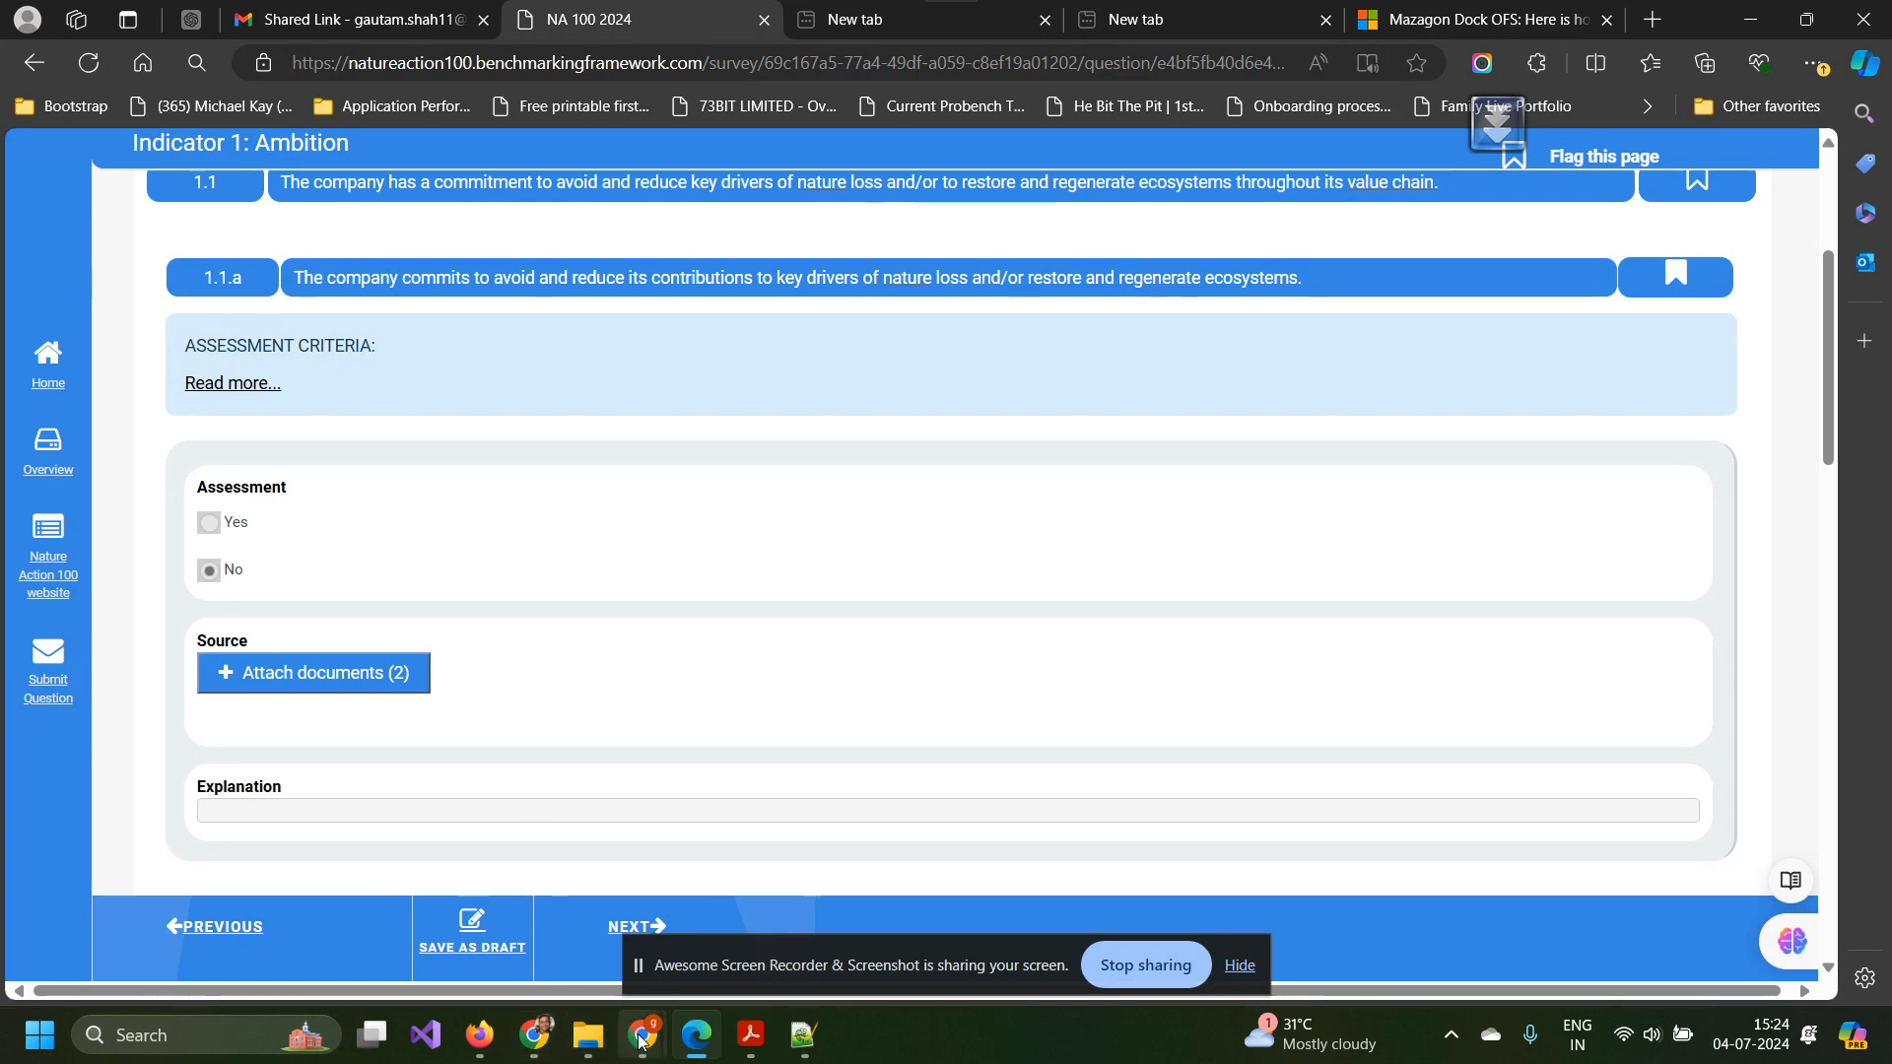
Open the Response History for 1.1.a's Assessment, listing earlier Yes and No answers with save dates.
{"action": "mouse_move", "coordinate": [642, 1034]}
{"action": "left_click", "coordinate": [457, 944]}
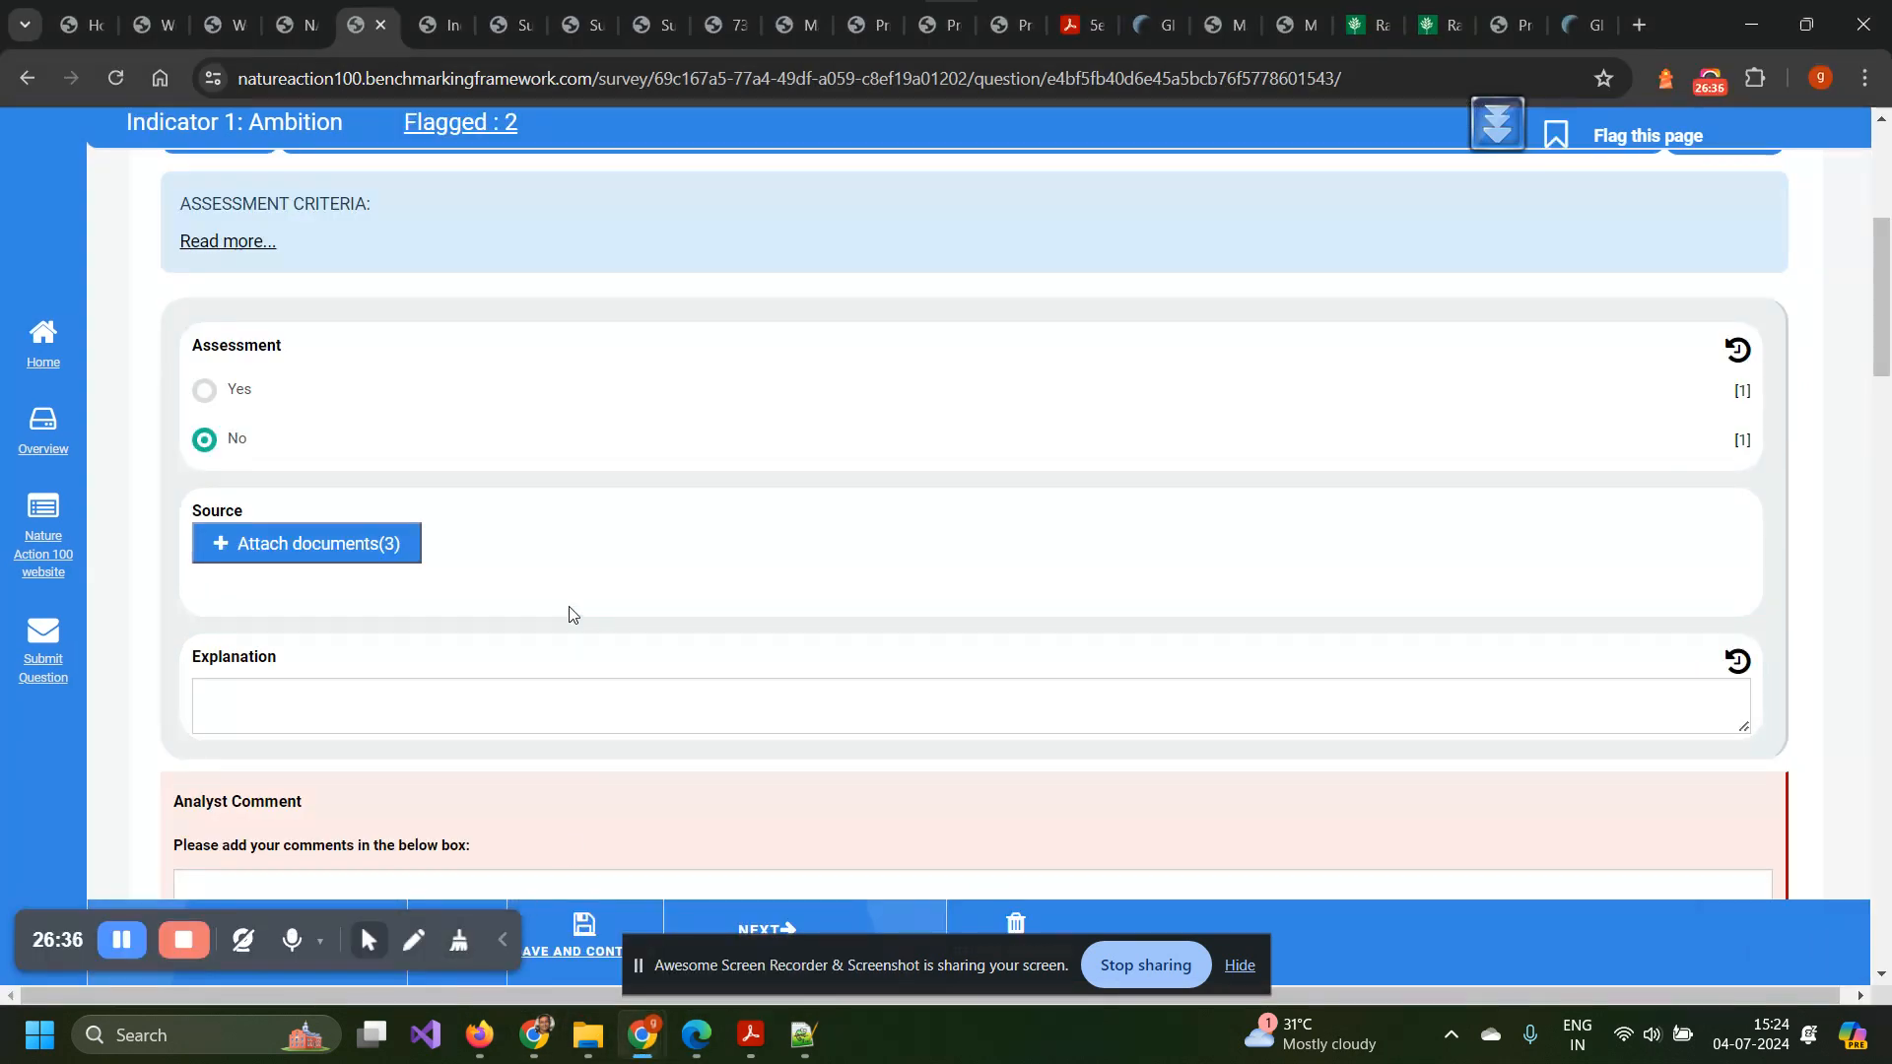
{"action": "scroll", "coordinate": [538, 552], "scroll_direction": "down", "scroll_amount": 3}
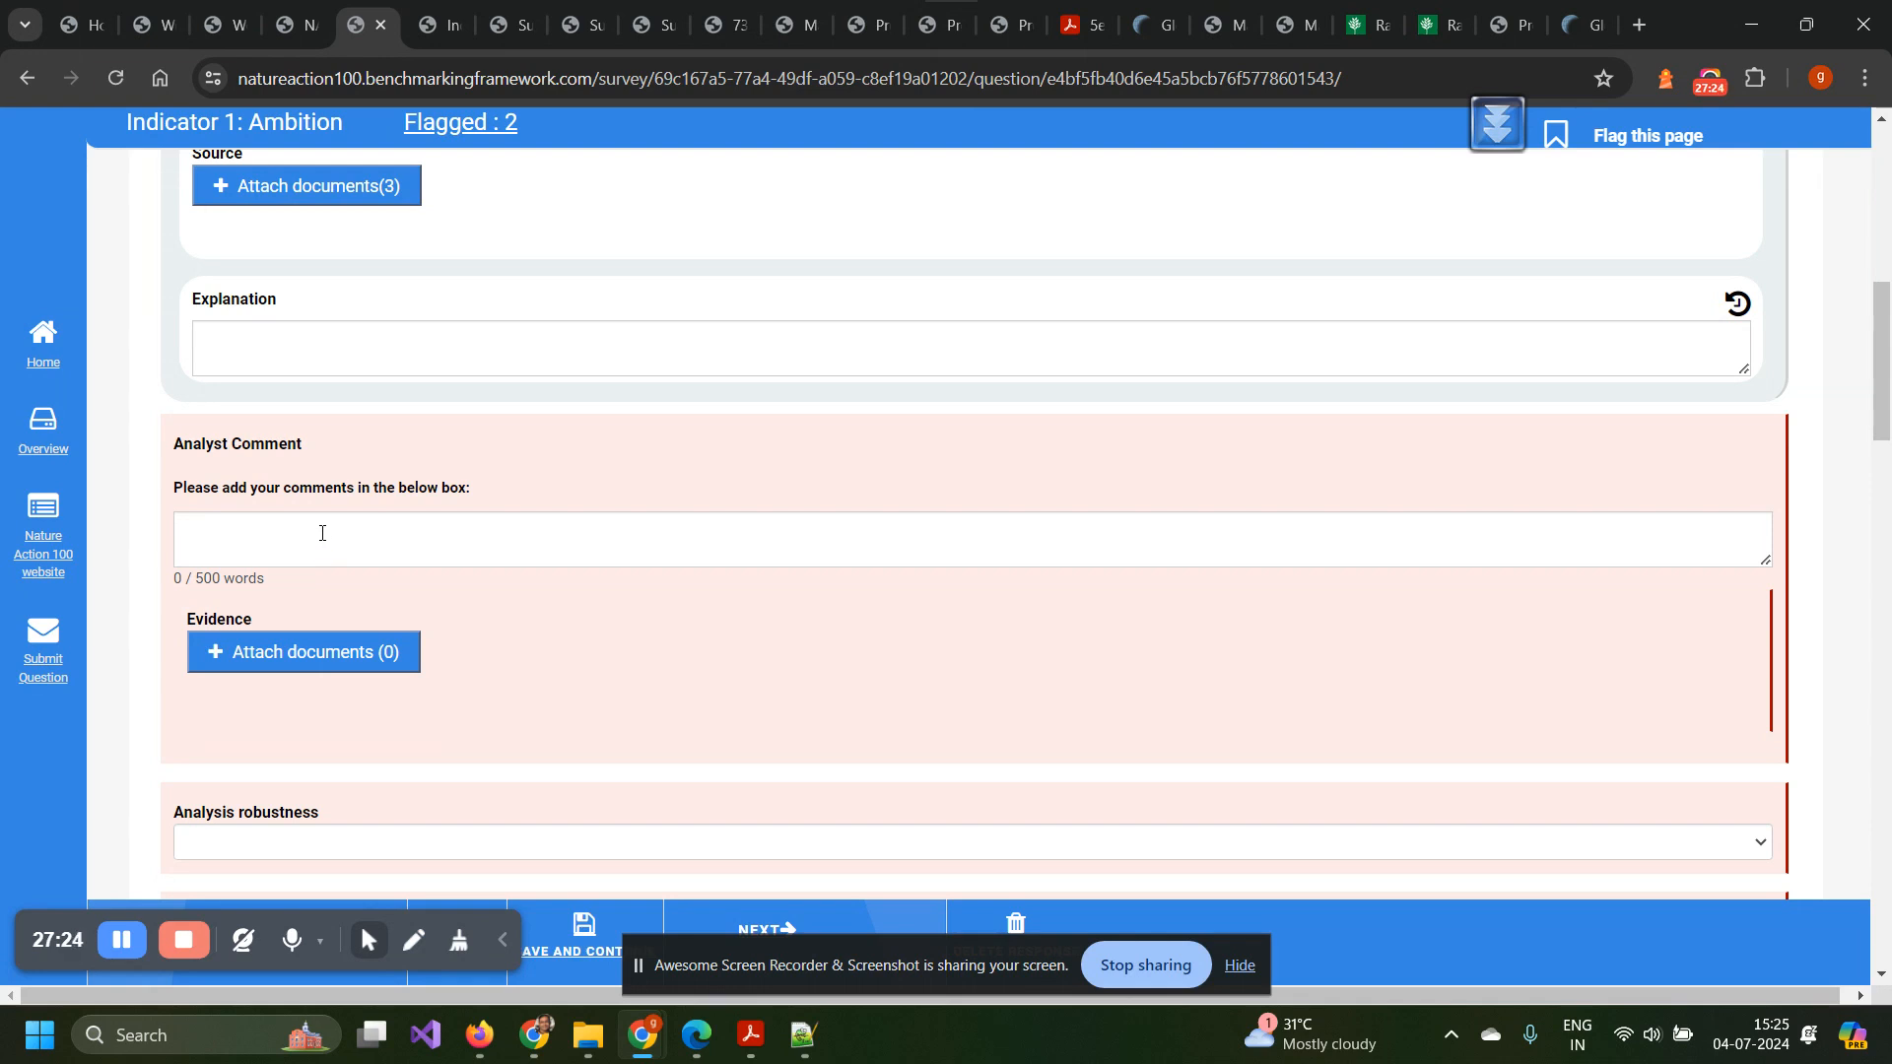
{"action": "scroll", "coordinate": [323, 542], "scroll_direction": "down", "scroll_amount": 2}
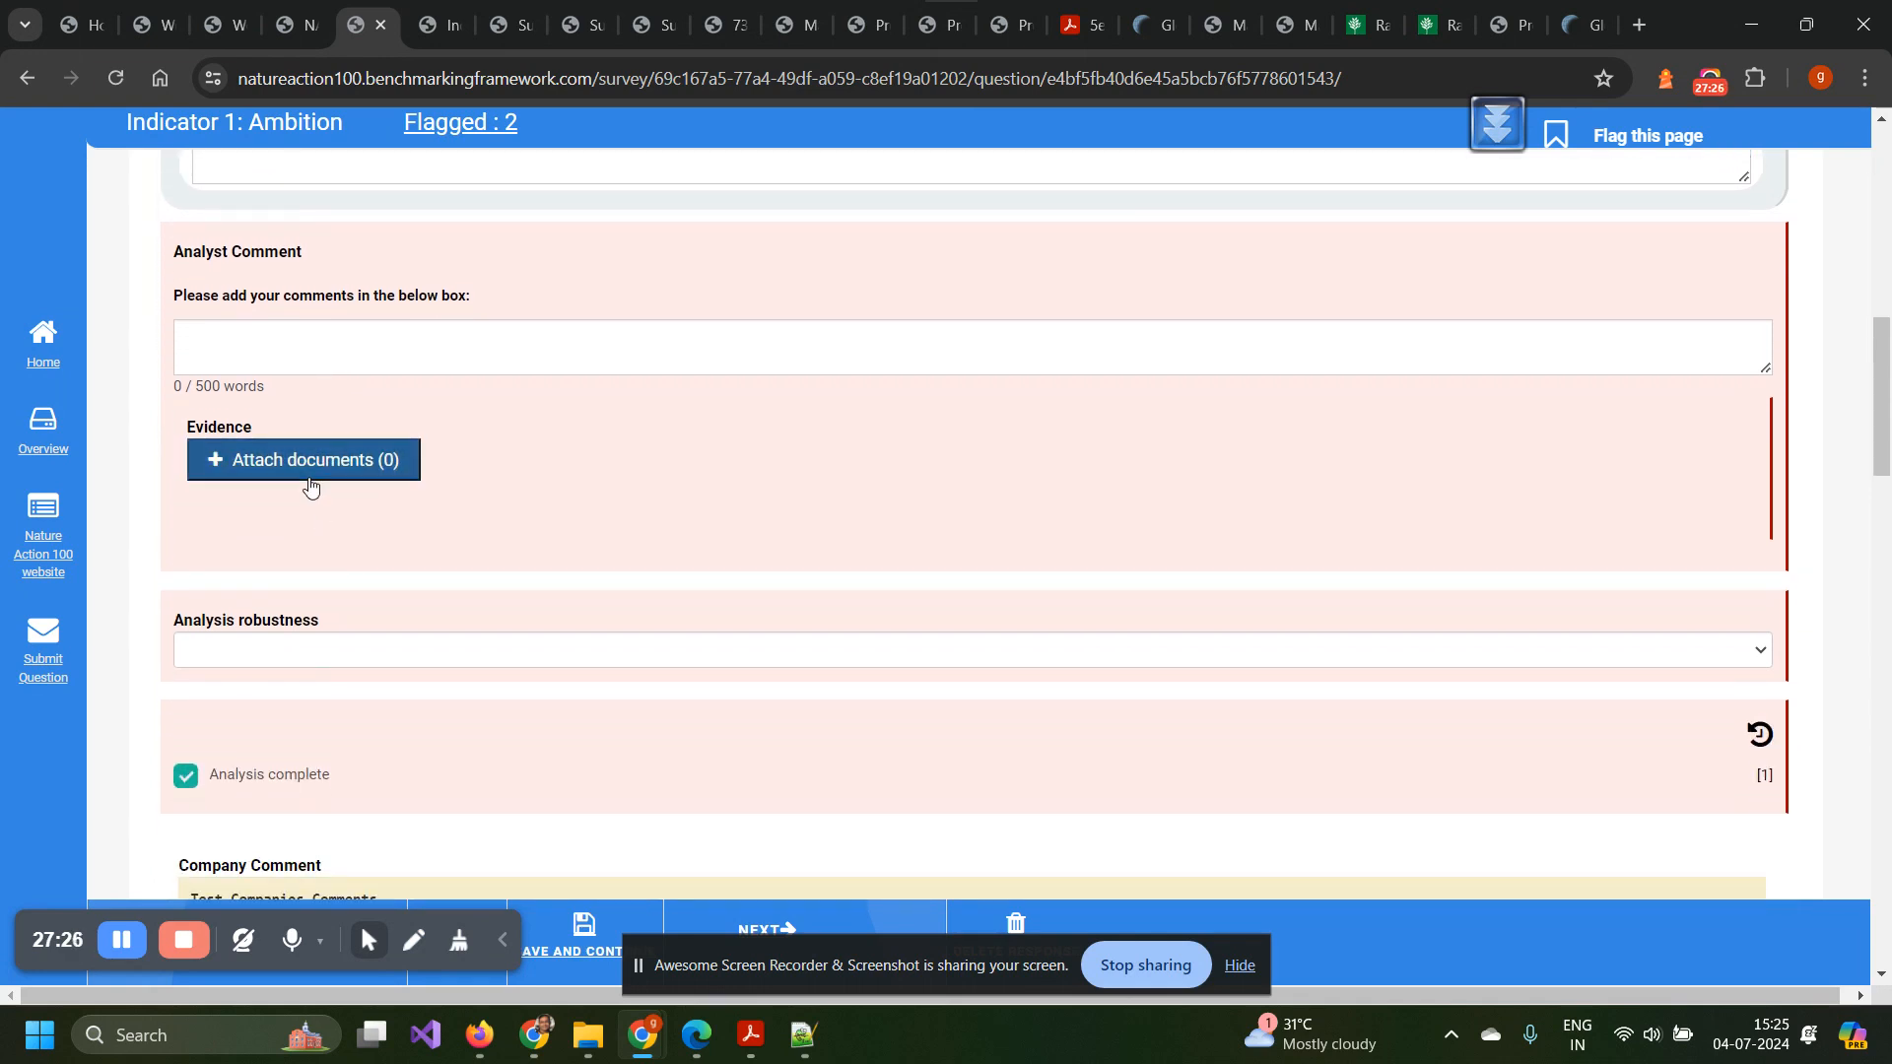
{"action": "scroll", "coordinate": [309, 483], "scroll_direction": "down", "scroll_amount": 1}
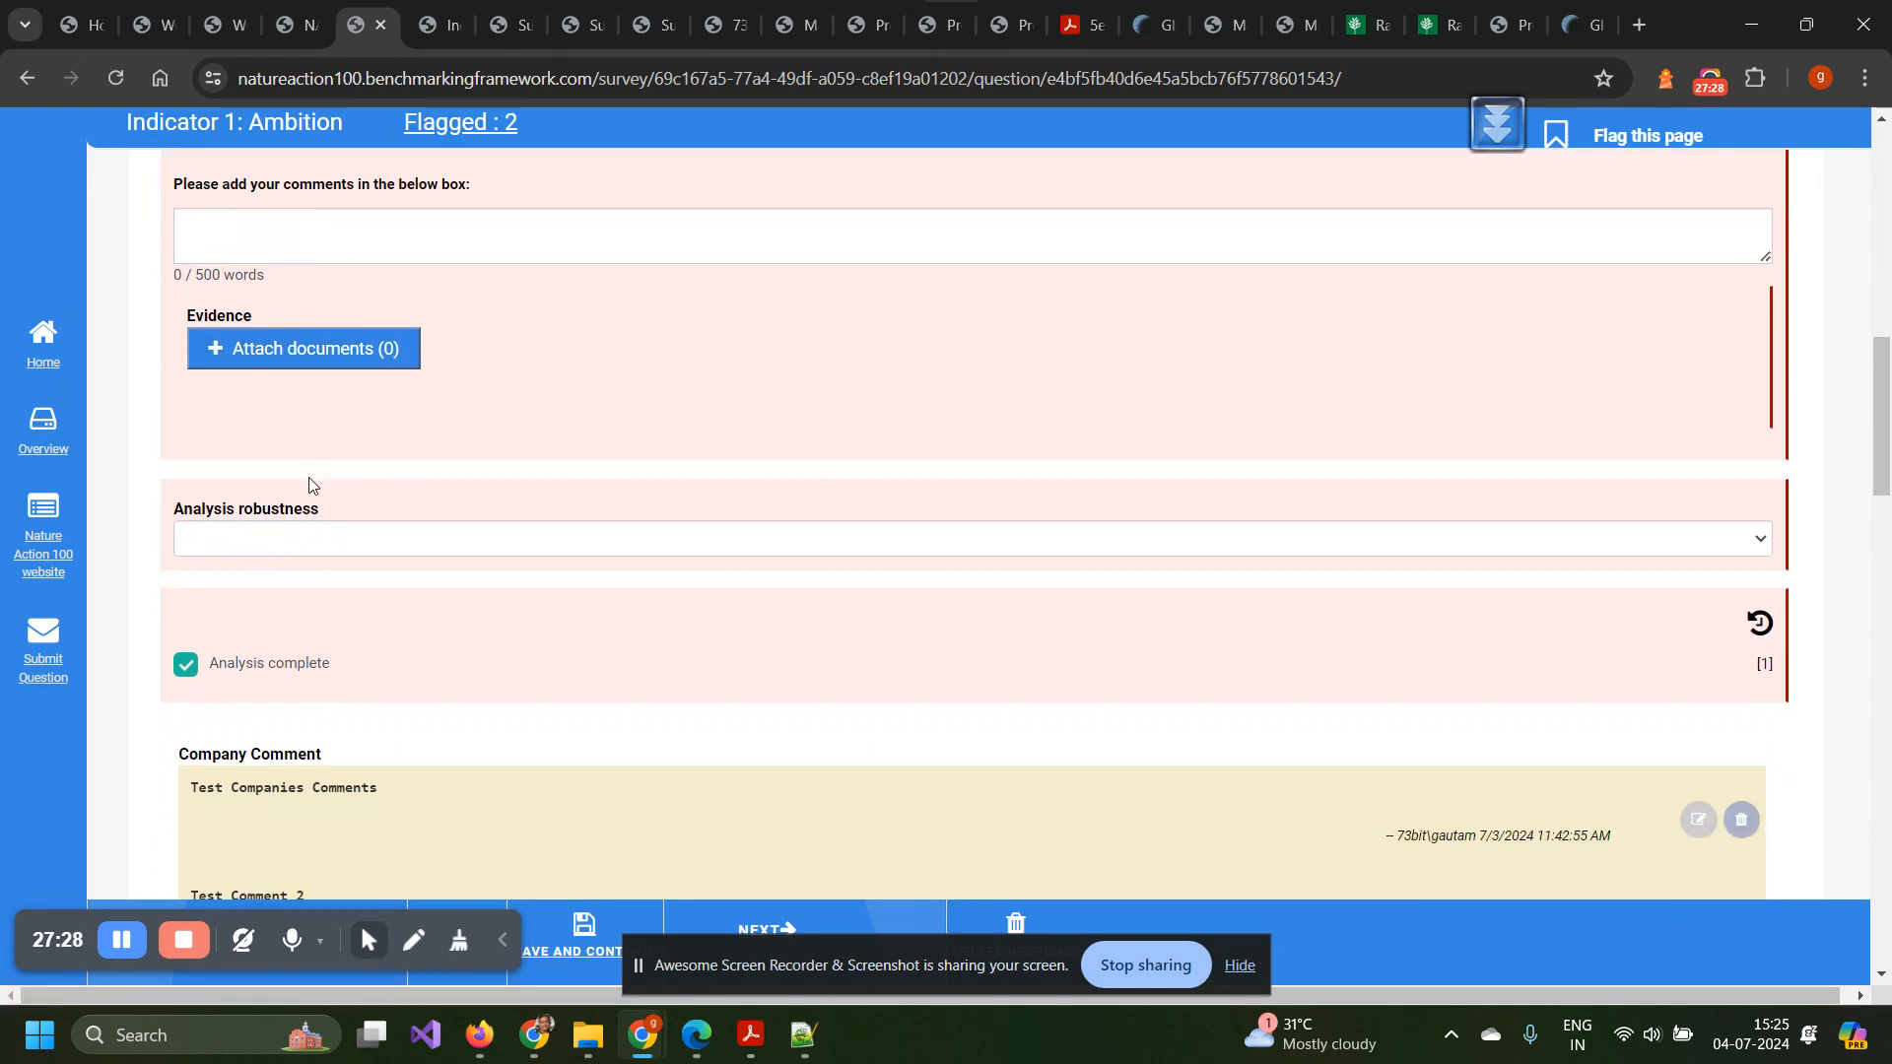
{"action": "scroll", "coordinate": [310, 481], "scroll_direction": "up", "scroll_amount": 11}
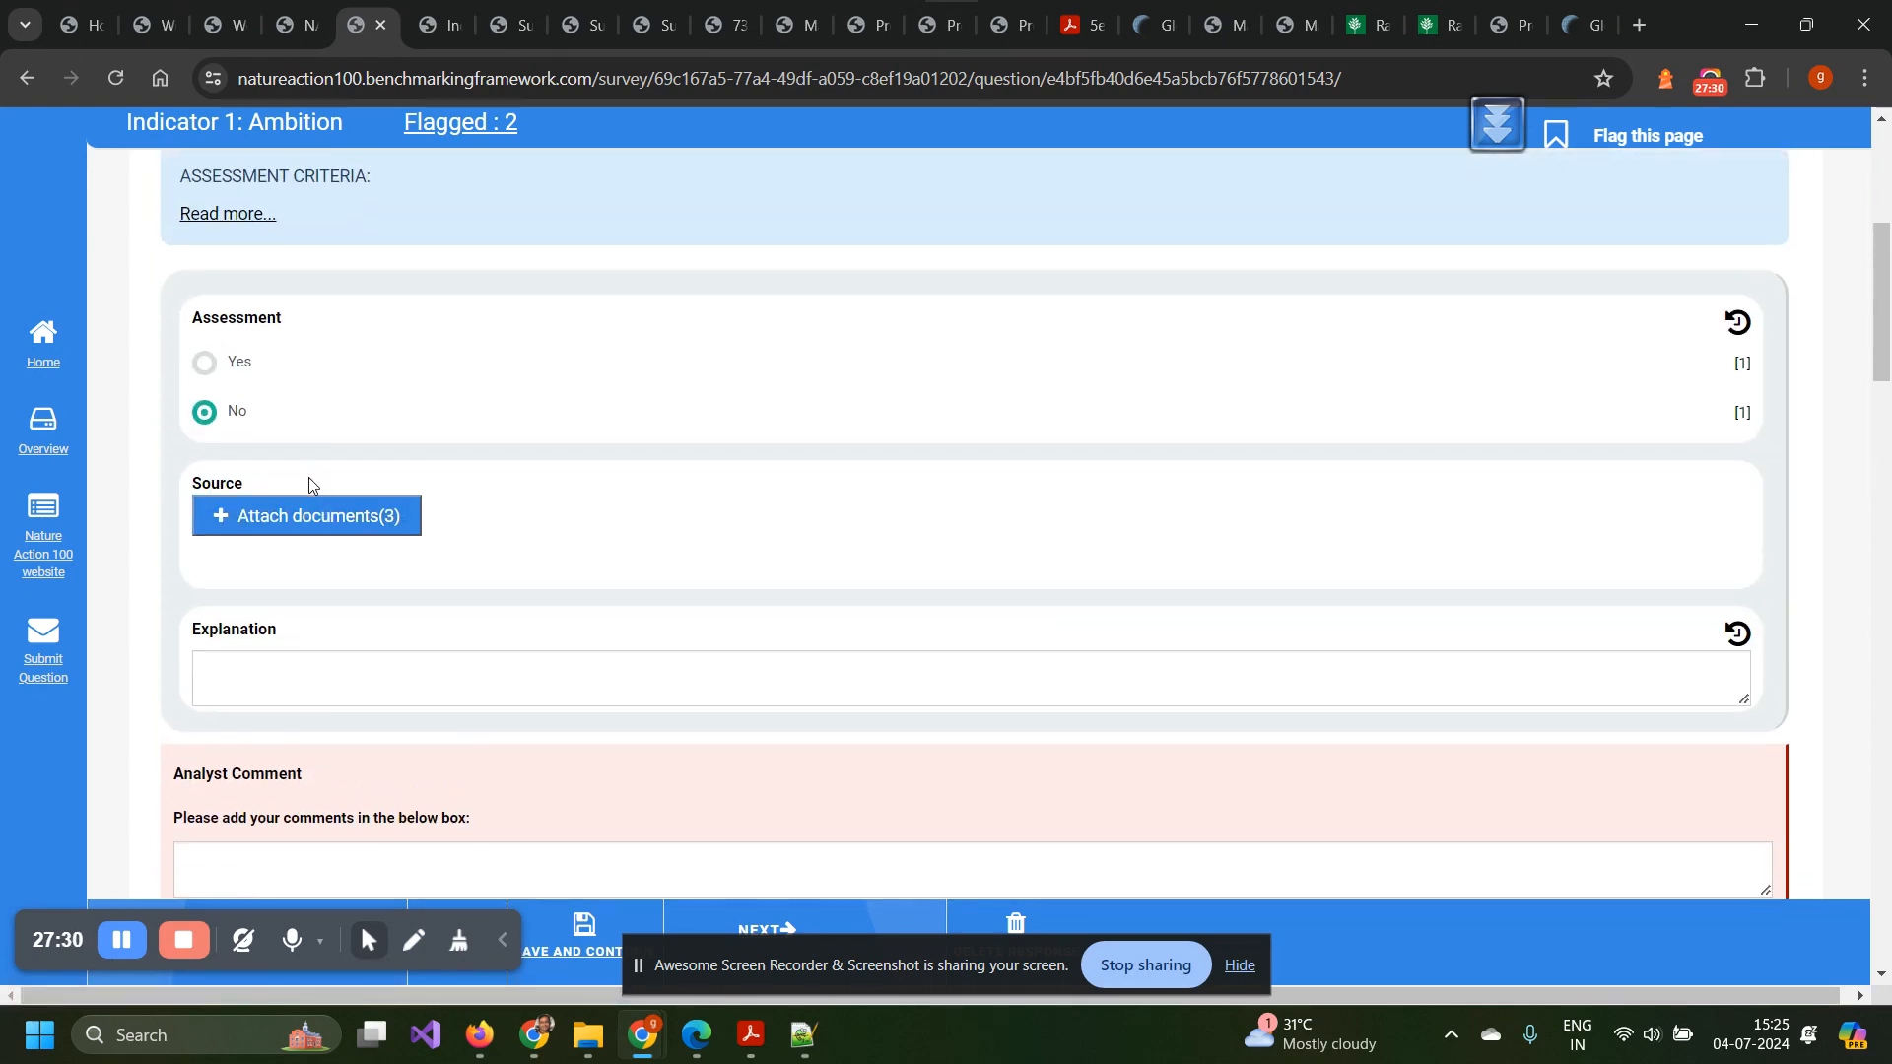
{"action": "scroll", "coordinate": [310, 480], "scroll_direction": "down", "scroll_amount": 3}
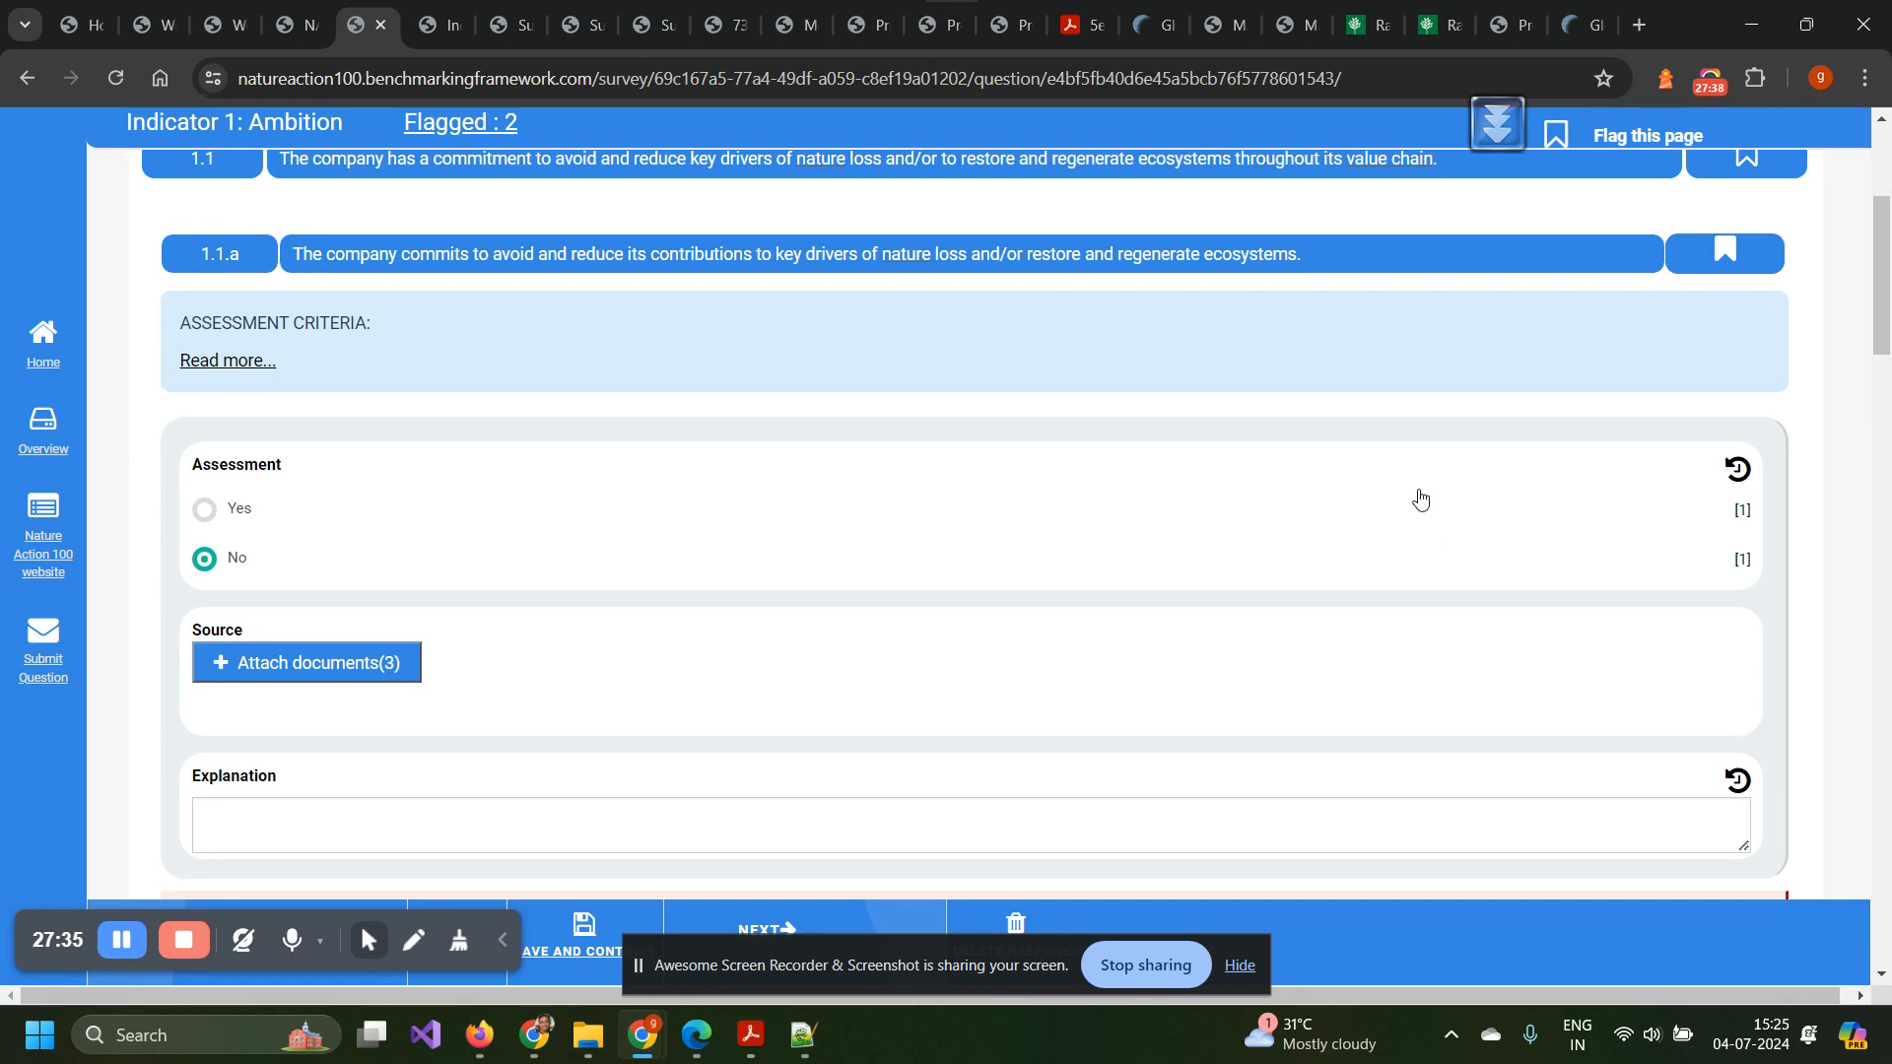
{"action": "left_click", "coordinate": [1738, 470]}
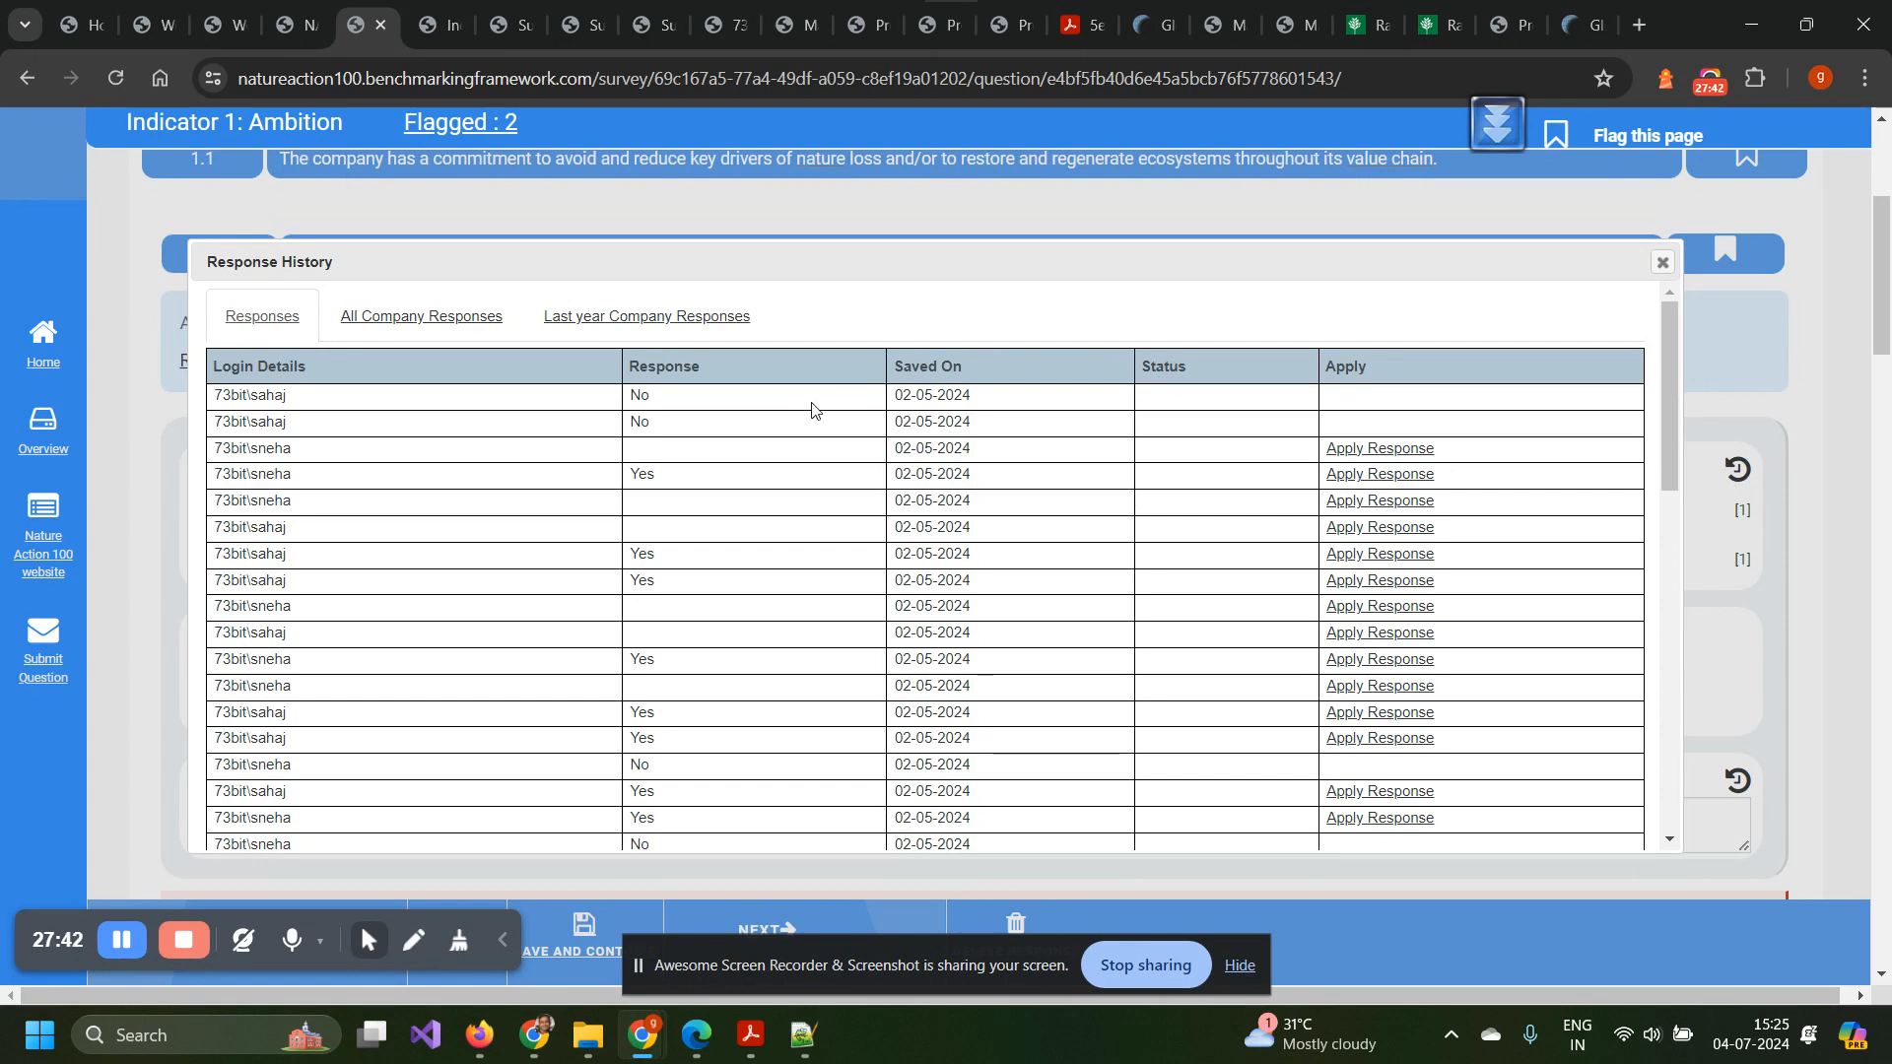
Show every company's answers to this question, saved between April and July 2024, in Response History.
{"action": "scroll", "coordinate": [478, 513], "scroll_direction": "down", "scroll_amount": 1}
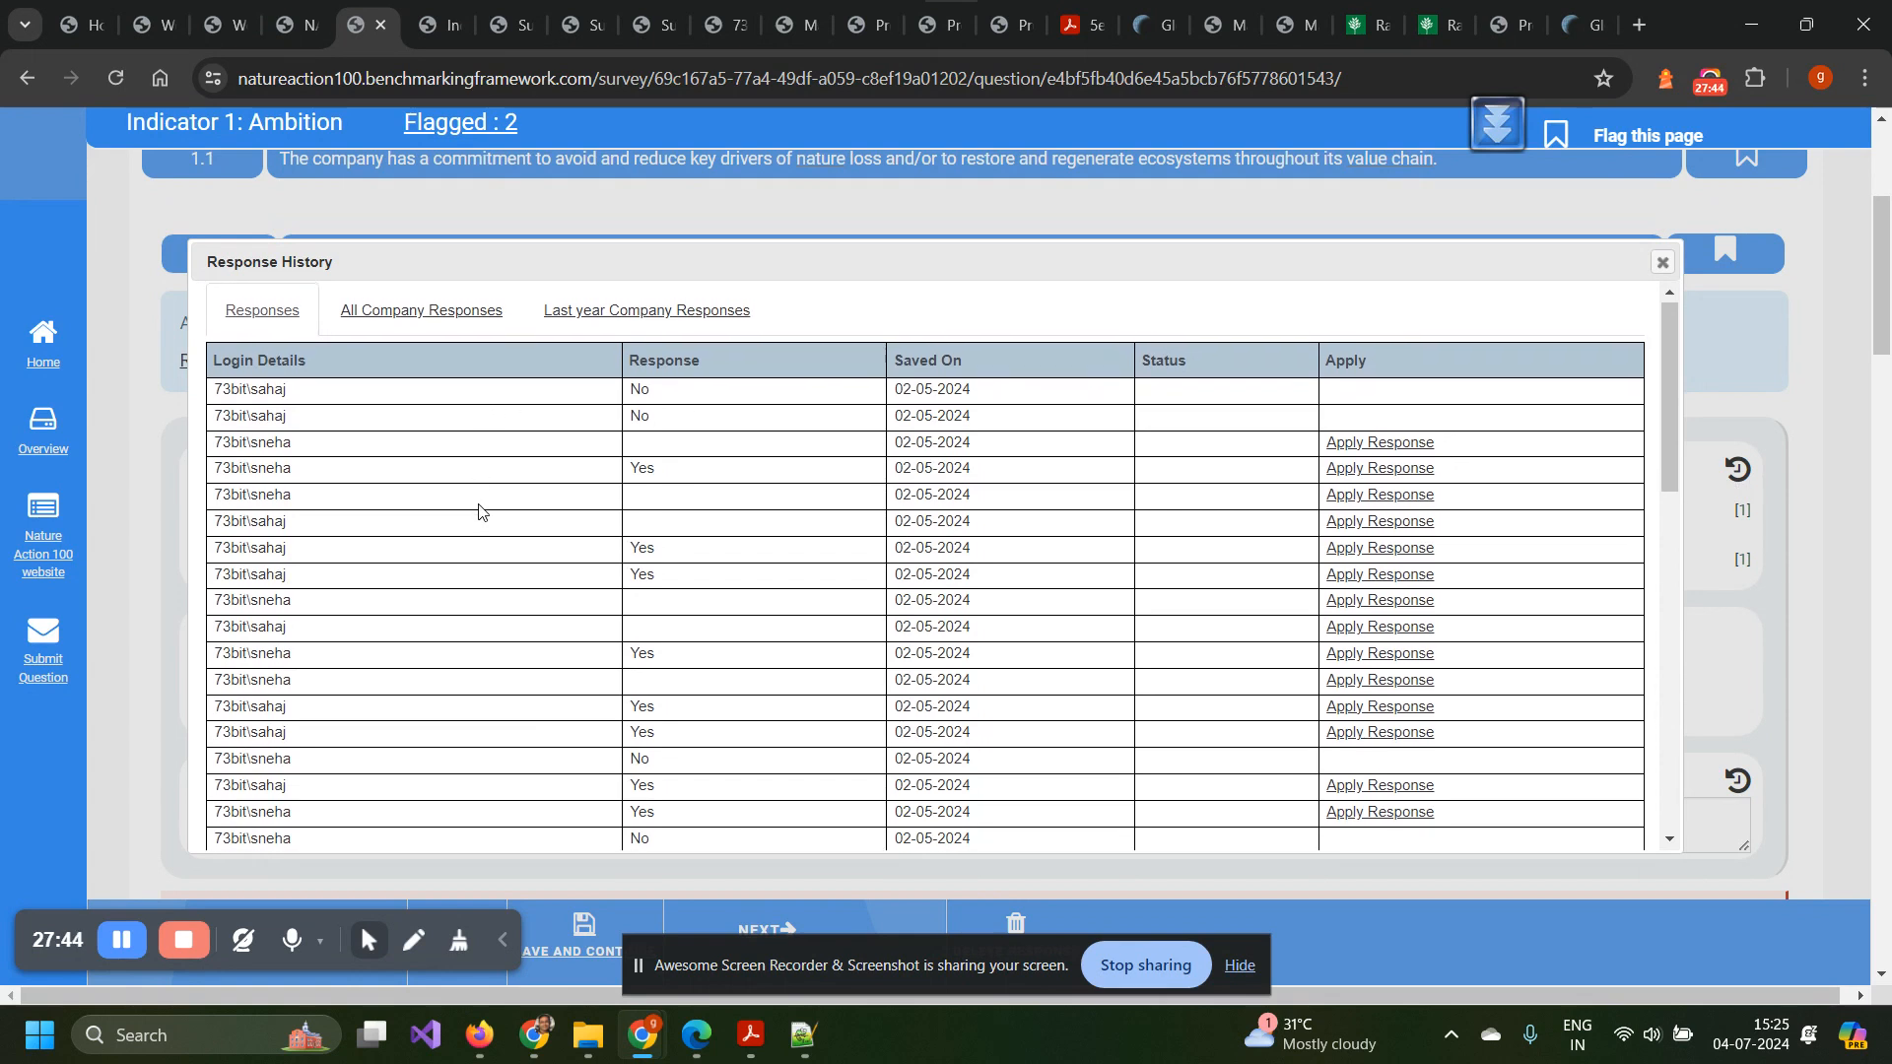
{"action": "scroll", "coordinate": [479, 512], "scroll_direction": "down", "scroll_amount": 3}
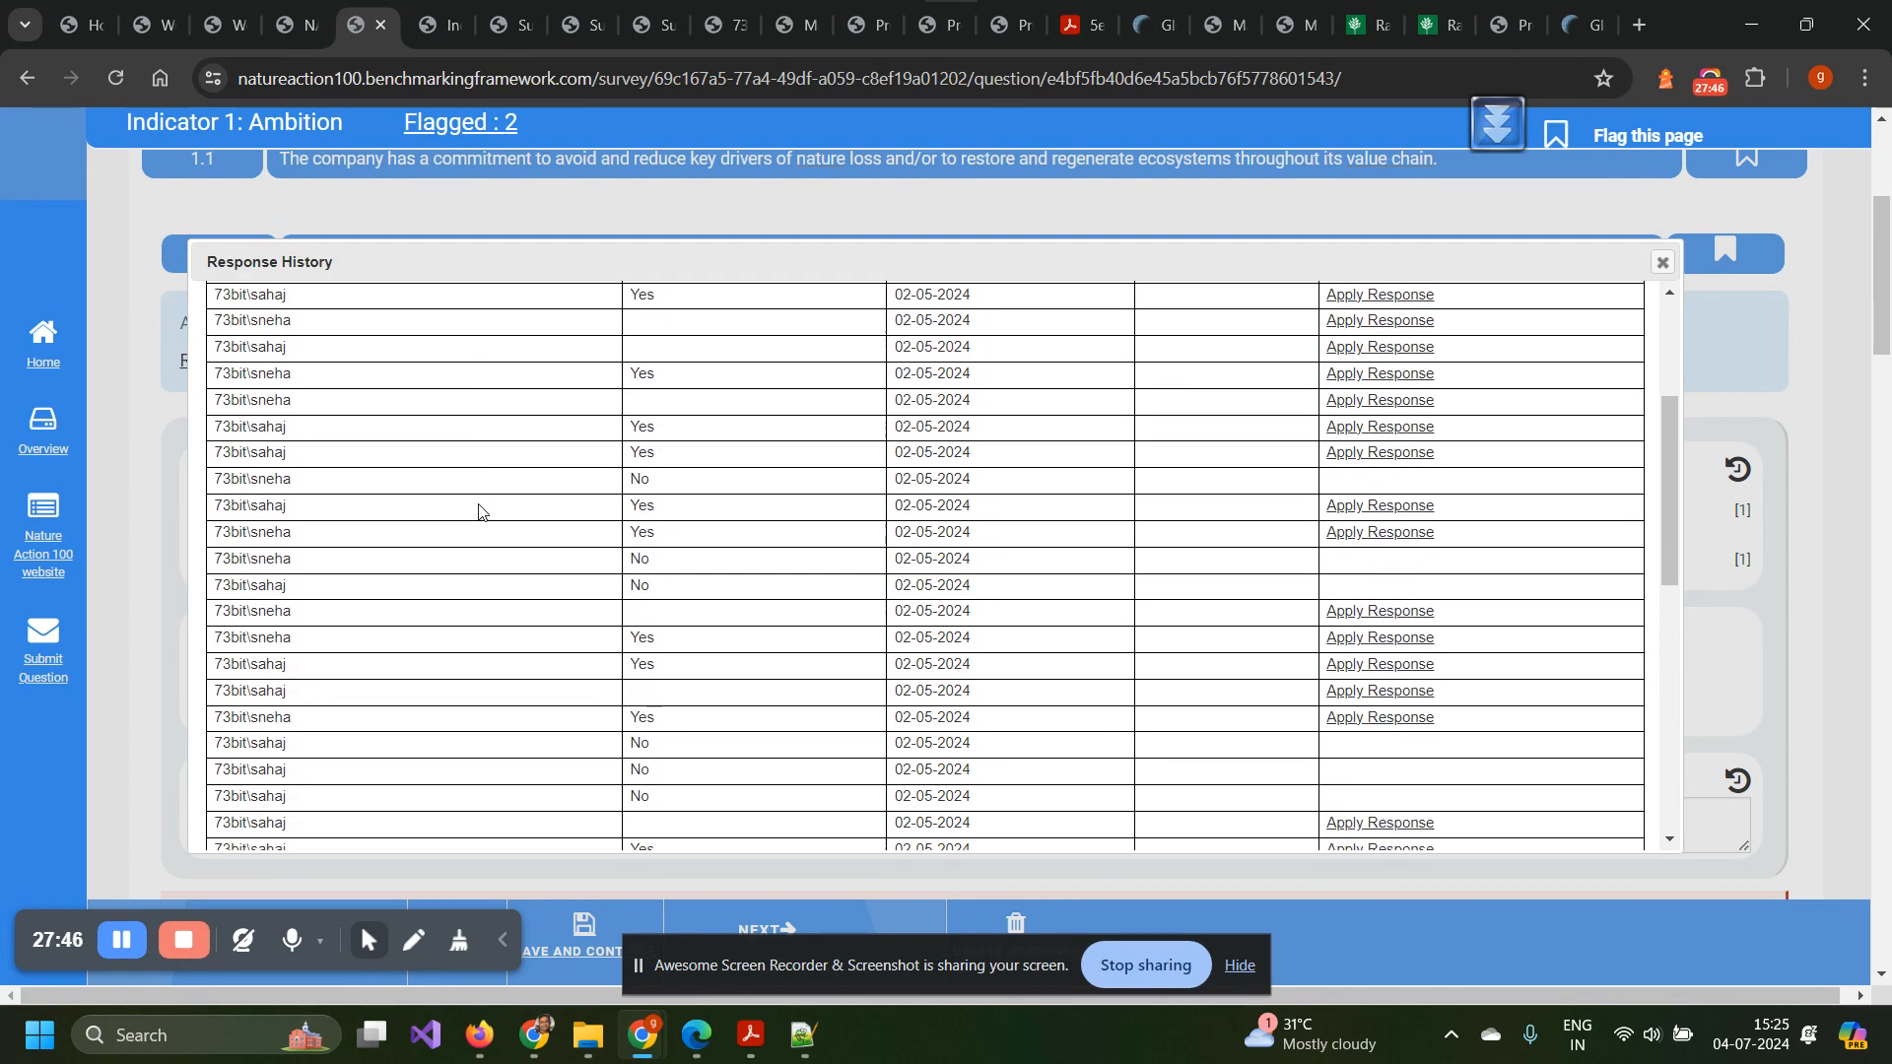
{"action": "scroll", "coordinate": [479, 511], "scroll_direction": "up", "scroll_amount": 3}
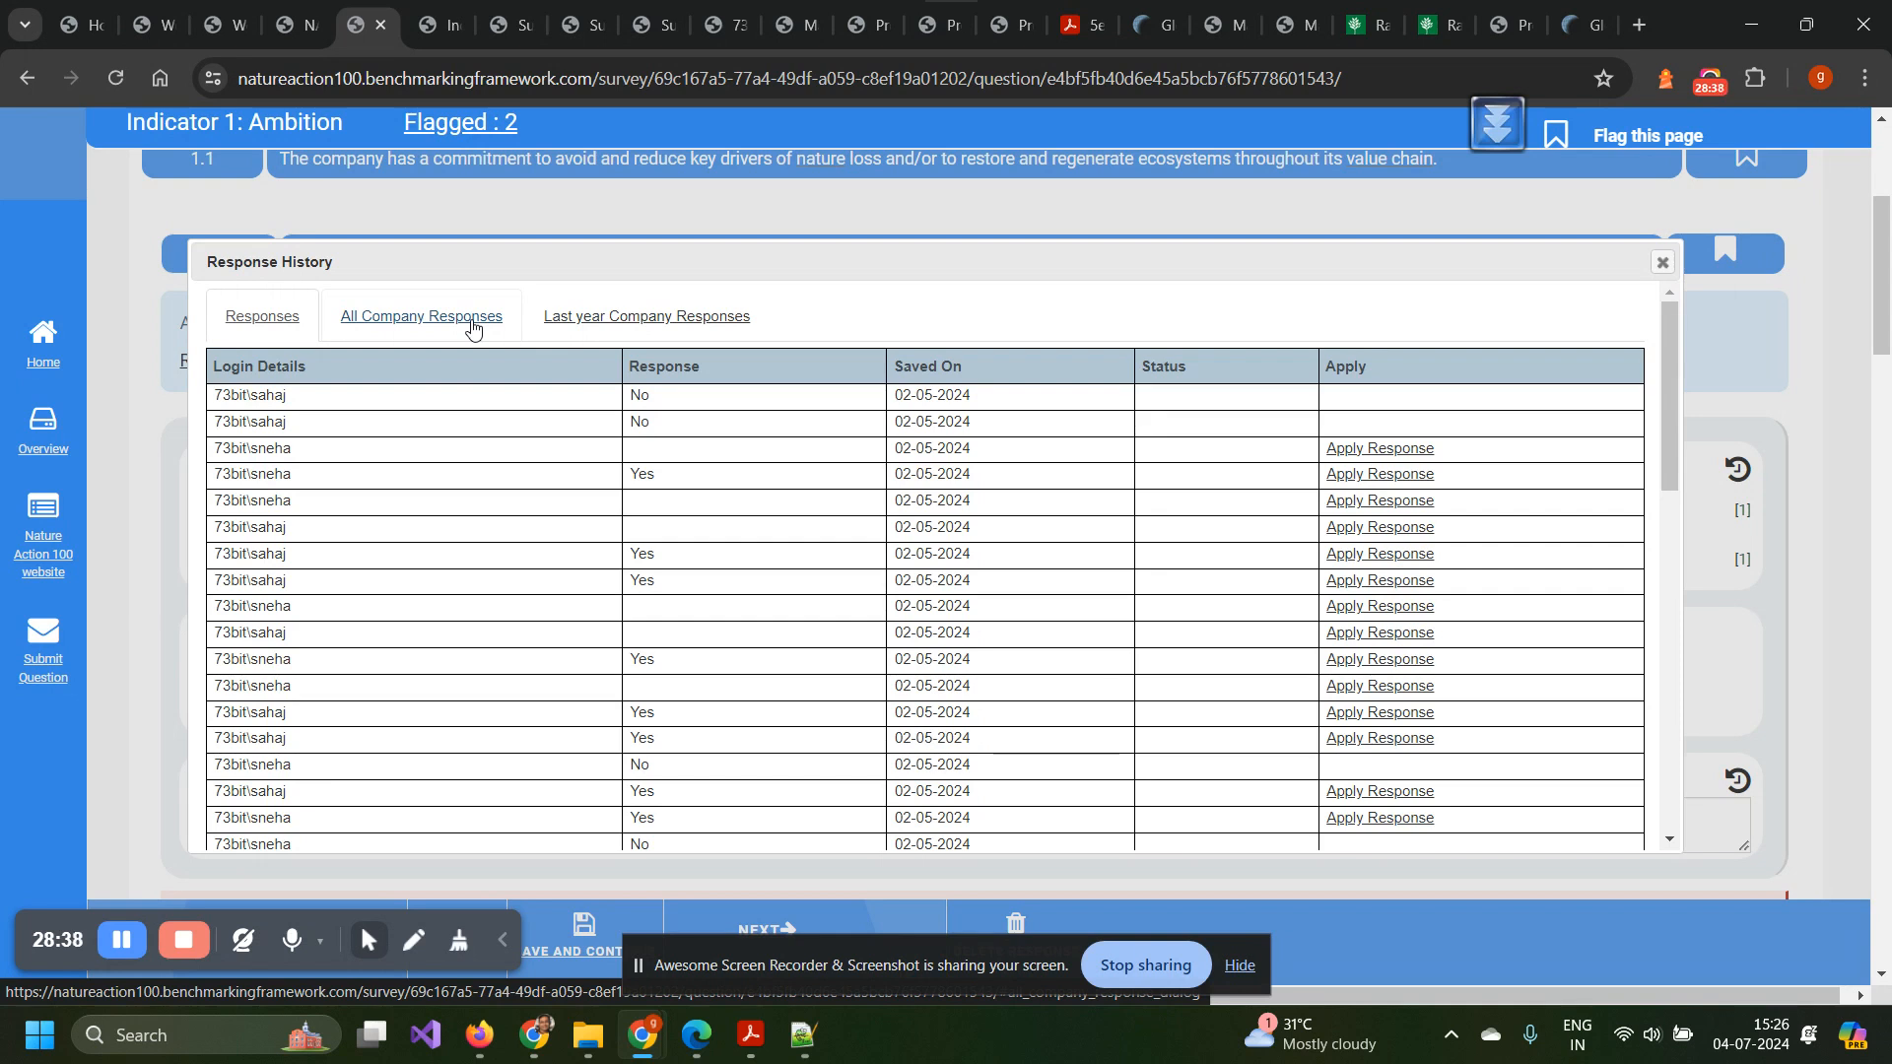
{"action": "left_click", "coordinate": [473, 328]}
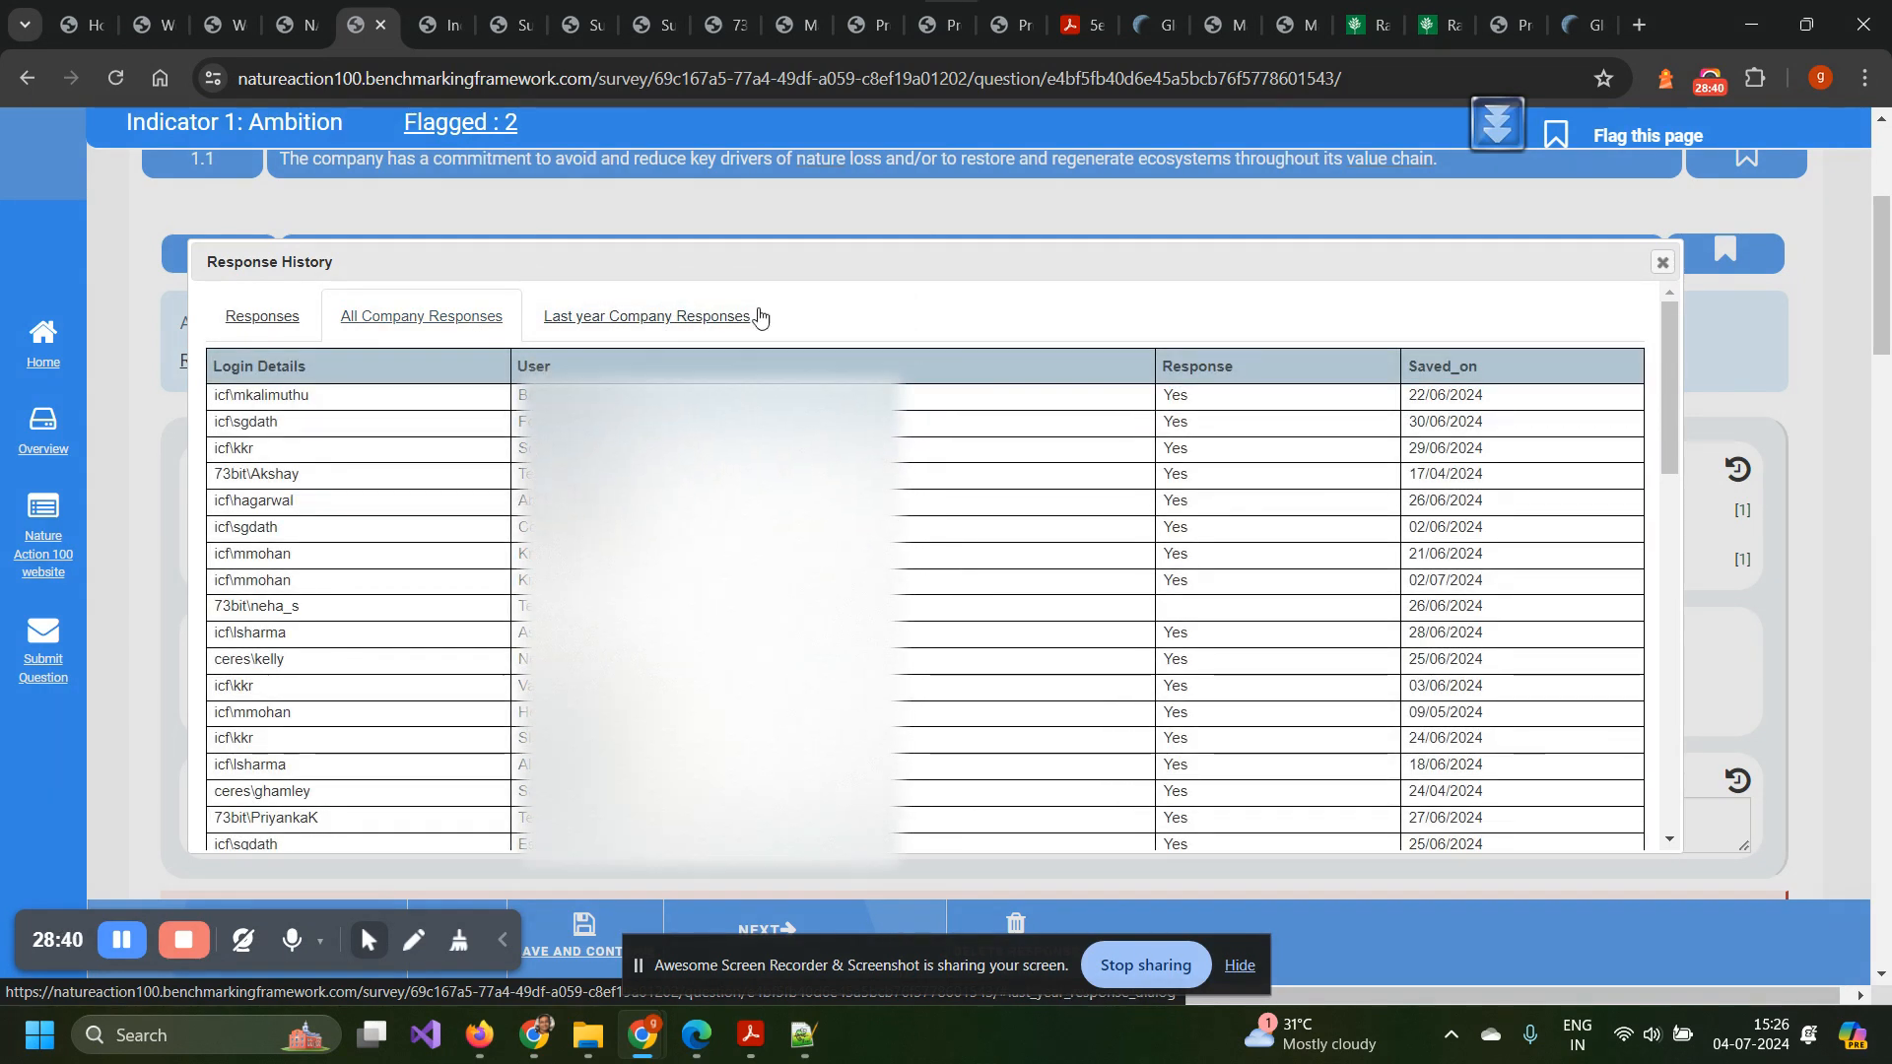
Check last year's company responses for question 1.1.a, which list no entries.
{"action": "left_click", "coordinate": [583, 317]}
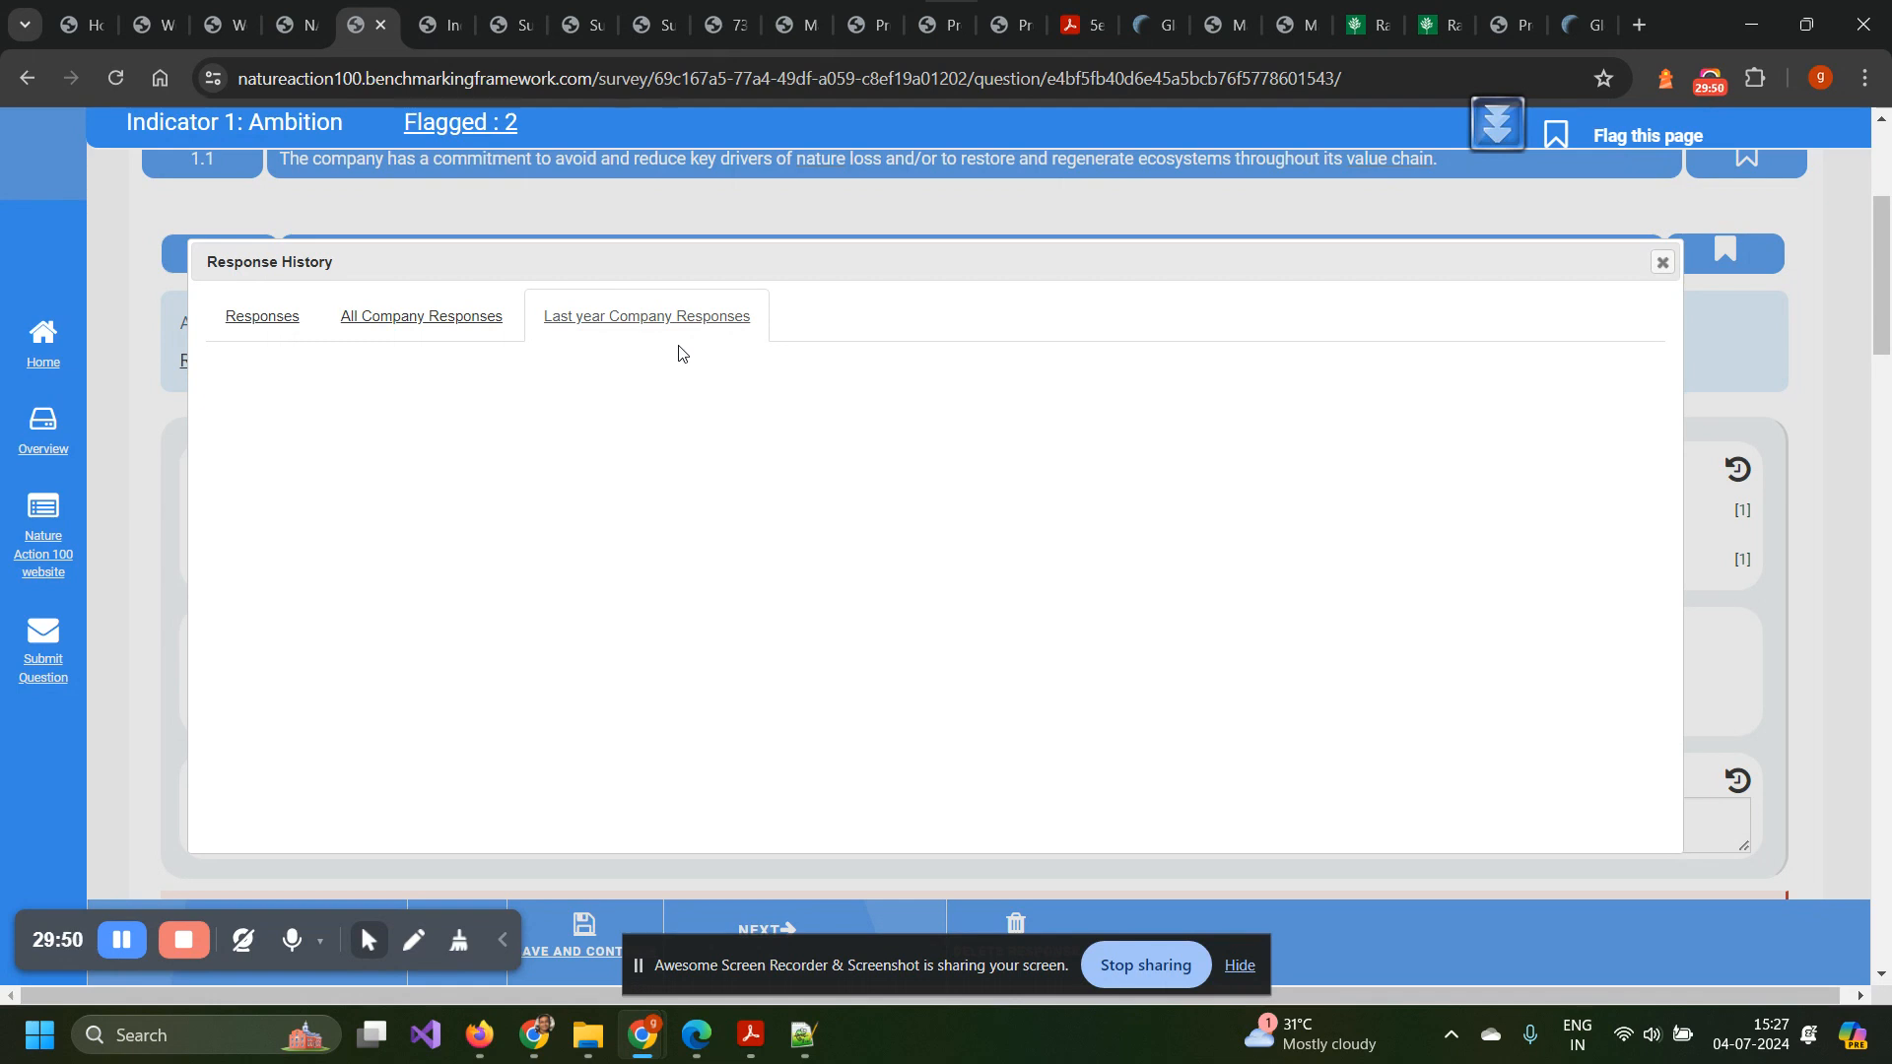
{"action": "left_click", "coordinate": [1663, 262]}
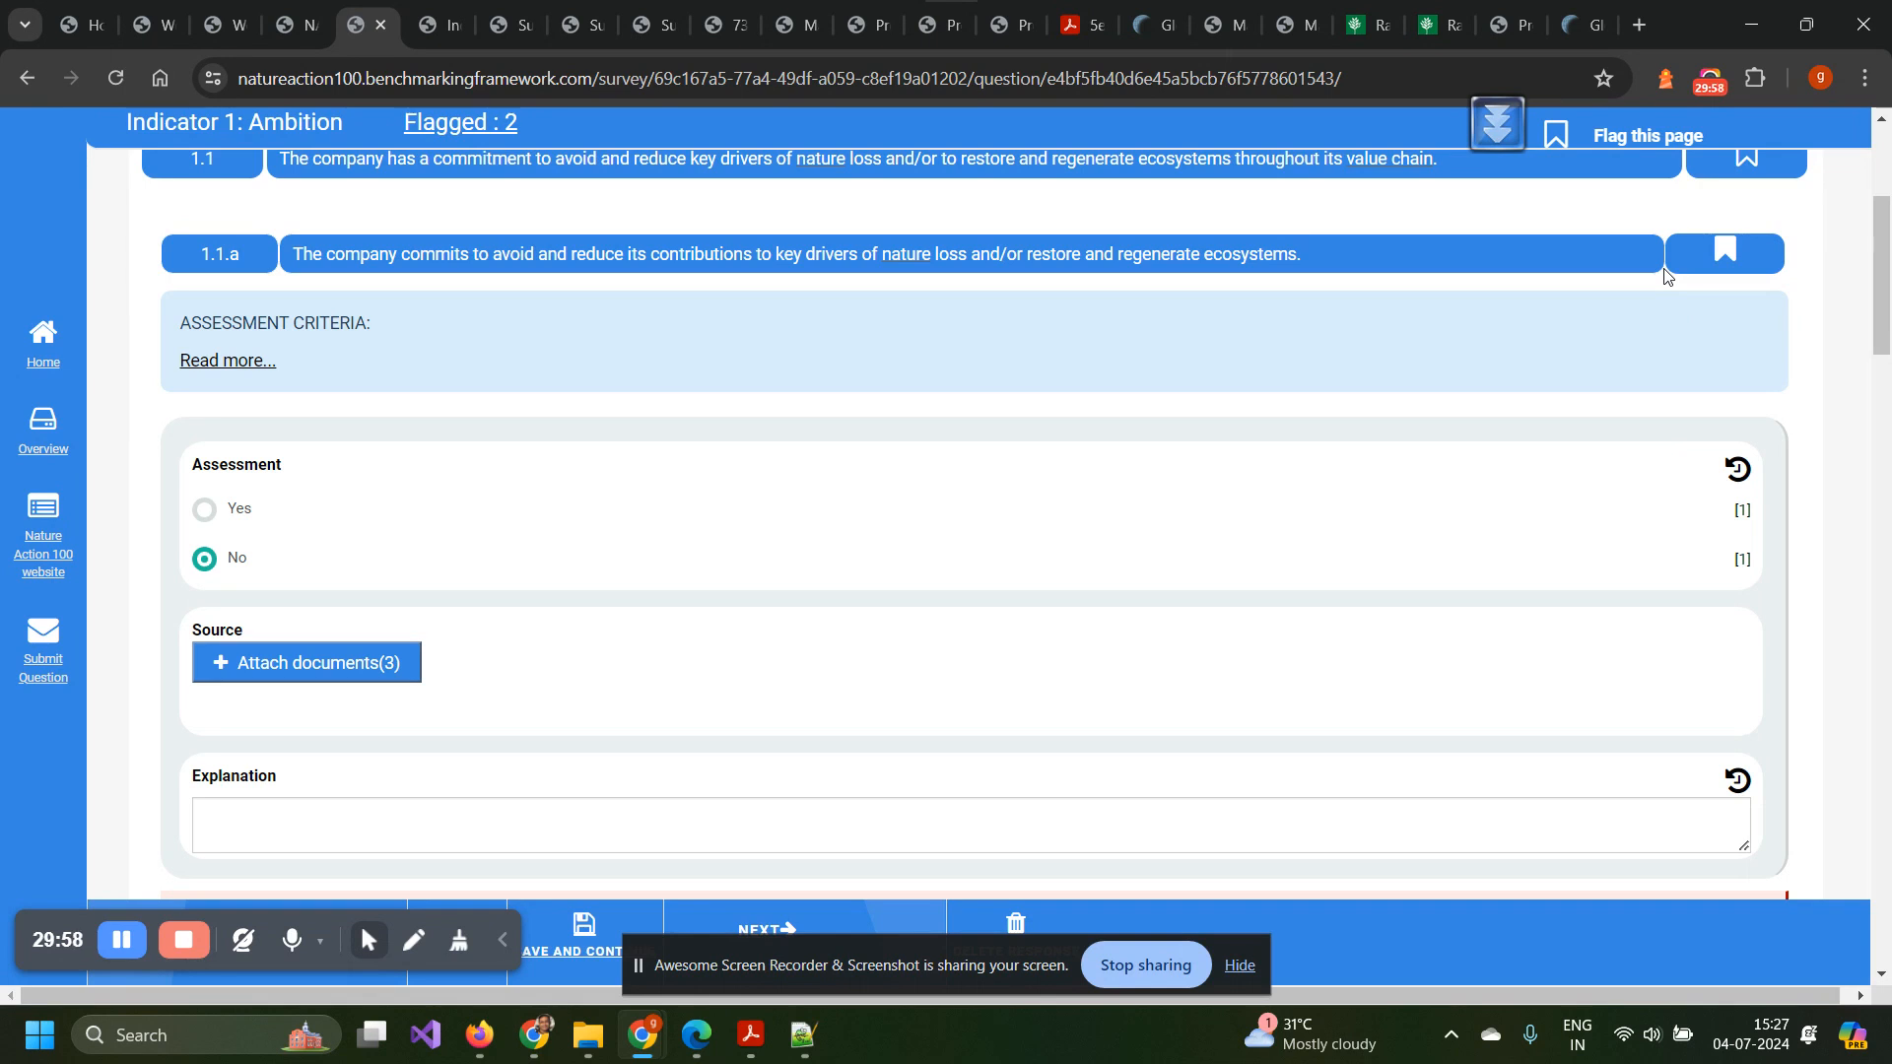
{"action": "scroll", "coordinate": [1665, 276], "scroll_direction": "down", "scroll_amount": 3}
{"action": "scroll", "coordinate": [1665, 276], "scroll_direction": "up", "scroll_amount": 7}
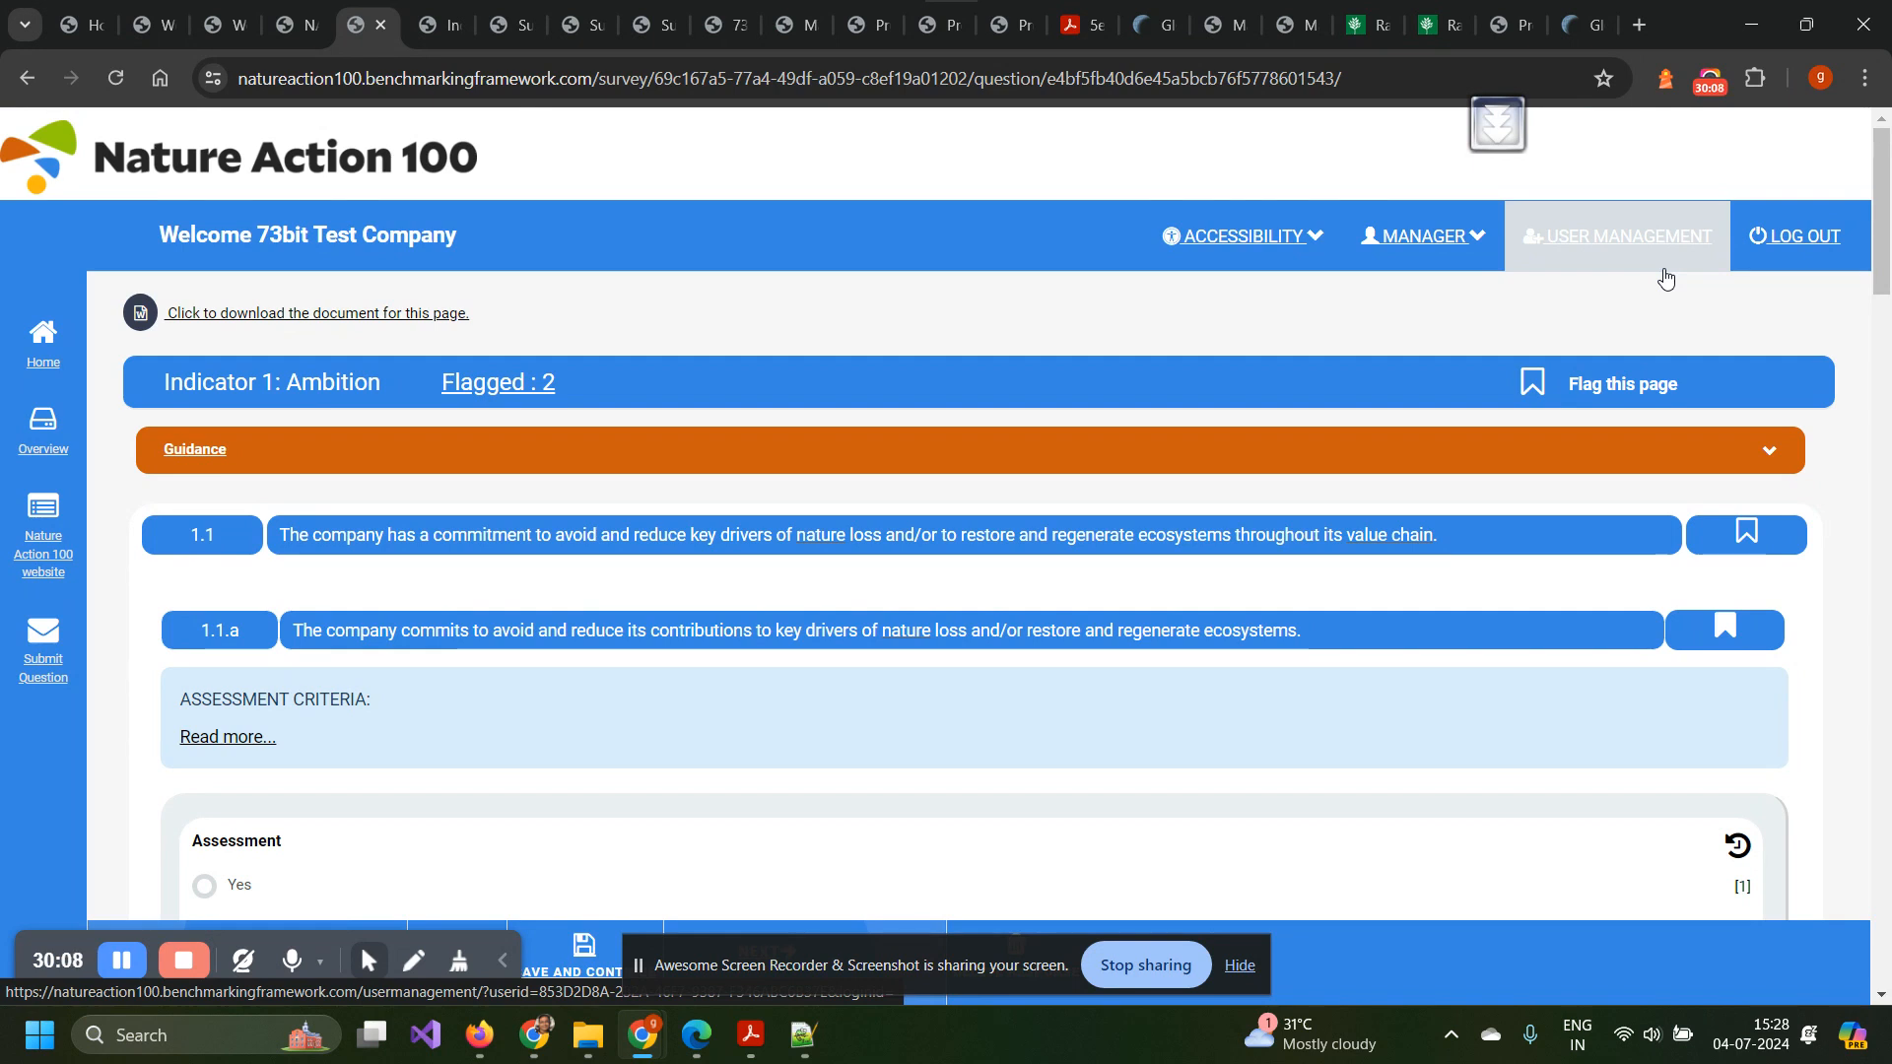
{"action": "scroll", "coordinate": [1666, 279], "scroll_direction": "down", "scroll_amount": 4}
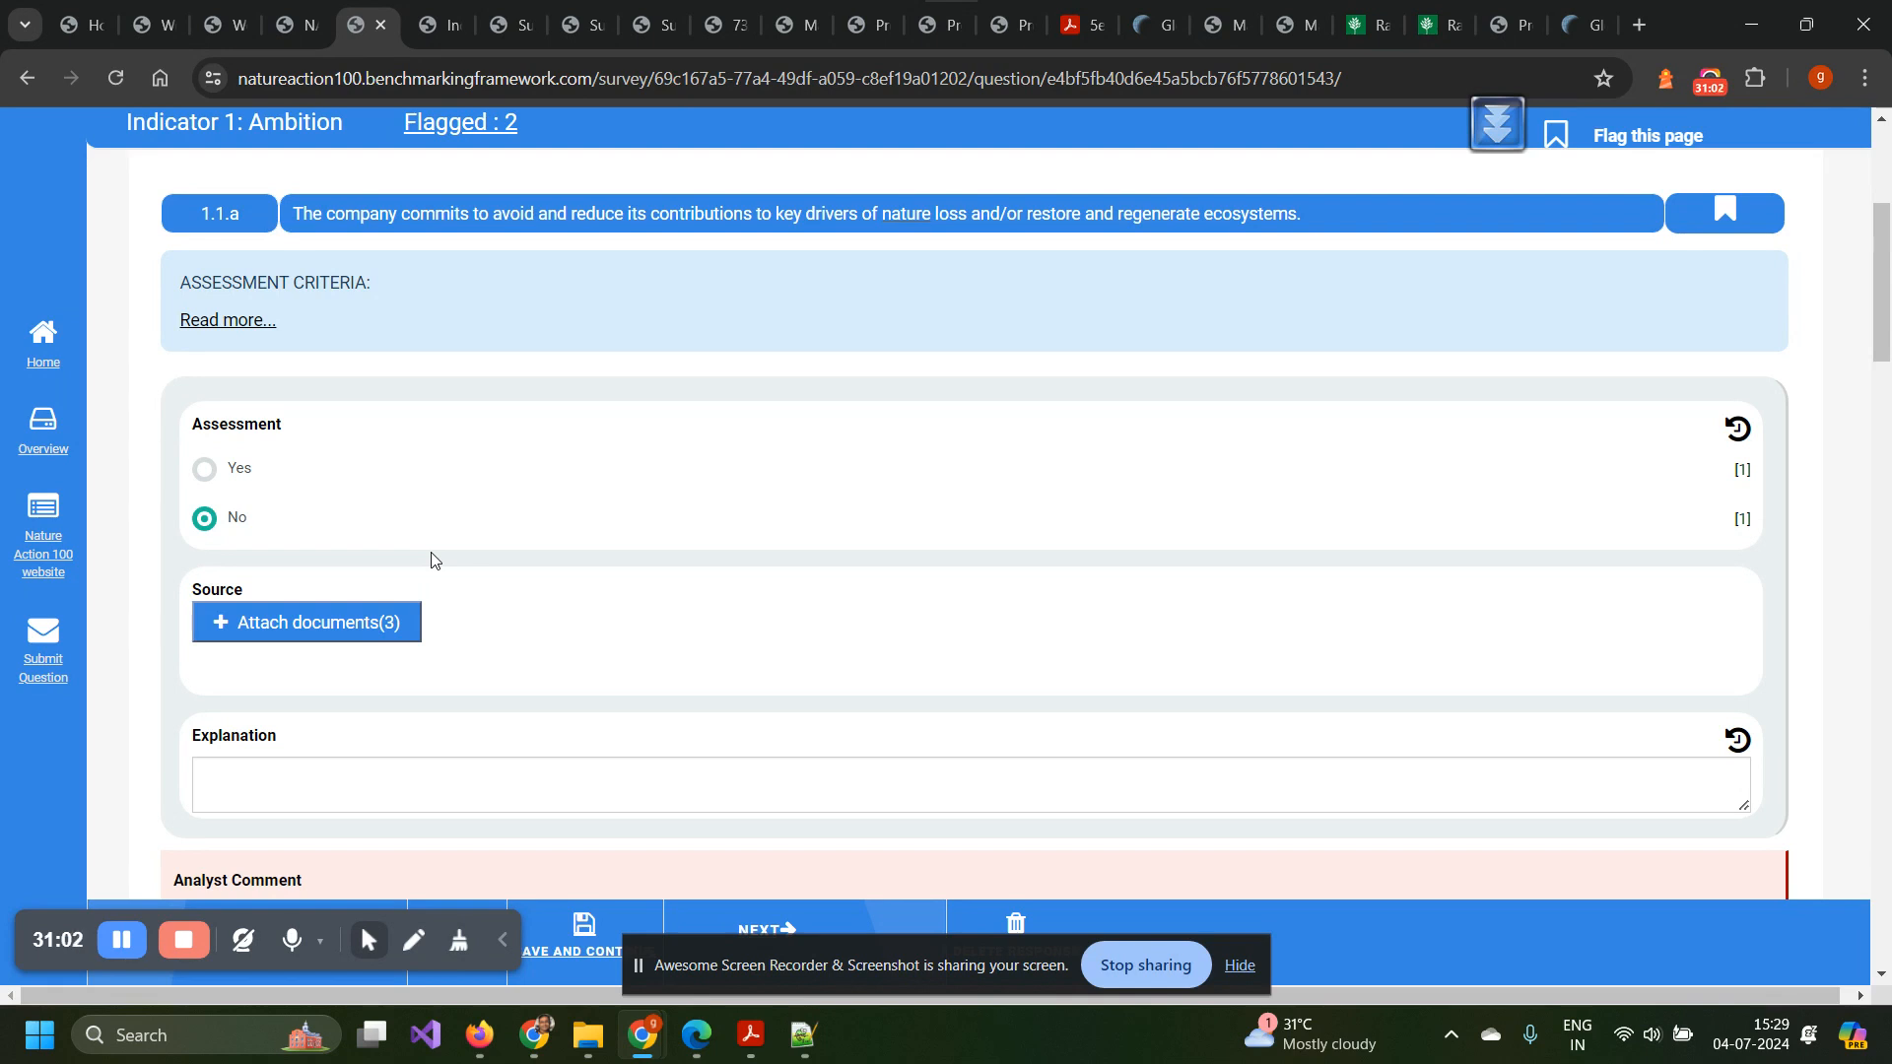
{"action": "scroll", "coordinate": [333, 524], "scroll_direction": "down", "scroll_amount": 1}
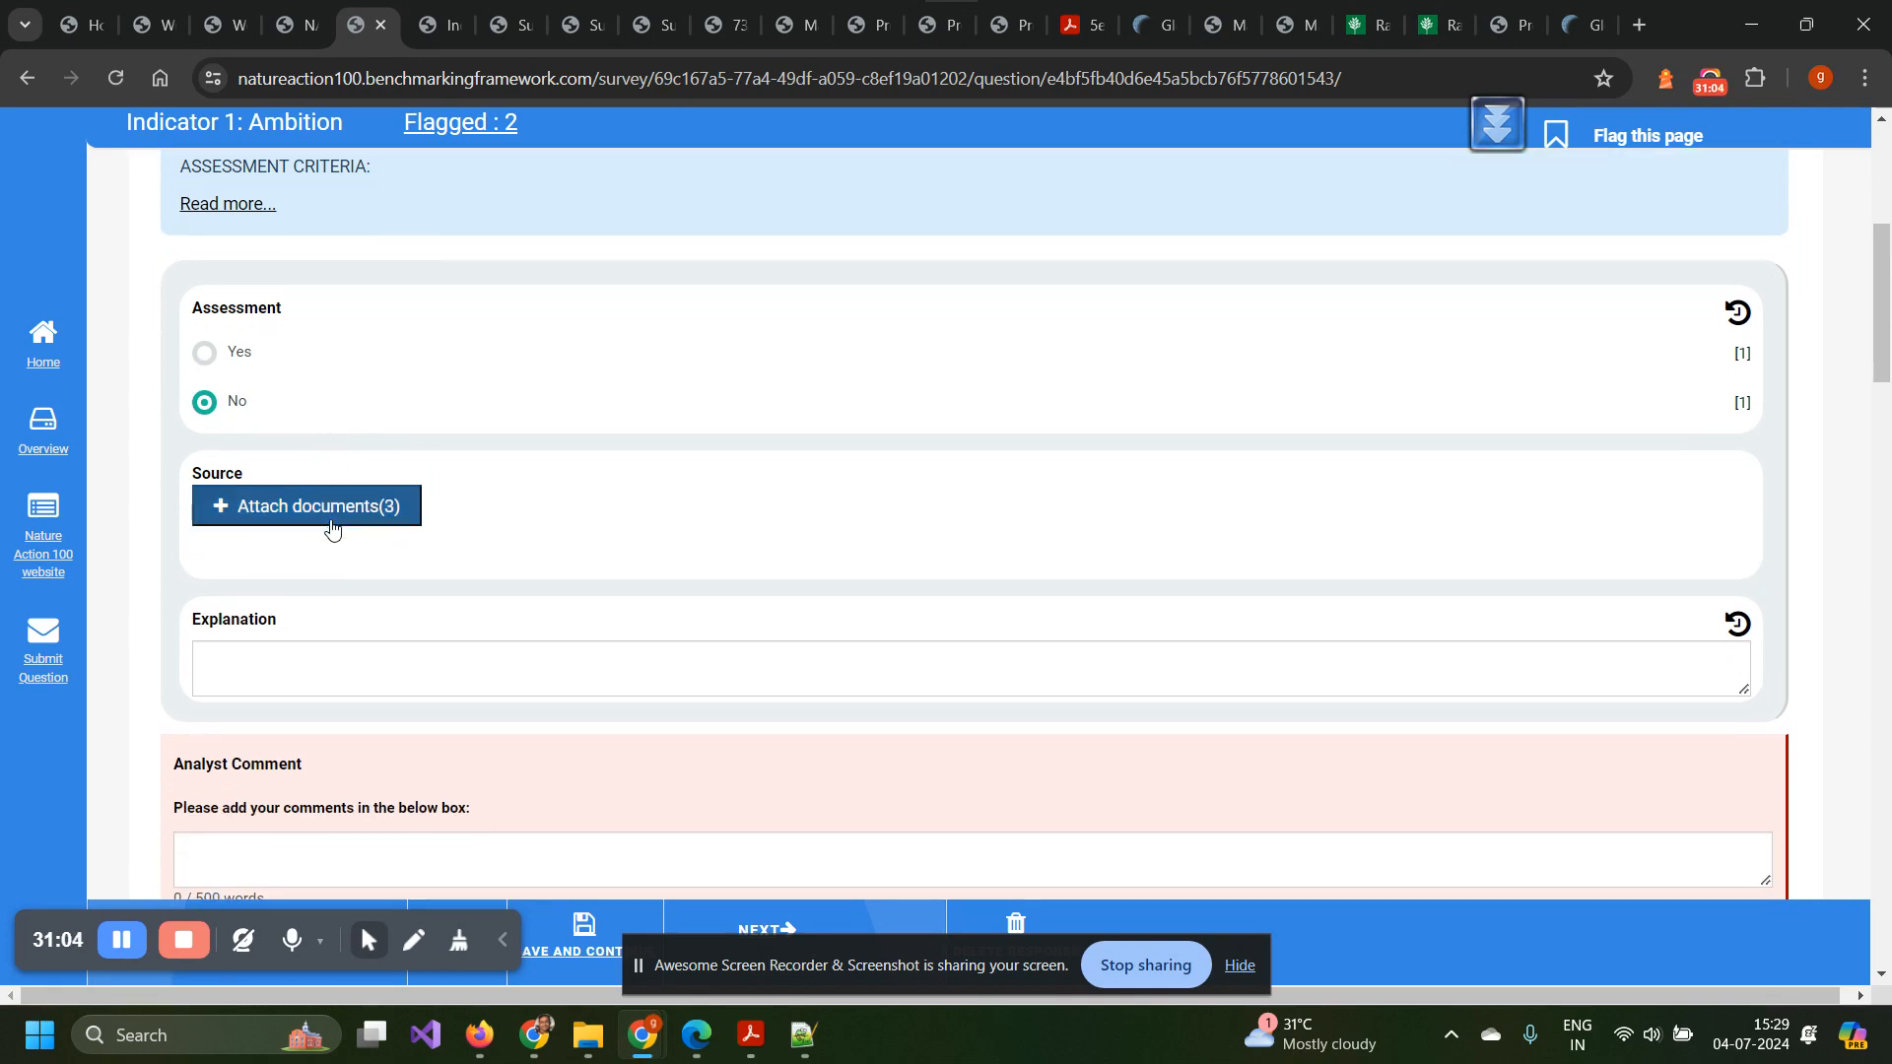
{"action": "scroll", "coordinate": [331, 528], "scroll_direction": "down", "scroll_amount": 3}
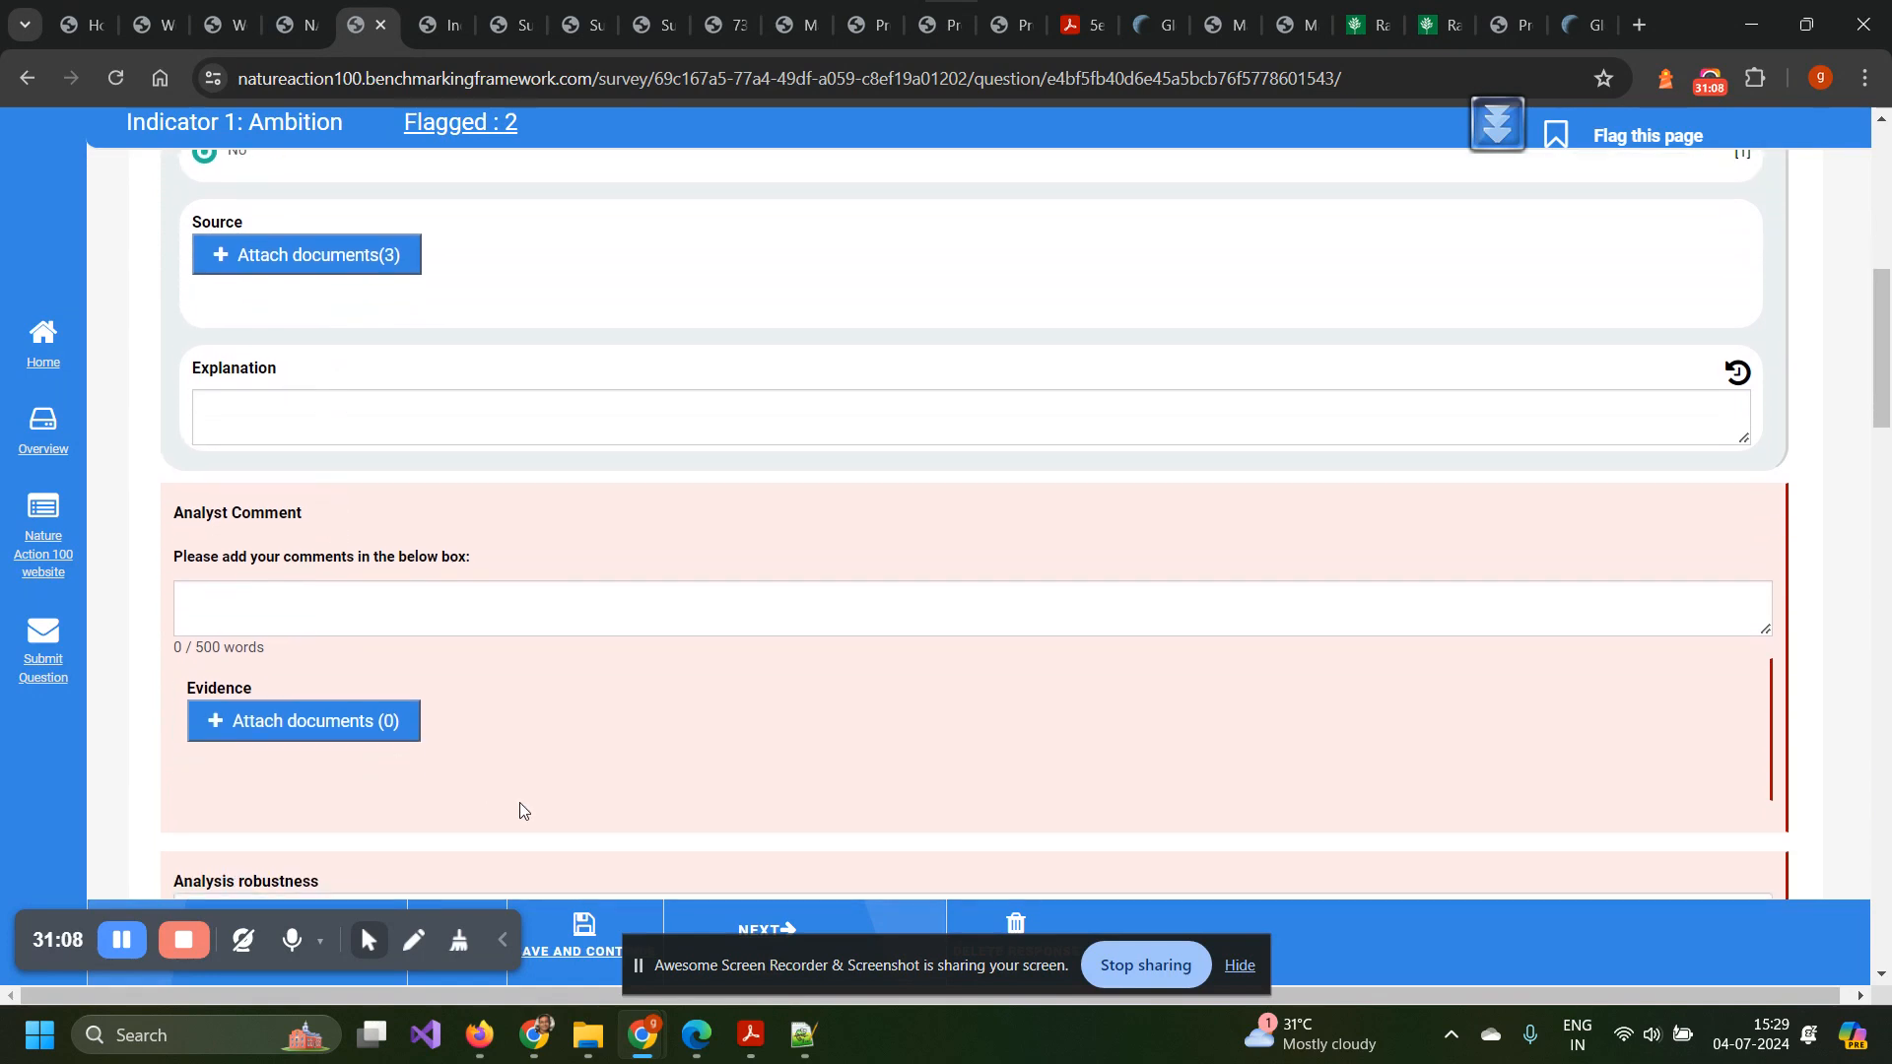
{"action": "scroll", "coordinate": [519, 810], "scroll_direction": "down", "scroll_amount": 2}
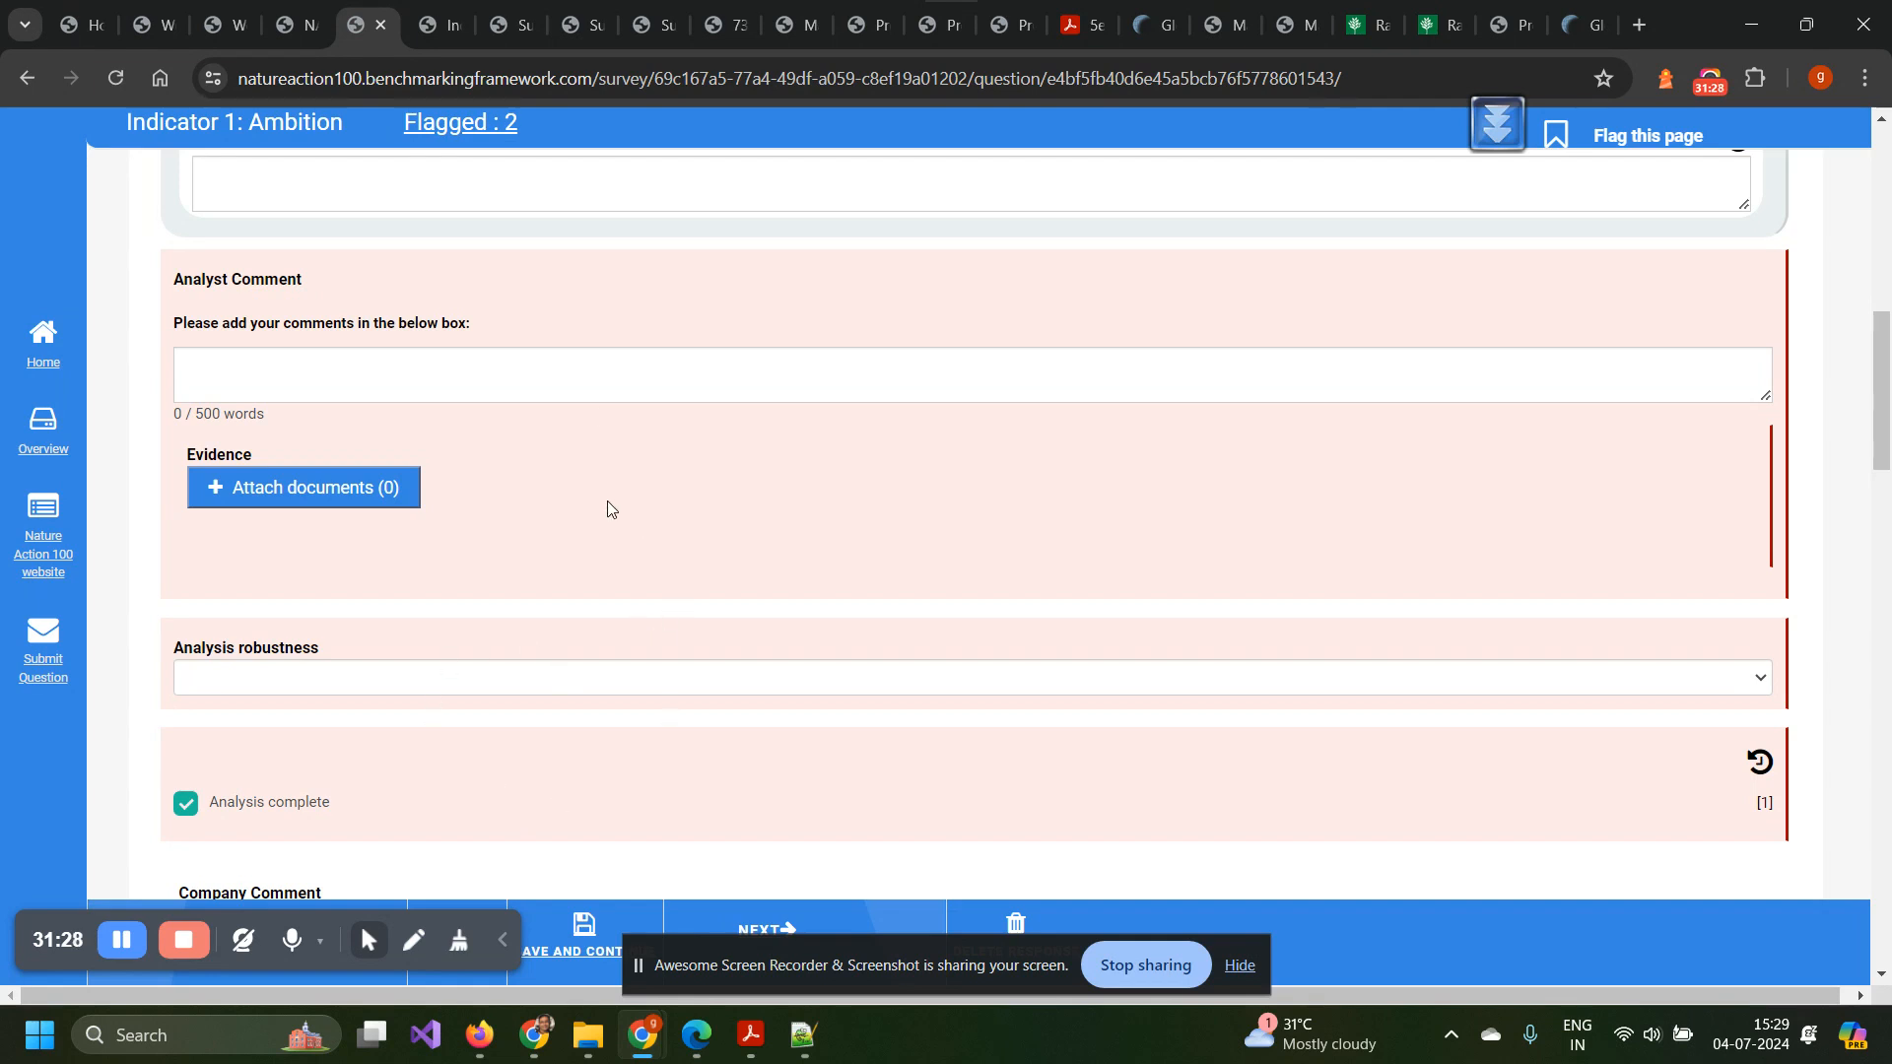
Switch to the Fairer S1. Fairness and Respect survey and review each statement's Agree-to-Disagree rating.
{"action": "left_click", "coordinate": [428, 34]}
{"action": "scroll", "coordinate": [581, 573], "scroll_direction": "down", "scroll_amount": 1}
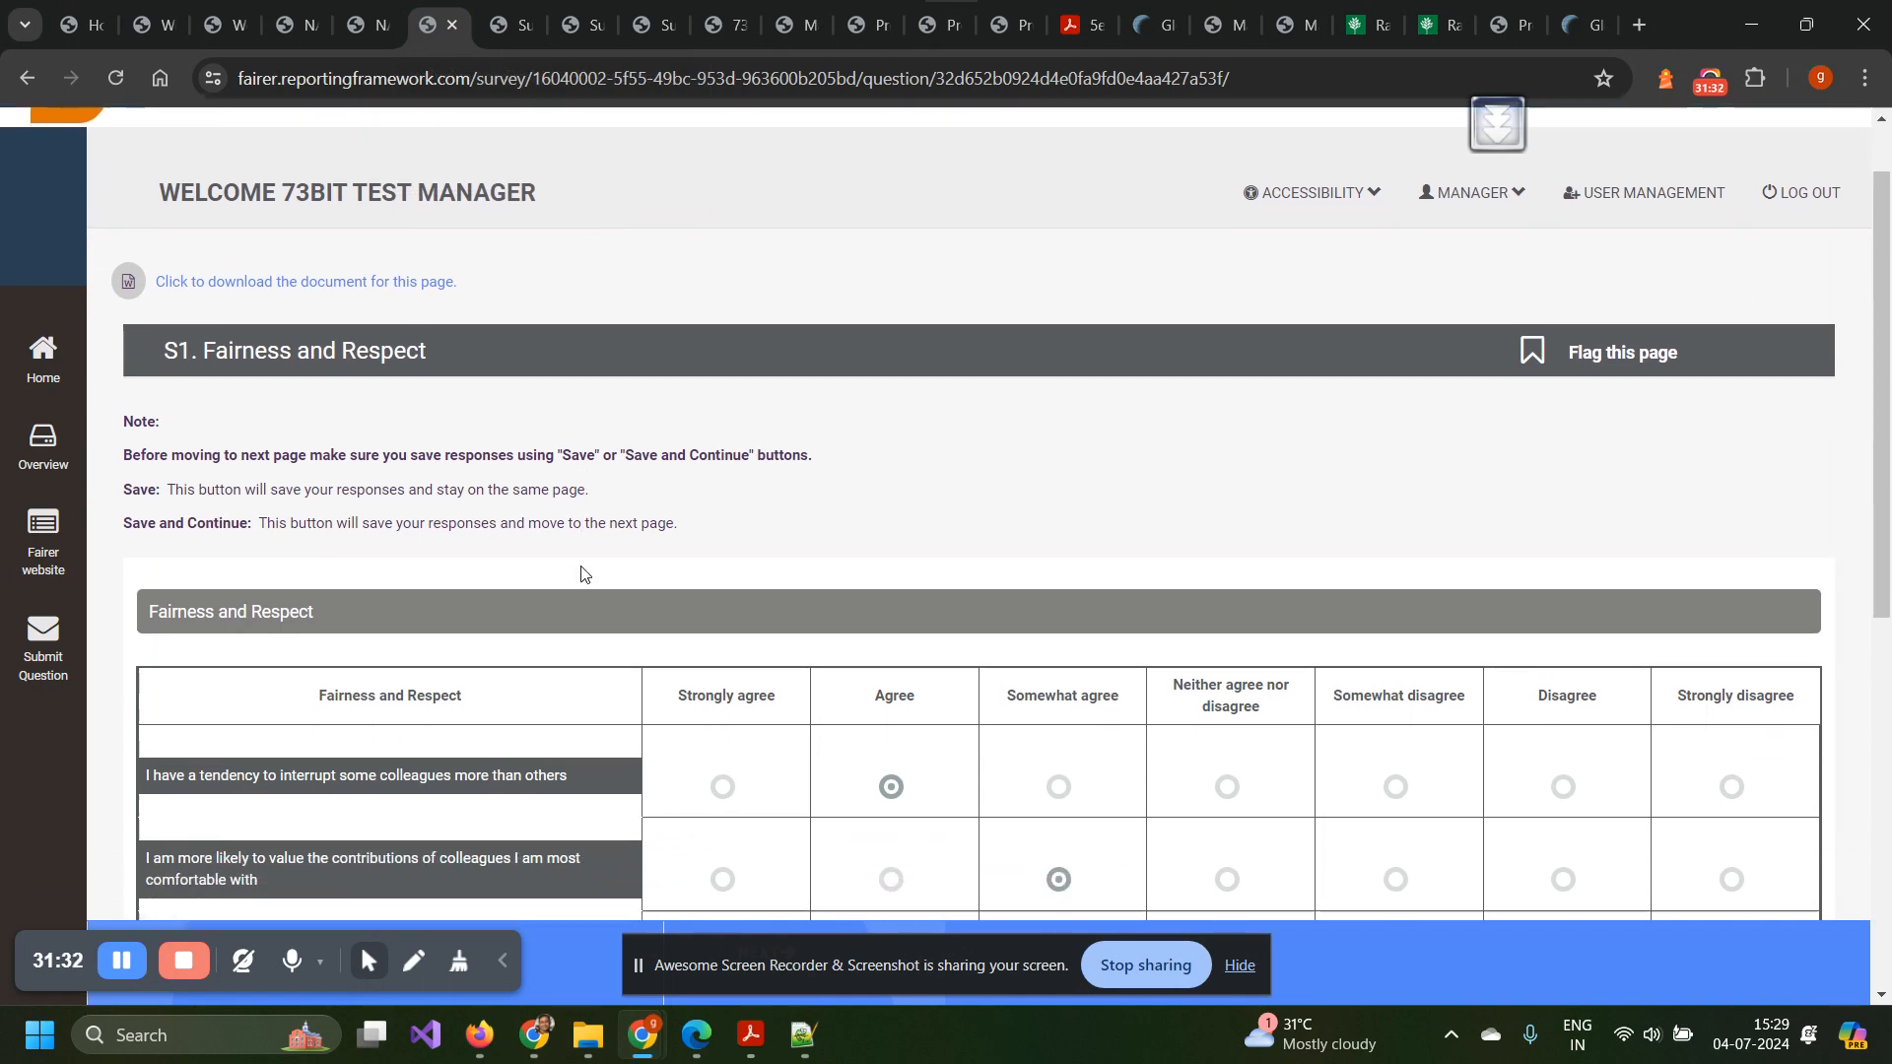
{"action": "scroll", "coordinate": [581, 574], "scroll_direction": "down", "scroll_amount": 1}
{"action": "scroll", "coordinate": [582, 573], "scroll_direction": "down", "scroll_amount": 2}
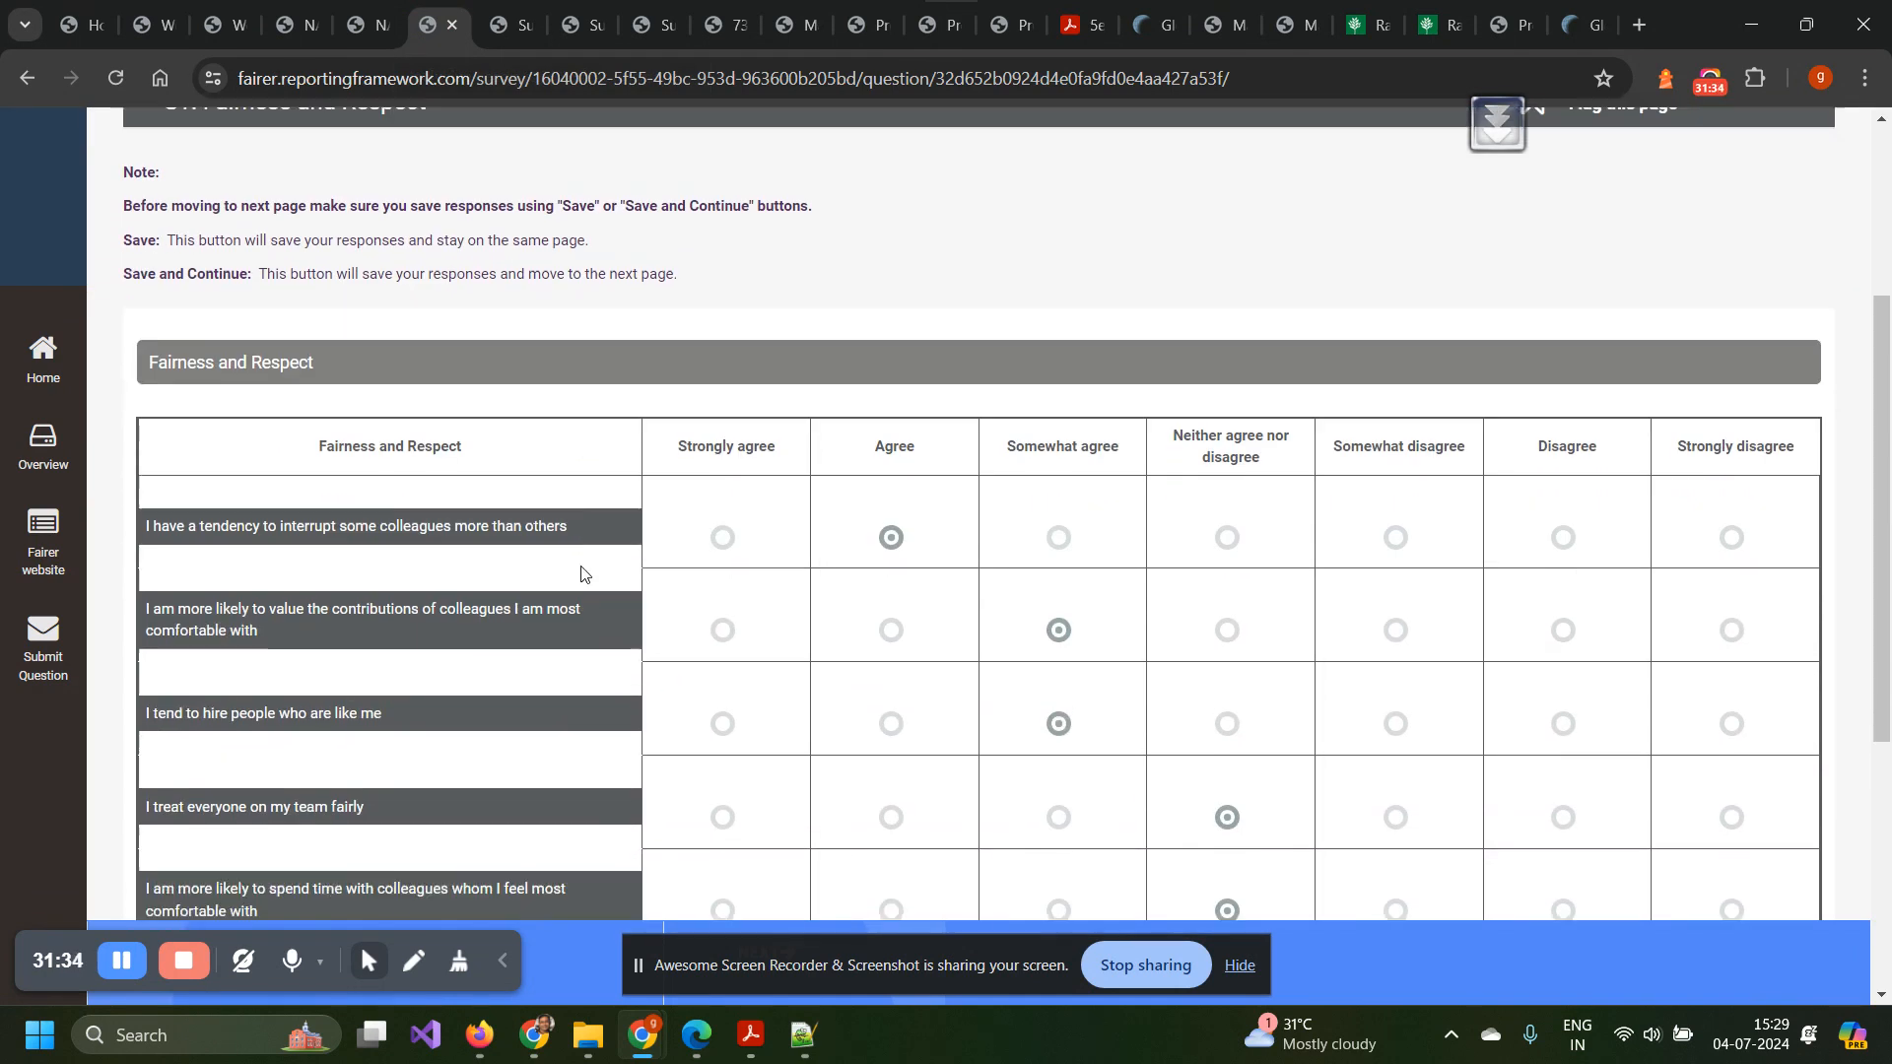
{"action": "scroll", "coordinate": [581, 574], "scroll_direction": "down", "scroll_amount": 2}
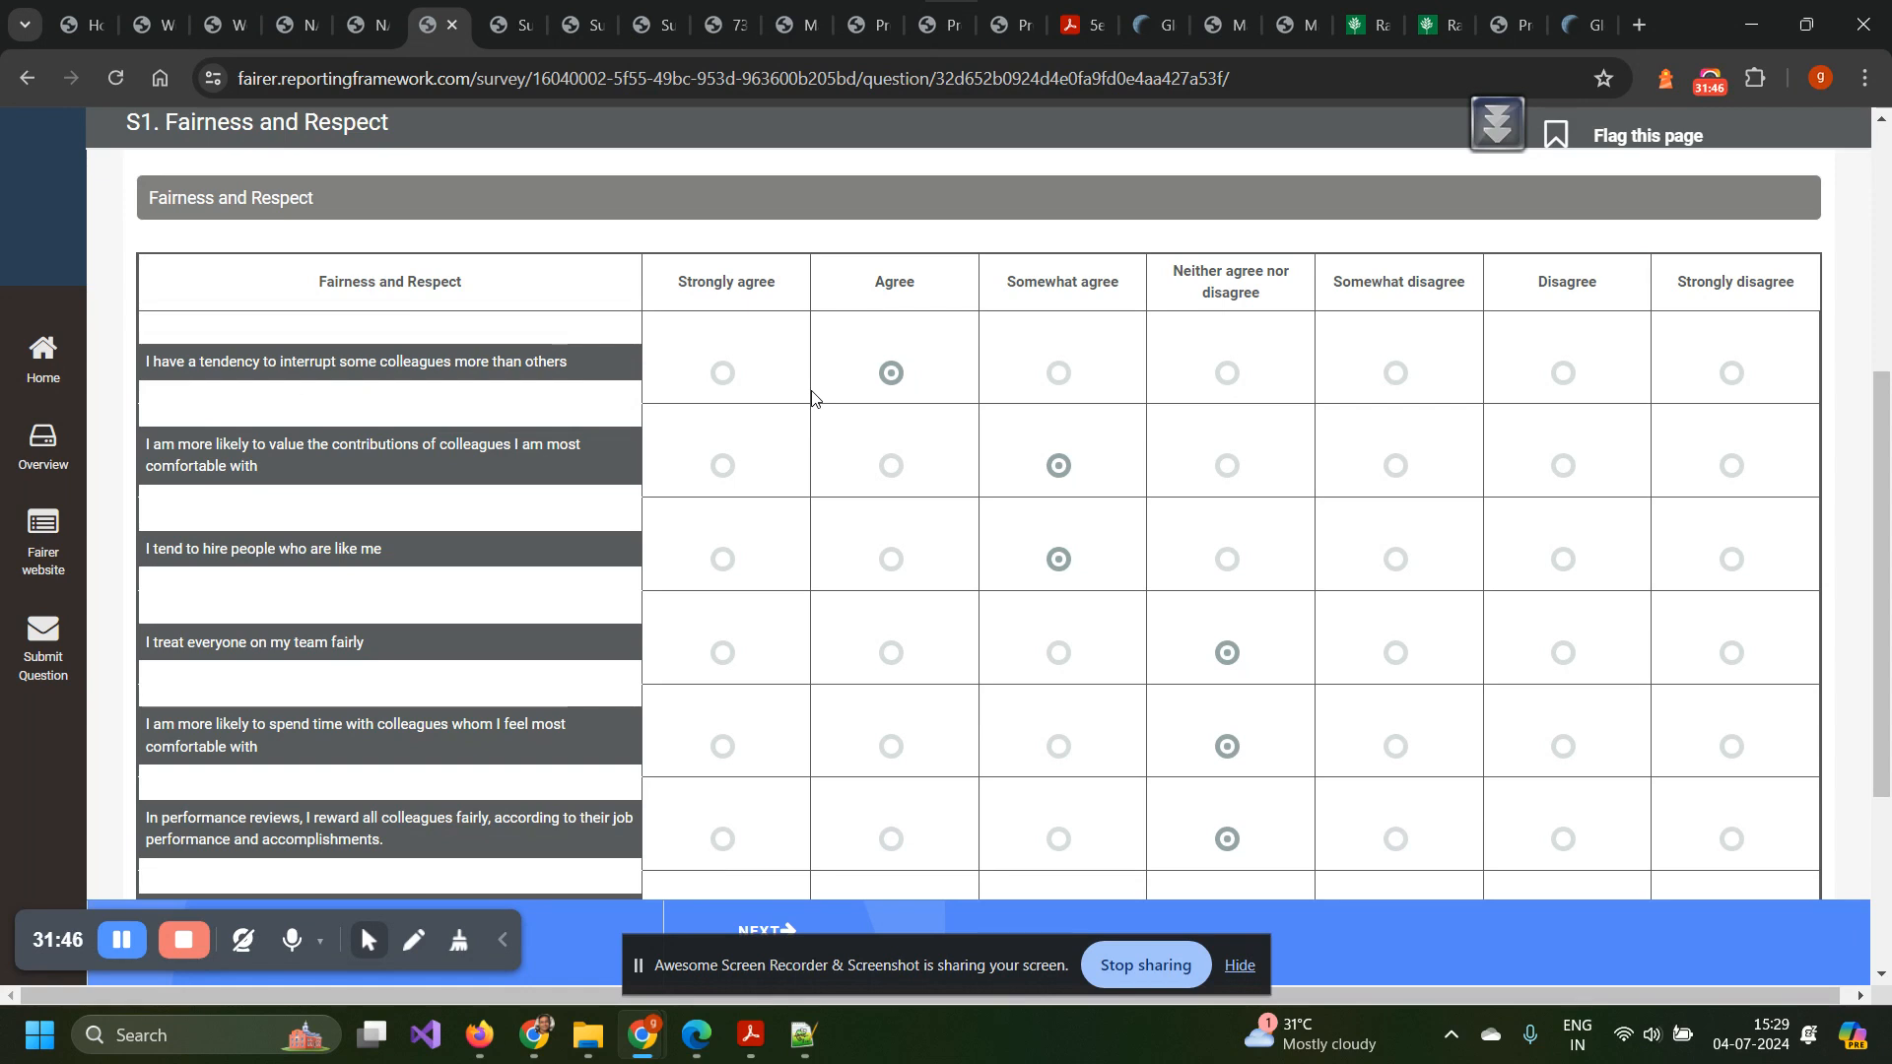
{"action": "scroll", "coordinate": [812, 397], "scroll_direction": "down", "scroll_amount": 2}
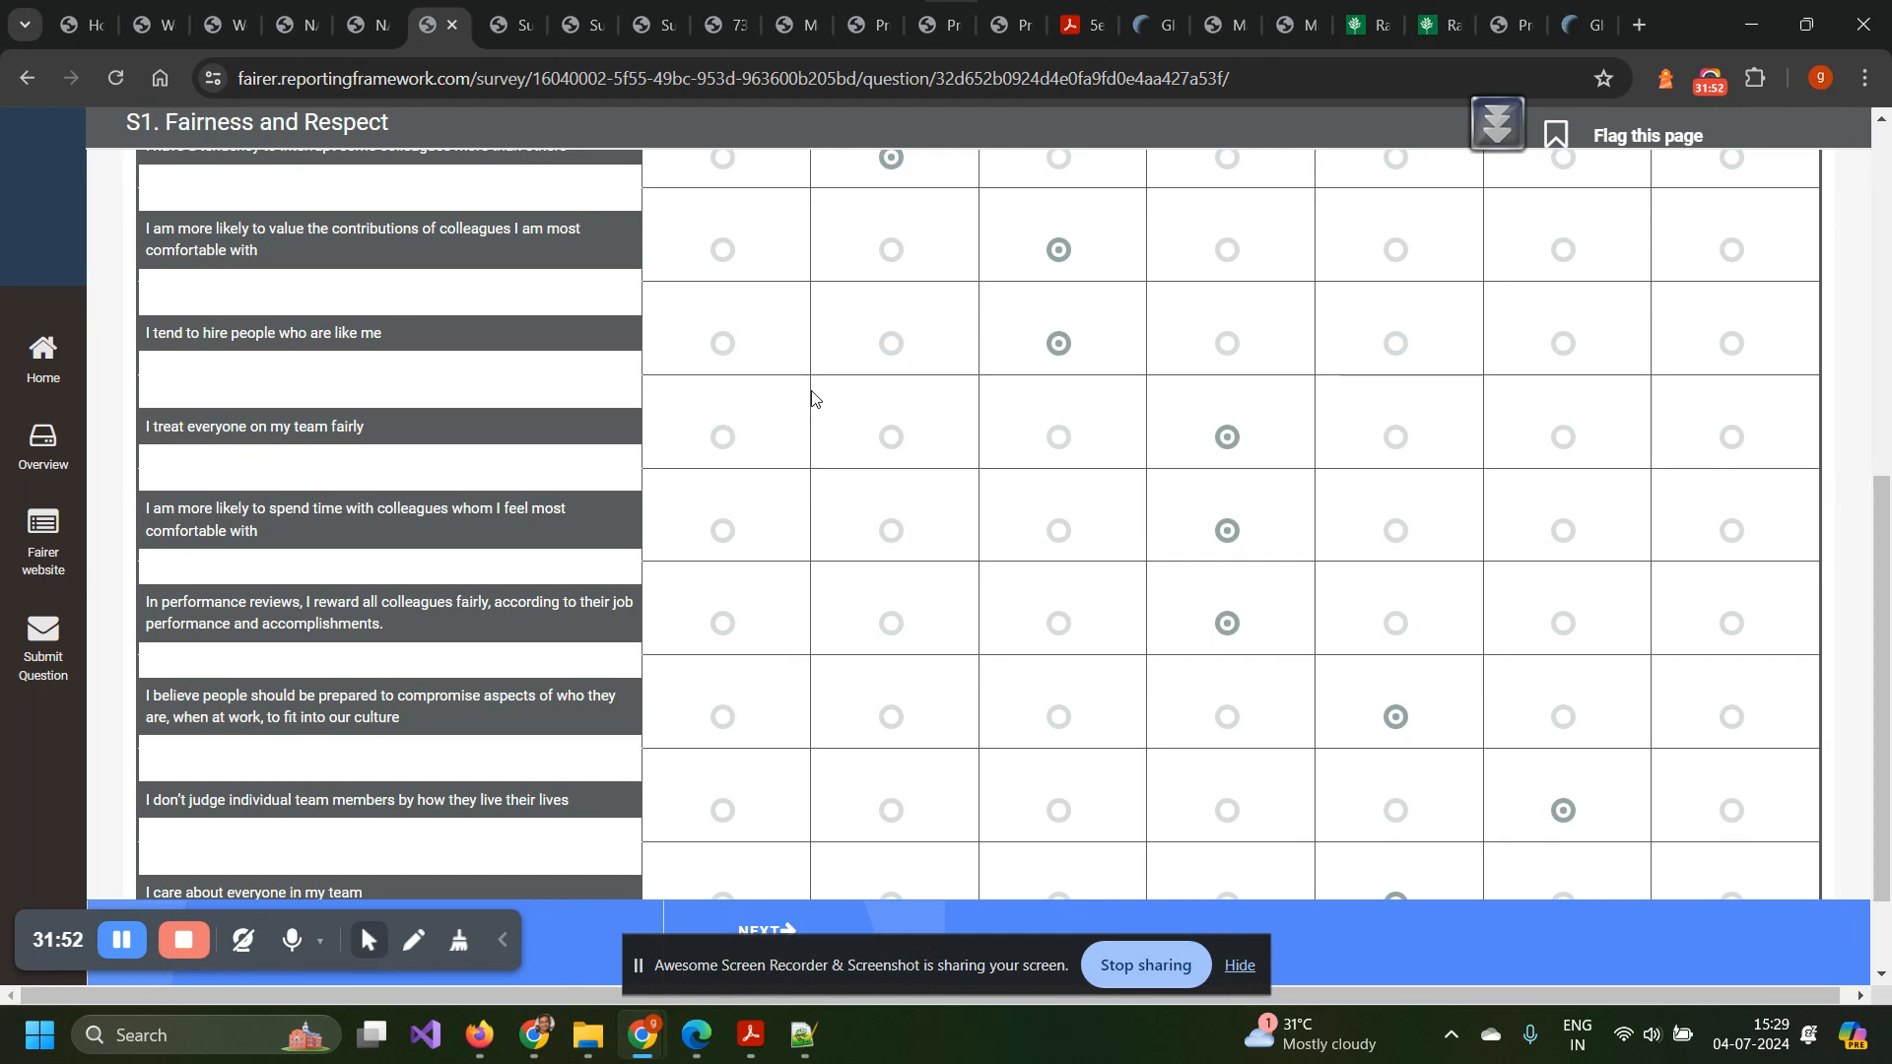
{"action": "scroll", "coordinate": [812, 397], "scroll_direction": "down", "scroll_amount": 1}
{"action": "scroll", "coordinate": [812, 398], "scroll_direction": "up", "scroll_amount": 5}
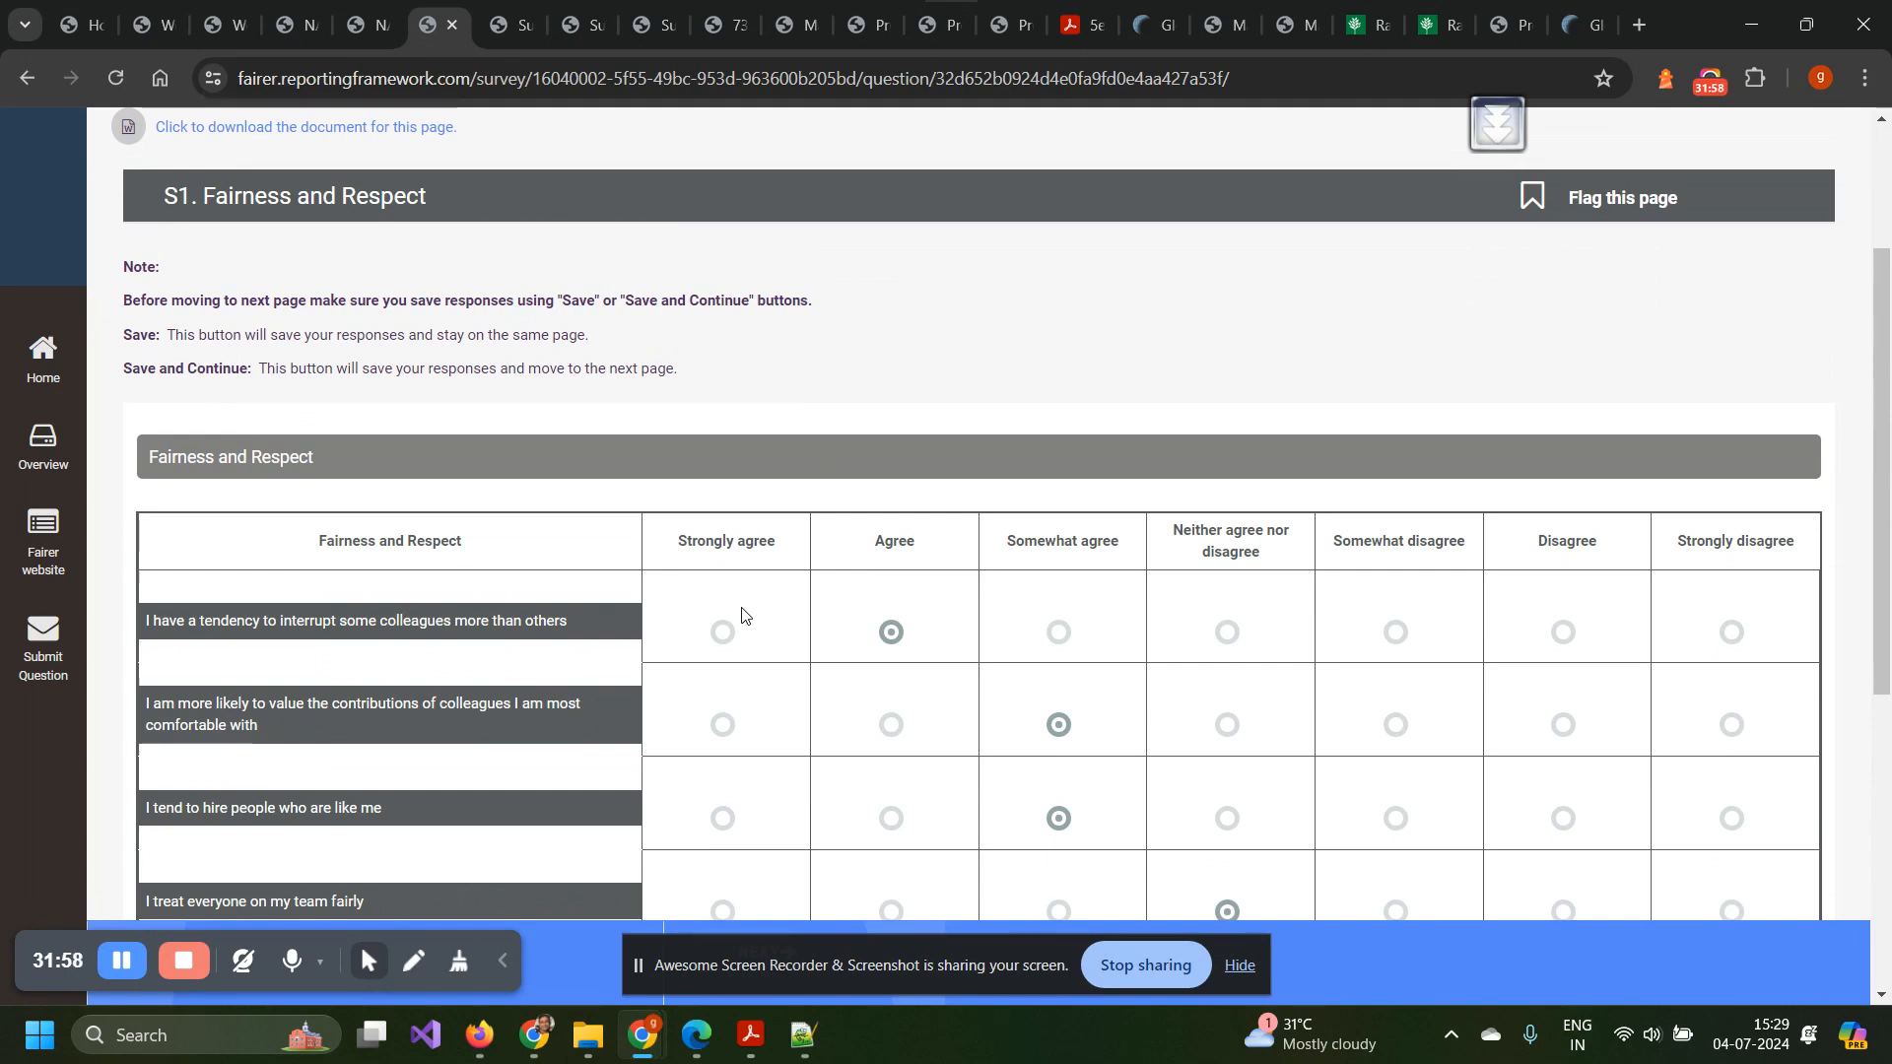
{"action": "scroll", "coordinate": [743, 616], "scroll_direction": "down", "scroll_amount": 3}
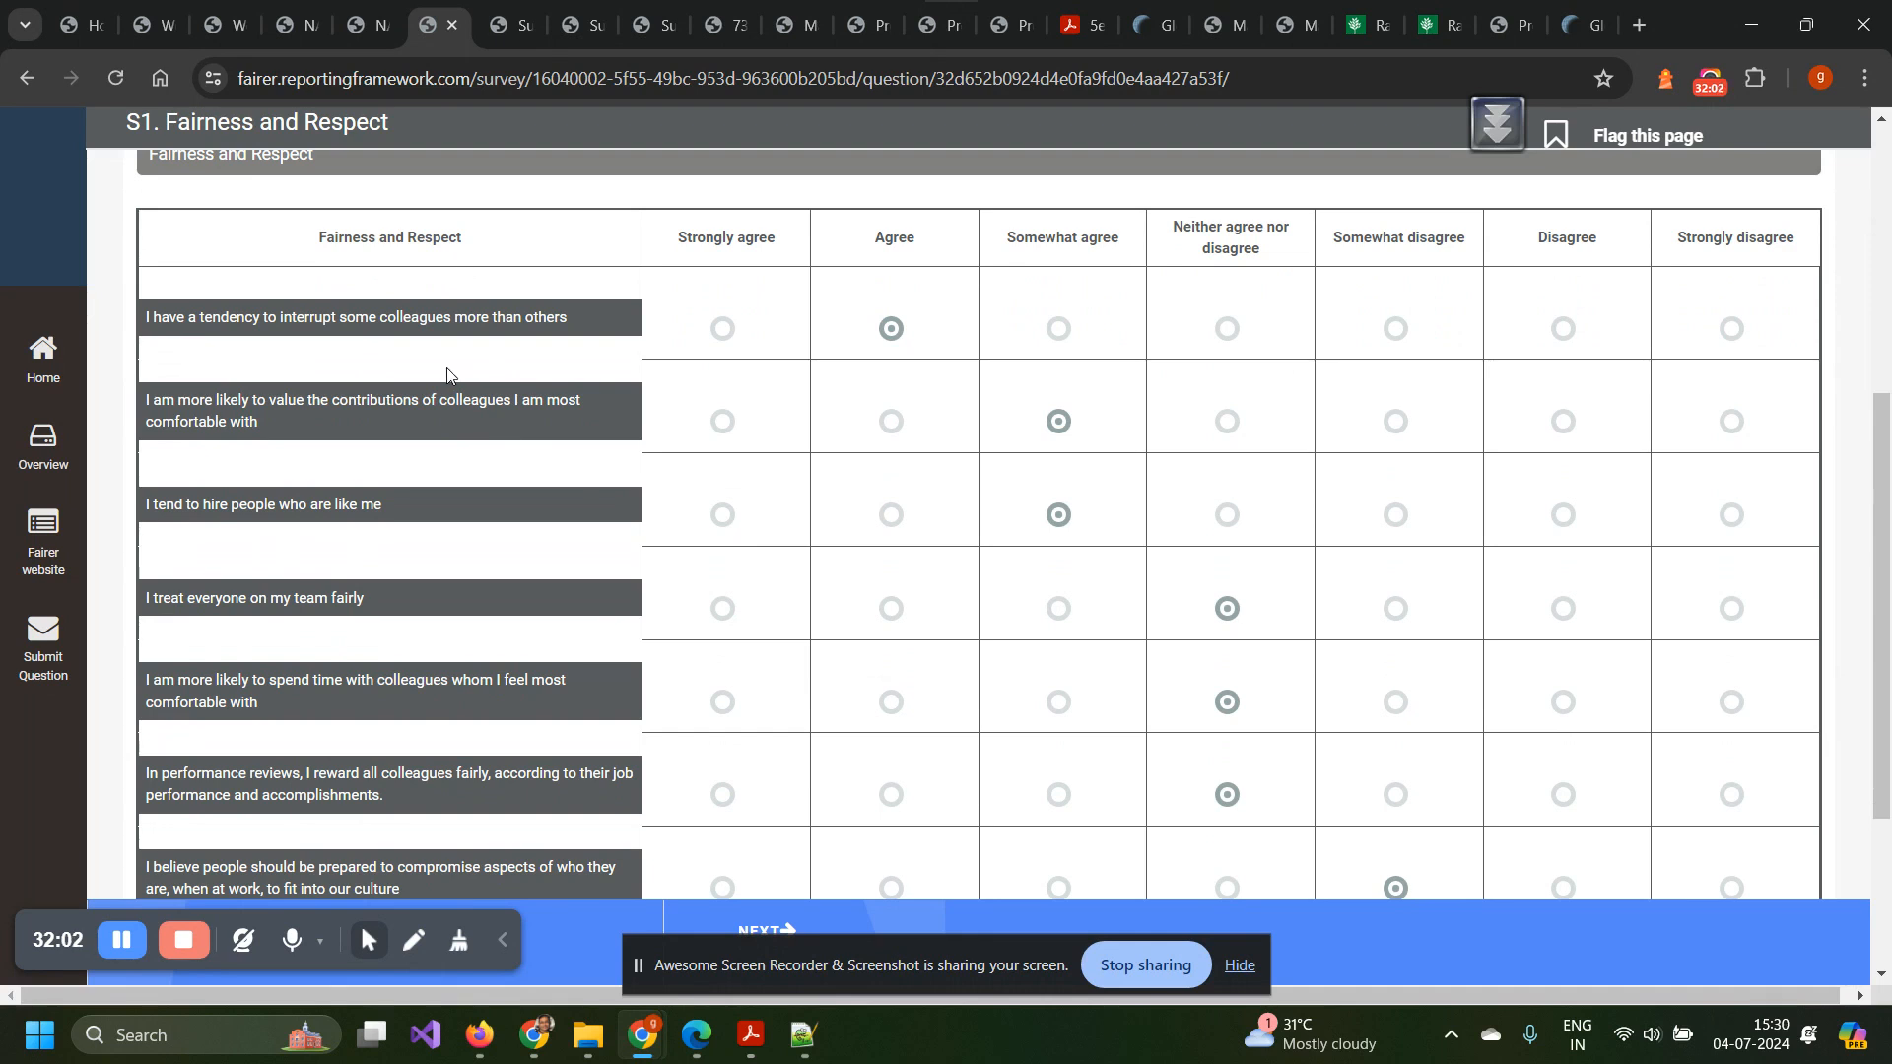
{"action": "scroll", "coordinate": [447, 371], "scroll_direction": "up", "scroll_amount": 5}
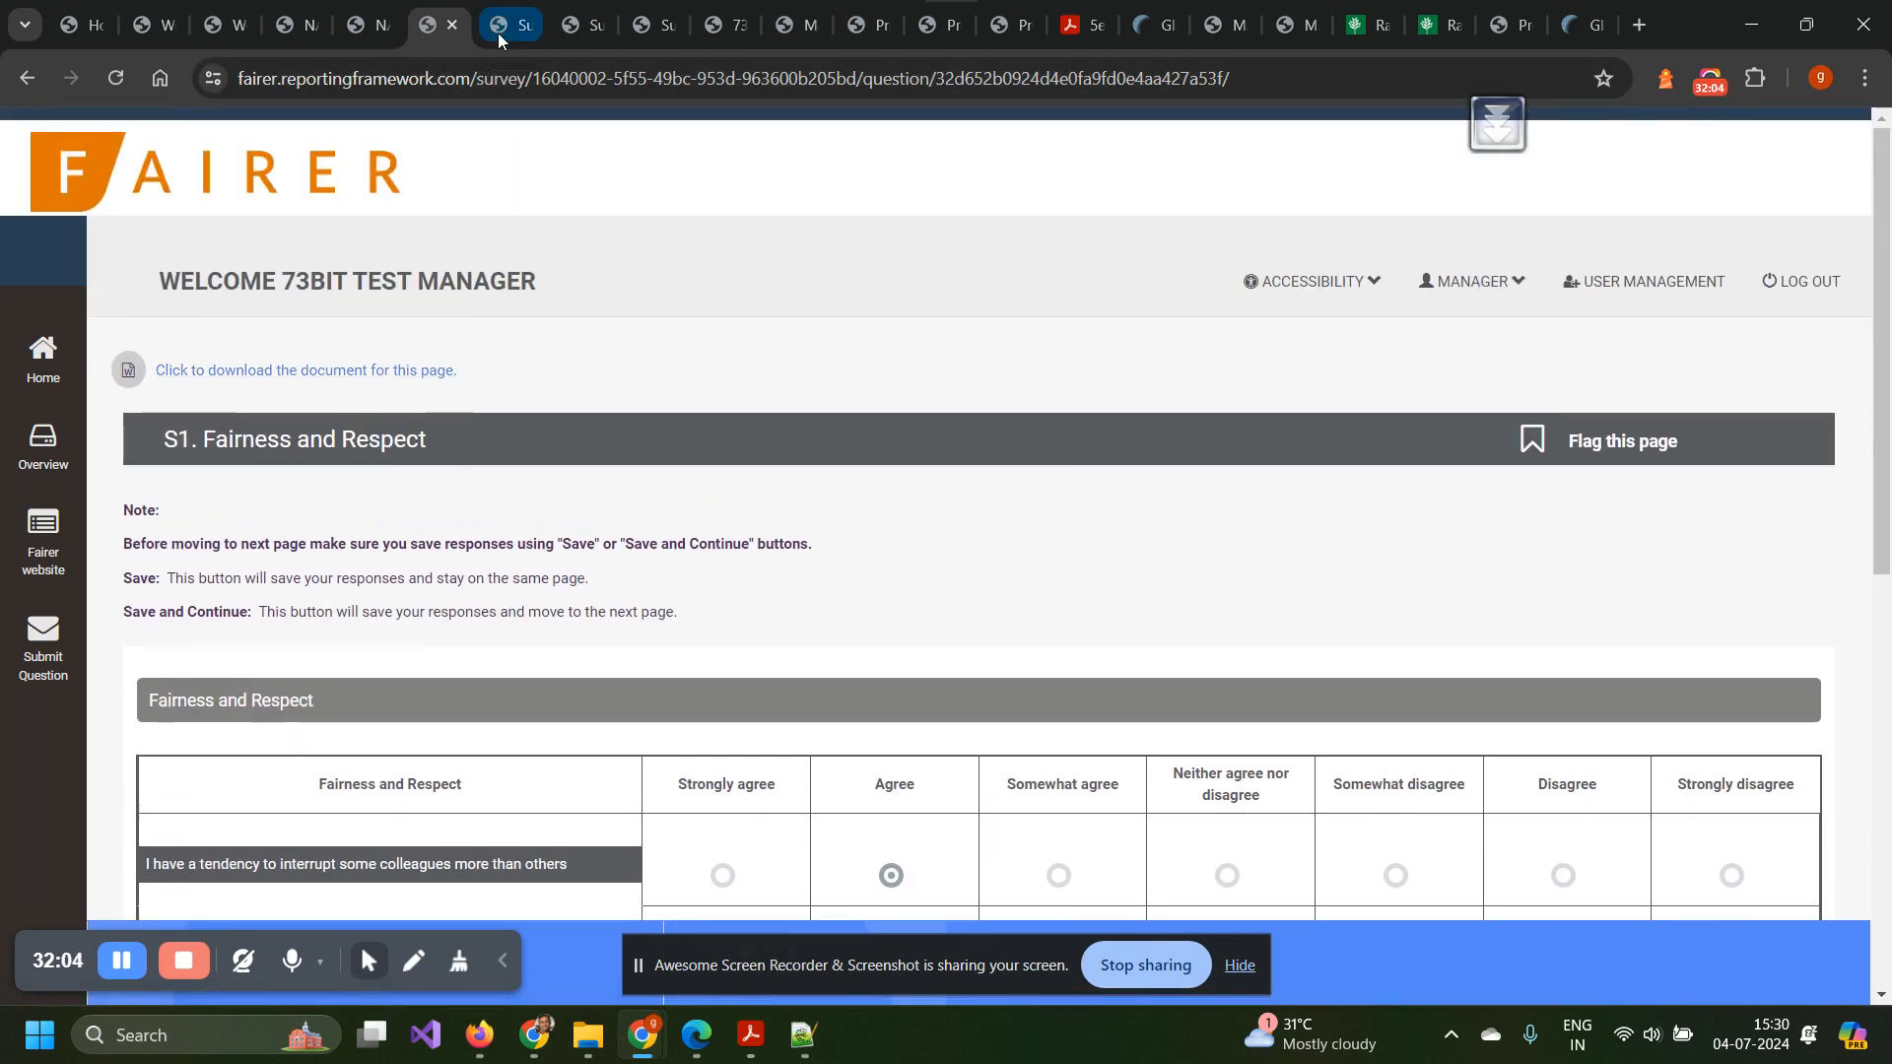
Switch to the Materials Benchmark Survey 2024 overview and expand Materials Portfolio.
{"action": "key", "text": "ctrl+Tab"}
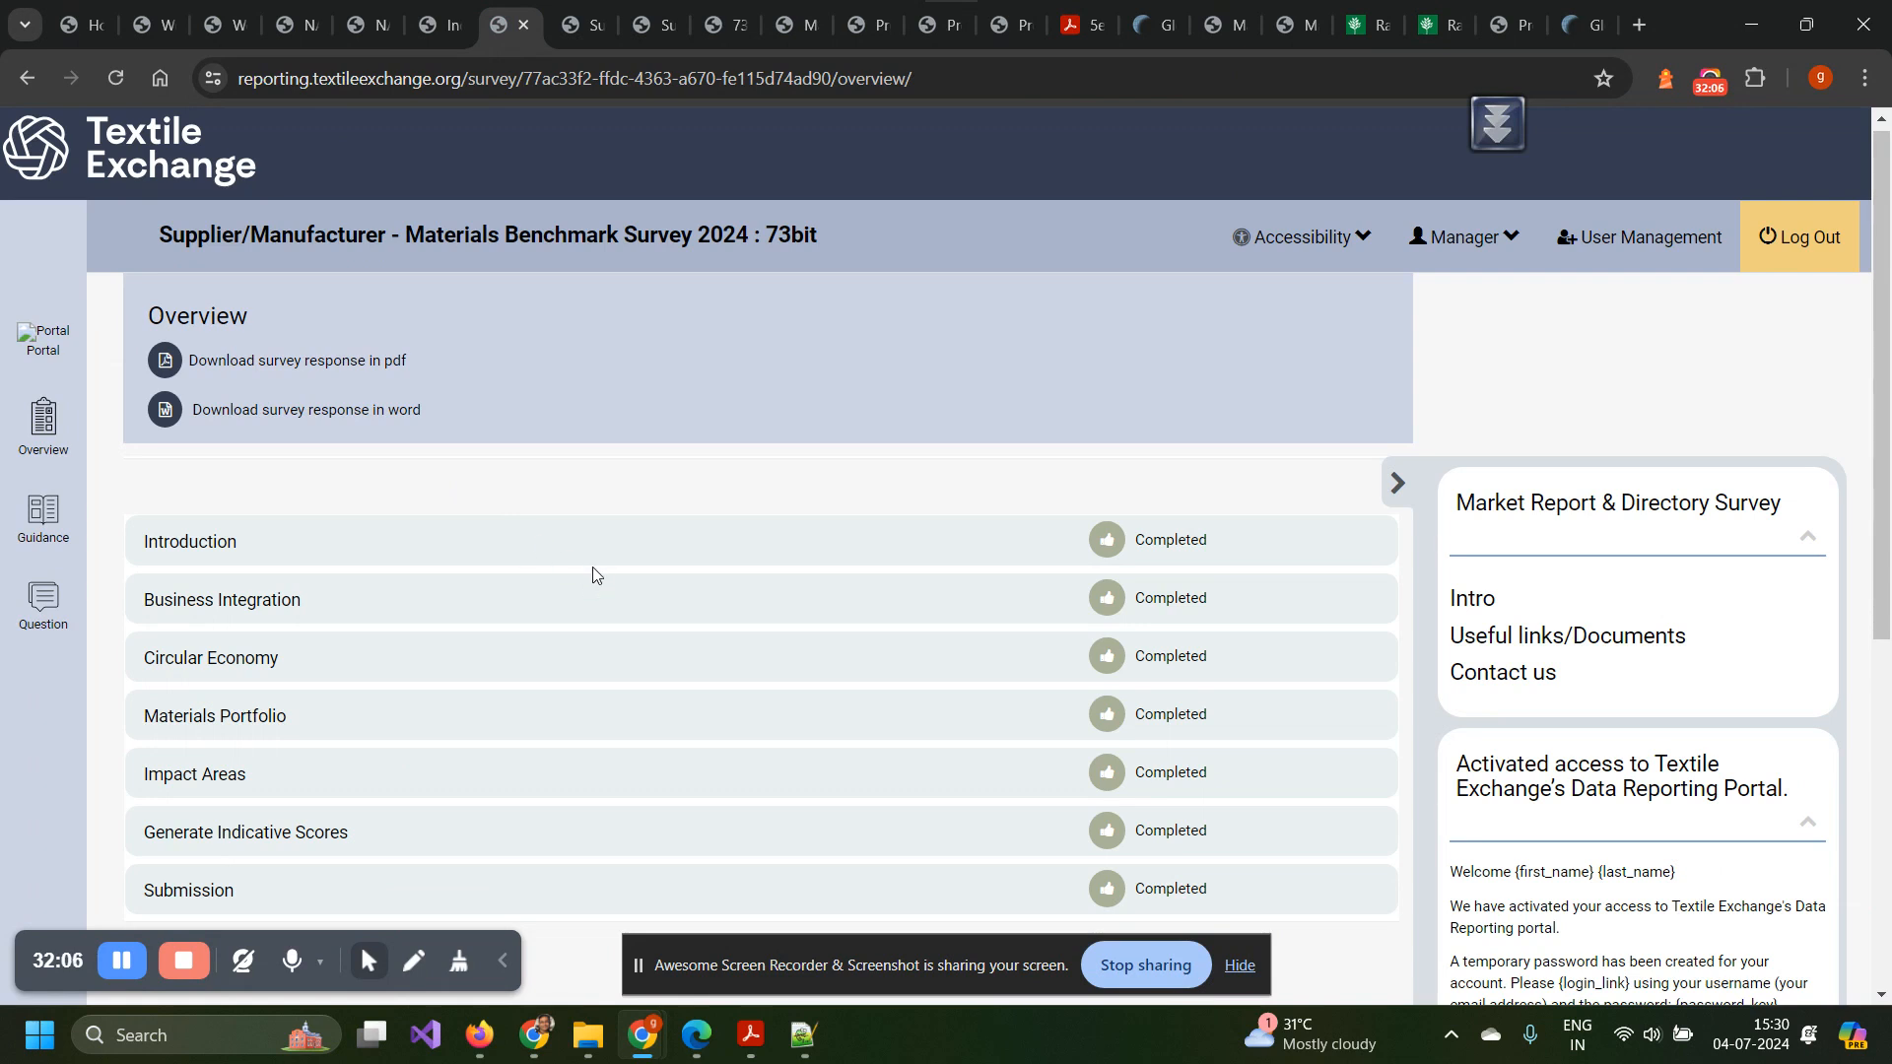
{"action": "scroll", "coordinate": [595, 574], "scroll_direction": "down", "scroll_amount": 2}
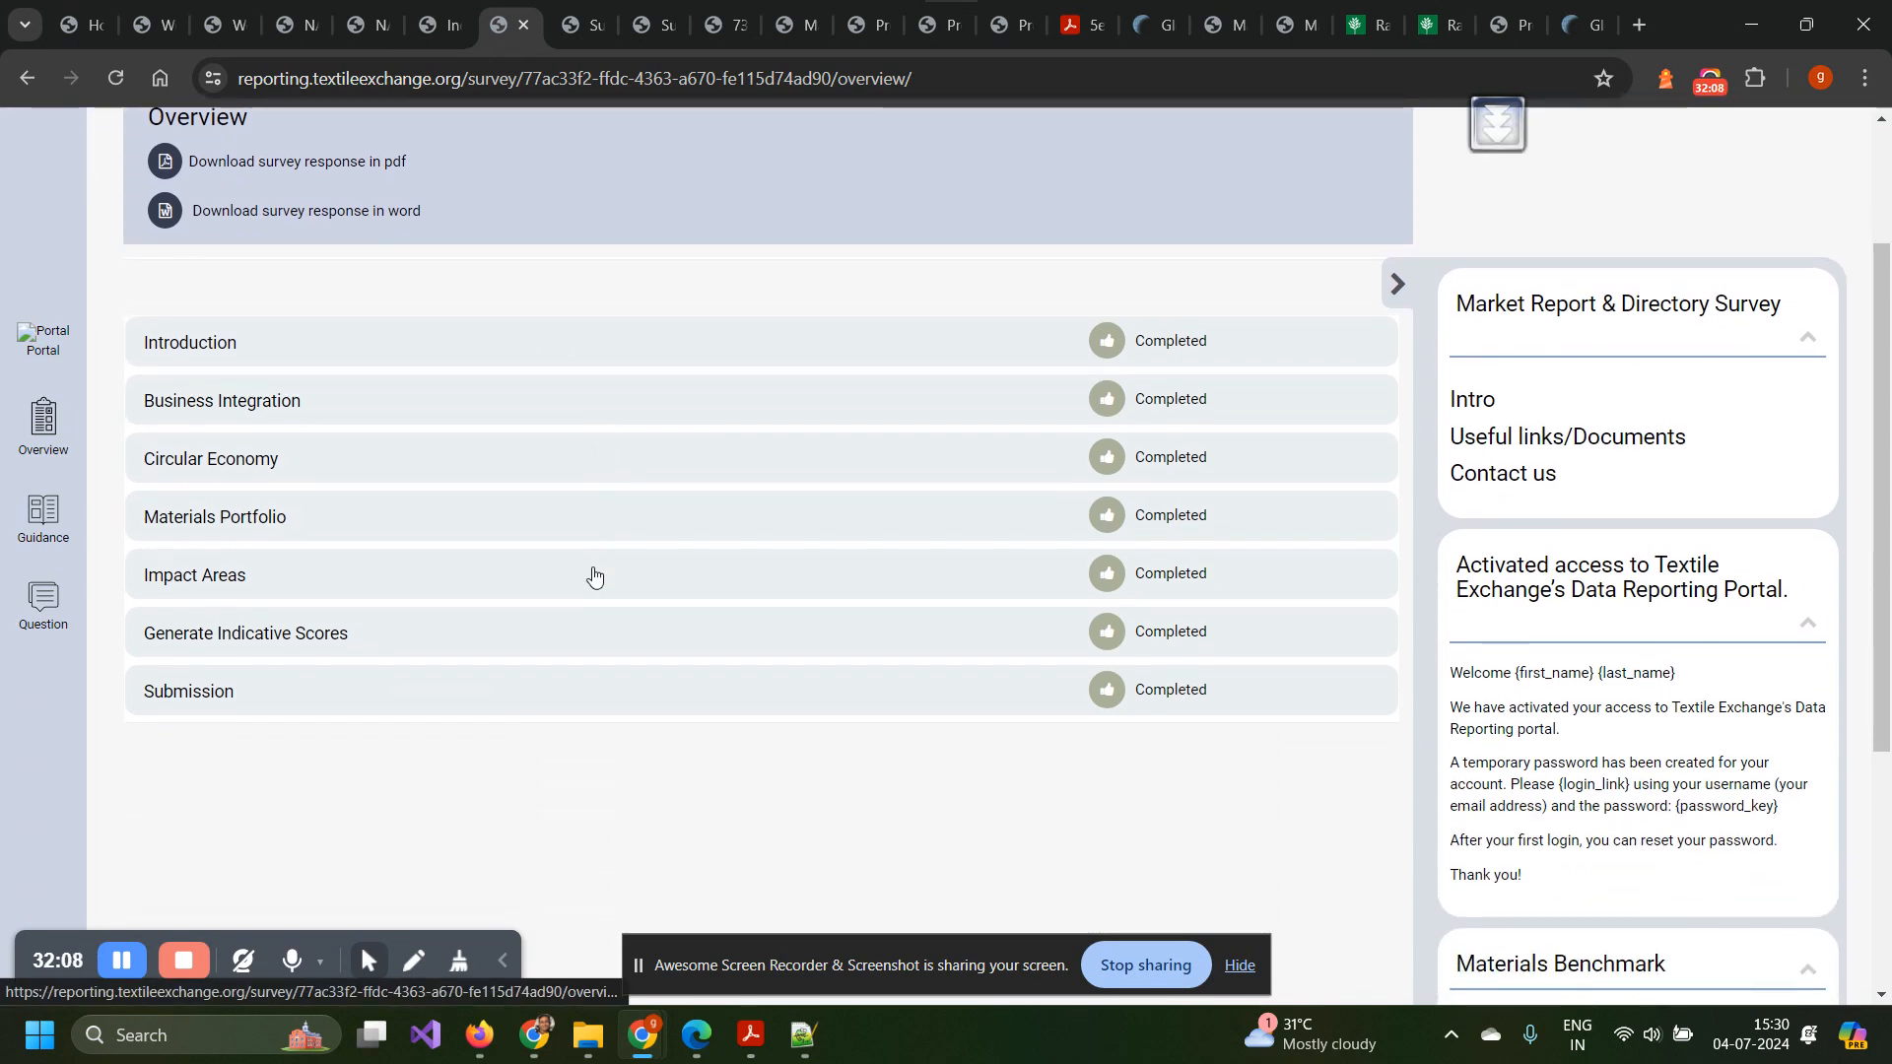
{"action": "left_click", "coordinate": [279, 523]}
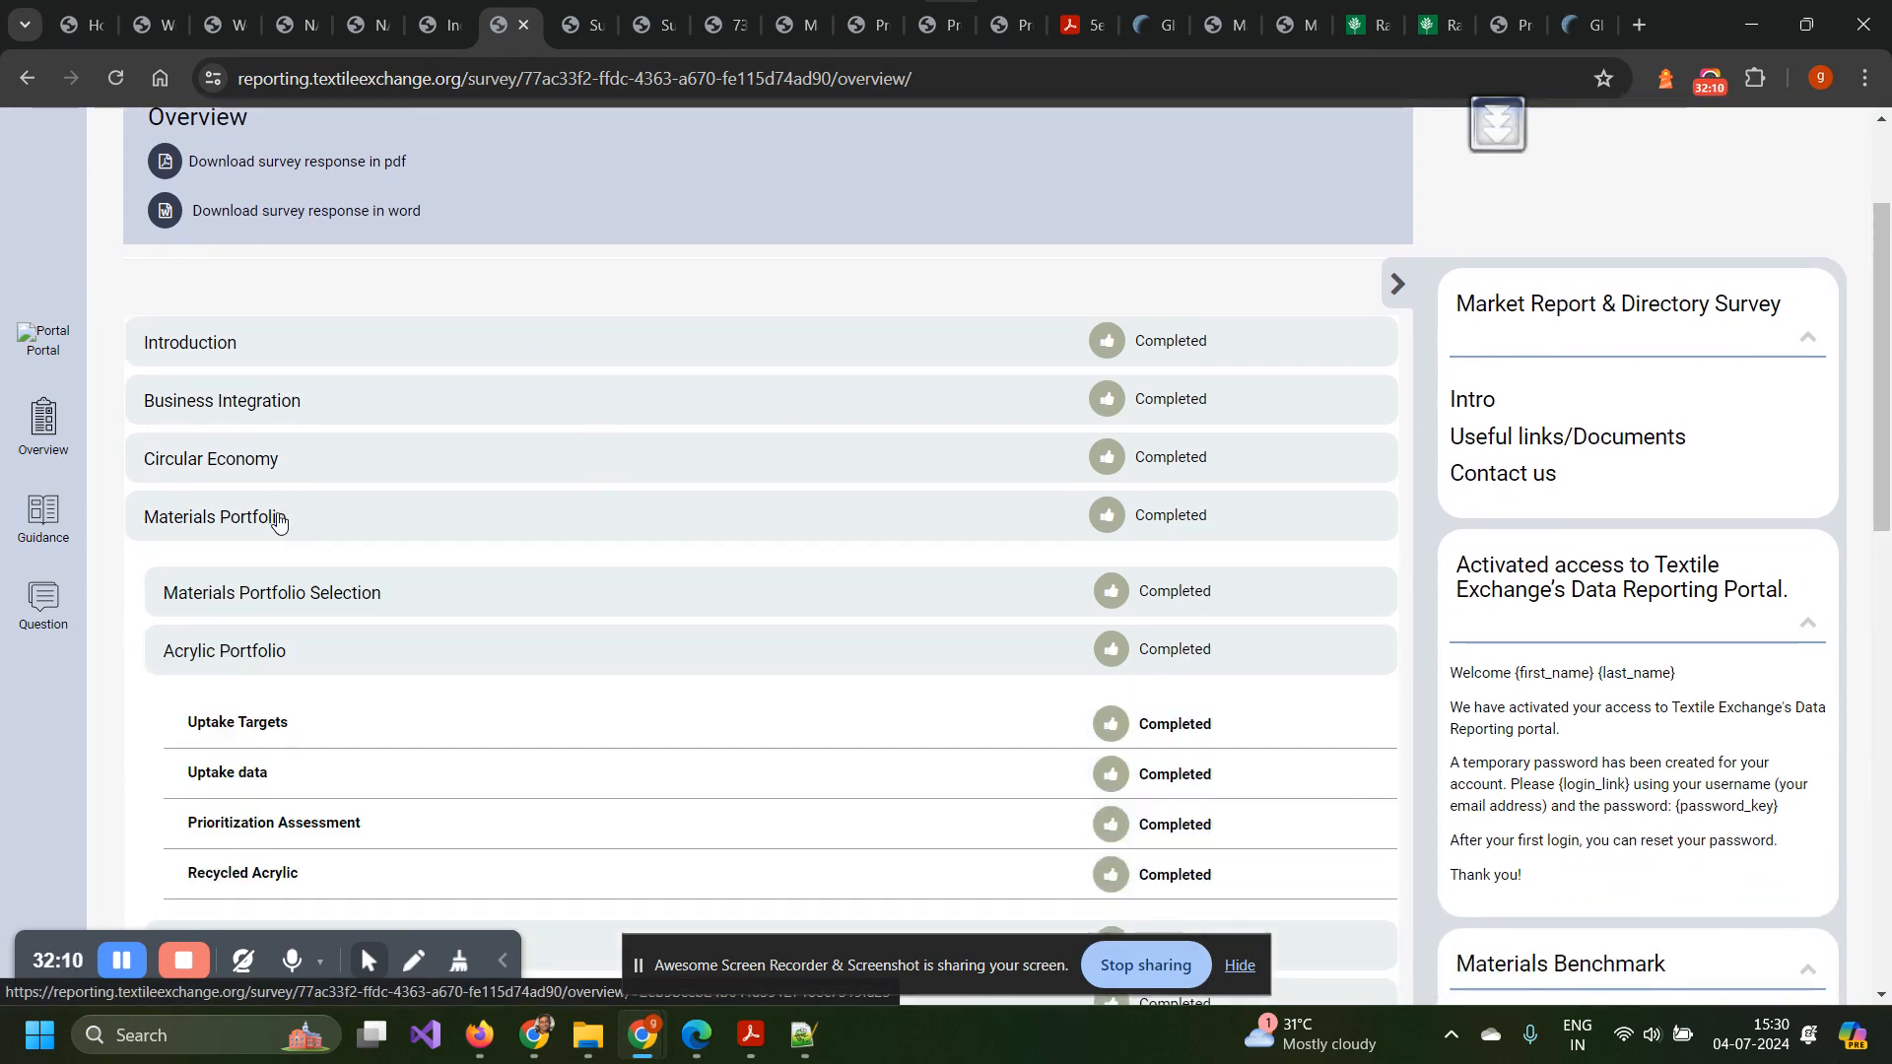
{"action": "scroll", "coordinate": [307, 650], "scroll_direction": "down", "scroll_amount": 4}
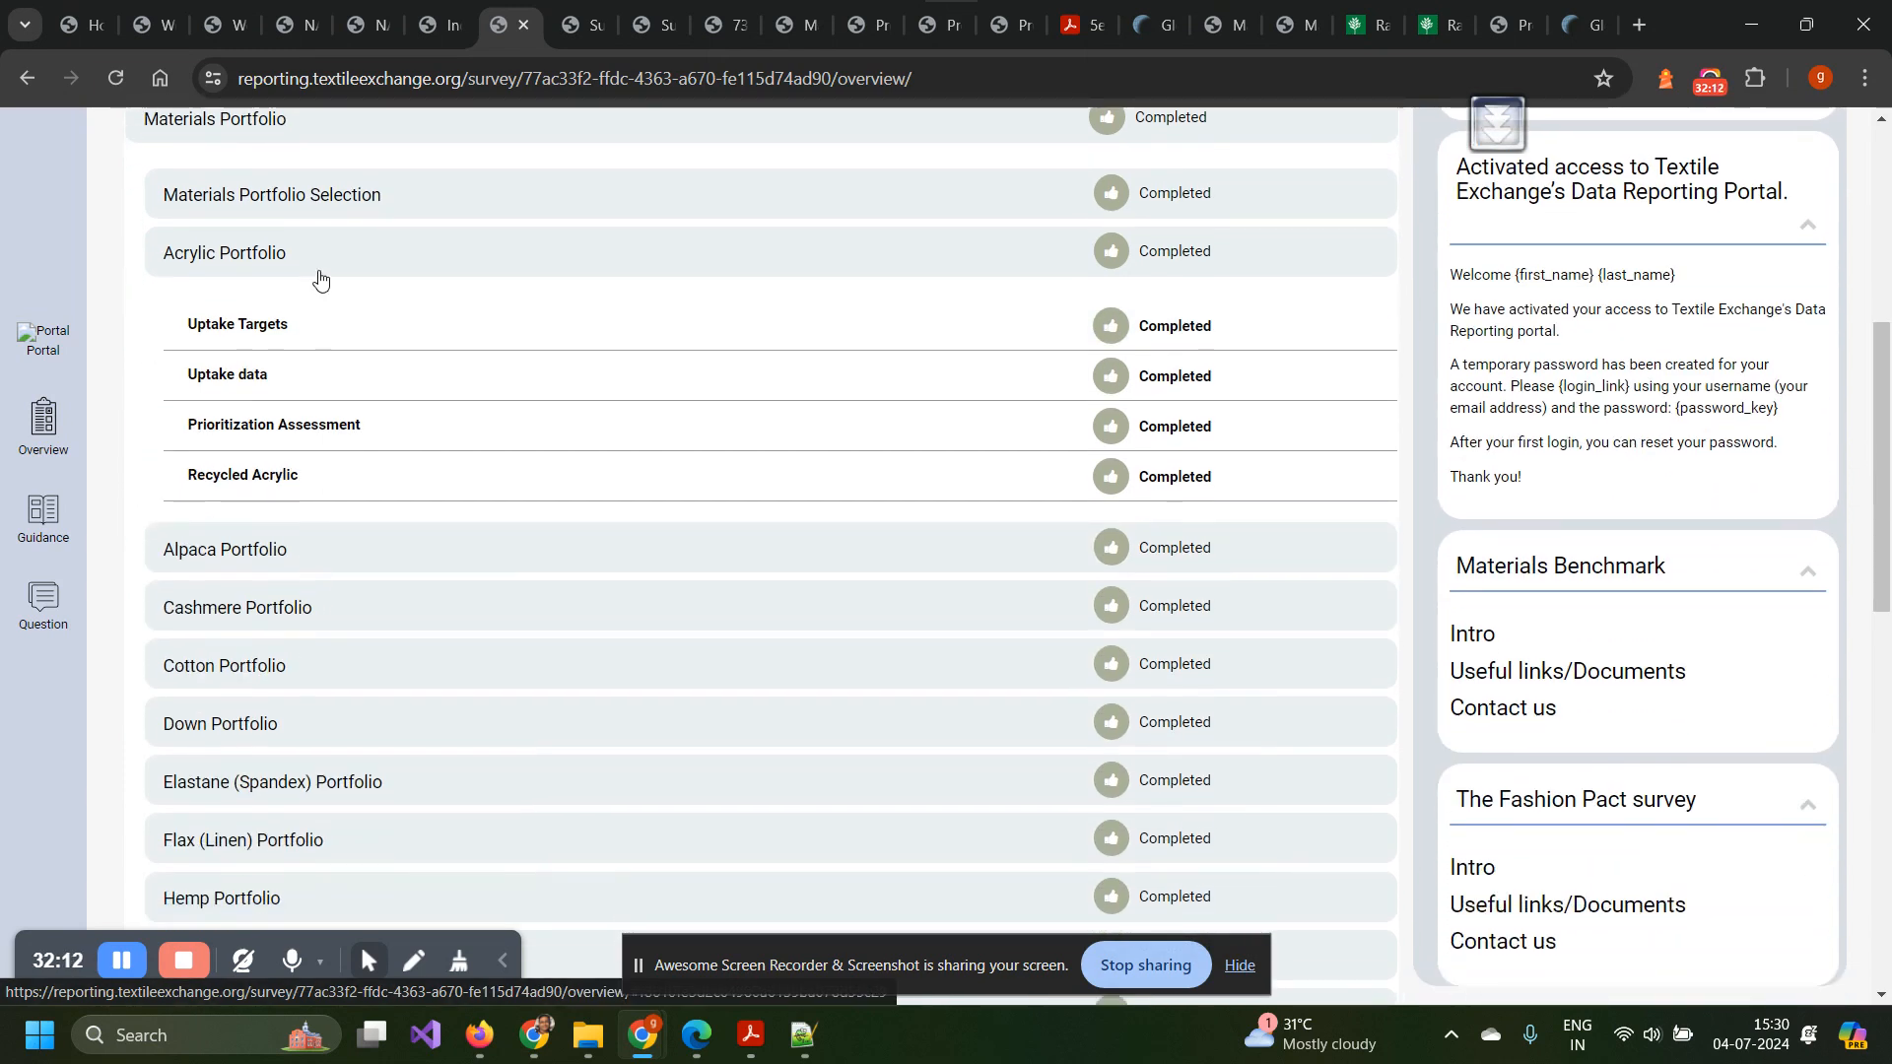
Expand the Acrylic Portfolio sub-sections and confirm each is marked Completed.
{"action": "left_click", "coordinate": [316, 264]}
{"action": "scroll", "coordinate": [346, 507], "scroll_direction": "down", "scroll_amount": 1}
{"action": "scroll", "coordinate": [348, 503], "scroll_direction": "down", "scroll_amount": 3}
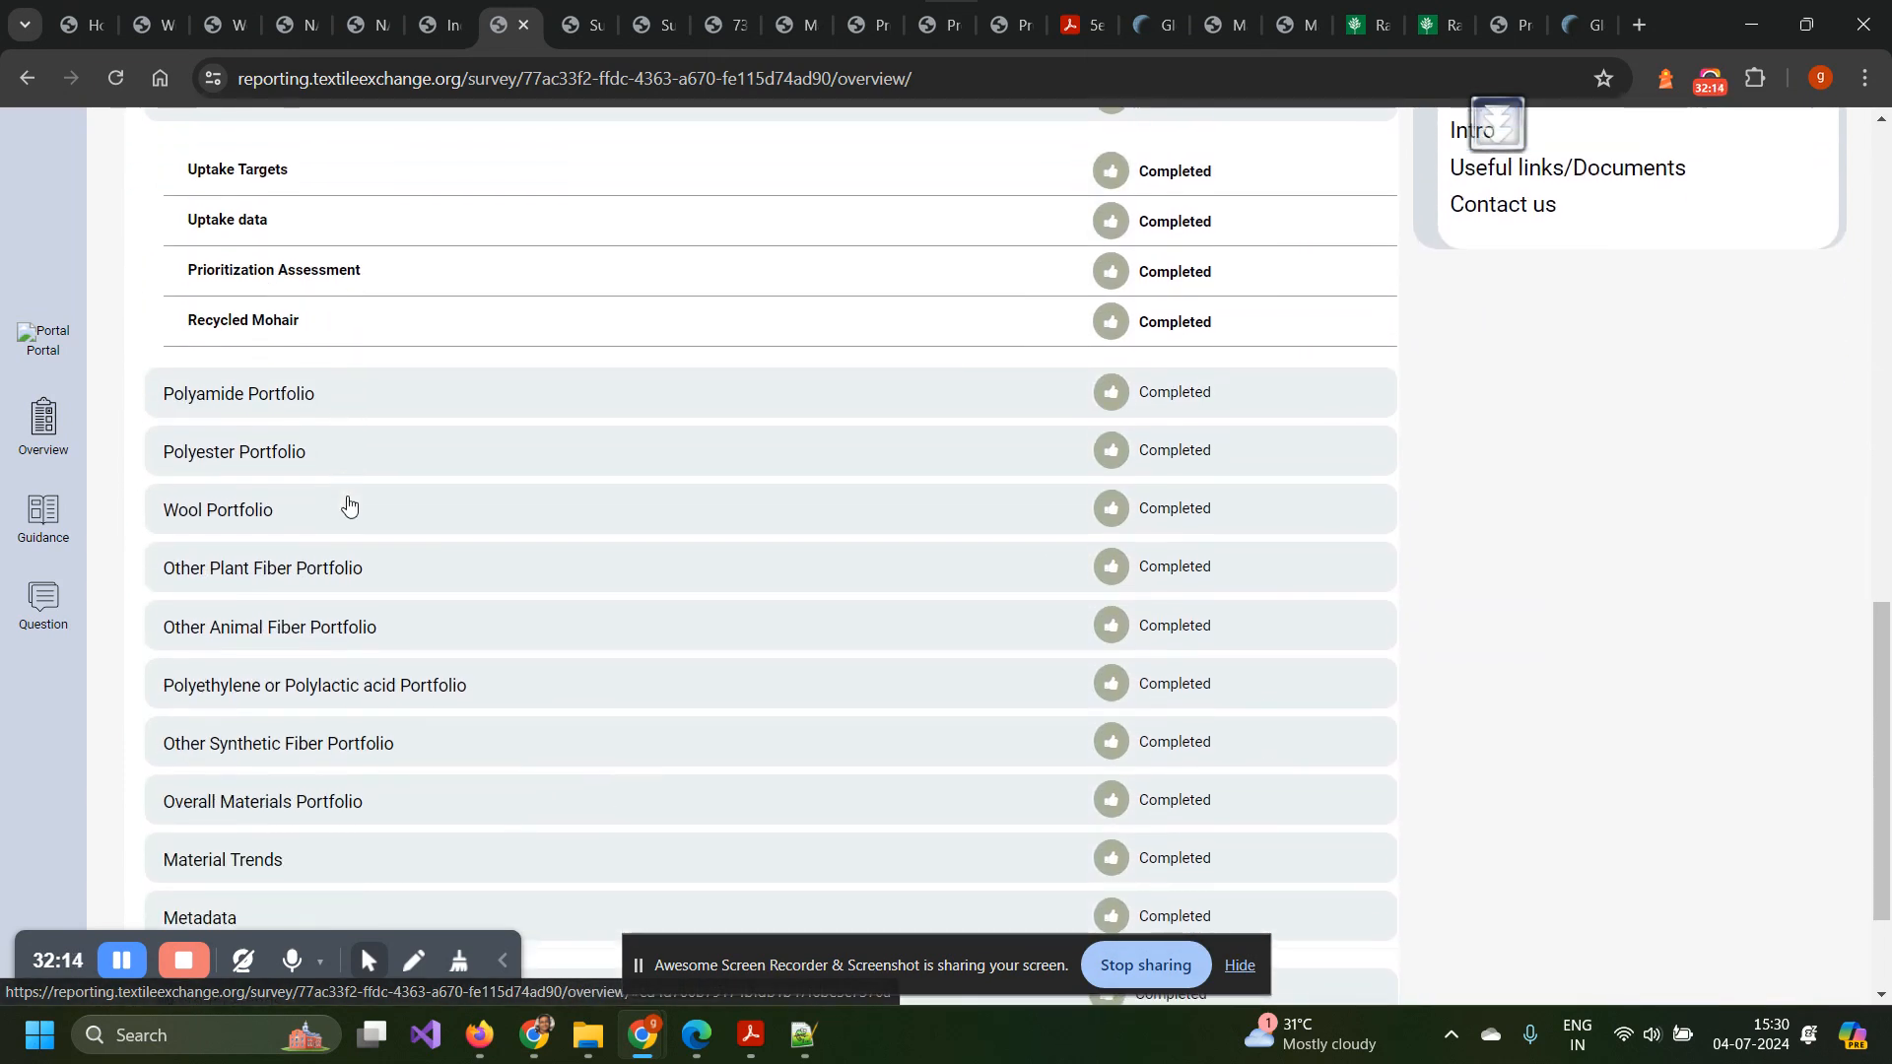
{"action": "scroll", "coordinate": [348, 504], "scroll_direction": "up", "scroll_amount": 11}
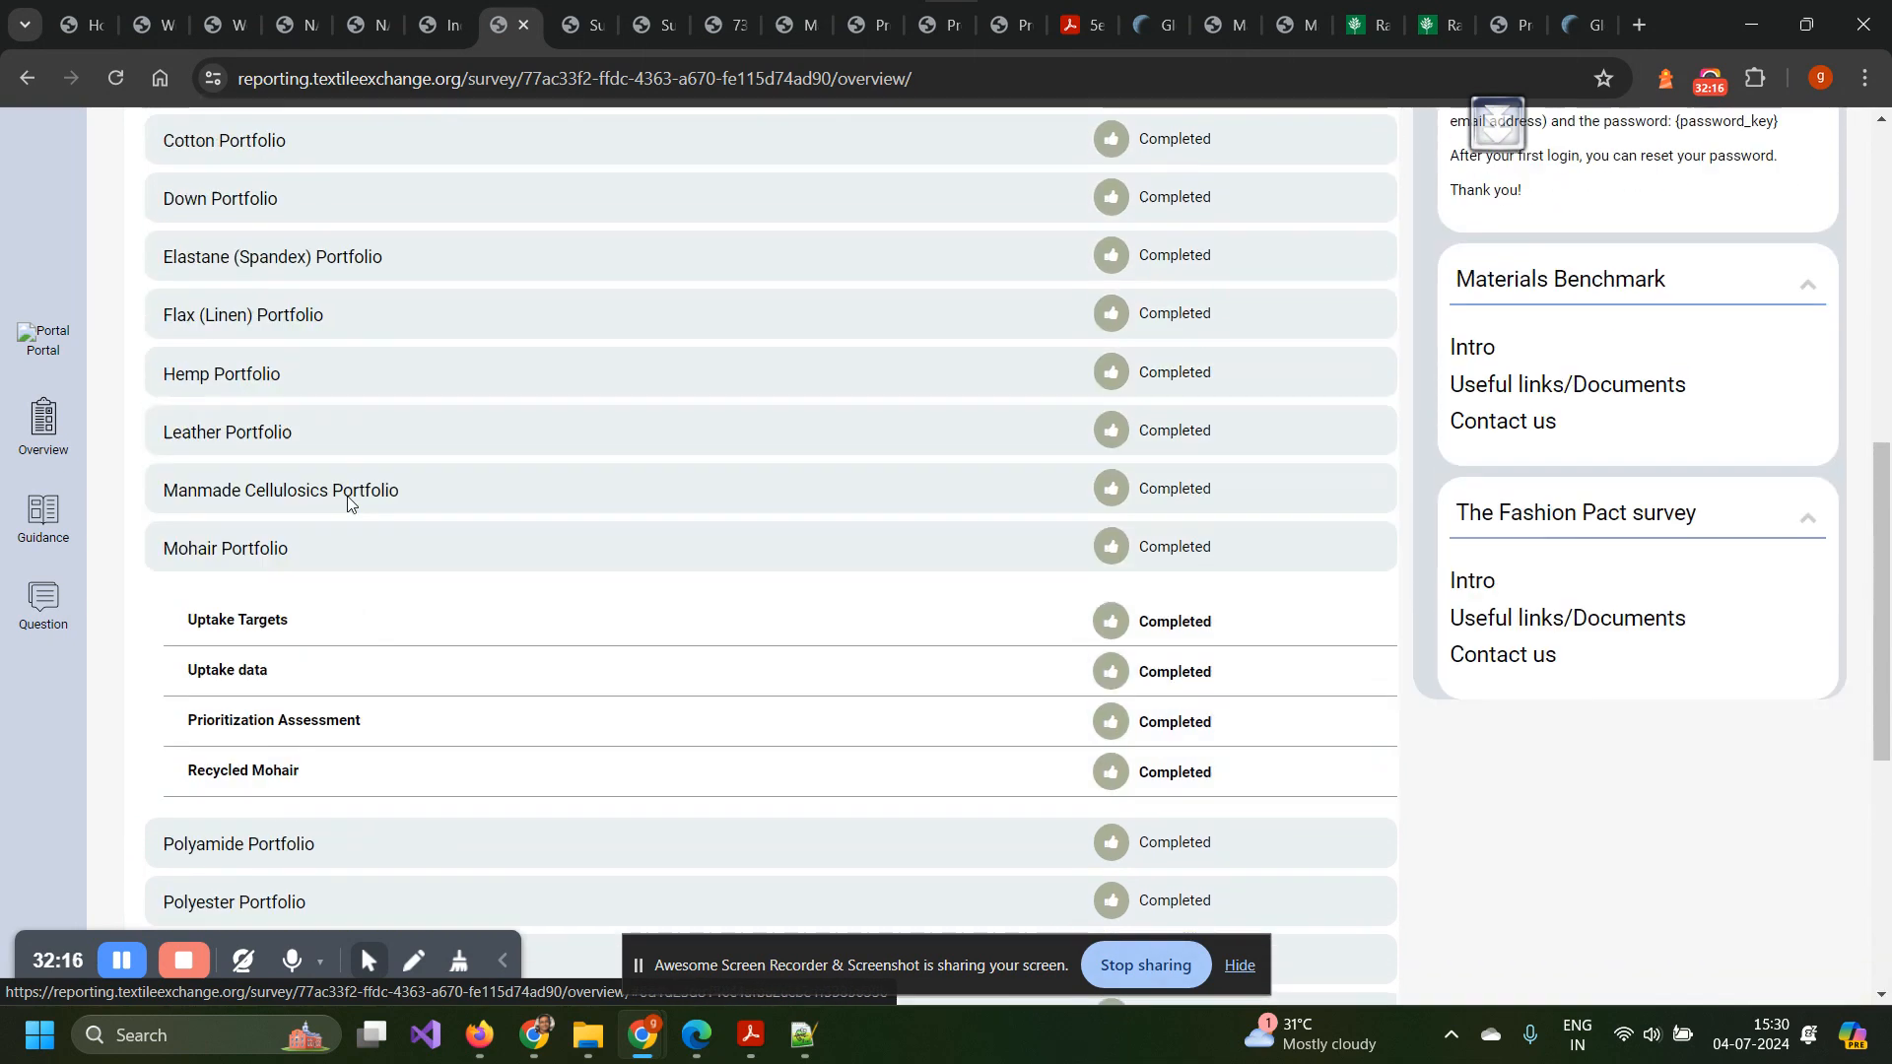
{"action": "left_click", "coordinate": [296, 590]}
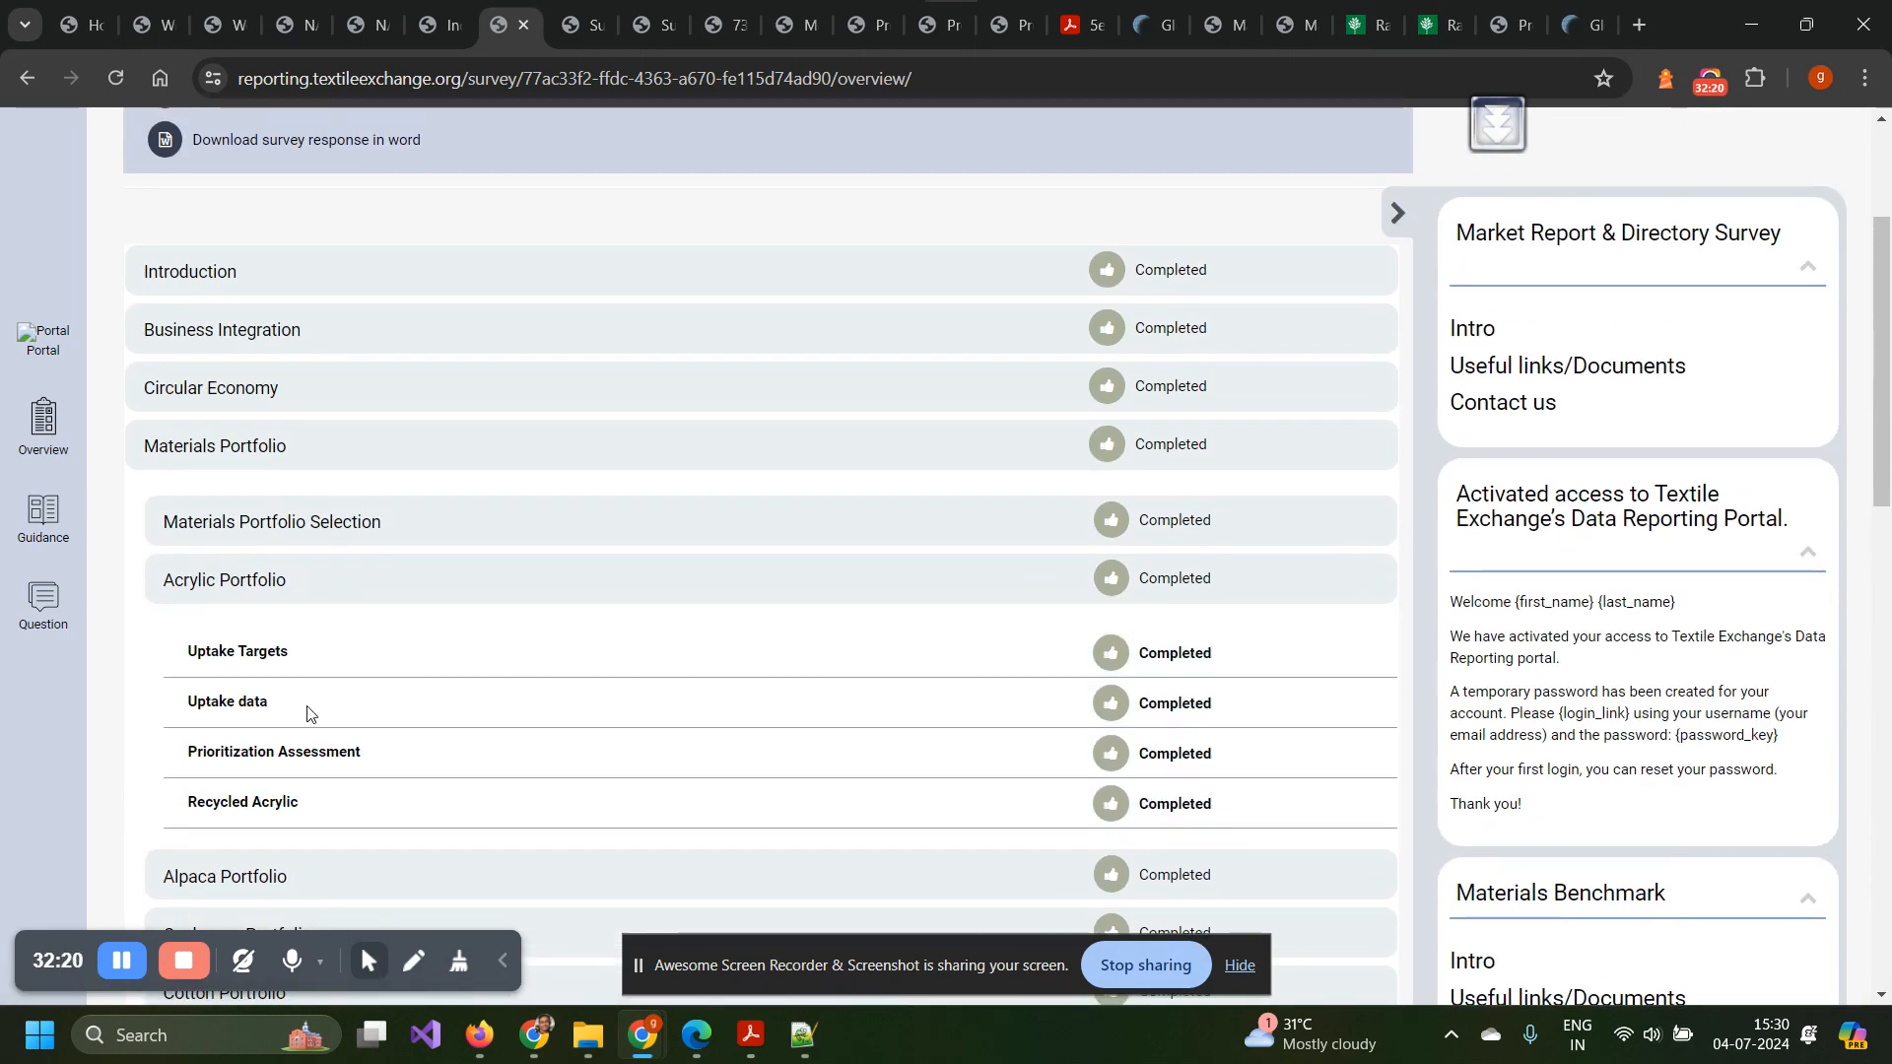
{"action": "scroll", "coordinate": [307, 712], "scroll_direction": "up", "scroll_amount": 3}
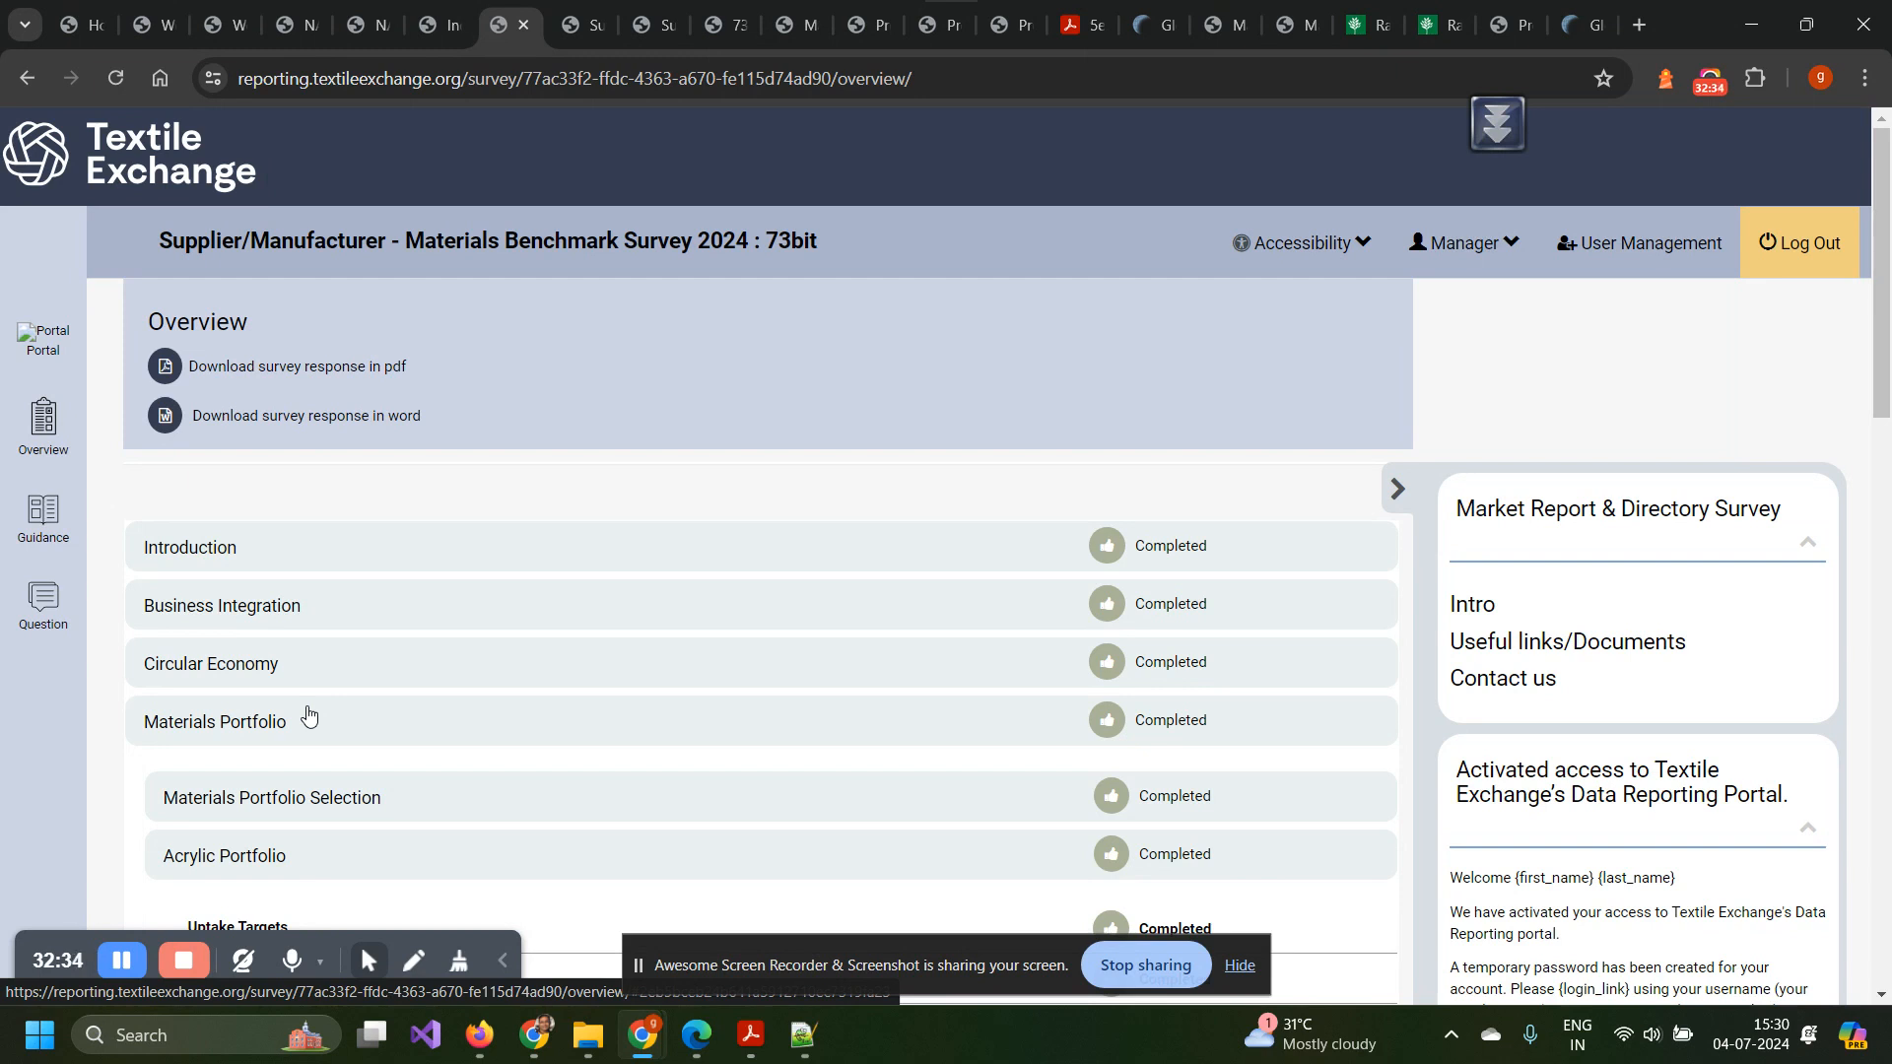
{"action": "scroll", "coordinate": [309, 714], "scroll_direction": "down", "scroll_amount": 1}
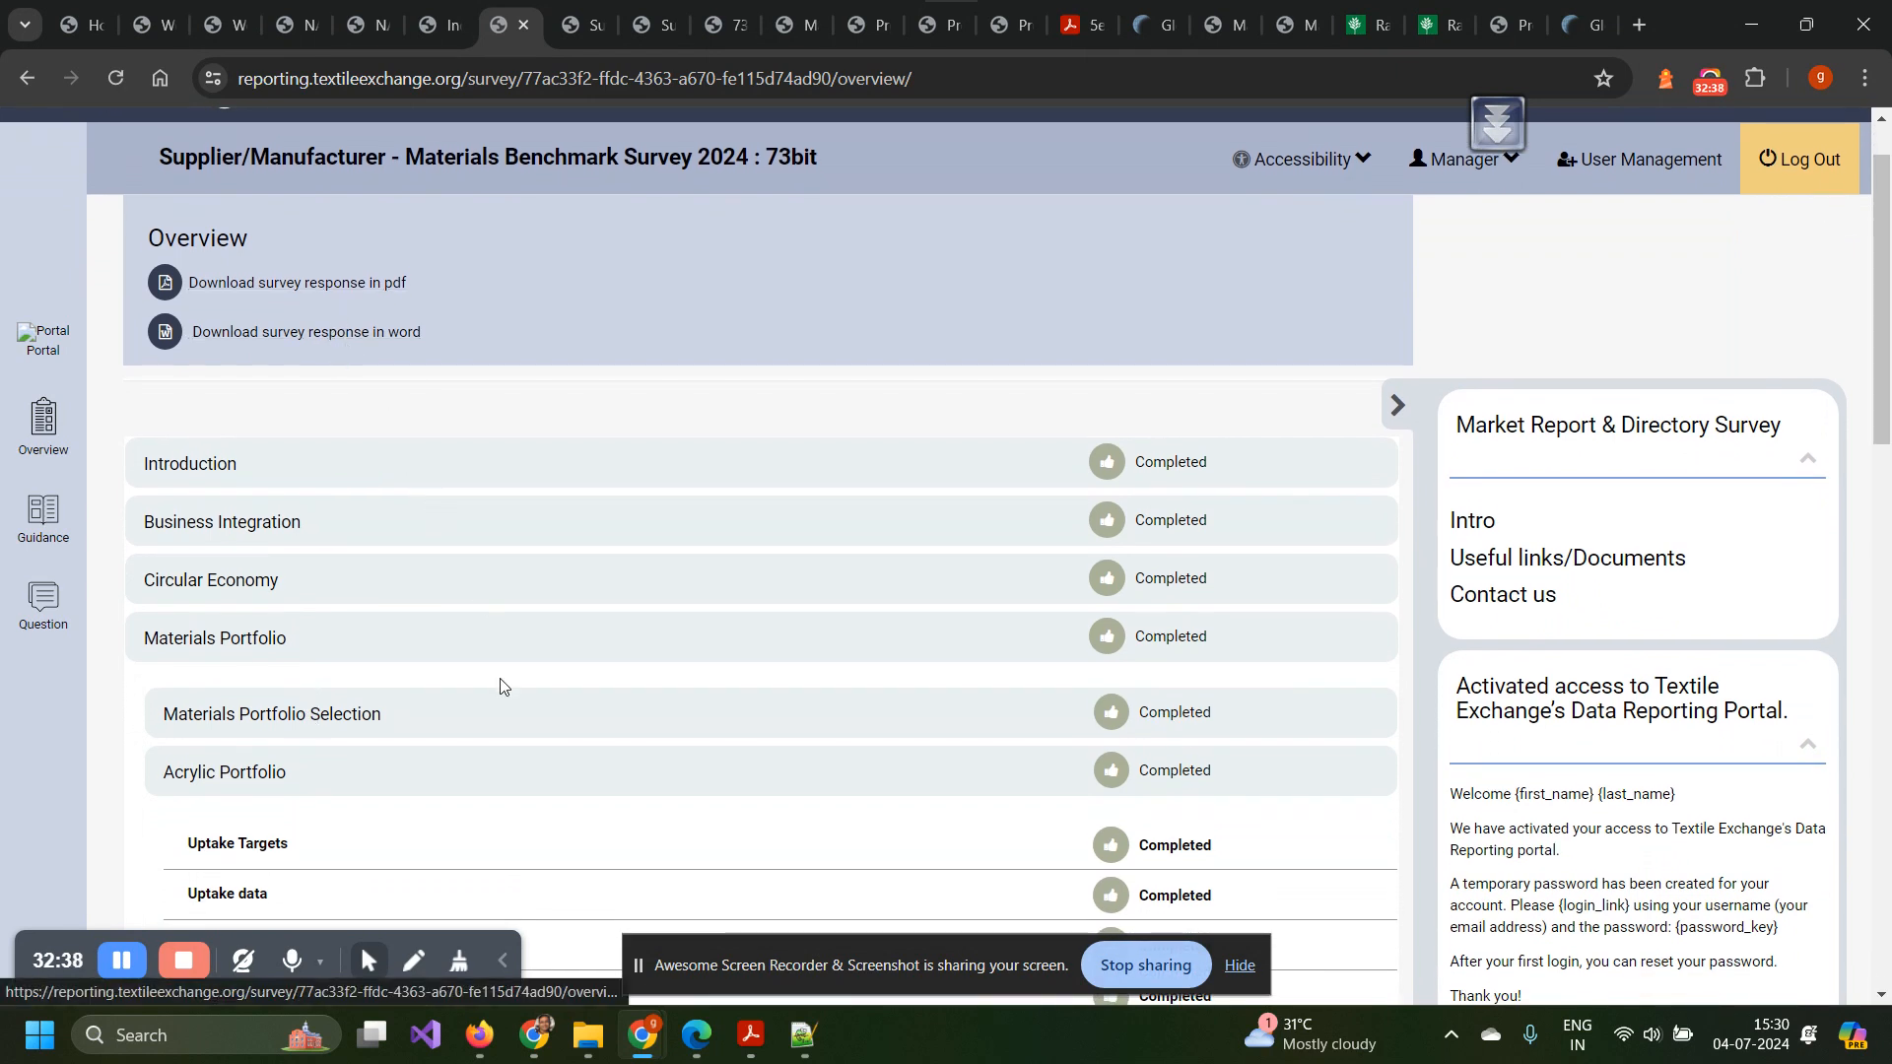
{"action": "scroll", "coordinate": [500, 685], "scroll_direction": "down", "scroll_amount": 3}
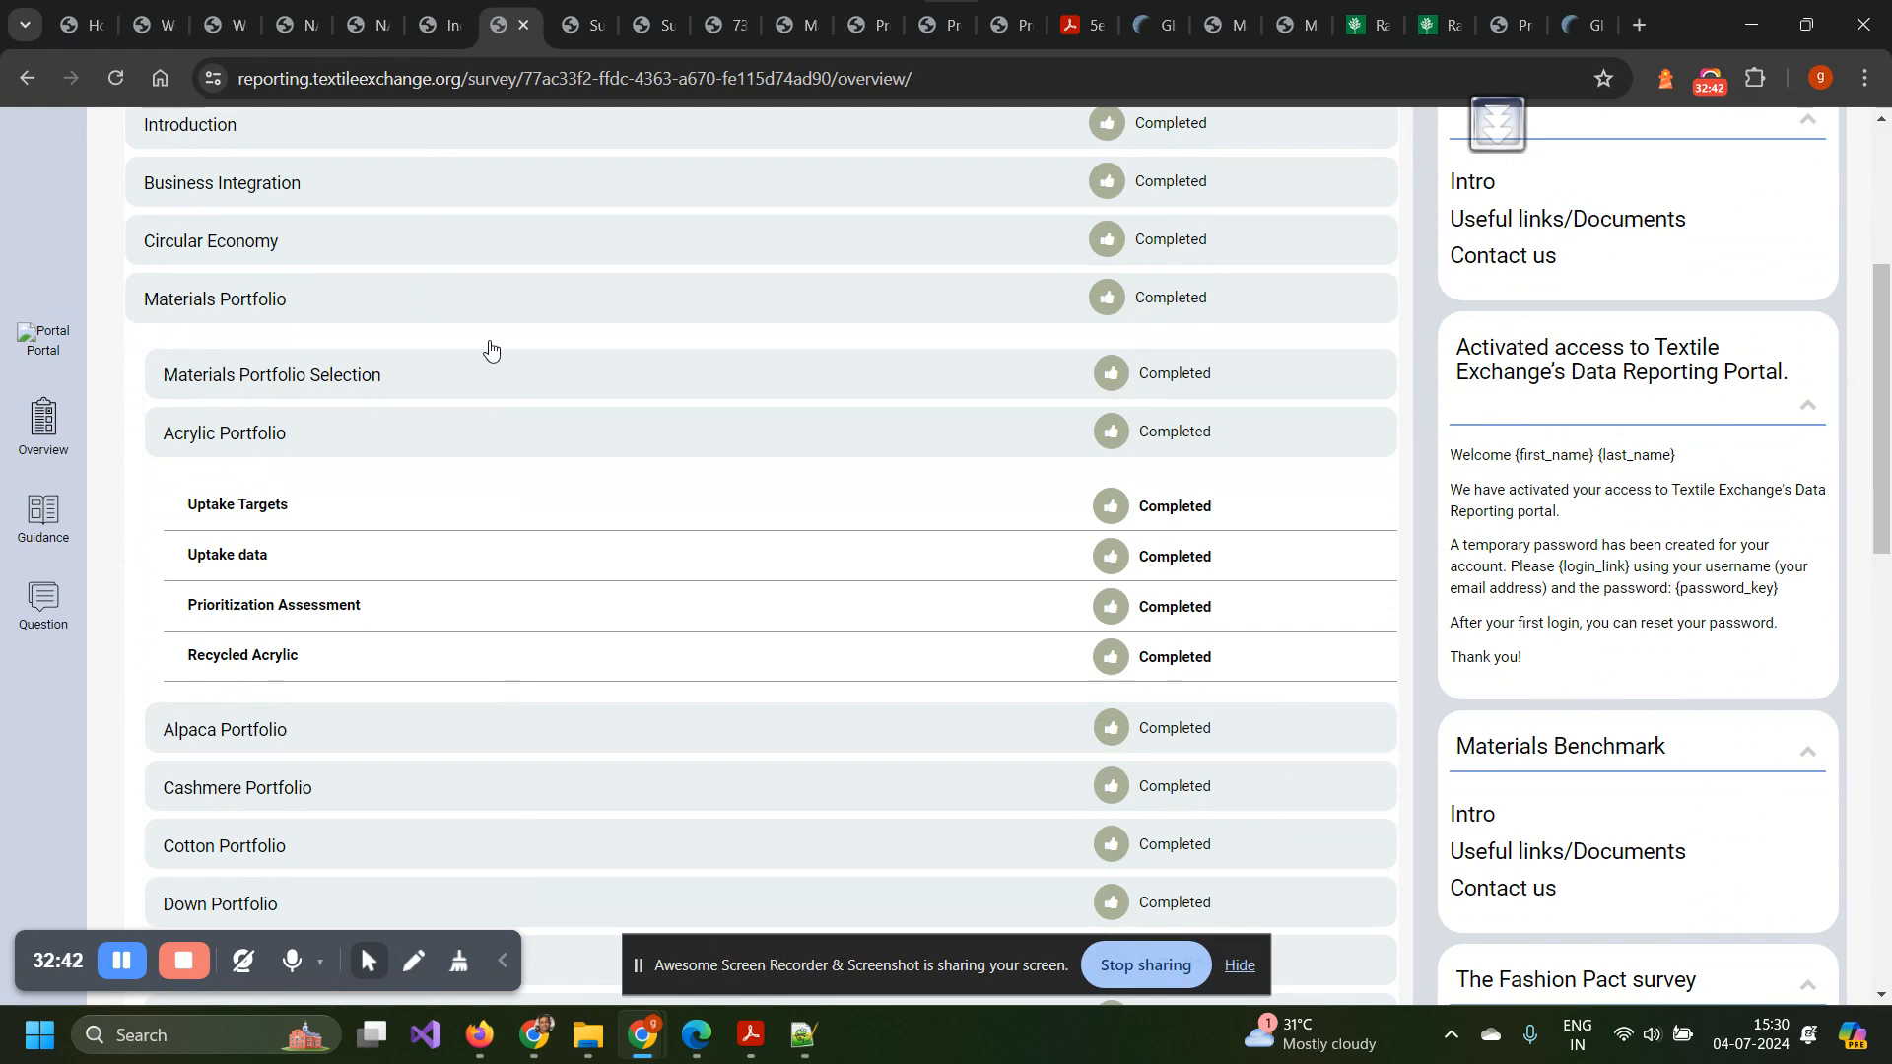
Open the Acrylic Portfolio Uptake data page and the Biobased- Bonsucro uptake calculator showing 100.00.
{"action": "left_click", "coordinate": [570, 27]}
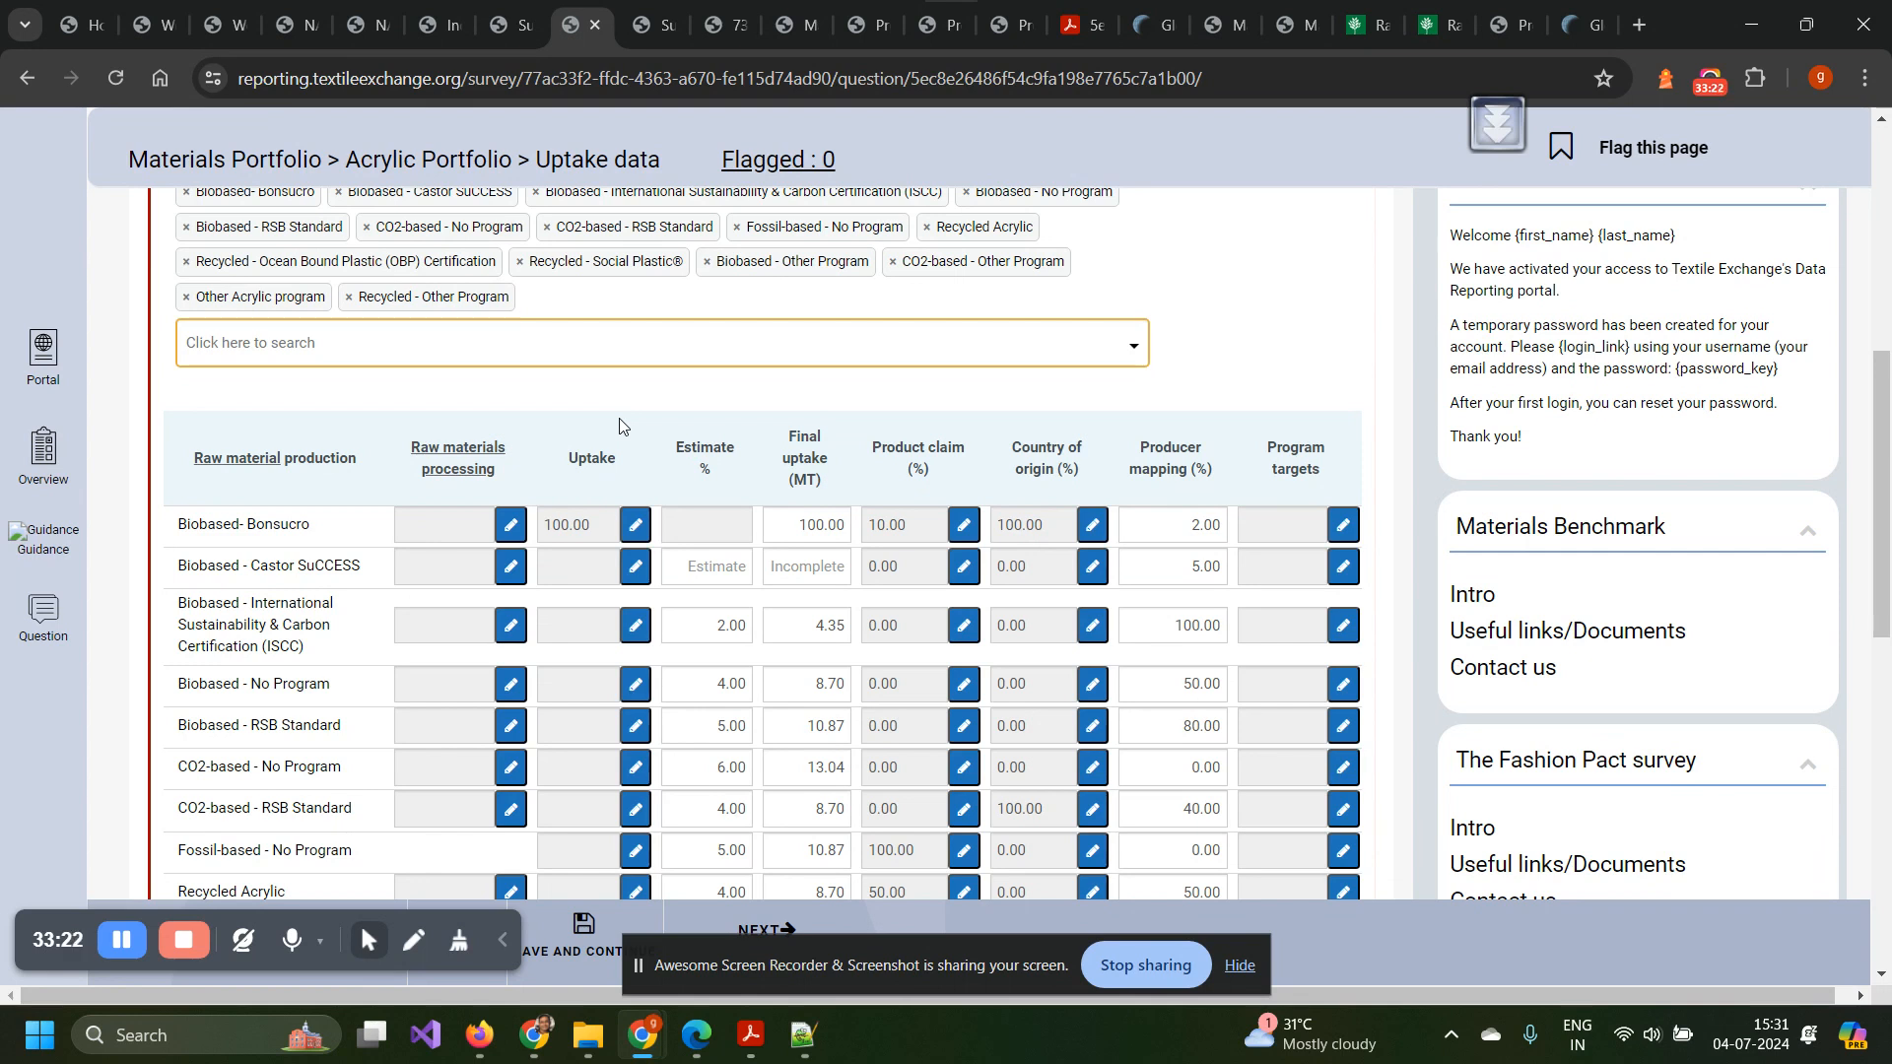
{"action": "left_click", "coordinate": [635, 525]}
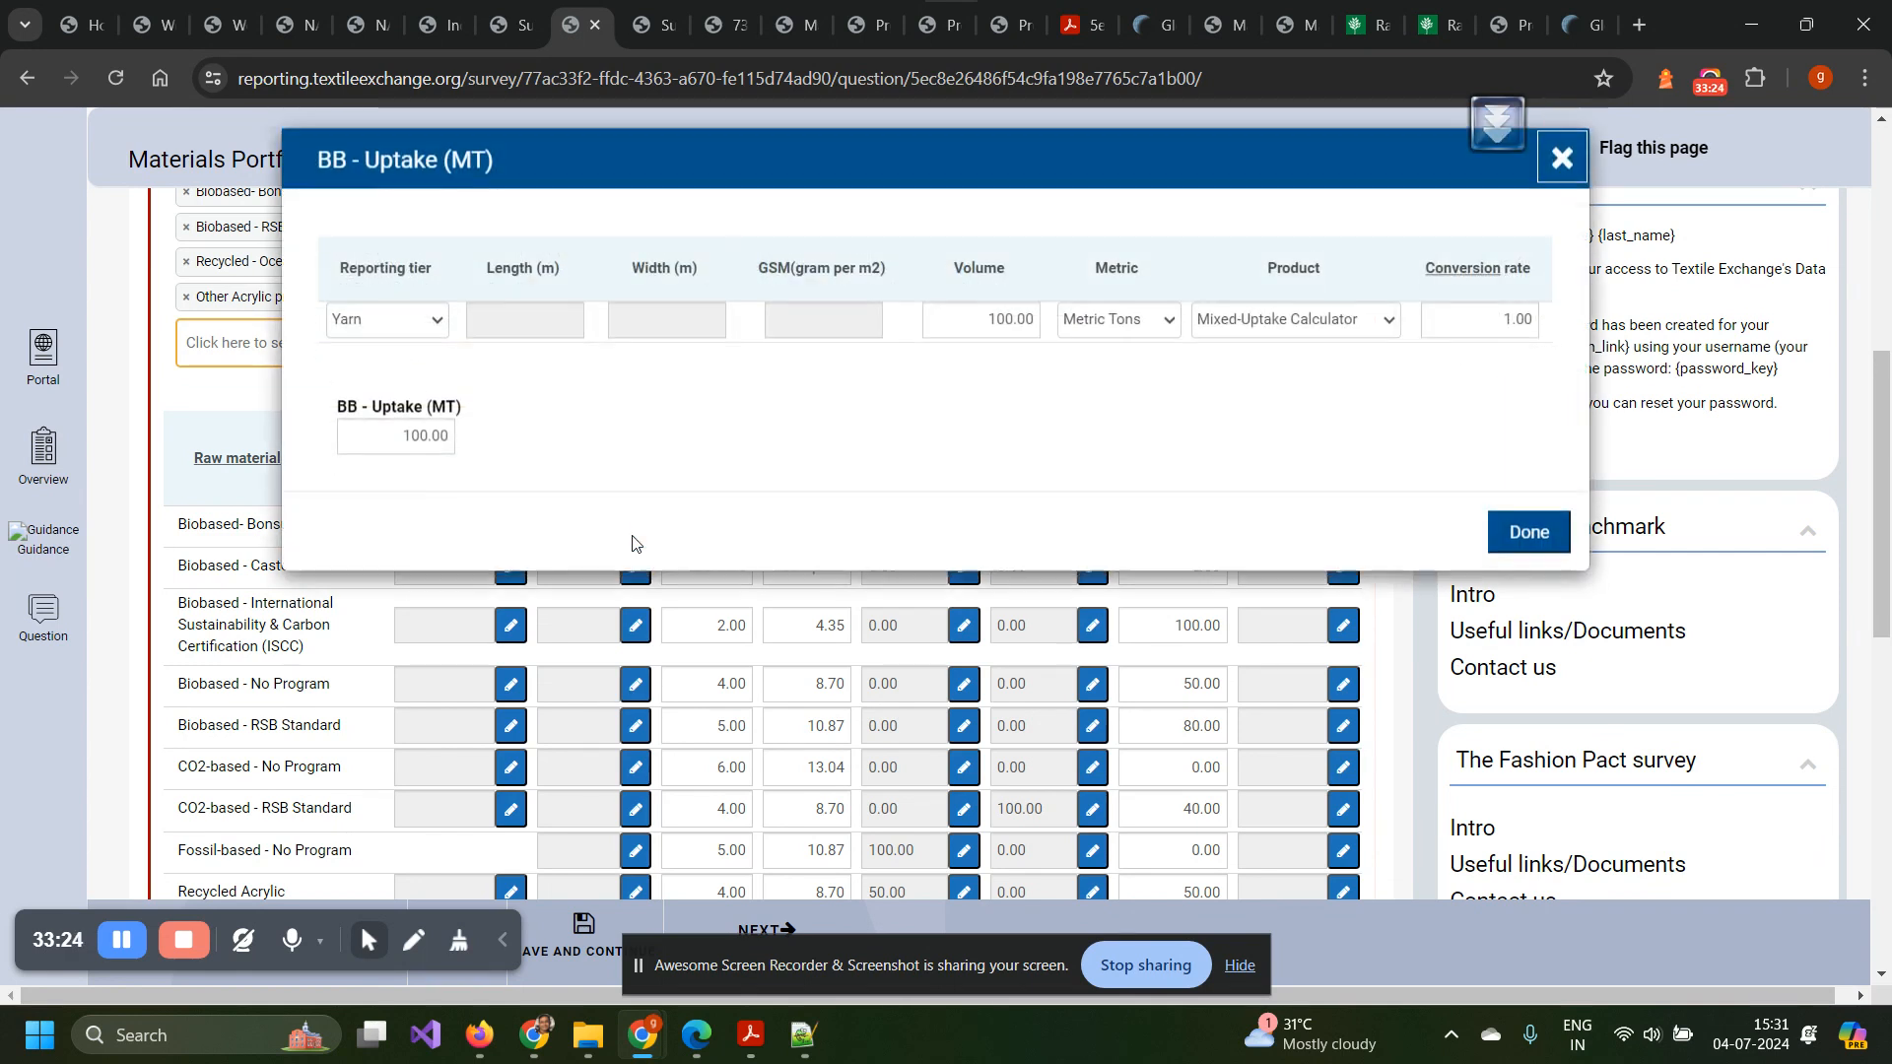
{"action": "left_click", "coordinate": [989, 338]}
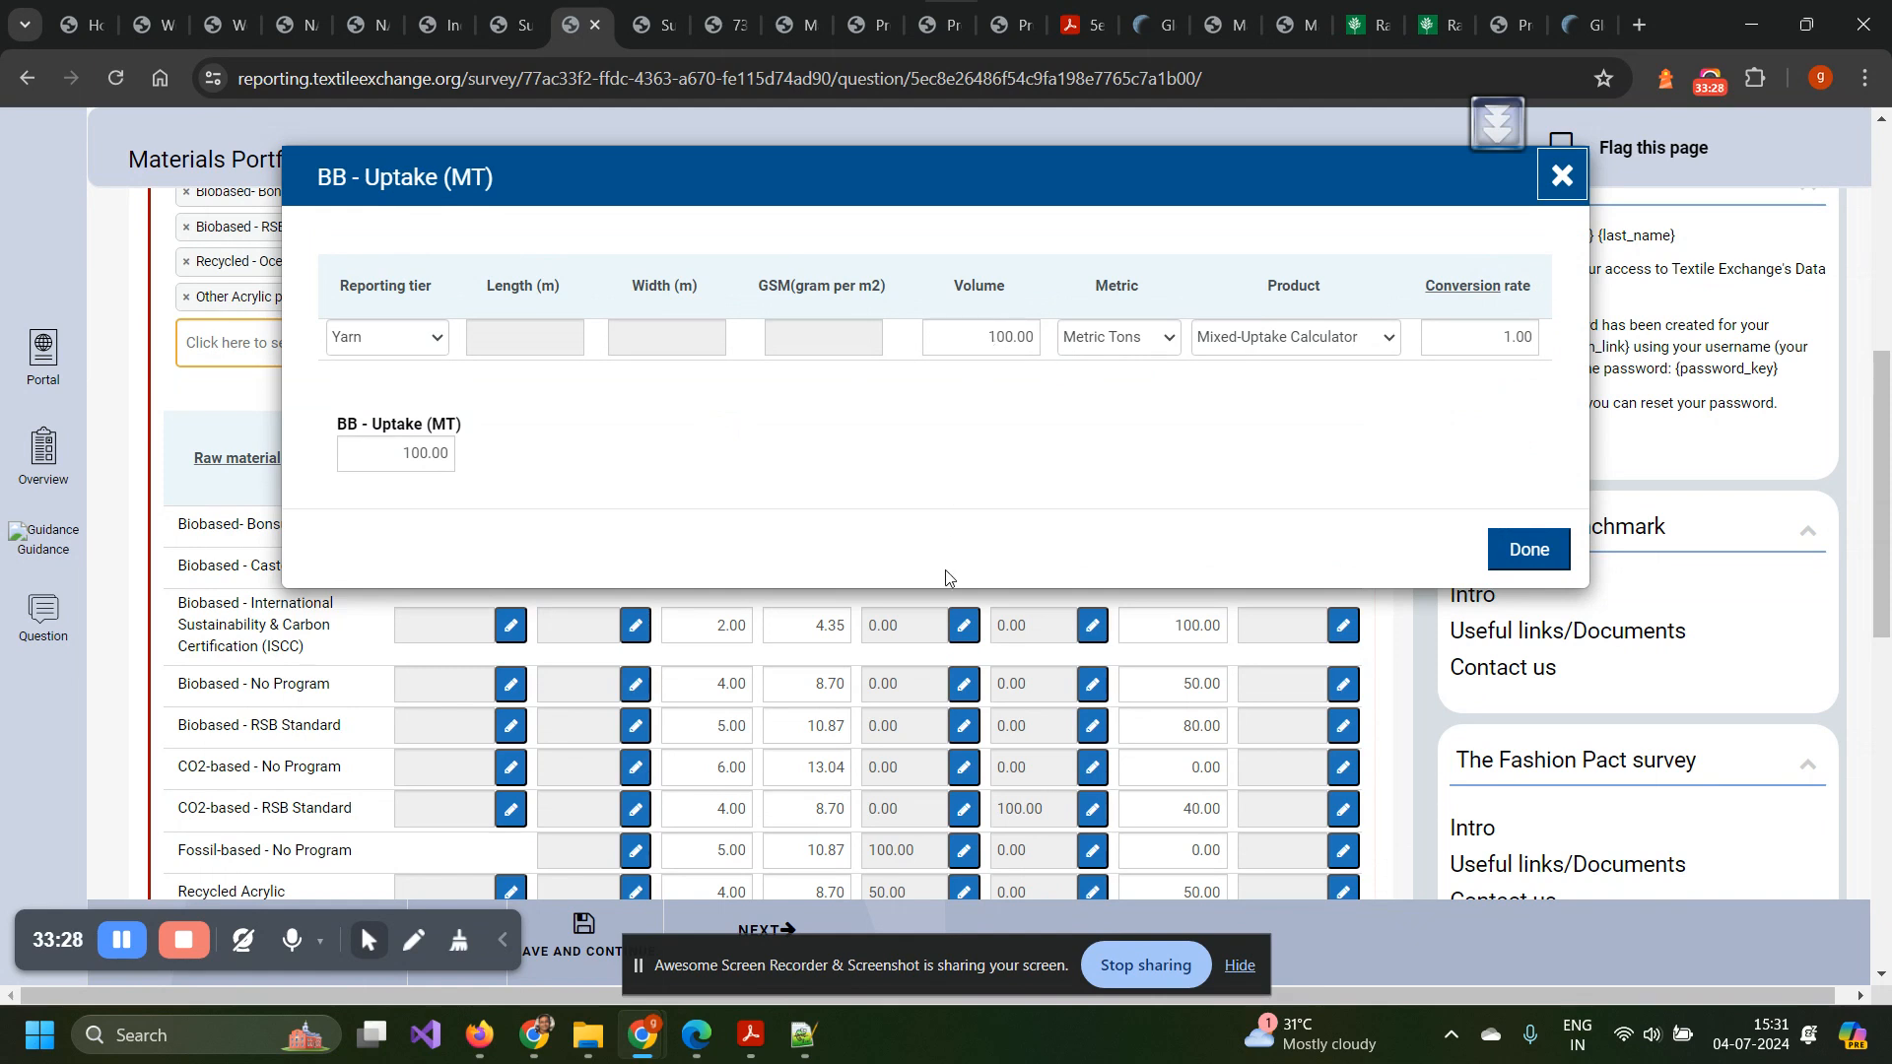
{"action": "type", "text": "1"}
{"action": "left_click", "coordinate": [547, 458]}
{"action": "left_click", "coordinate": [1257, 338]}
{"action": "left_click", "coordinate": [1239, 404]}
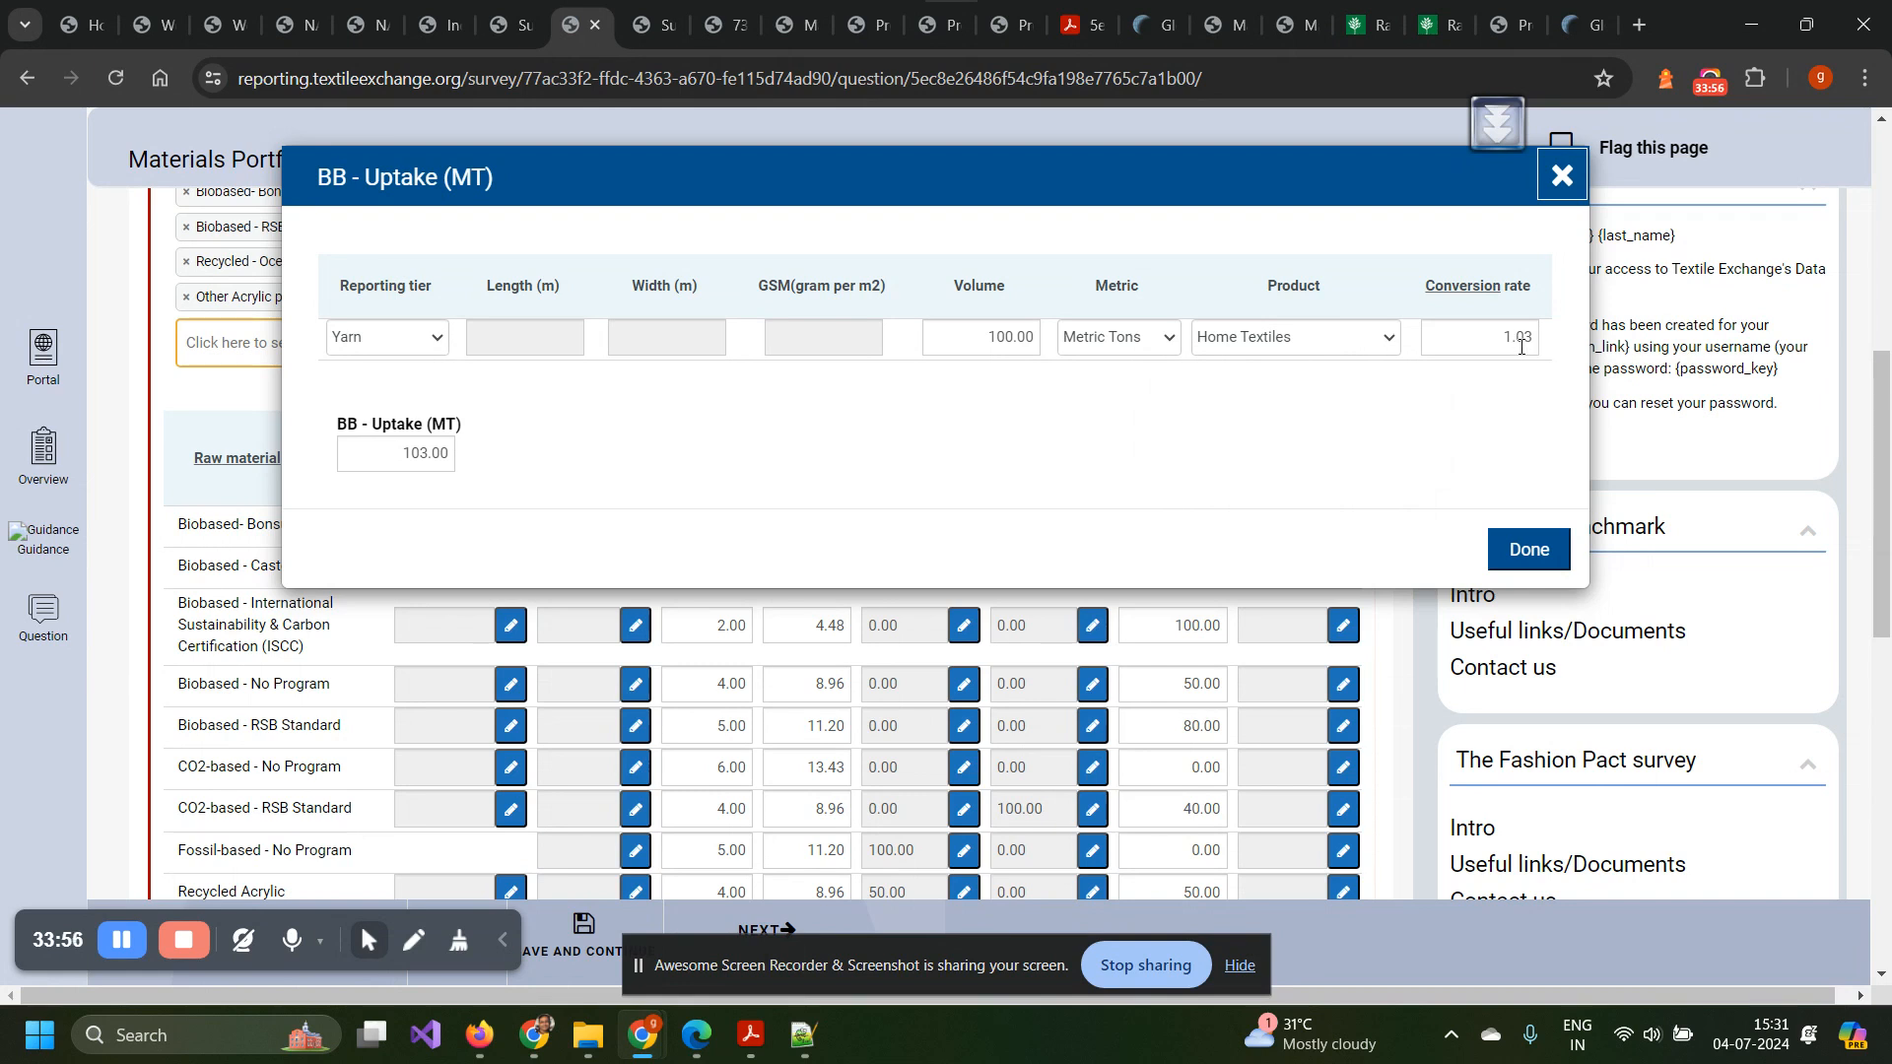
{"action": "left_click", "coordinate": [1345, 345]}
{"action": "left_click", "coordinate": [1280, 422]}
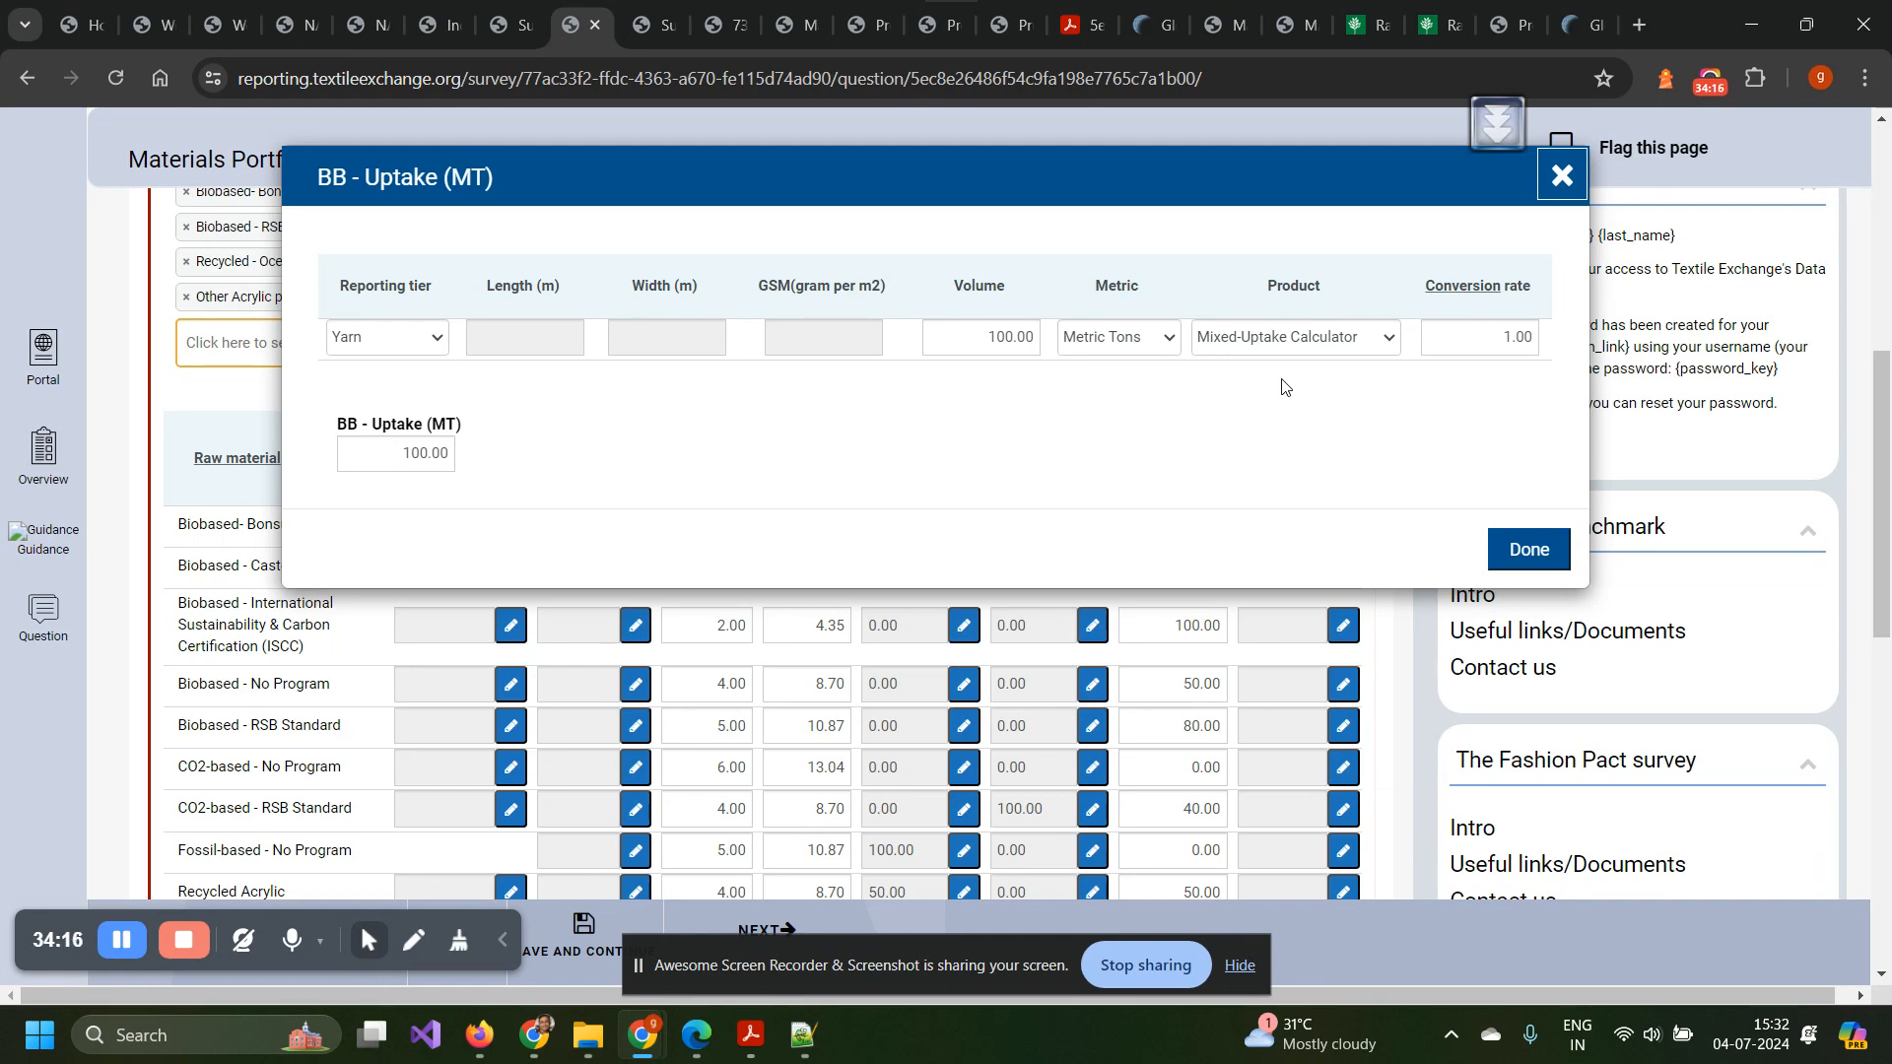
{"action": "left_click", "coordinate": [1559, 181]}
{"action": "scroll", "coordinate": [667, 689], "scroll_direction": "down", "scroll_amount": 1}
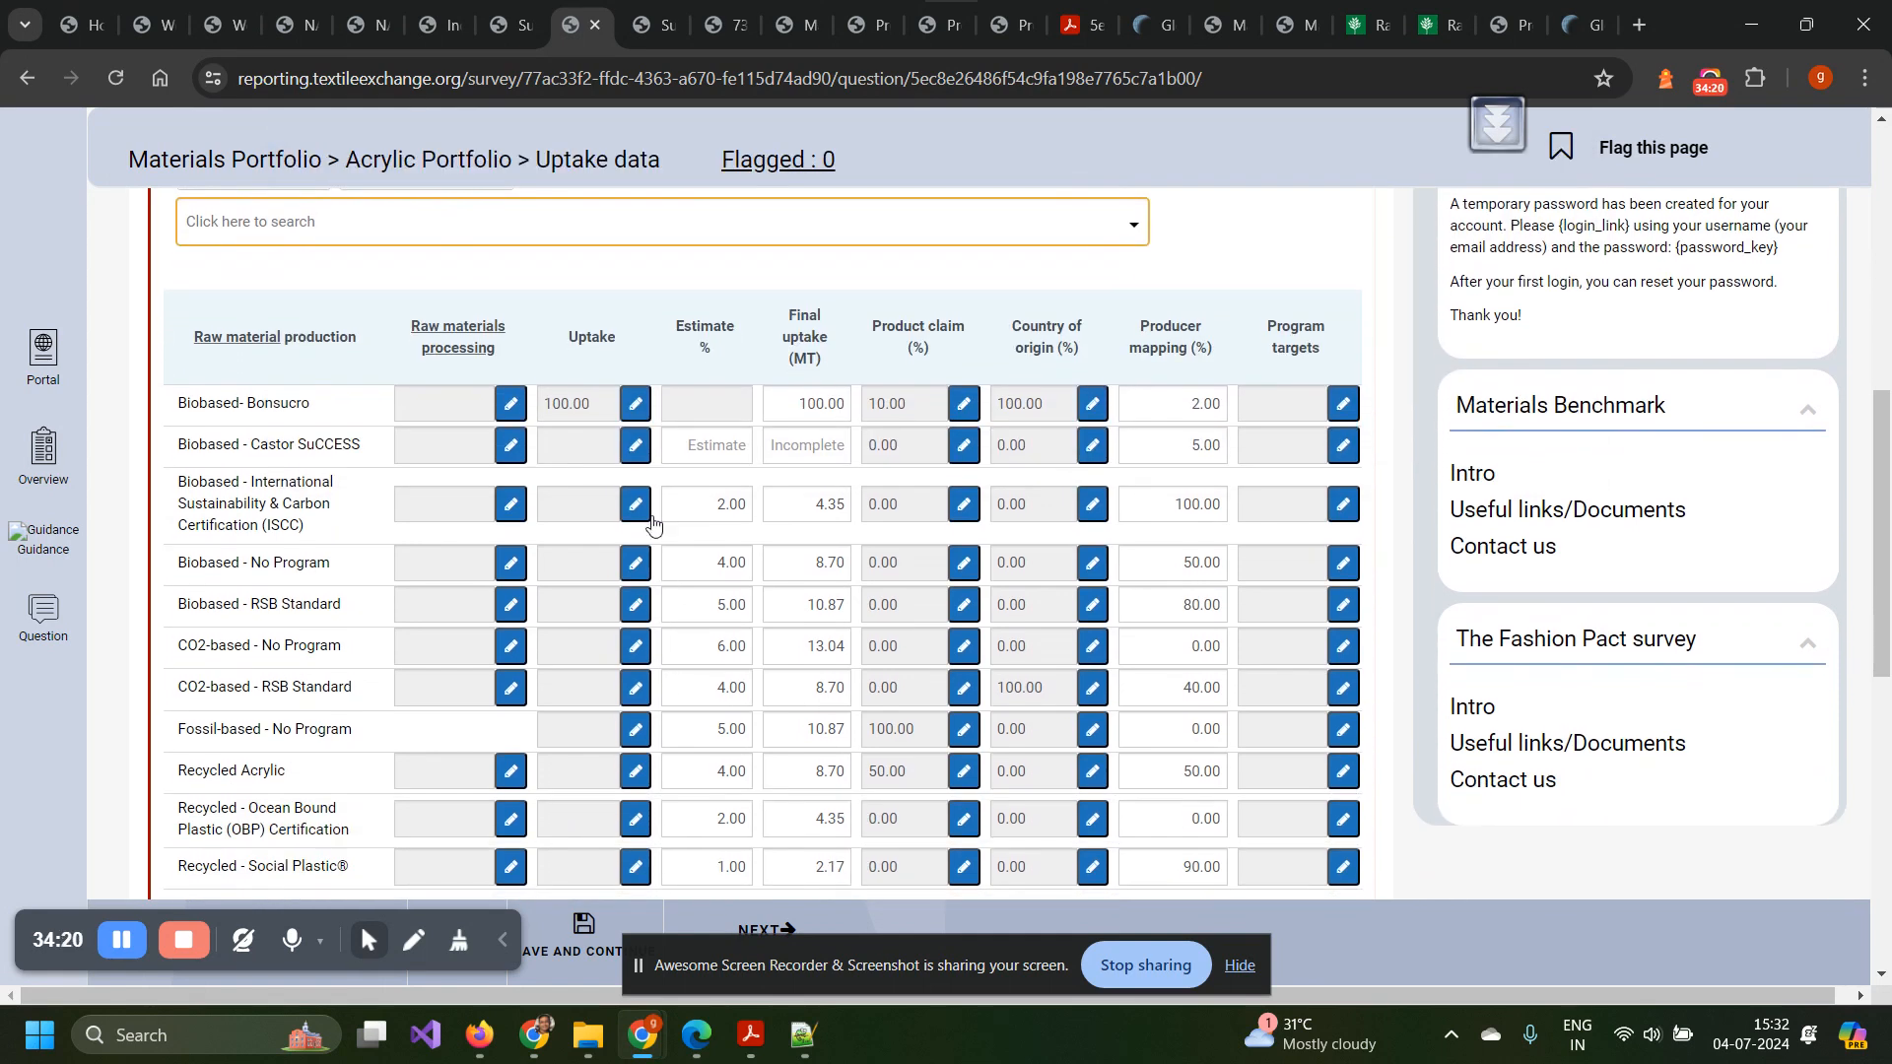
{"action": "left_click", "coordinate": [635, 455]}
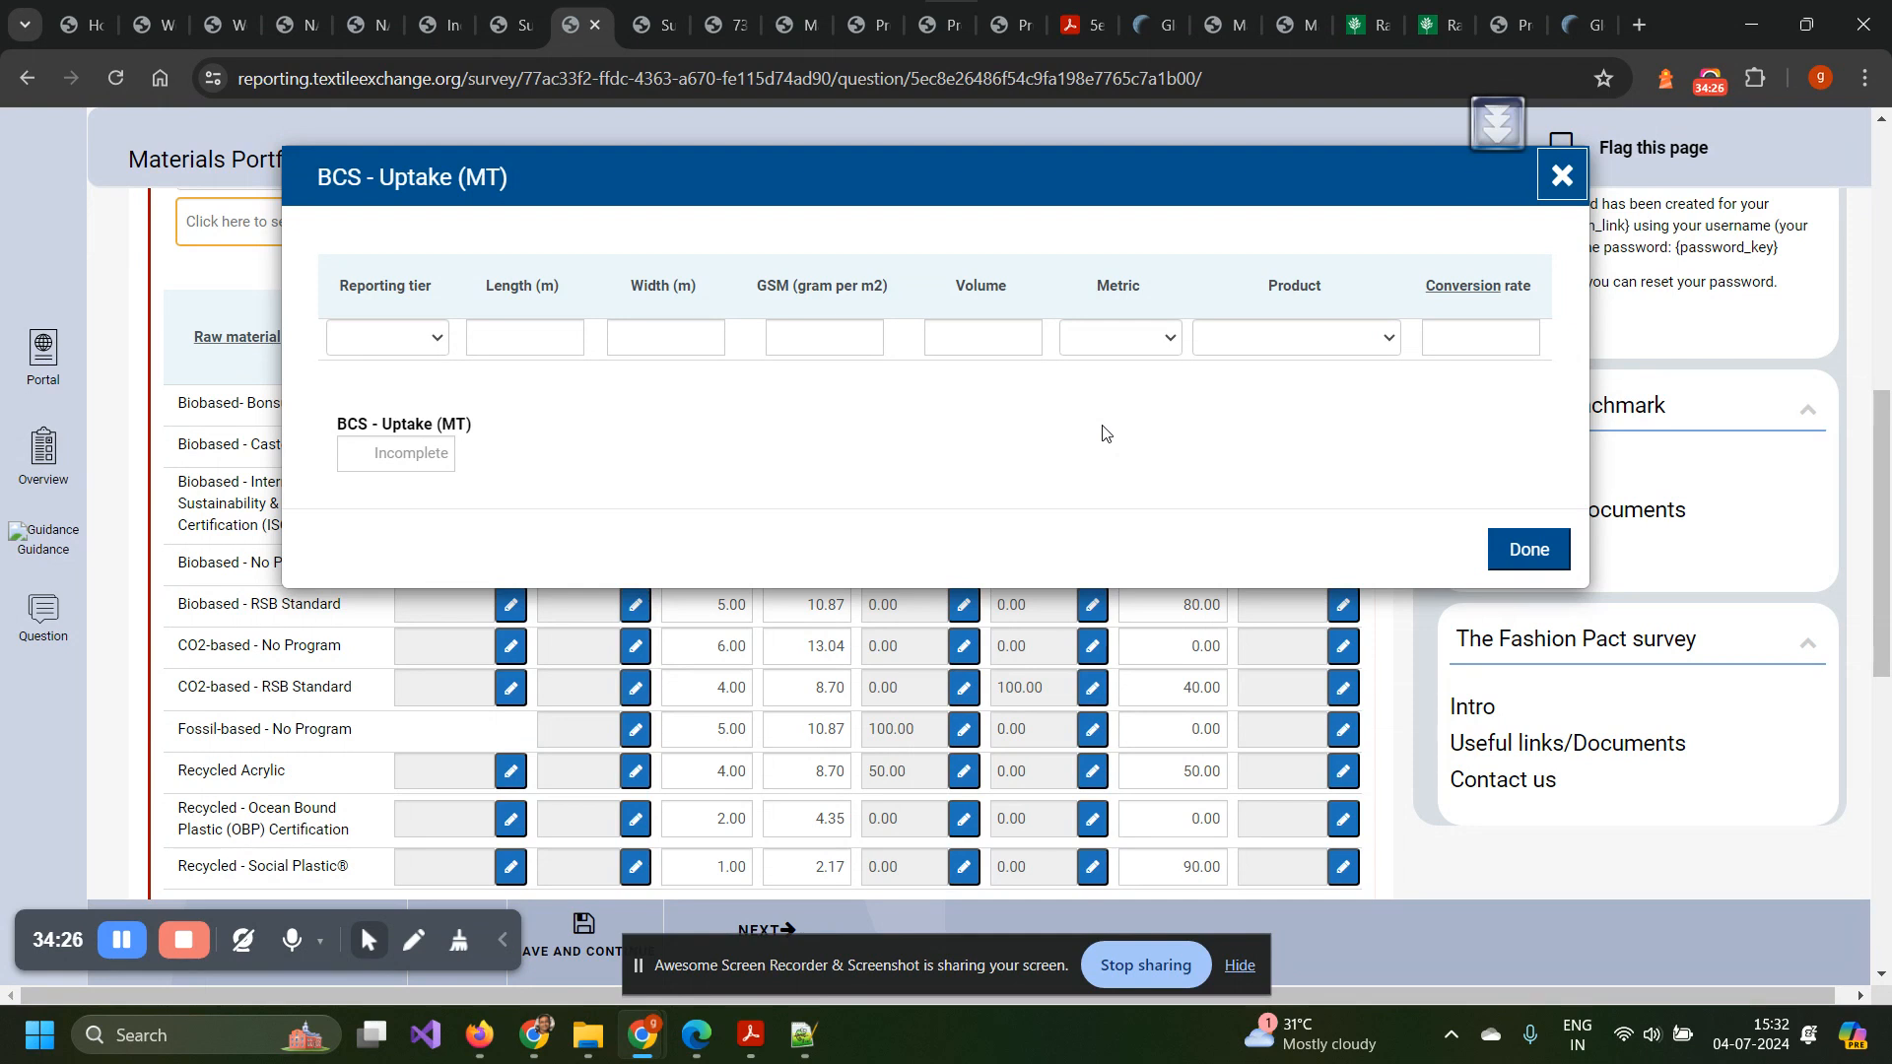
{"action": "left_click", "coordinate": [1562, 177]}
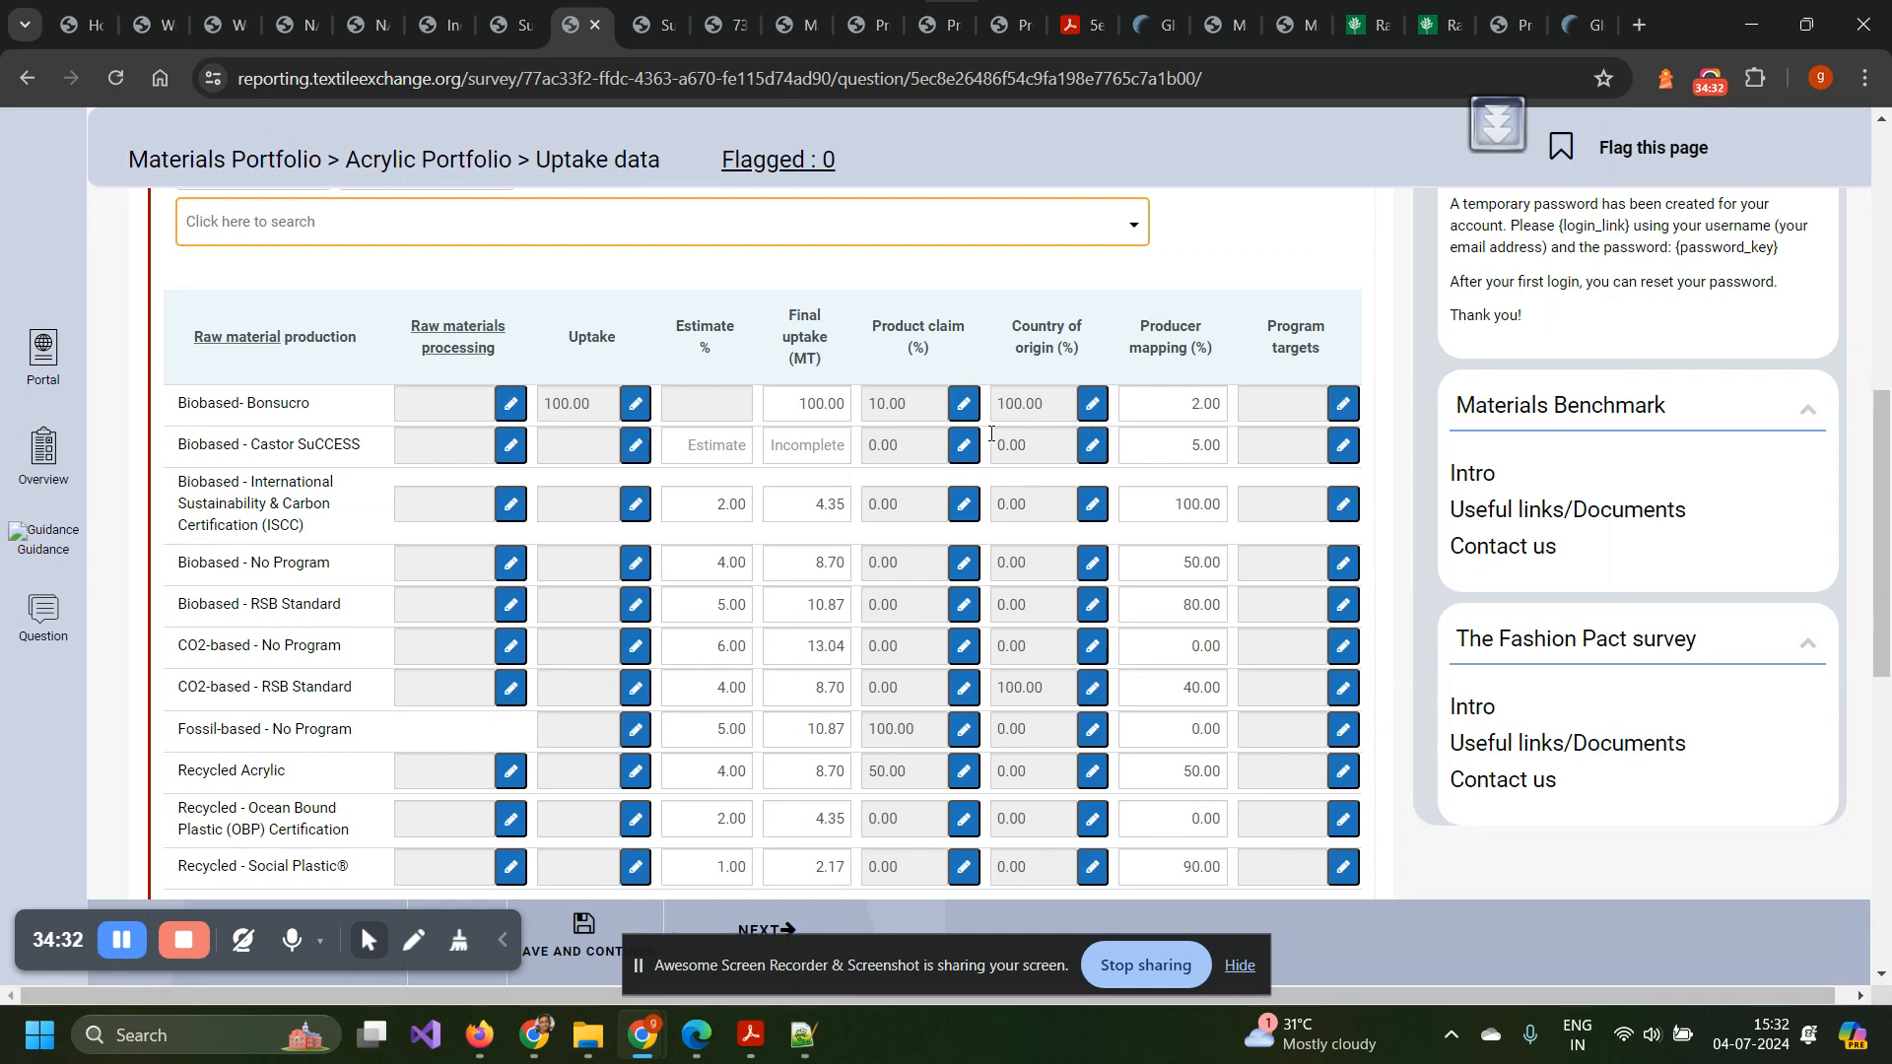
{"action": "left_click", "coordinate": [1095, 414]}
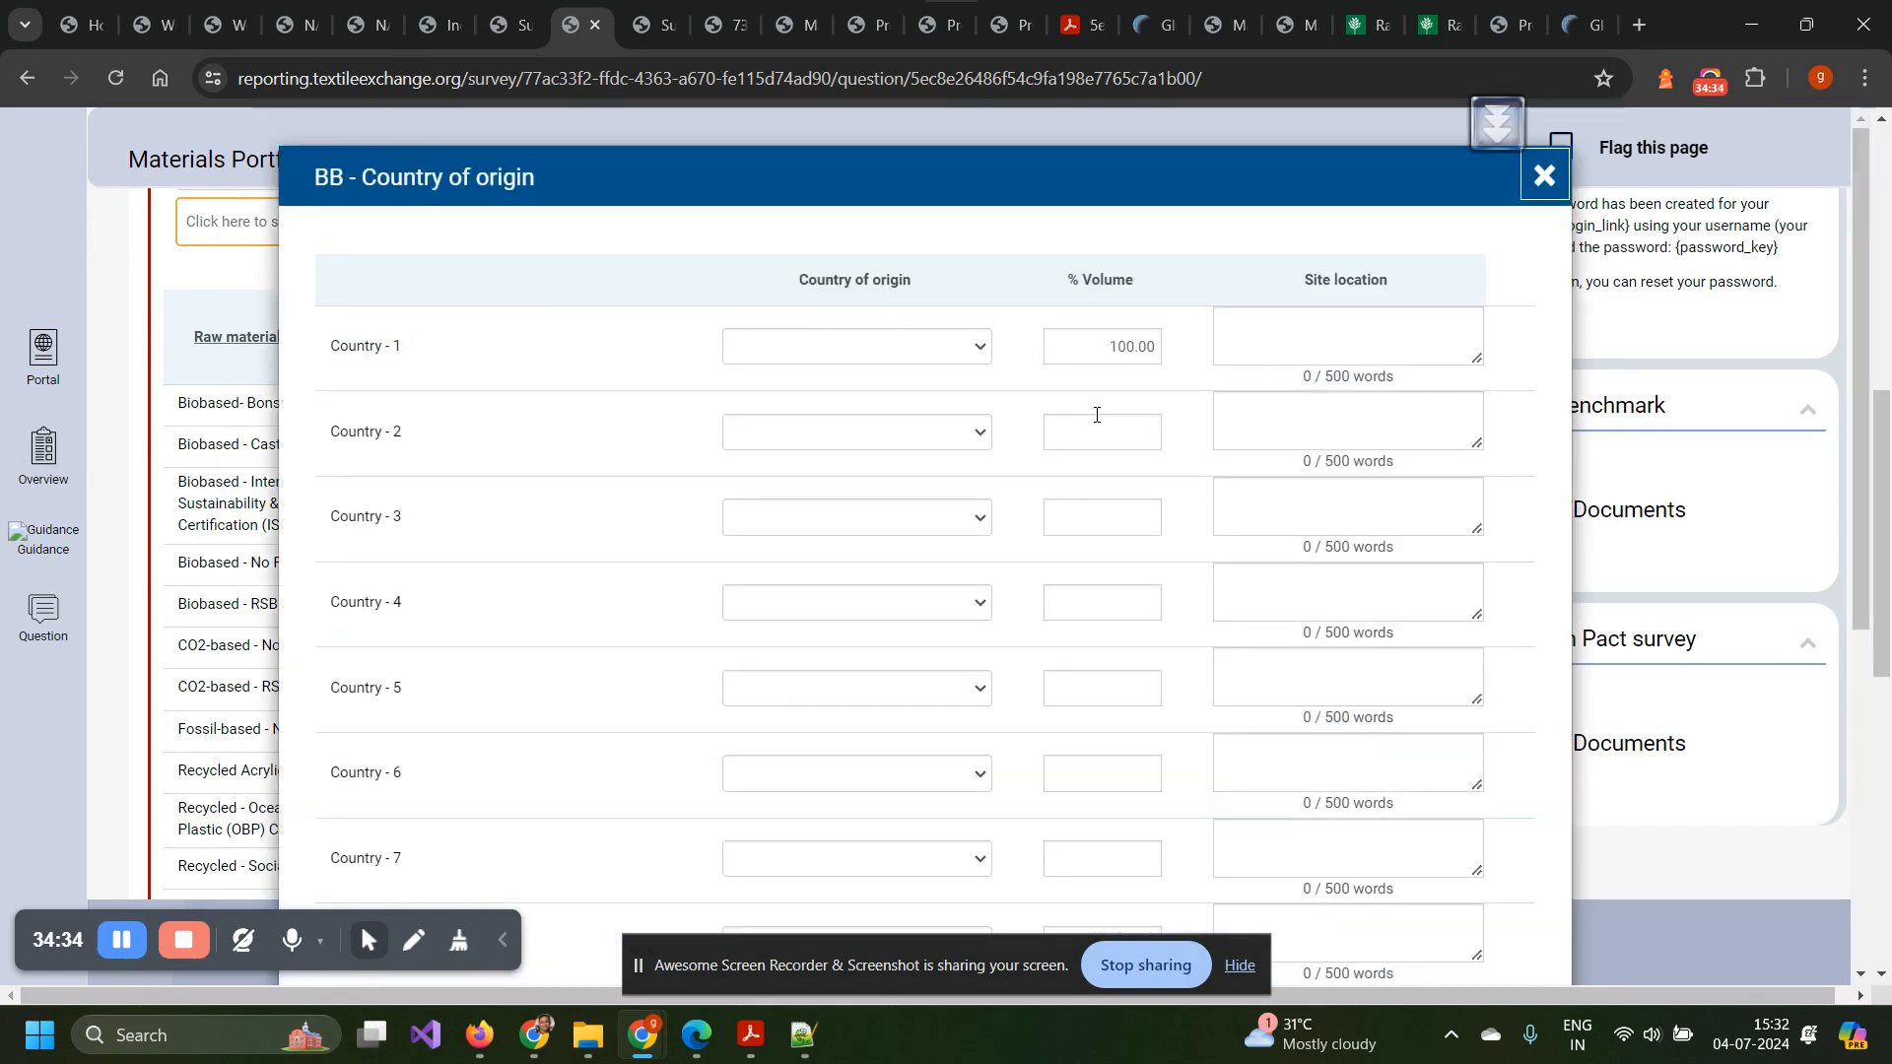
{"action": "left_click", "coordinate": [1544, 177]}
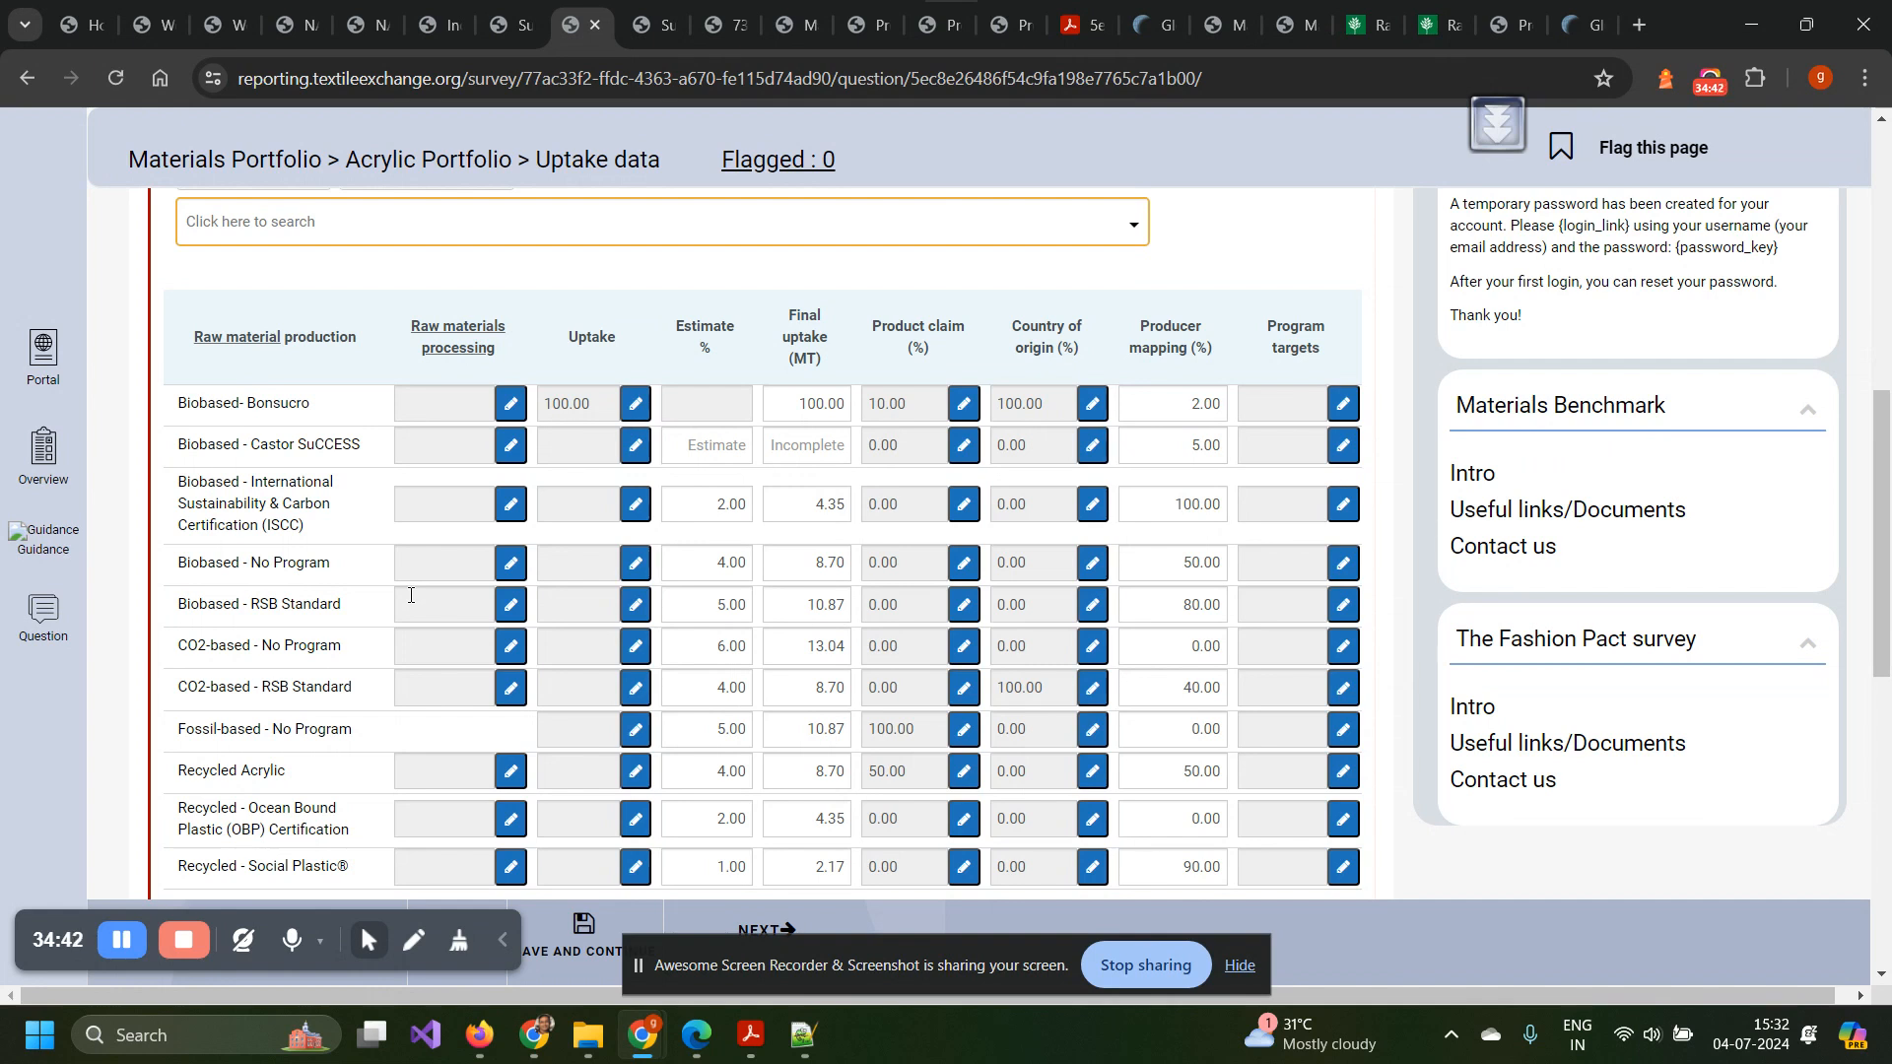
Scroll the uptake table to the Total portfolio rows and back up to the MP-2-2 error banners.
{"action": "scroll", "coordinate": [411, 595], "scroll_direction": "down", "scroll_amount": 2}
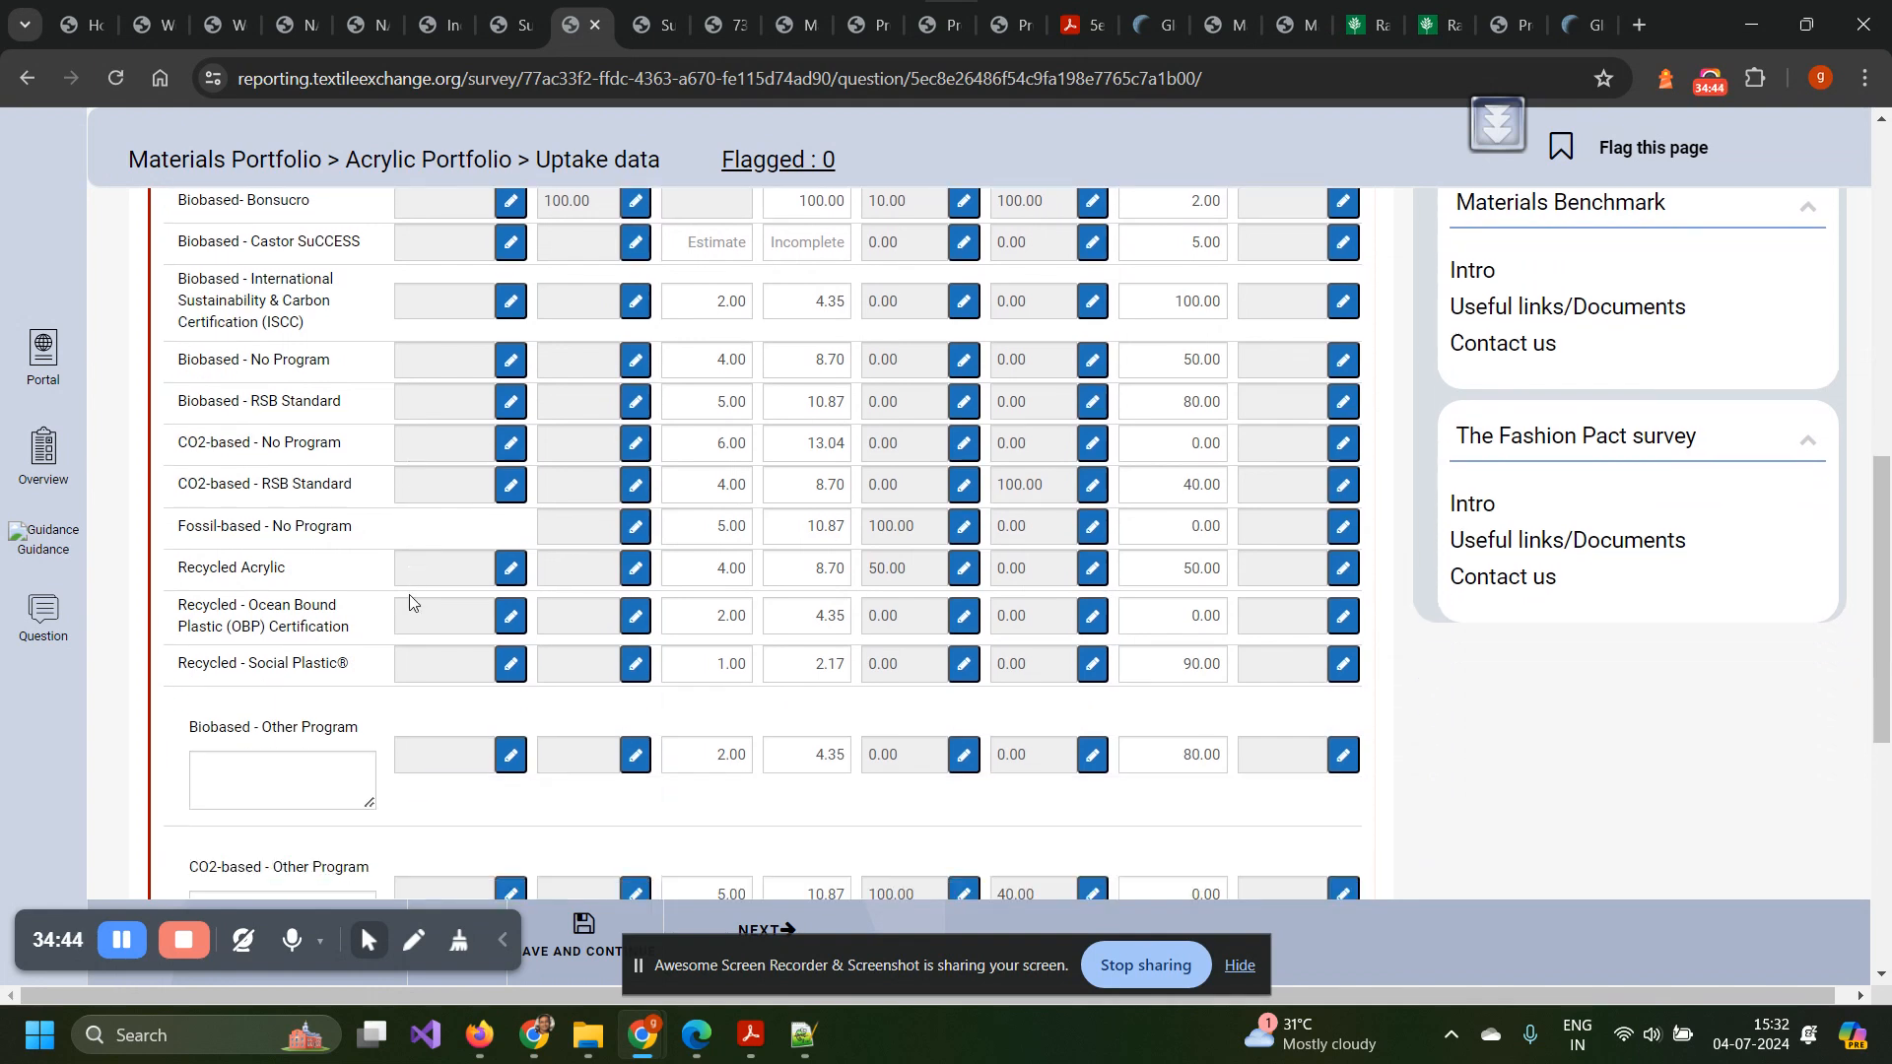
{"action": "scroll", "coordinate": [410, 594], "scroll_direction": "up", "scroll_amount": 5}
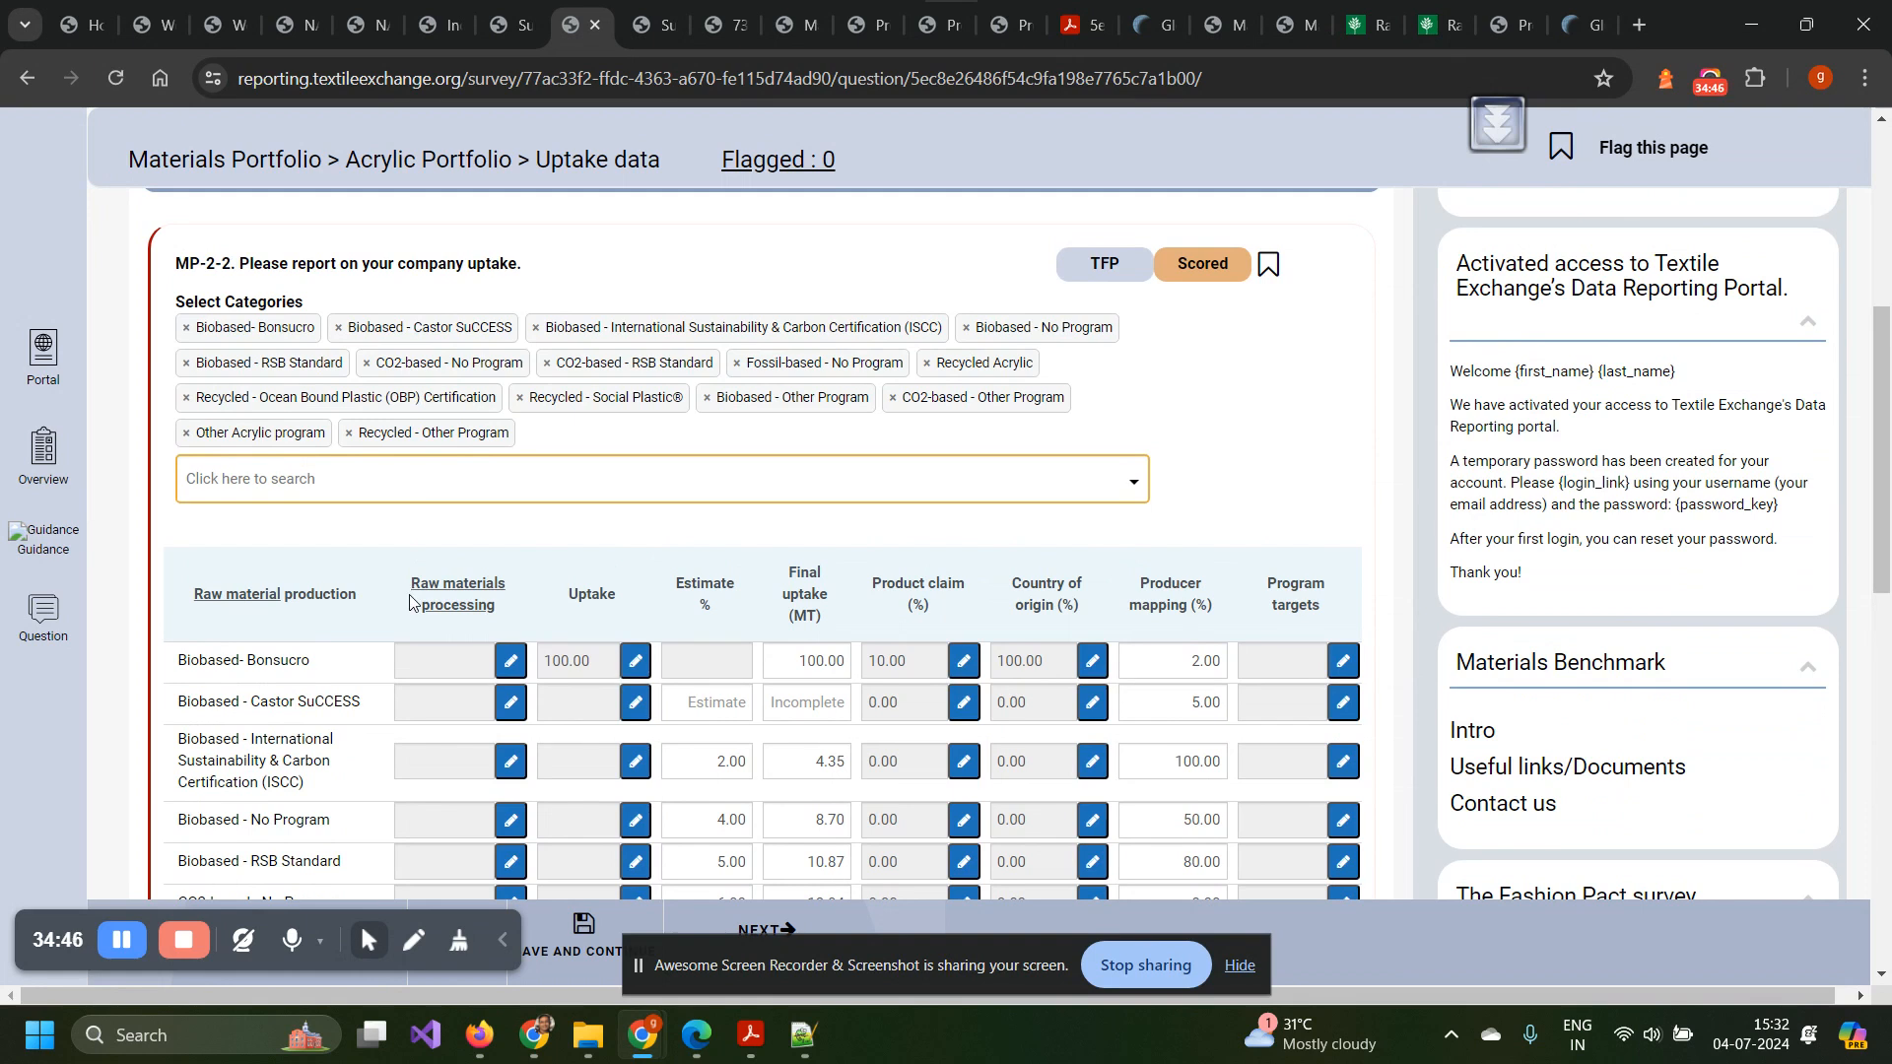
{"action": "scroll", "coordinate": [494, 552], "scroll_direction": "down", "scroll_amount": 1}
{"action": "scroll", "coordinate": [494, 552], "scroll_direction": "up", "scroll_amount": 2}
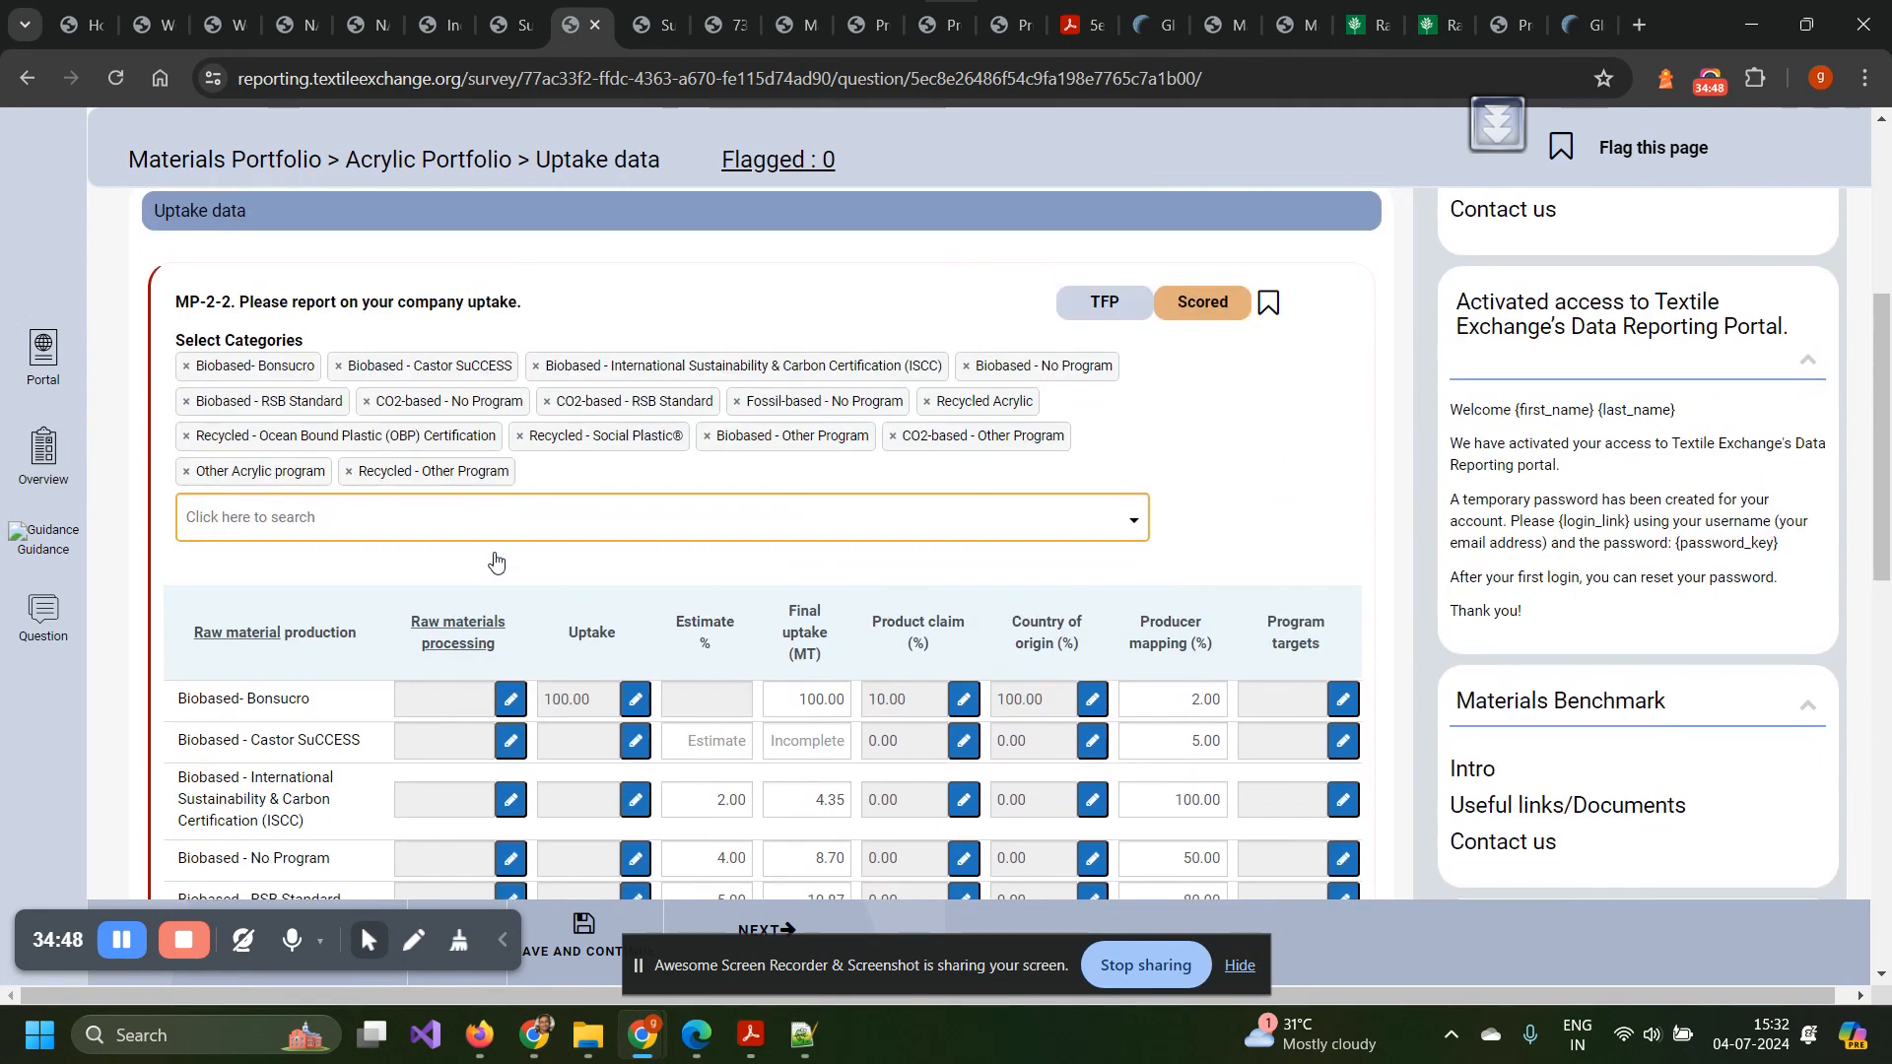
{"action": "scroll", "coordinate": [494, 552], "scroll_direction": "down", "scroll_amount": 4}
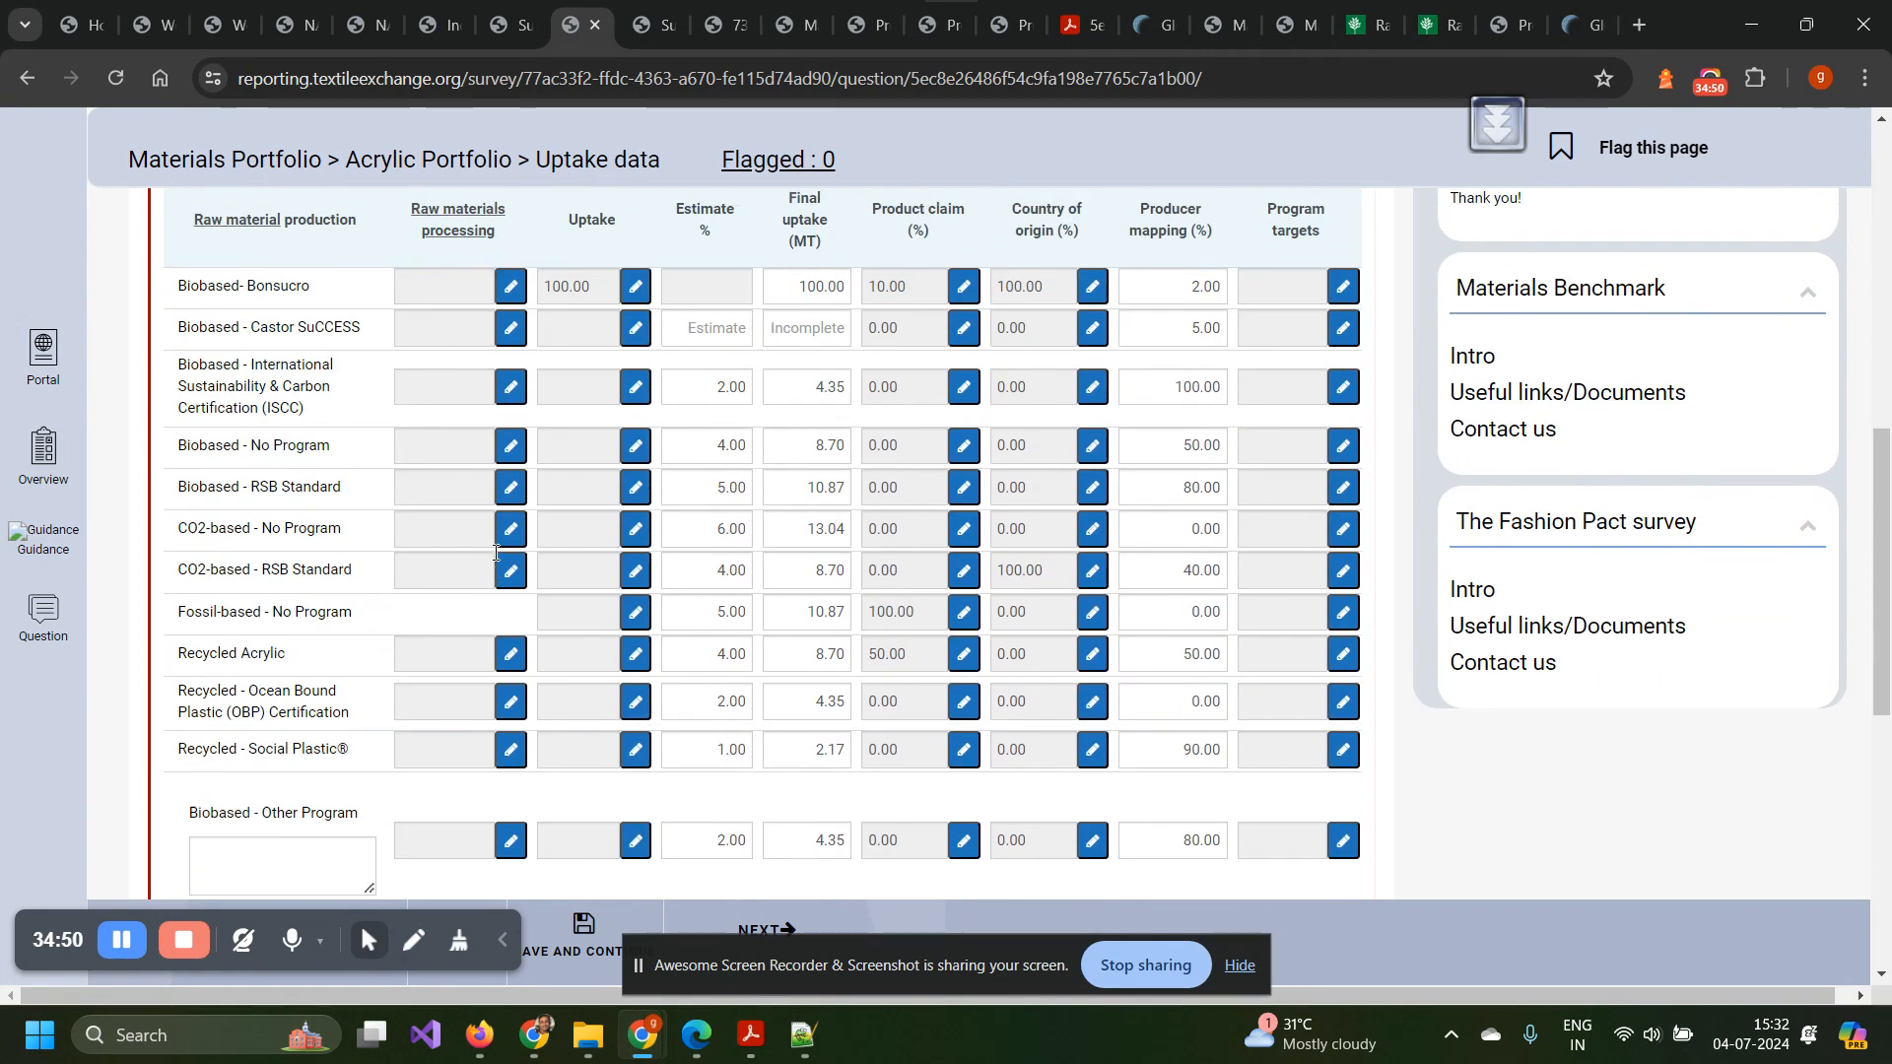
{"action": "scroll", "coordinate": [495, 553], "scroll_direction": "up", "scroll_amount": 4}
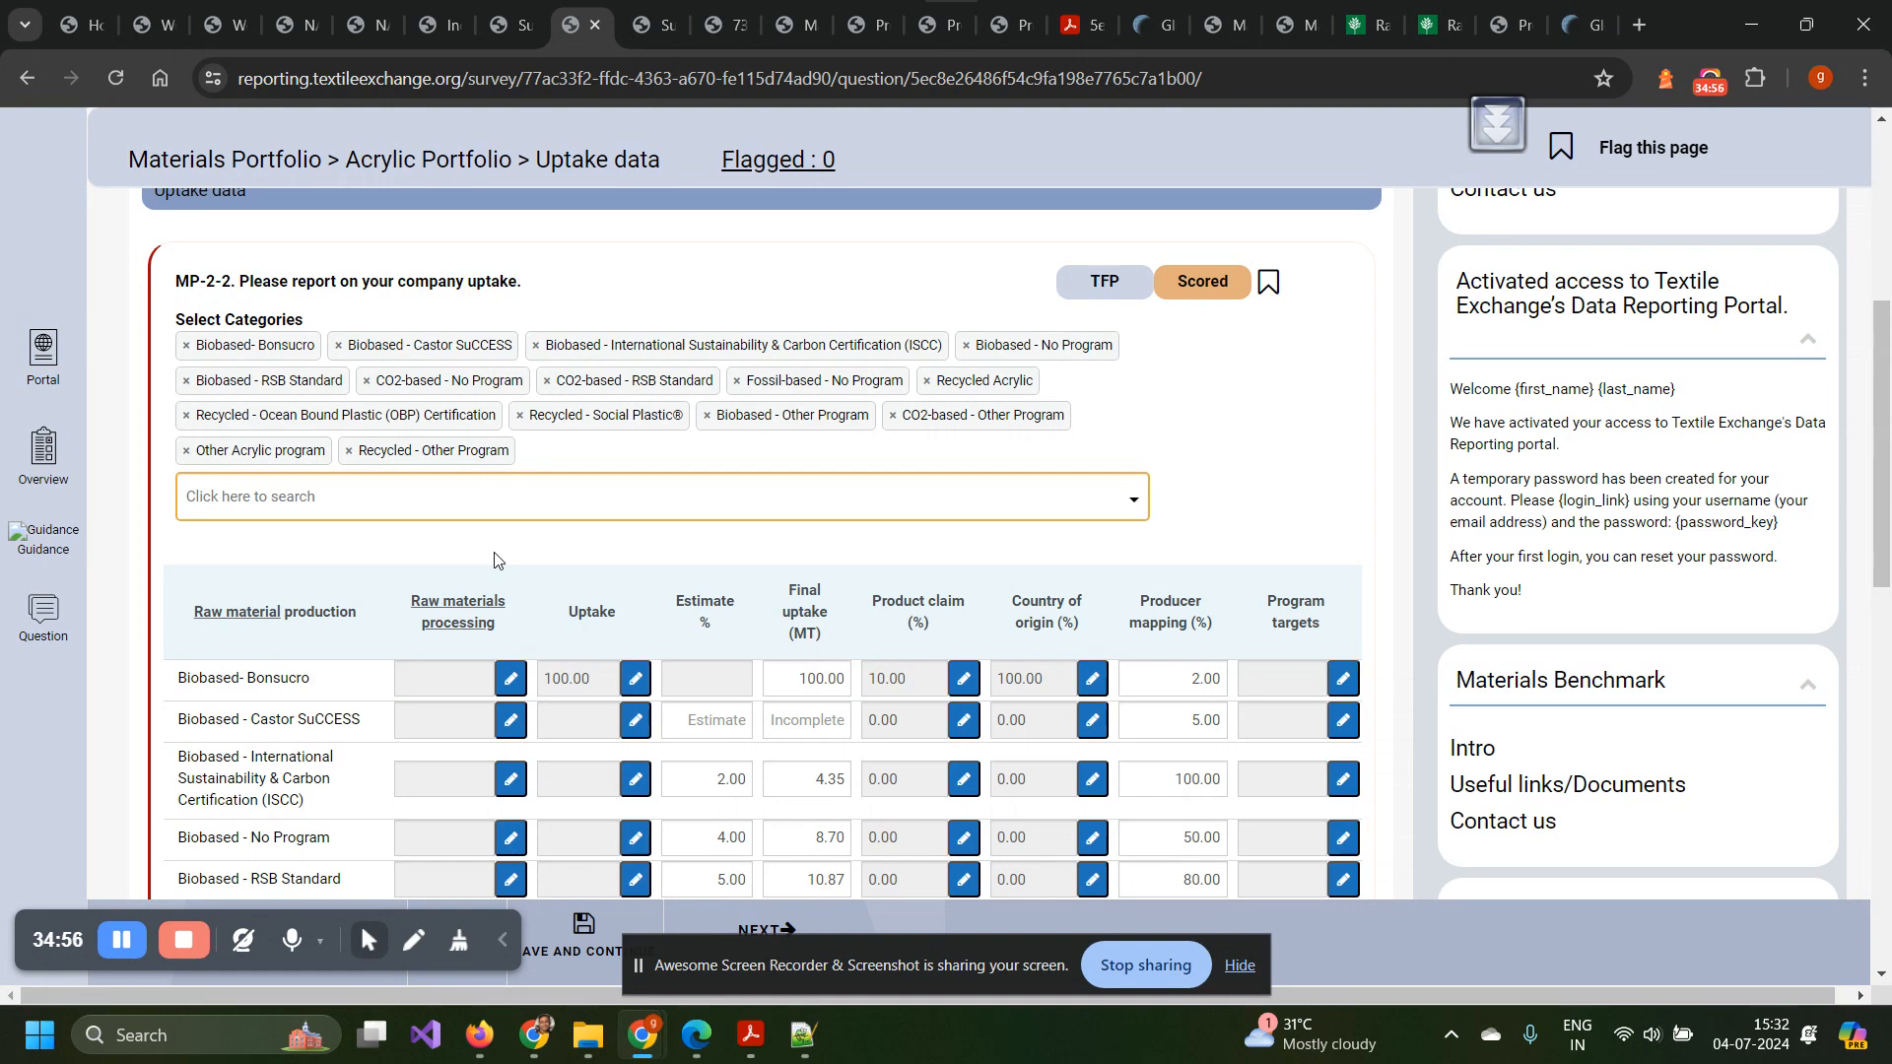
{"action": "scroll", "coordinate": [495, 560], "scroll_direction": "up", "scroll_amount": 5}
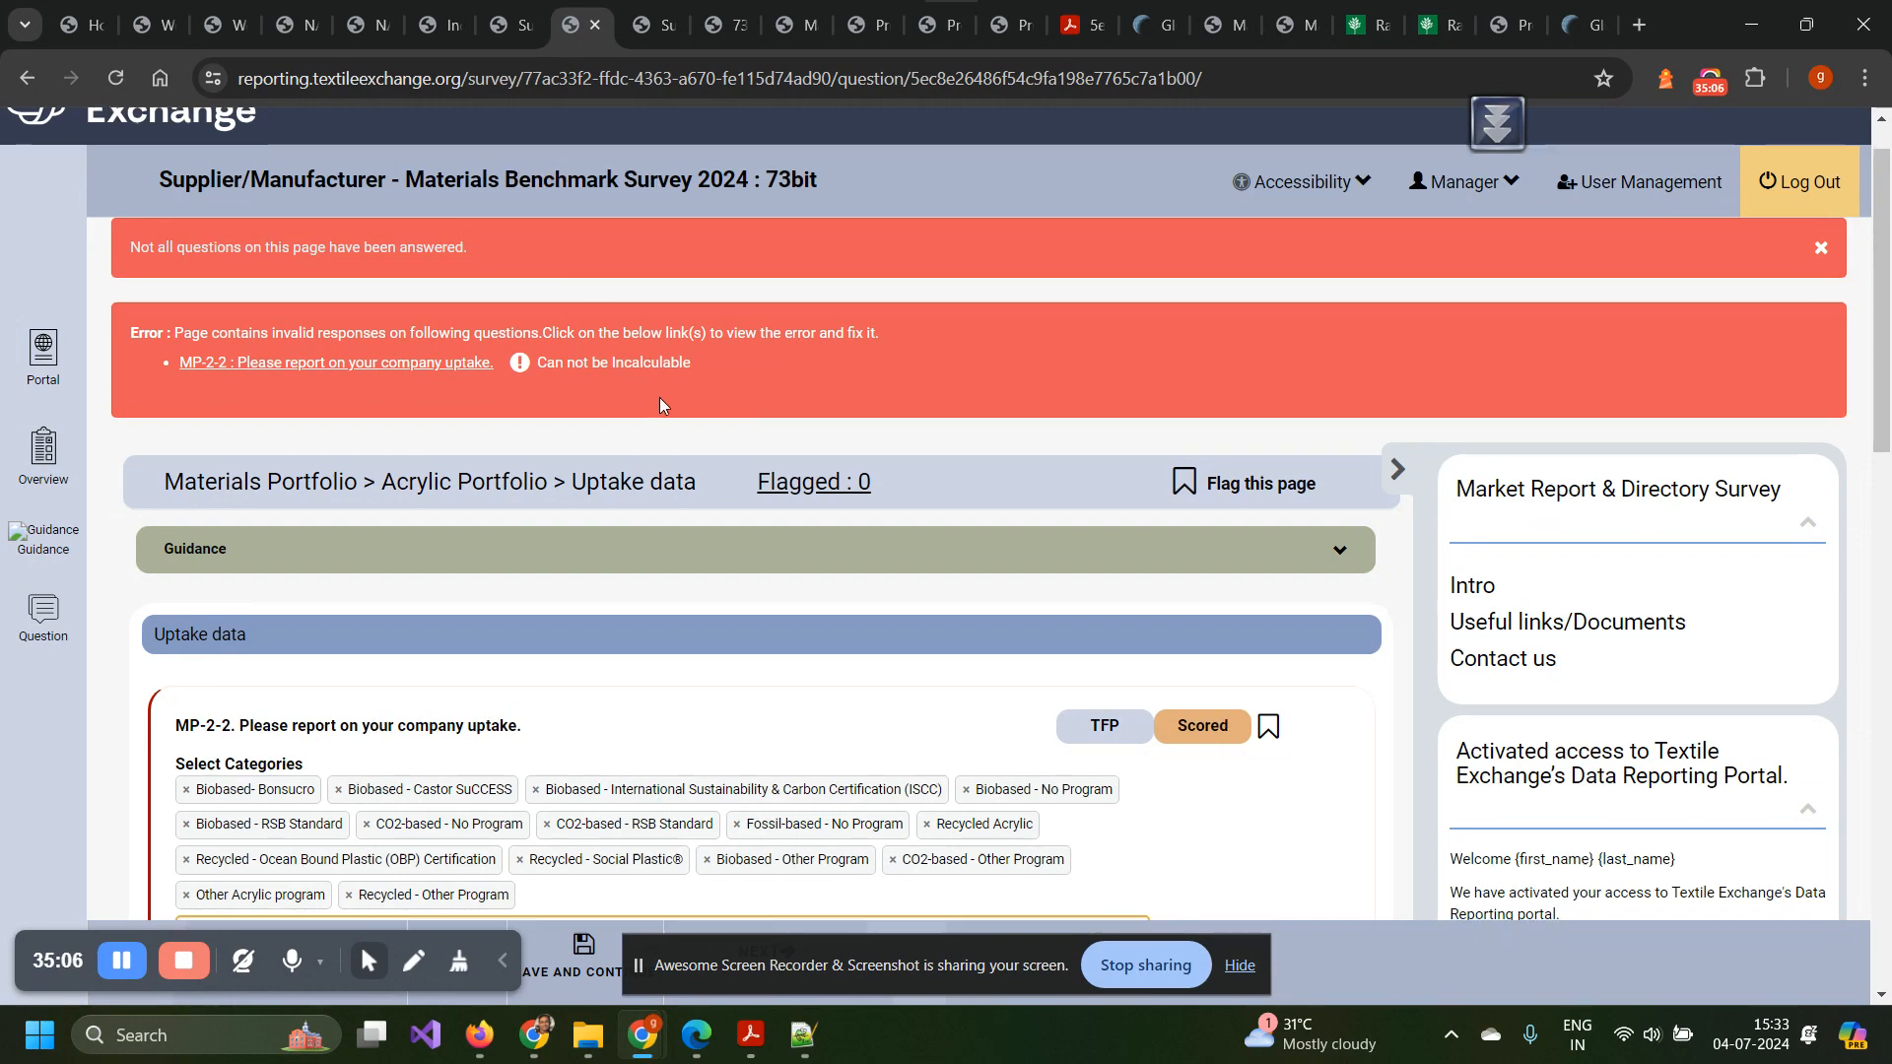
{"action": "scroll", "coordinate": [661, 403], "scroll_direction": "down", "scroll_amount": 15}
{"action": "scroll", "coordinate": [661, 403], "scroll_direction": "down", "scroll_amount": 1}
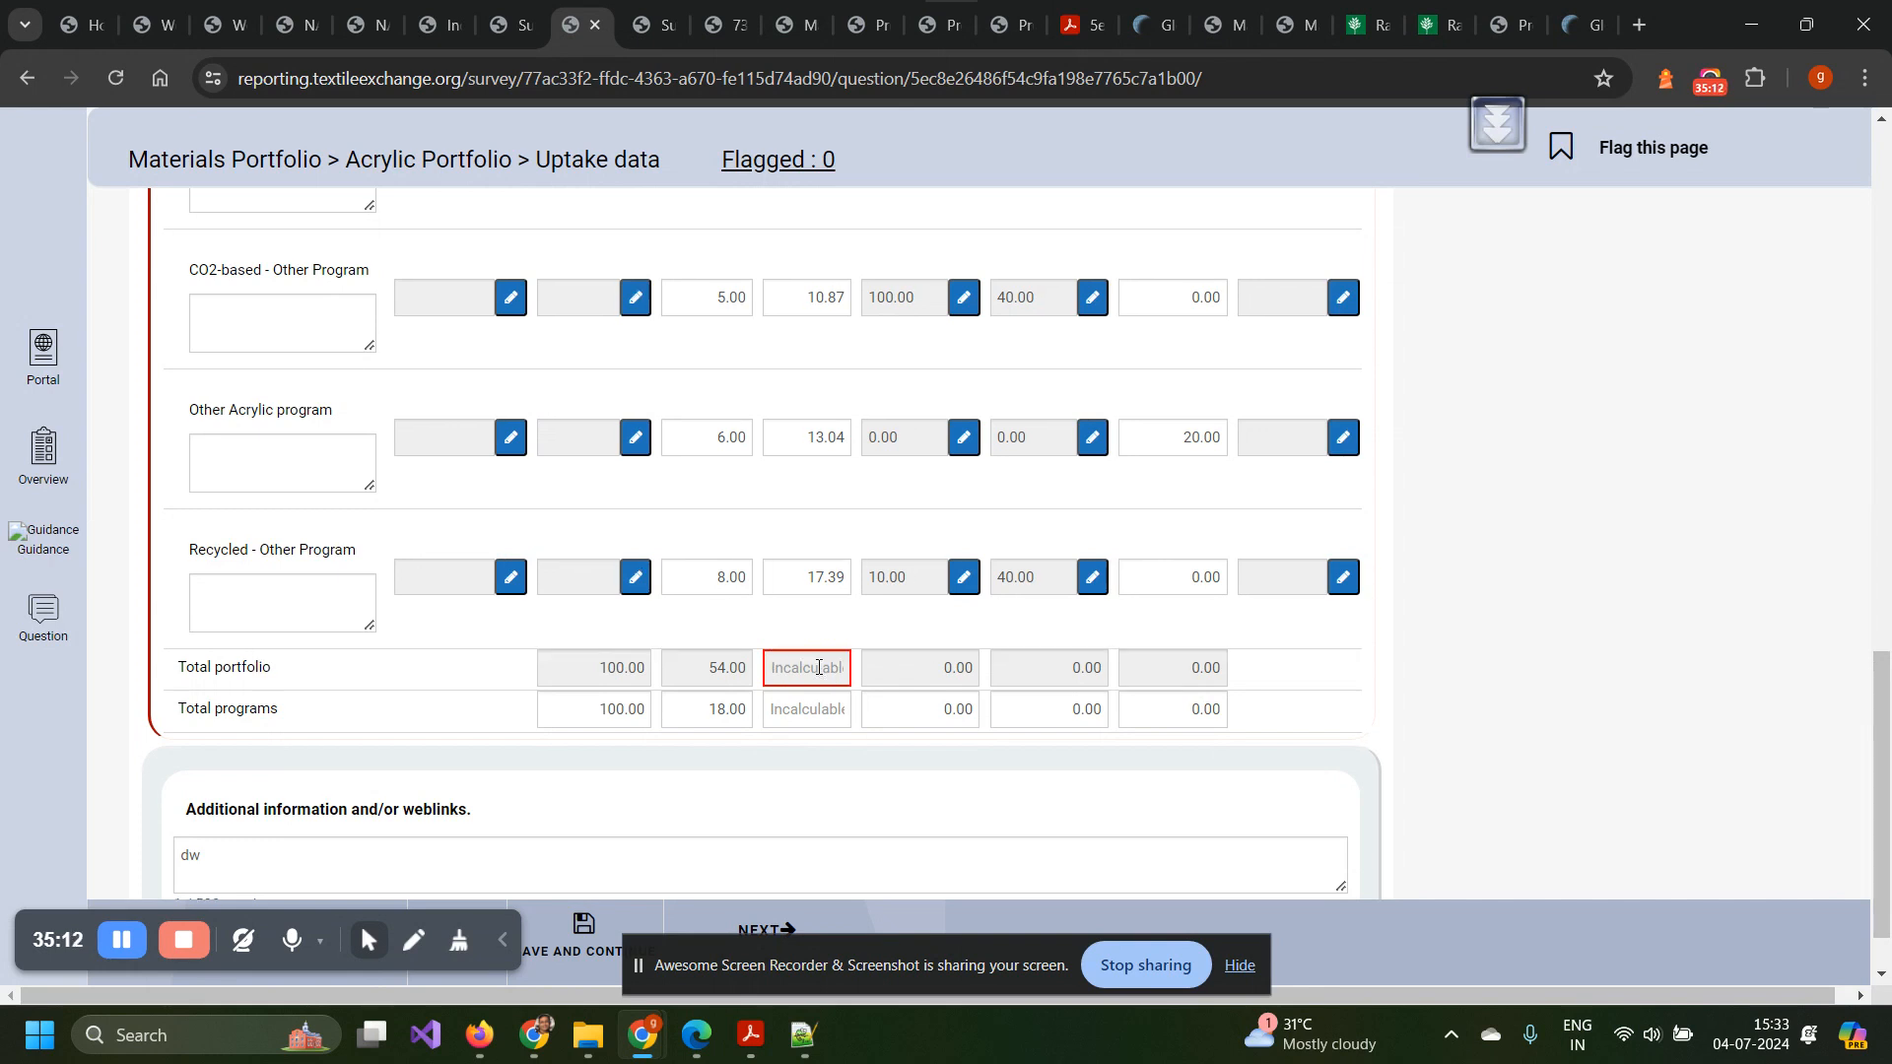
{"action": "scroll", "coordinate": [818, 667], "scroll_direction": "up", "scroll_amount": 10}
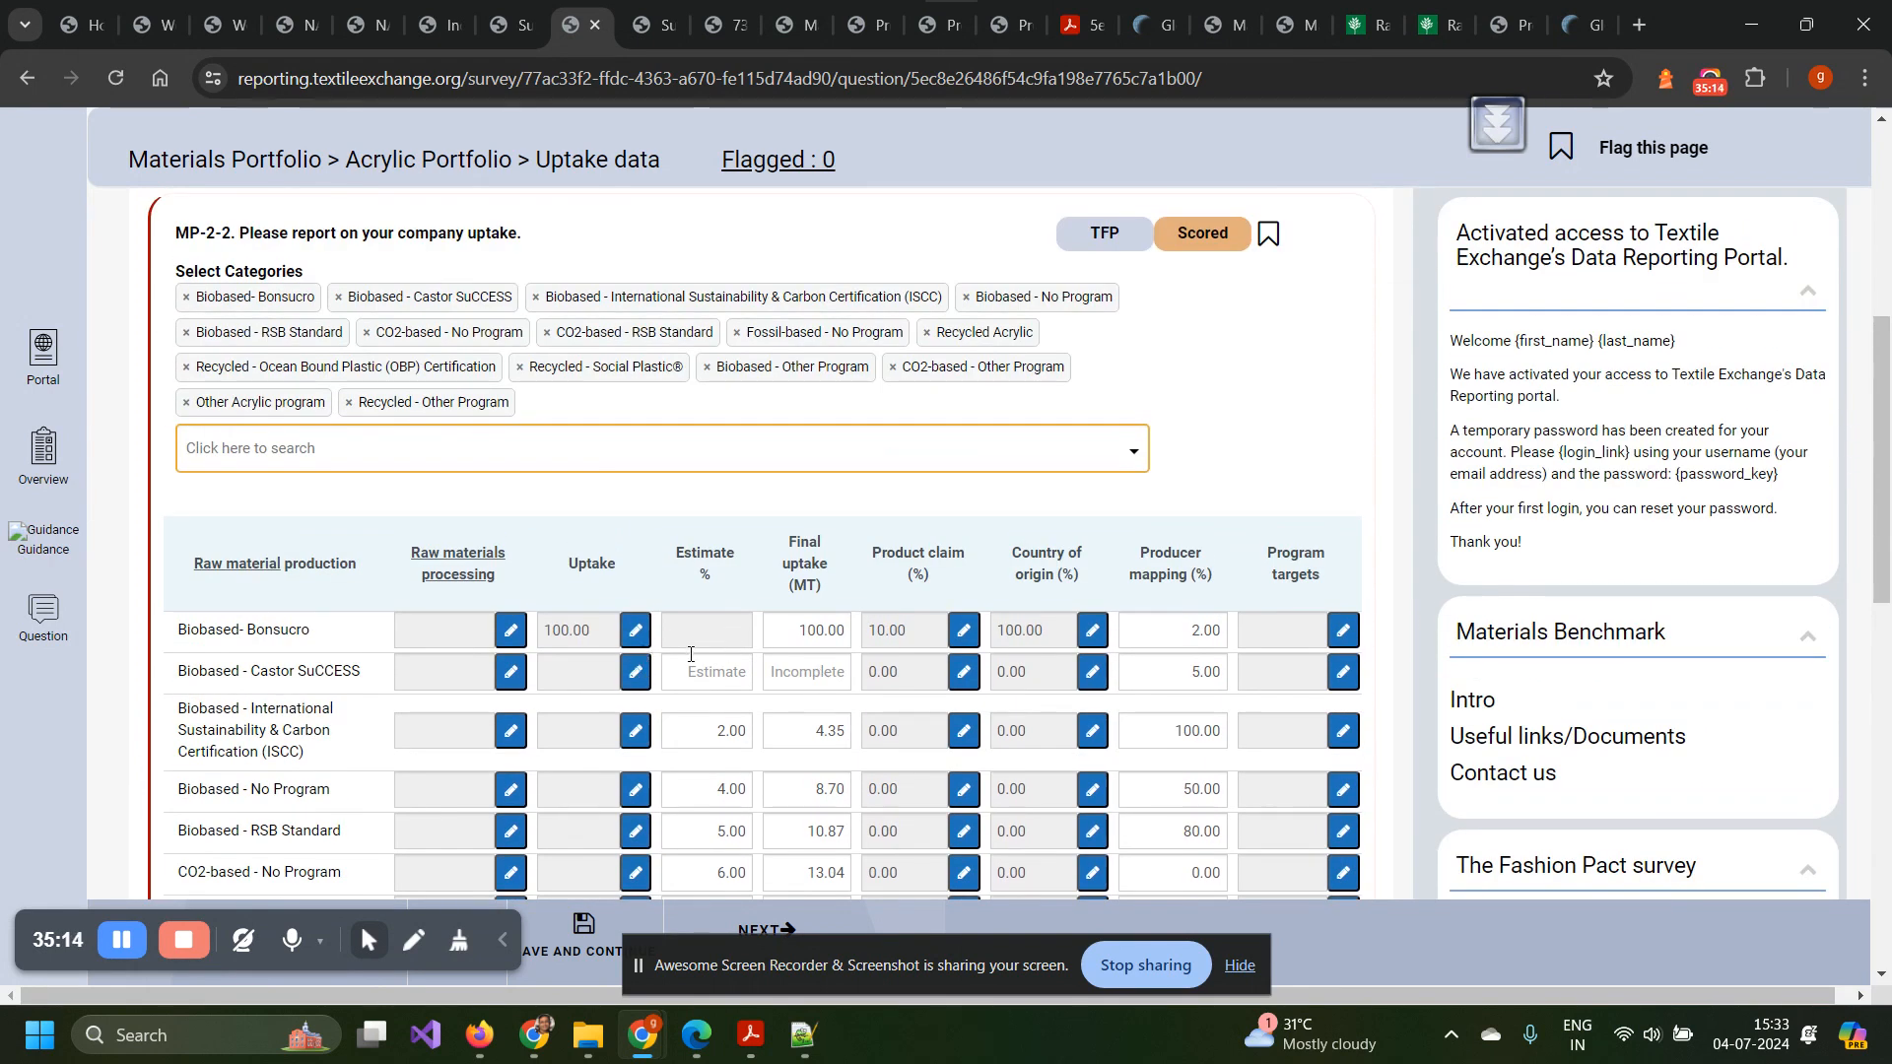
{"action": "scroll", "coordinate": [786, 713], "scroll_direction": "down", "scroll_amount": 10}
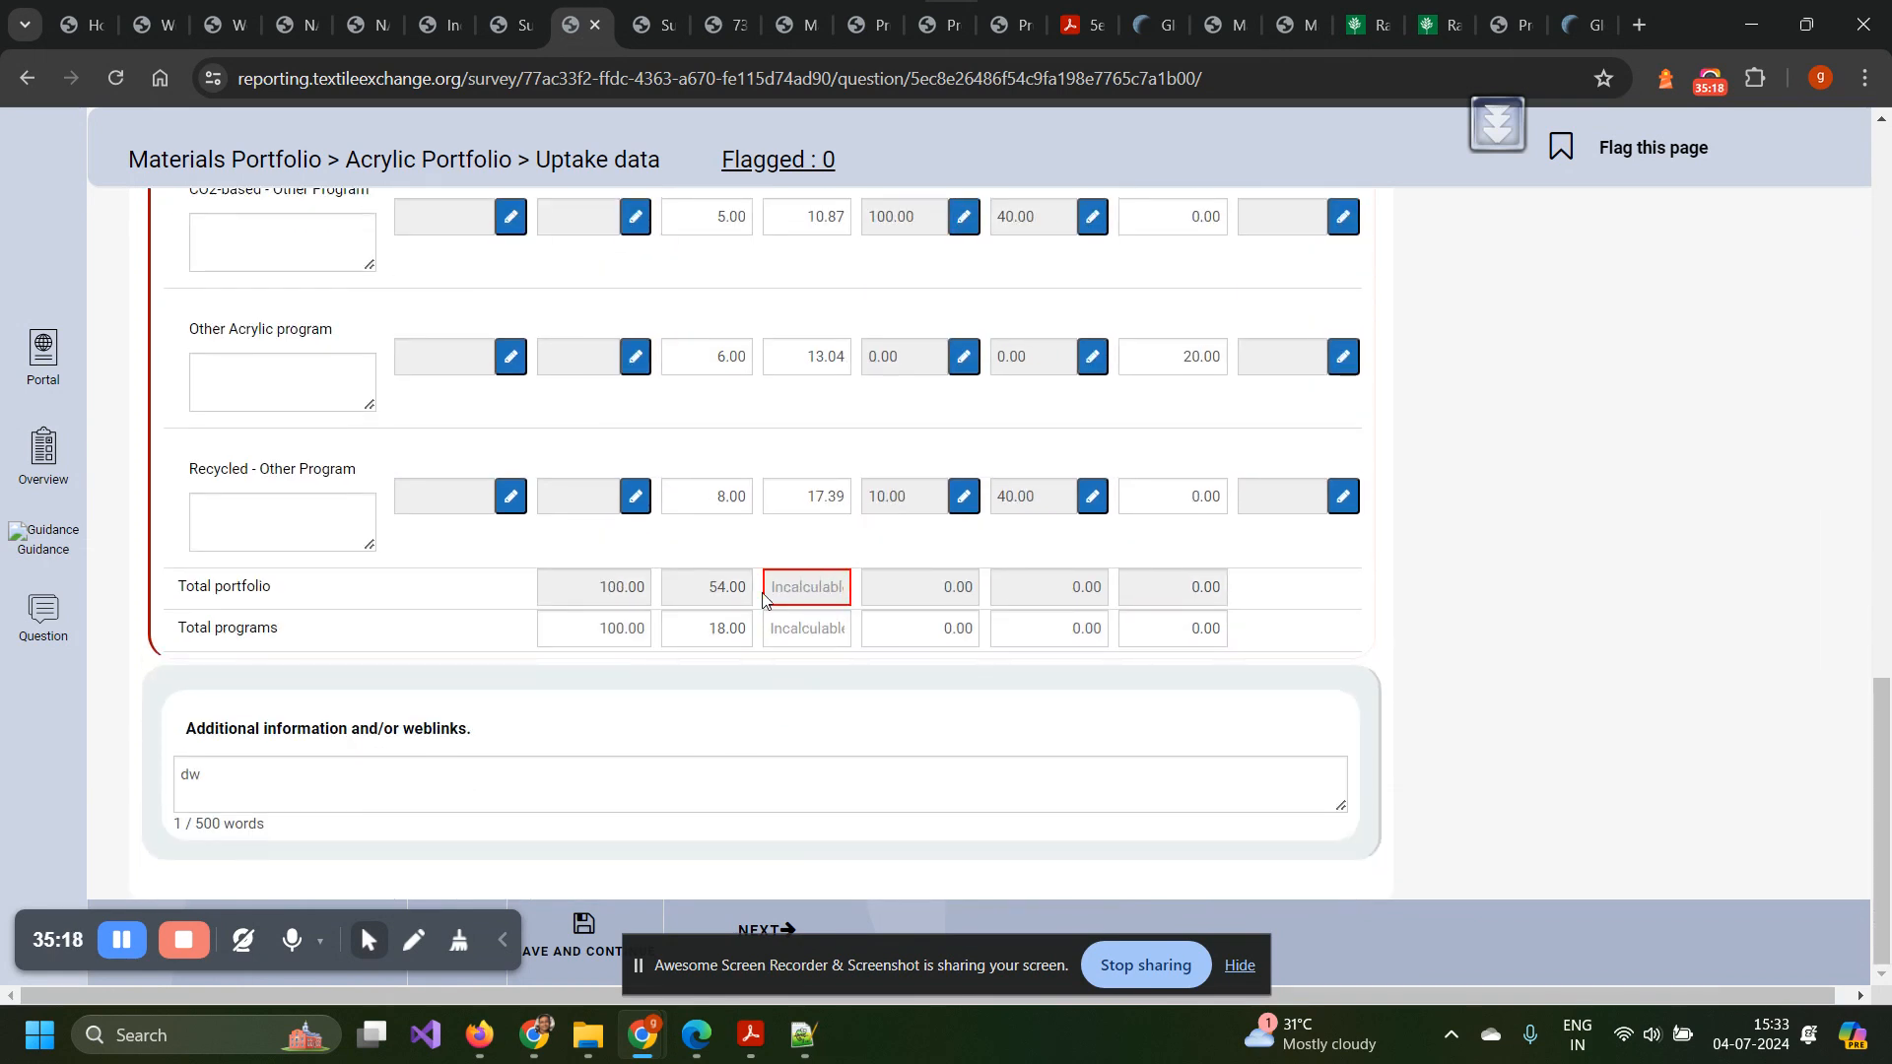
{"action": "scroll", "coordinate": [646, 608], "scroll_direction": "up", "scroll_amount": 15}
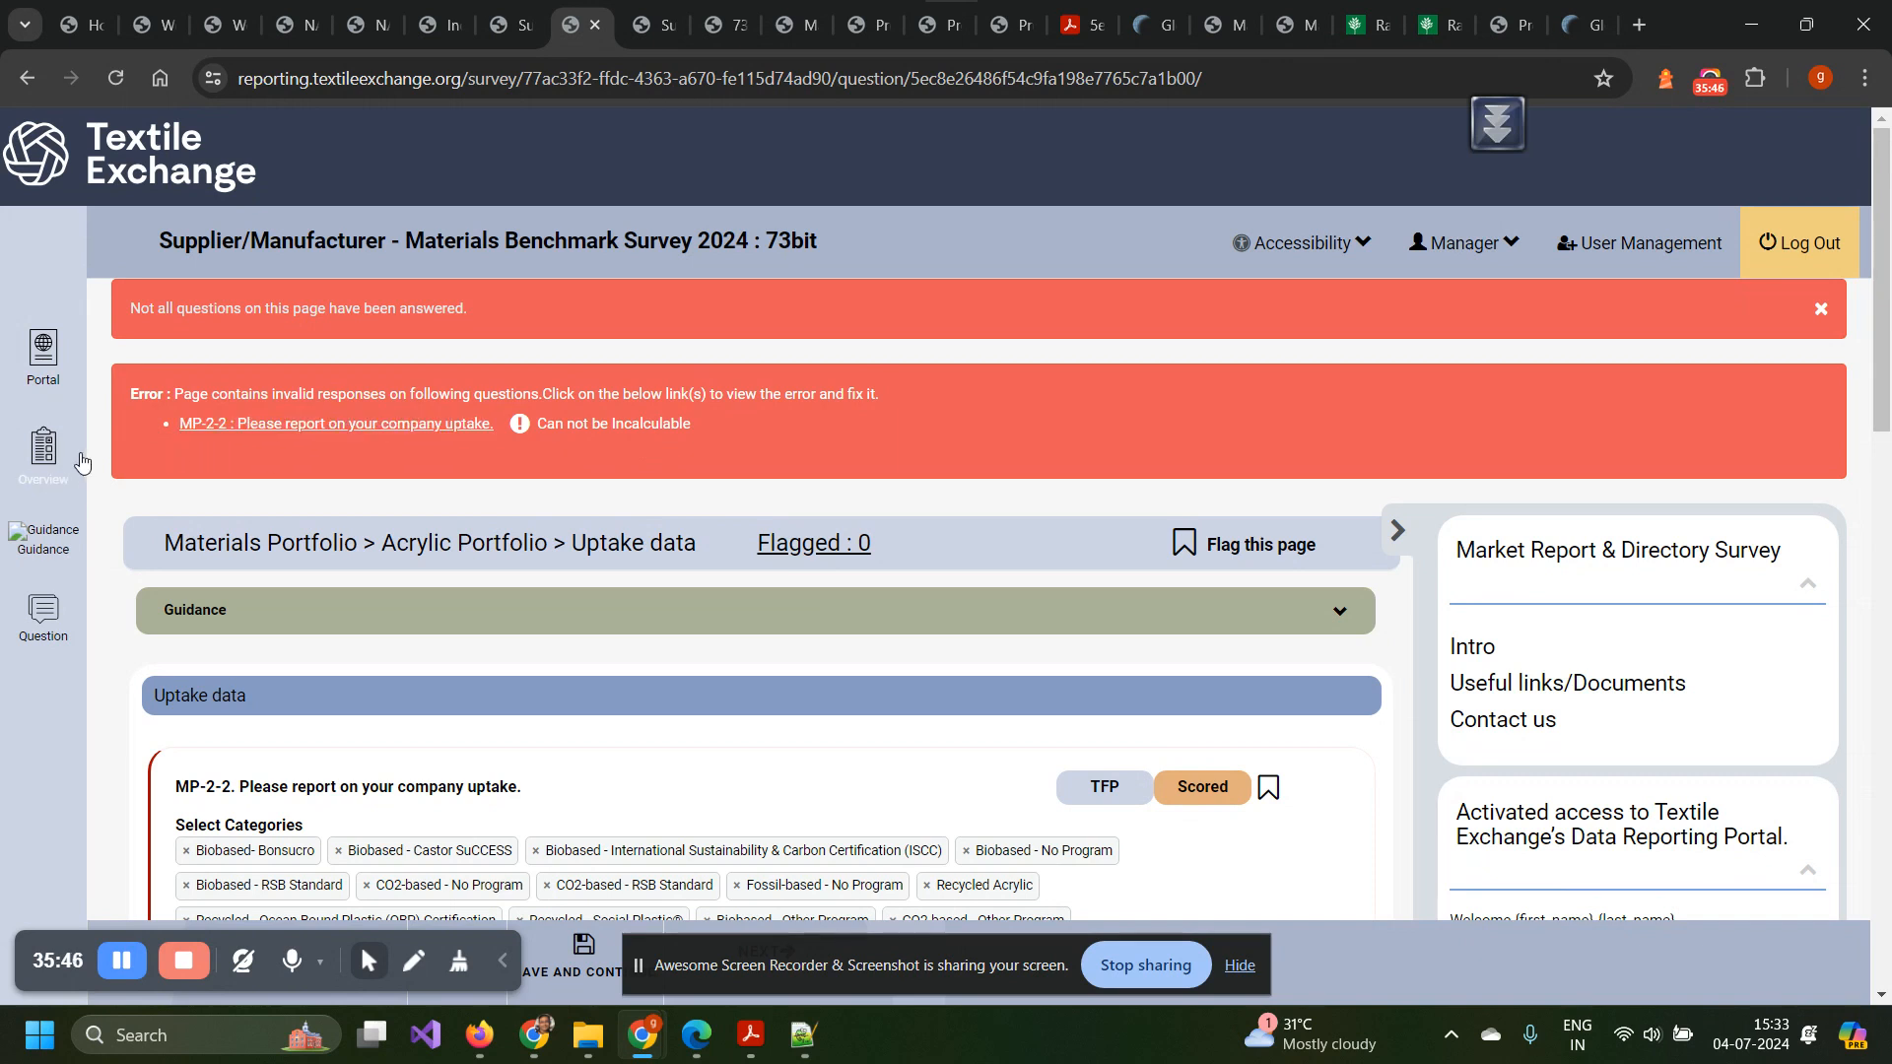
{"action": "left_click", "coordinate": [44, 451]}
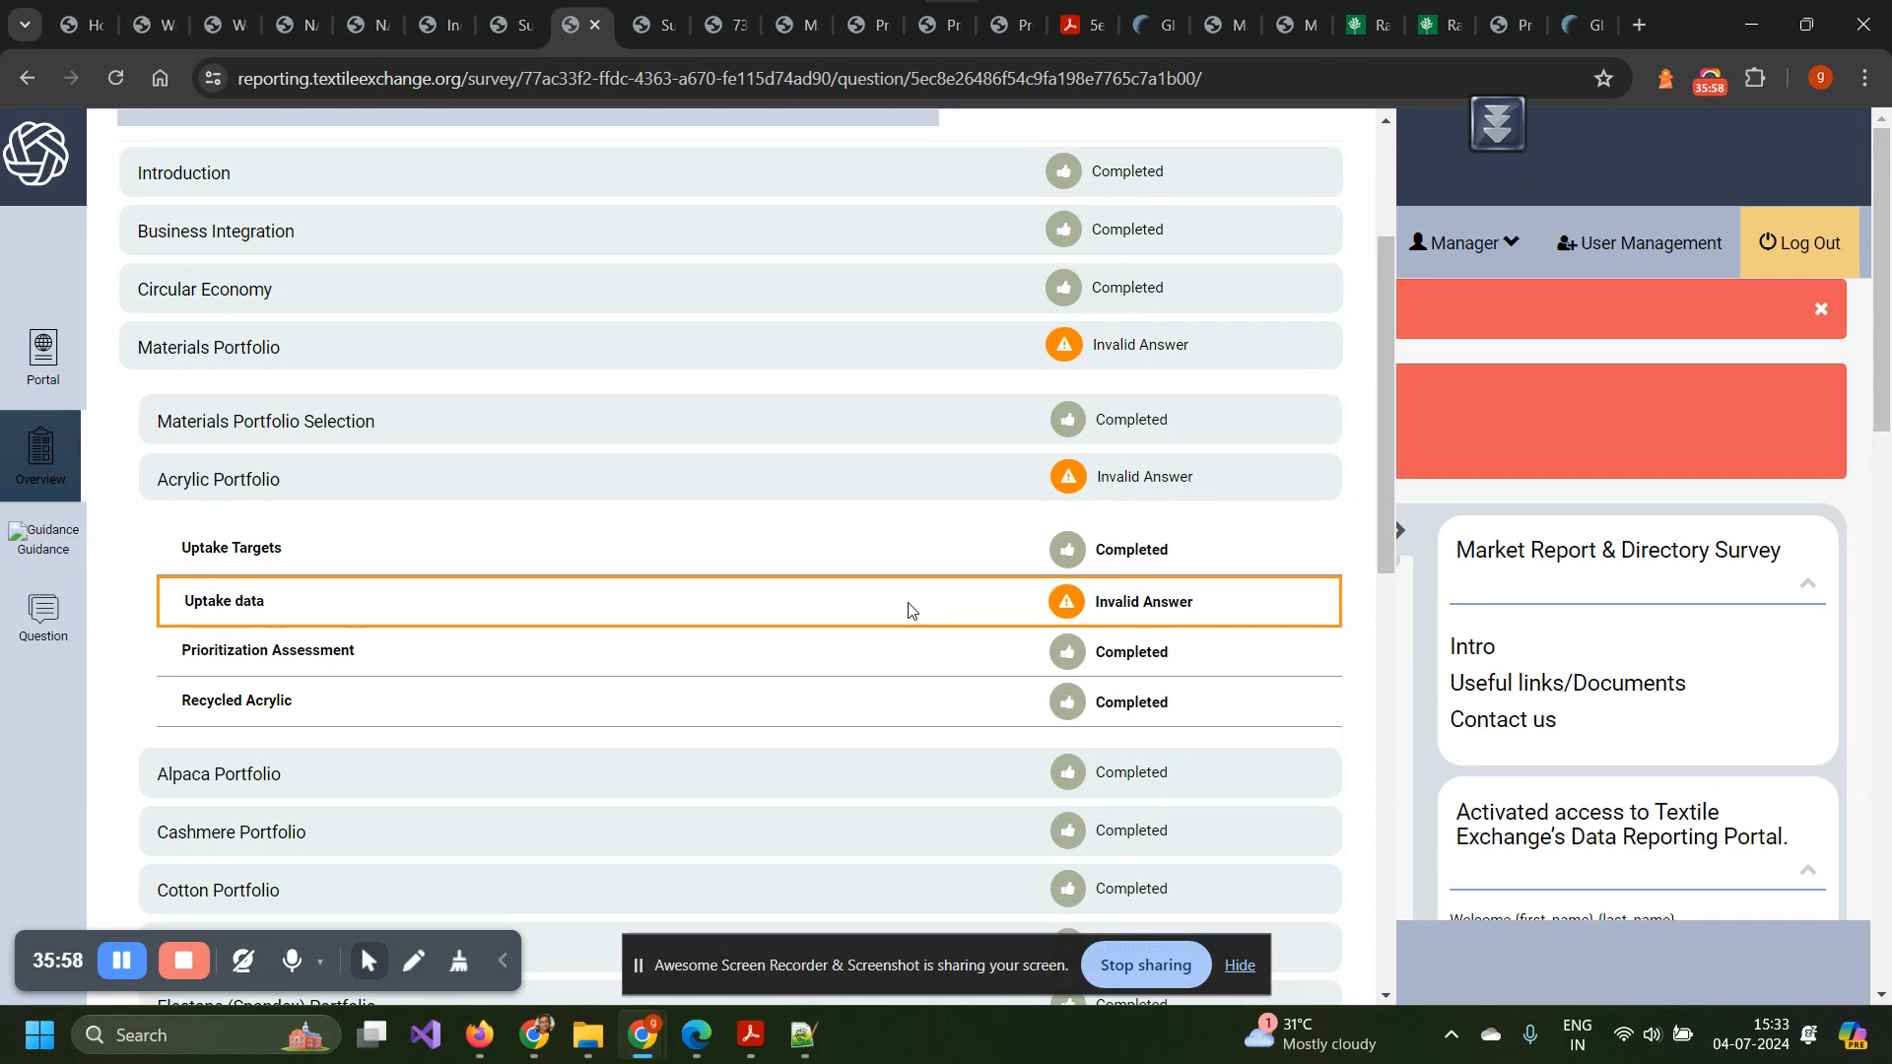
{"action": "scroll", "coordinate": [908, 610], "scroll_direction": "up", "scroll_amount": 3}
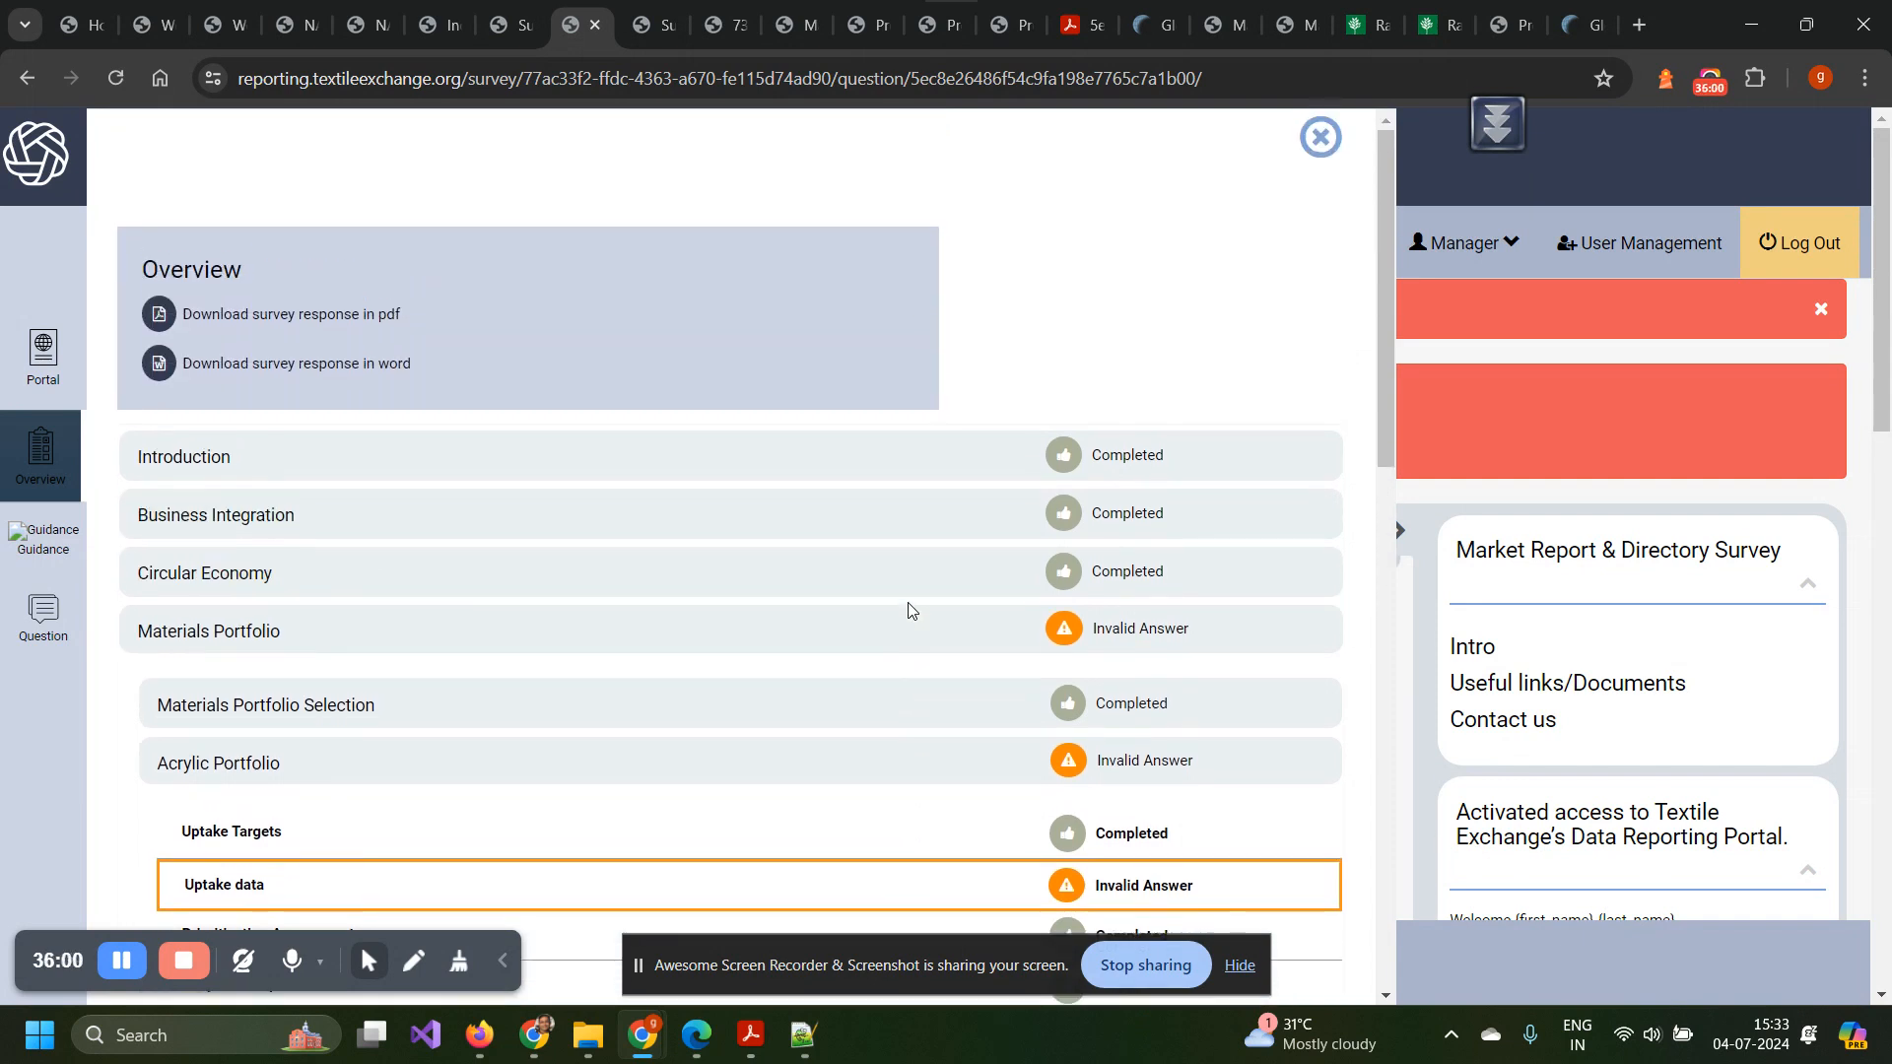
{"action": "left_click", "coordinate": [1321, 136]}
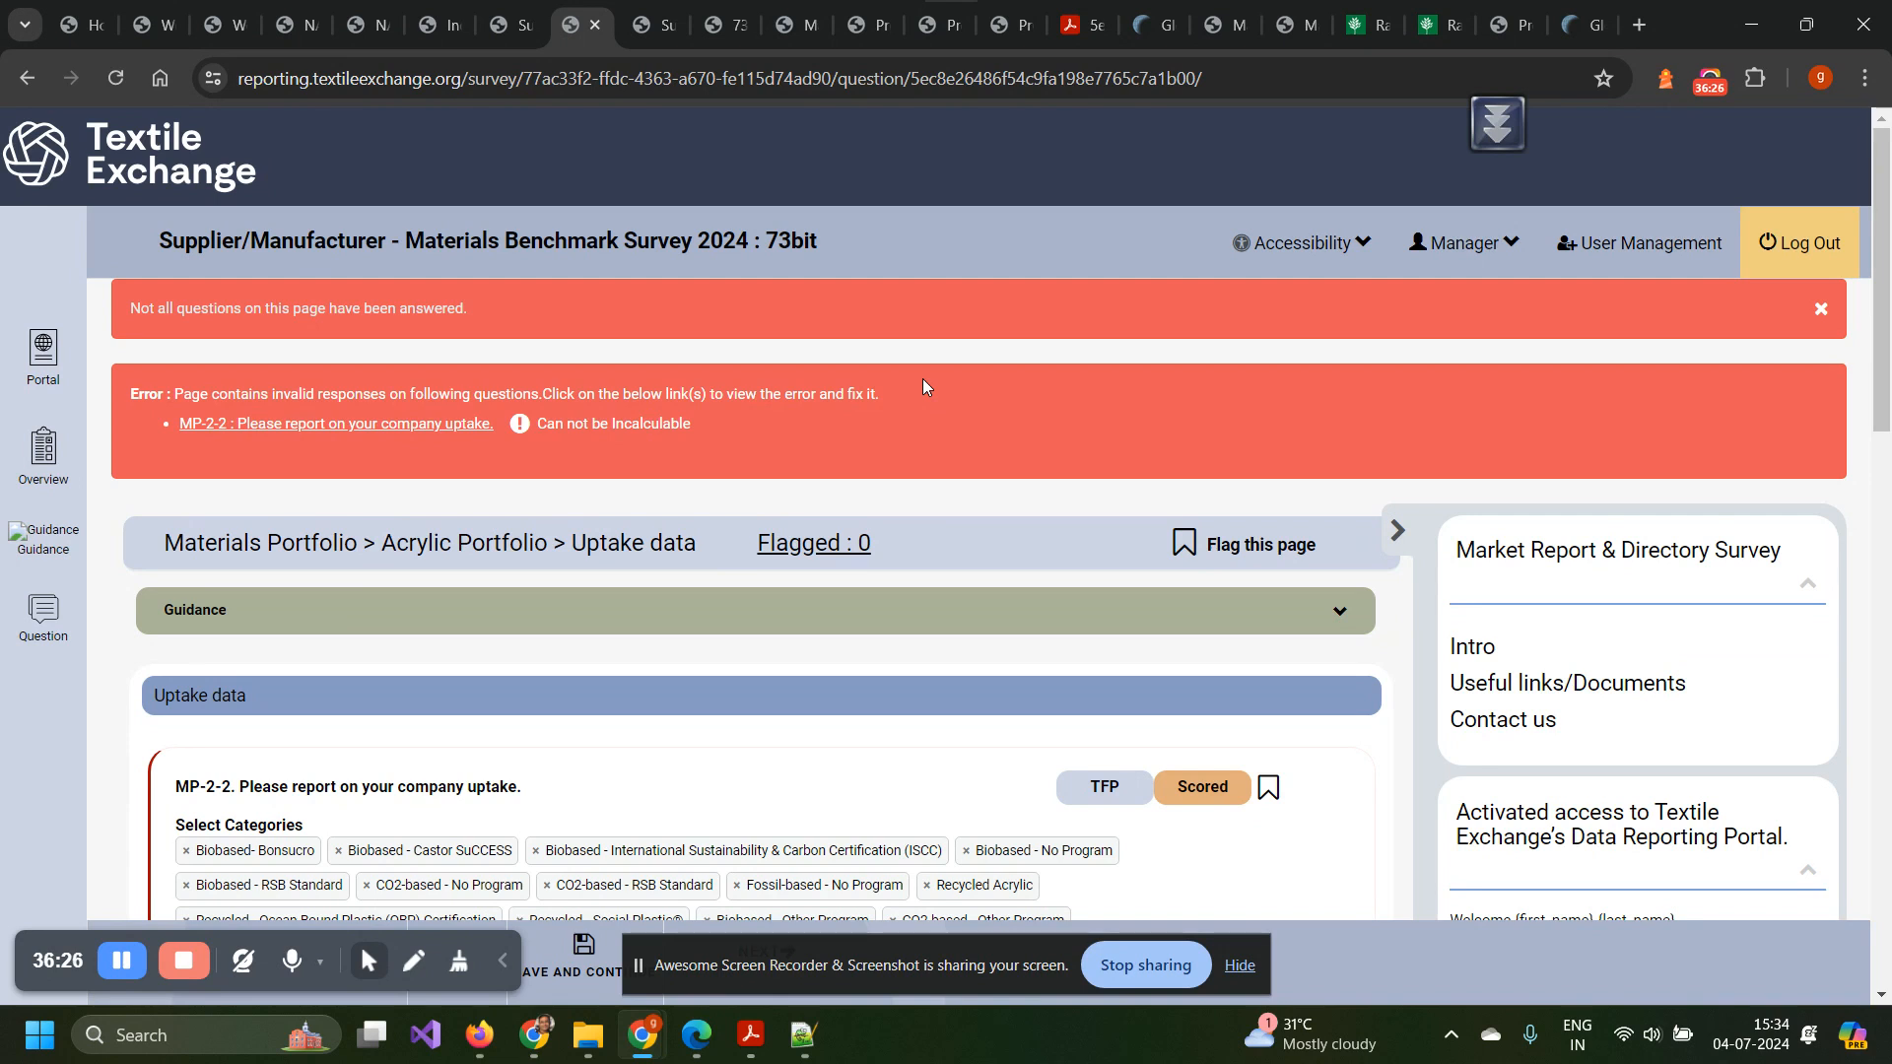
Select the MP-2-2 heading text 'Please report on your company uptake.'.
{"action": "scroll", "coordinate": [922, 378], "scroll_direction": "down", "scroll_amount": 3}
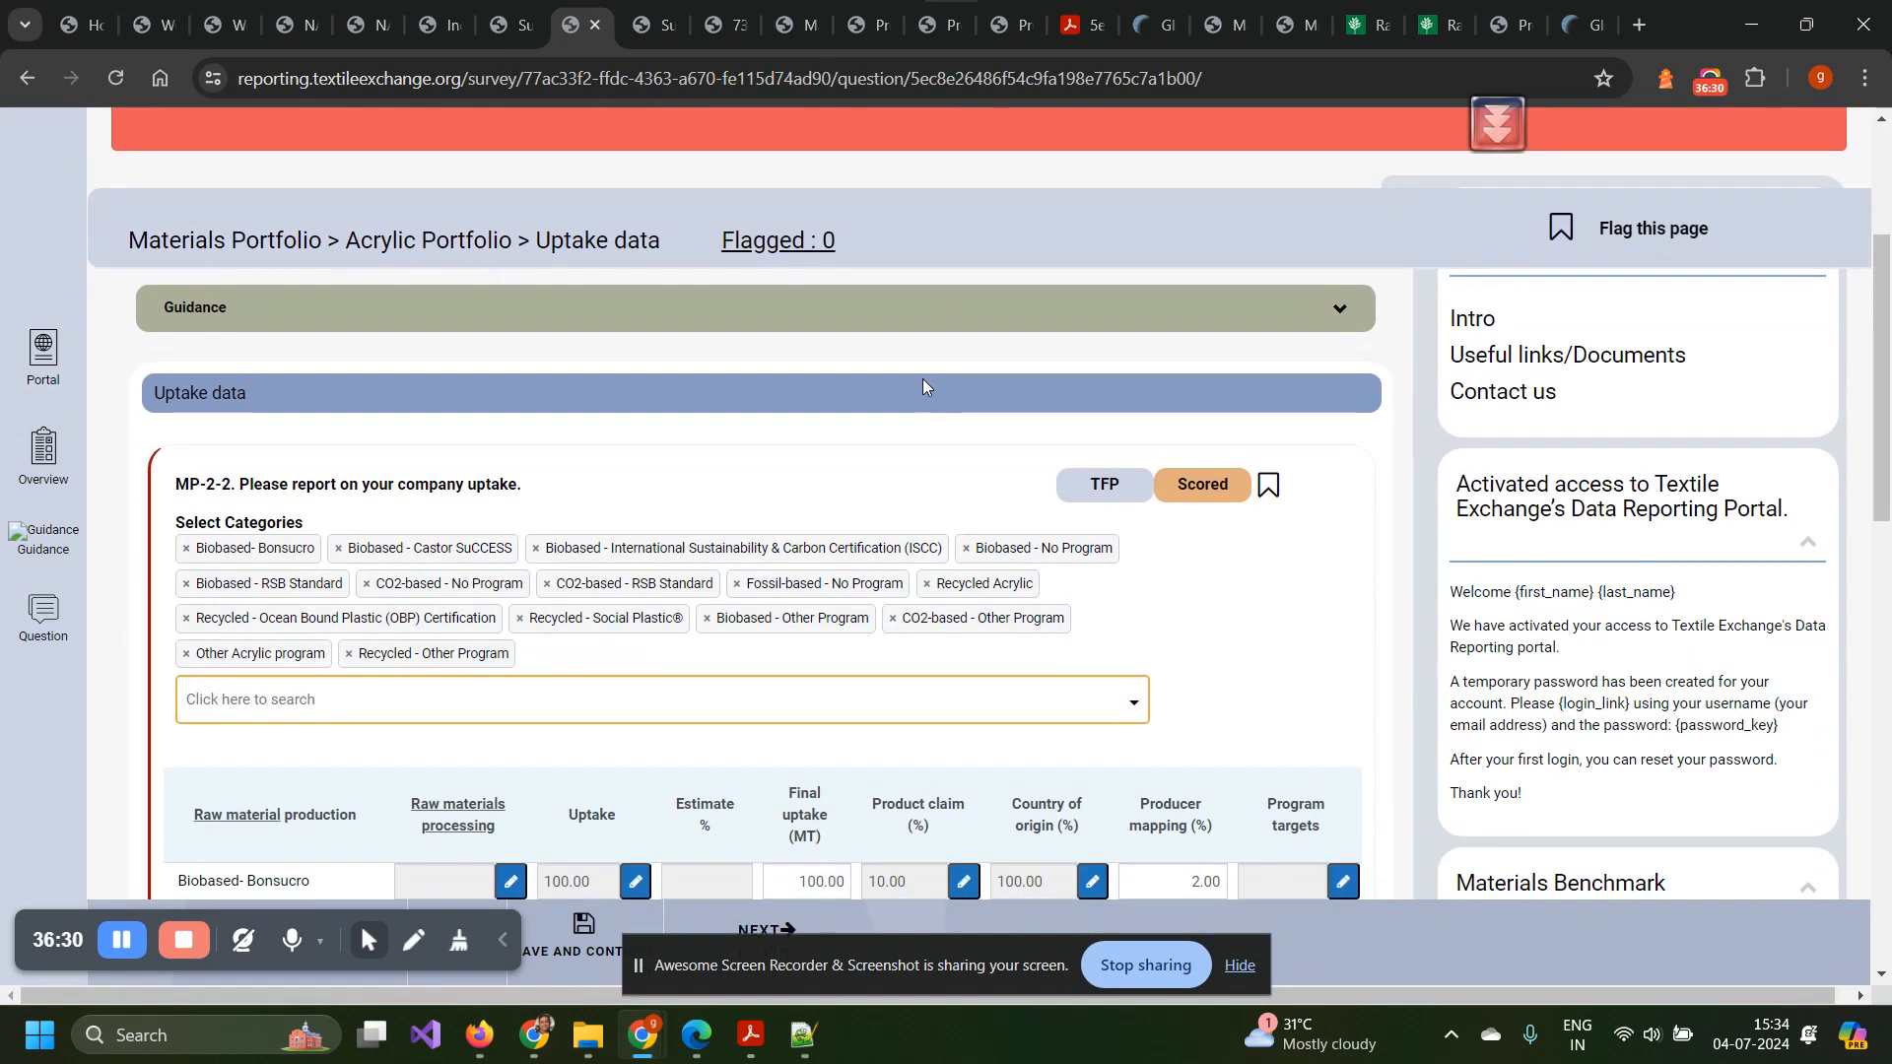
{"action": "scroll", "coordinate": [924, 379], "scroll_direction": "down", "scroll_amount": 2}
{"action": "scroll", "coordinate": [922, 381], "scroll_direction": "up", "scroll_amount": 2}
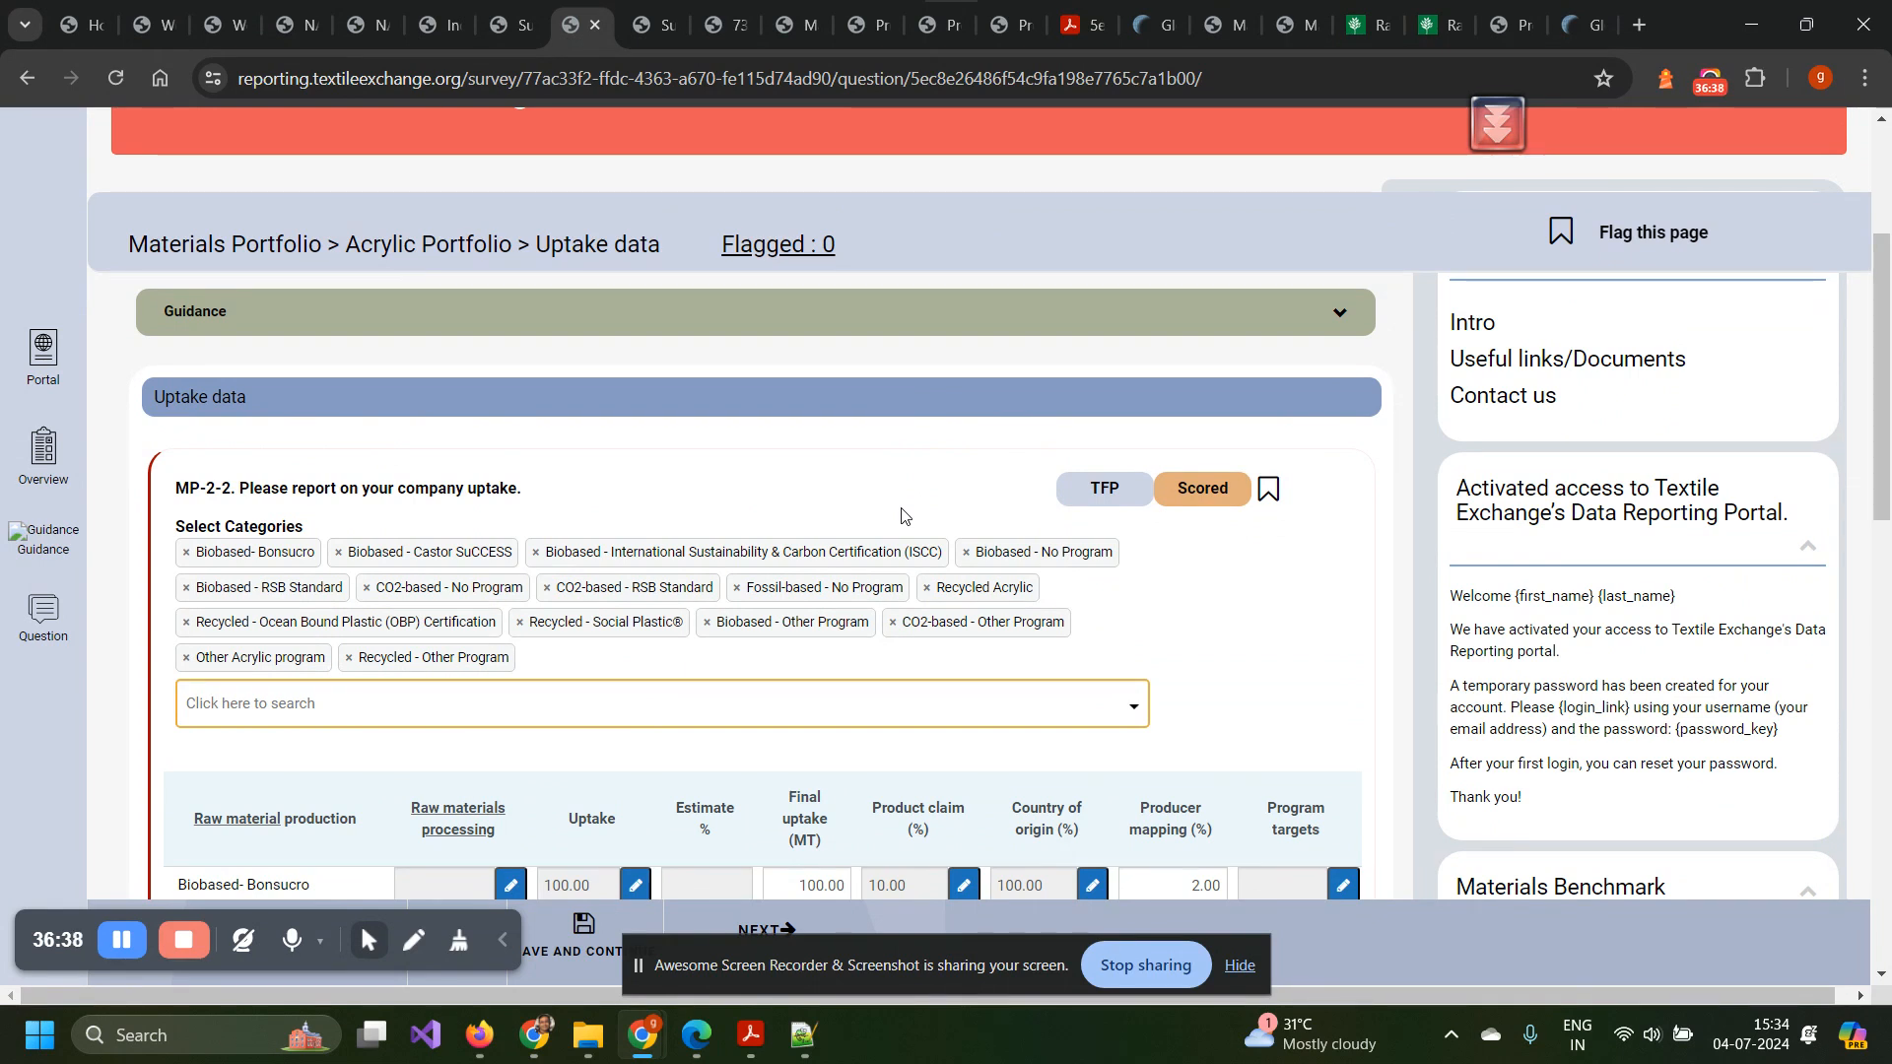
{"action": "scroll", "coordinate": [906, 478], "scroll_direction": "down", "scroll_amount": 1}
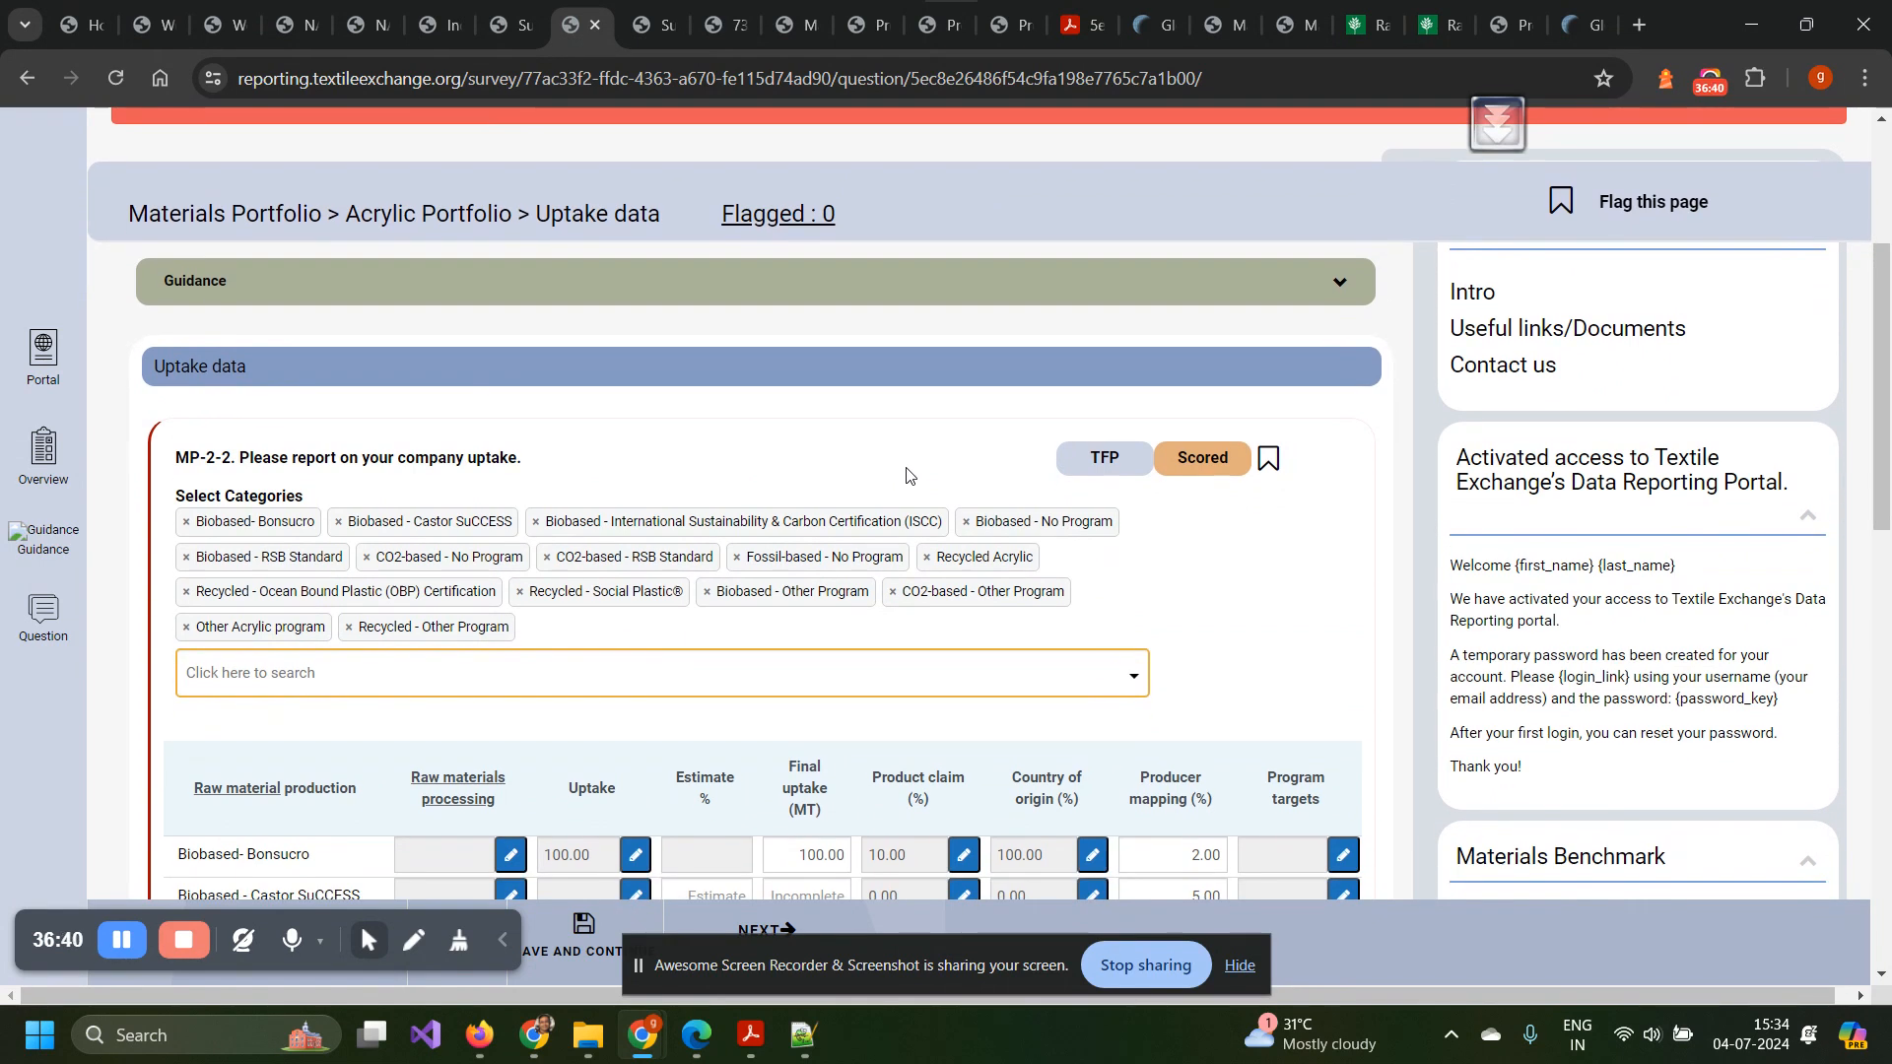
{"action": "left_click_drag", "start_coordinate": [190, 464], "coordinate": [527, 483]}
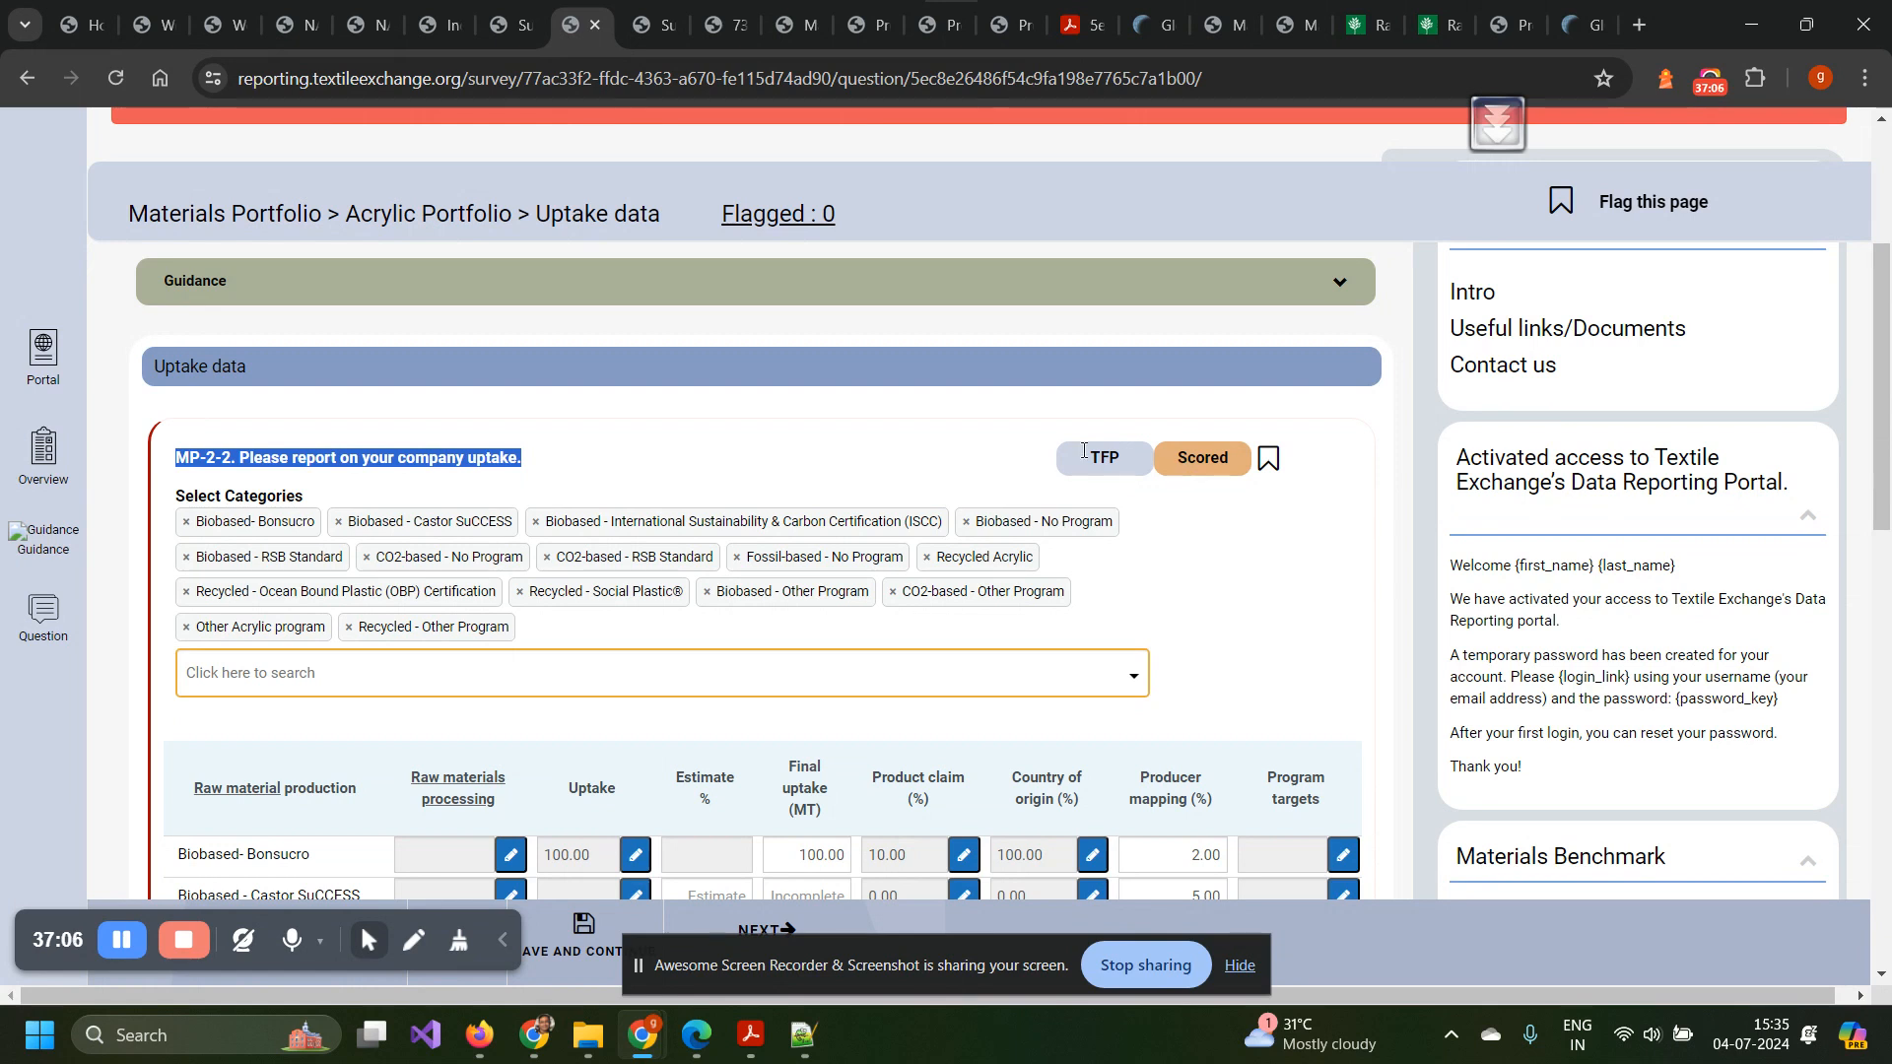
{"action": "scroll", "coordinate": [803, 582], "scroll_direction": "down", "scroll_amount": 4}
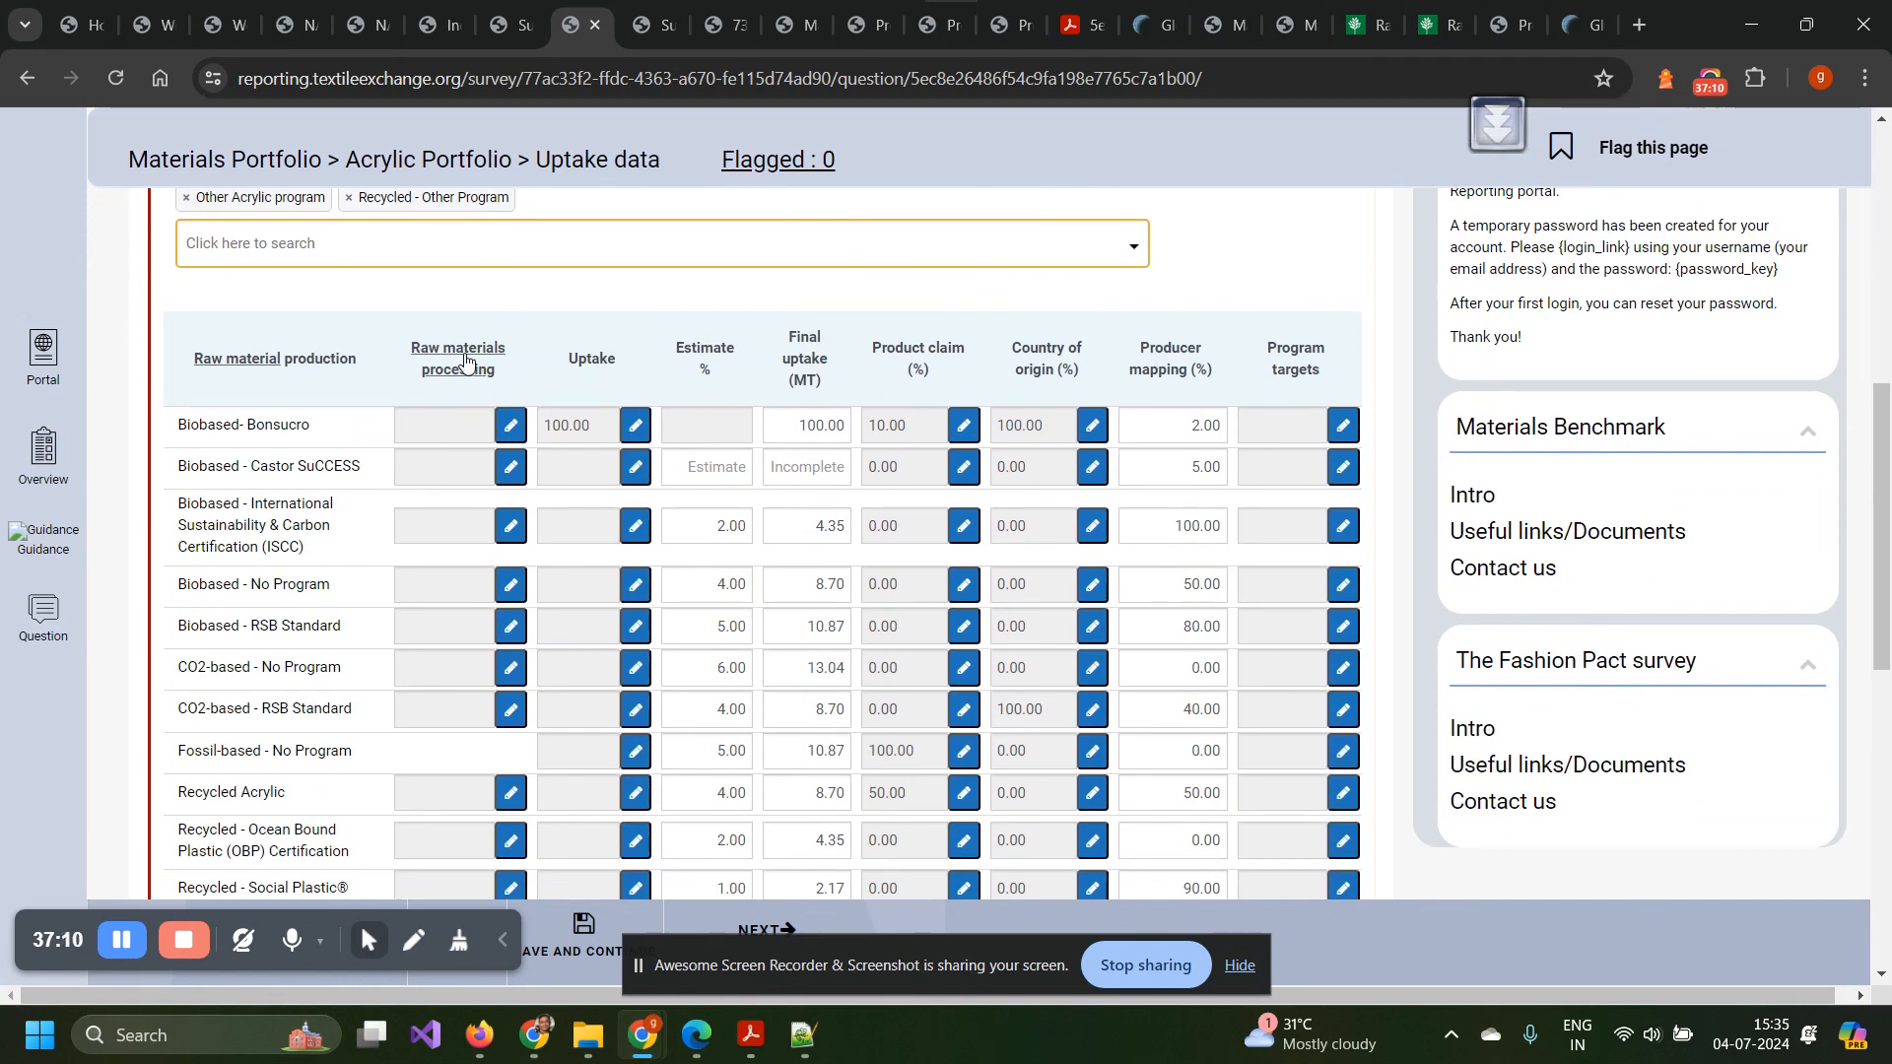
Review the Acrylic uptake totals and the error banner saying uptake cannot be Incalculable.
{"action": "mouse_move", "coordinate": [467, 357]}
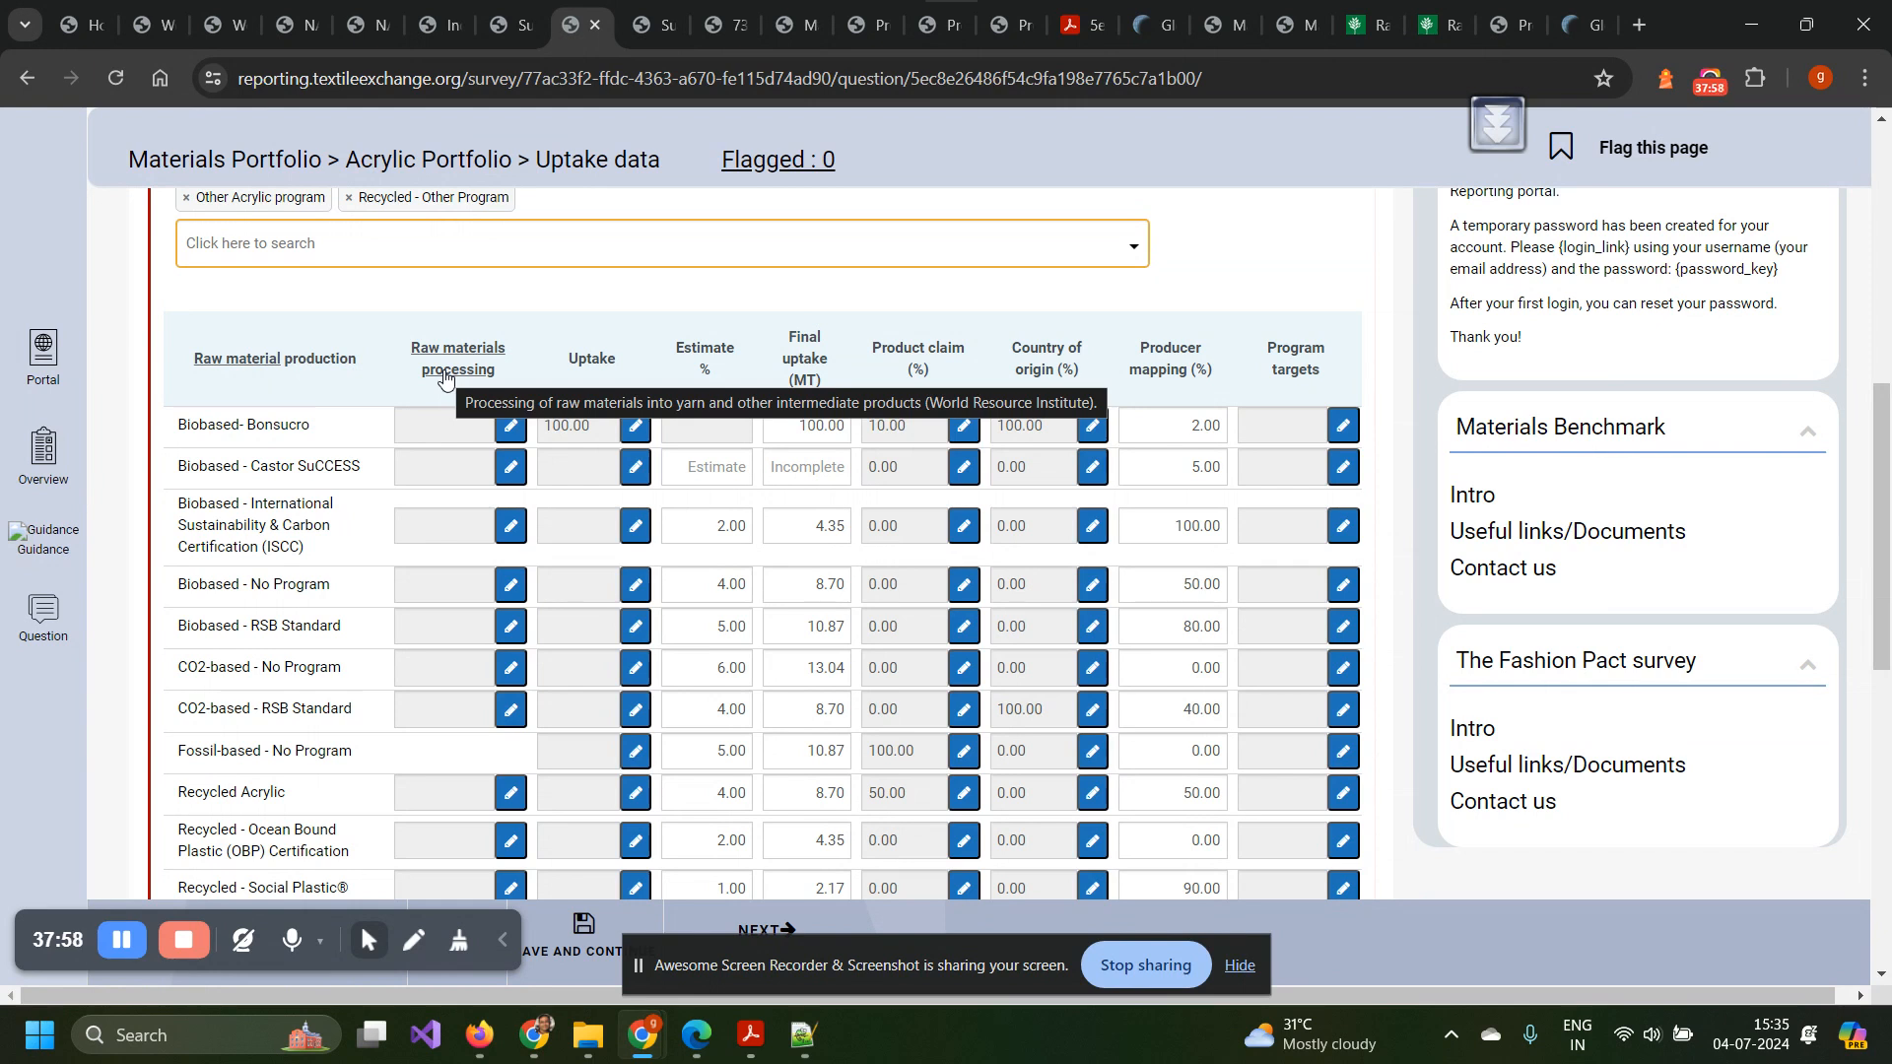
{"action": "scroll", "coordinate": [444, 375], "scroll_direction": "down", "scroll_amount": 10}
{"action": "scroll", "coordinate": [445, 371], "scroll_direction": "down", "scroll_amount": 1}
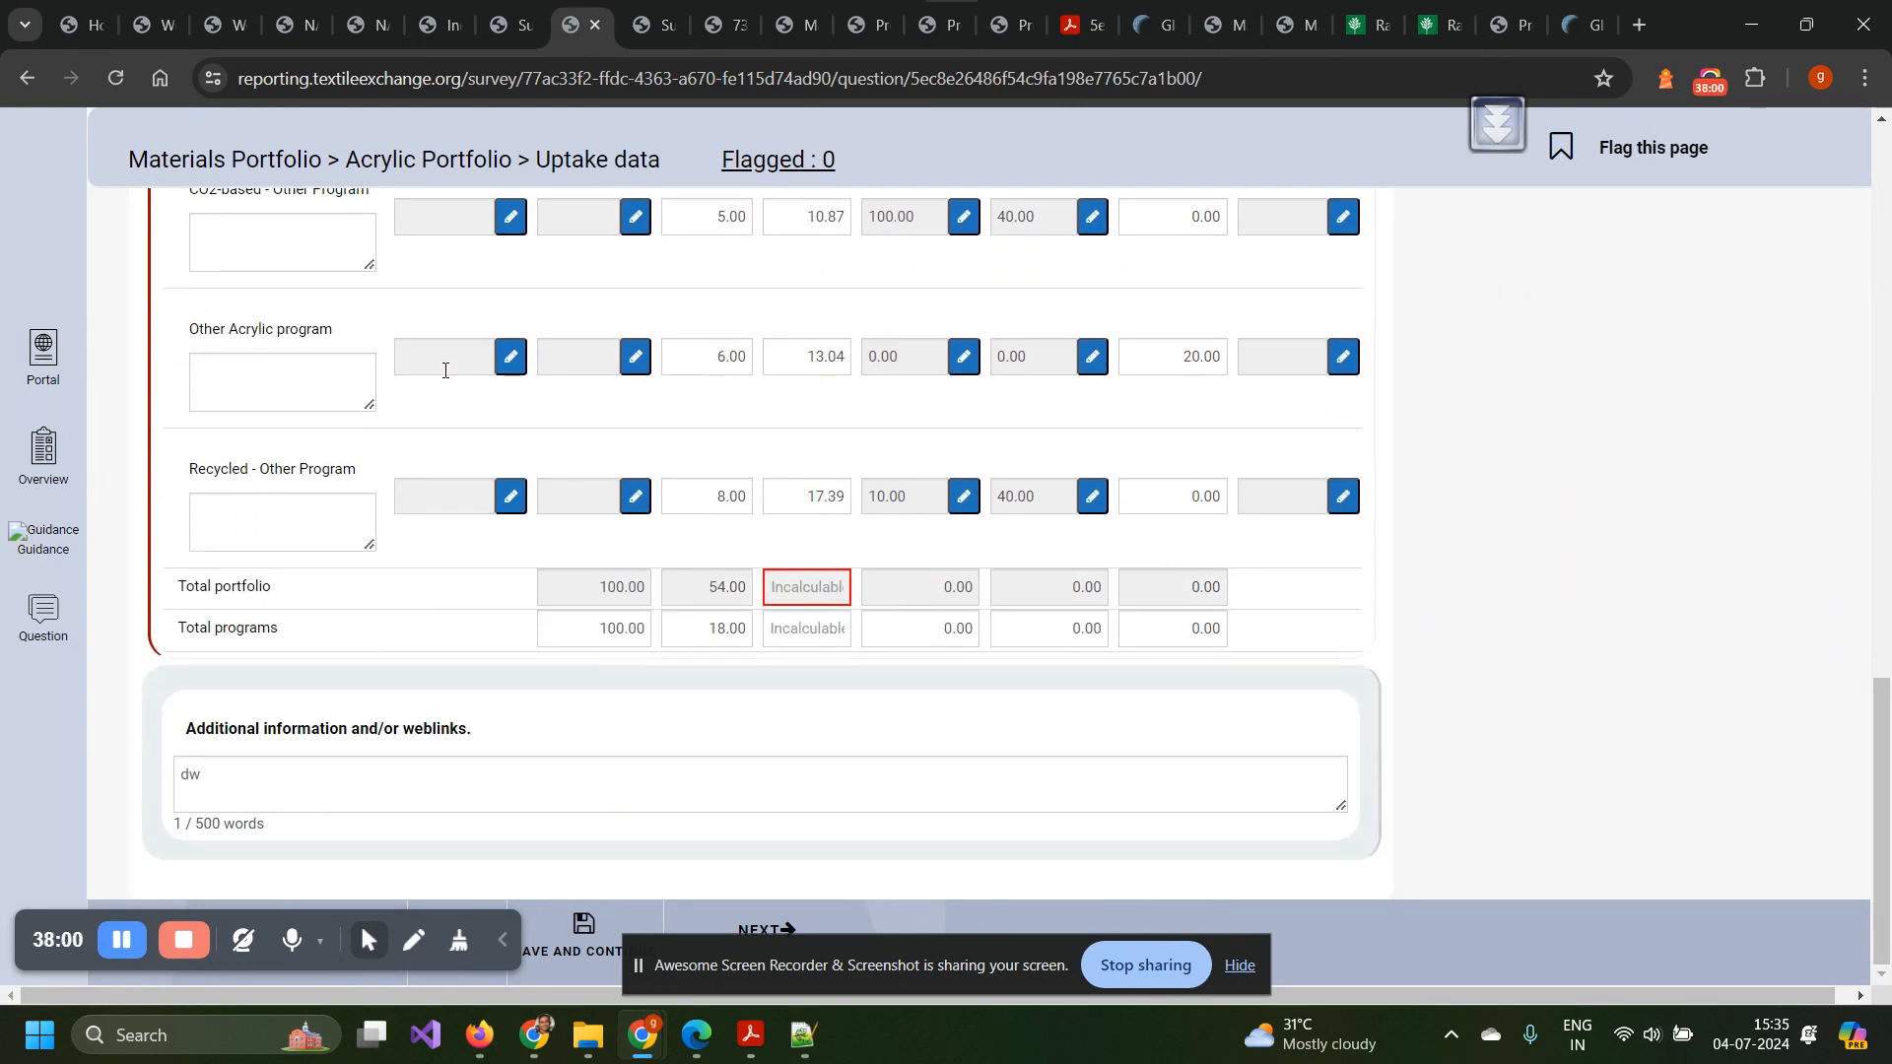
{"action": "scroll", "coordinate": [445, 371], "scroll_direction": "up", "scroll_amount": 12}
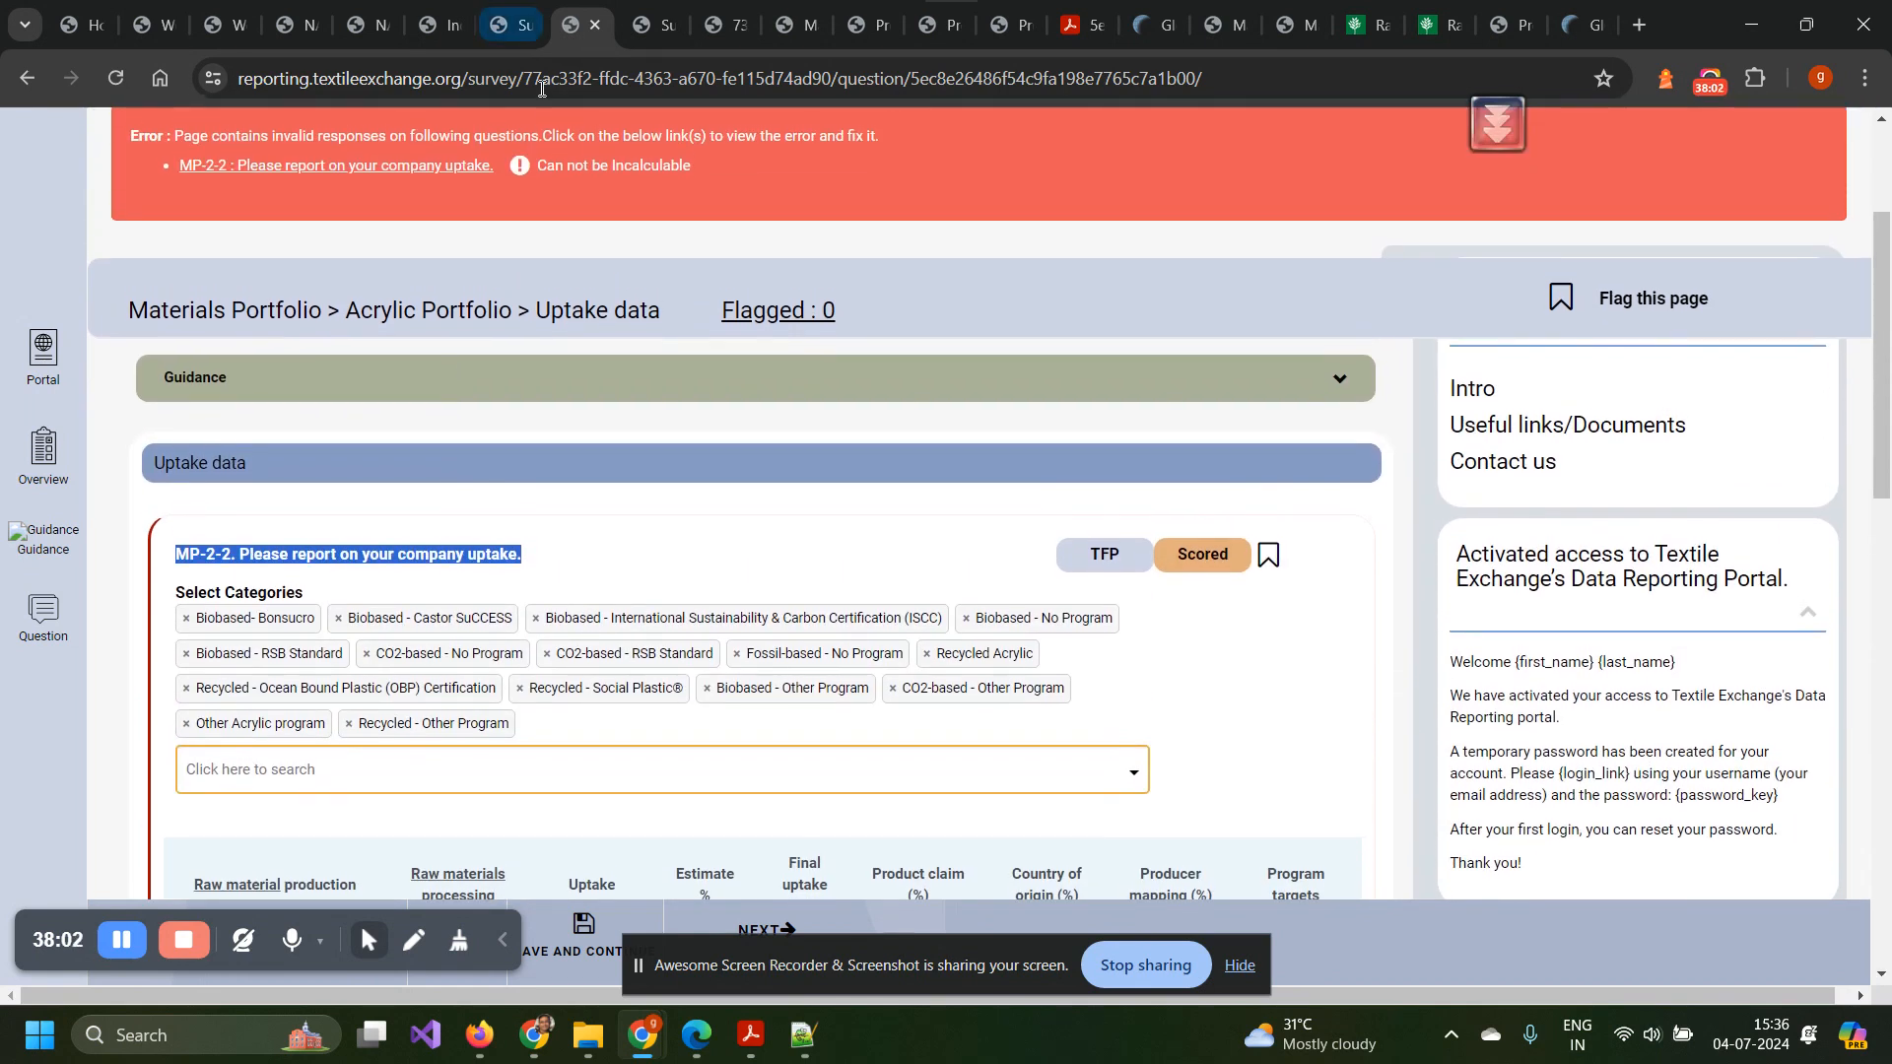
{"action": "scroll", "coordinate": [669, 330], "scroll_direction": "up", "scroll_amount": 3}
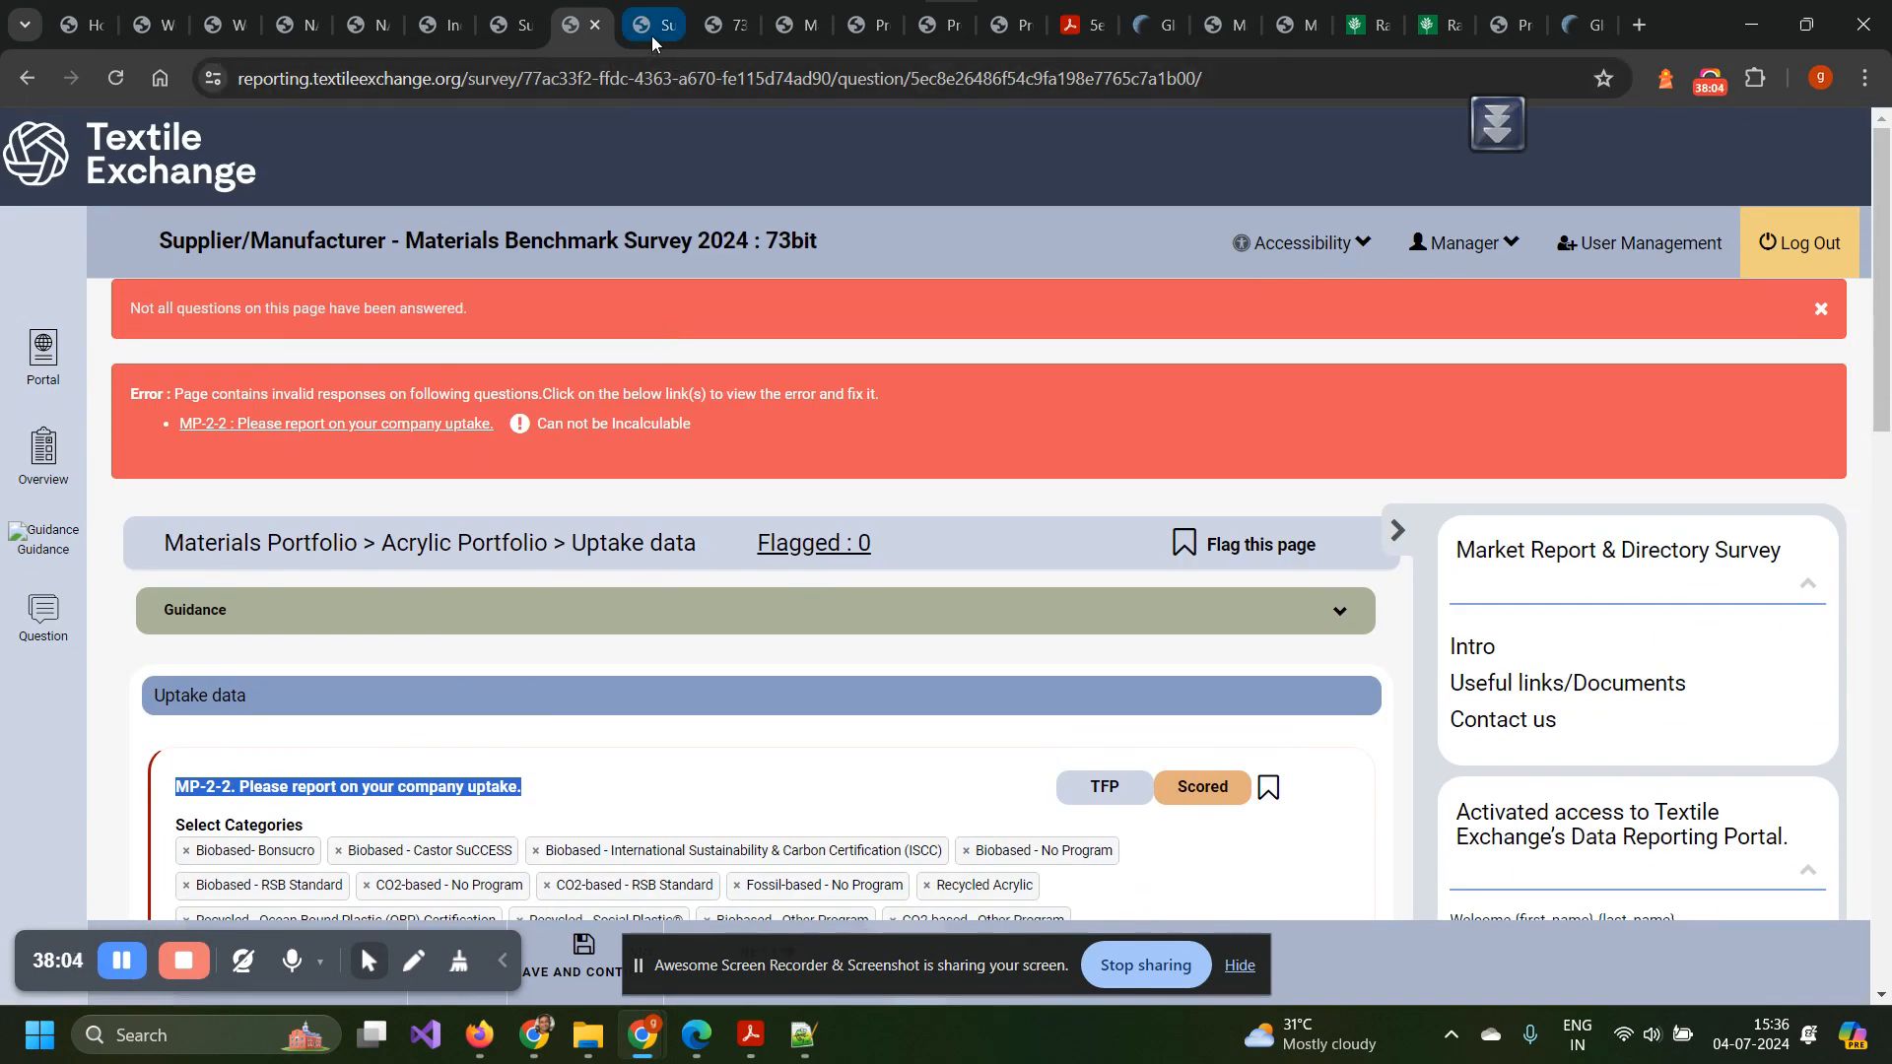
Open the Acrylic Prioritization Assessment page and show the key-risks question guidance.
{"action": "left_click", "coordinate": [653, 30]}
{"action": "scroll", "coordinate": [617, 706], "scroll_direction": "down", "scroll_amount": 2}
{"action": "scroll", "coordinate": [619, 707], "scroll_direction": "up", "scroll_amount": 1}
{"action": "scroll", "coordinate": [619, 706], "scroll_direction": "up", "scroll_amount": 1}
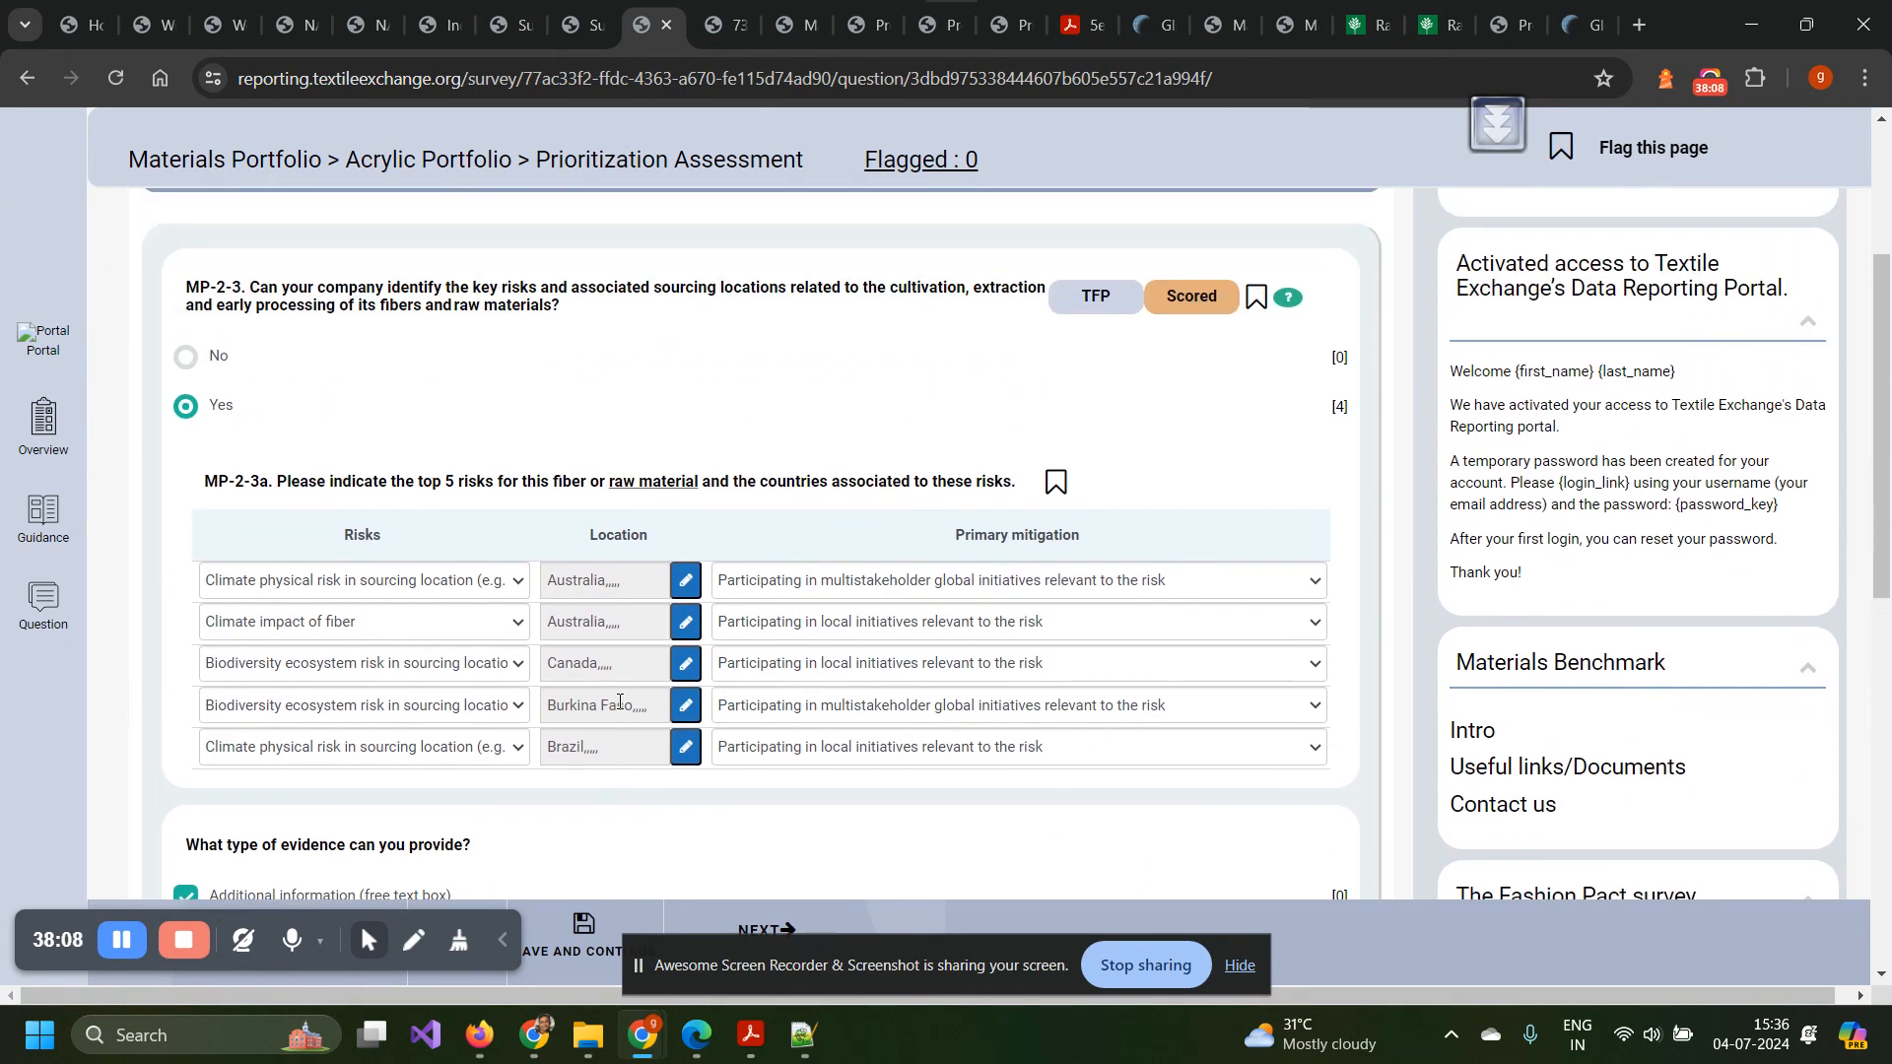
{"action": "scroll", "coordinate": [619, 702], "scroll_direction": "down", "scroll_amount": 6}
{"action": "scroll", "coordinate": [620, 701], "scroll_direction": "down", "scroll_amount": 3}
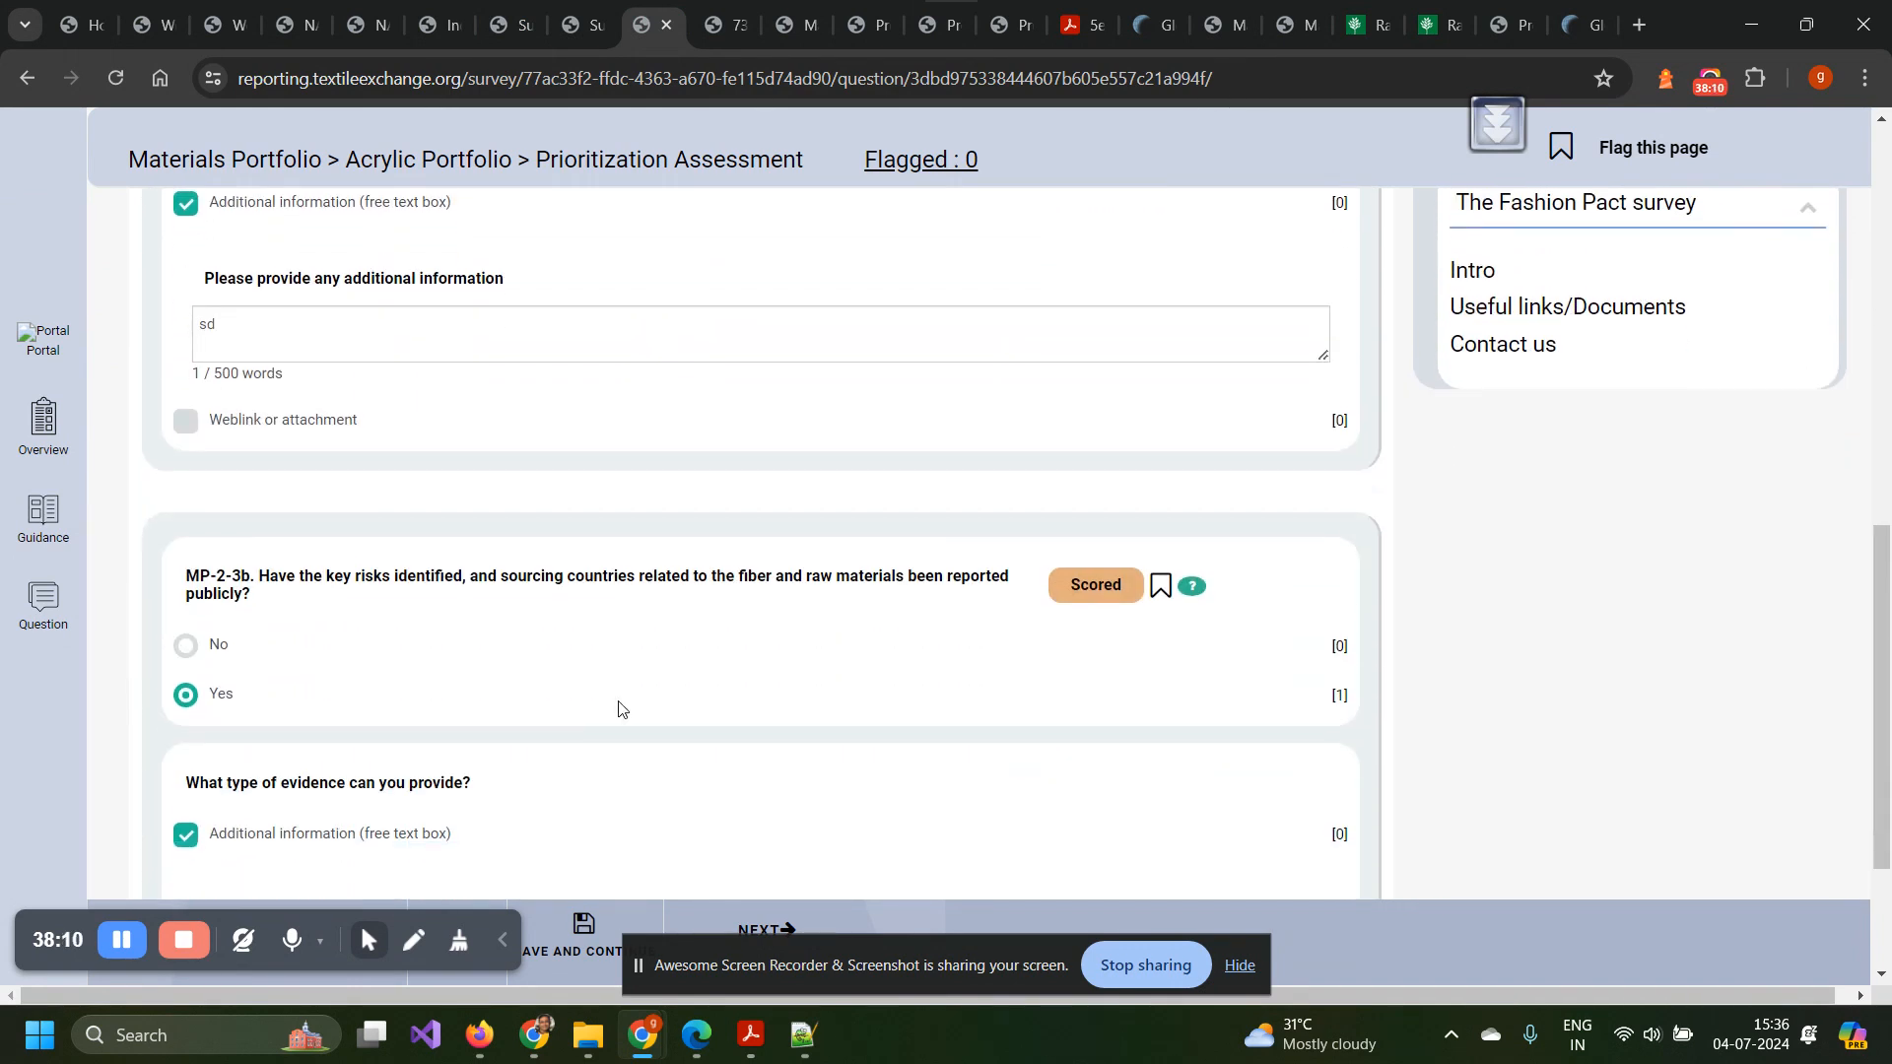
{"action": "scroll", "coordinate": [620, 701], "scroll_direction": "up", "scroll_amount": 3}
{"action": "scroll", "coordinate": [620, 701], "scroll_direction": "up", "scroll_amount": 12}
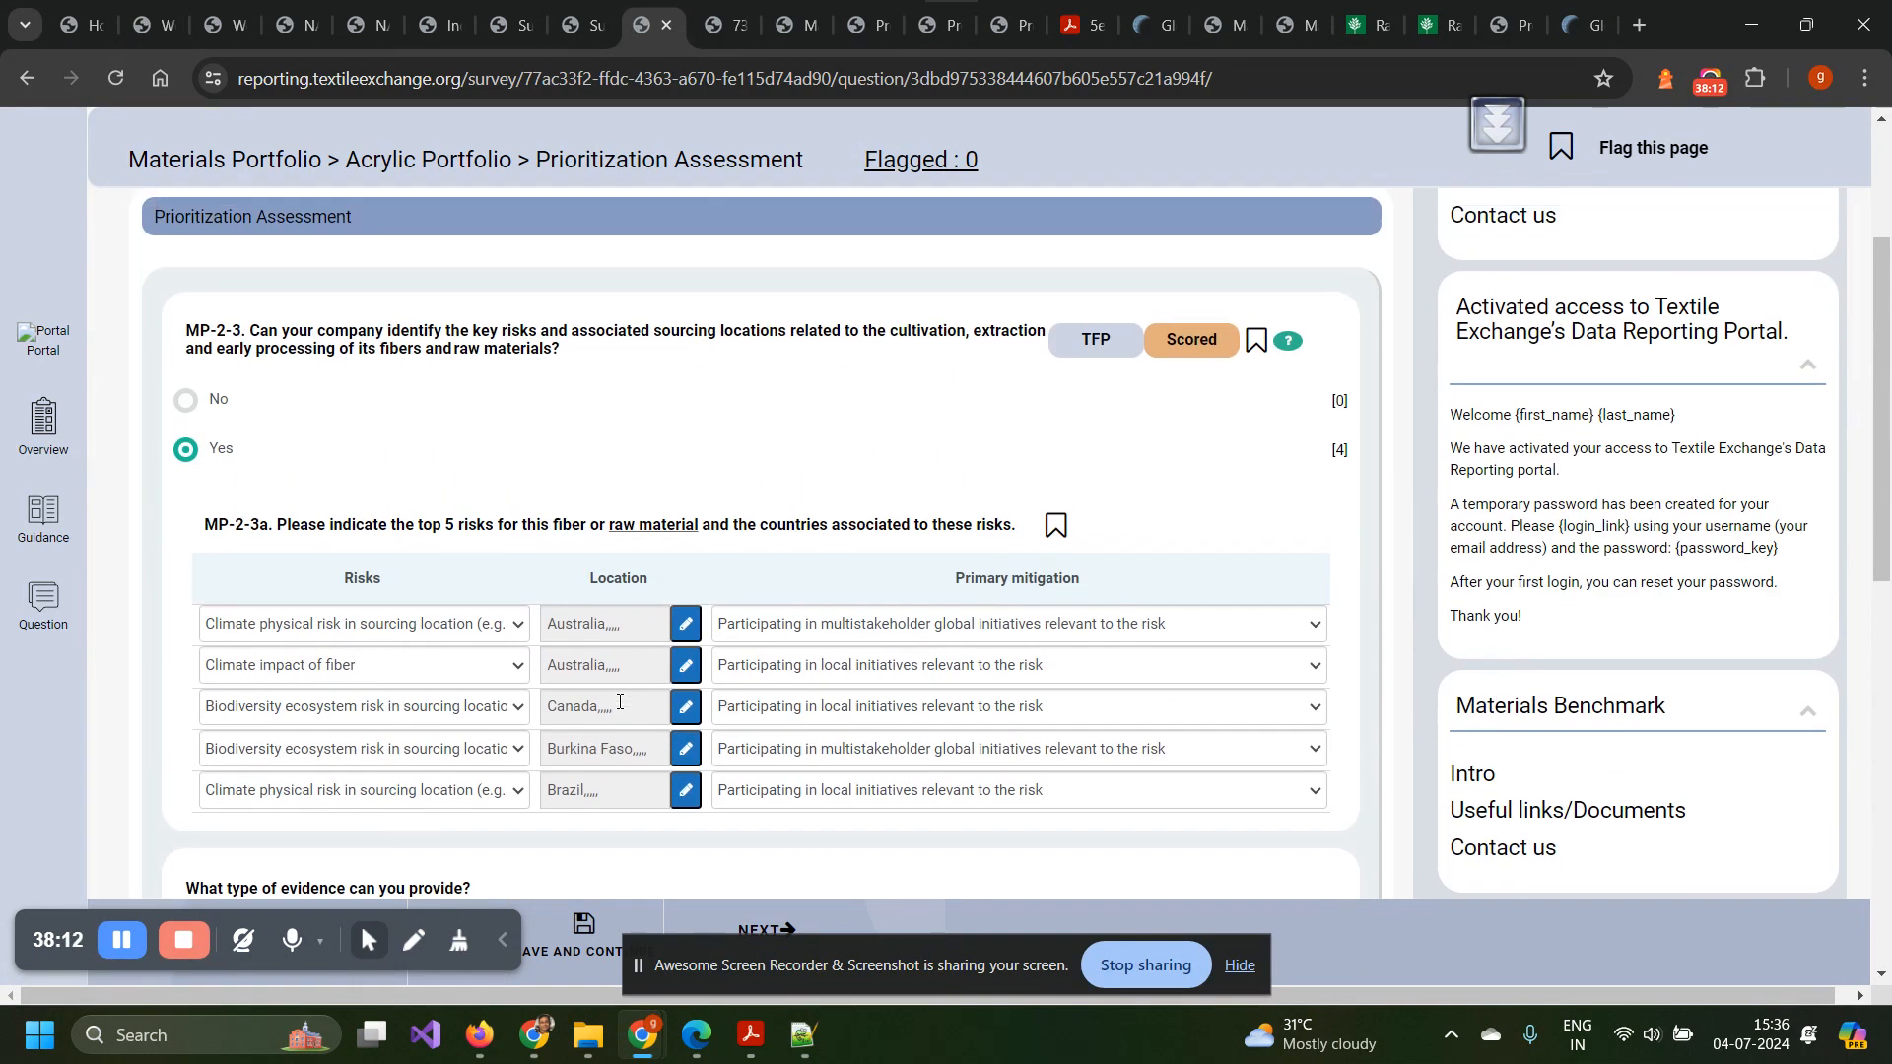
{"action": "left_click", "coordinate": [1285, 598]}
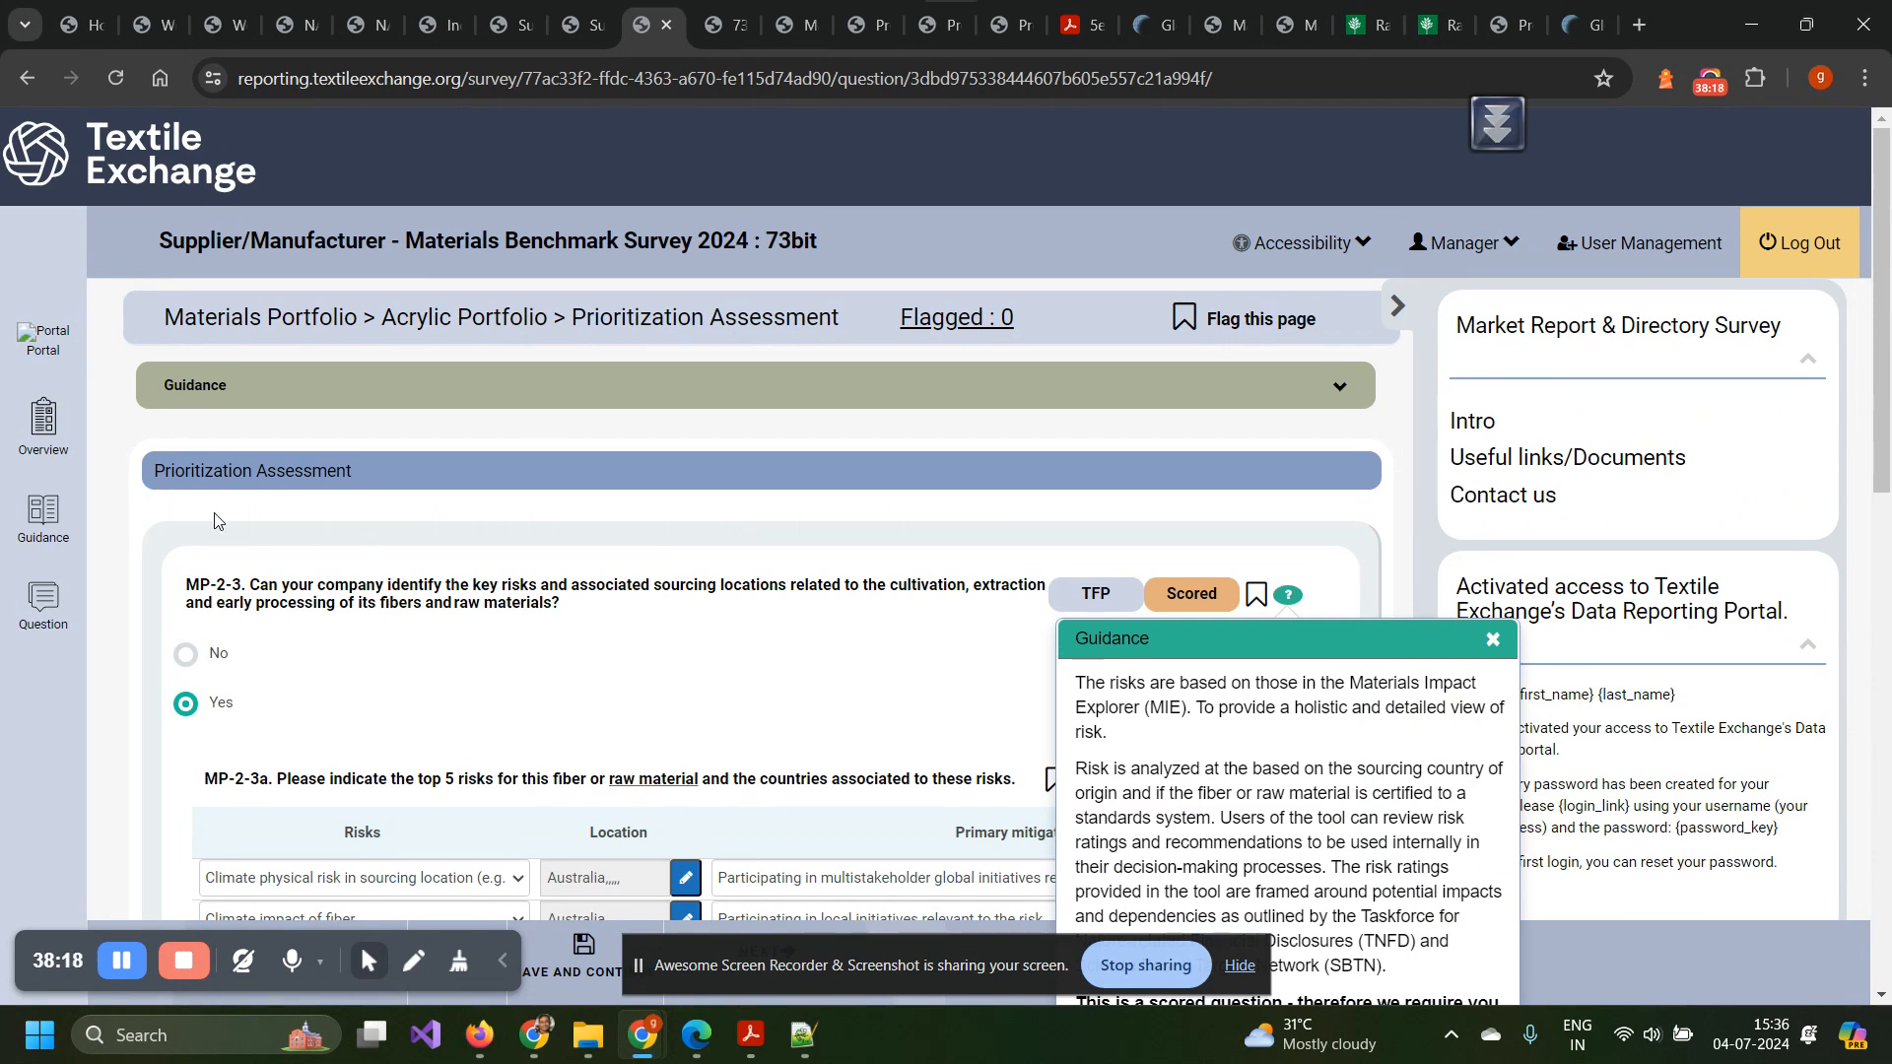
Check the Nature Action 100 assessment criteria text, then return to the Acrylic prioritization page.
{"action": "left_click", "coordinate": [349, 28]}
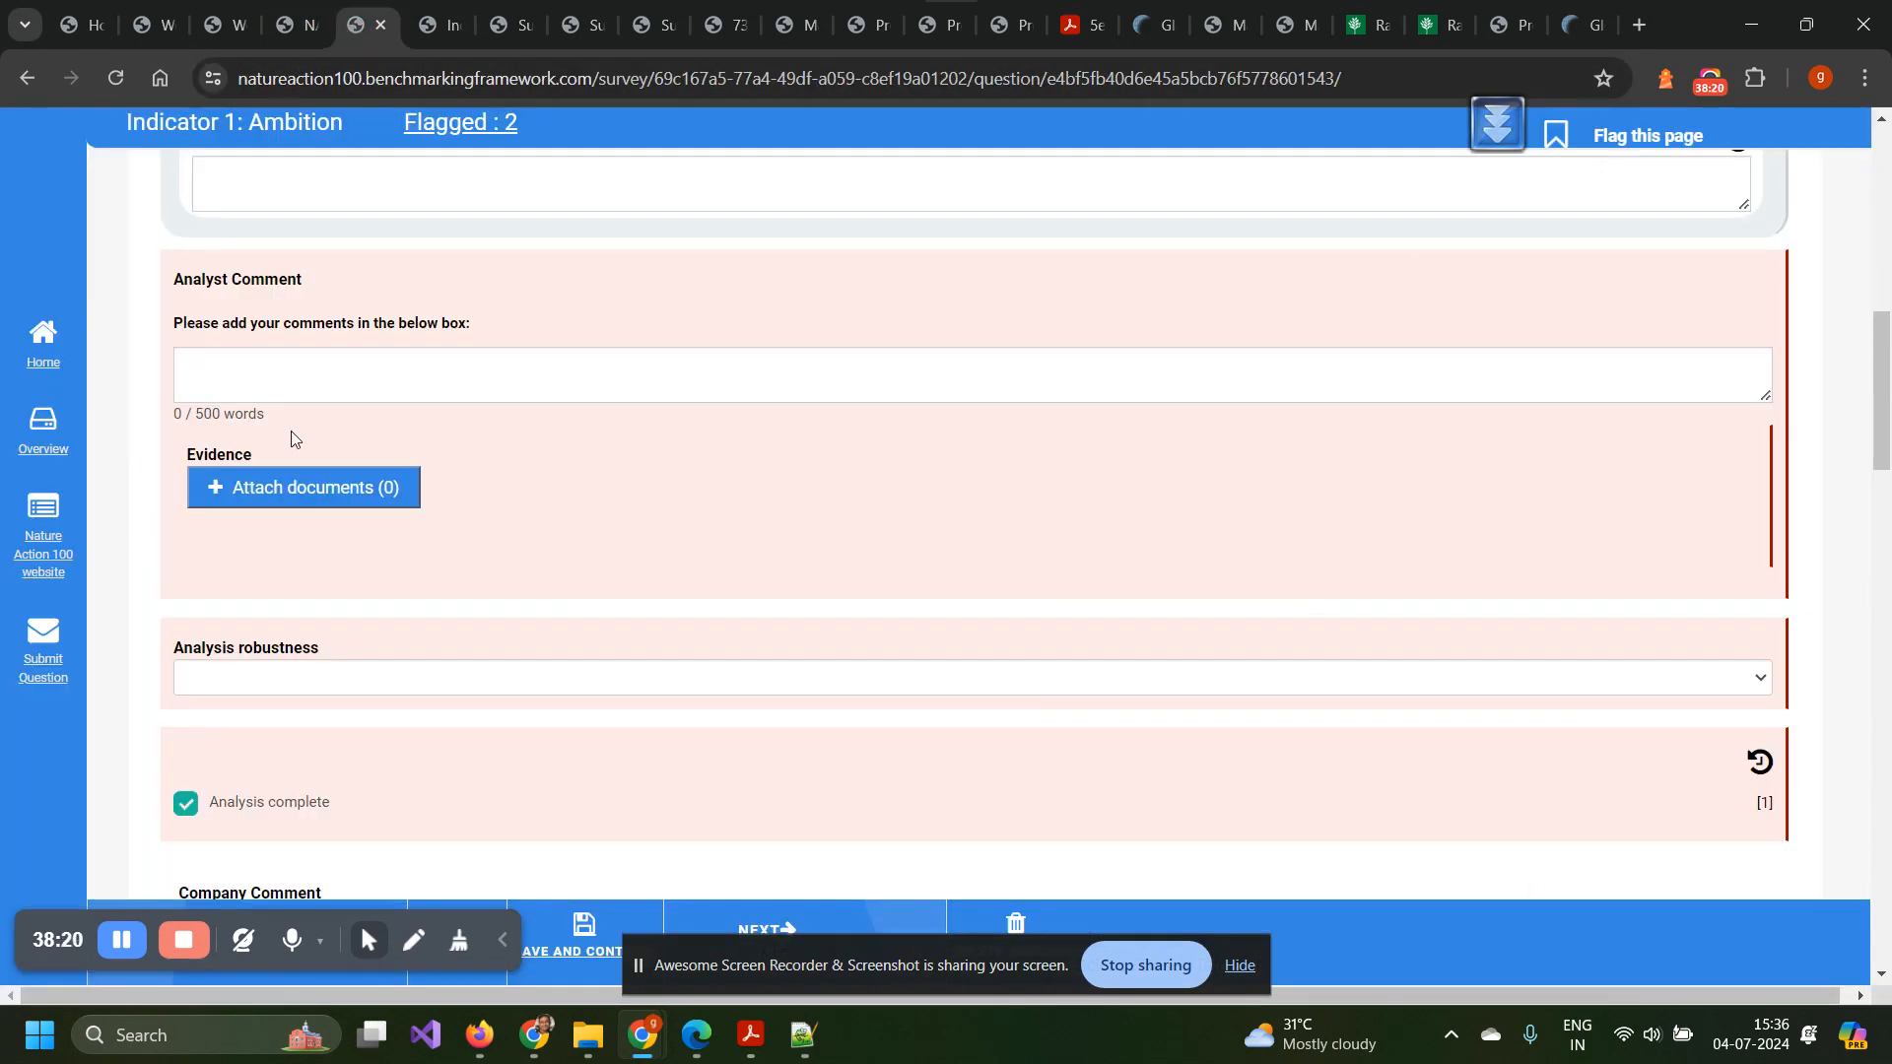
{"action": "scroll", "coordinate": [228, 419], "scroll_direction": "up", "scroll_amount": 10}
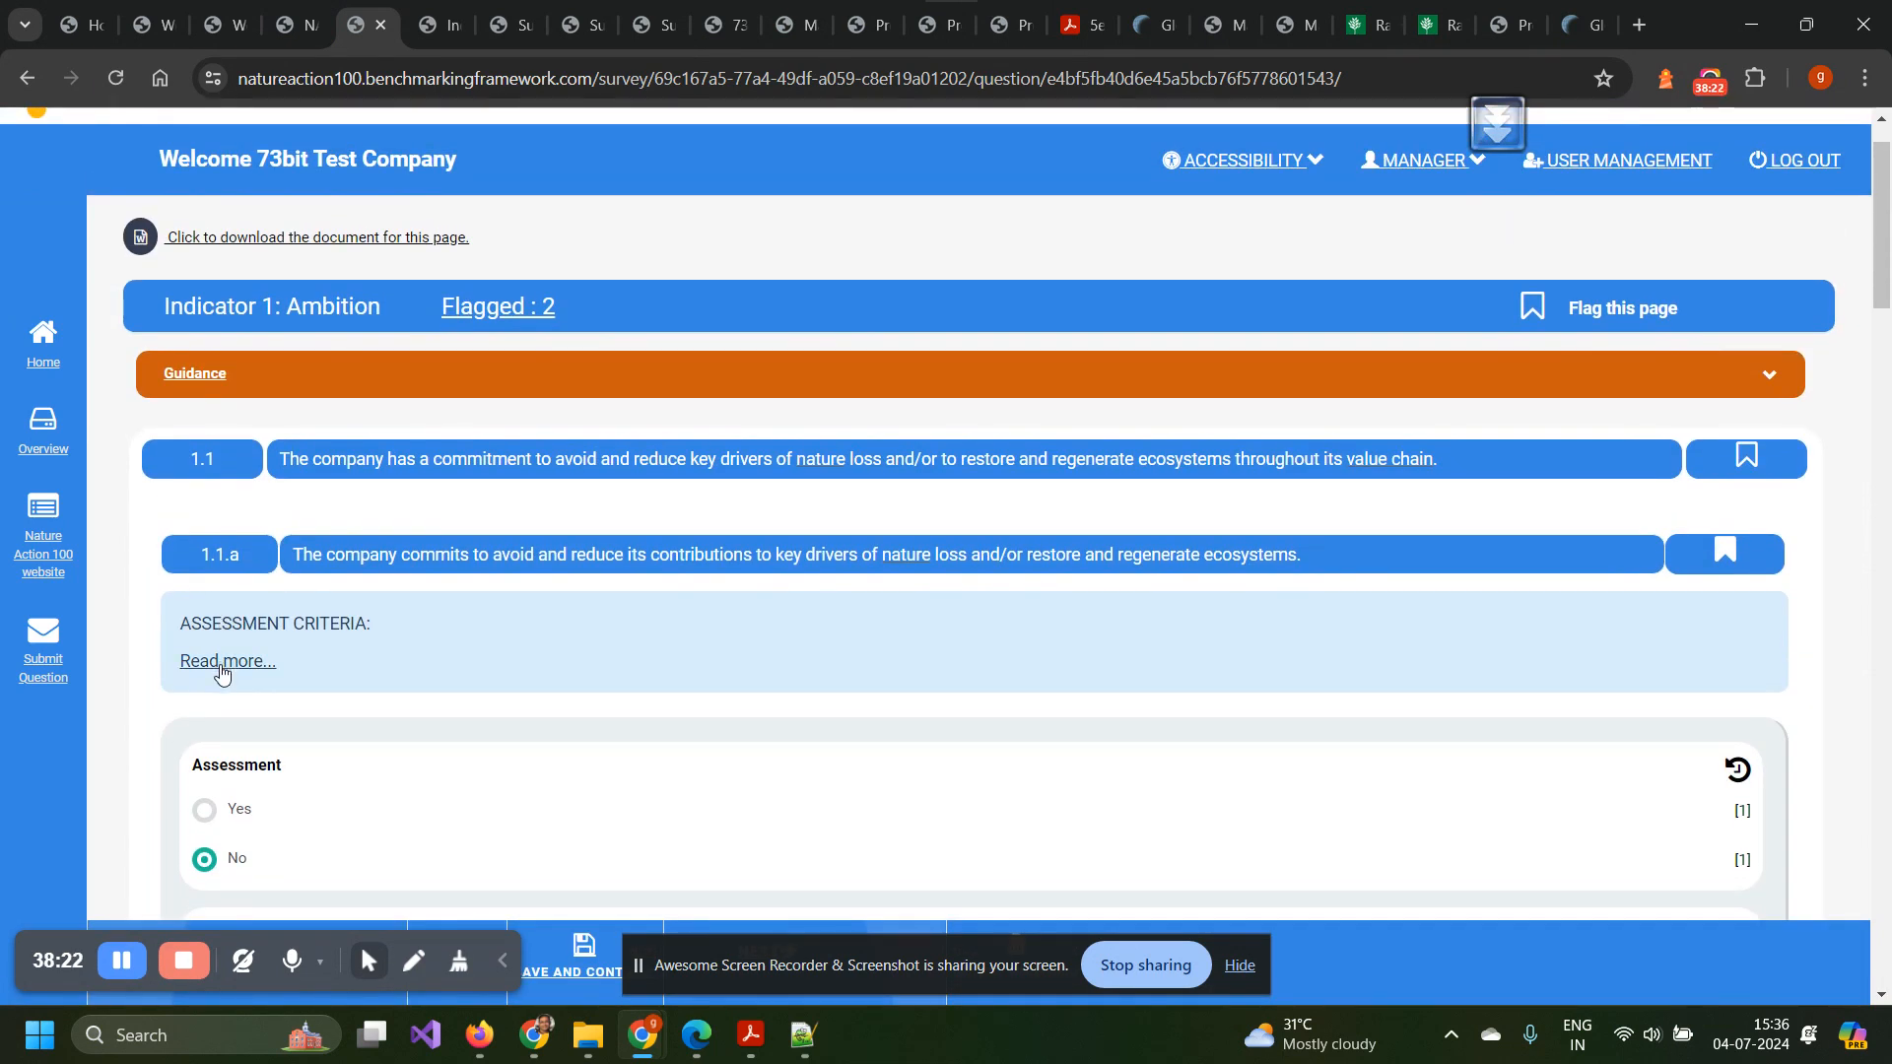
{"action": "left_click", "coordinate": [221, 662]}
{"action": "left_click", "coordinate": [221, 655]}
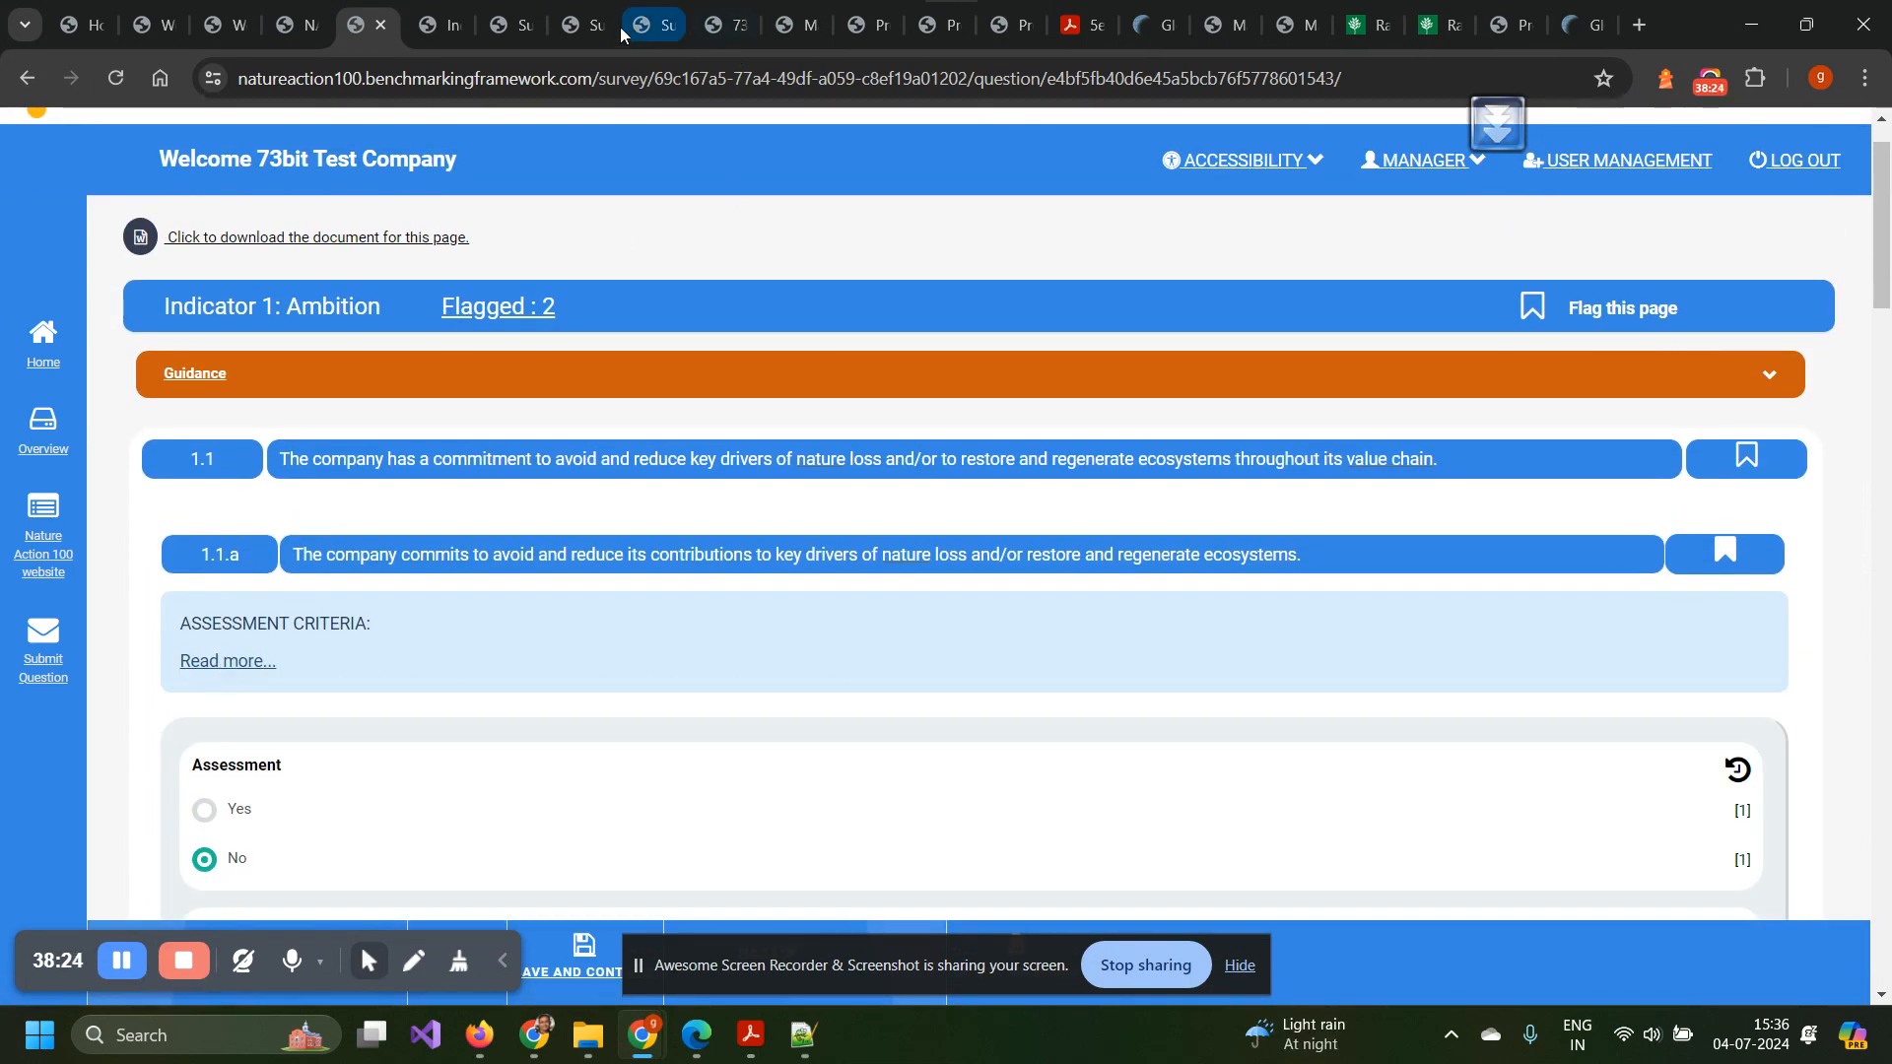
{"action": "left_click", "coordinate": [579, 25]}
{"action": "left_click", "coordinate": [660, 25]}
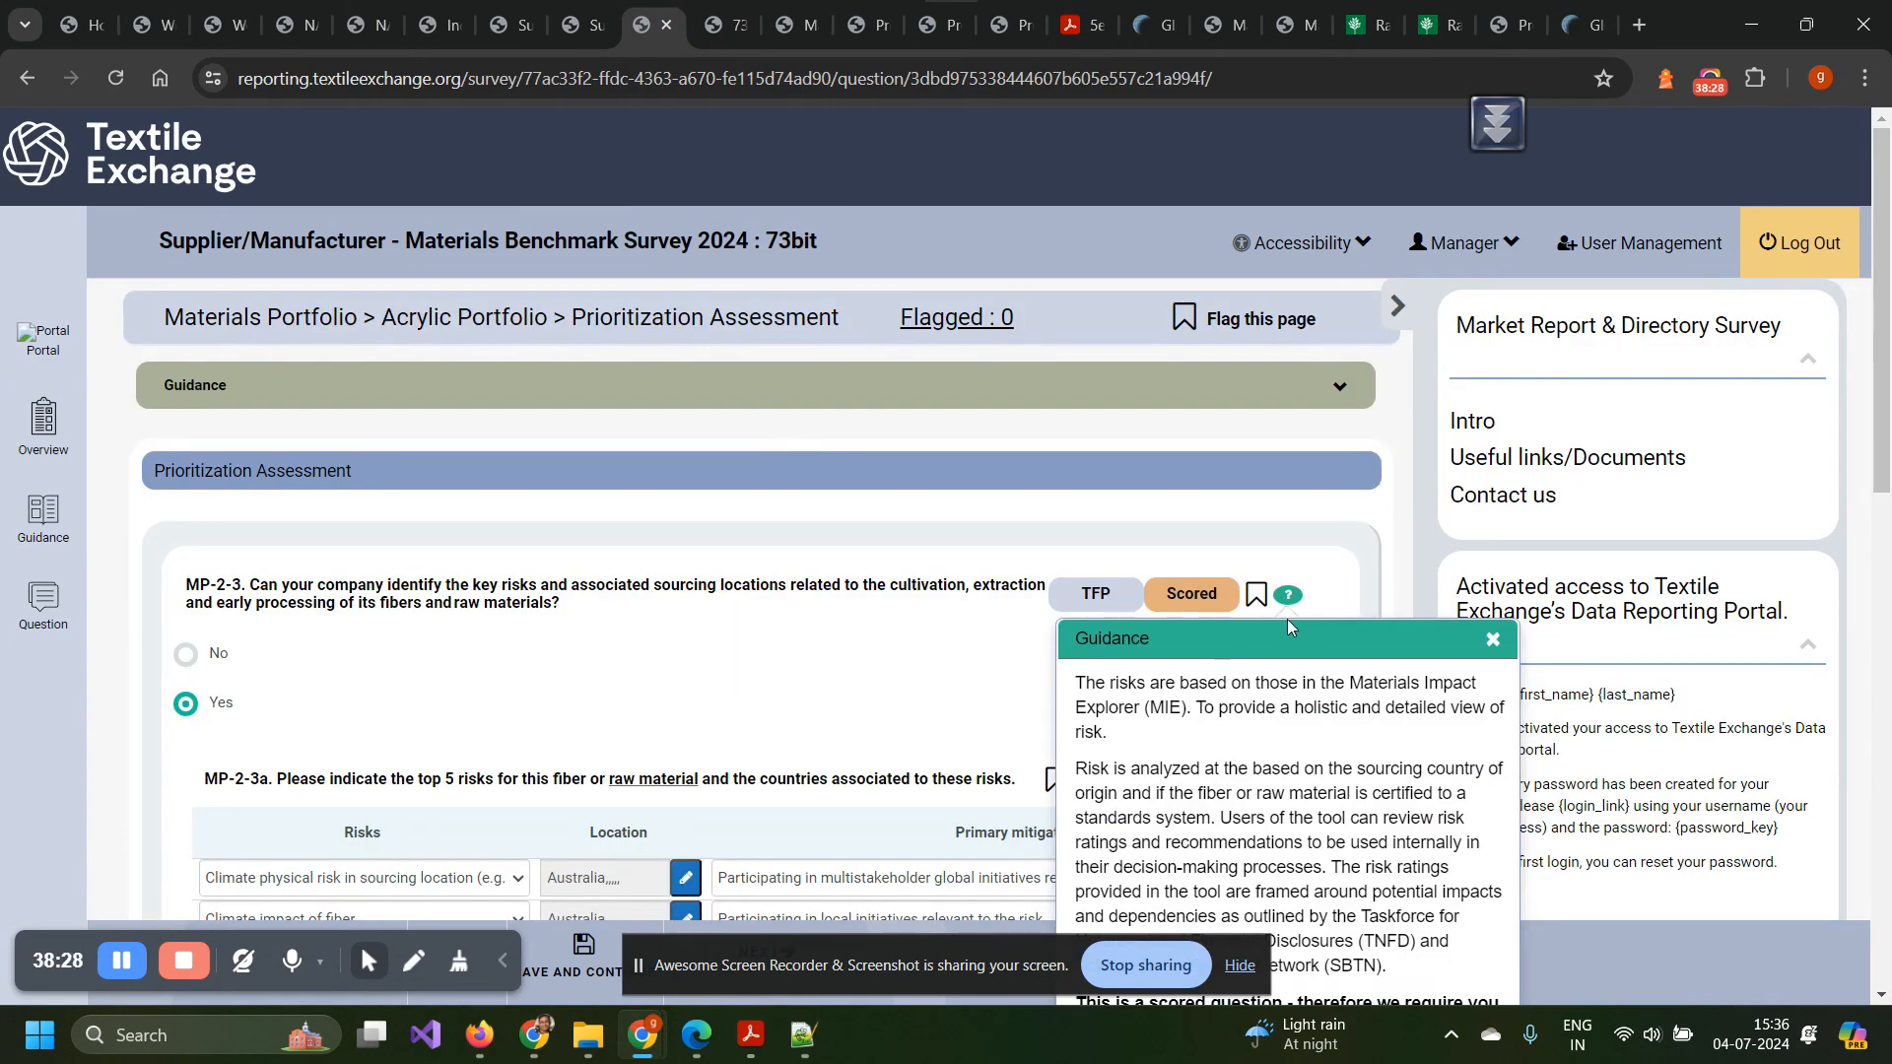
Close the key-risks guidance, review the five sourcing risks and mitigations, and open Screenings & Scorecards.
{"action": "left_click", "coordinate": [1493, 638]}
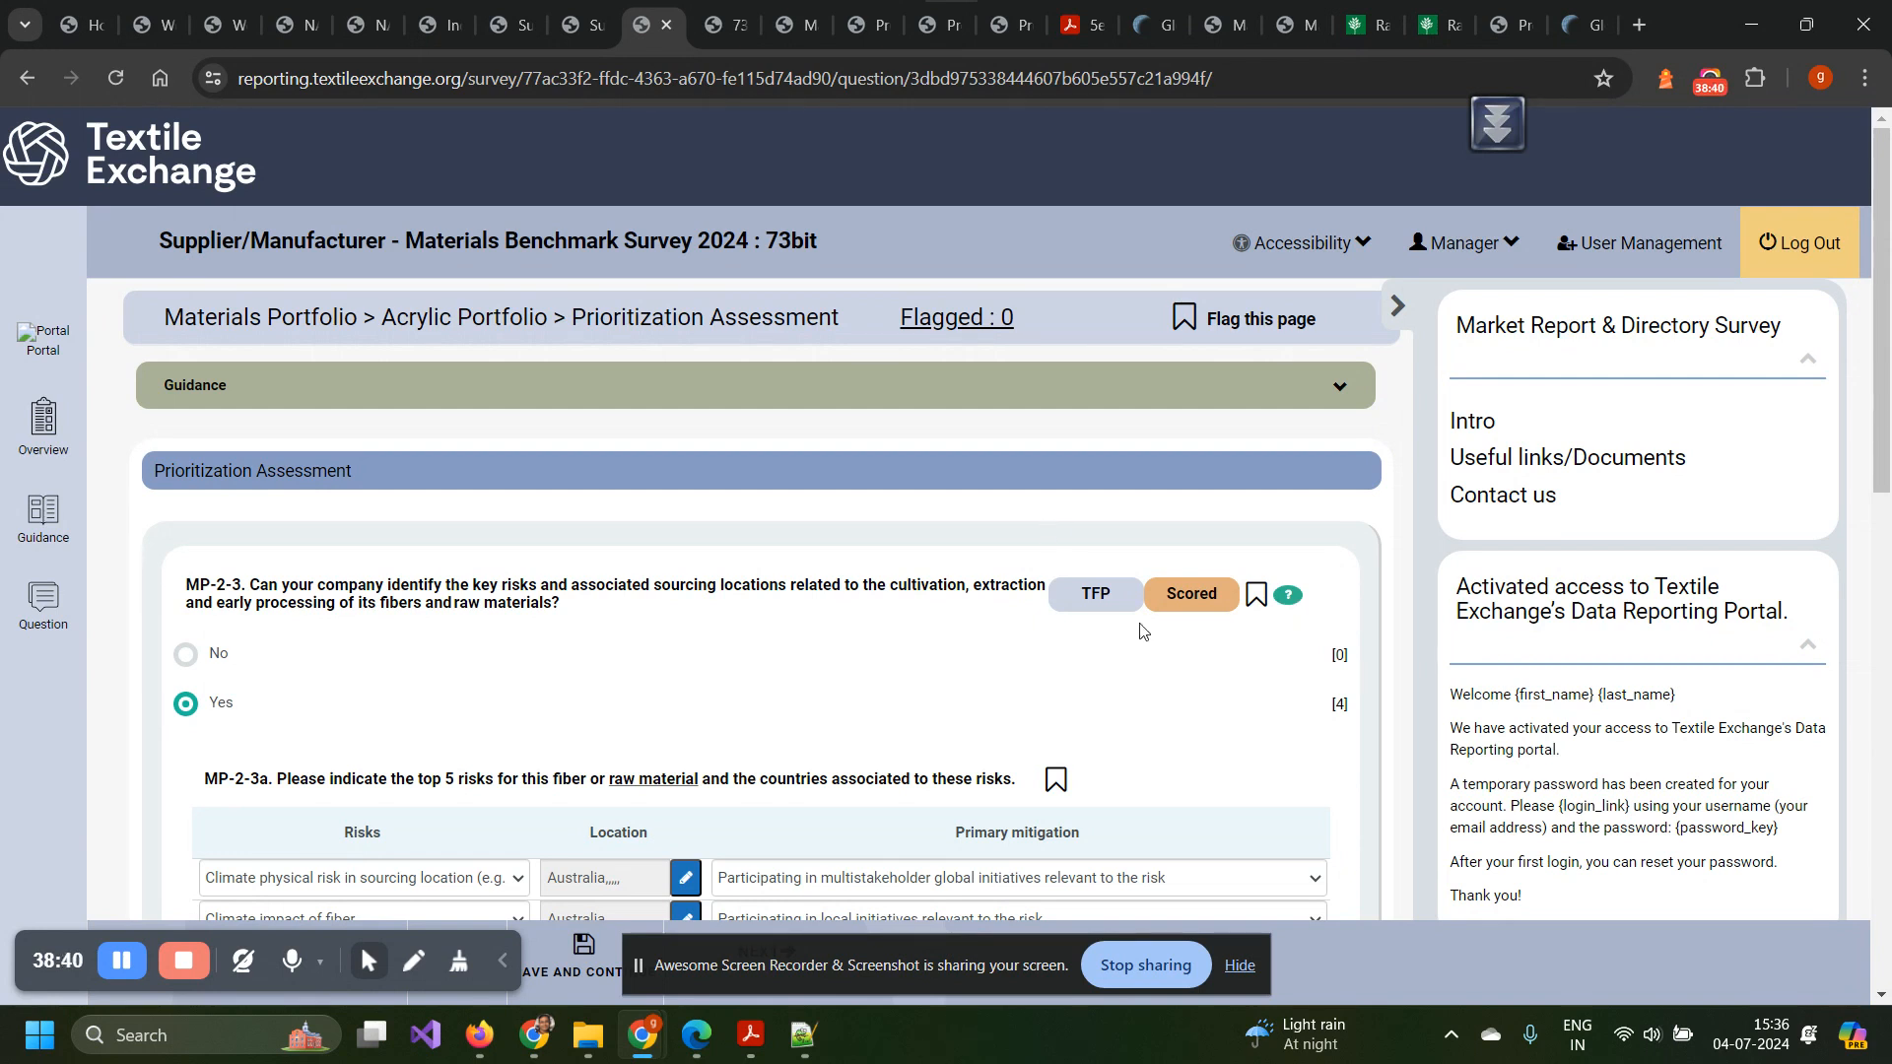
{"action": "scroll", "coordinate": [1113, 518], "scroll_direction": "down", "scroll_amount": 5}
{"action": "scroll", "coordinate": [1113, 517], "scroll_direction": "down", "scroll_amount": 4}
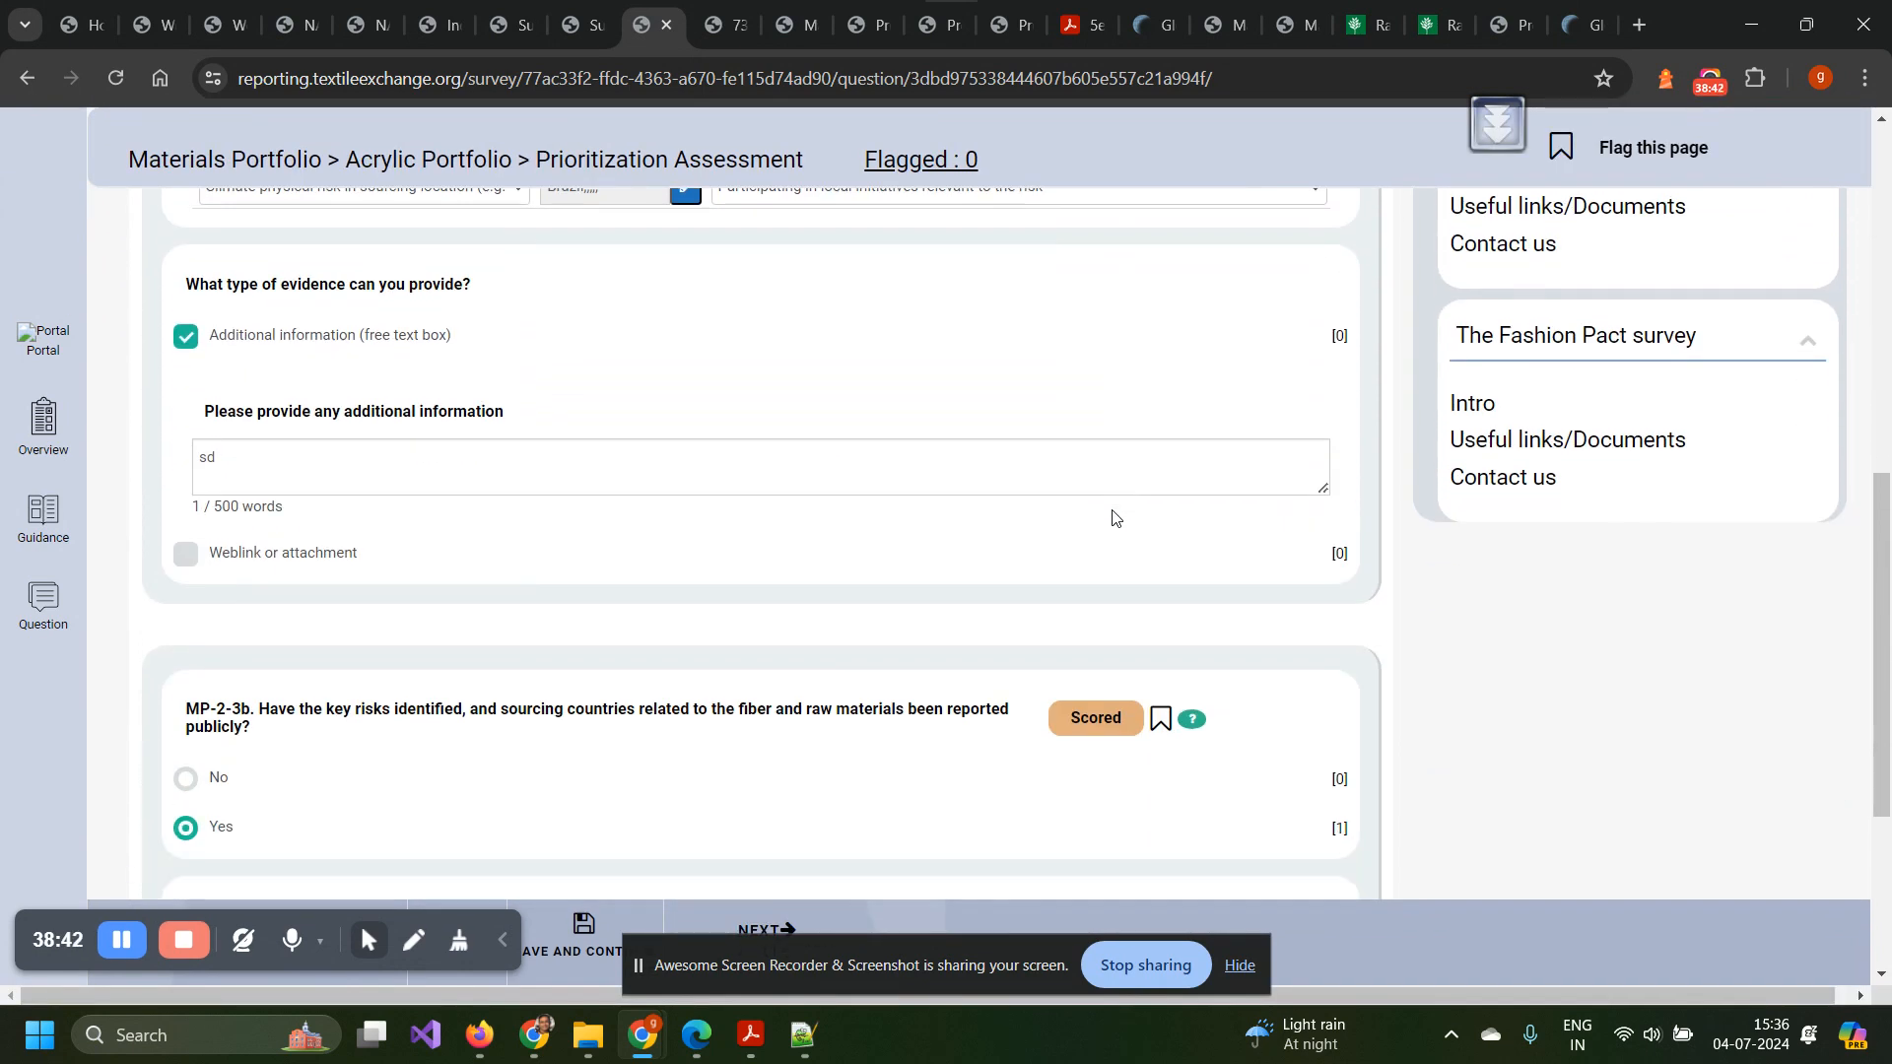
{"action": "scroll", "coordinate": [1114, 517], "scroll_direction": "up", "scroll_amount": 7}
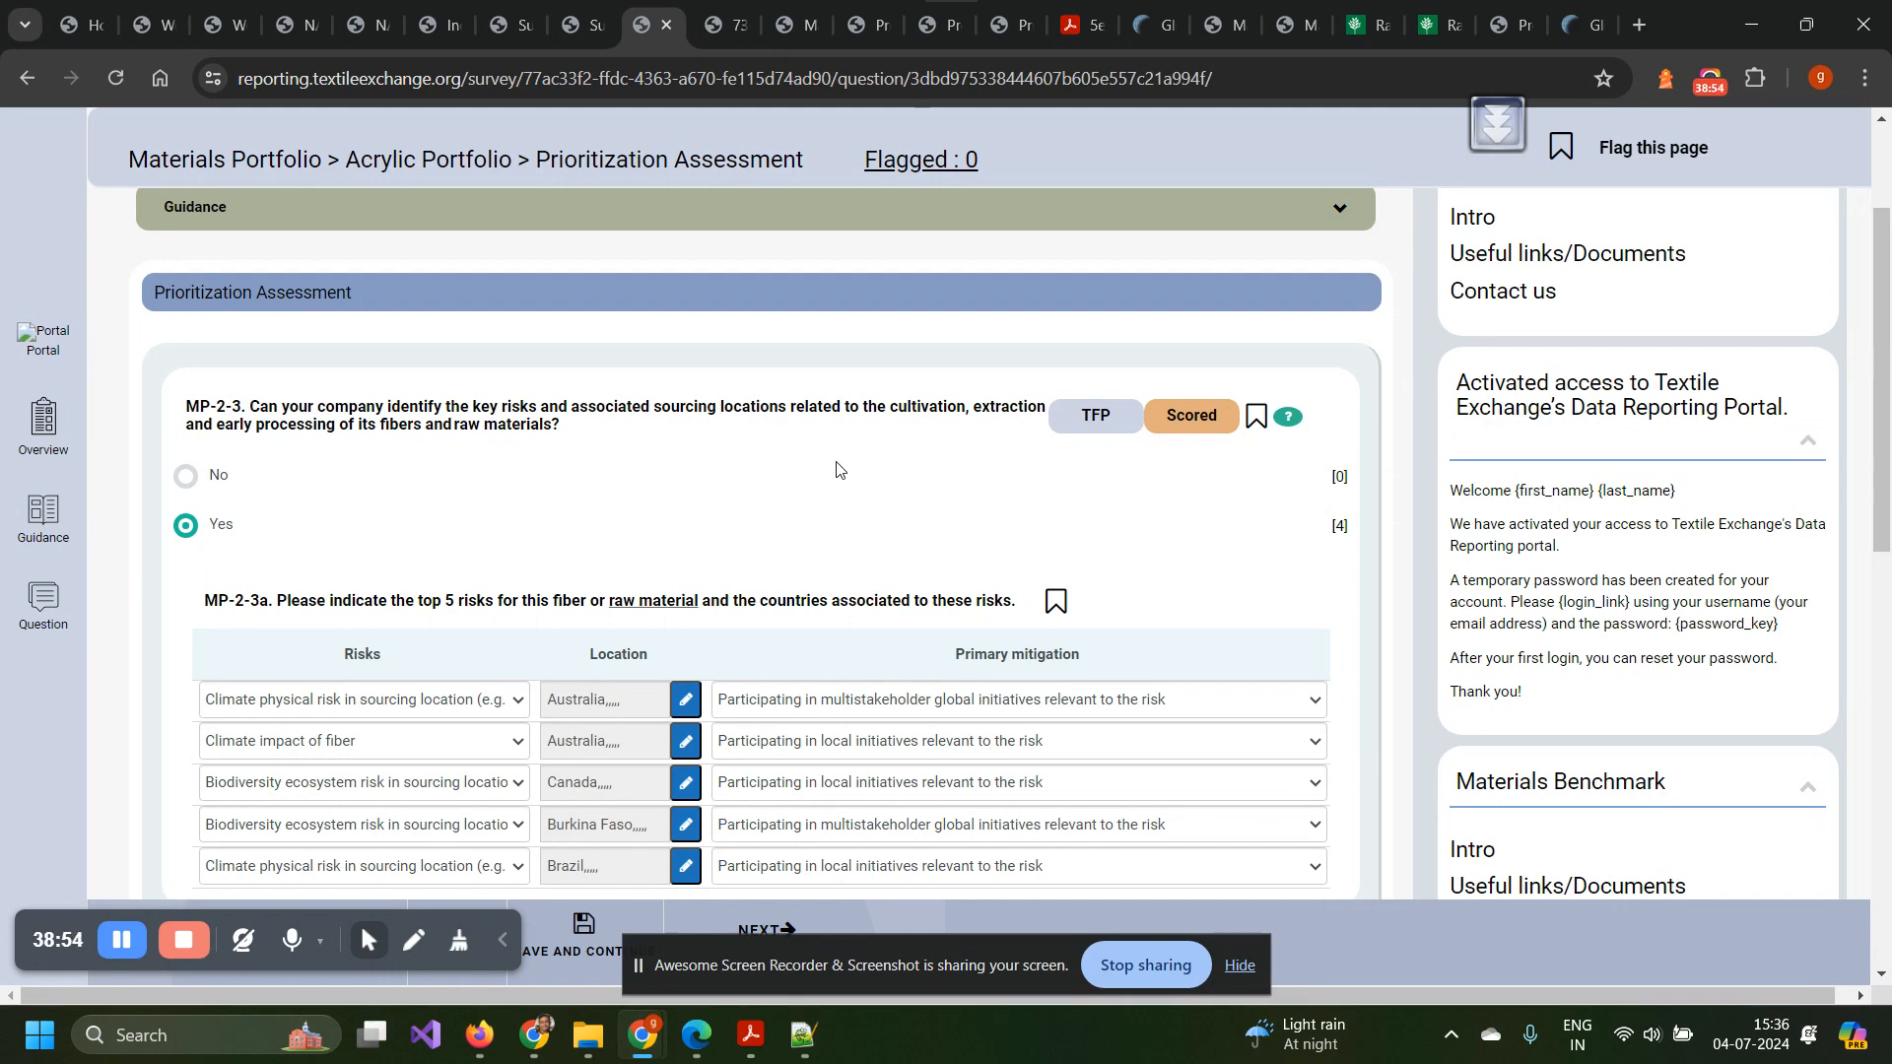
{"action": "scroll", "coordinate": [544, 431], "scroll_direction": "down", "scroll_amount": 2}
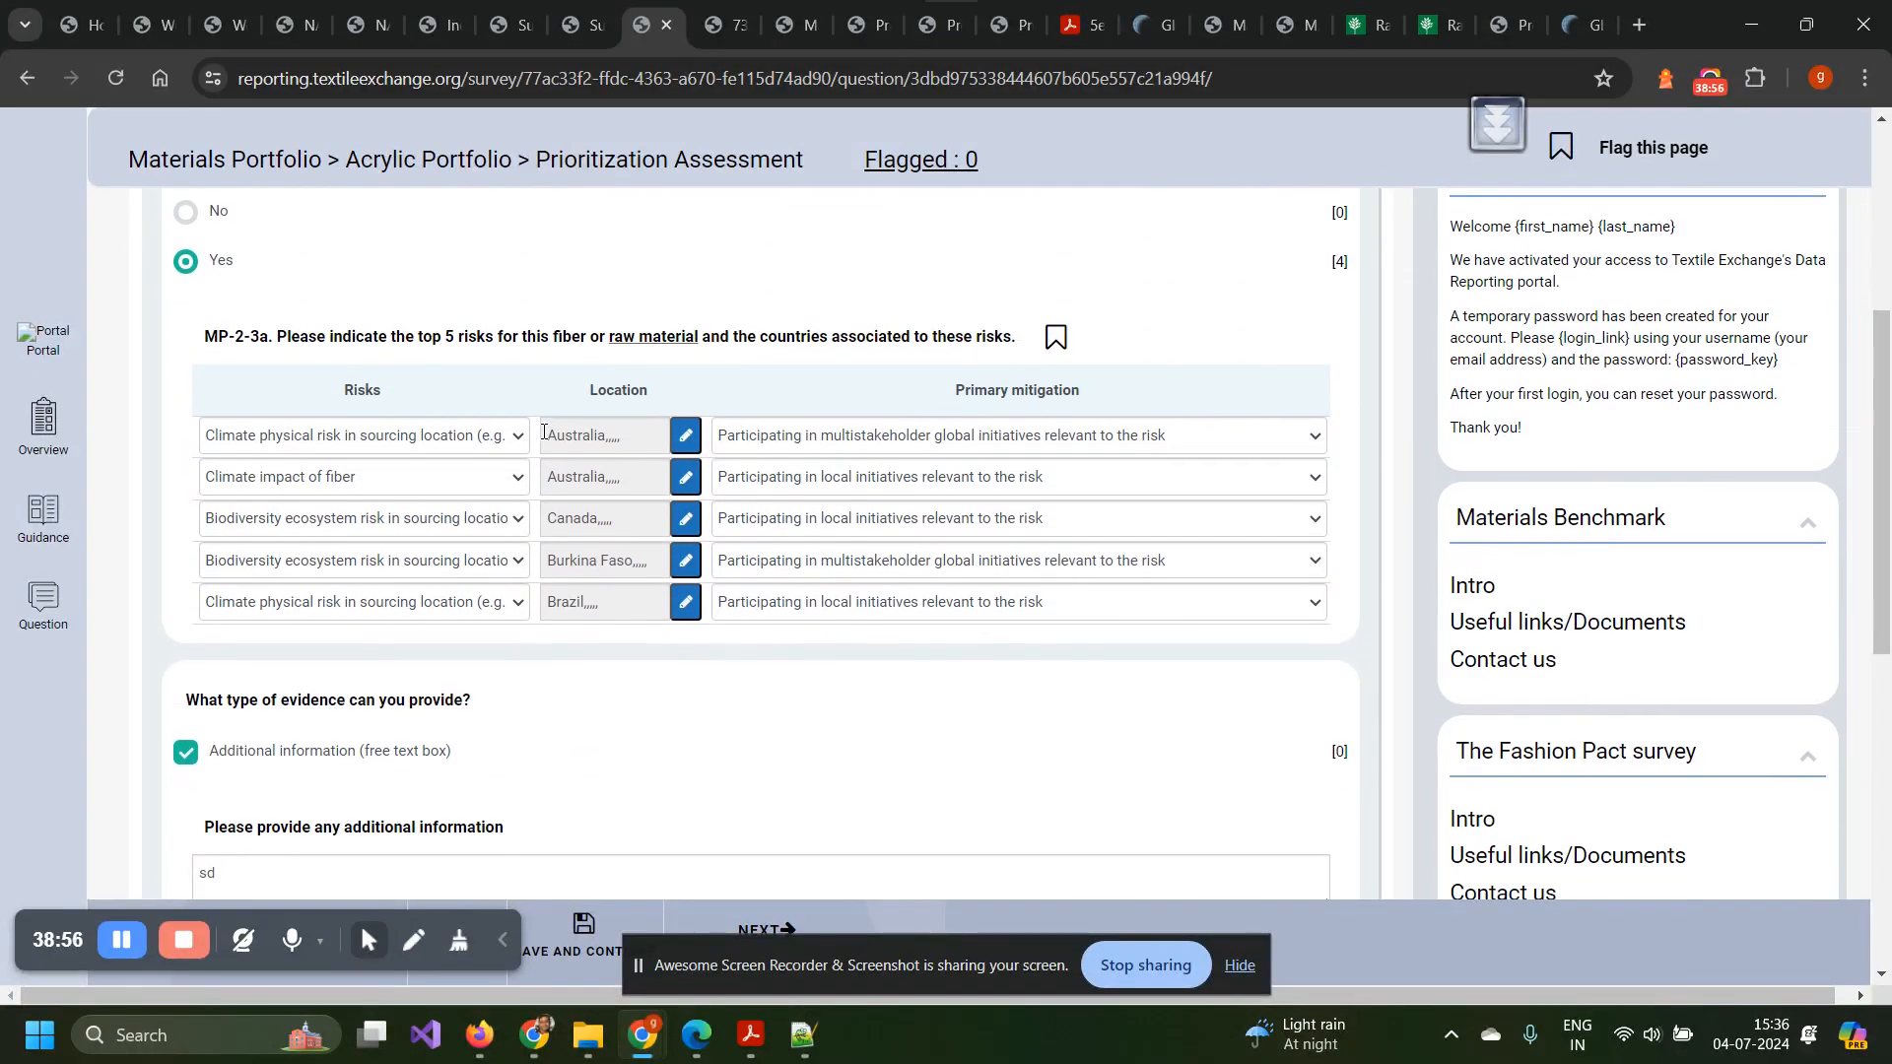
{"action": "scroll", "coordinate": [544, 431], "scroll_direction": "up", "scroll_amount": 3}
{"action": "left_click", "coordinate": [715, 21]}
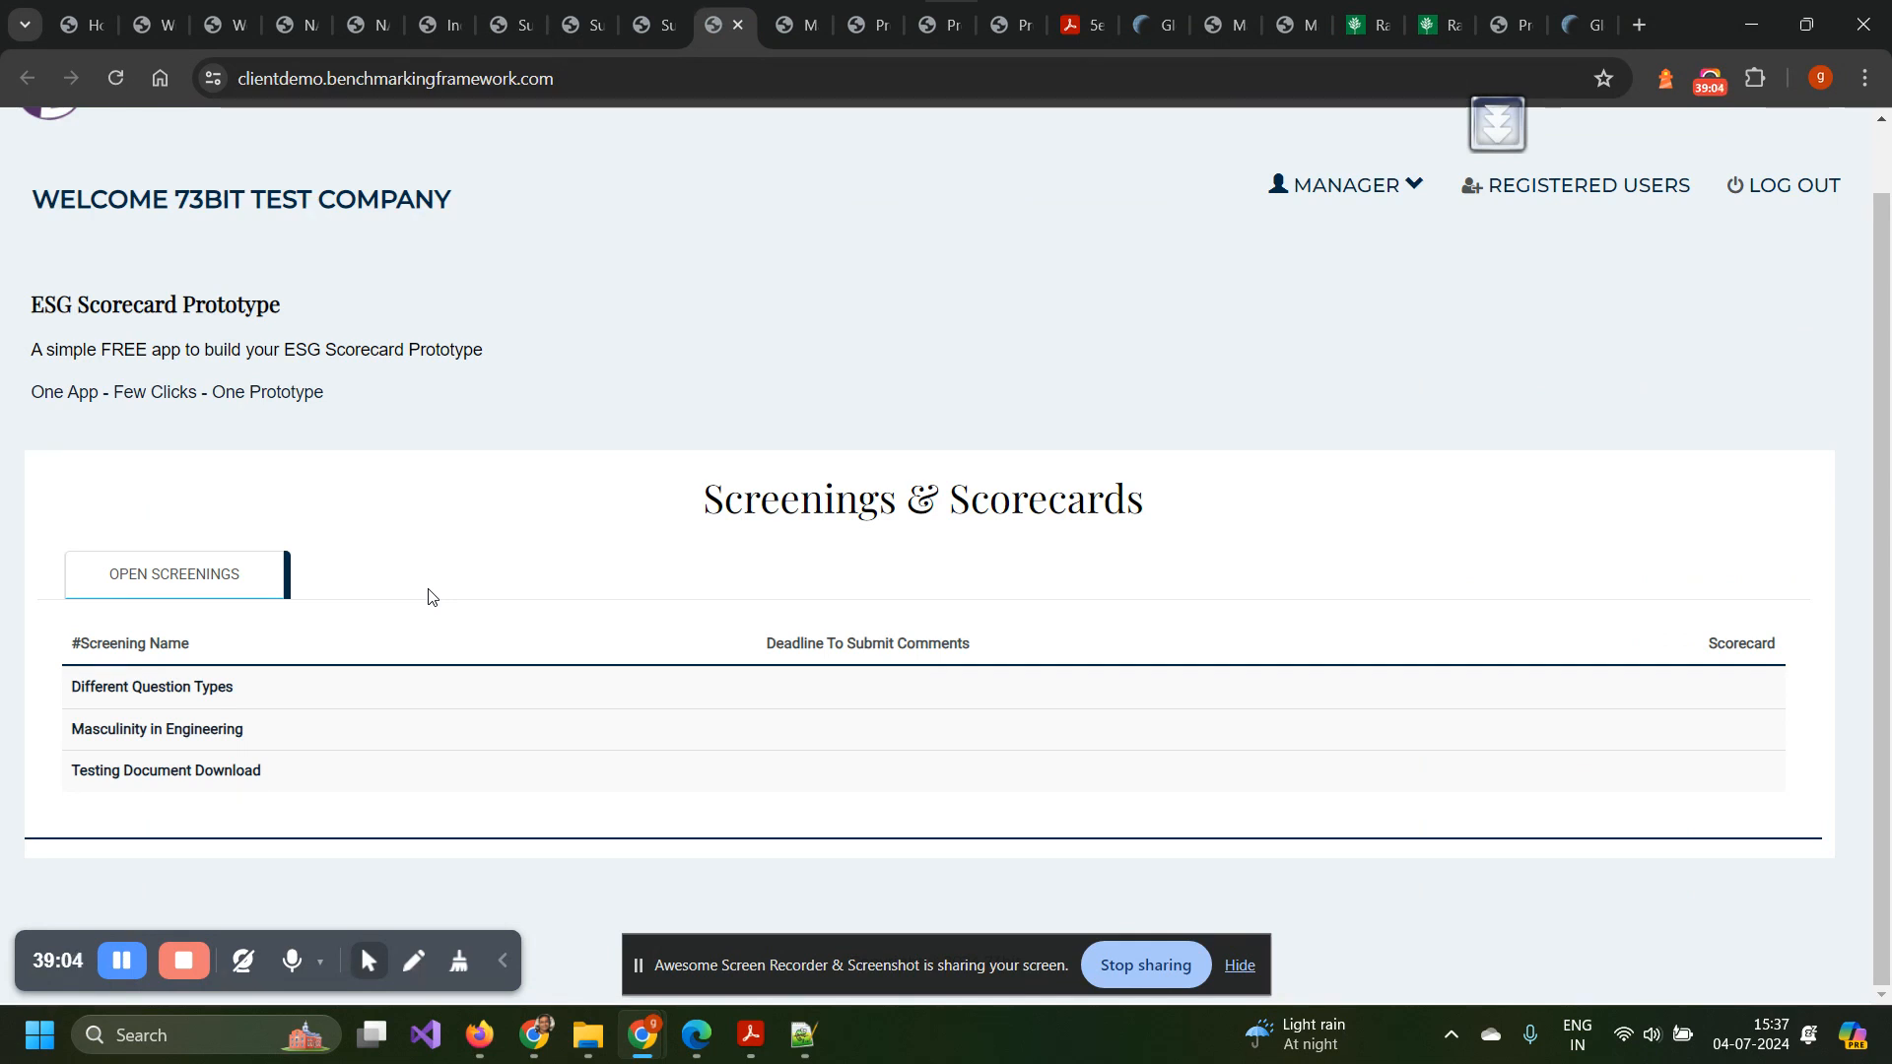
Review the Masculinity in Engineering survey answers, then bring up the Enei 2024 template editor.
{"action": "scroll", "coordinate": [429, 596], "scroll_direction": "up", "scroll_amount": 1}
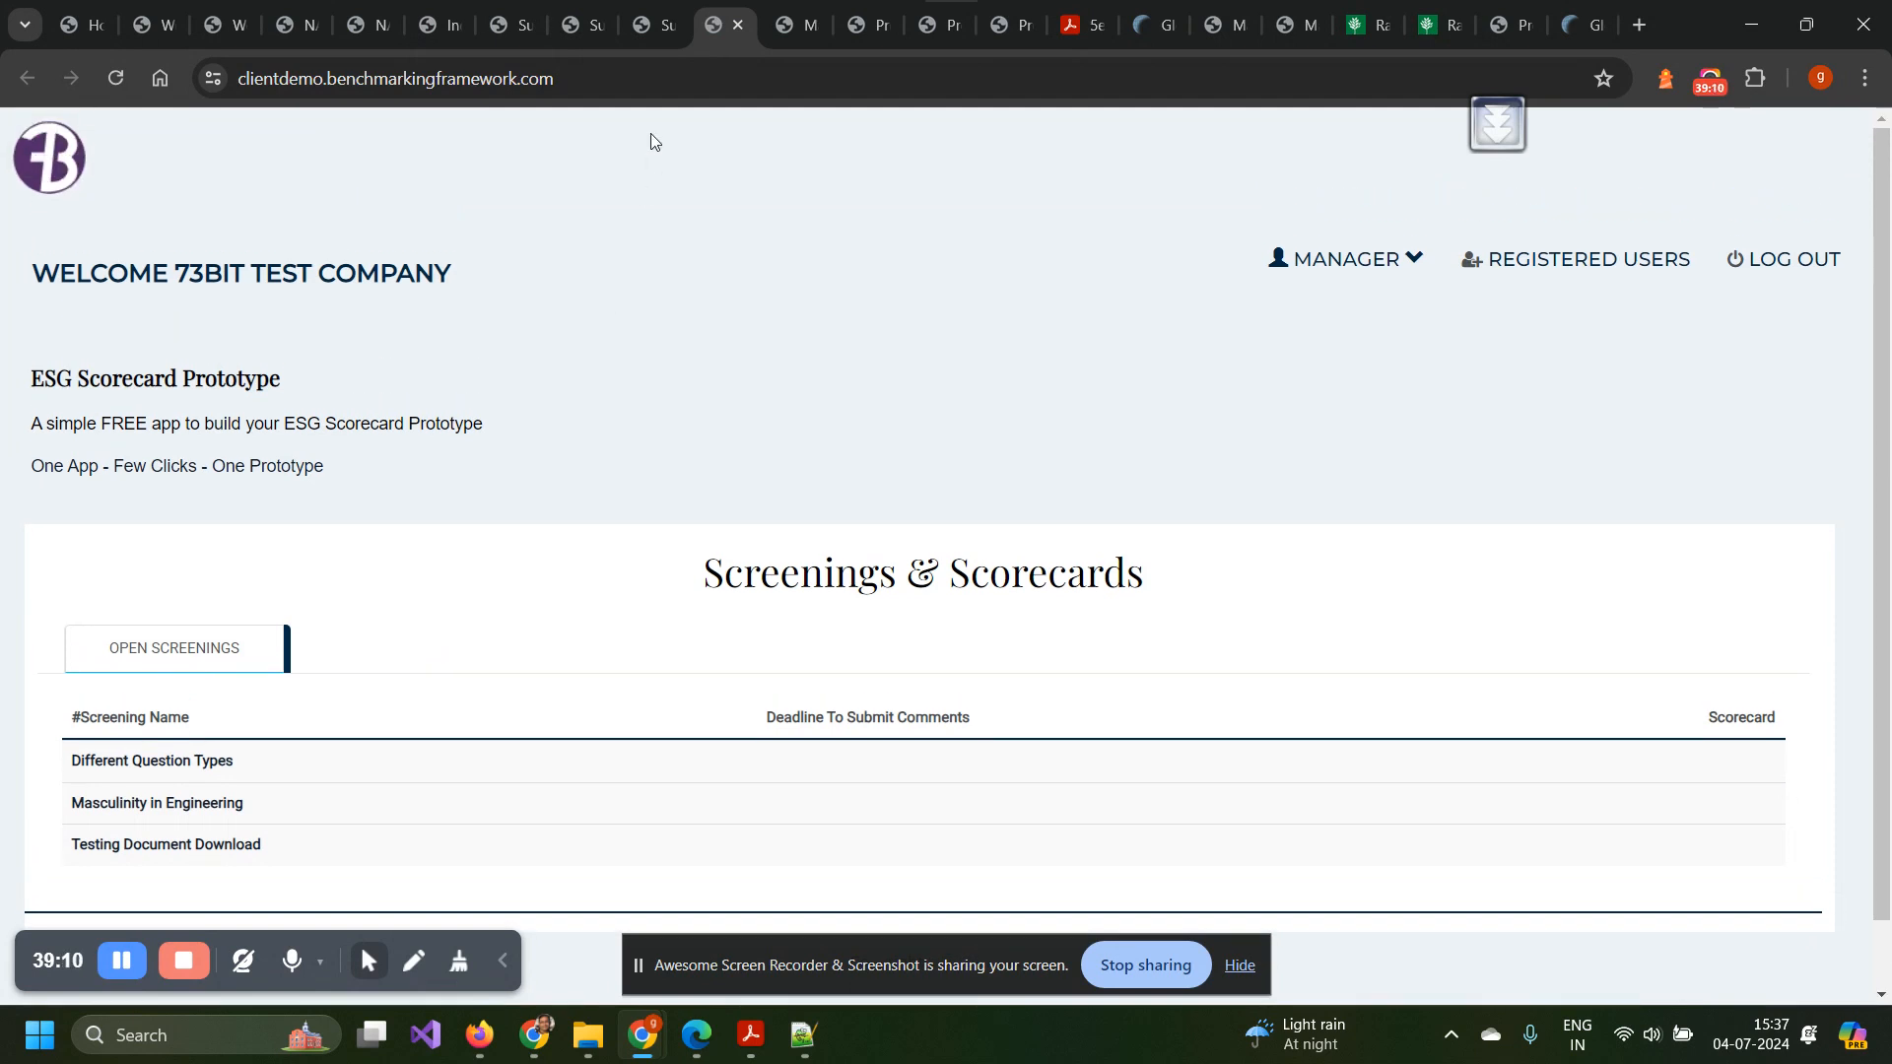
{"action": "left_click", "coordinate": [797, 23]}
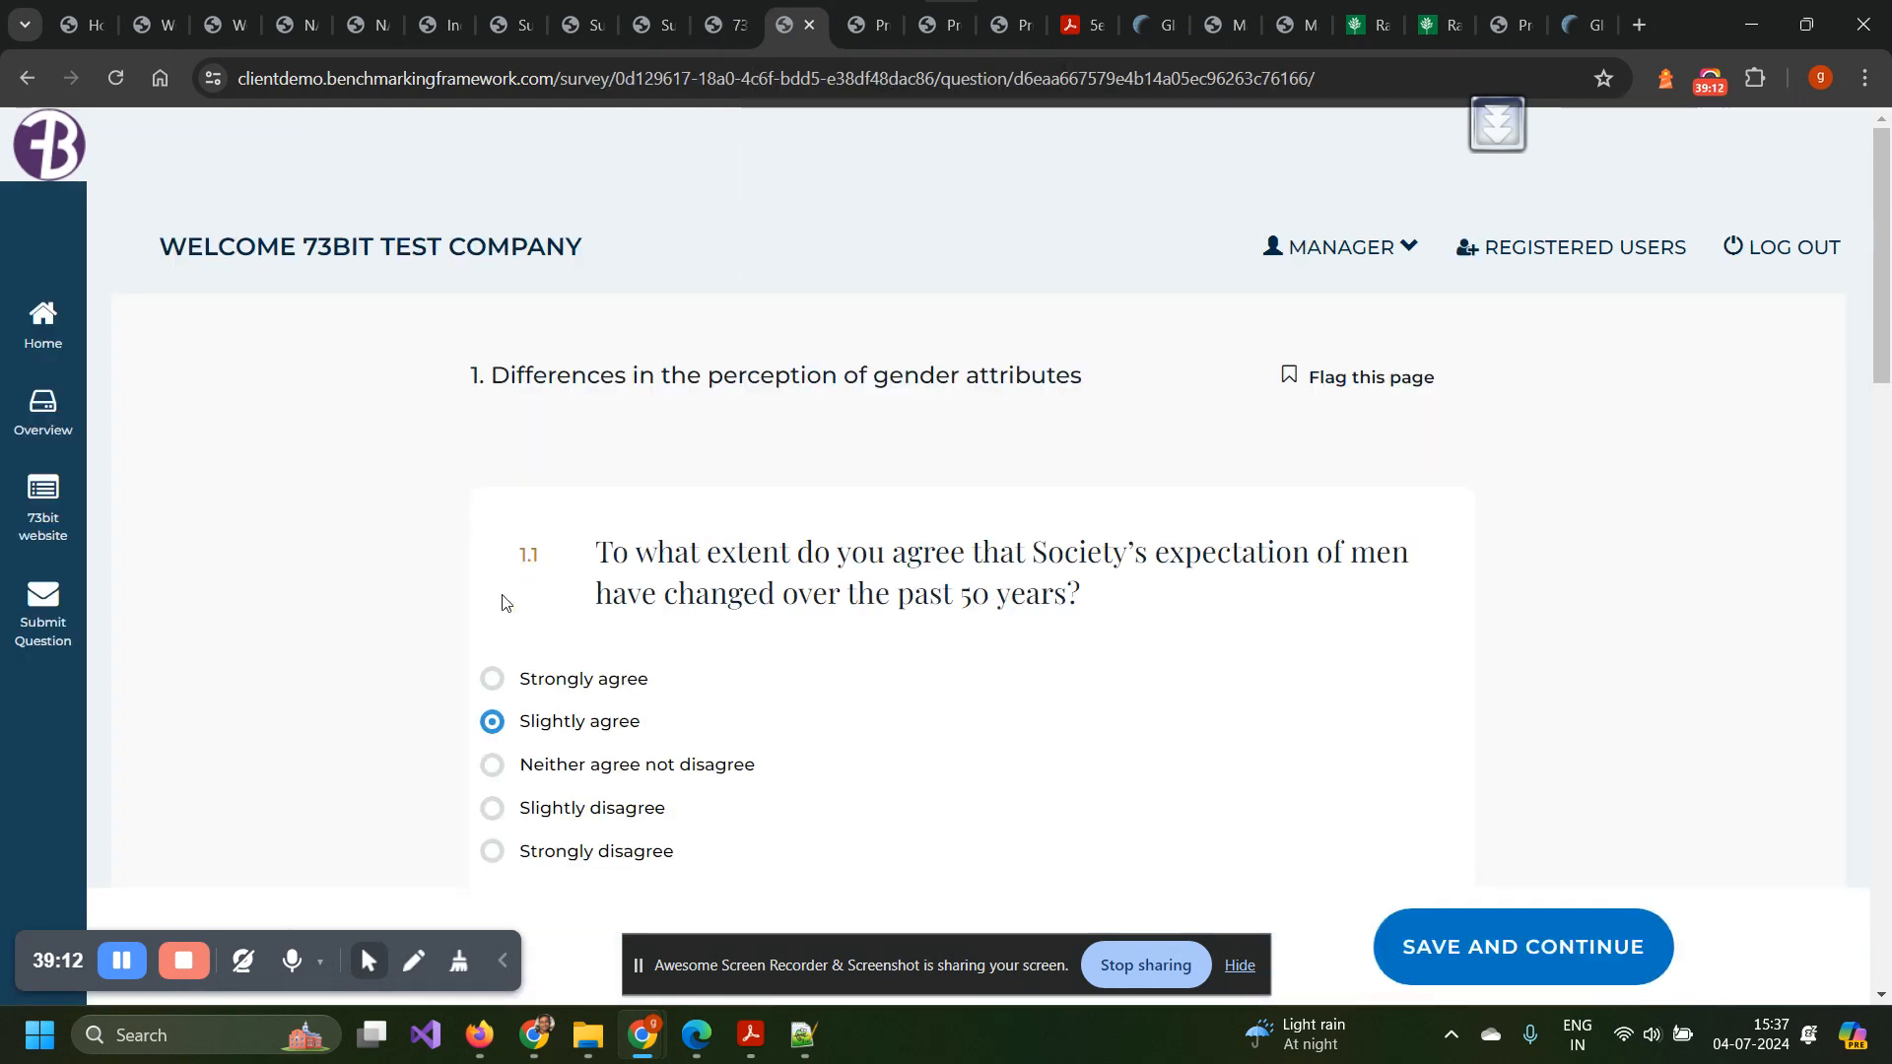
{"action": "scroll", "coordinate": [499, 634], "scroll_direction": "down", "scroll_amount": 3}
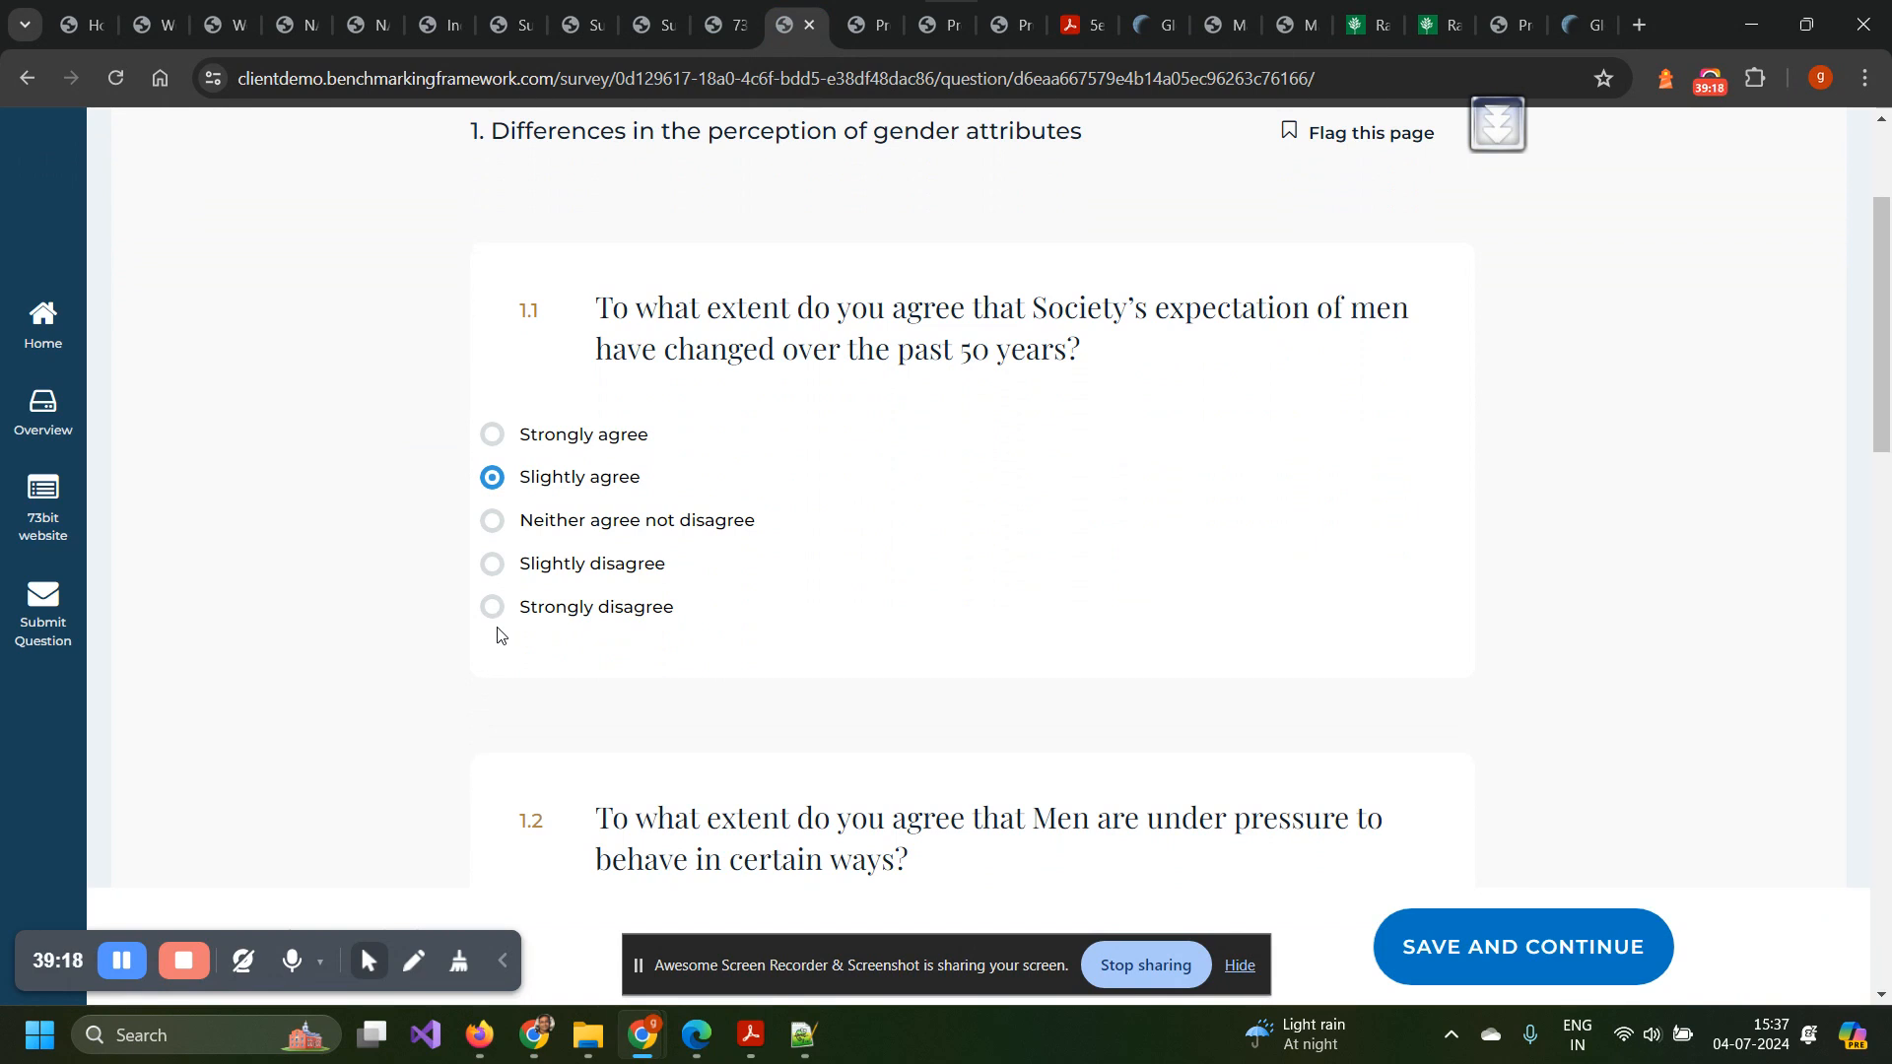
{"action": "scroll", "coordinate": [498, 635], "scroll_direction": "down", "scroll_amount": 12}
{"action": "scroll", "coordinate": [498, 634], "scroll_direction": "down", "scroll_amount": 3}
{"action": "scroll", "coordinate": [498, 635], "scroll_direction": "up", "scroll_amount": 15}
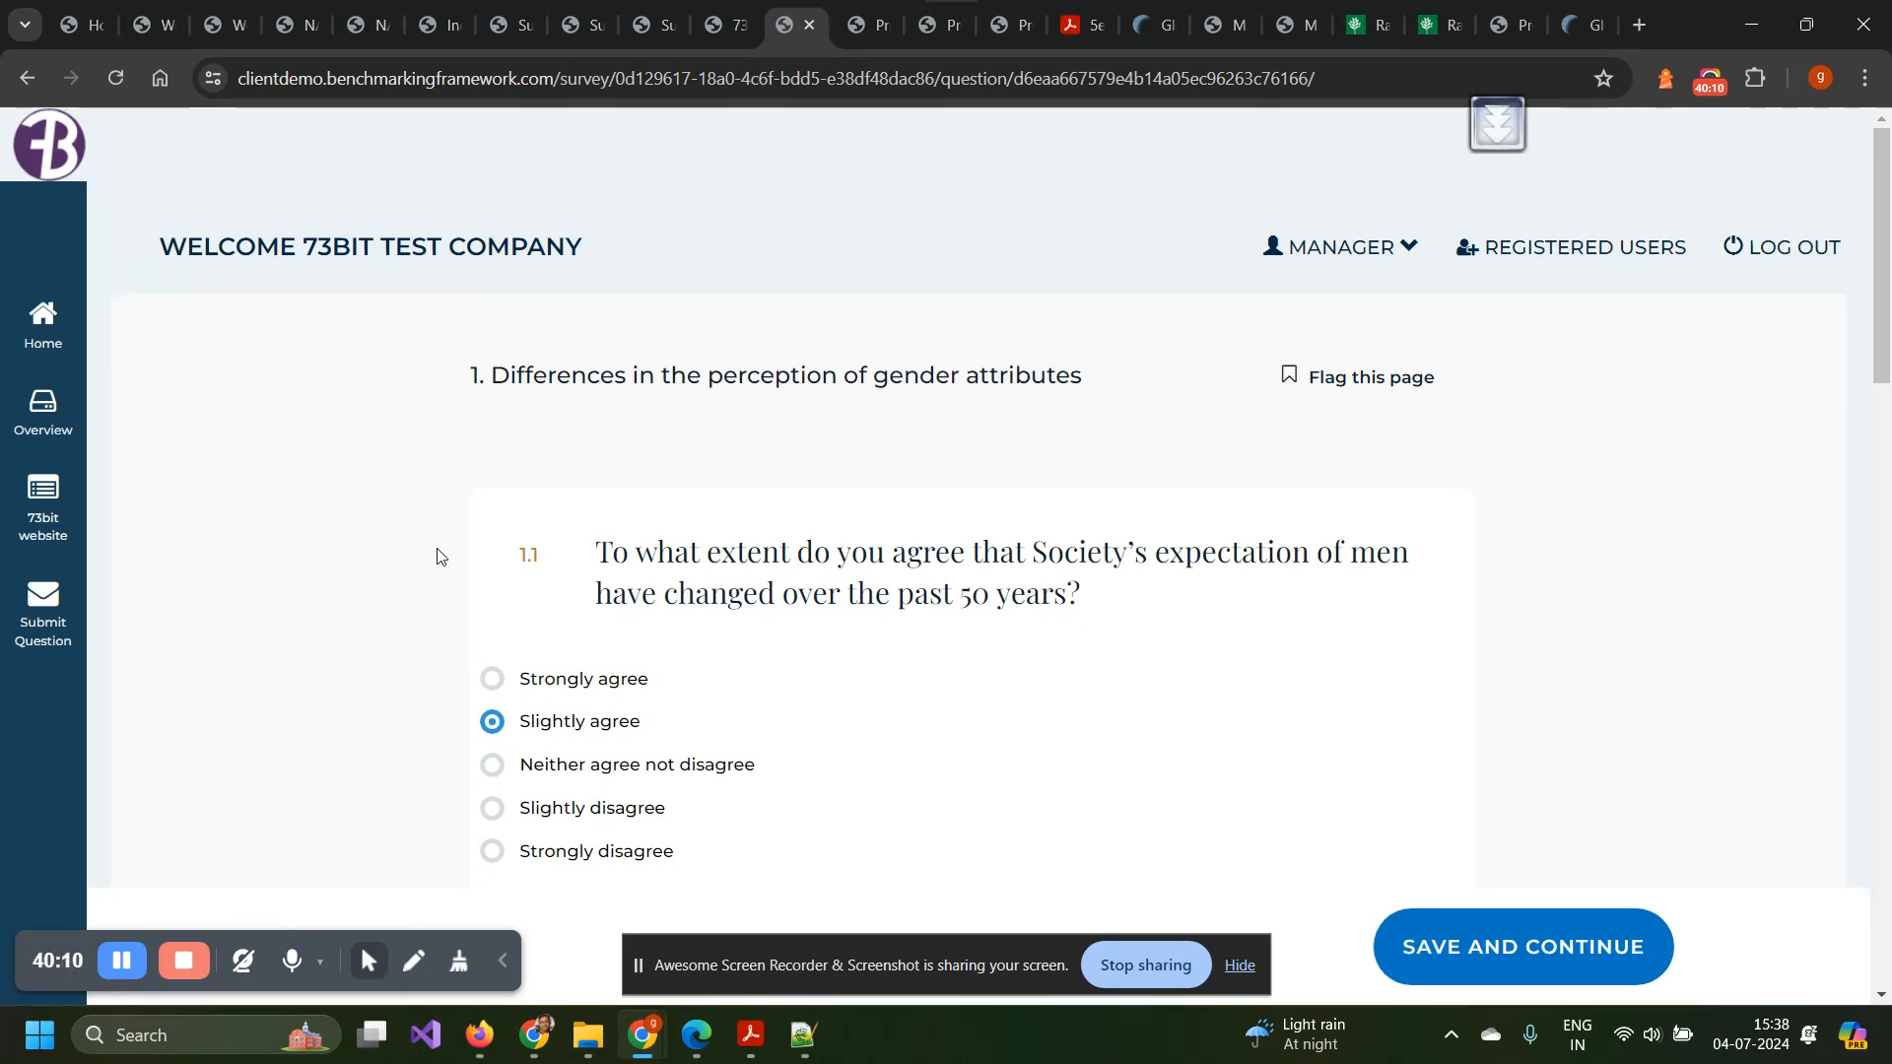
{"action": "scroll", "coordinate": [438, 557], "scroll_direction": "down", "scroll_amount": 8}
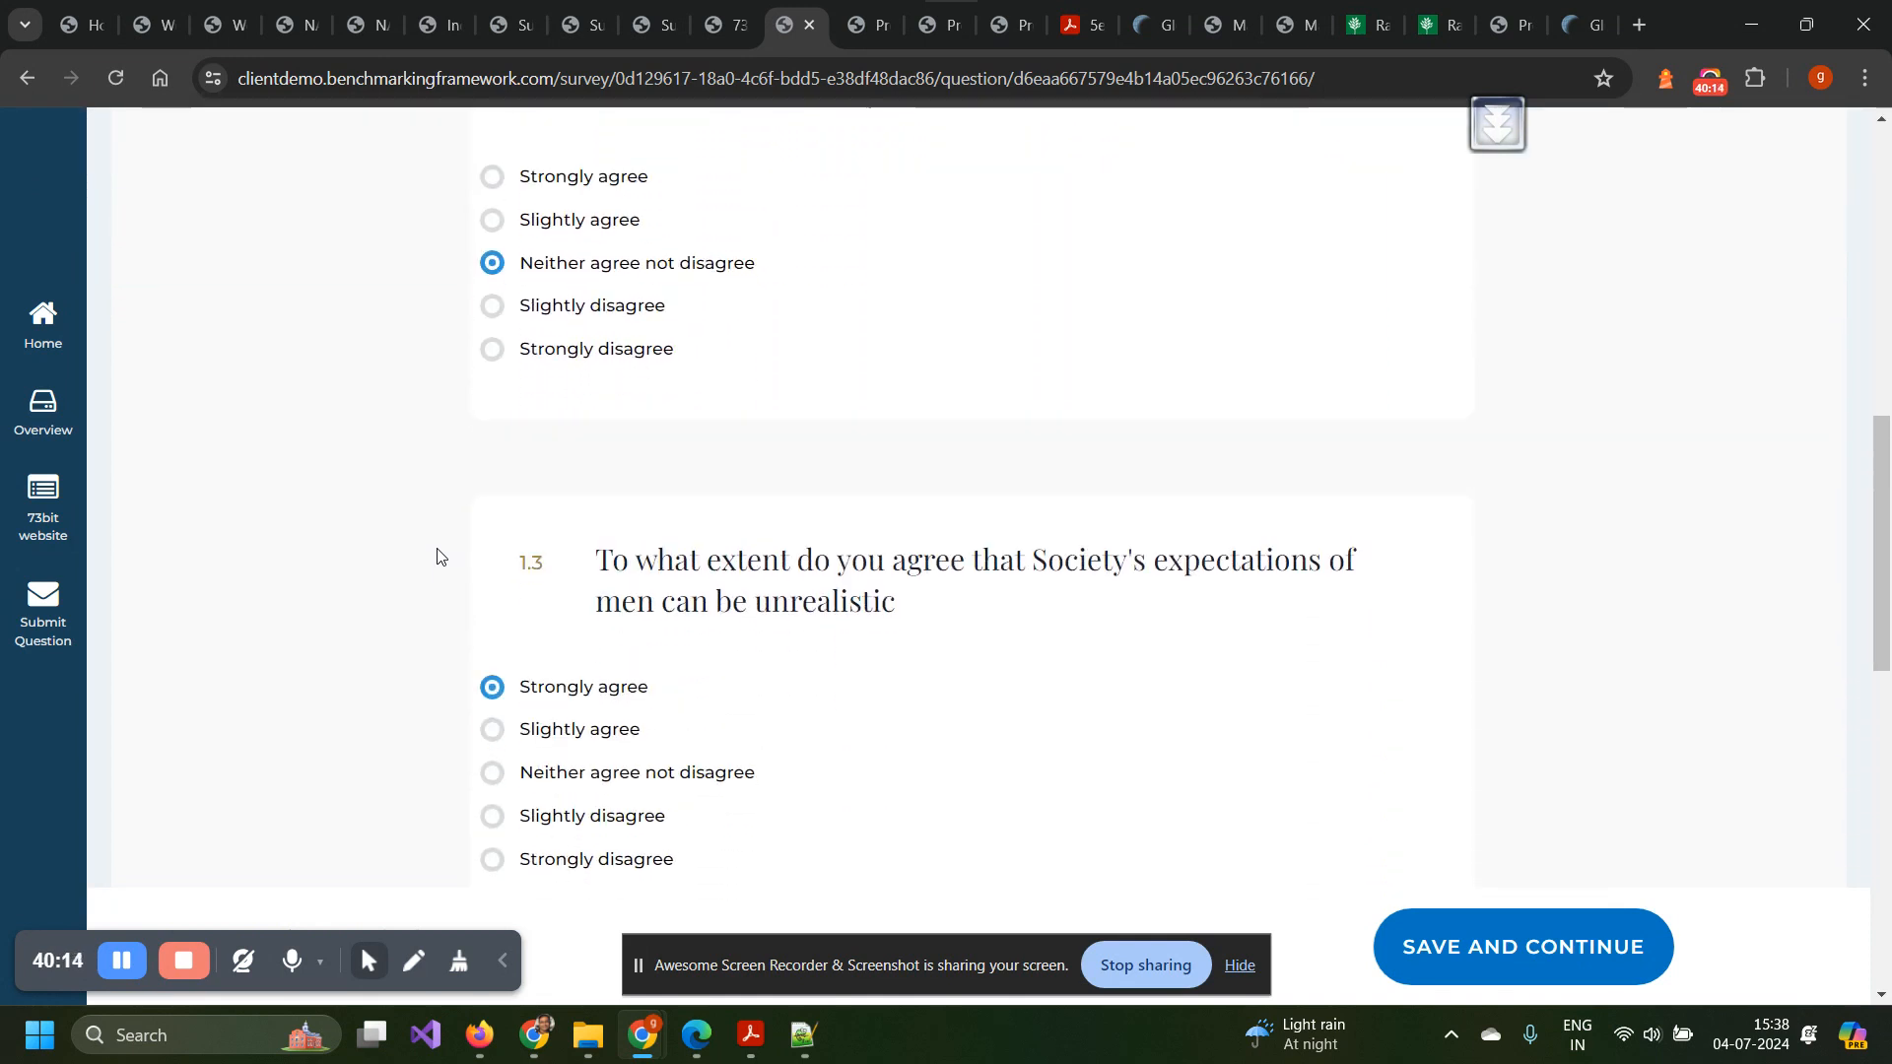
{"action": "scroll", "coordinate": [438, 556], "scroll_direction": "down", "scroll_amount": 4}
{"action": "scroll", "coordinate": [438, 557], "scroll_direction": "up", "scroll_amount": 12}
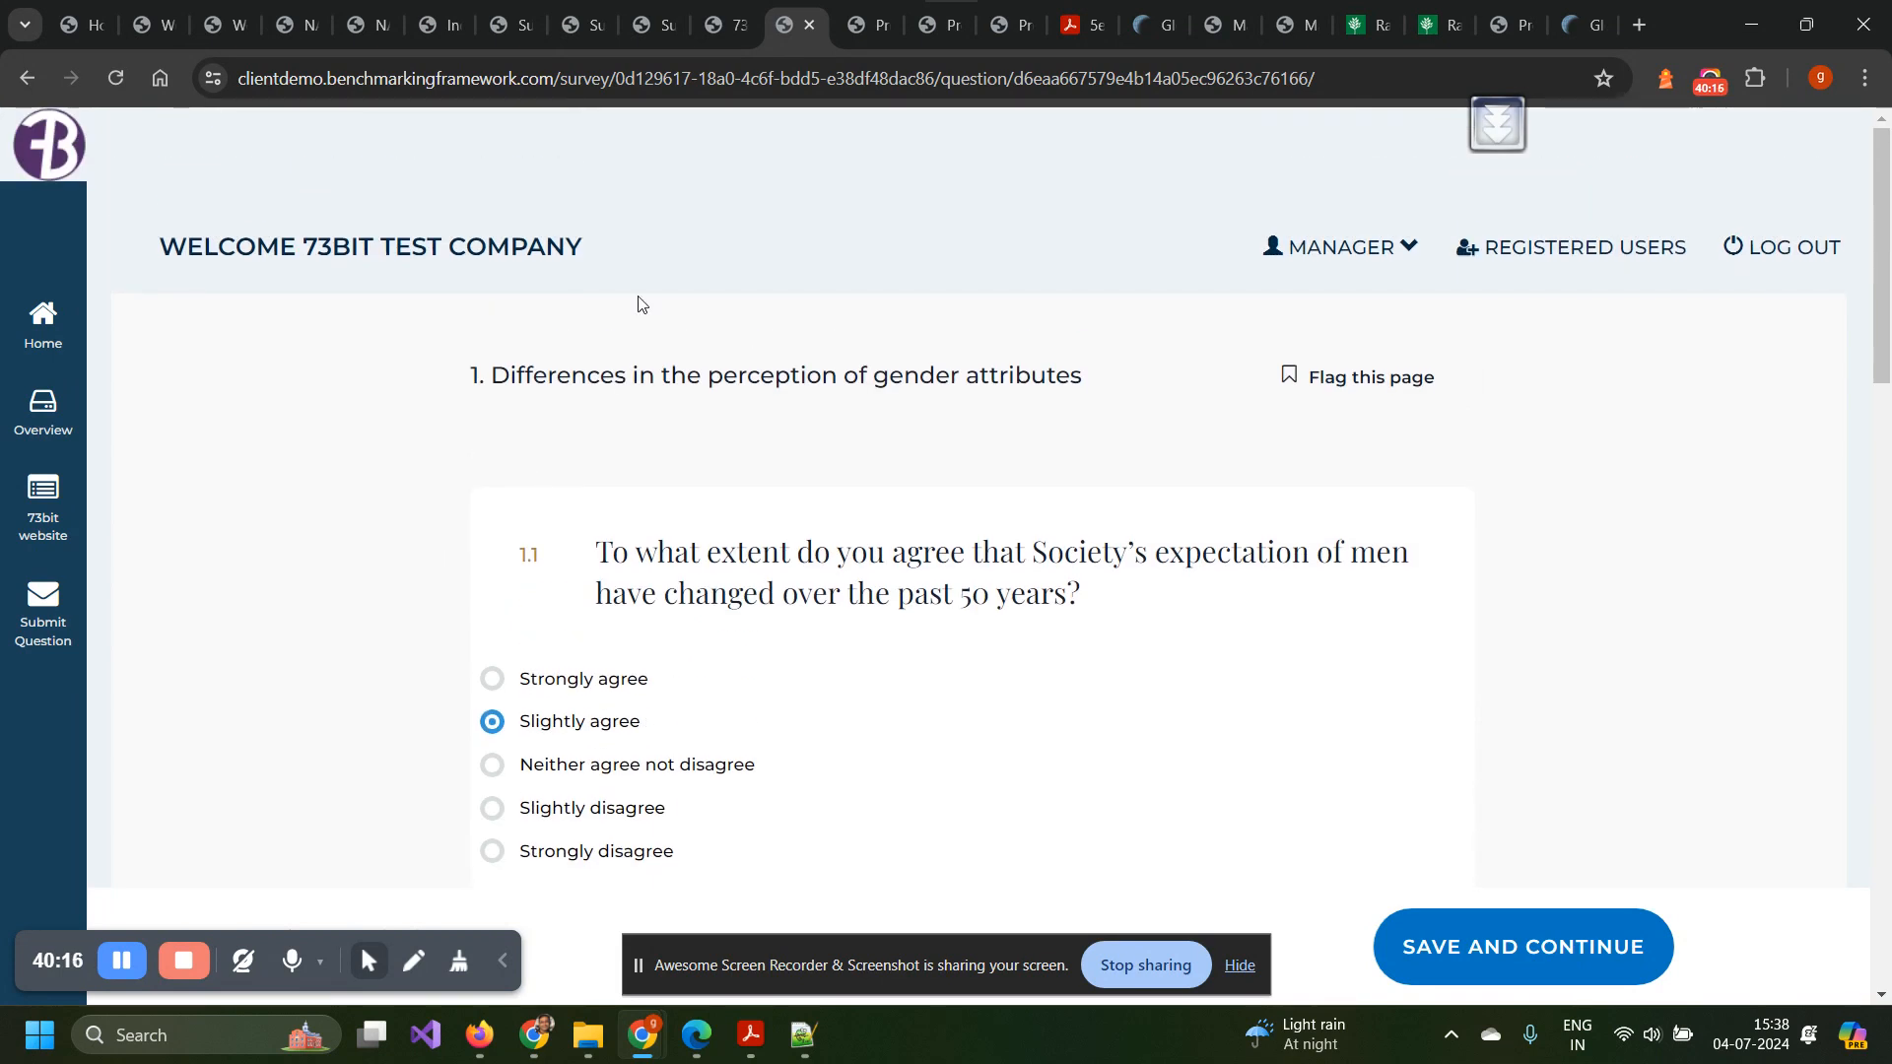
{"action": "left_click", "coordinate": [853, 25]}
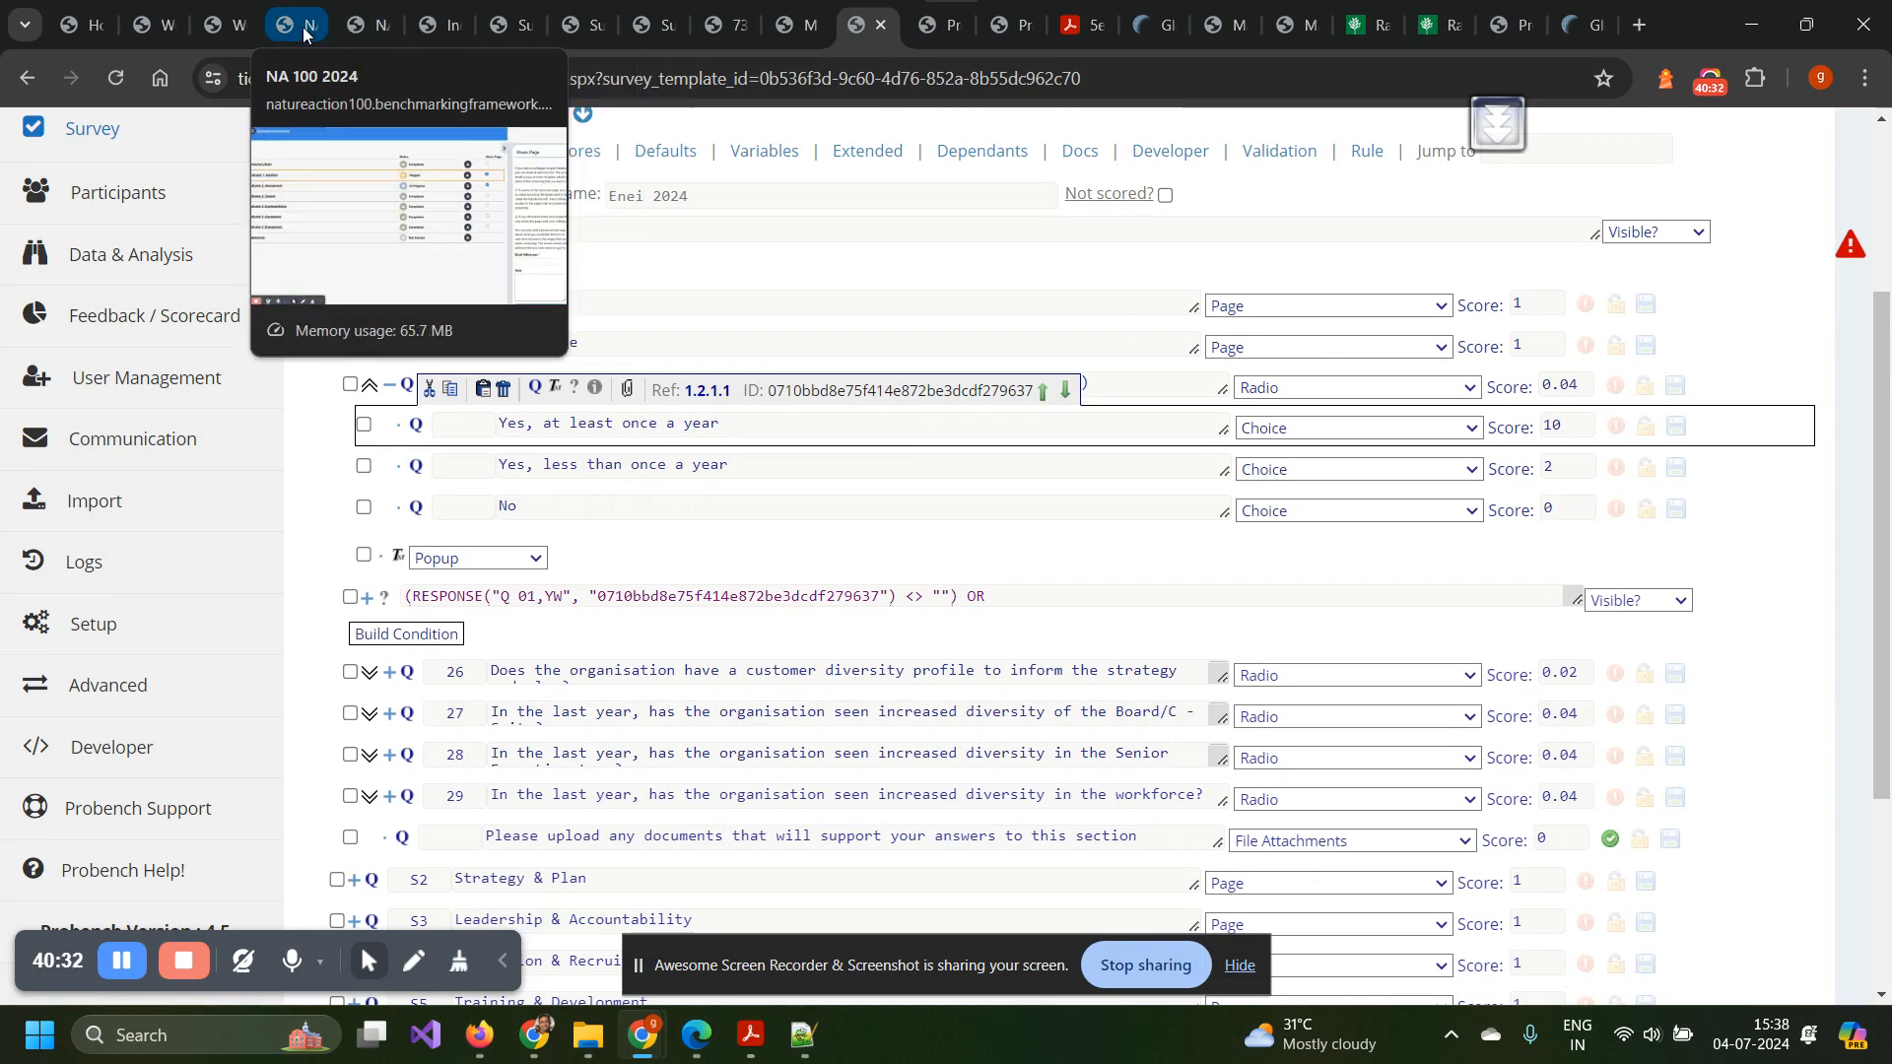
Return to the NA 100 2024 survey's Indicator 1: Ambition page and review its two company comments.
{"action": "left_click", "coordinate": [352, 30]}
{"action": "left_click", "coordinate": [353, 30]}
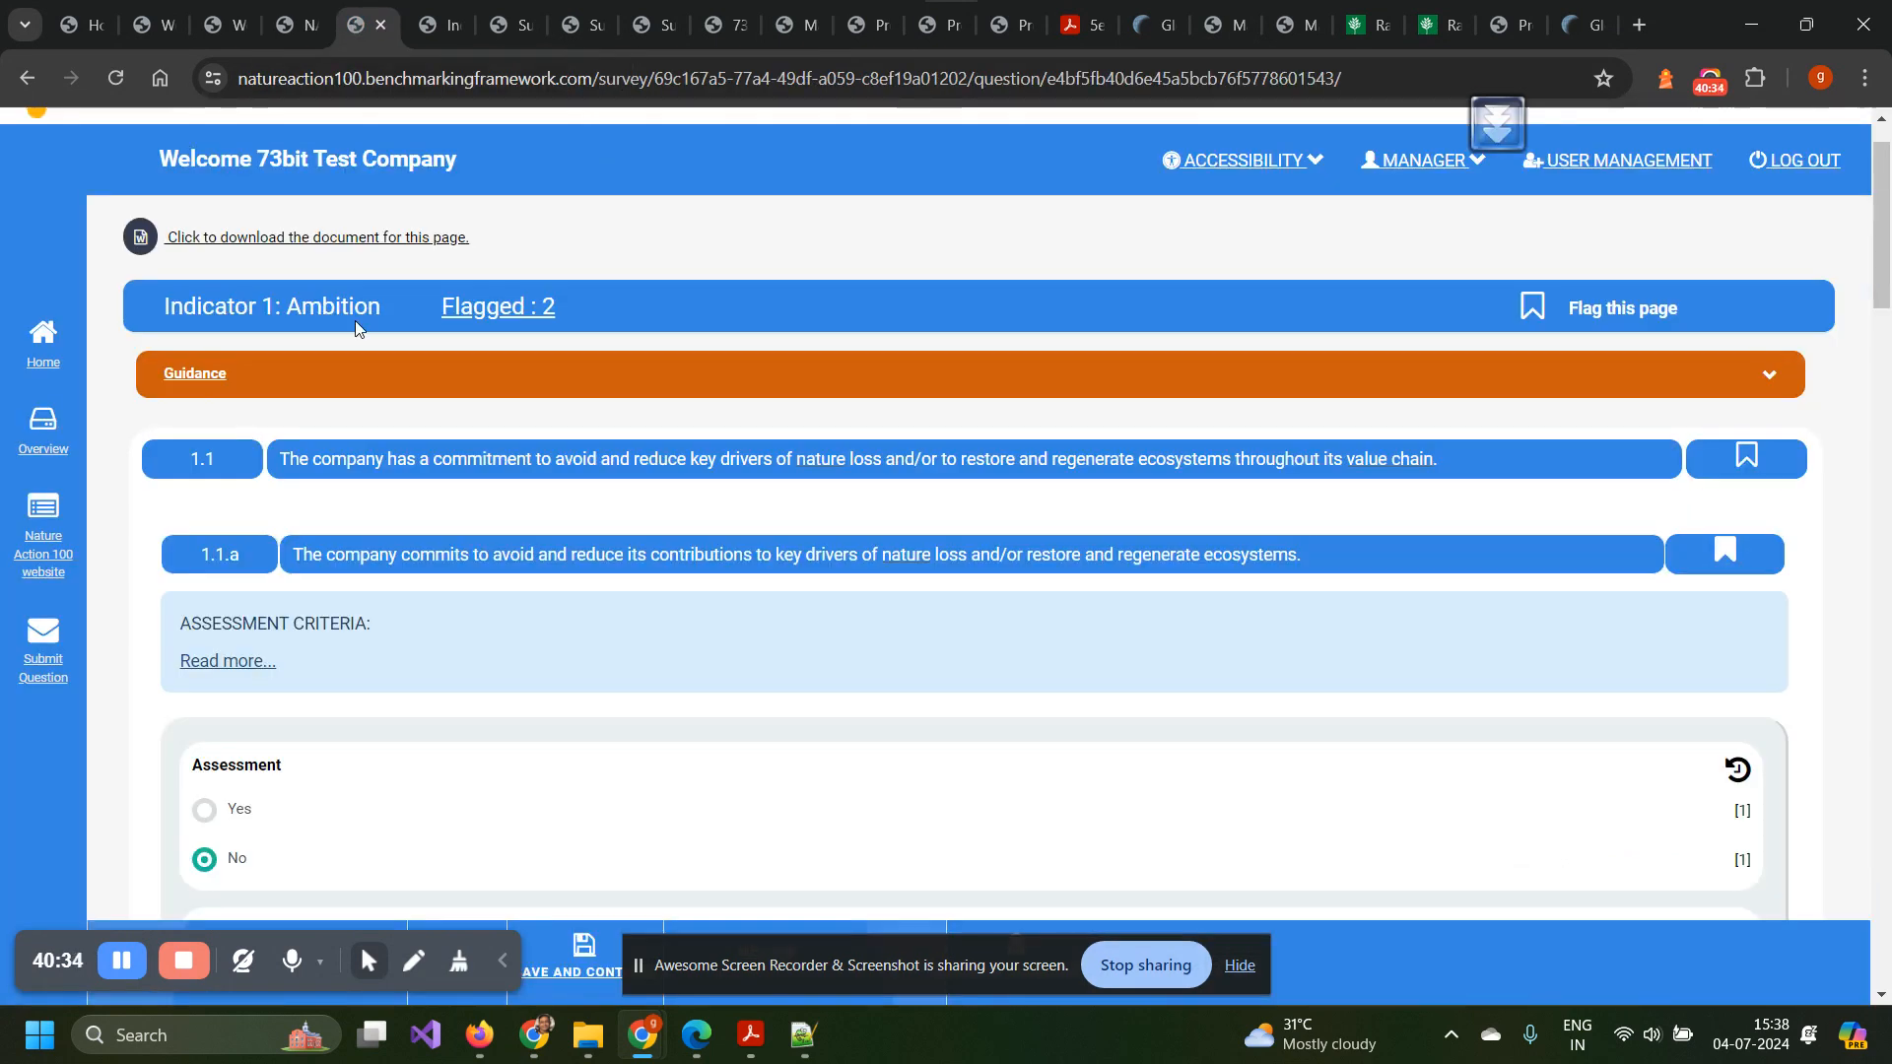
{"action": "scroll", "coordinate": [364, 422], "scroll_direction": "down", "scroll_amount": 10}
{"action": "scroll", "coordinate": [366, 428], "scroll_direction": "down", "scroll_amount": 6}
{"action": "scroll", "coordinate": [367, 427], "scroll_direction": "up", "scroll_amount": 3}
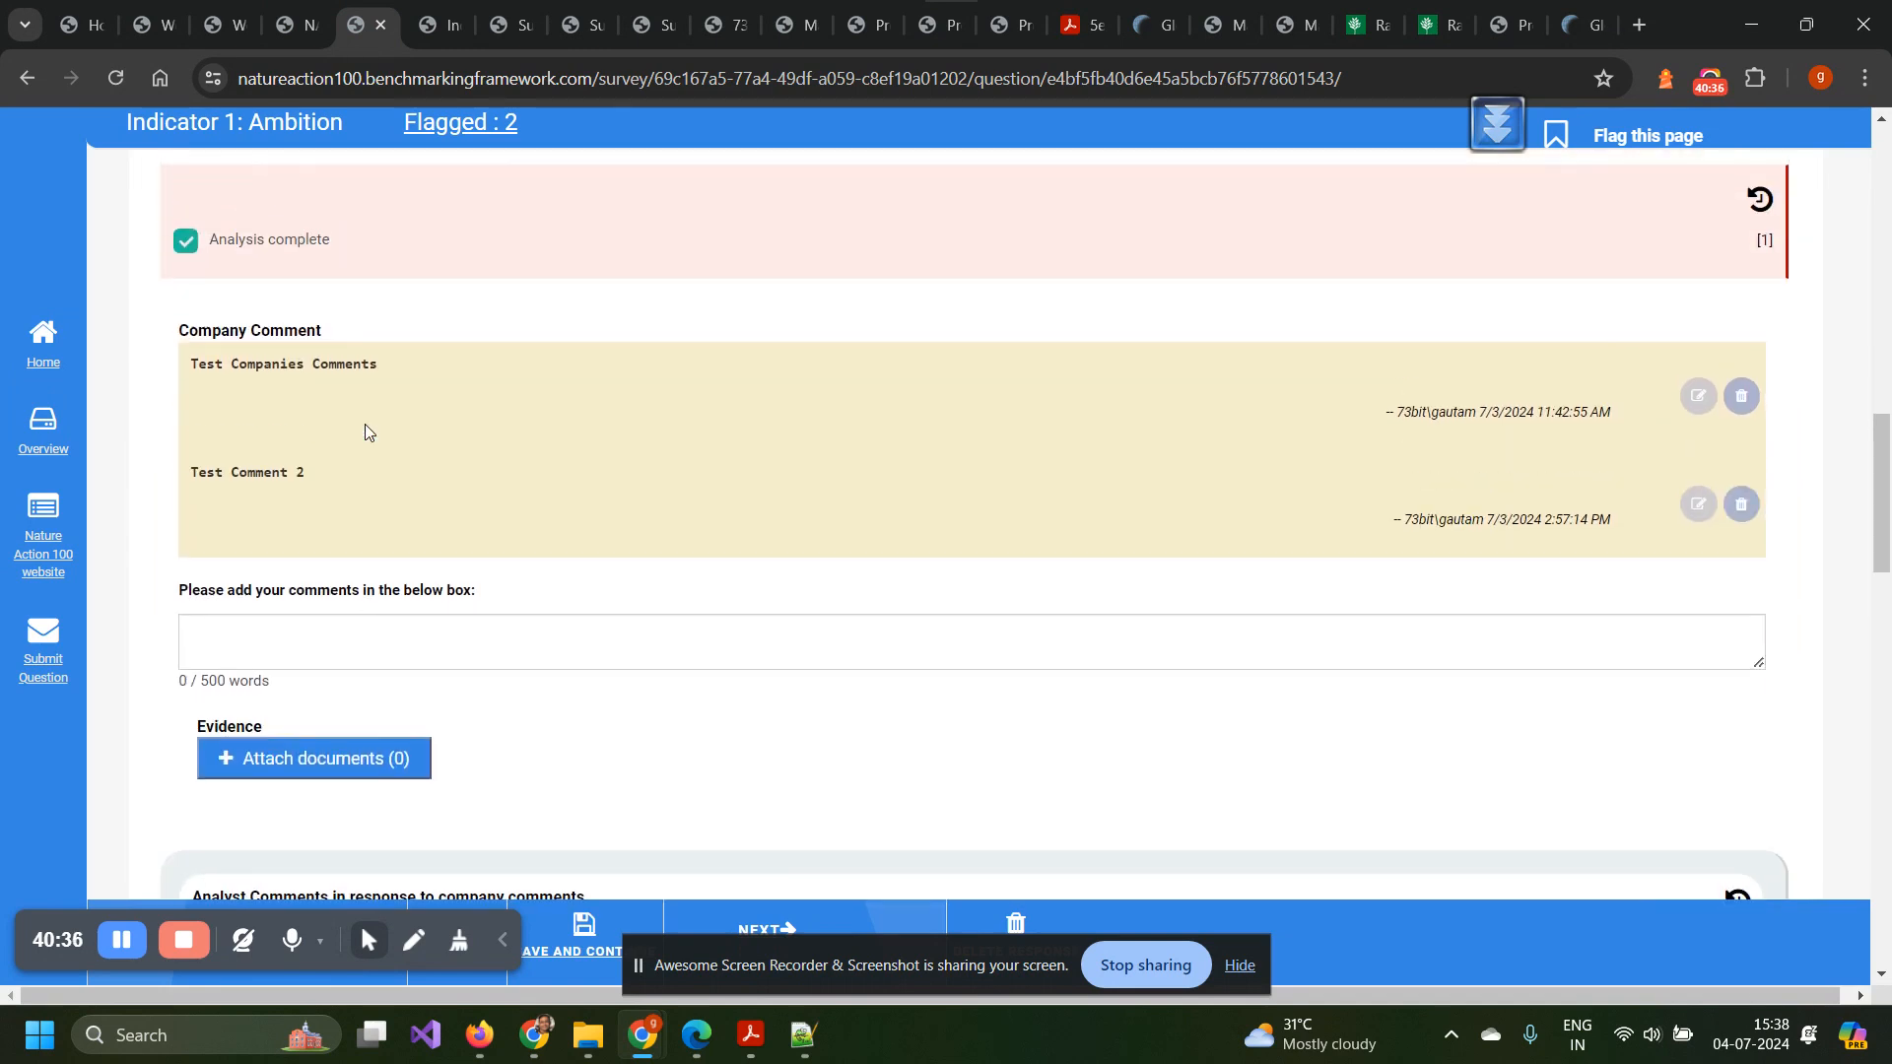
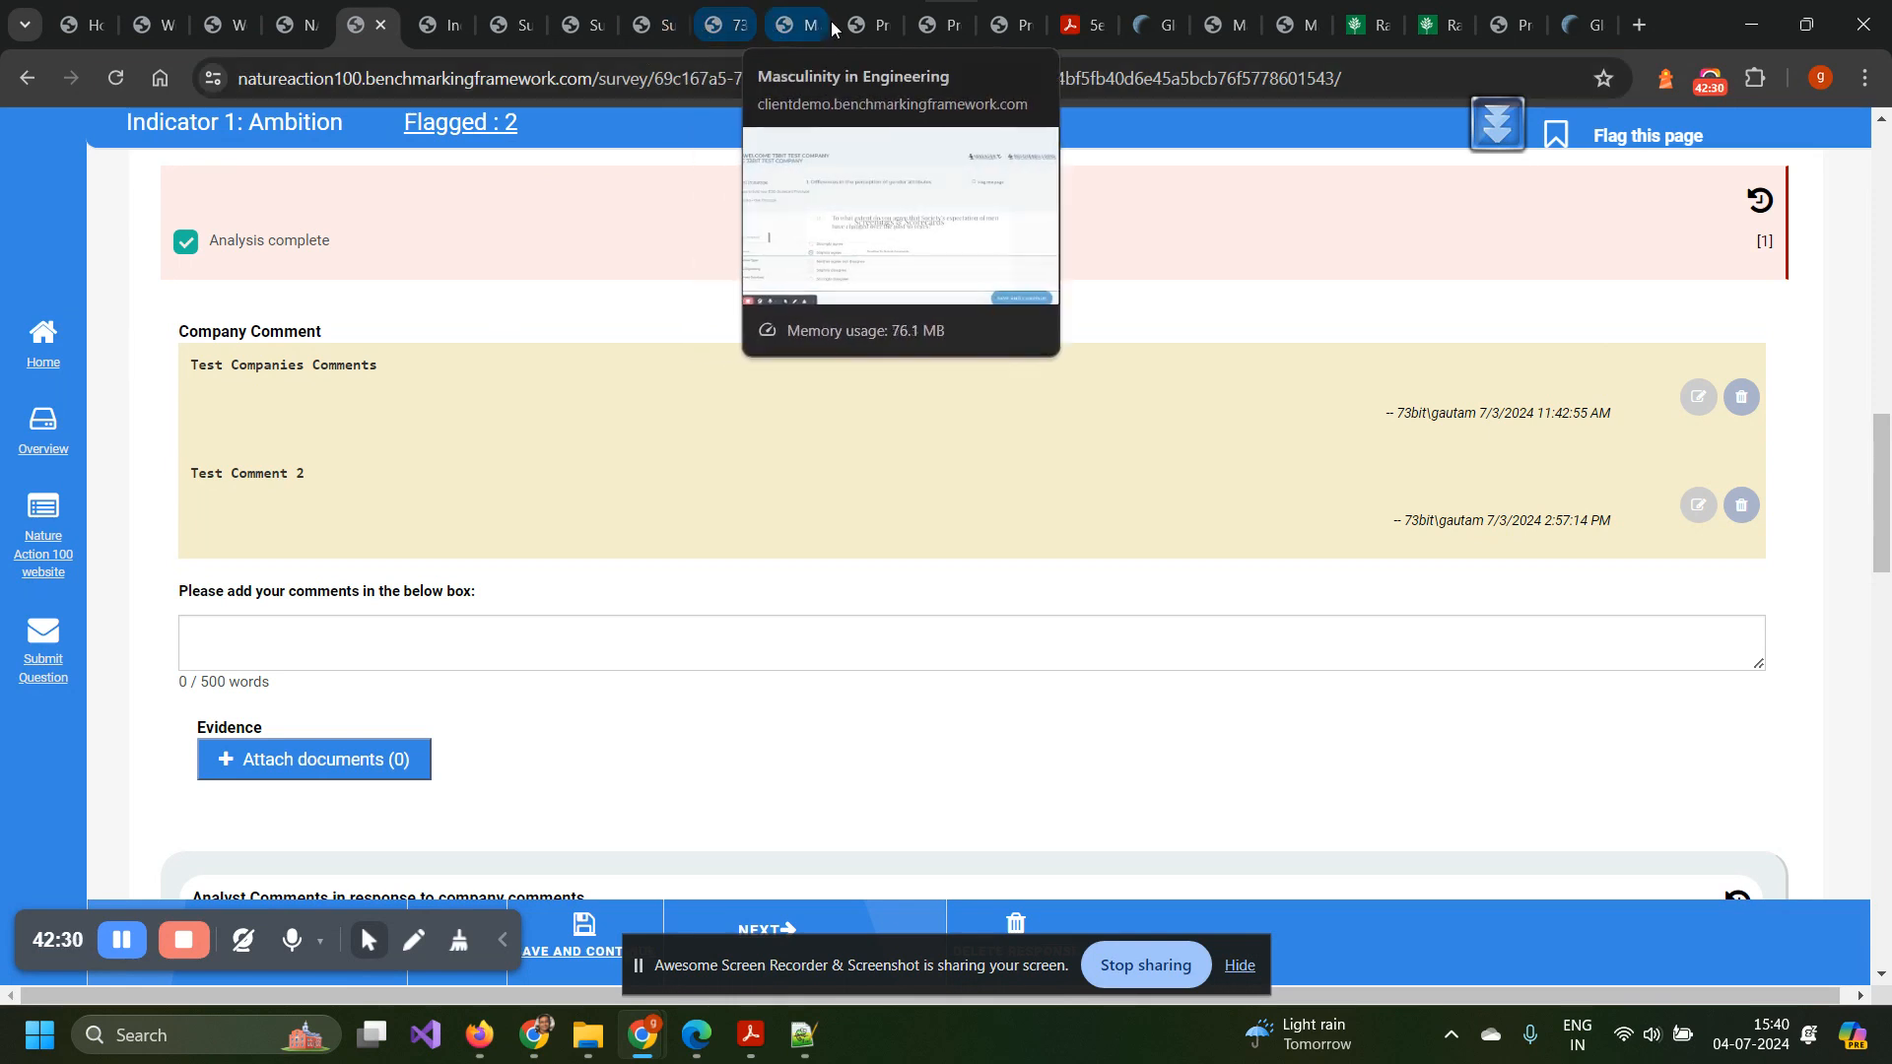
Switch to the Enei 2024 survey template editor showing the Your Workforce questions.
{"action": "left_click", "coordinate": [857, 25]}
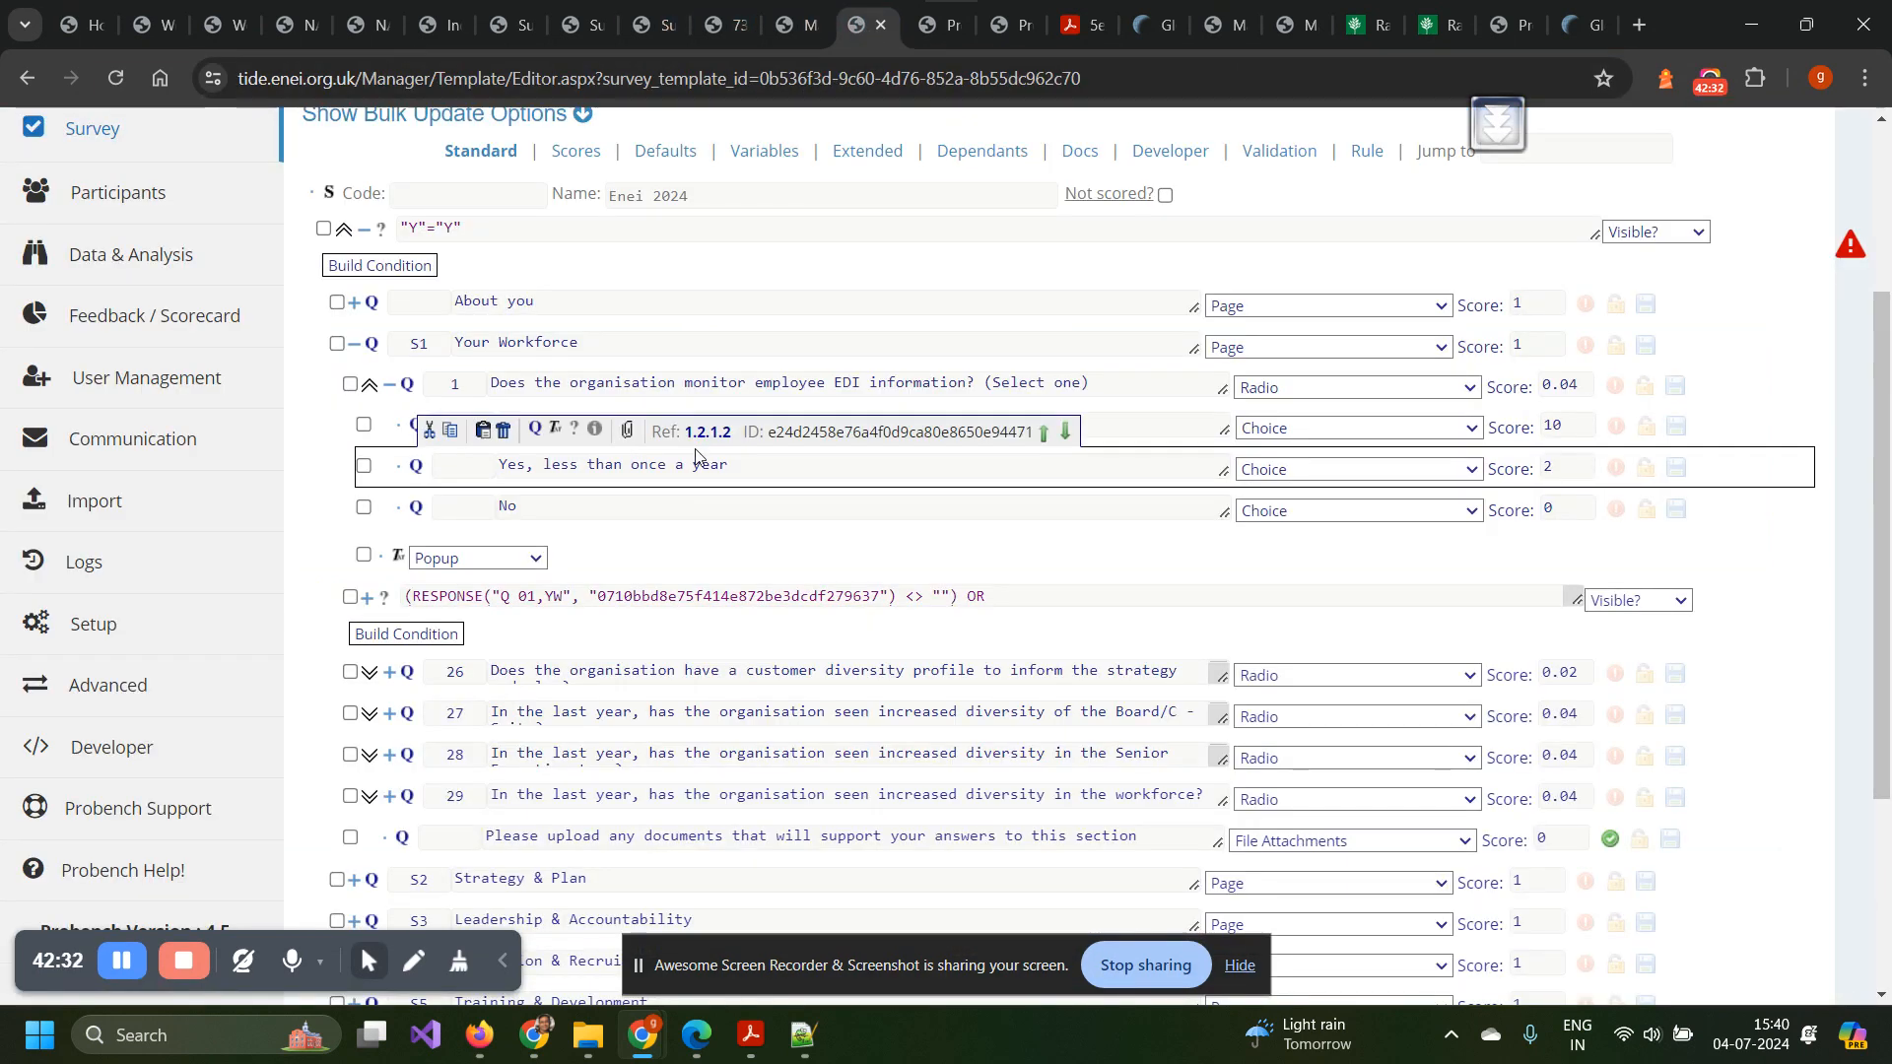
Open question 1's Popup text to show its Equality, Diversity and Inclusion definitions.
{"action": "scroll", "coordinate": [697, 450], "scroll_direction": "up", "scroll_amount": 1}
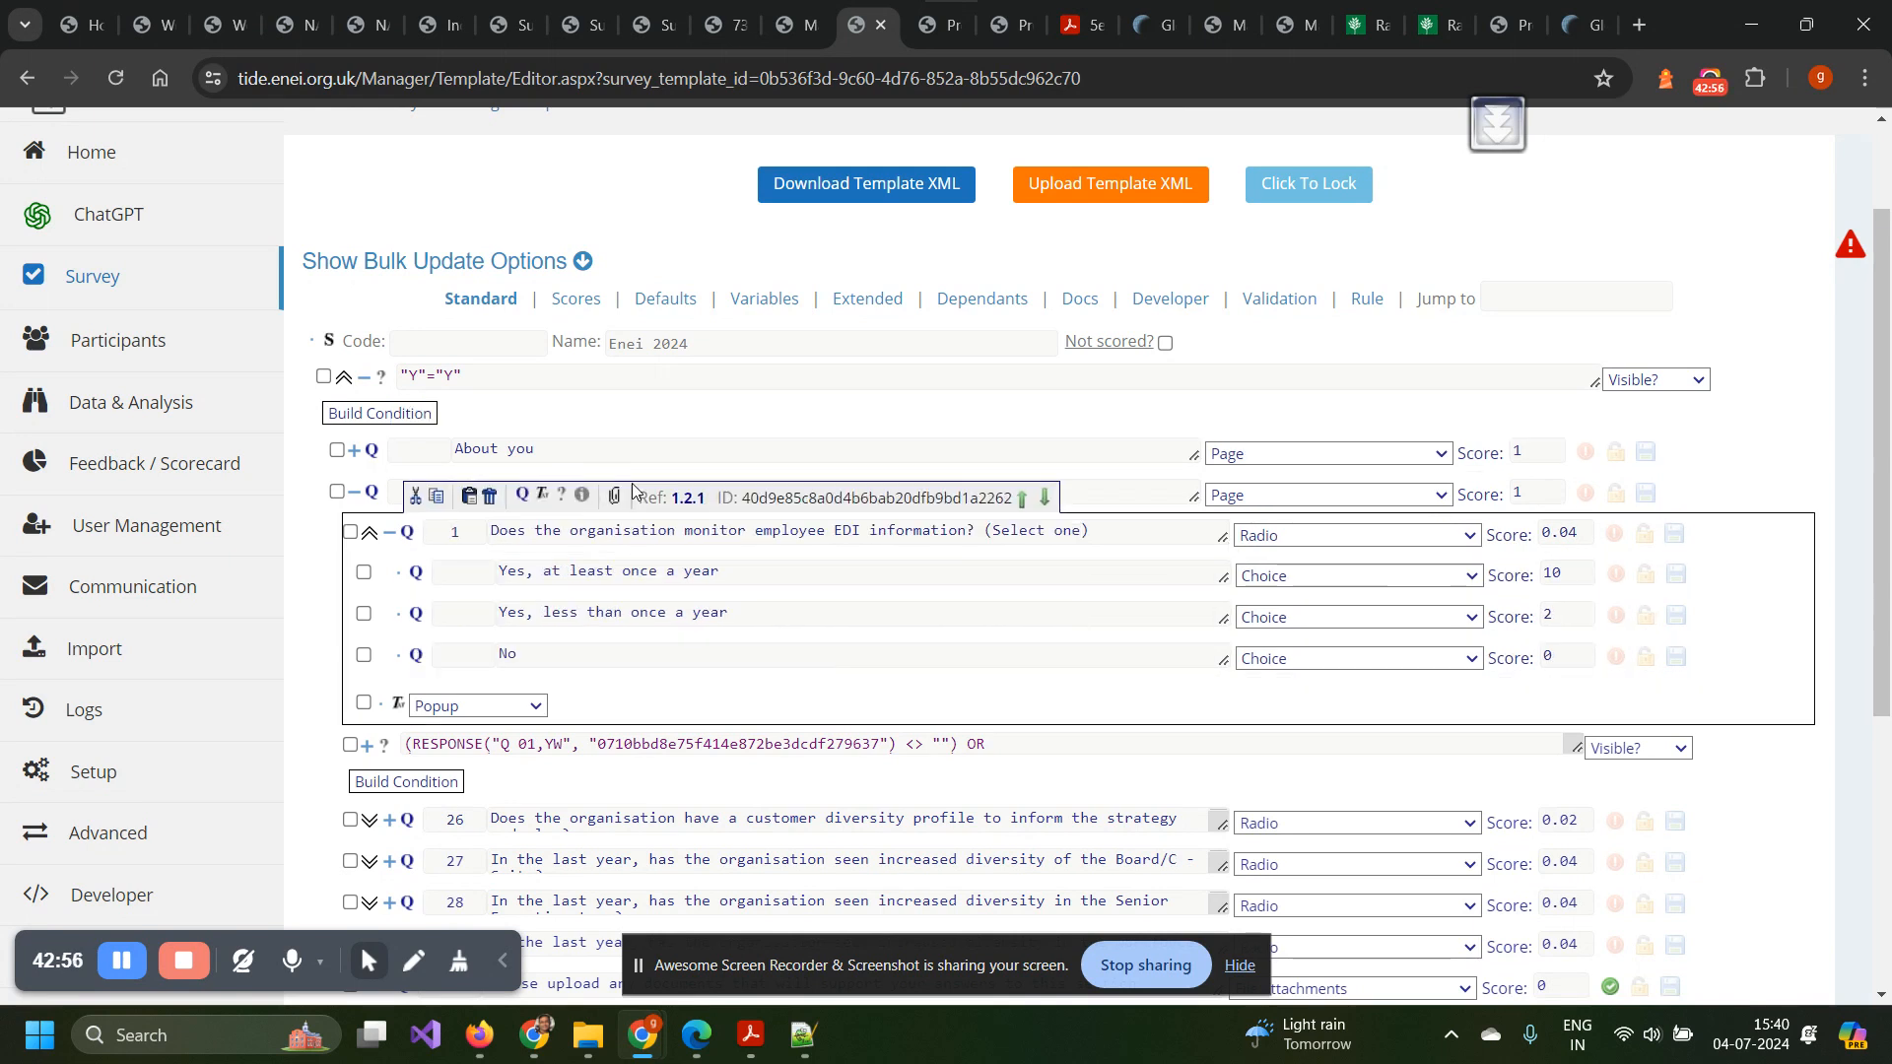
{"action": "scroll", "coordinate": [633, 490], "scroll_direction": "down", "scroll_amount": 1}
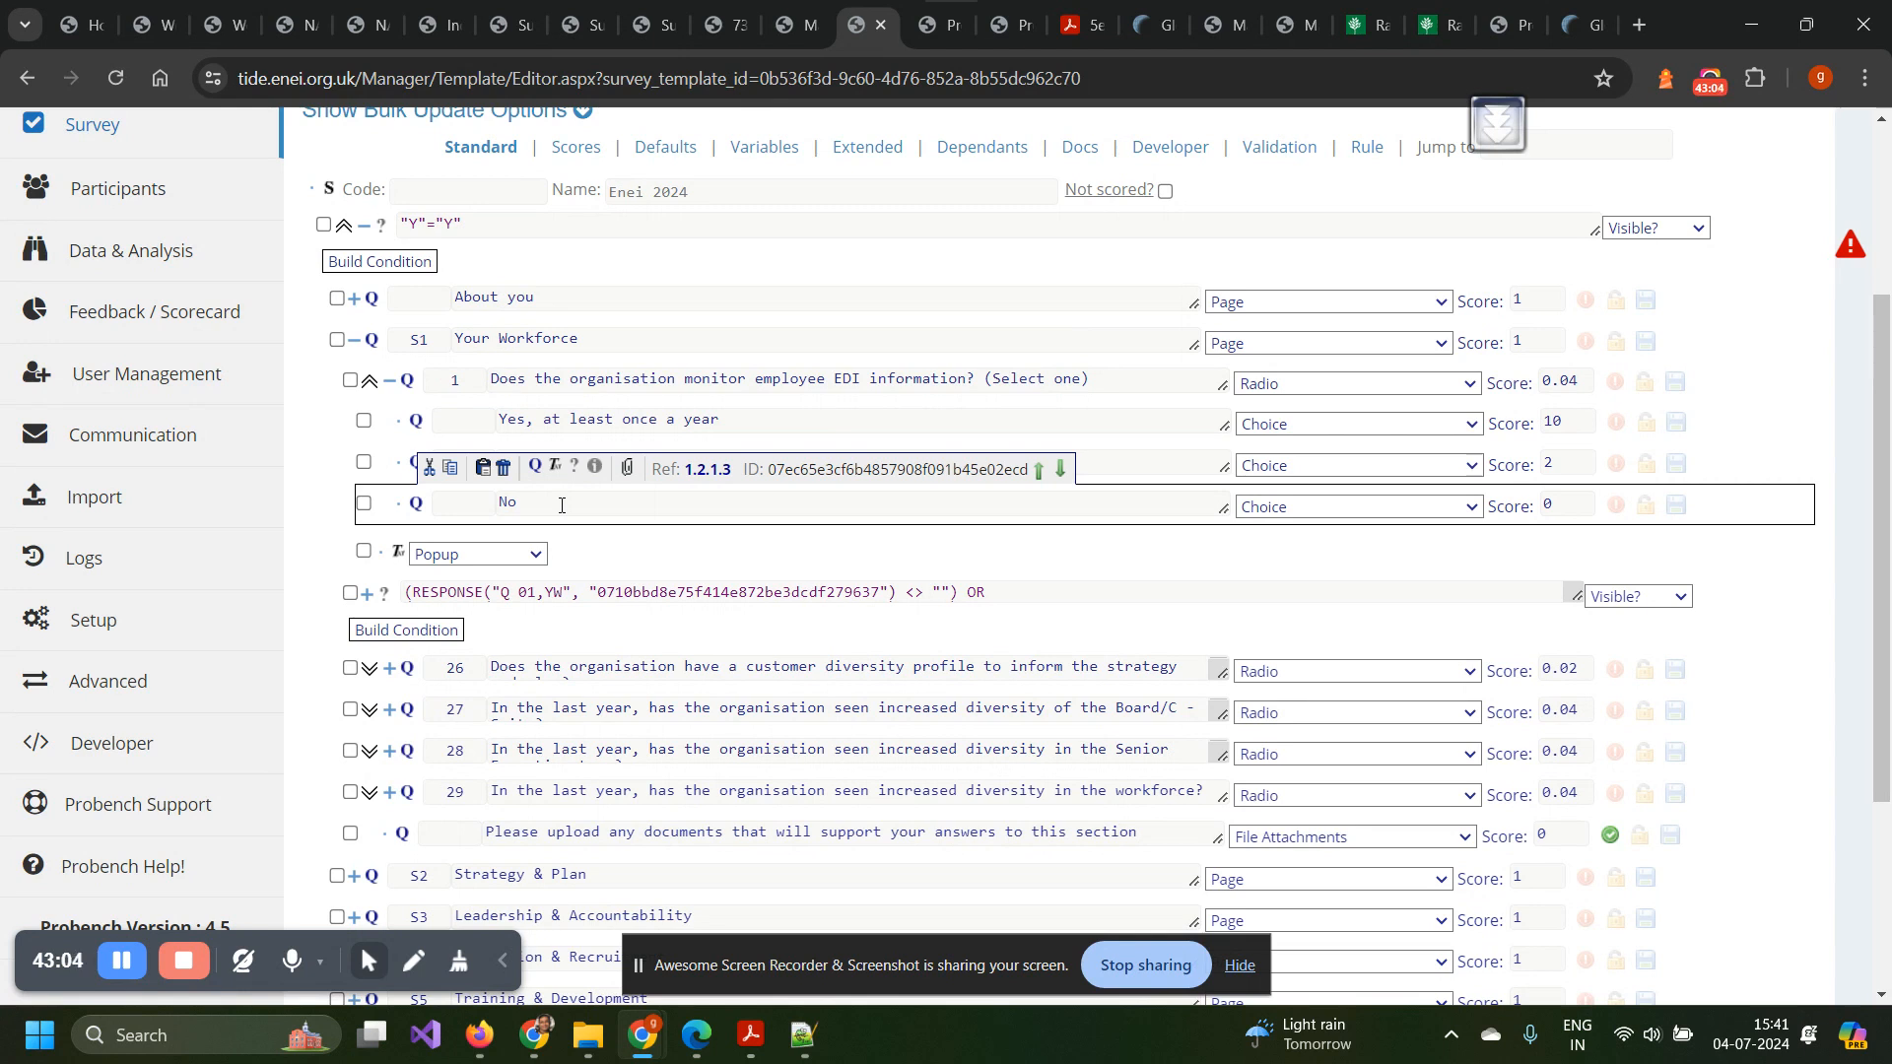
{"action": "scroll", "coordinate": [562, 505], "scroll_direction": "down", "scroll_amount": 1}
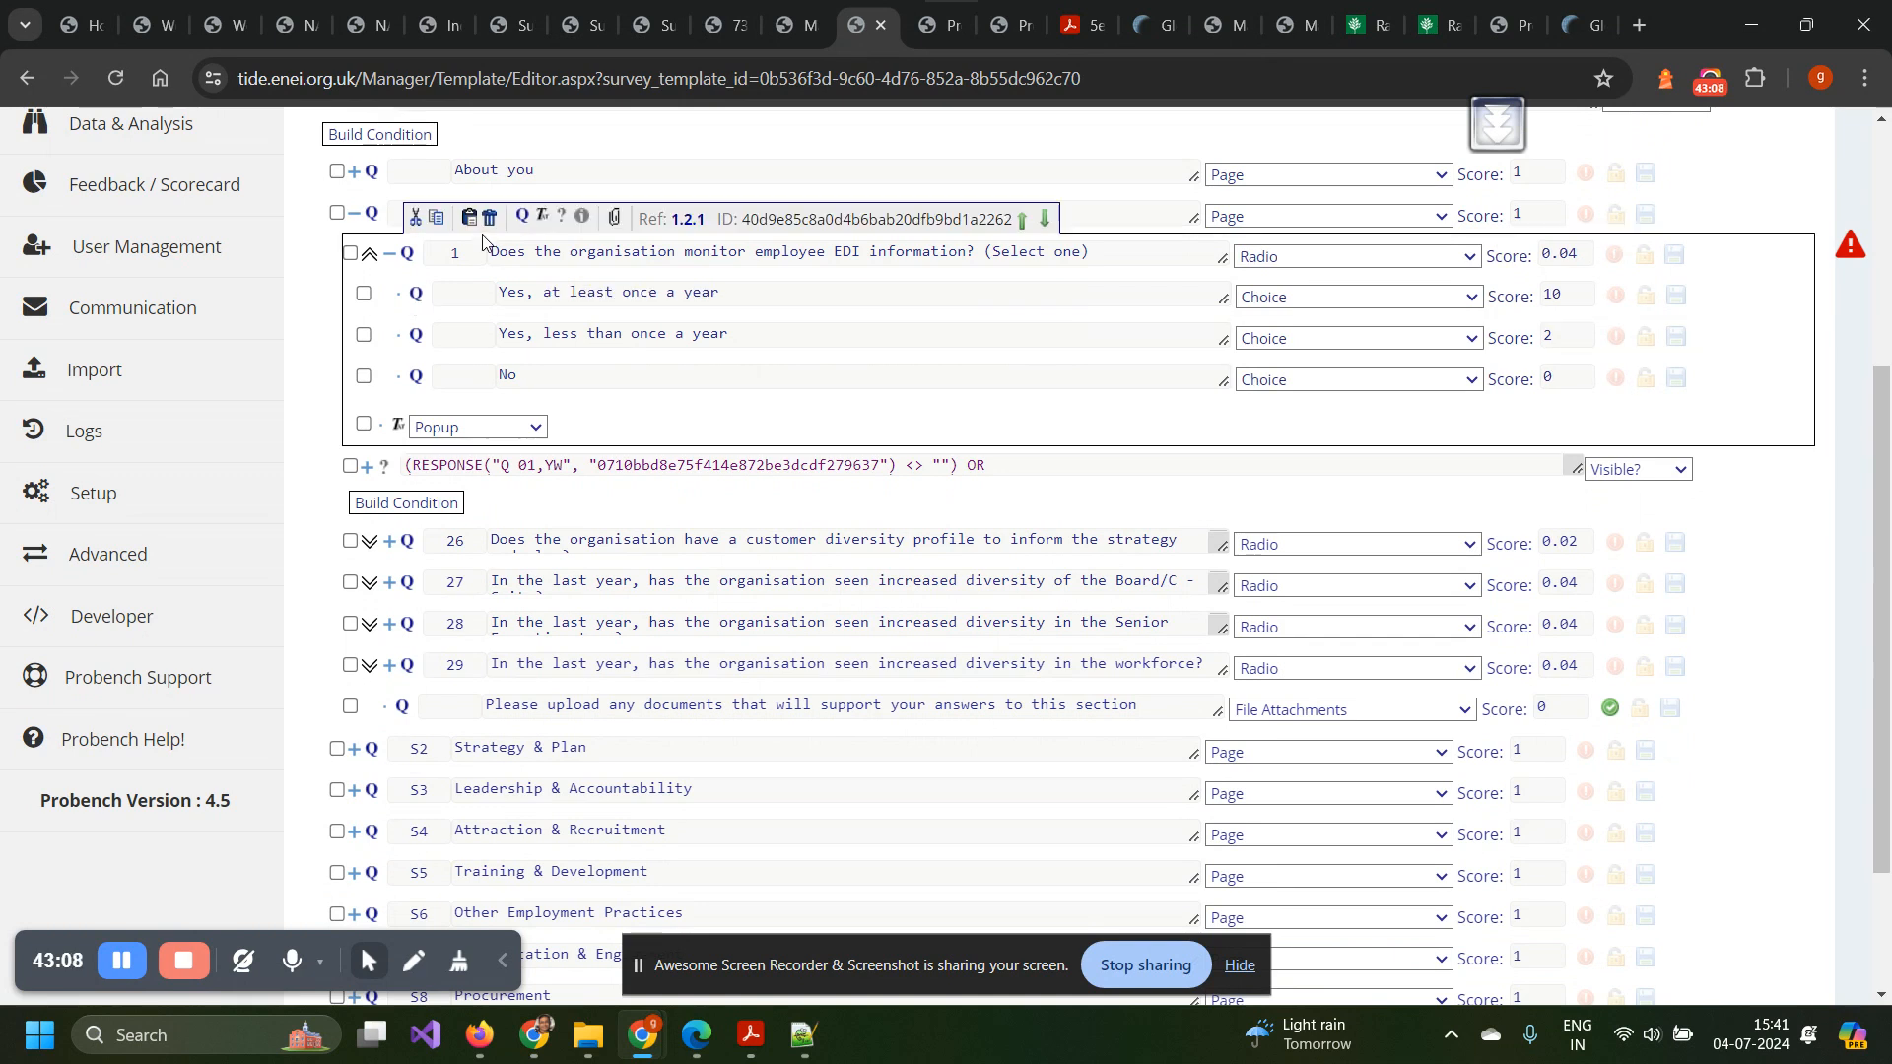
{"action": "left_click", "coordinate": [398, 432]}
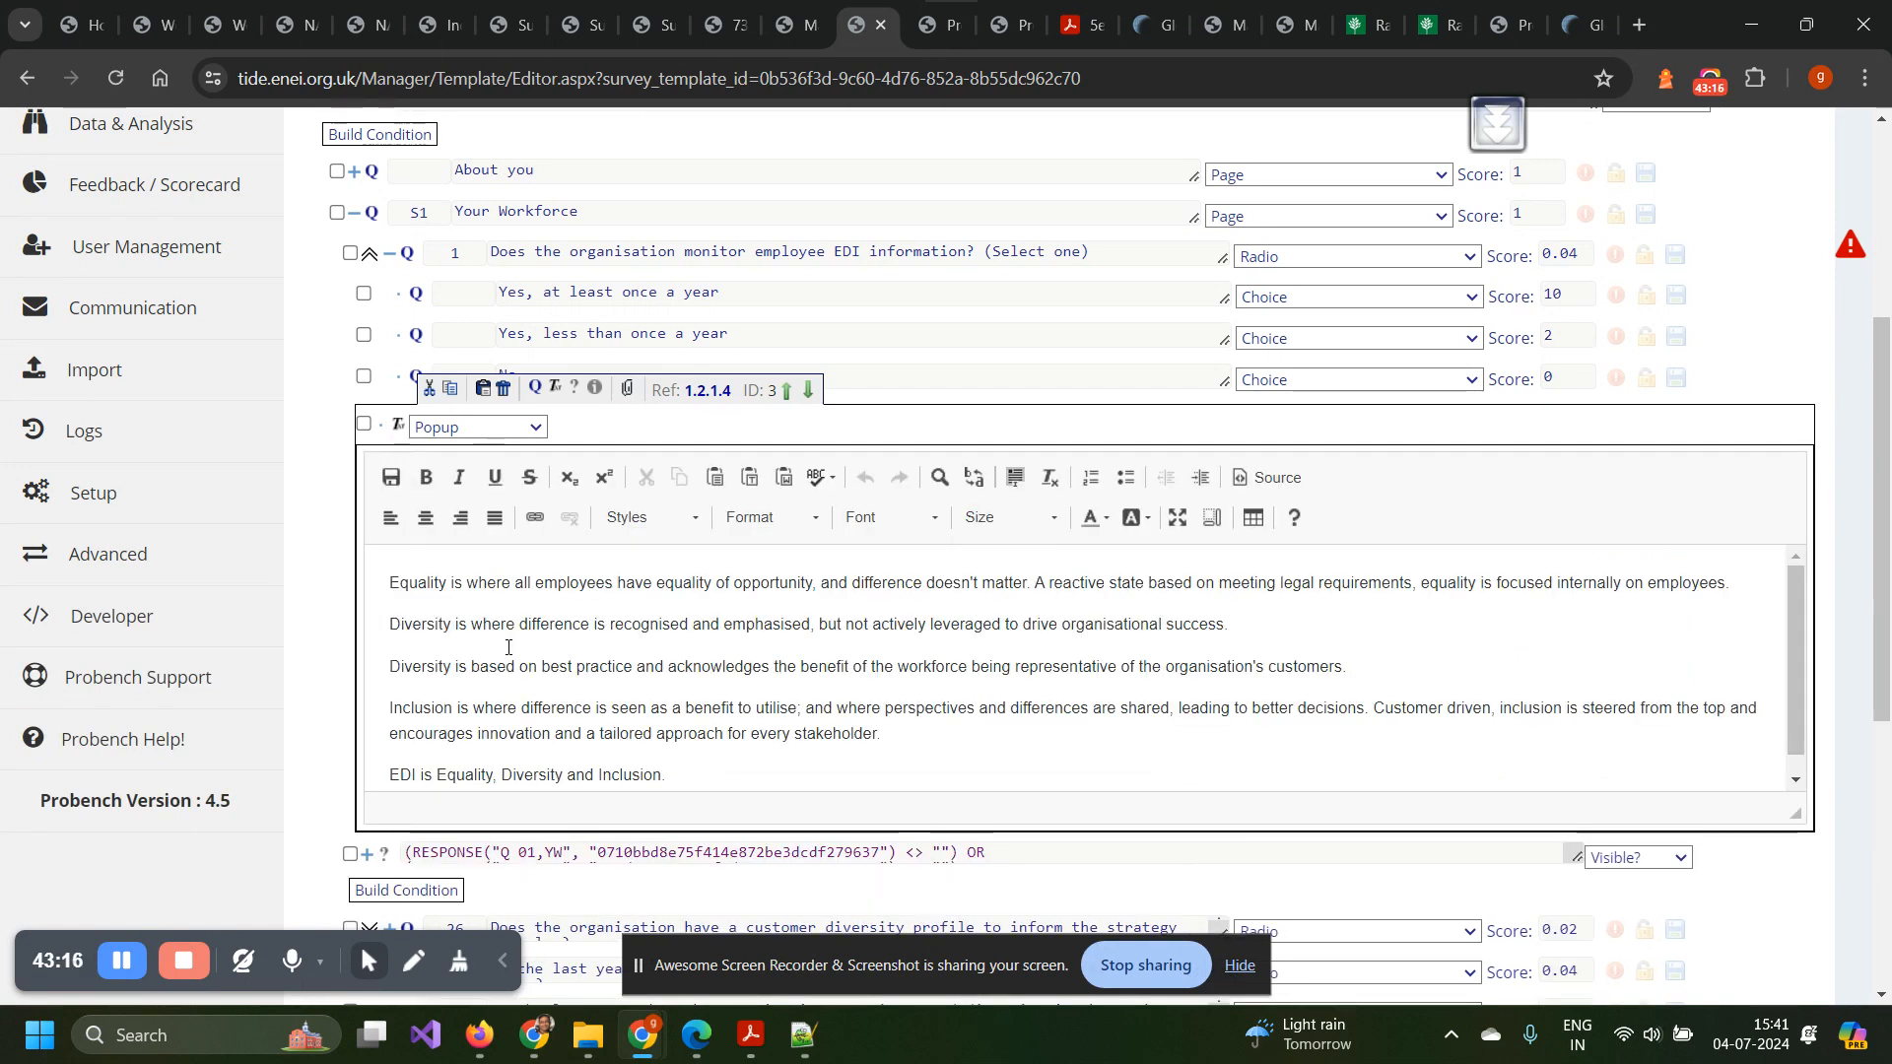
Collapse question 1's Popup text editor and scroll back up the Your Workforce list.
{"action": "left_click", "coordinate": [398, 425]}
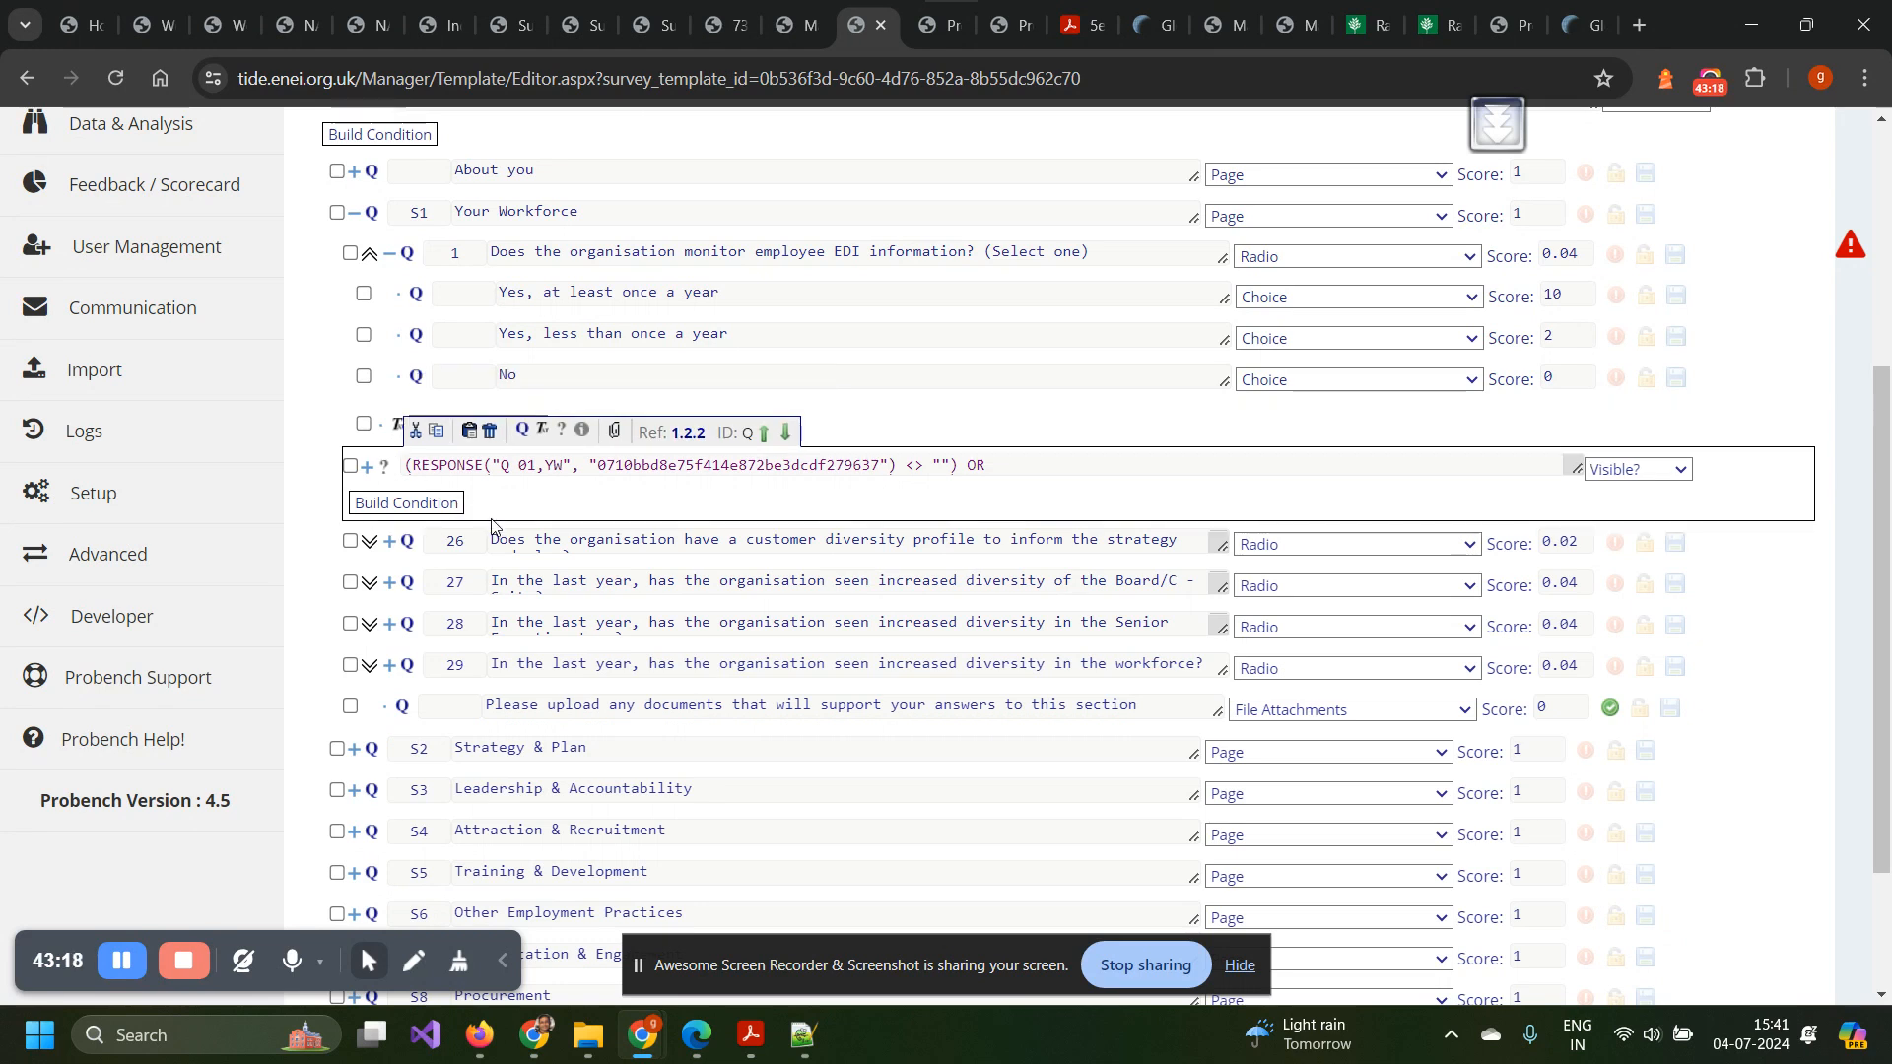
{"action": "scroll", "coordinate": [489, 581], "scroll_direction": "up", "scroll_amount": 2}
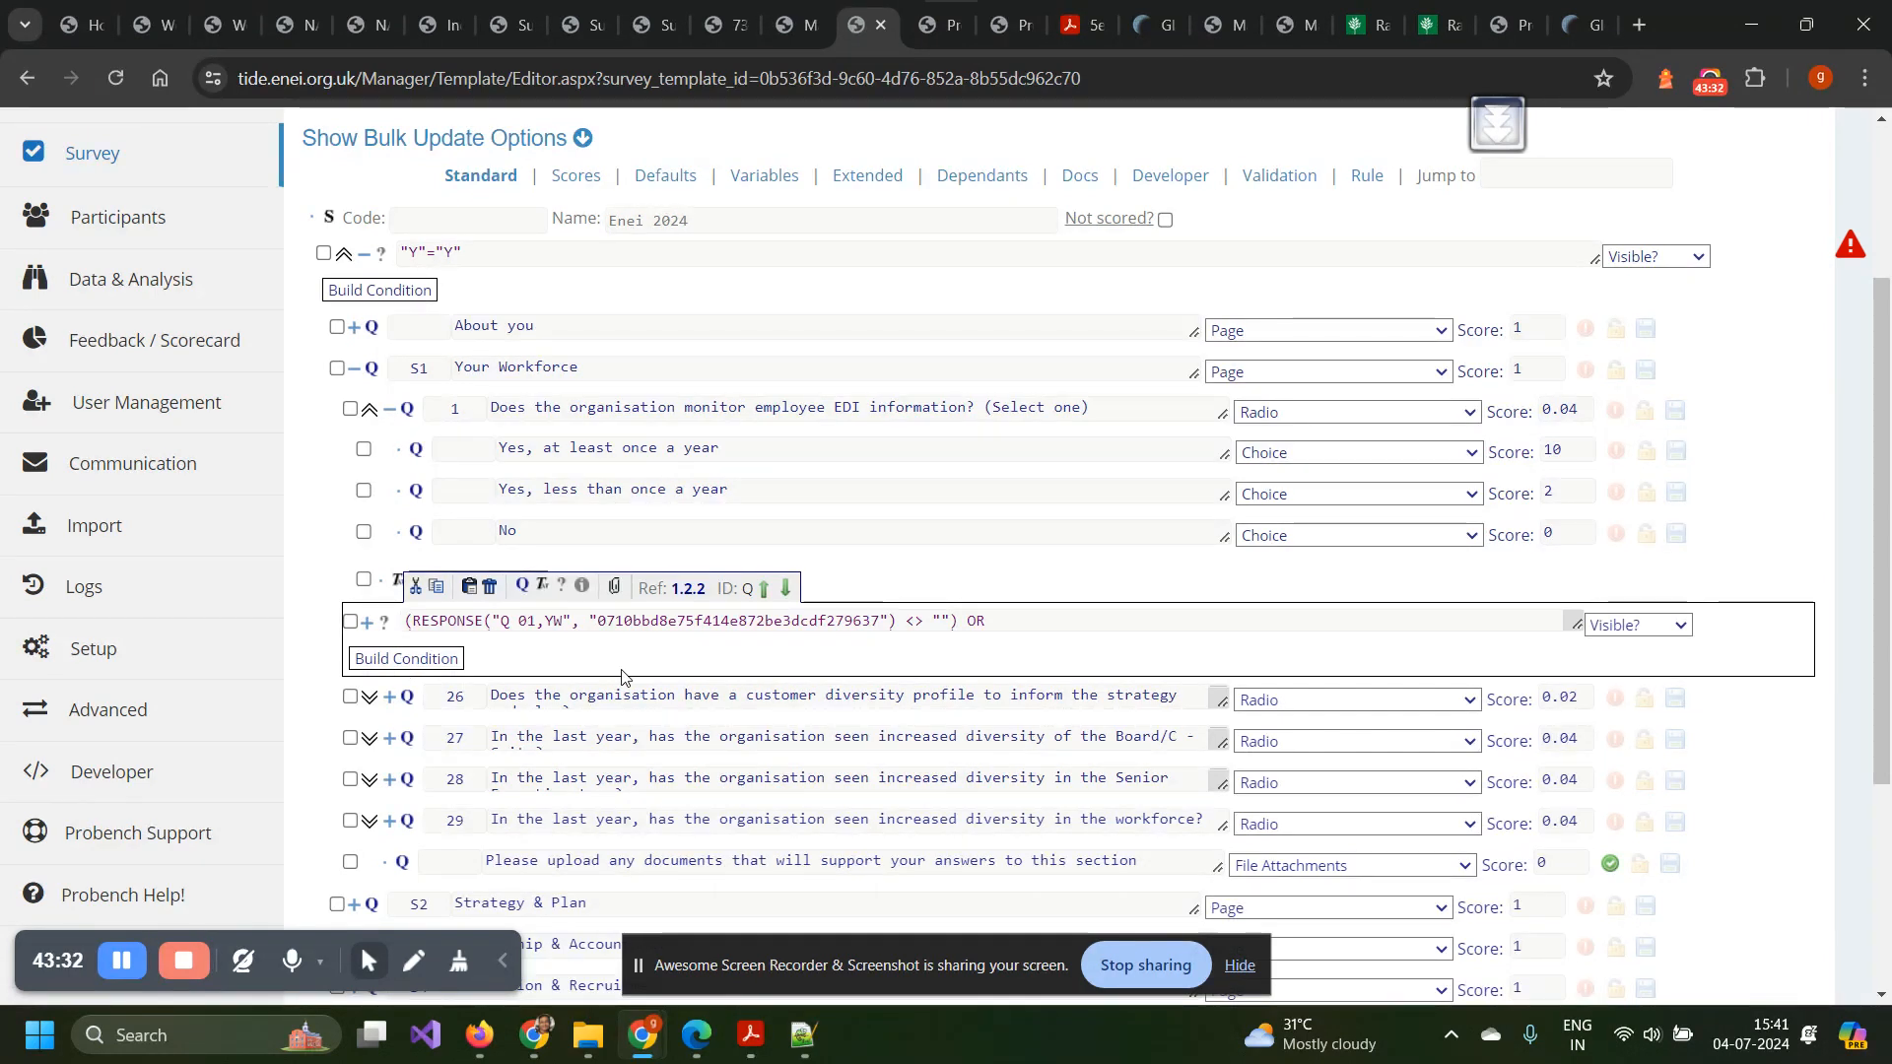
List the Visible? options, Visible through Mandatory, for the RESPONSE condition on Q 01.
{"action": "left_click", "coordinate": [1617, 629]}
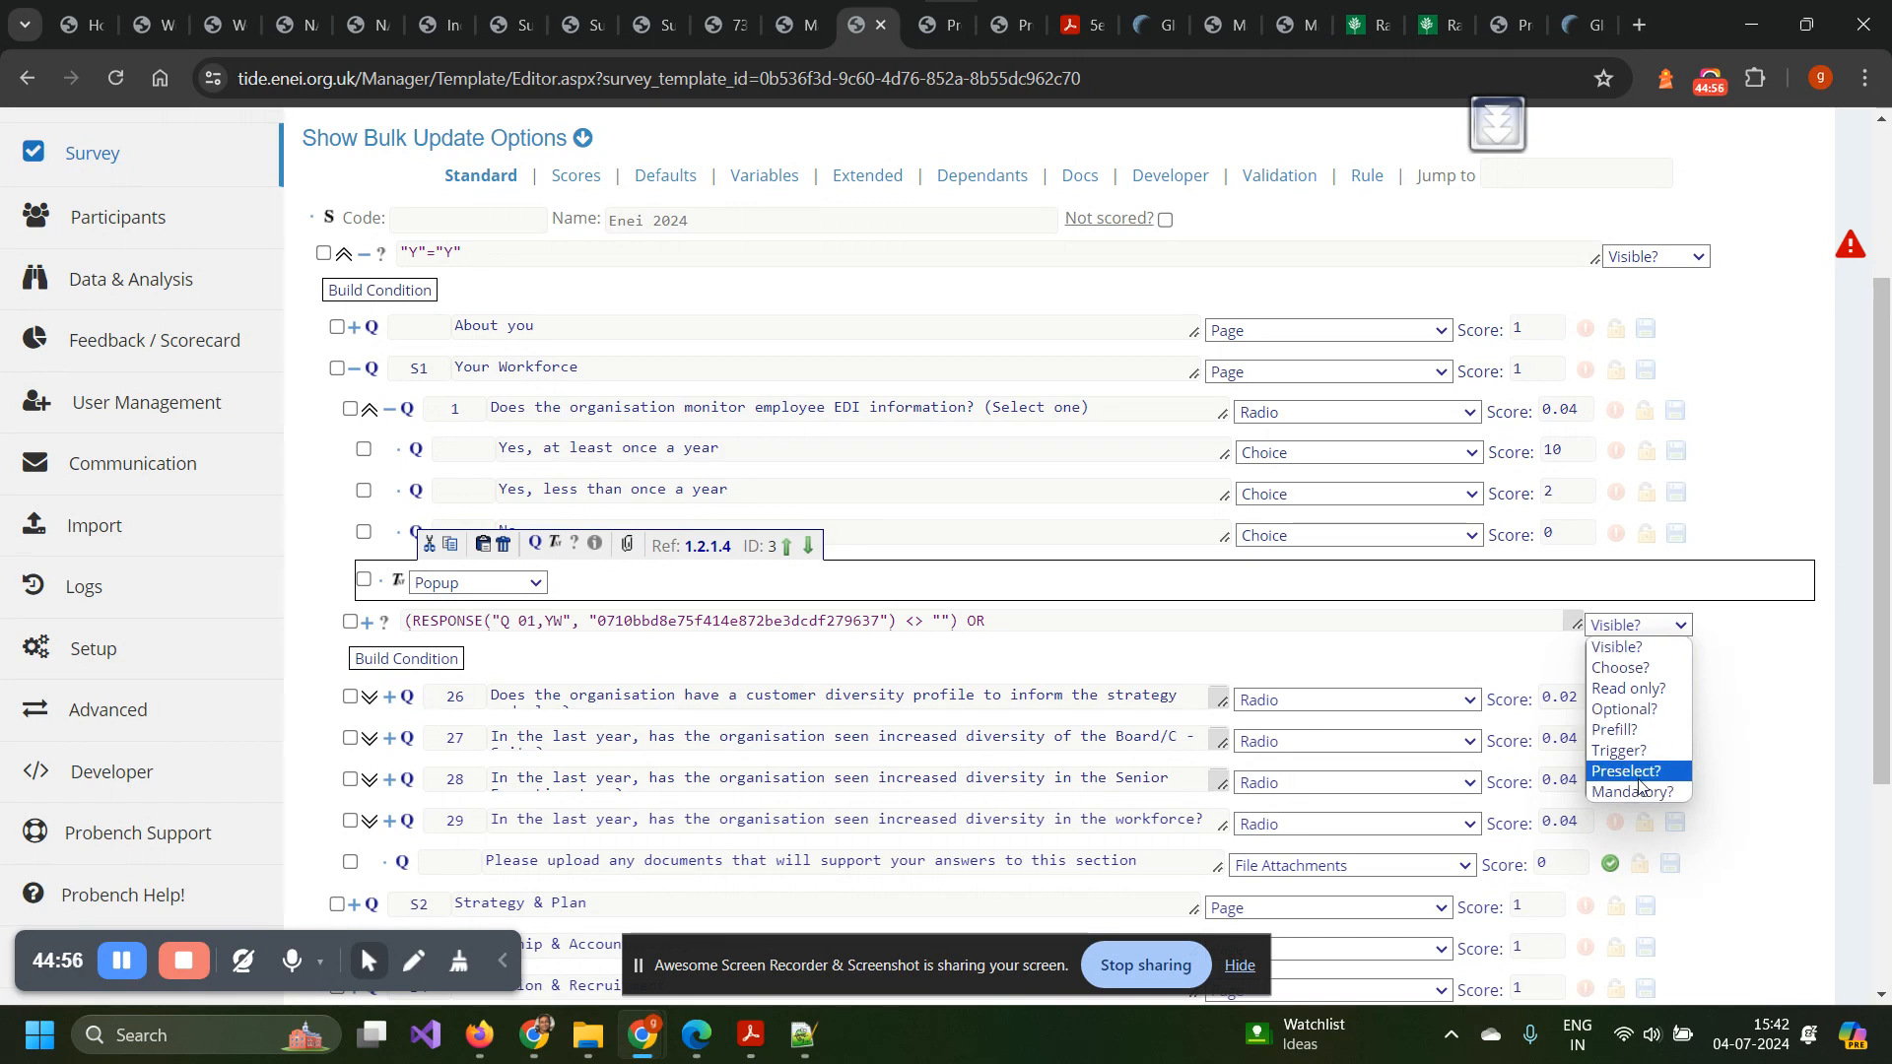
Scroll up to question 1, a Radio question scored 0.04 with choices scored 10, 2, 0.
{"action": "scroll", "coordinate": [885, 477], "scroll_direction": "up", "scroll_amount": 2}
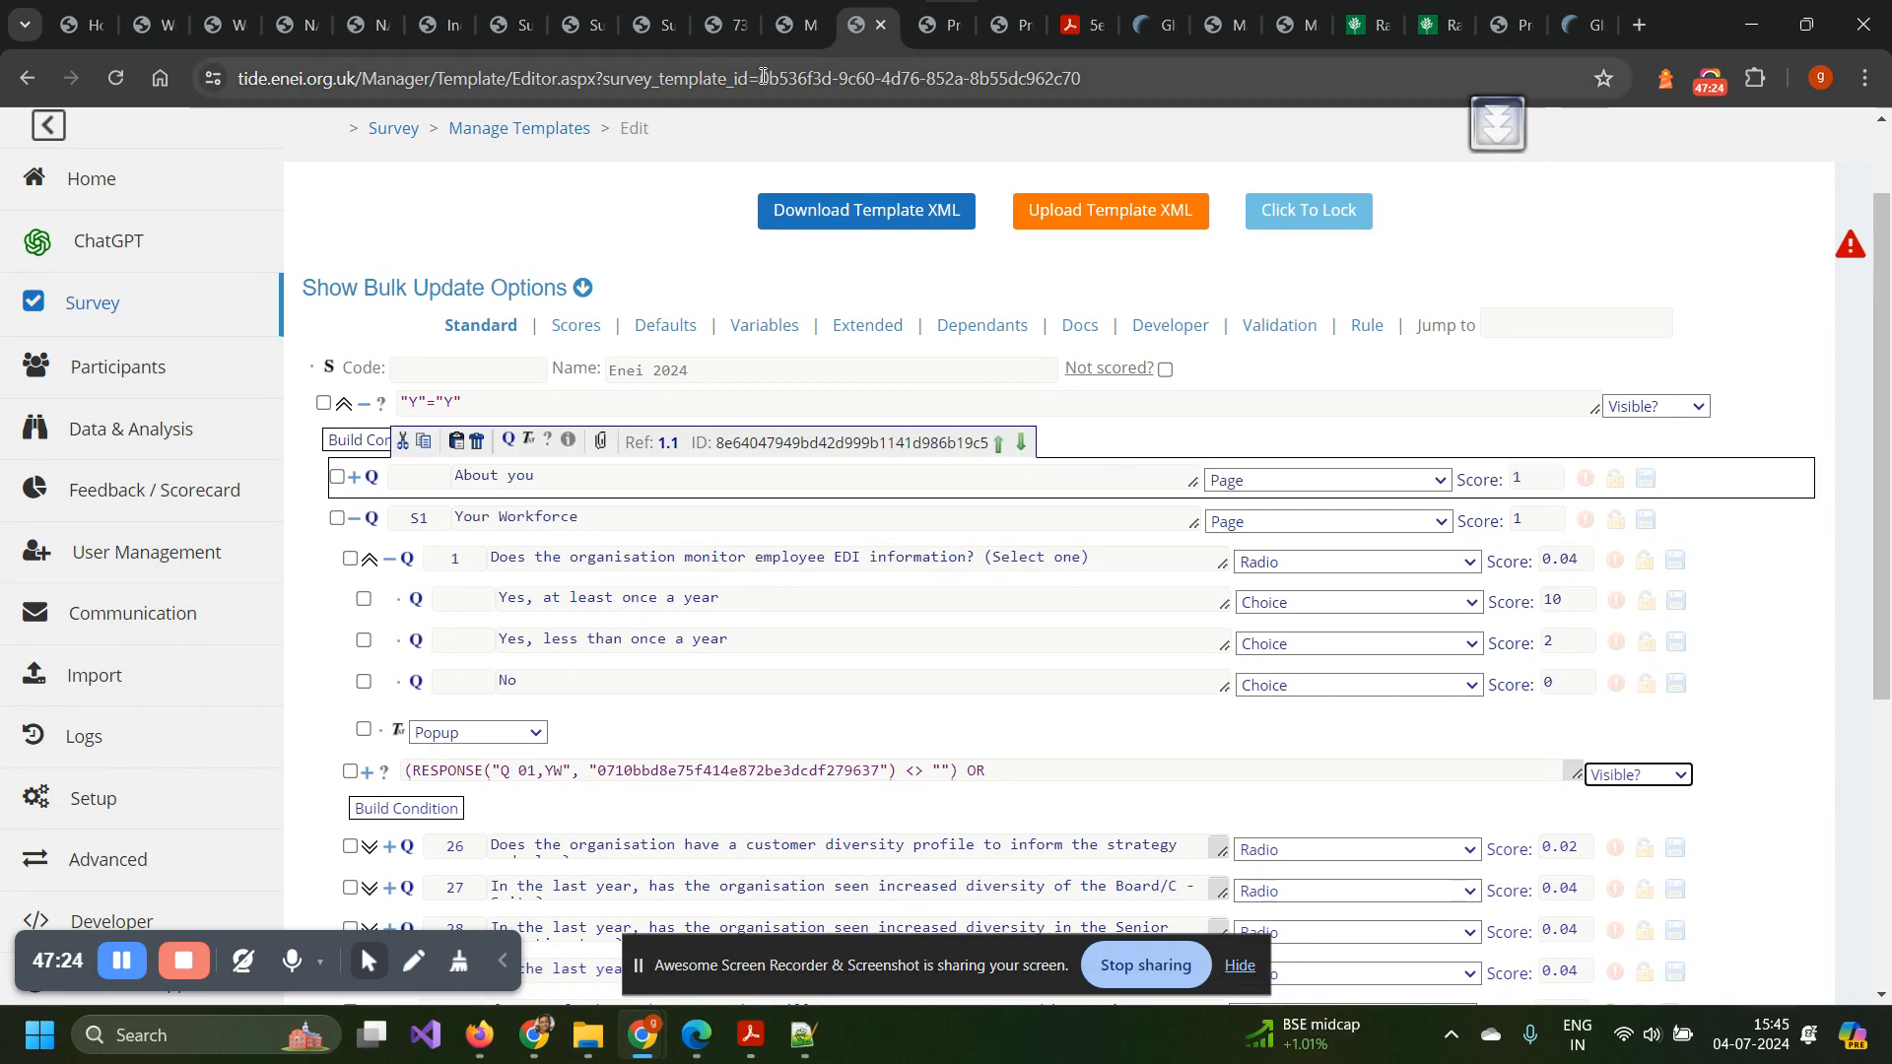
Switch to the Enei 2024 Scoring dataset's Fields Details and scroll through its formulas.
{"action": "left_click", "coordinate": [925, 21]}
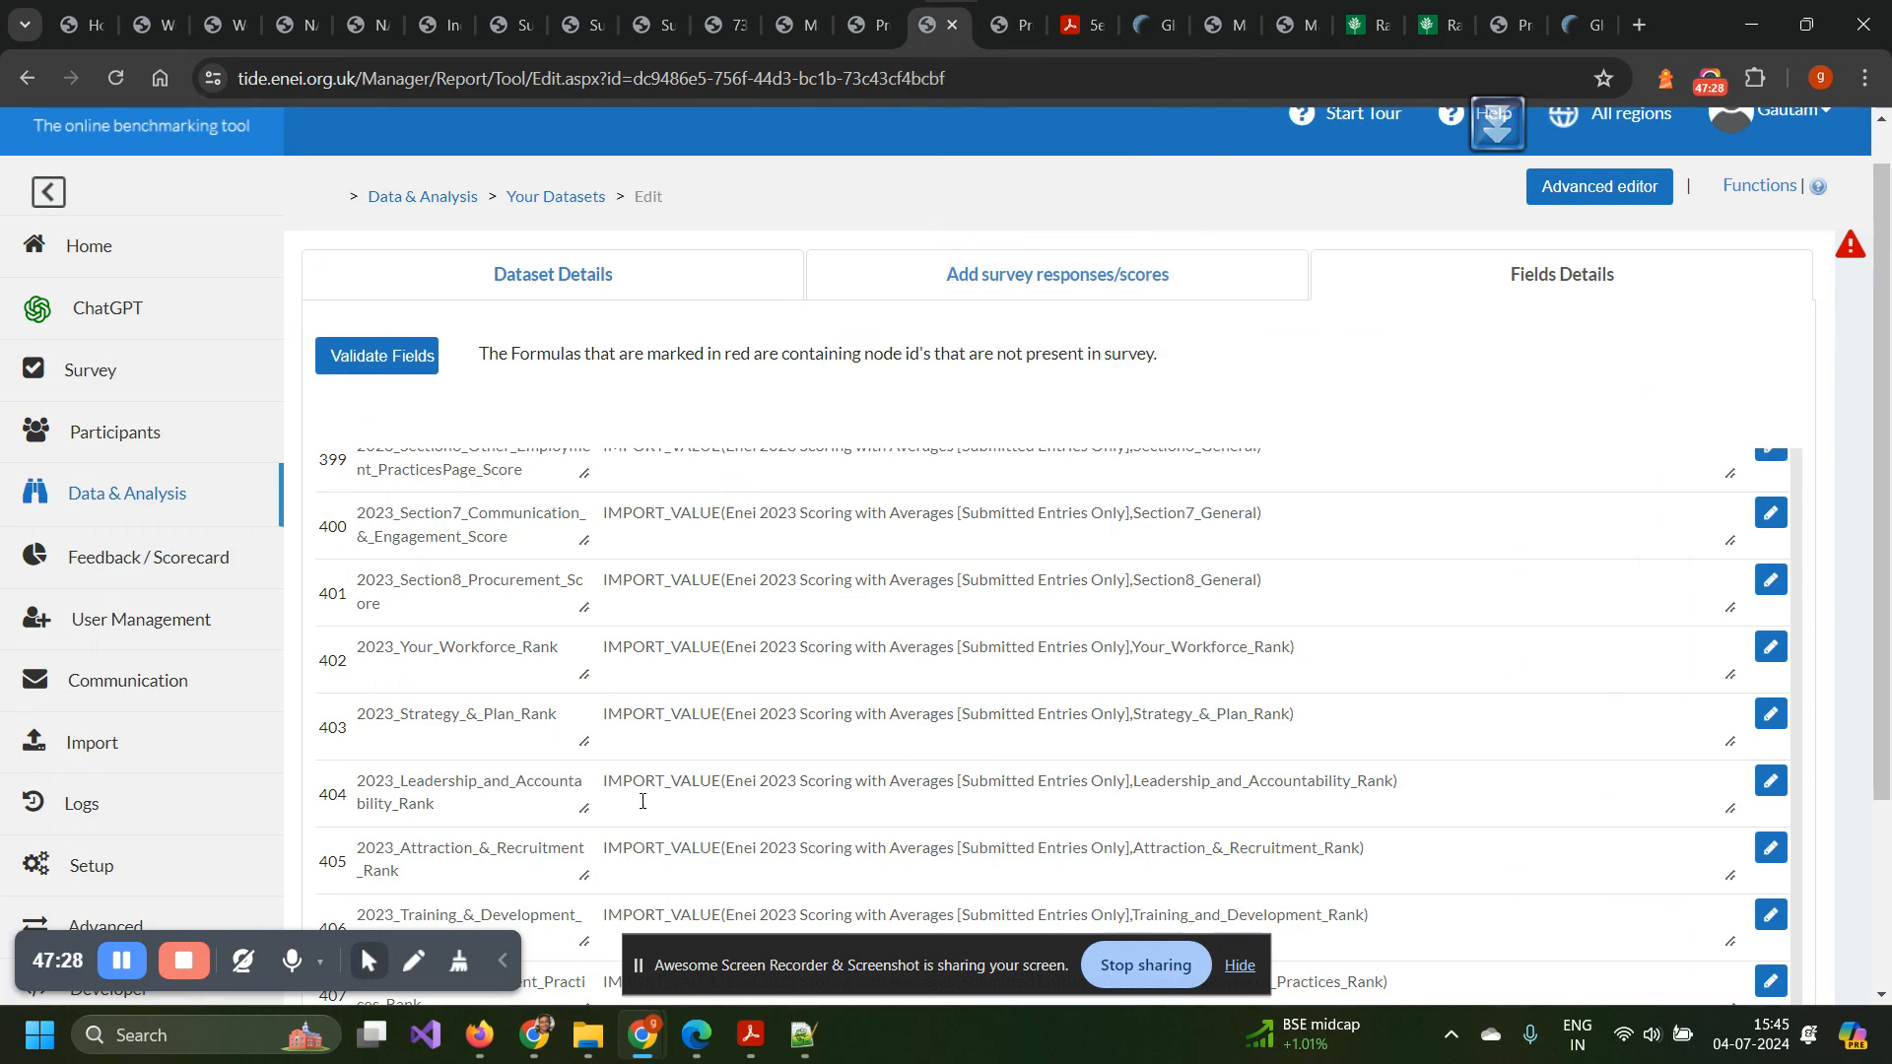
{"action": "scroll", "coordinate": [722, 718], "scroll_direction": "up", "scroll_amount": 20}
{"action": "scroll", "coordinate": [722, 719], "scroll_direction": "up", "scroll_amount": 20}
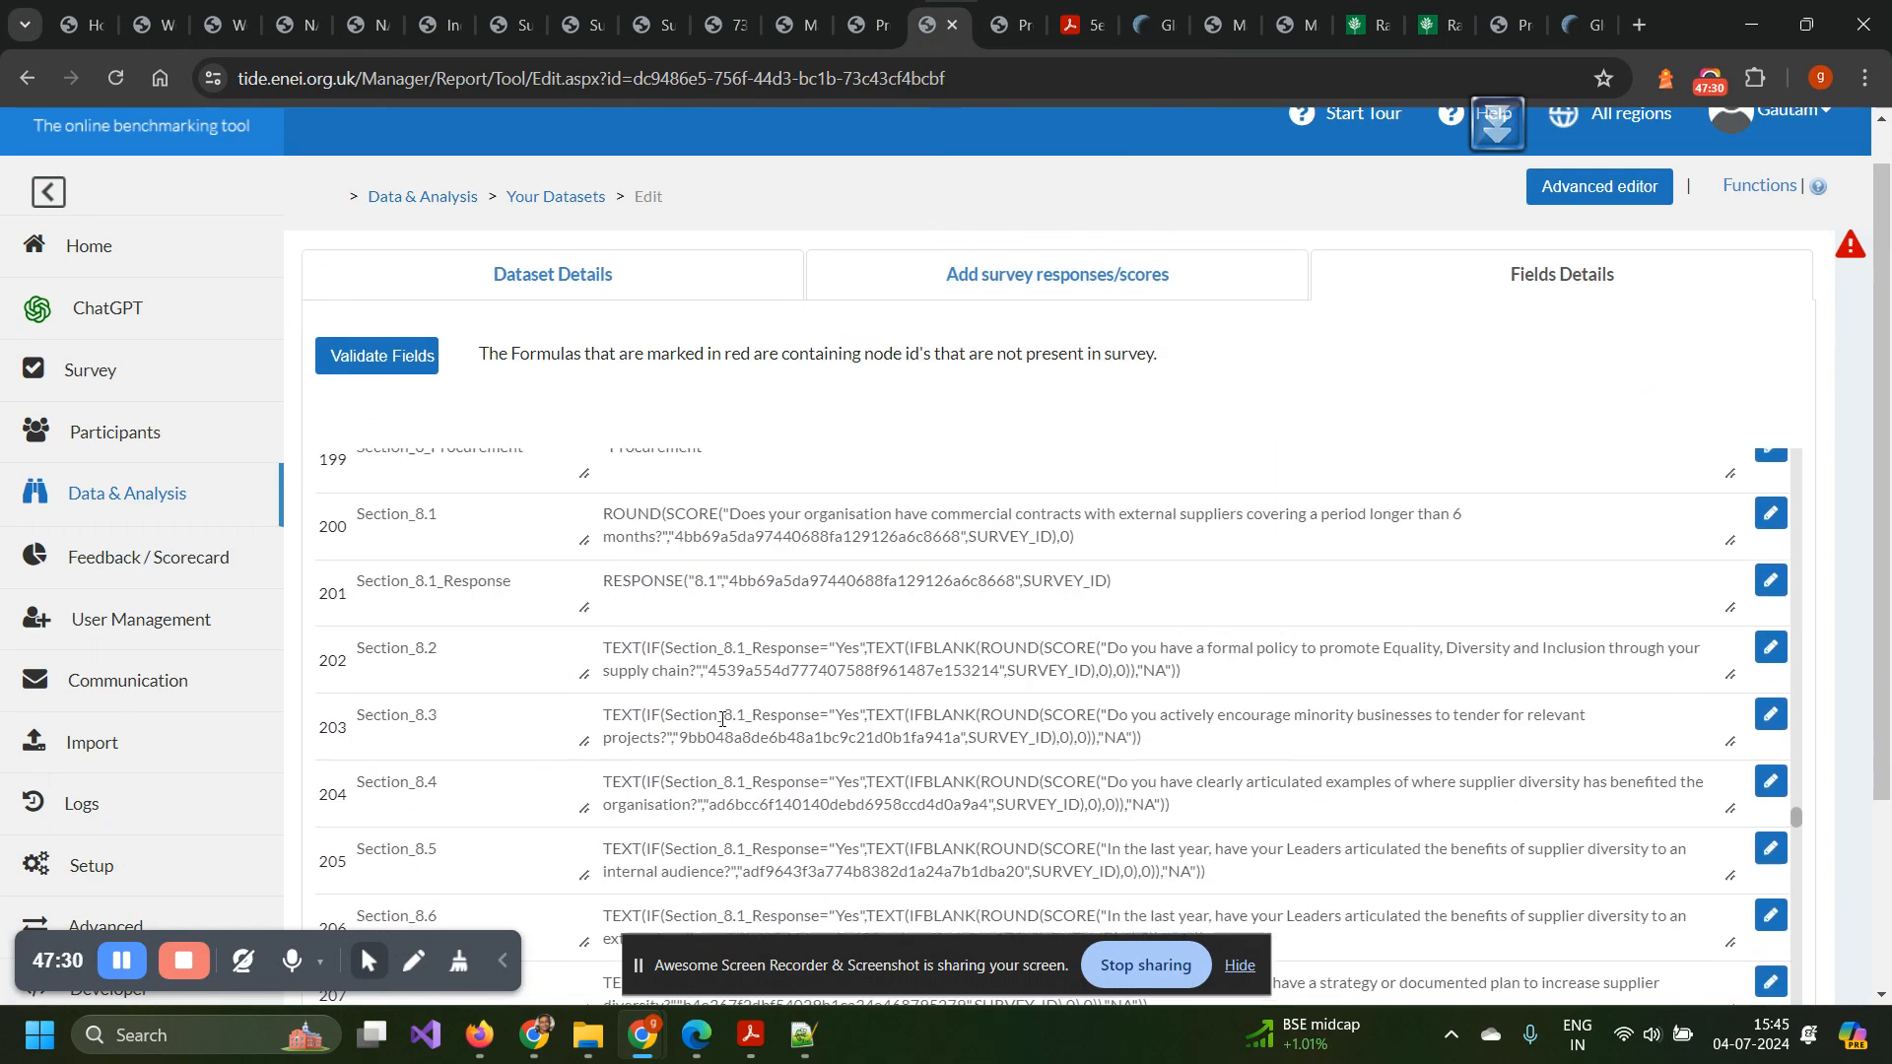
{"action": "scroll", "coordinate": [723, 718], "scroll_direction": "down", "scroll_amount": 7}
{"action": "scroll", "coordinate": [722, 719], "scroll_direction": "down", "scroll_amount": 8}
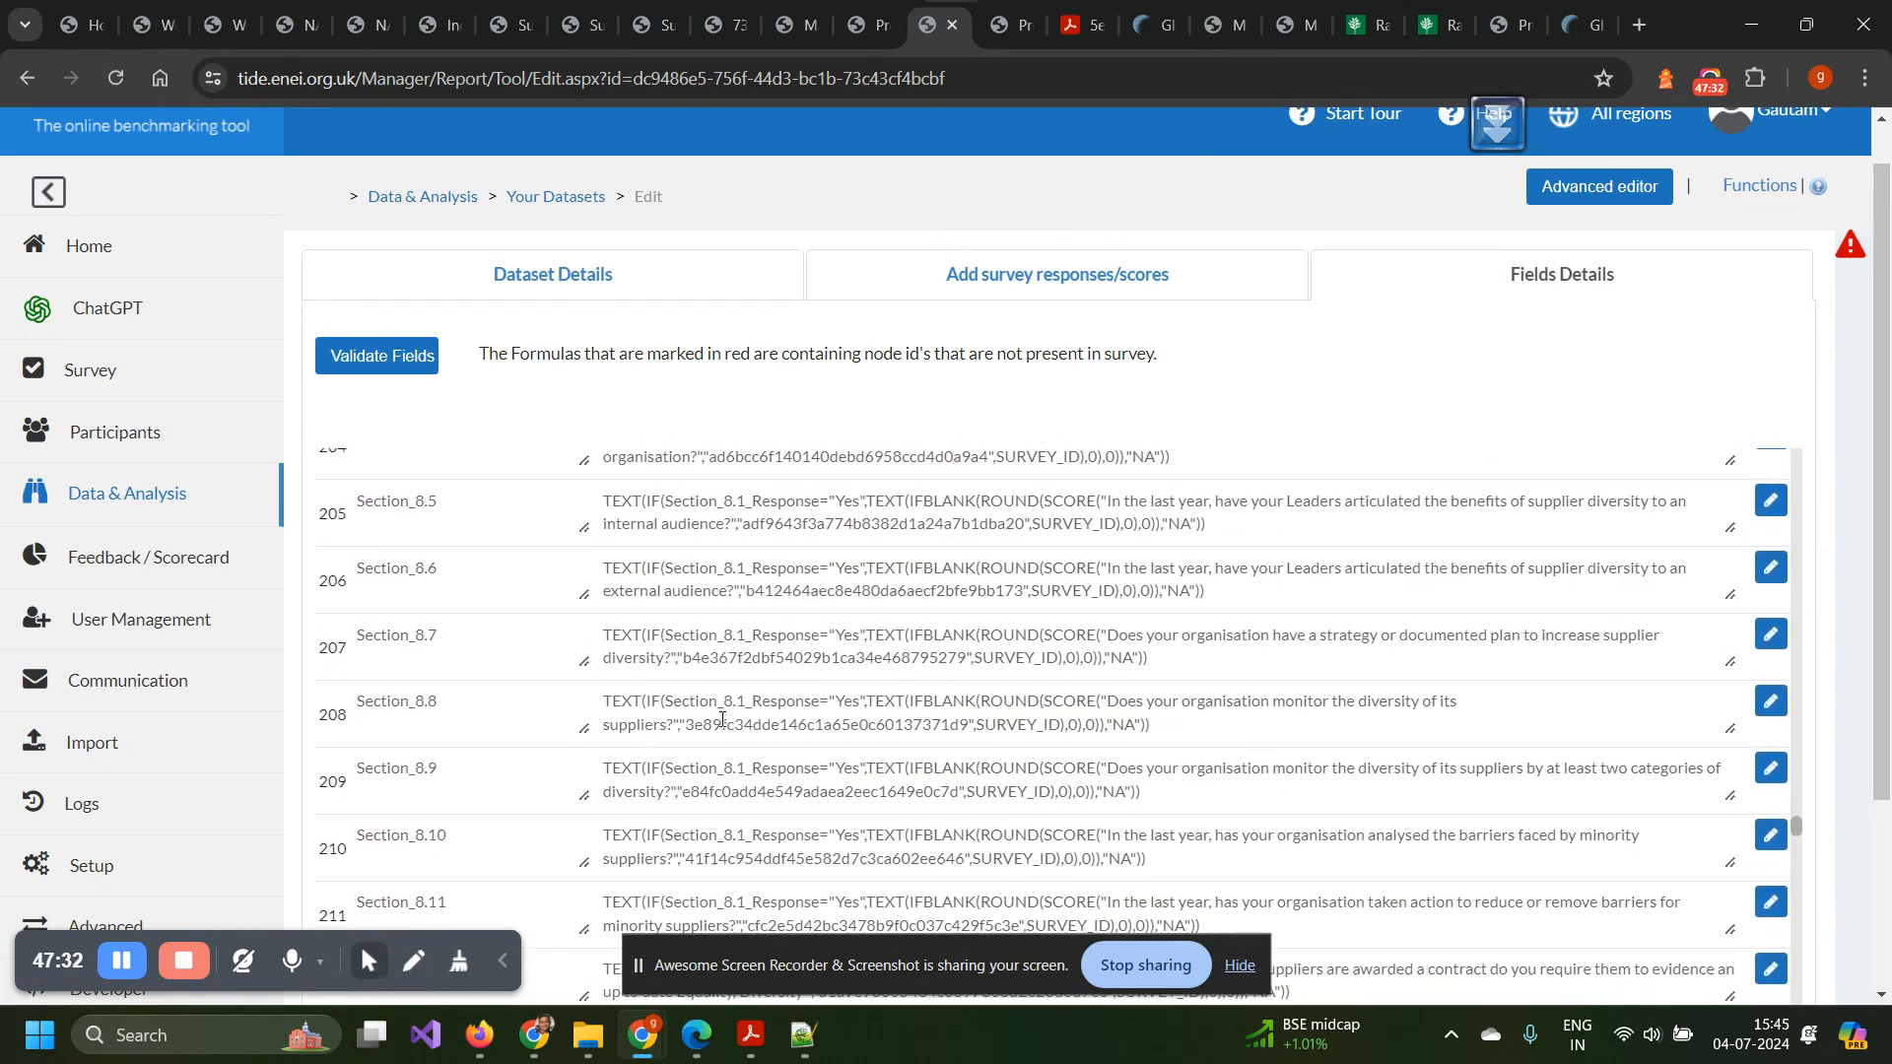
{"action": "scroll", "coordinate": [723, 719], "scroll_direction": "up", "scroll_amount": 20}
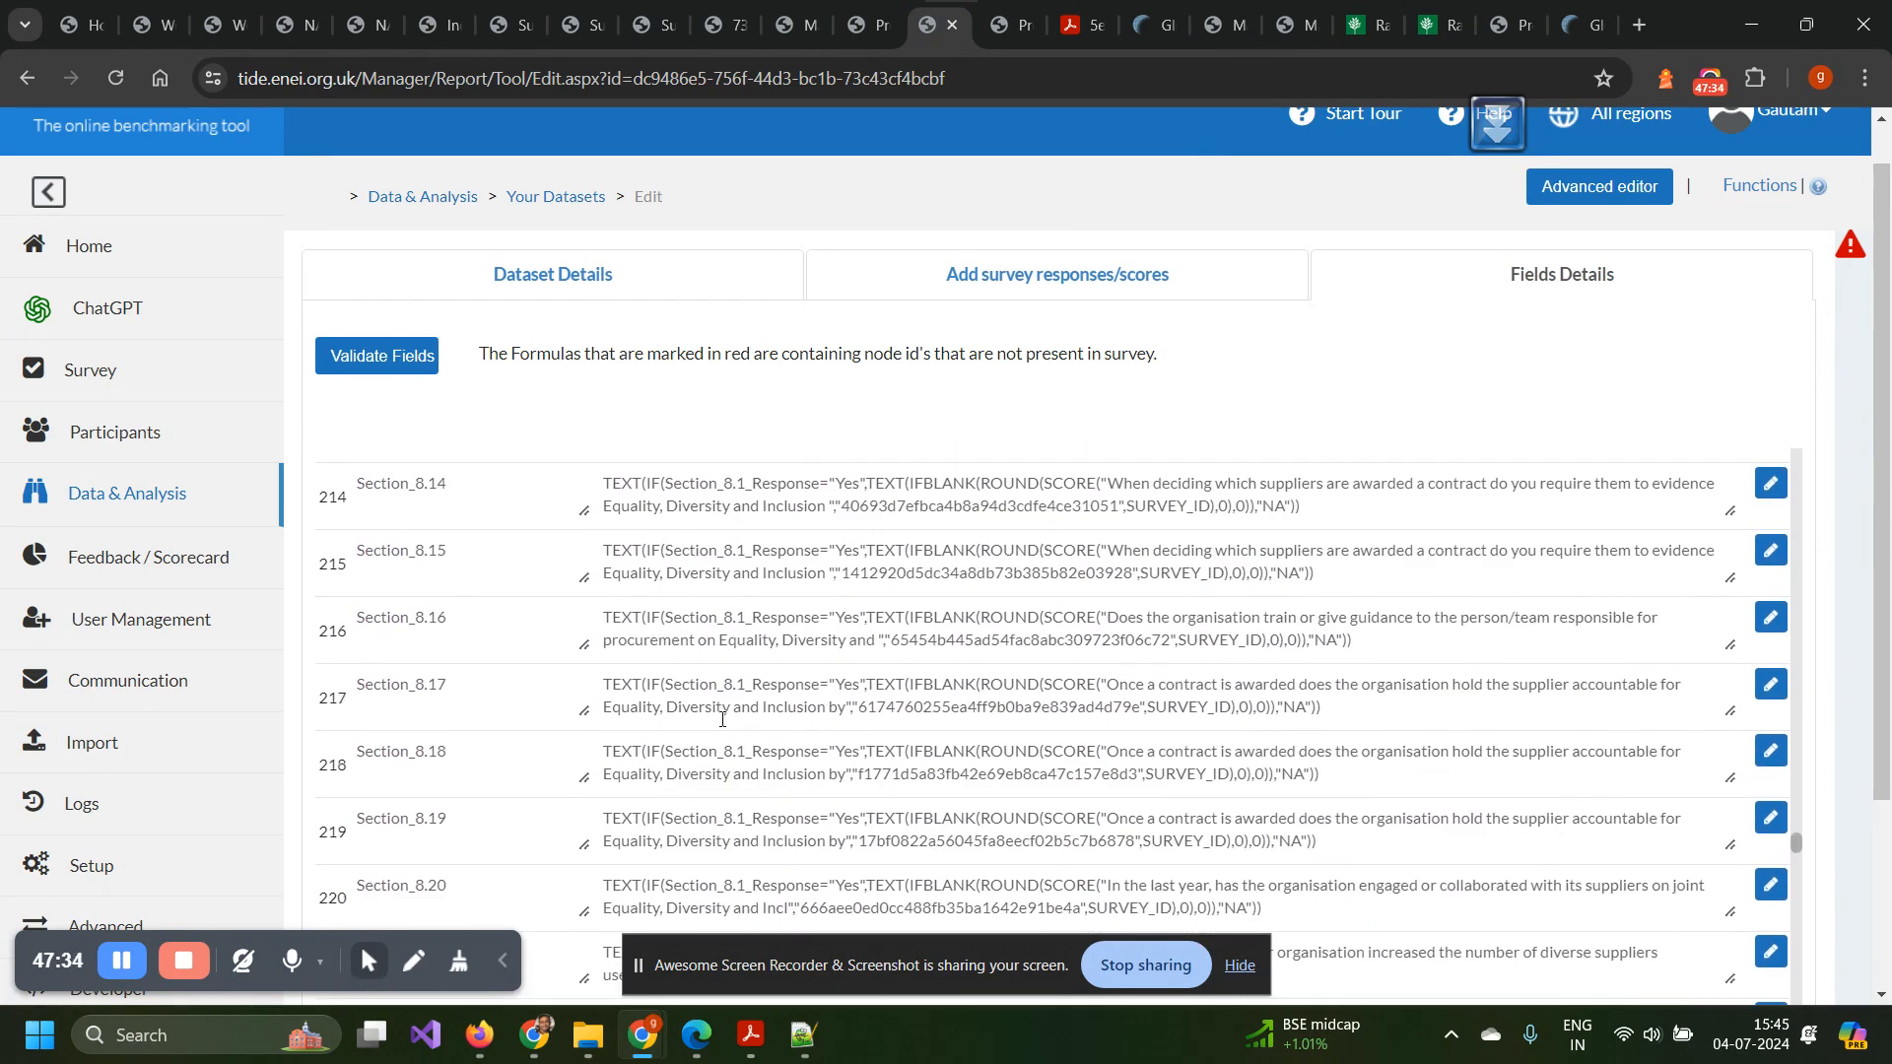
Check Dataset Details, then return to the Section_7.14–7.20 ROUND and SCORE formulas.
{"action": "left_click", "coordinate": [612, 279]}
{"action": "scroll", "coordinate": [623, 688], "scroll_direction": "down", "scroll_amount": 5}
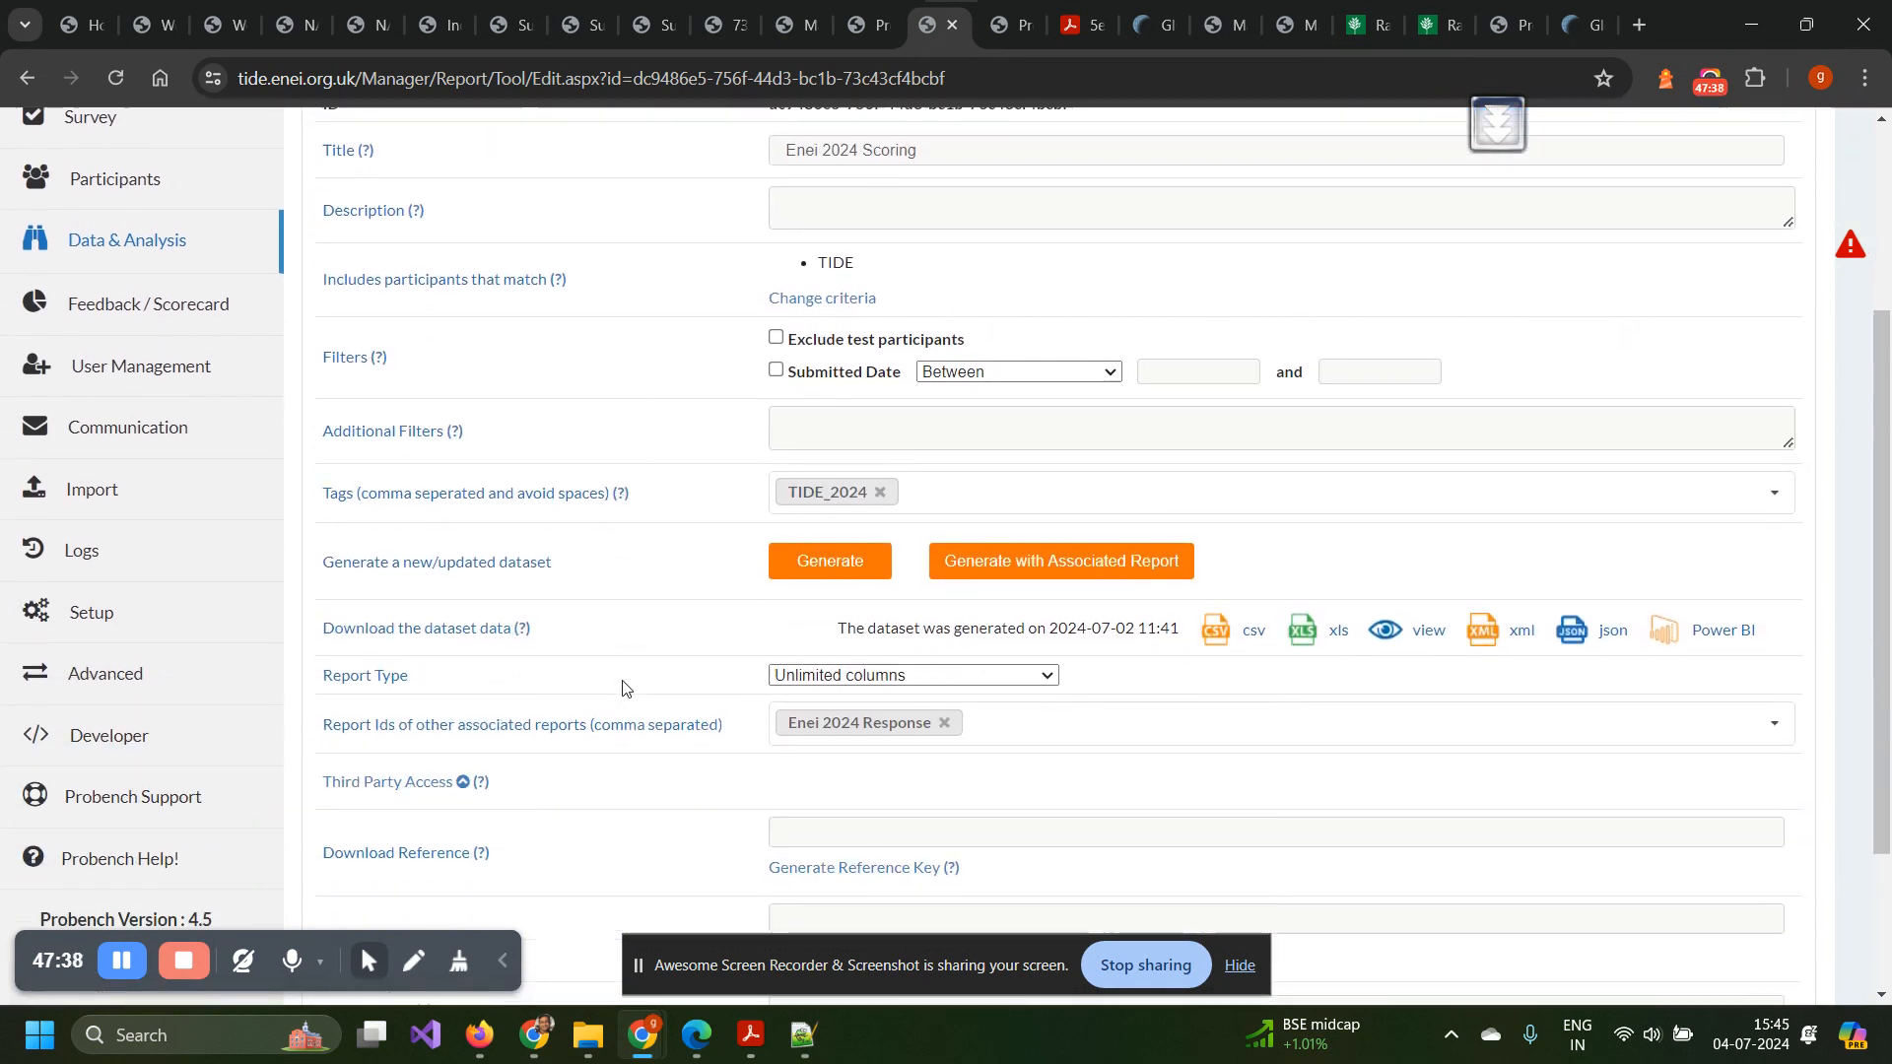
{"action": "scroll", "coordinate": [620, 682], "scroll_direction": "up", "scroll_amount": 5}
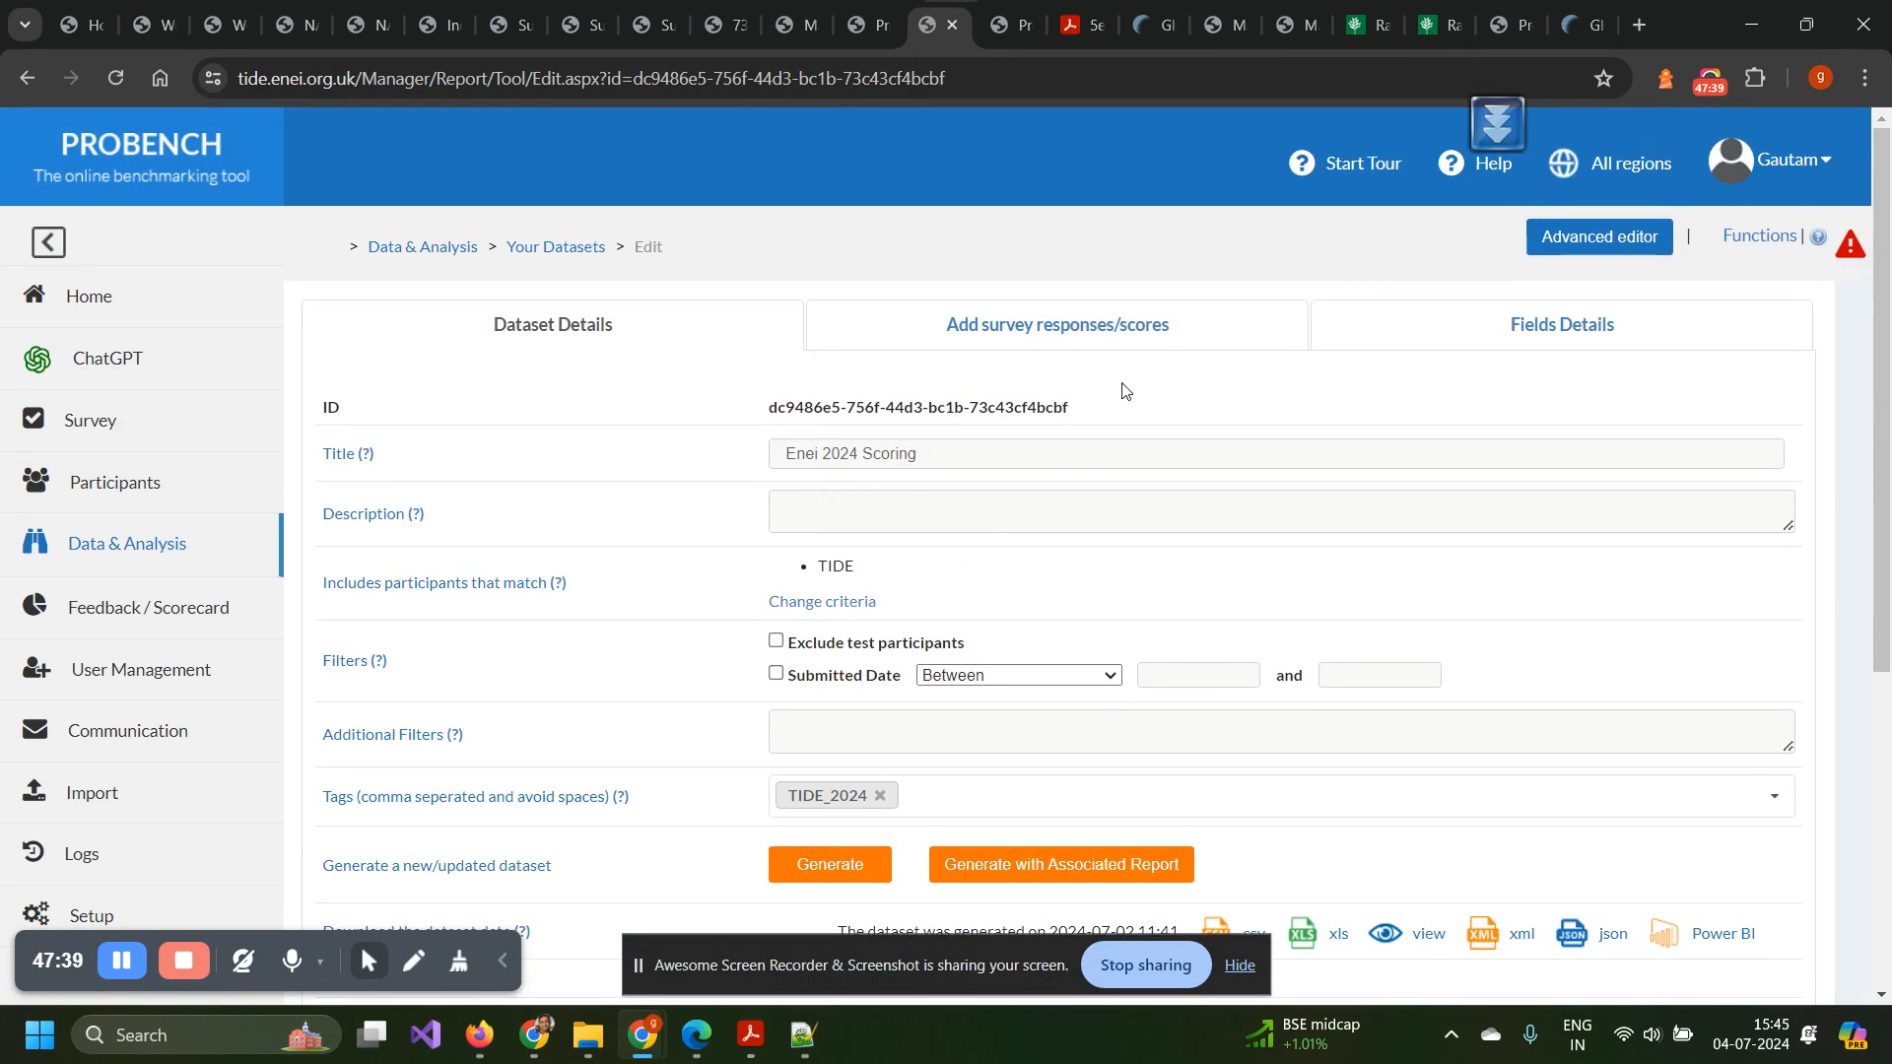
{"action": "left_click", "coordinate": [1465, 324]}
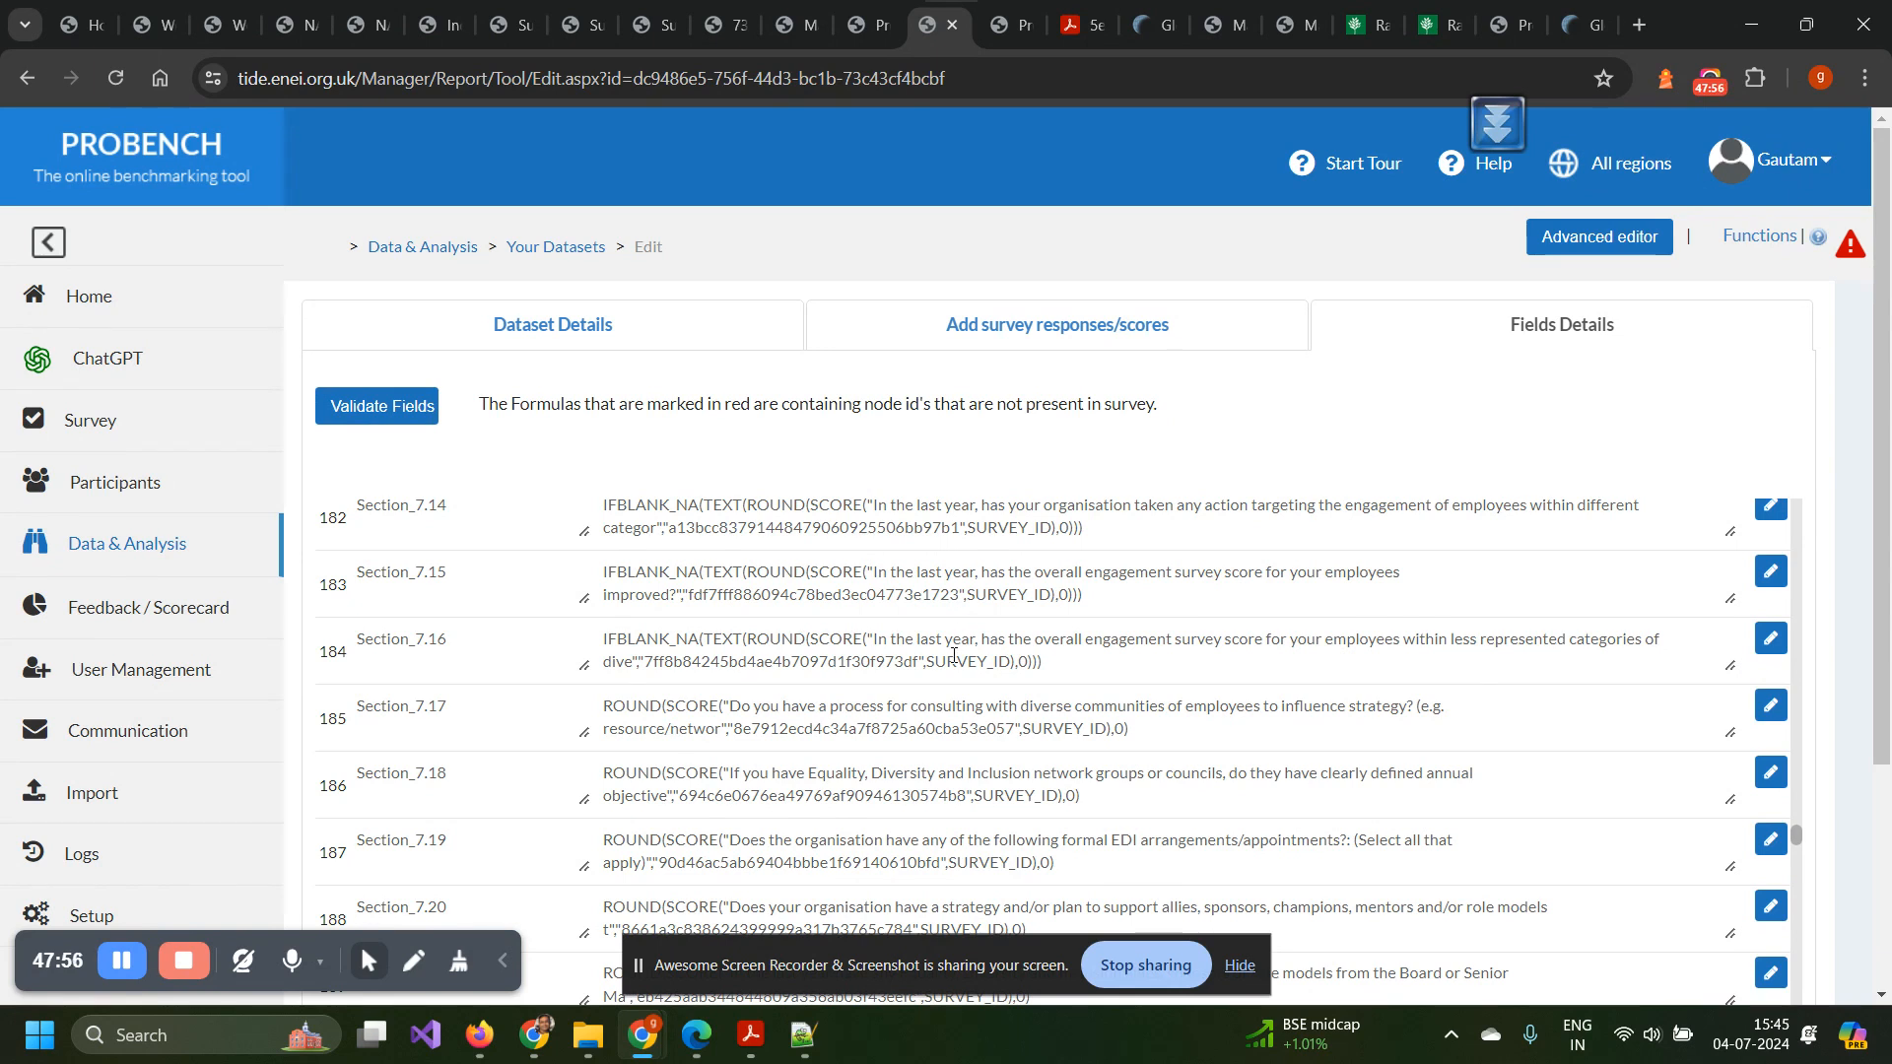
{"action": "left_click", "coordinate": [919, 504]}
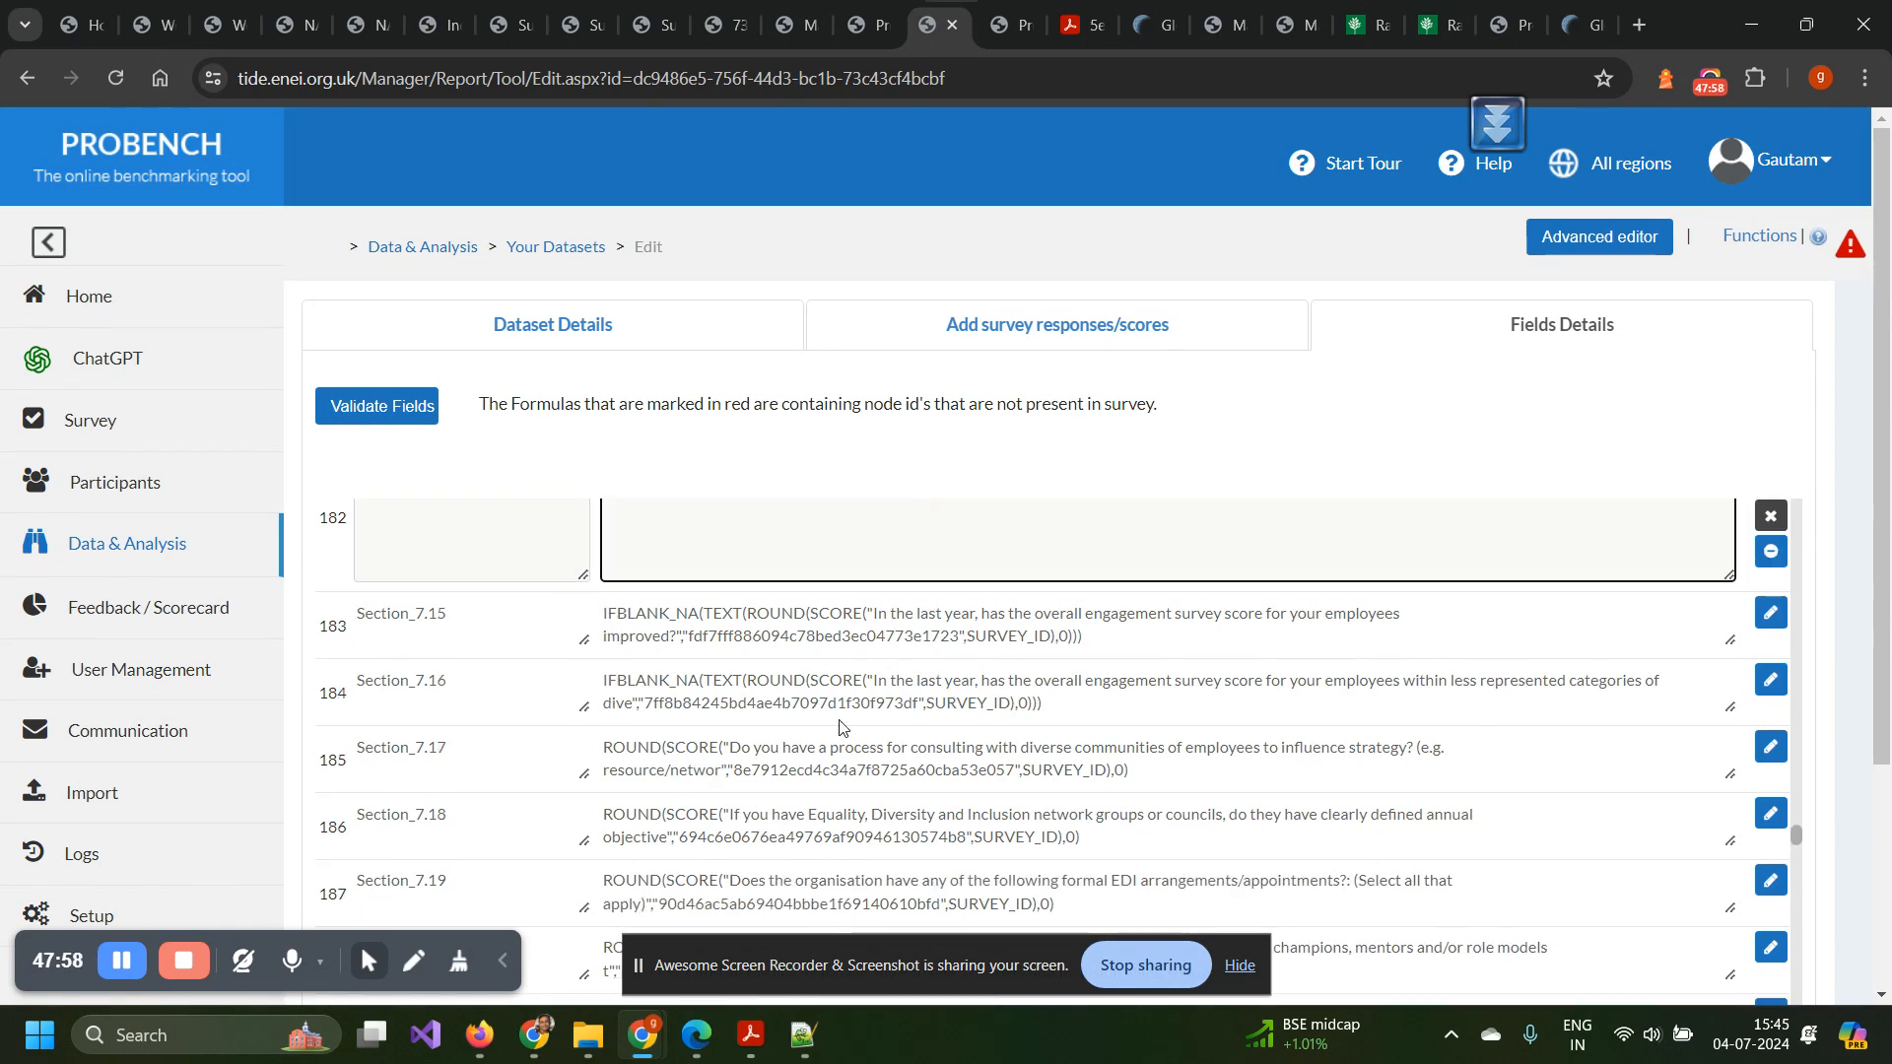
{"action": "scroll", "coordinate": [872, 766], "scroll_direction": "up", "scroll_amount": 2}
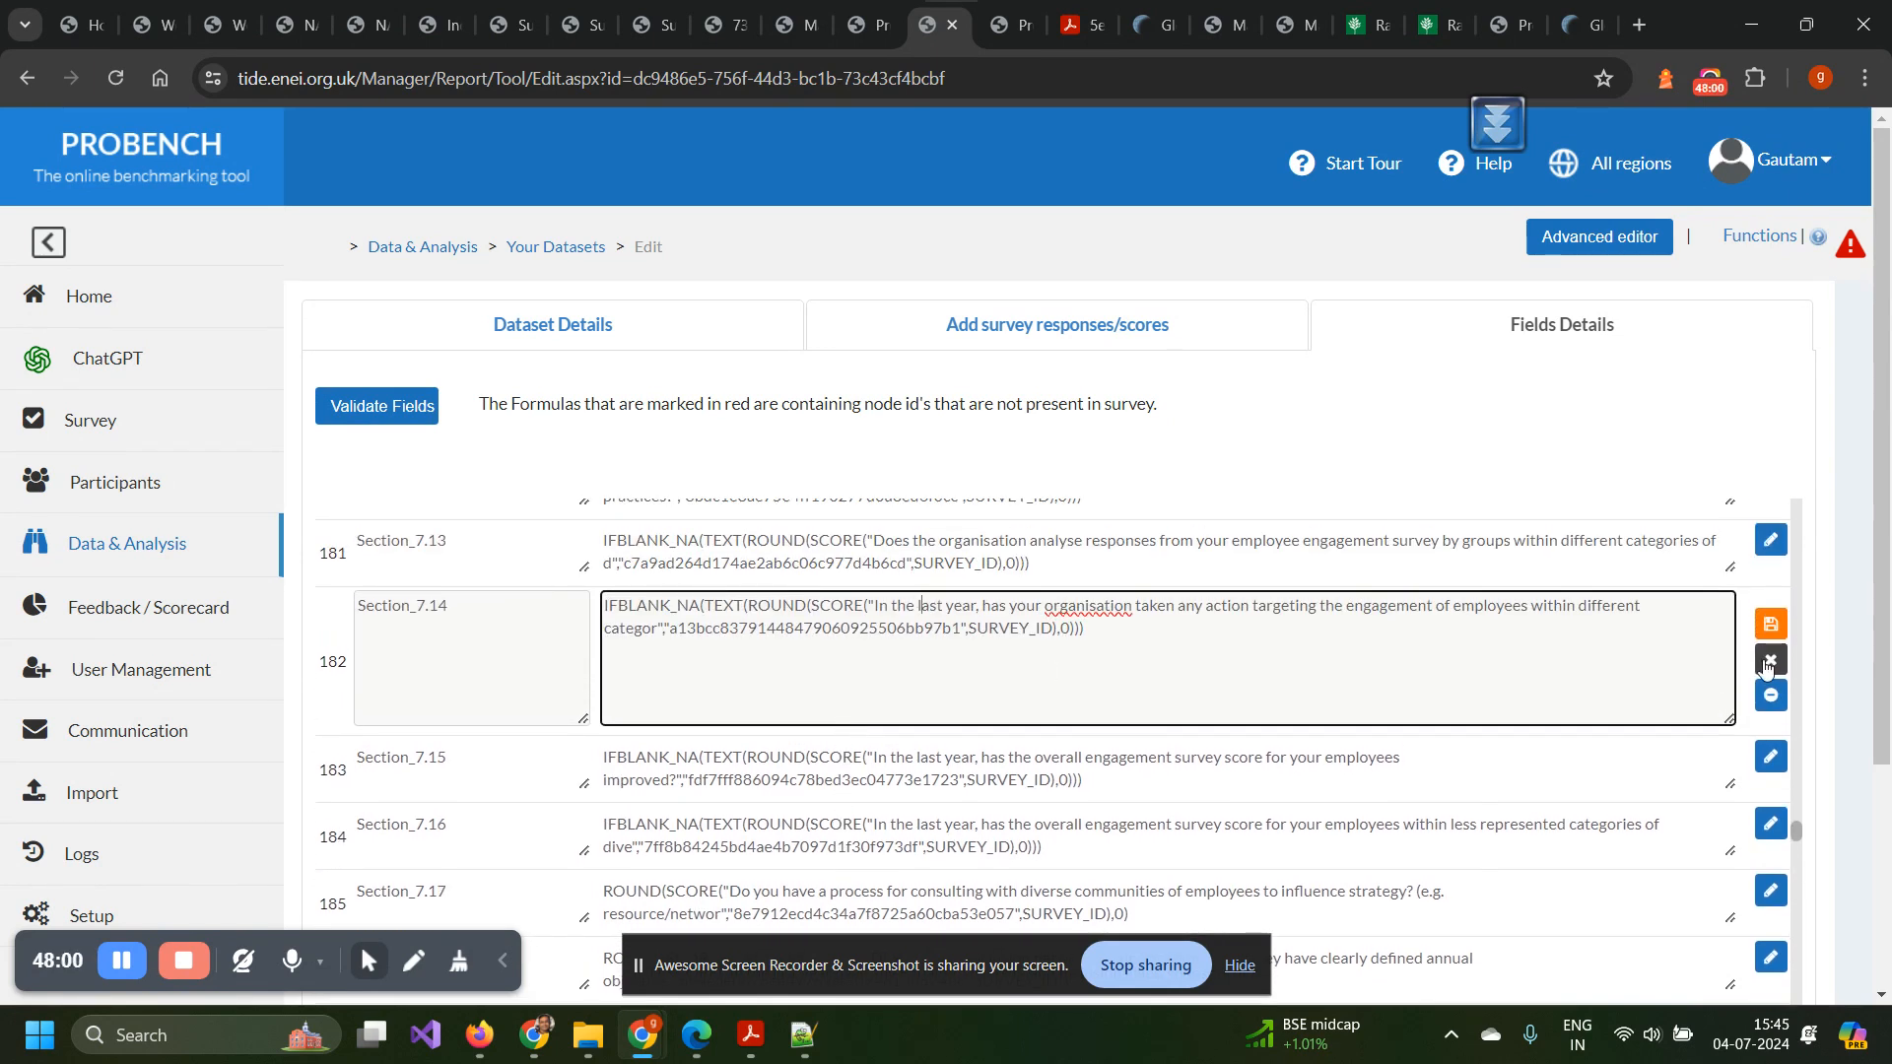
{"action": "left_click", "coordinate": [1770, 662]}
{"action": "scroll", "coordinate": [900, 738], "scroll_direction": "down", "scroll_amount": 10}
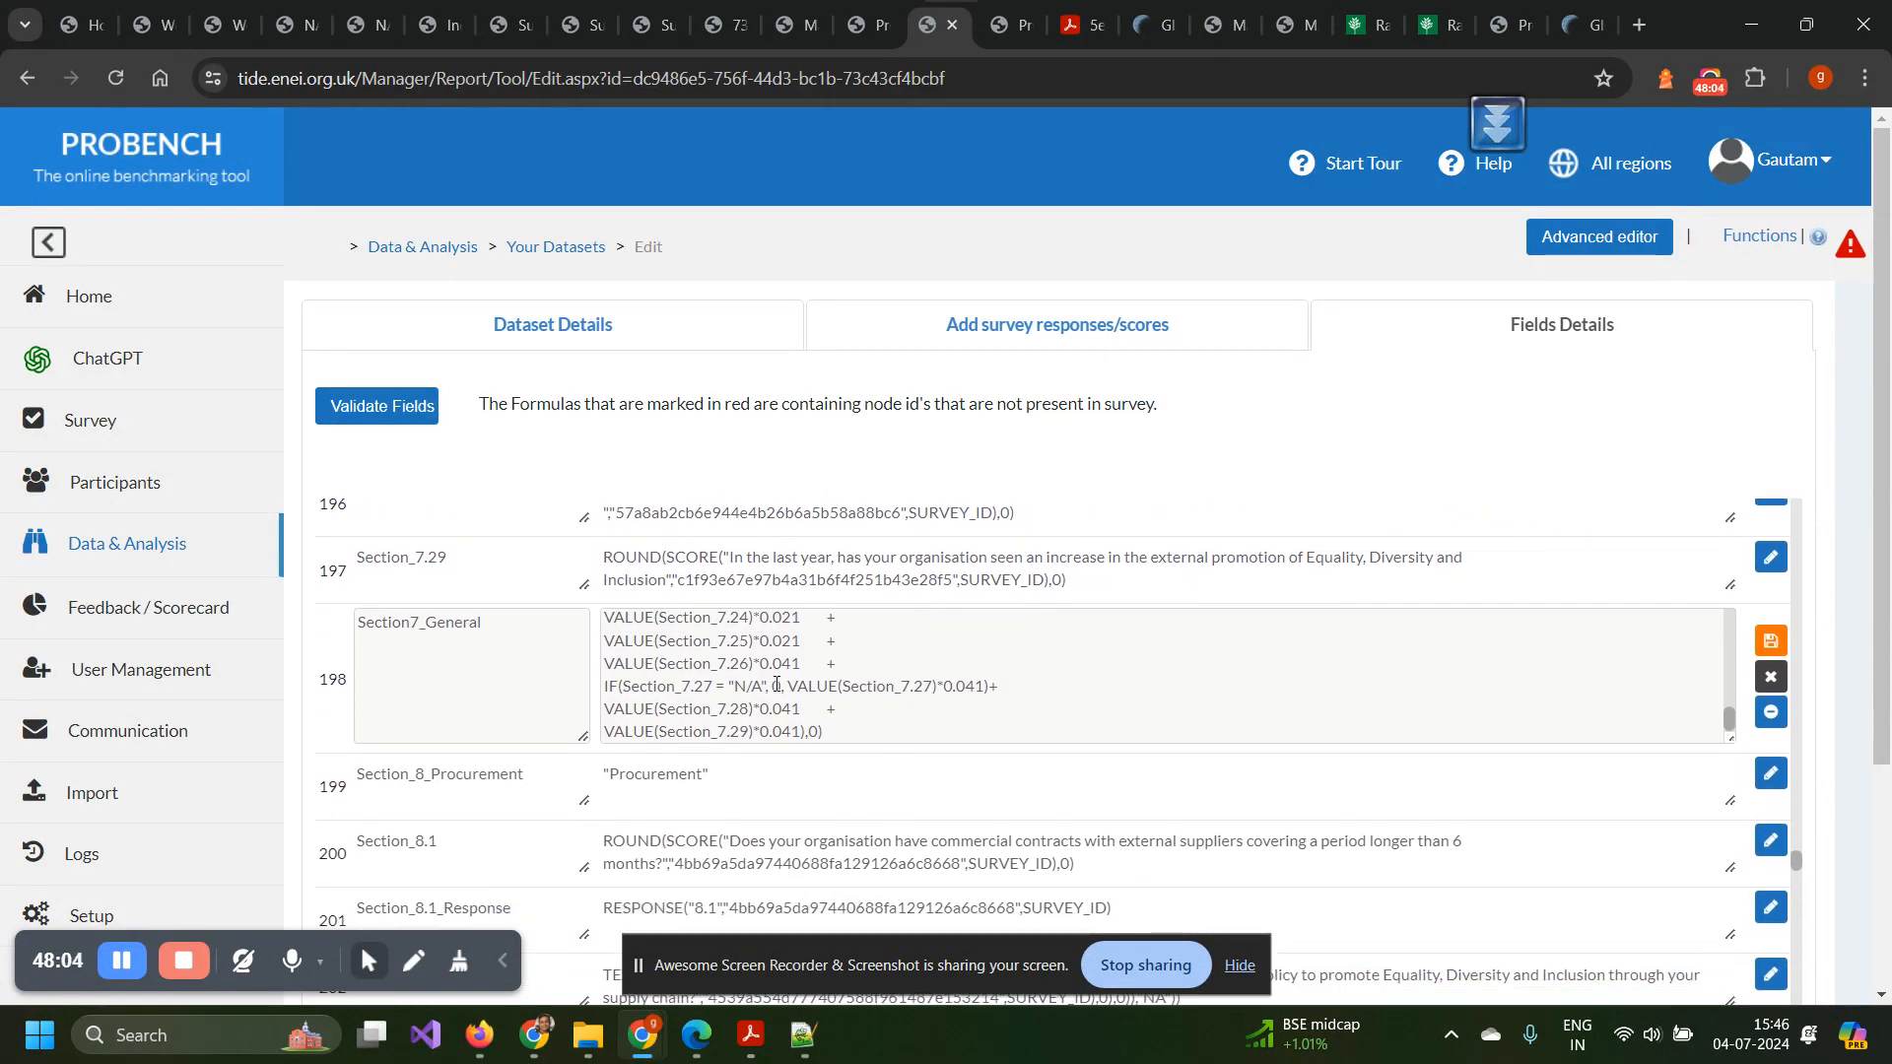
{"action": "left_click", "coordinate": [805, 680]}
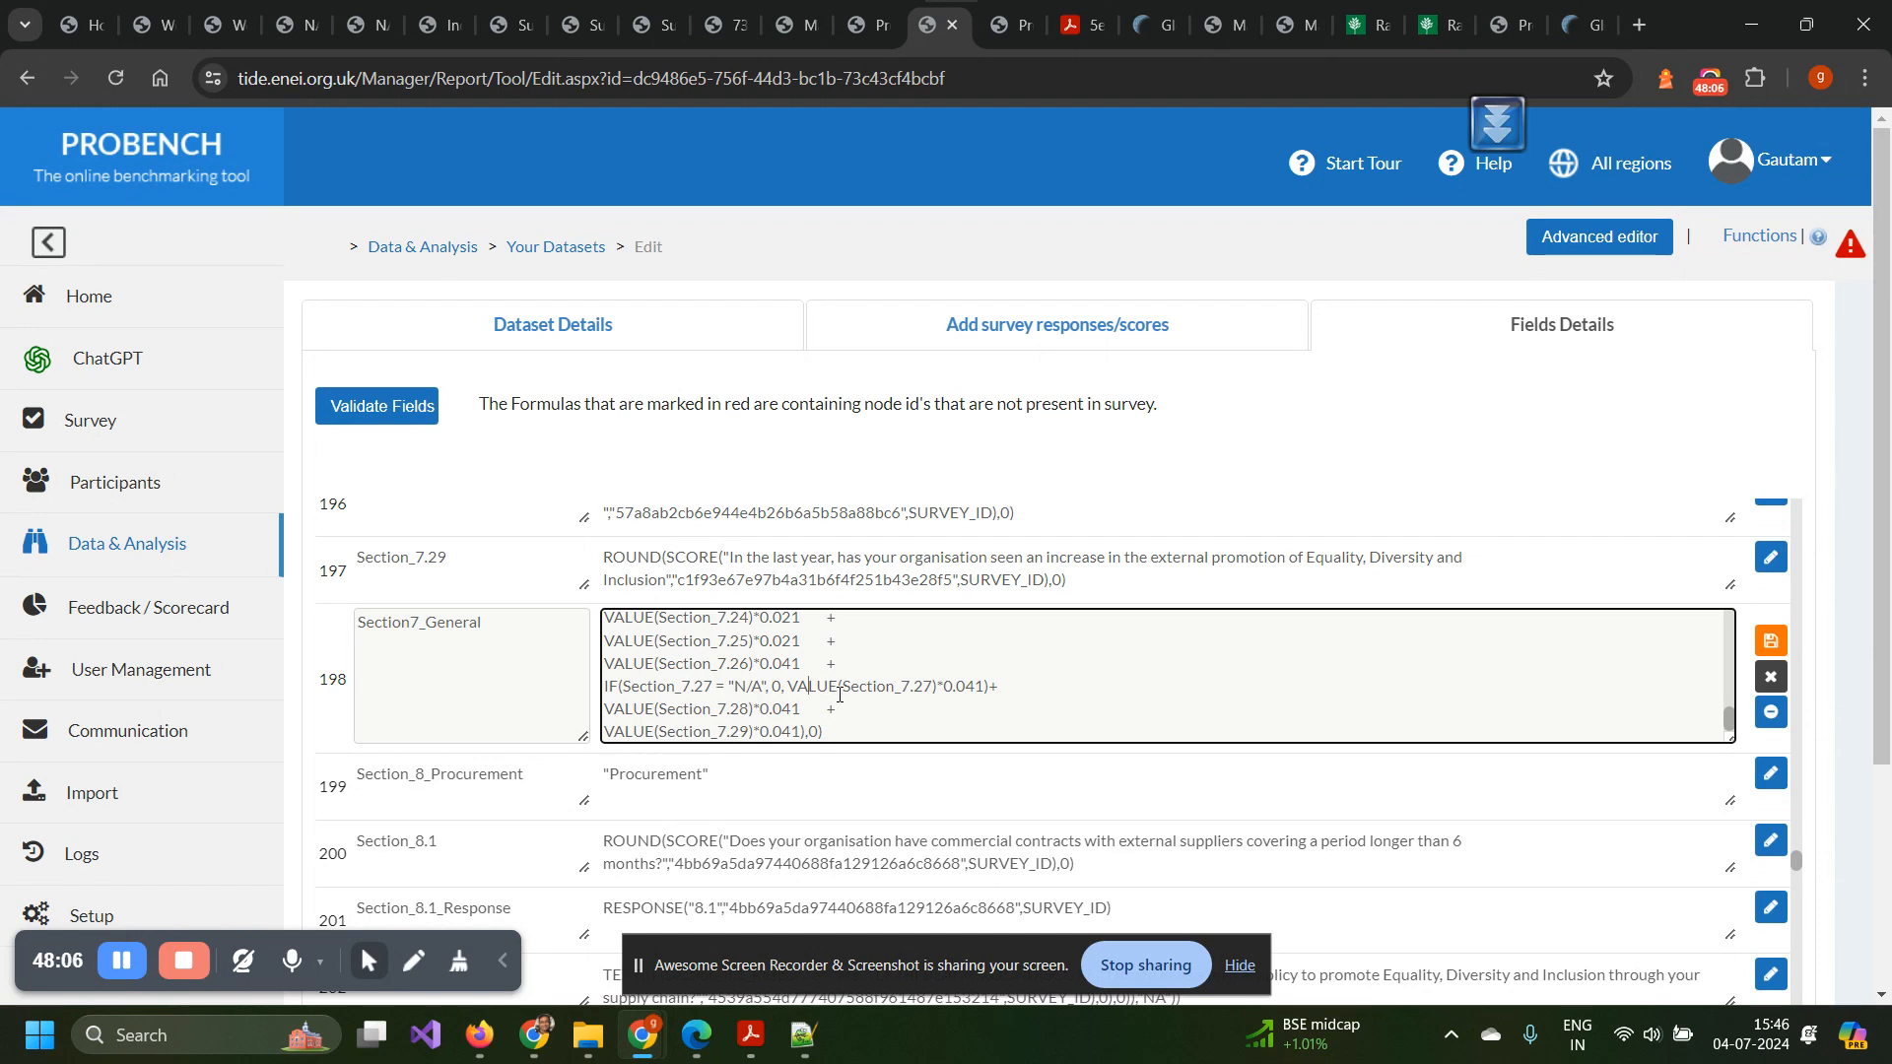
{"action": "scroll", "coordinate": [839, 693], "scroll_direction": "up", "scroll_amount": 5}
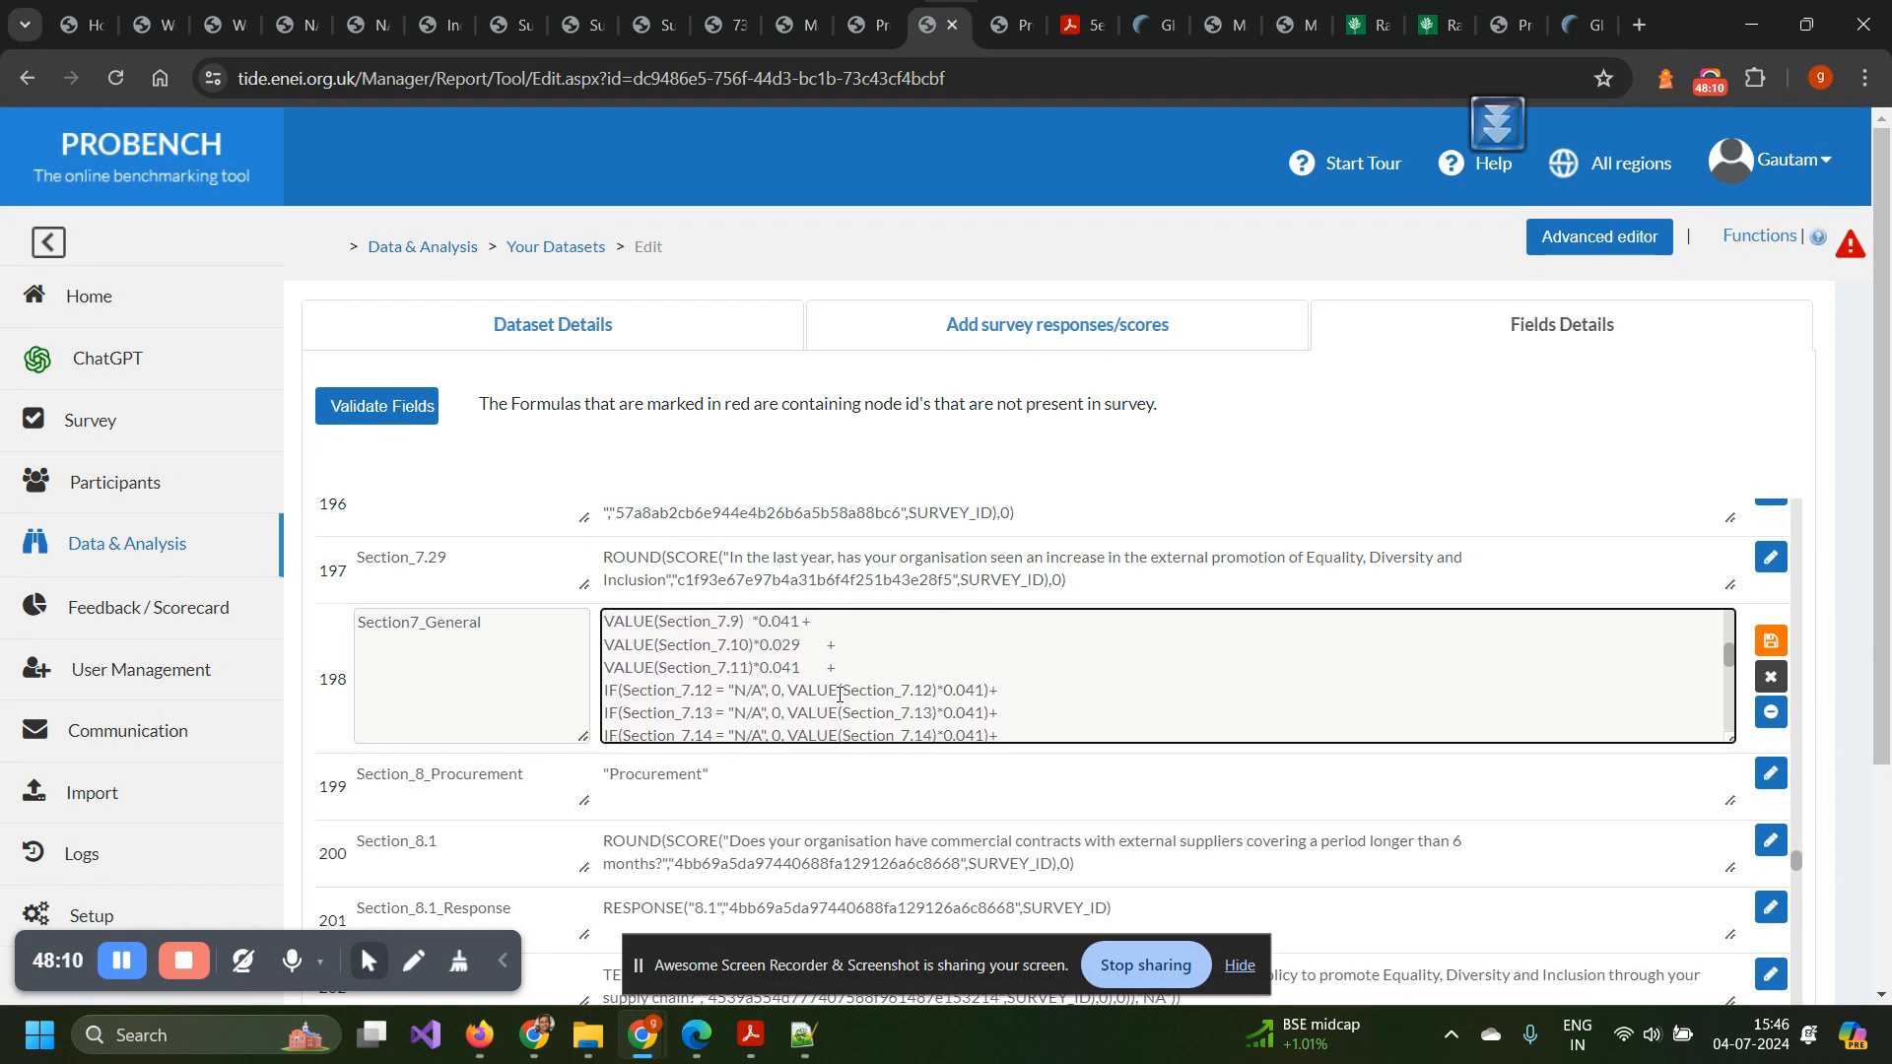
{"action": "scroll", "coordinate": [839, 693], "scroll_direction": "up", "scroll_amount": 5}
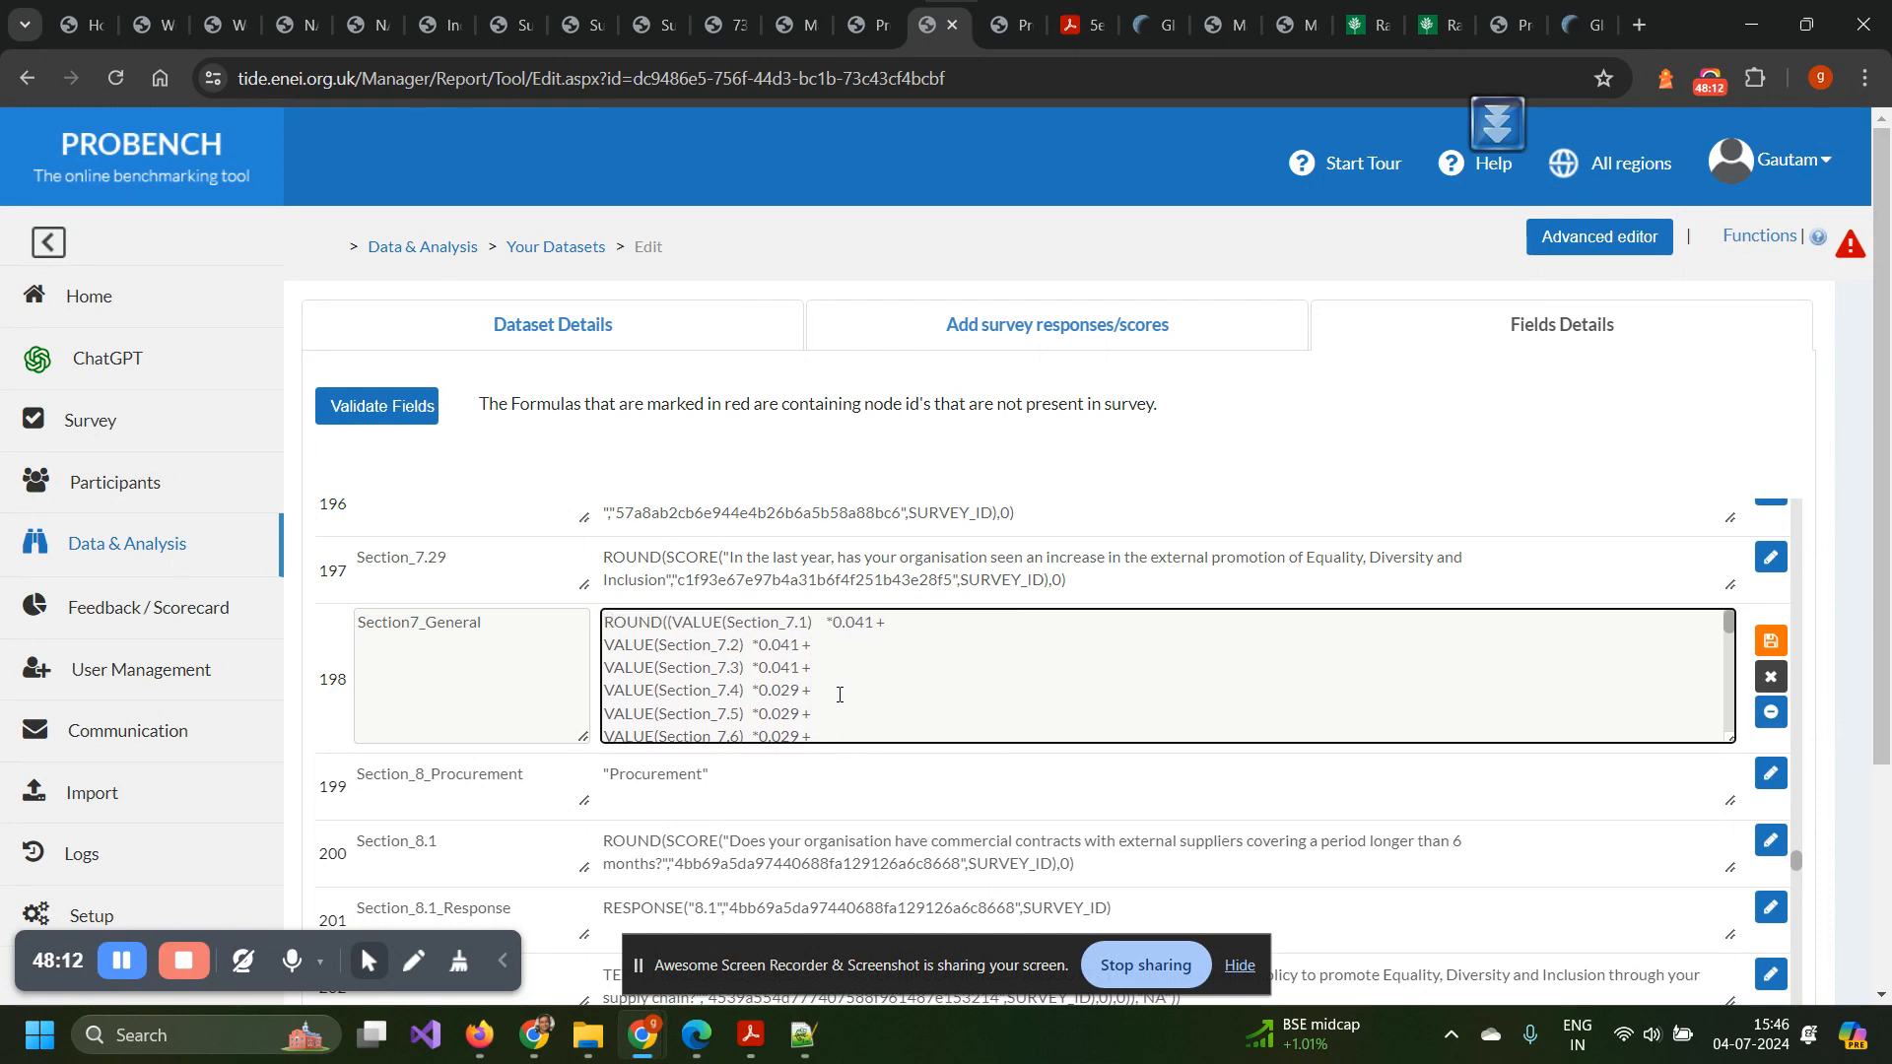
{"action": "scroll", "coordinate": [839, 694], "scroll_direction": "down", "scroll_amount": 5}
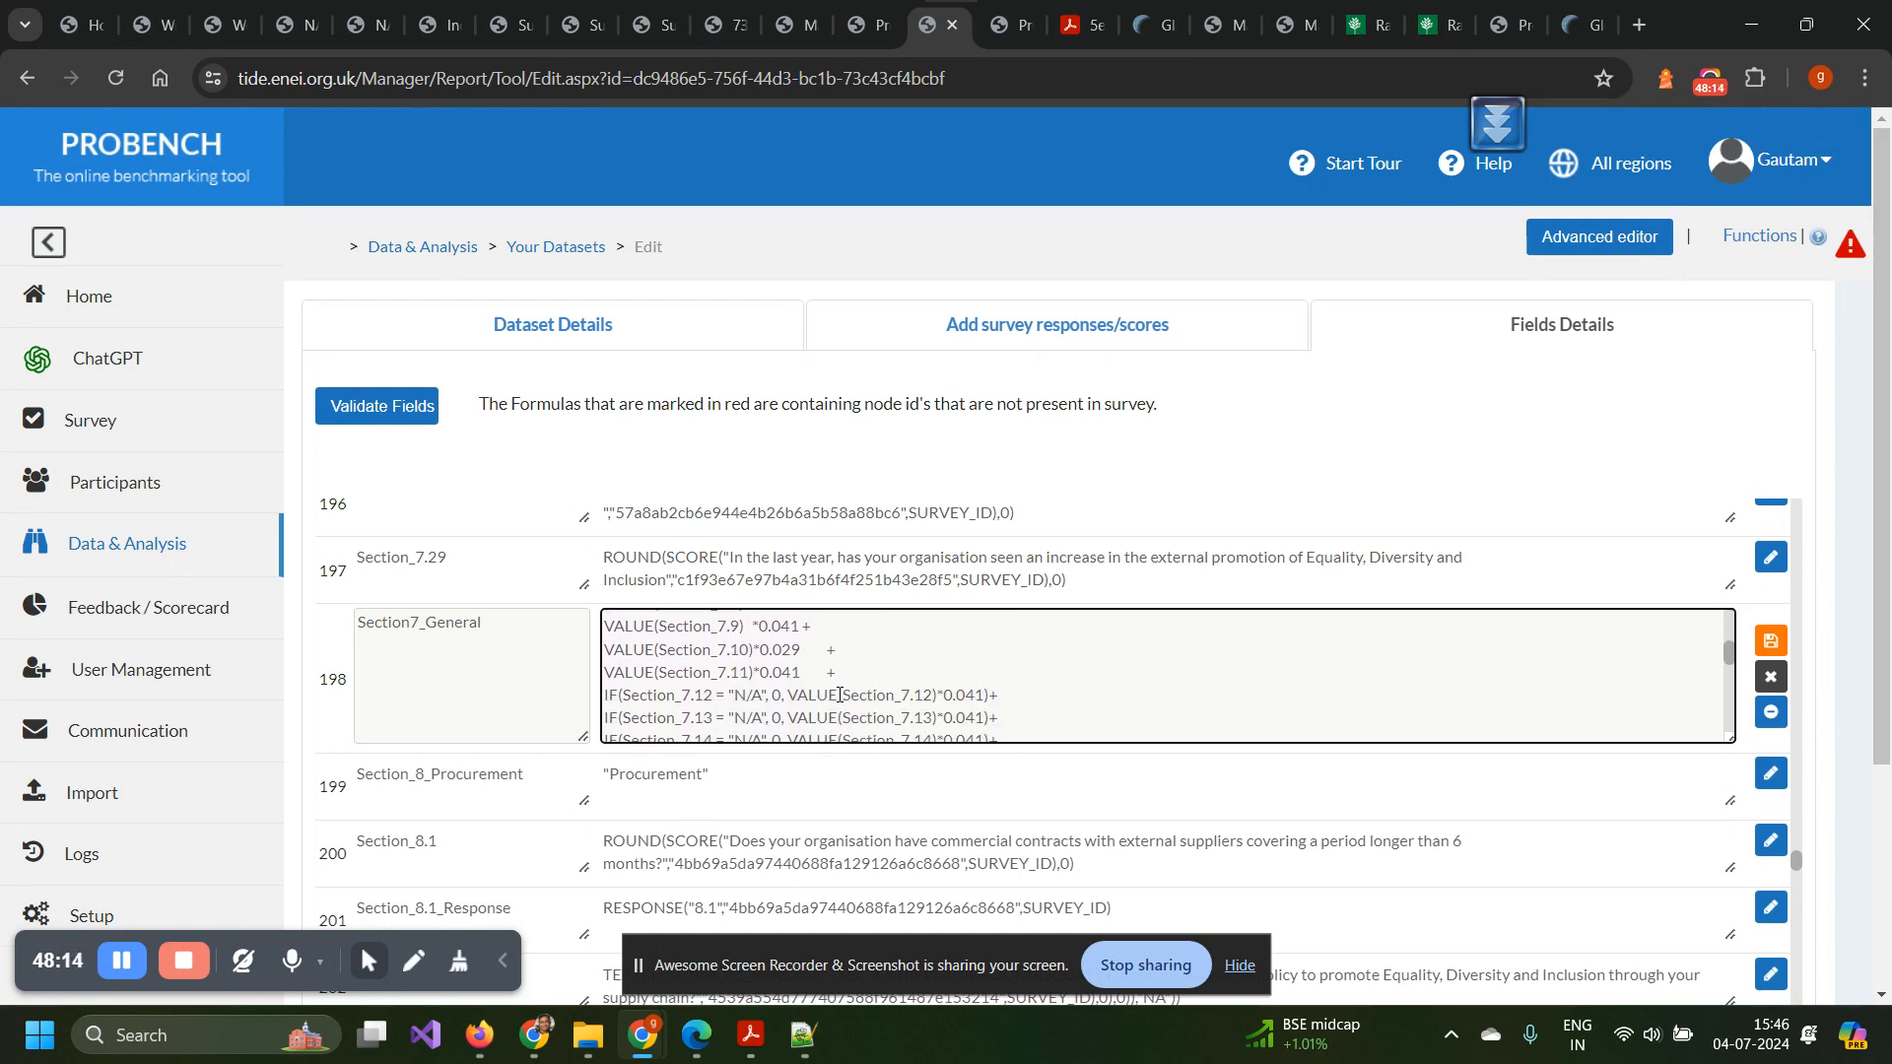
{"action": "scroll", "coordinate": [838, 696], "scroll_direction": "down", "scroll_amount": 5}
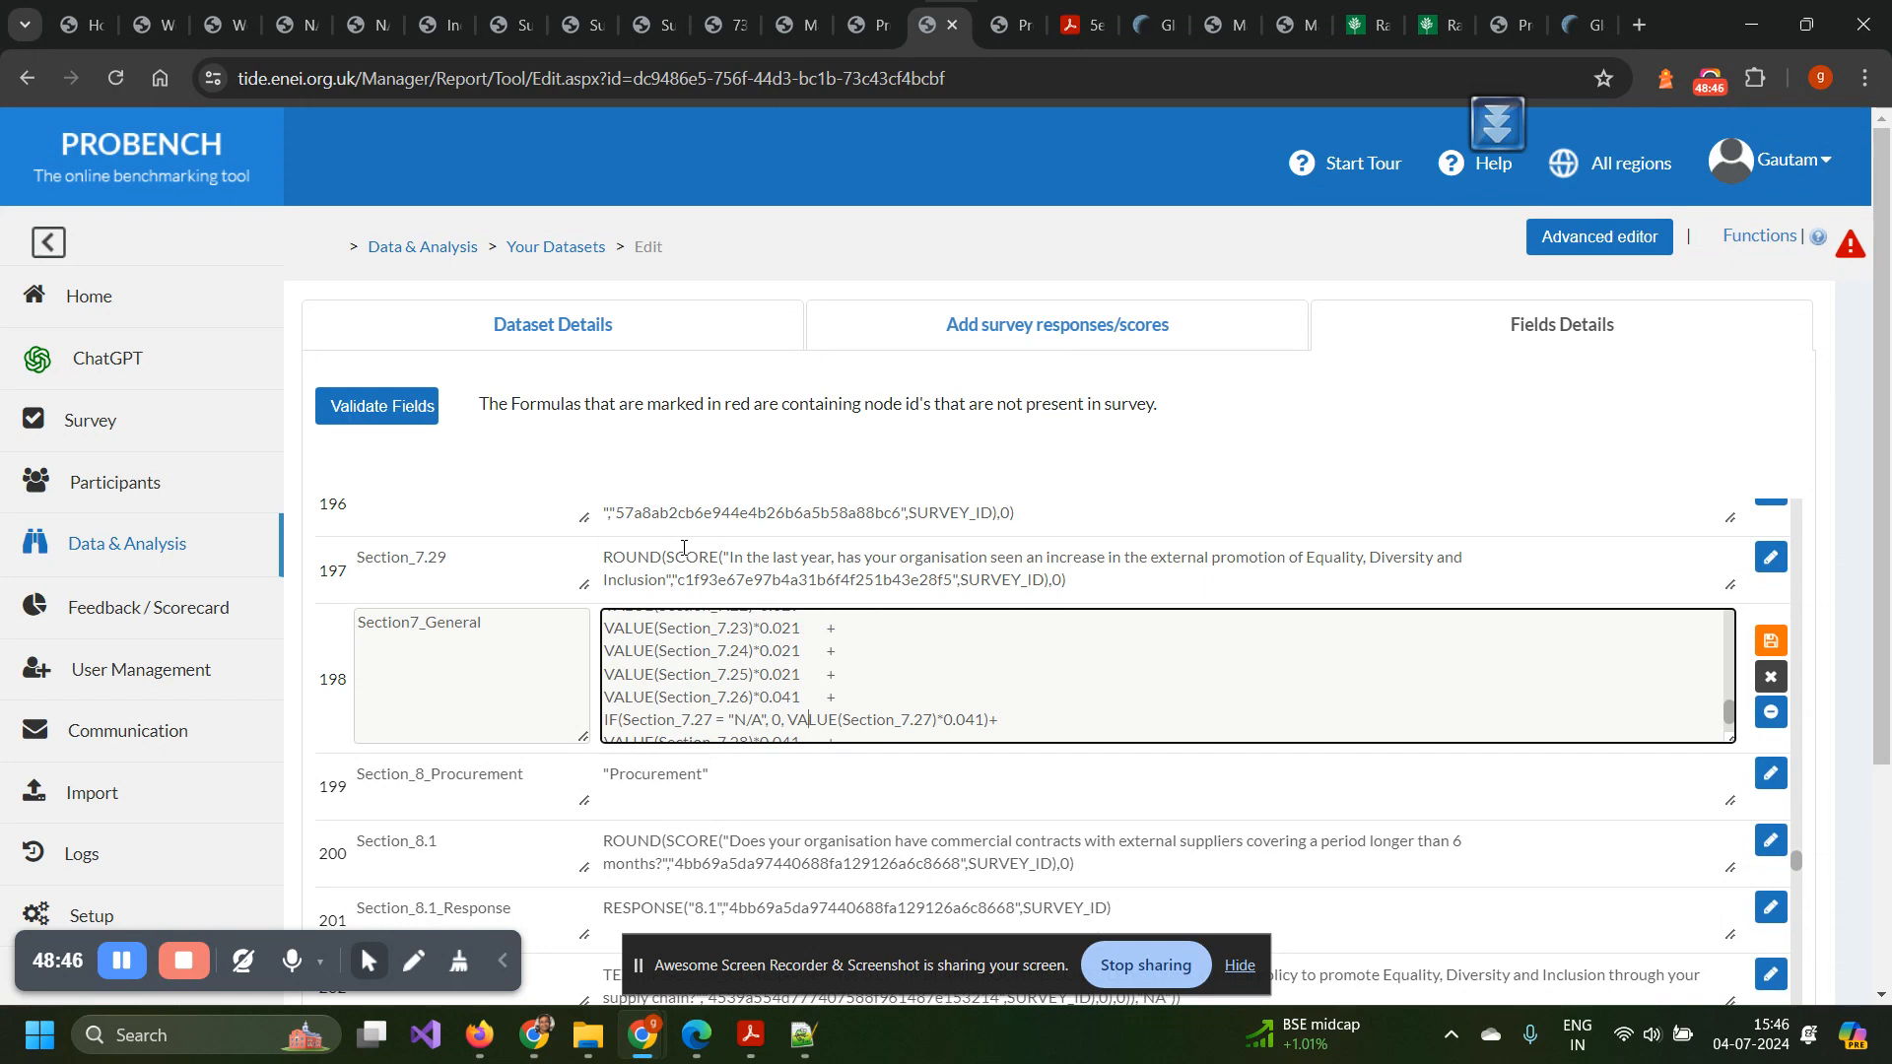
{"action": "scroll", "coordinate": [684, 548], "scroll_direction": "down", "scroll_amount": 3}
{"action": "scroll", "coordinate": [684, 548], "scroll_direction": "up", "scroll_amount": 1}
{"action": "scroll", "coordinate": [684, 548], "scroll_direction": "up", "scroll_amount": 1}
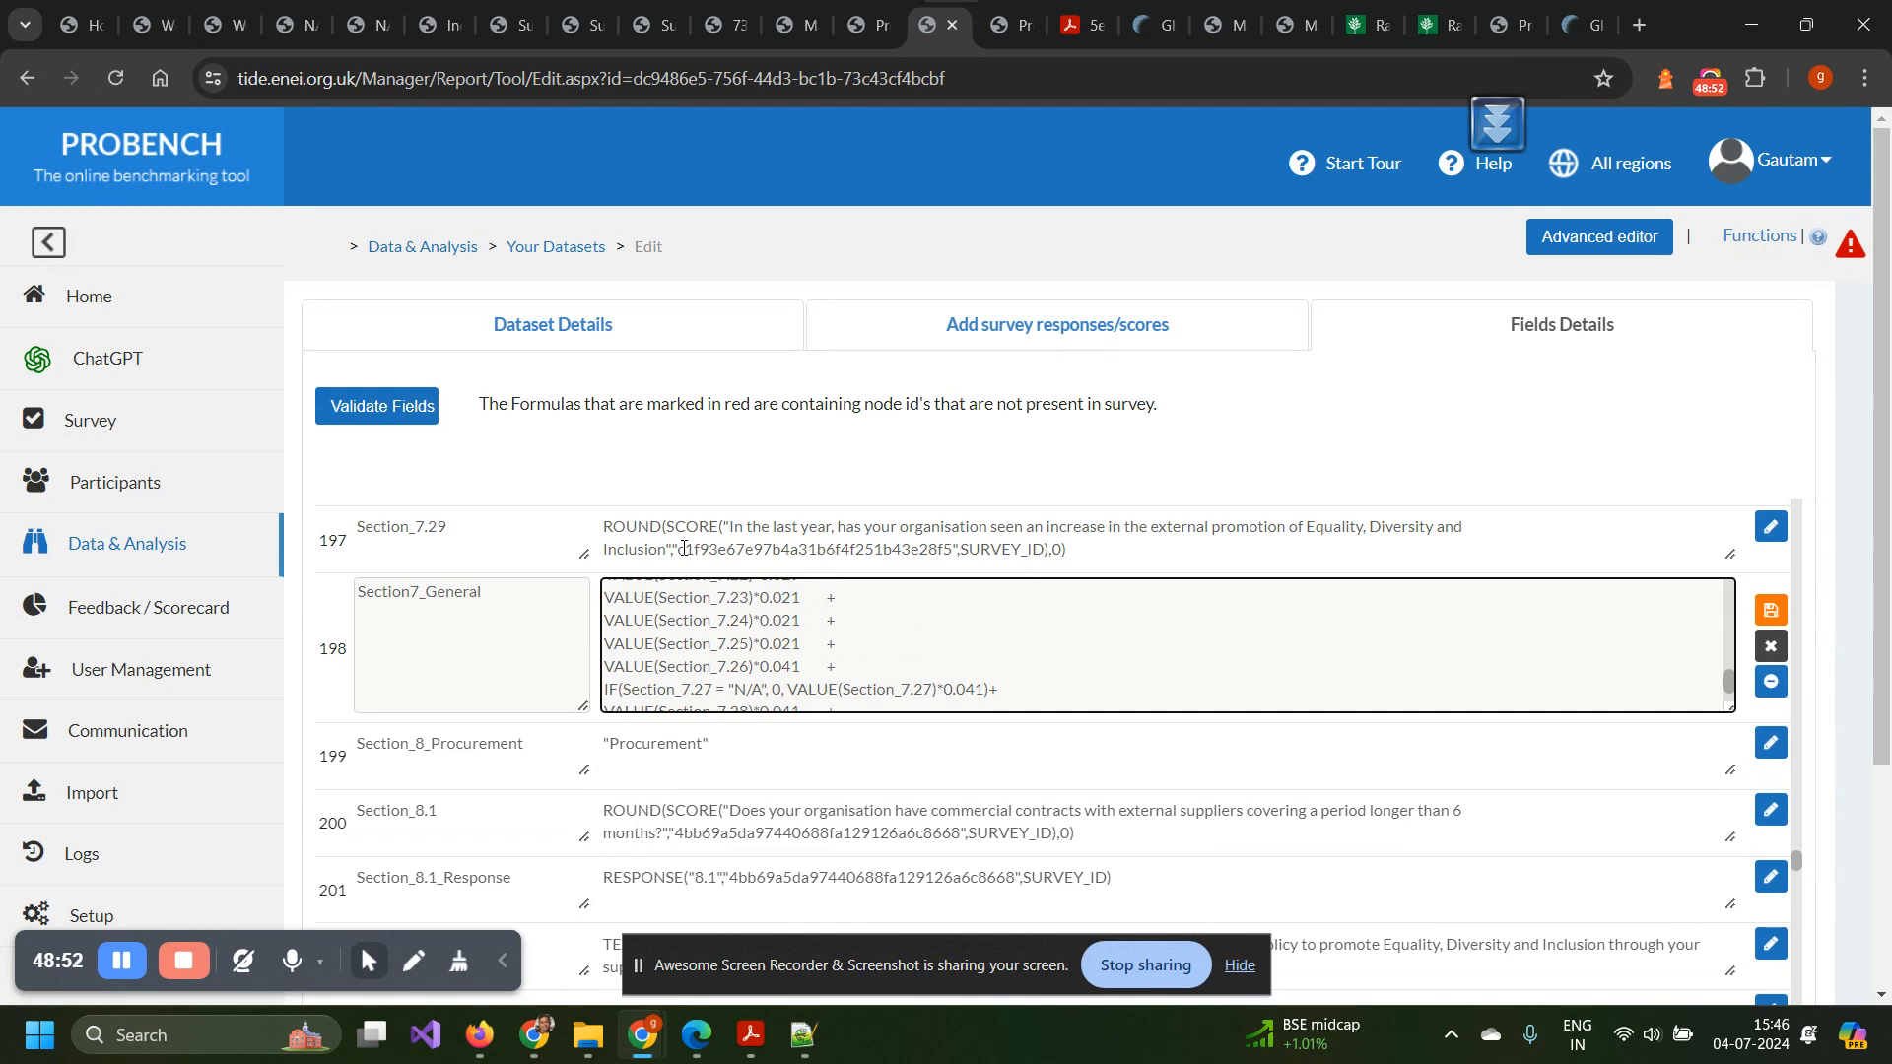
{"action": "scroll", "coordinate": [684, 547], "scroll_direction": "down", "scroll_amount": 3}
Edit Level_Action's Prepare-to-Sustain bands at score thresholds 20, 40, 60, 80, then the Embed_Action text.
{"action": "scroll", "coordinate": [684, 548], "scroll_direction": "down", "scroll_amount": 20}
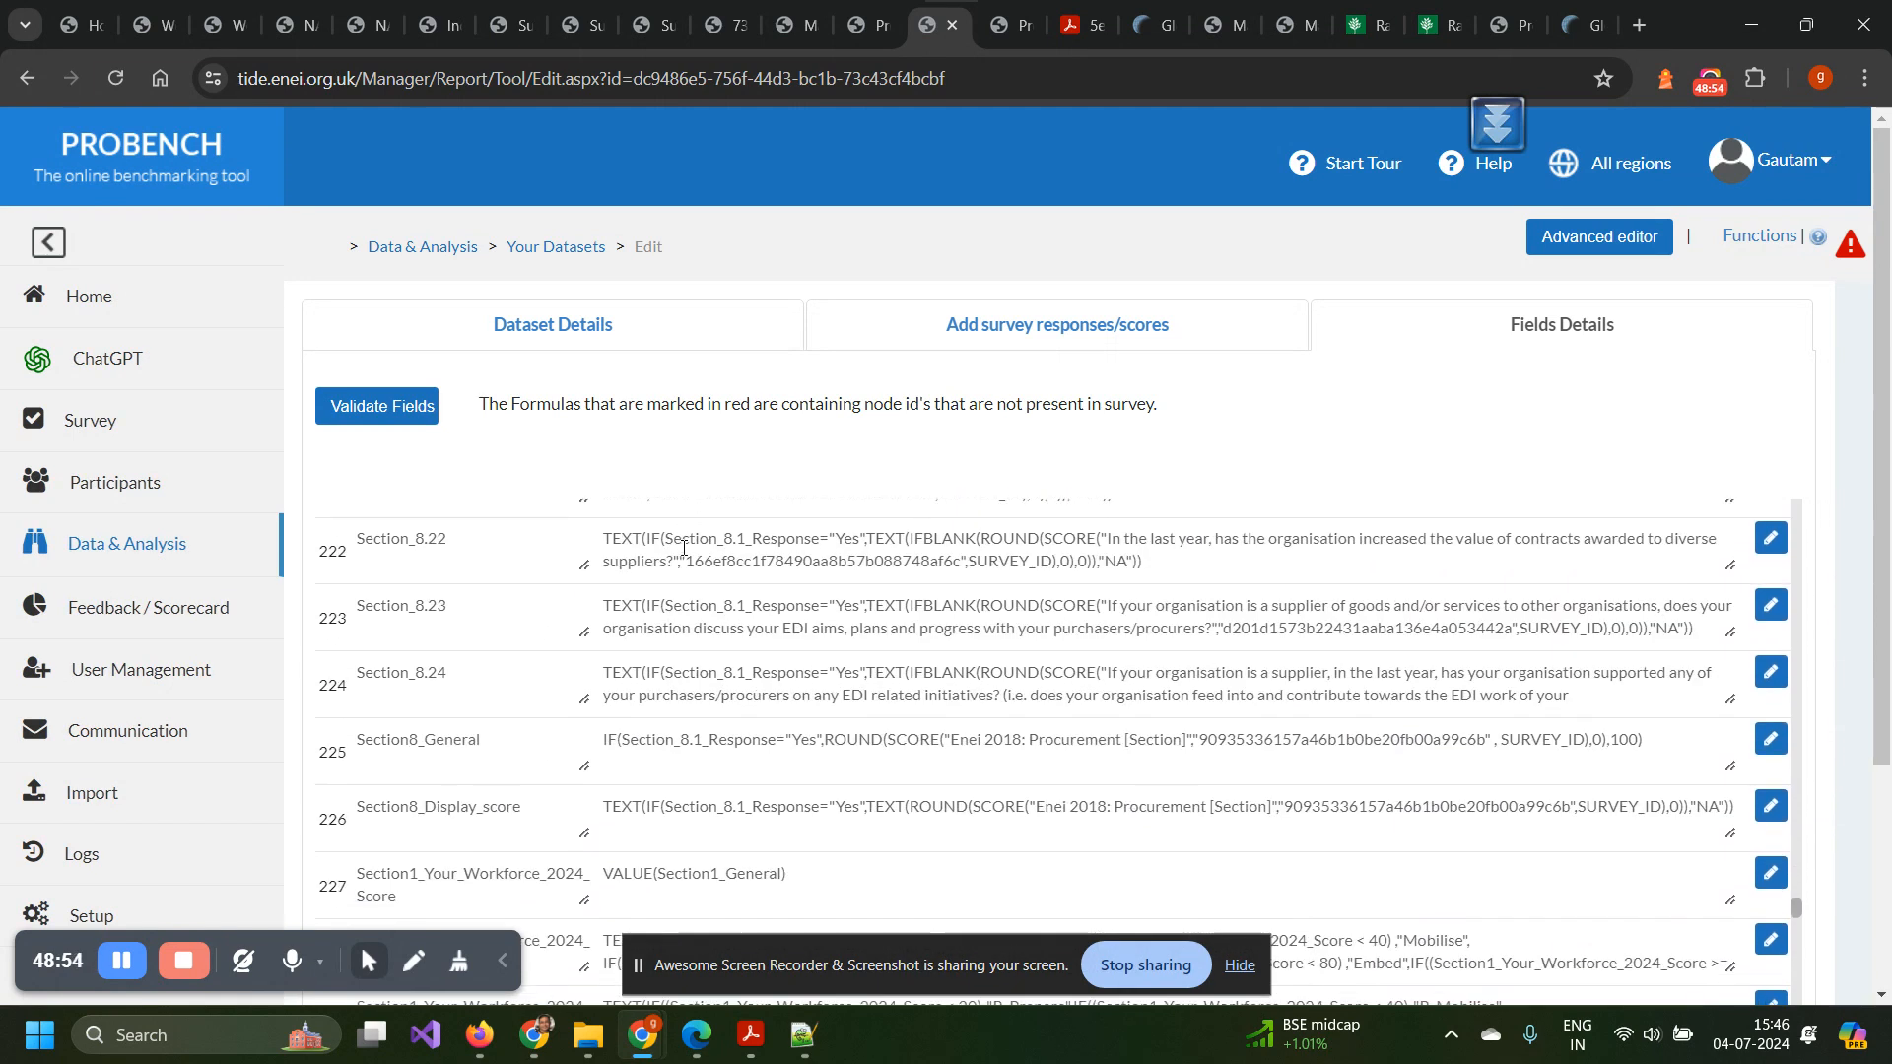
{"action": "scroll", "coordinate": [684, 548], "scroll_direction": "down", "scroll_amount": 1}
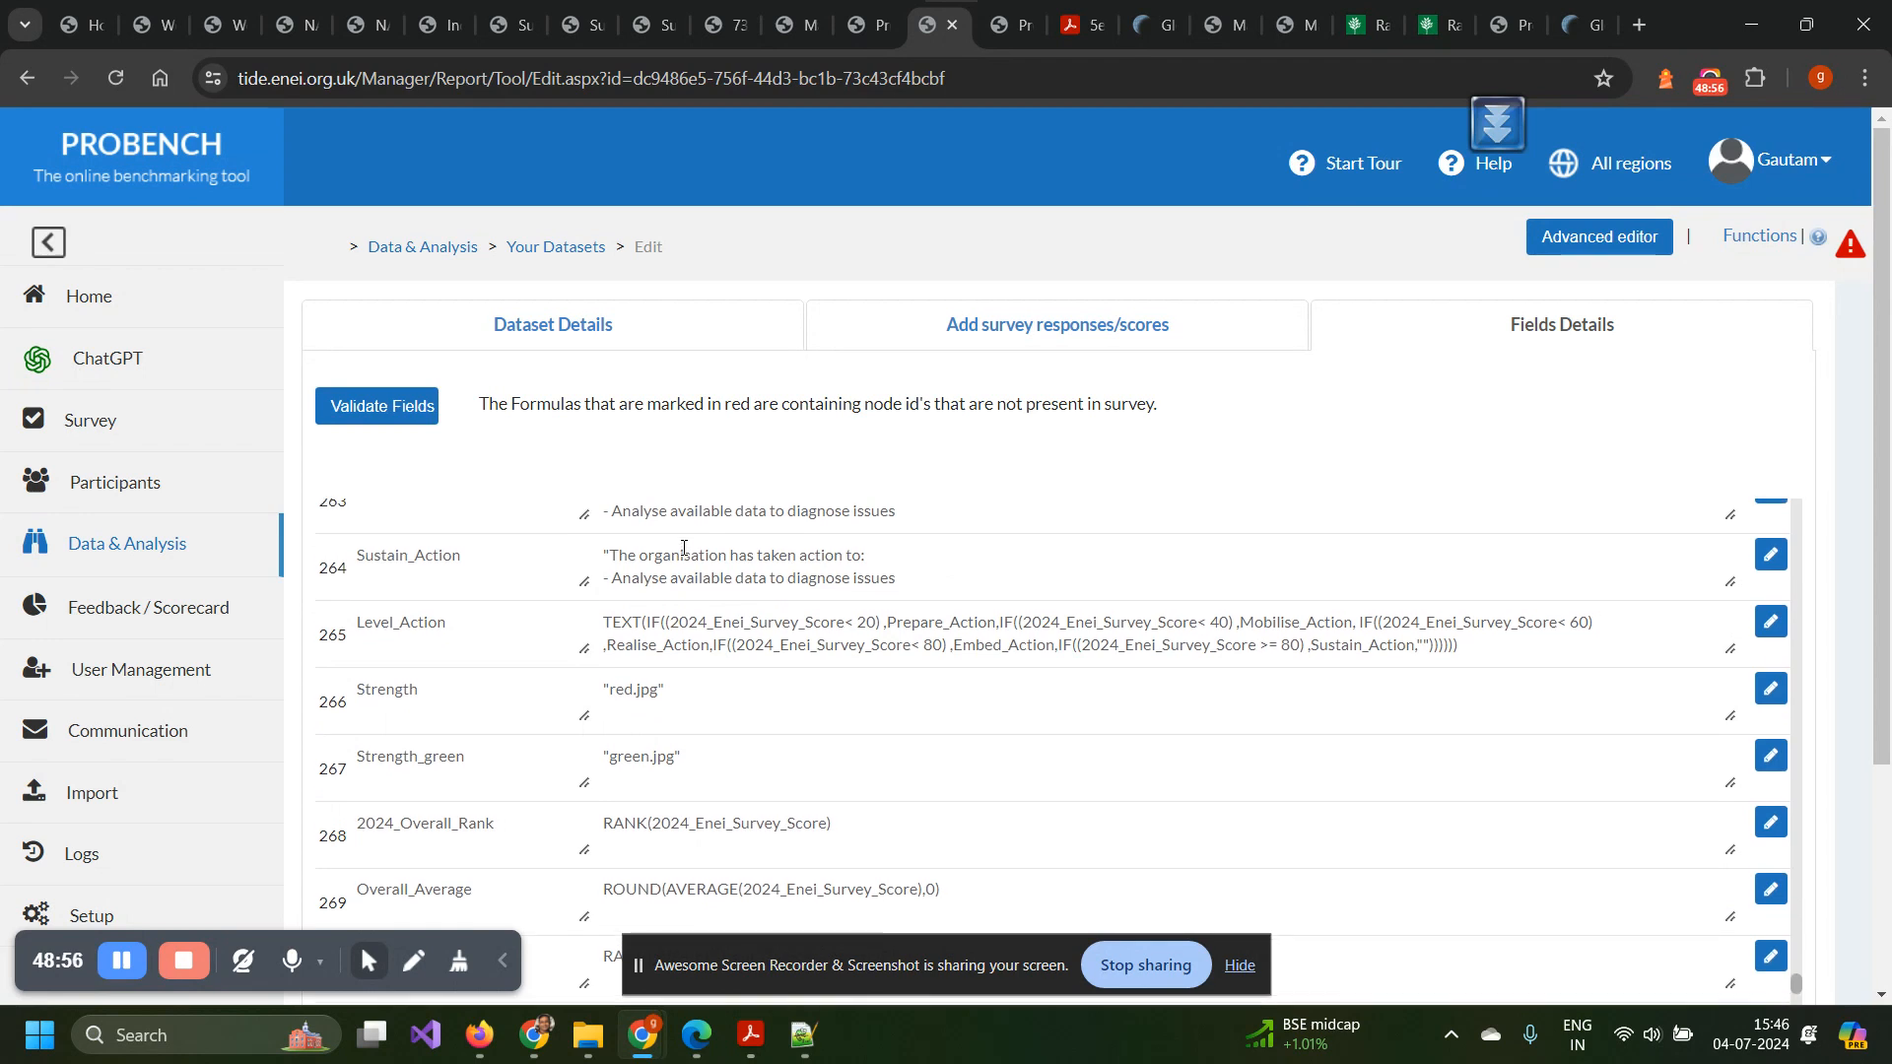
{"action": "scroll", "coordinate": [684, 548], "scroll_direction": "up", "scroll_amount": 2}
{"action": "scroll", "coordinate": [785, 826], "scroll_direction": "down", "scroll_amount": 1}
{"action": "scroll", "coordinate": [785, 824], "scroll_direction": "down", "scroll_amount": 2}
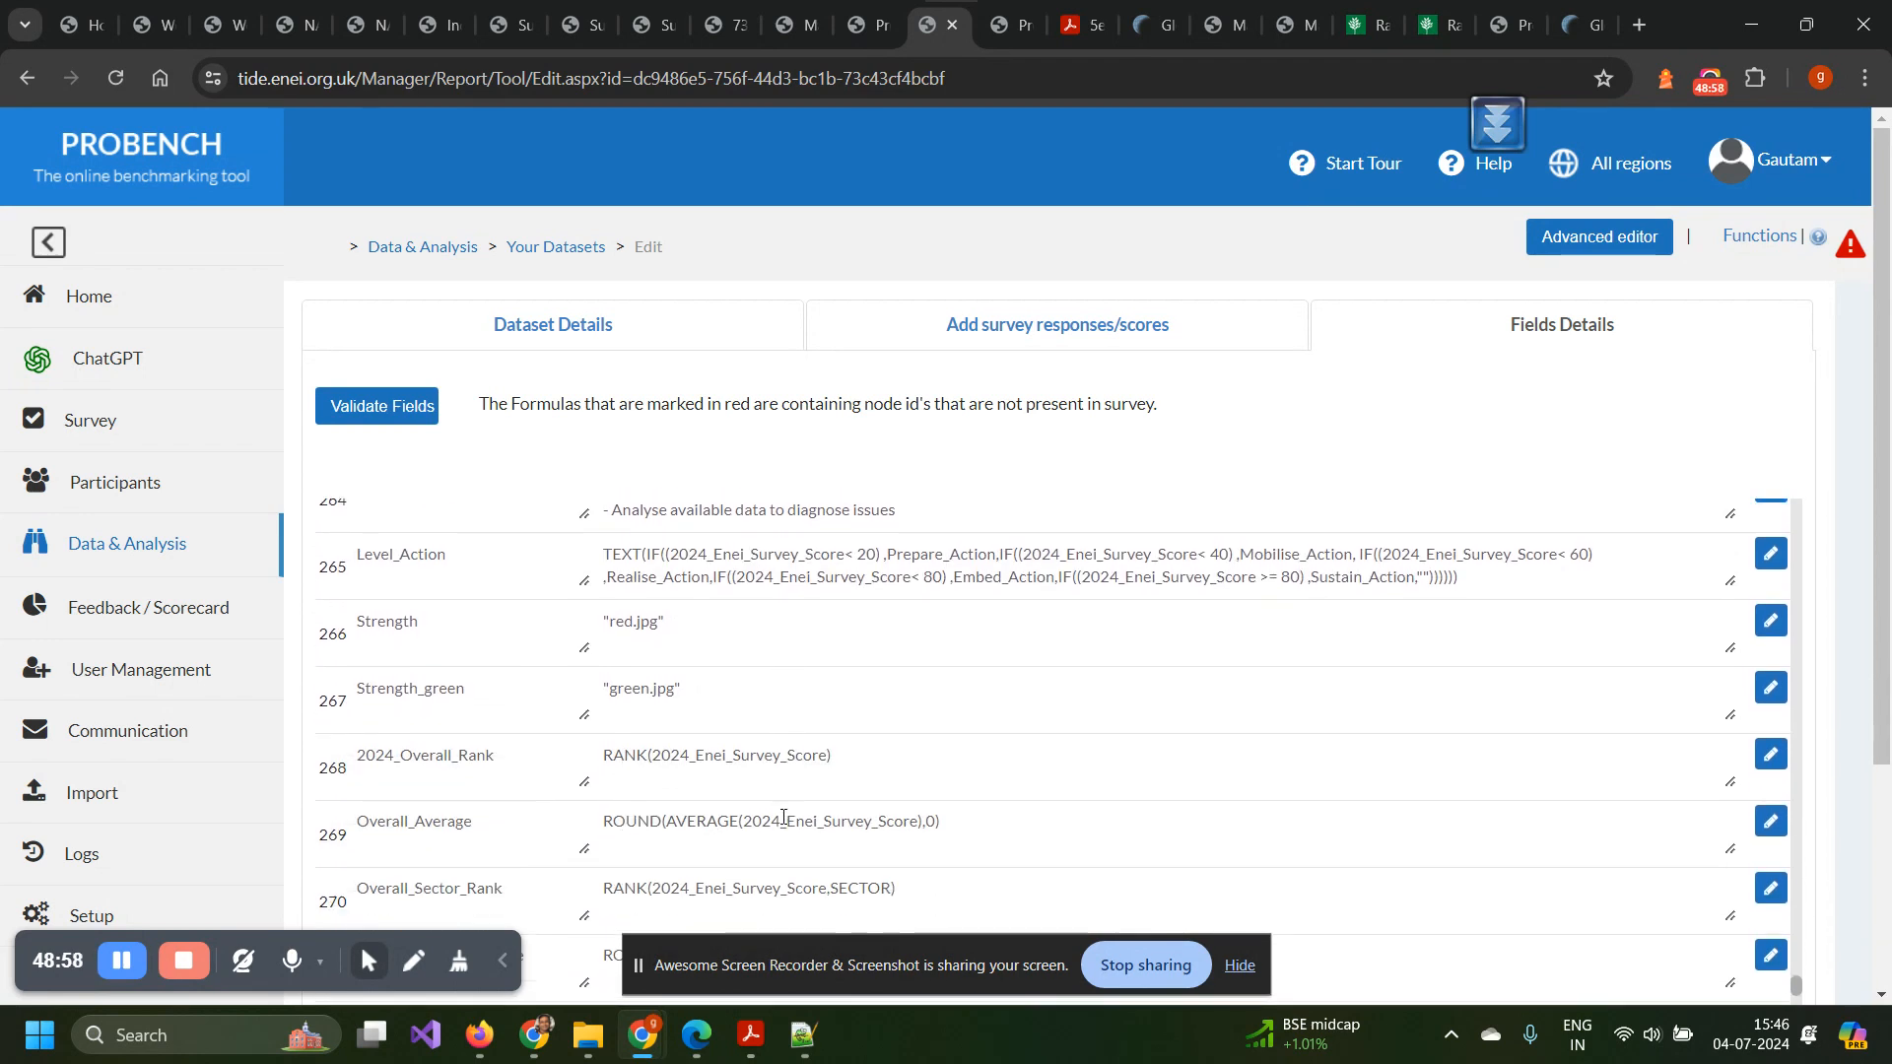
{"action": "left_click", "coordinate": [800, 574]}
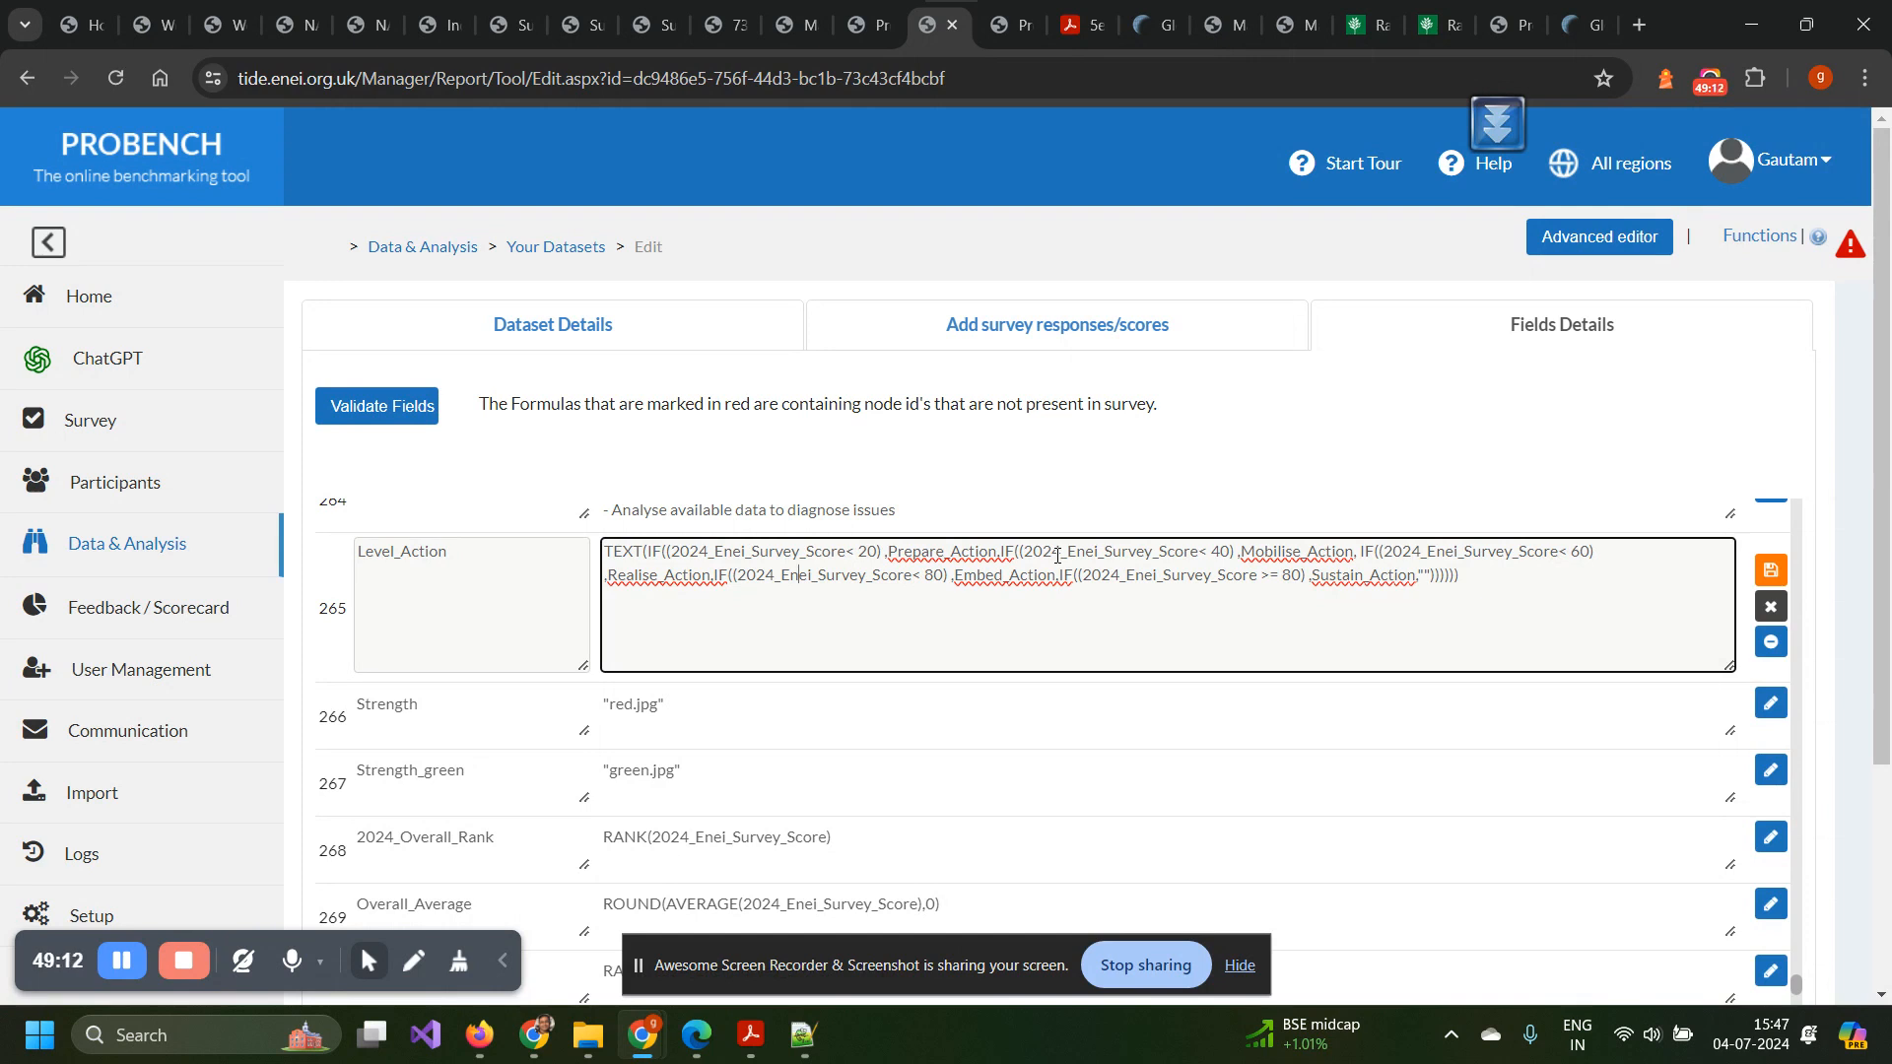
{"action": "scroll", "coordinate": [1057, 555], "scroll_direction": "up", "scroll_amount": 3}
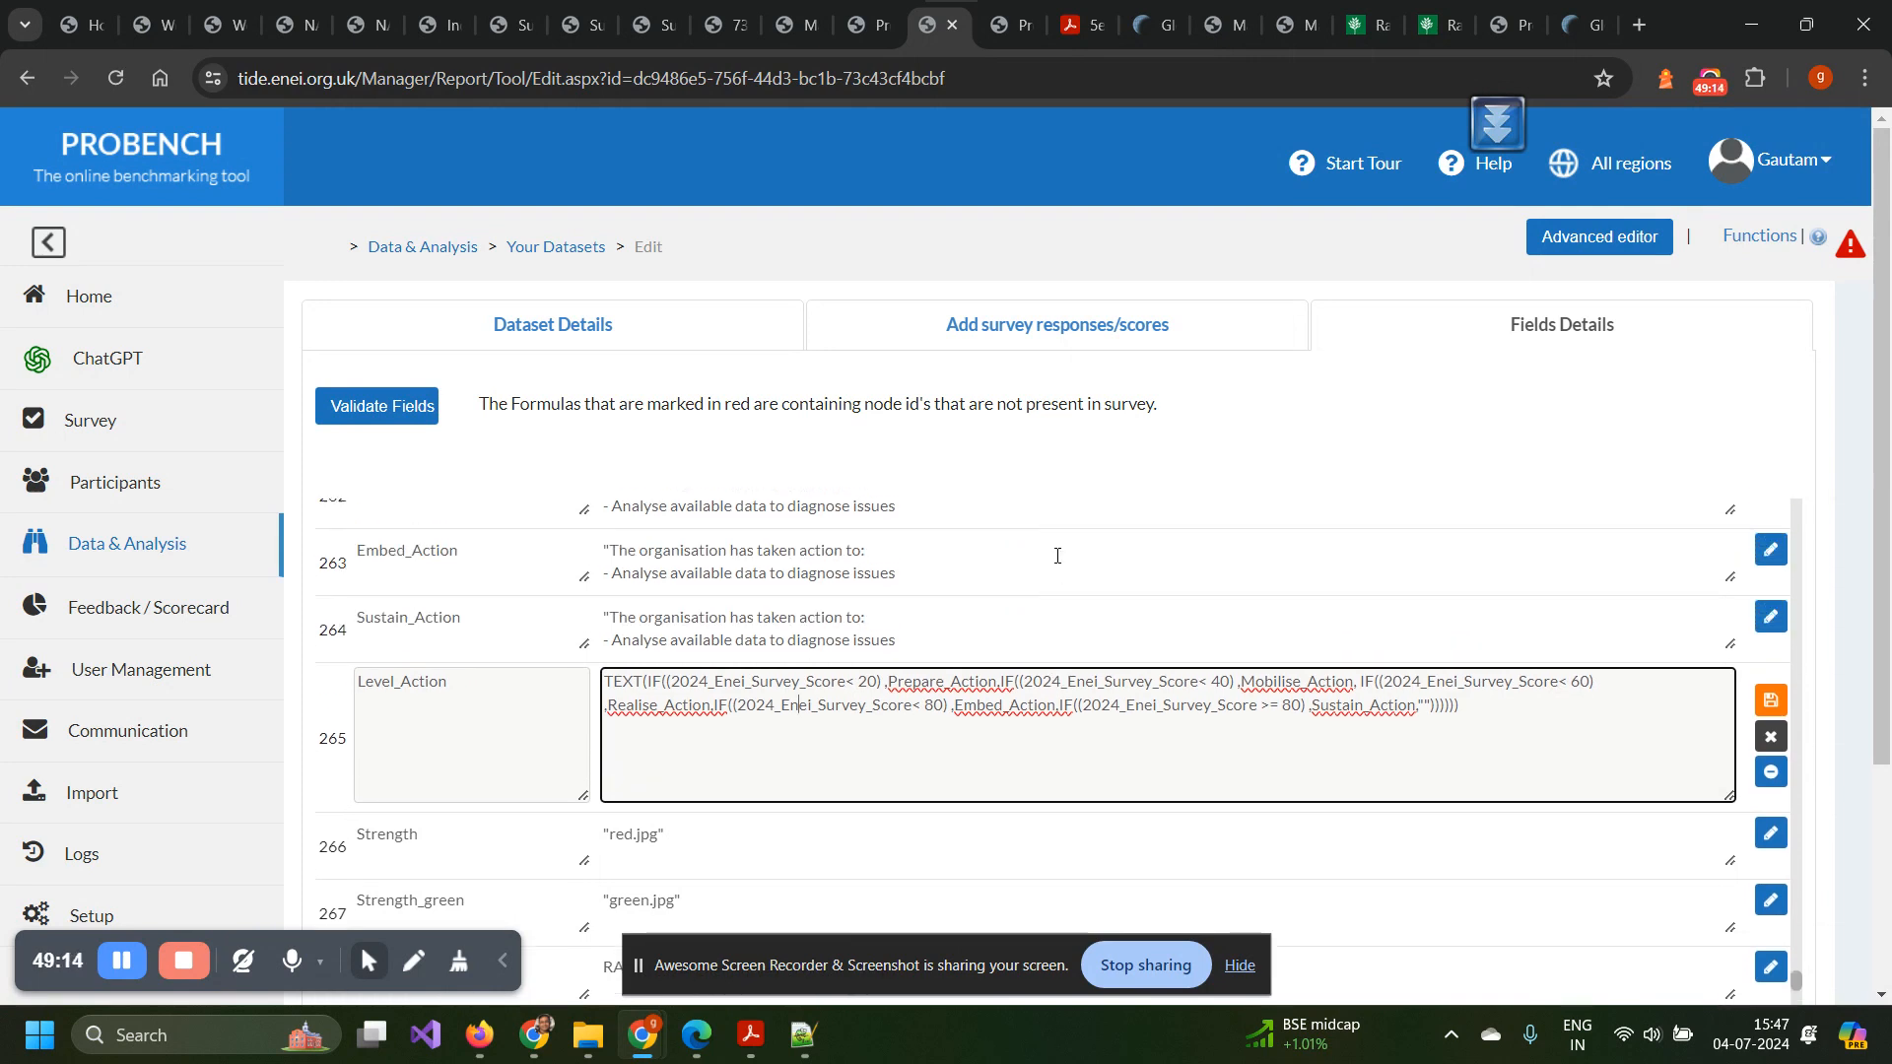
{"action": "left_click", "coordinate": [767, 650]}
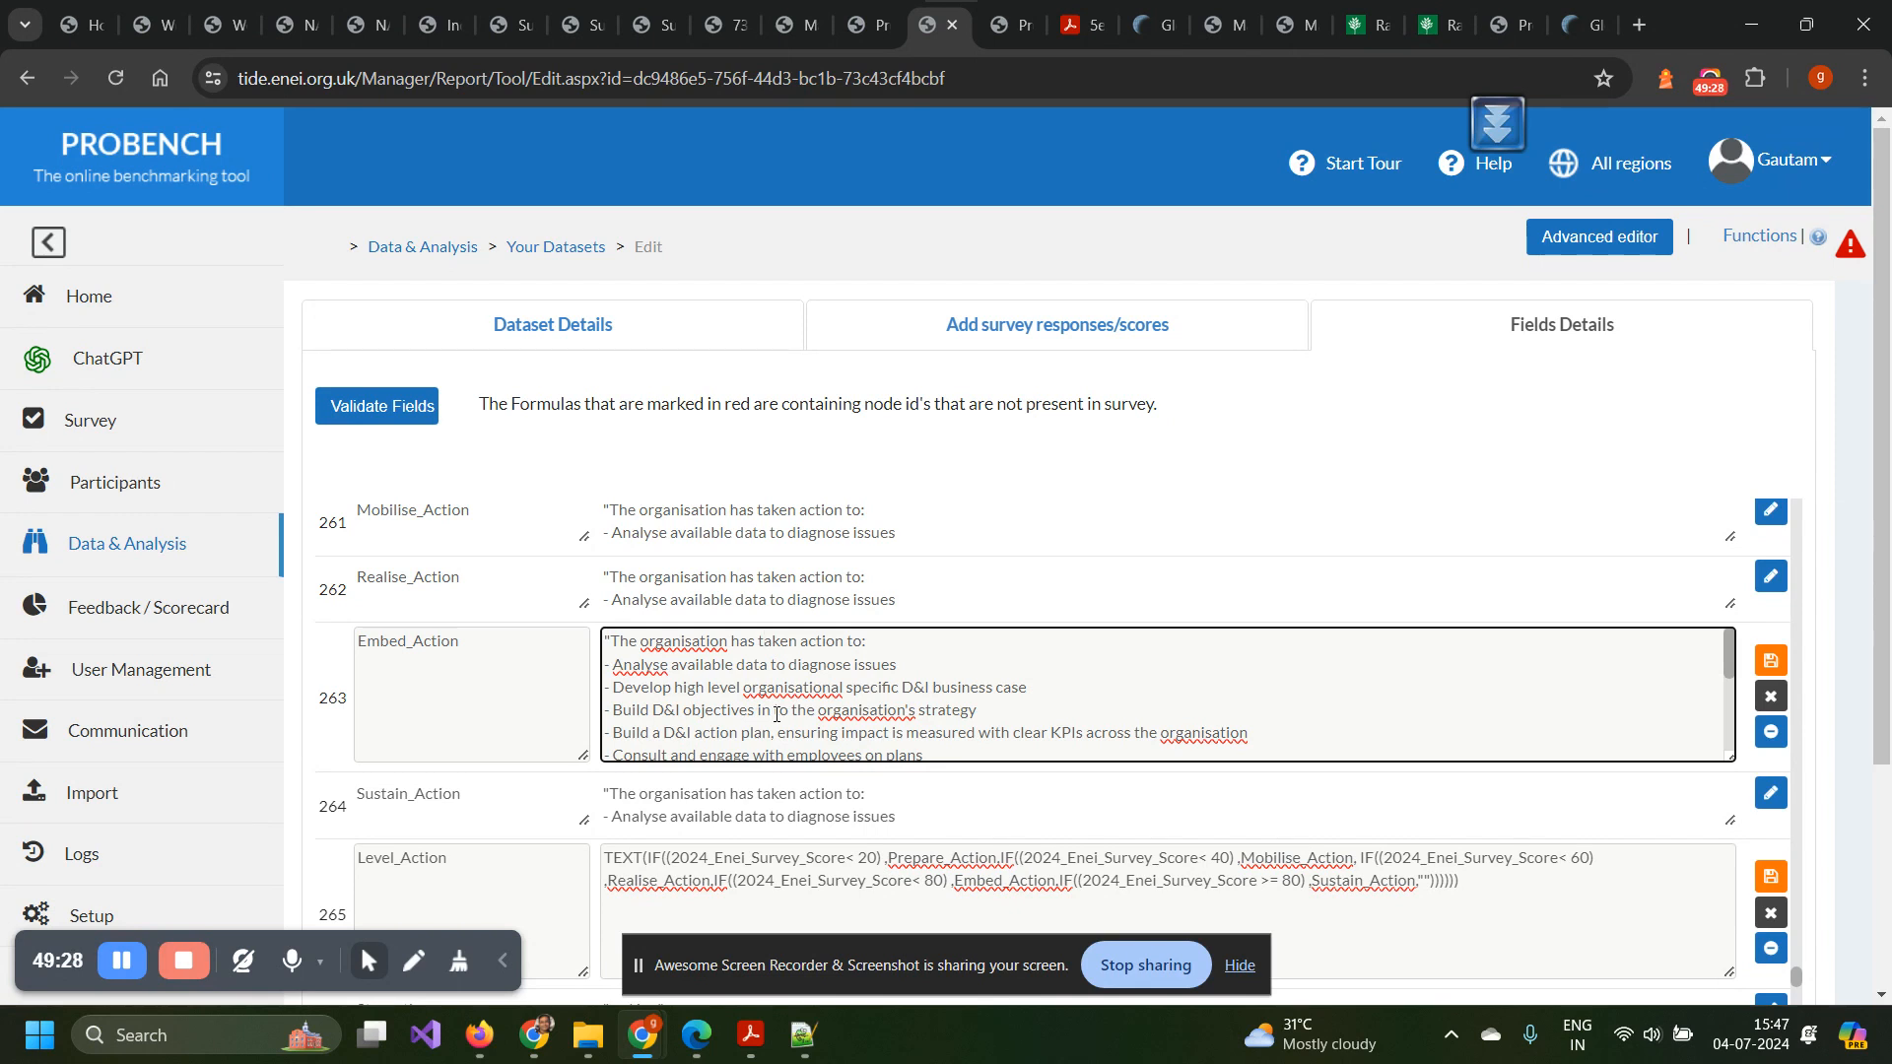
Read the Embed_Action actions, from reviewing people policies to communicating culture-change progress.
{"action": "scroll", "coordinate": [777, 713], "scroll_direction": "down", "scroll_amount": 5}
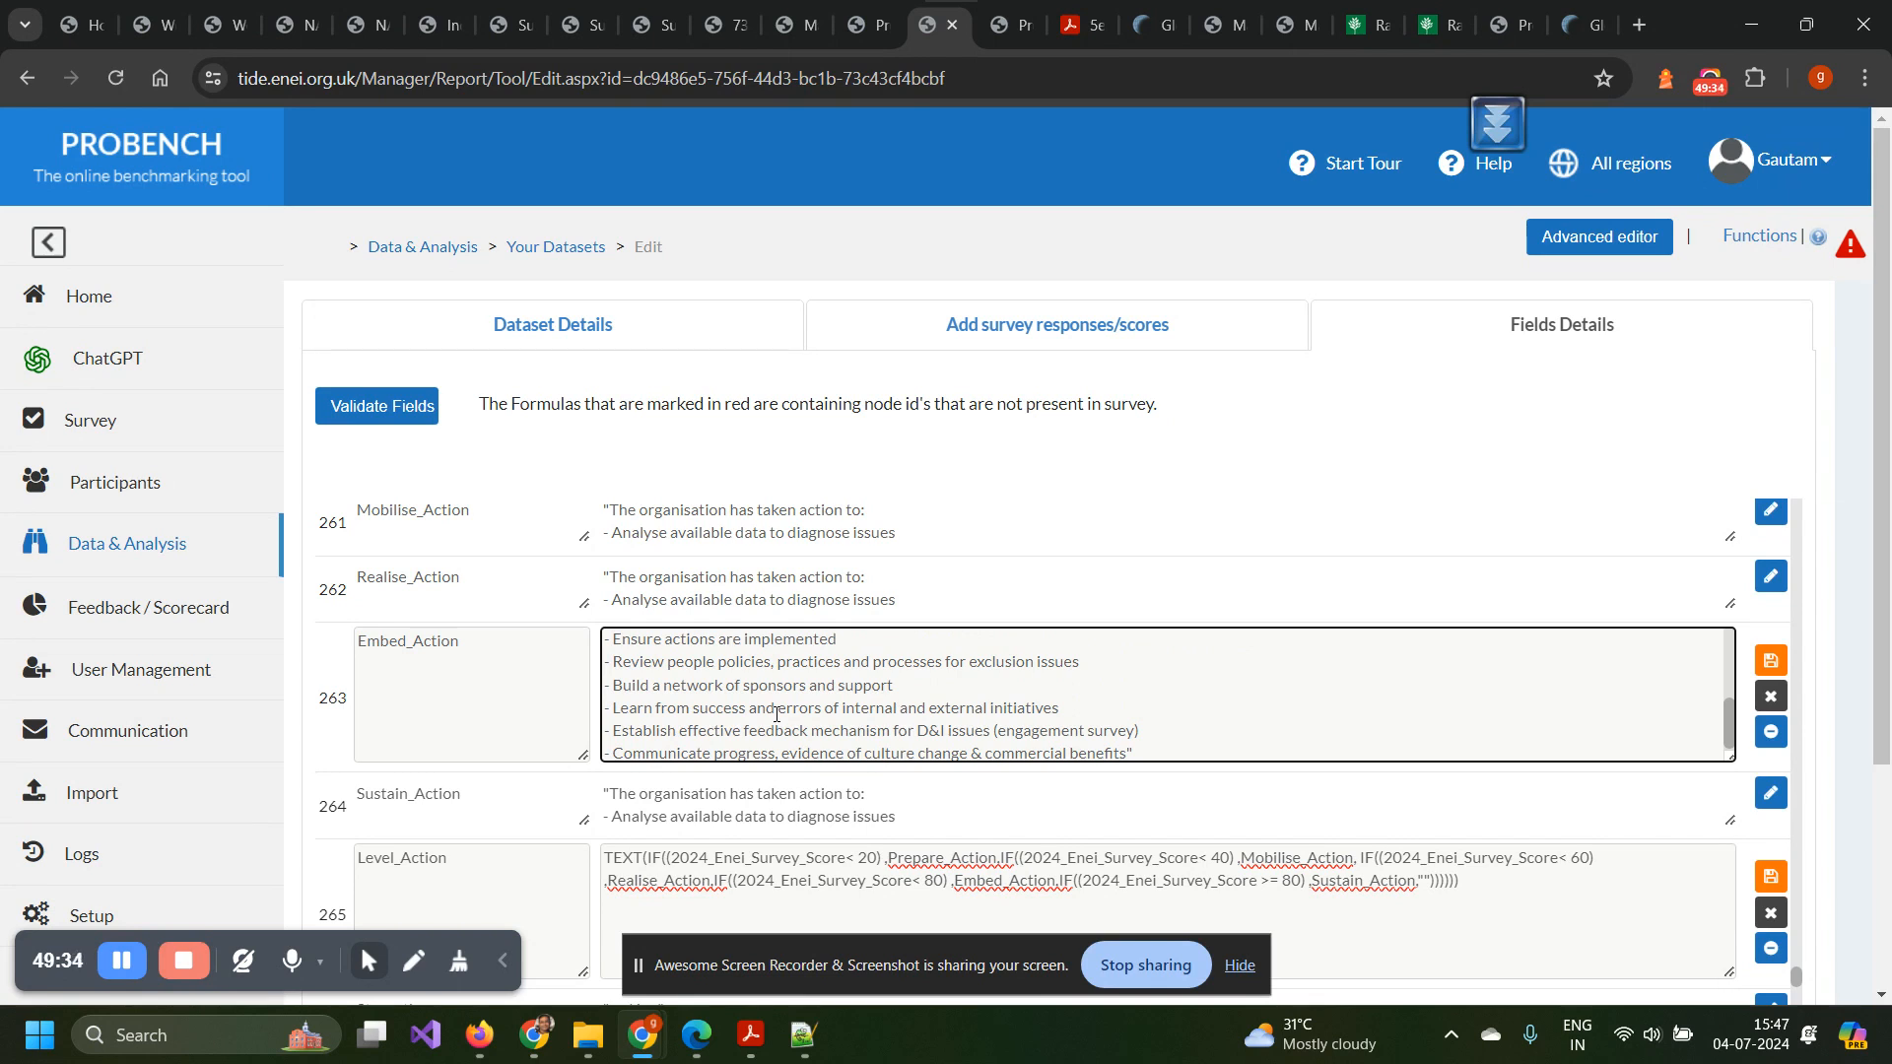
{"action": "left_click", "coordinate": [819, 751]}
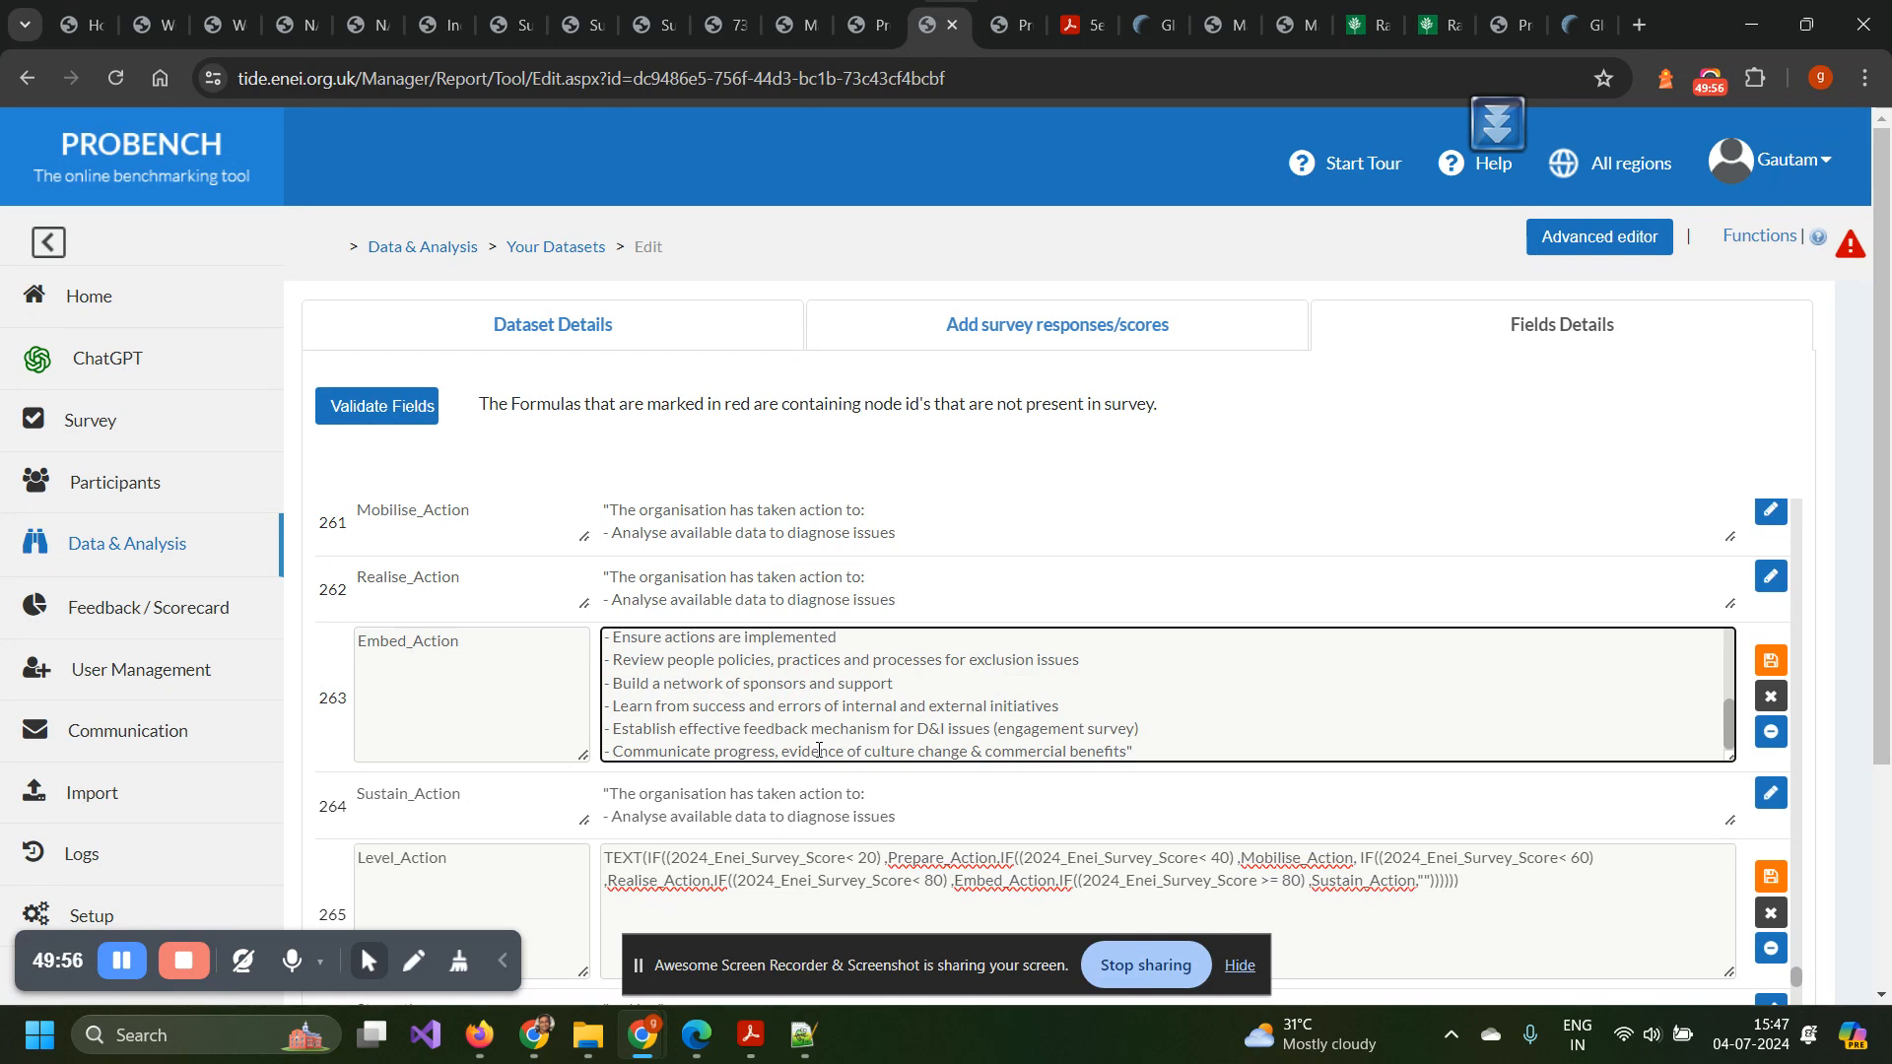
Review Dataset Details: TIDE_2024 tag, linked Enei 2024 Response, blank third-party access fields.
{"action": "left_click", "coordinate": [574, 346]}
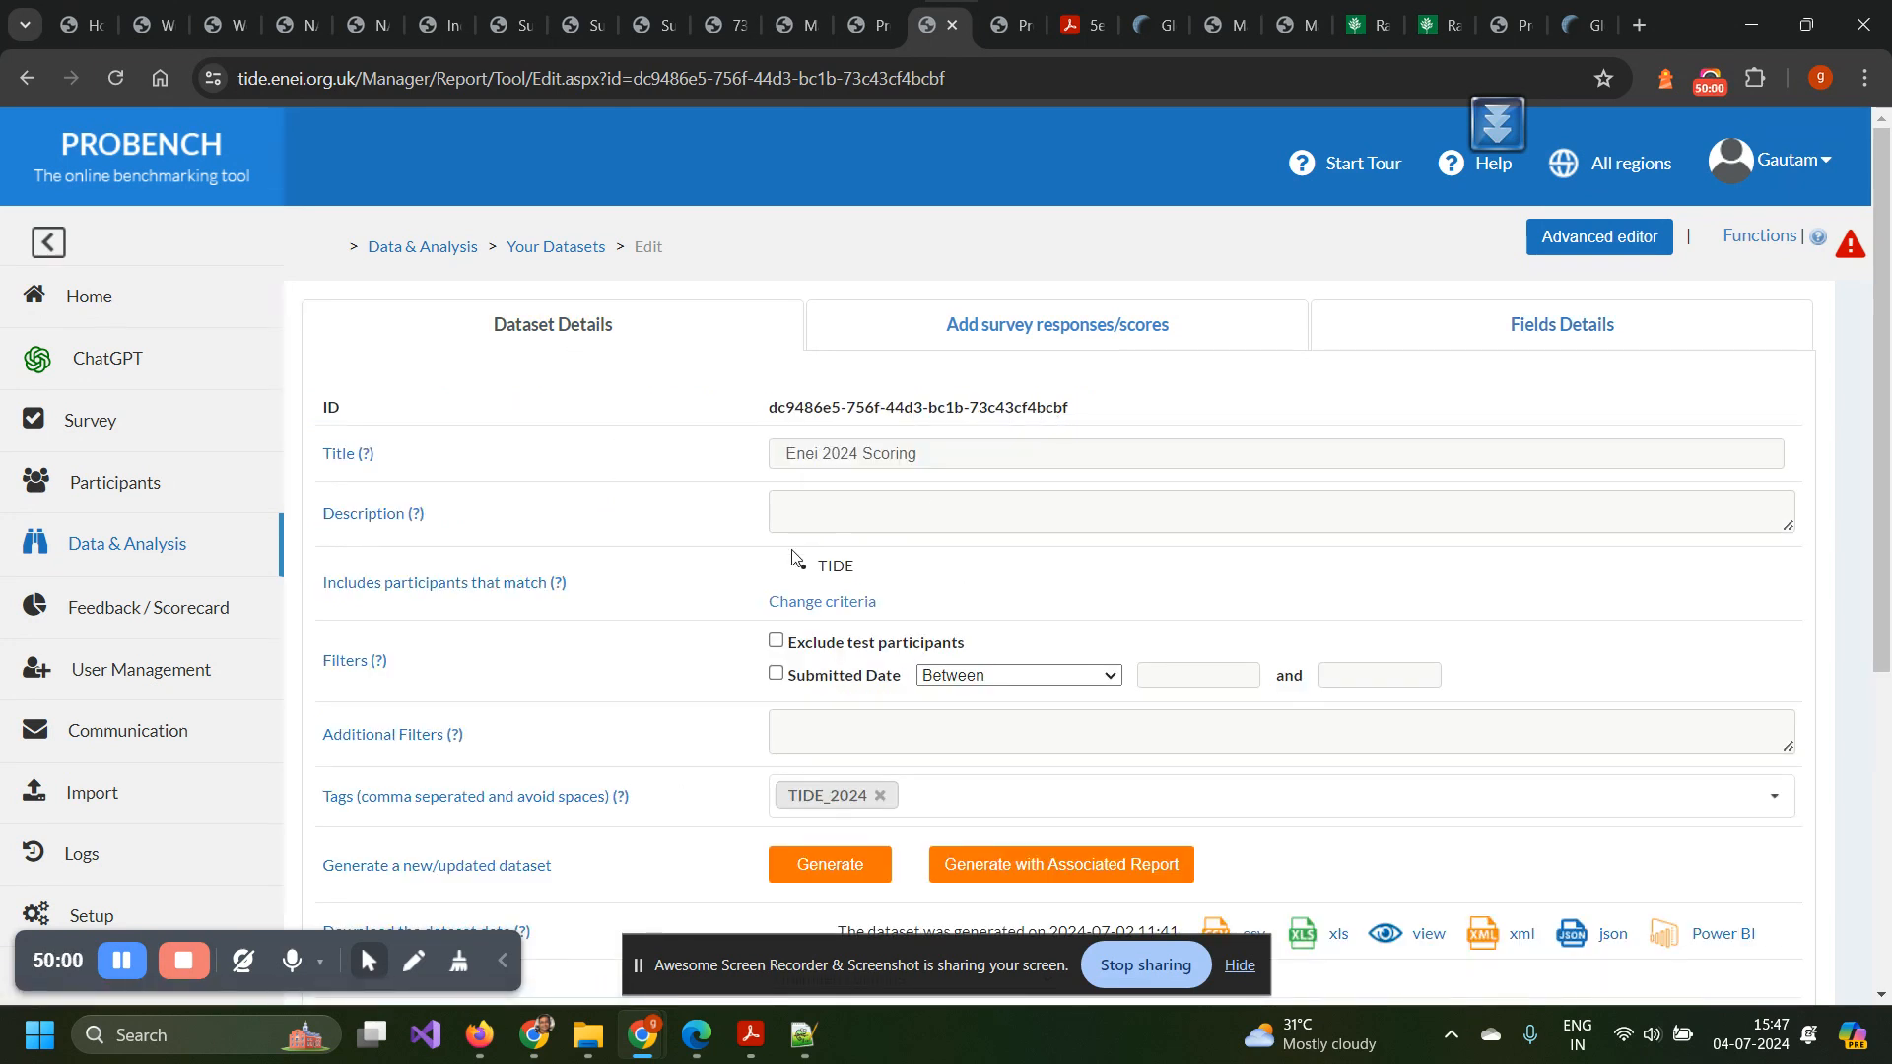
{"action": "scroll", "coordinate": [598, 576], "scroll_direction": "down", "scroll_amount": 2}
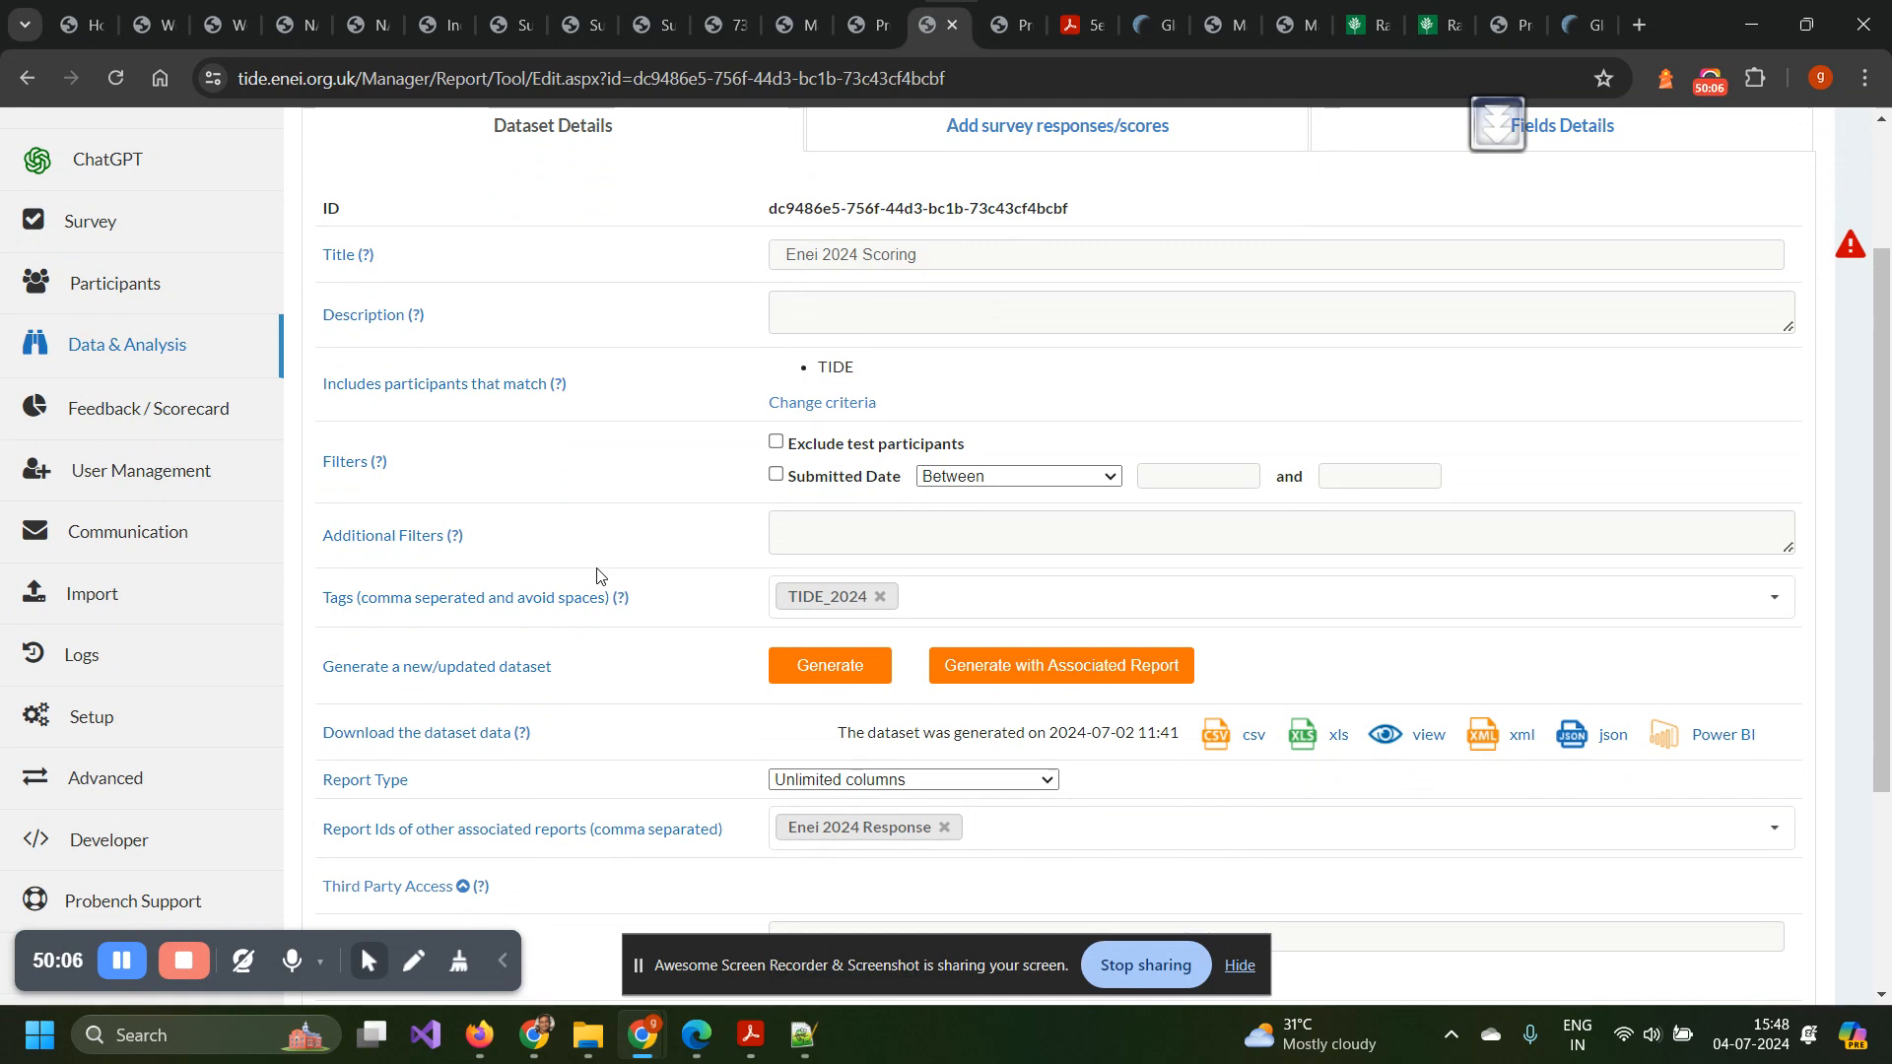
{"action": "scroll", "coordinate": [596, 579], "scroll_direction": "down", "scroll_amount": 1}
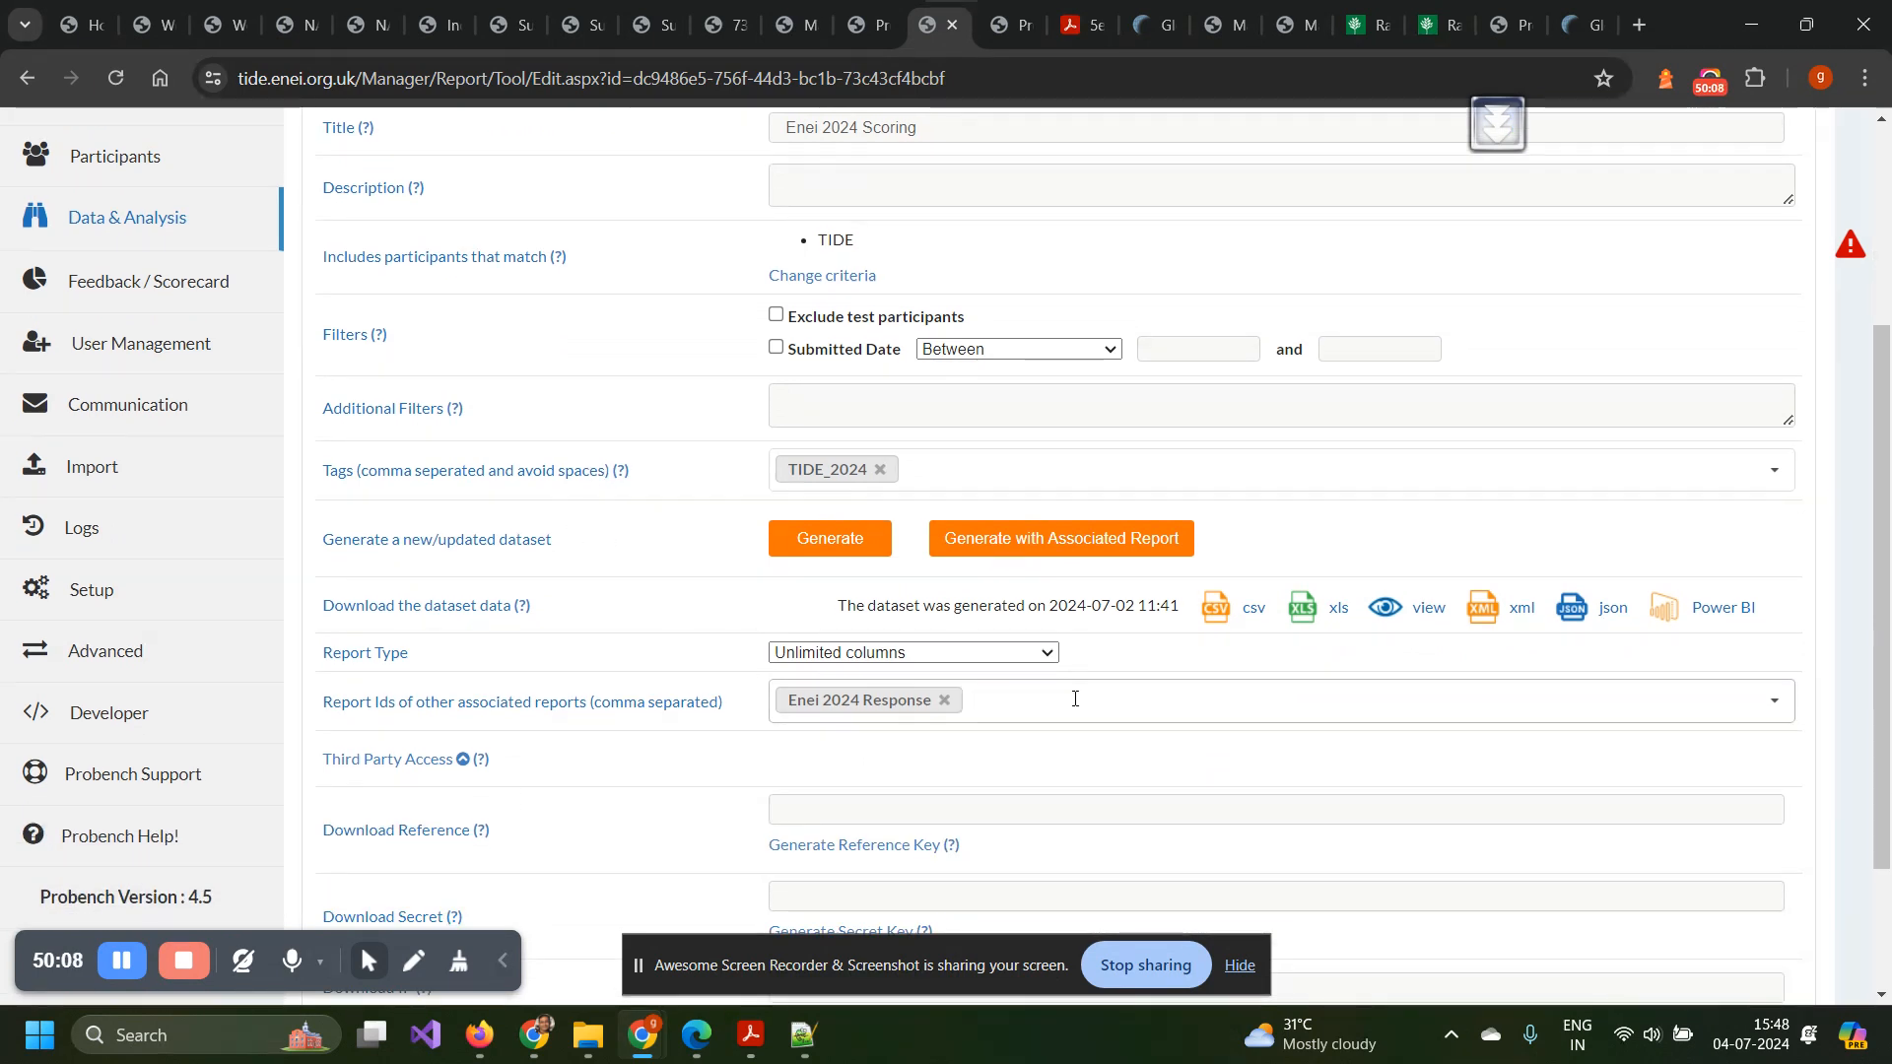
{"action": "scroll", "coordinate": [1040, 697], "scroll_direction": "up", "scroll_amount": 2}
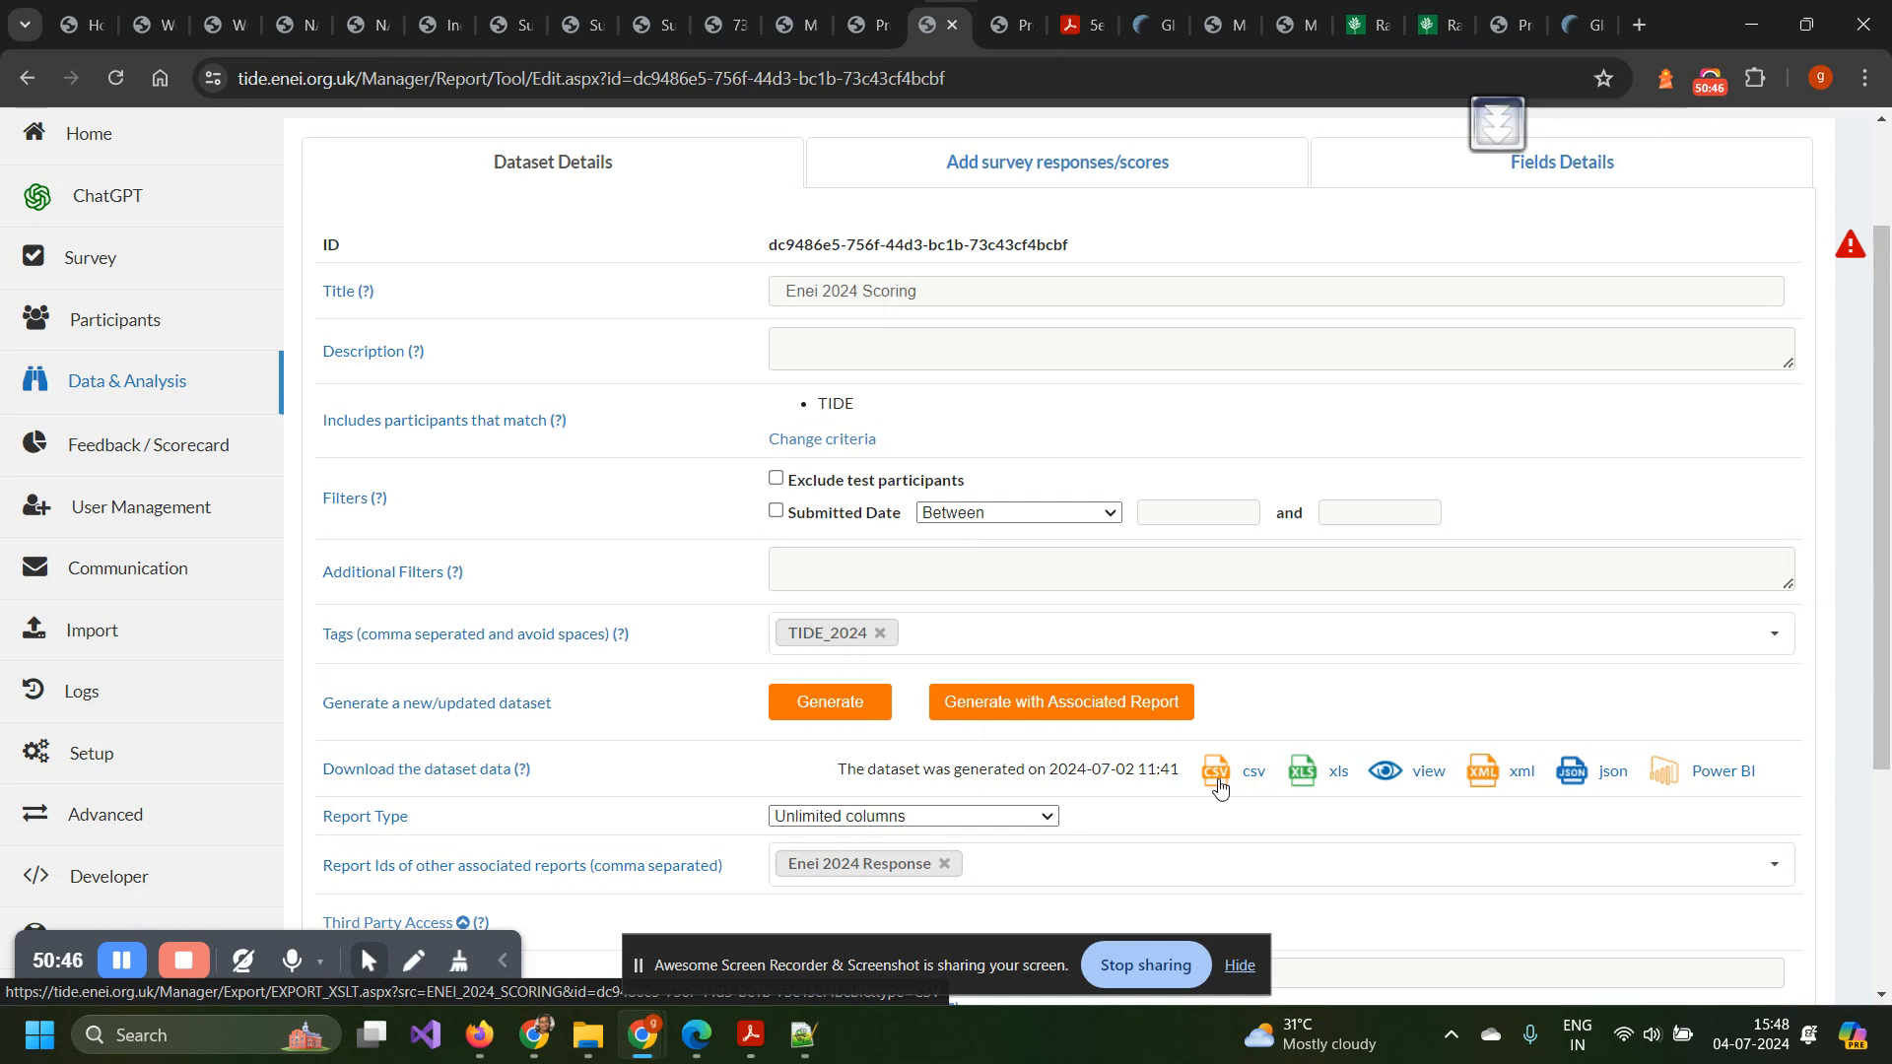
{"action": "scroll", "coordinate": [1220, 788], "scroll_direction": "down", "scroll_amount": 2}
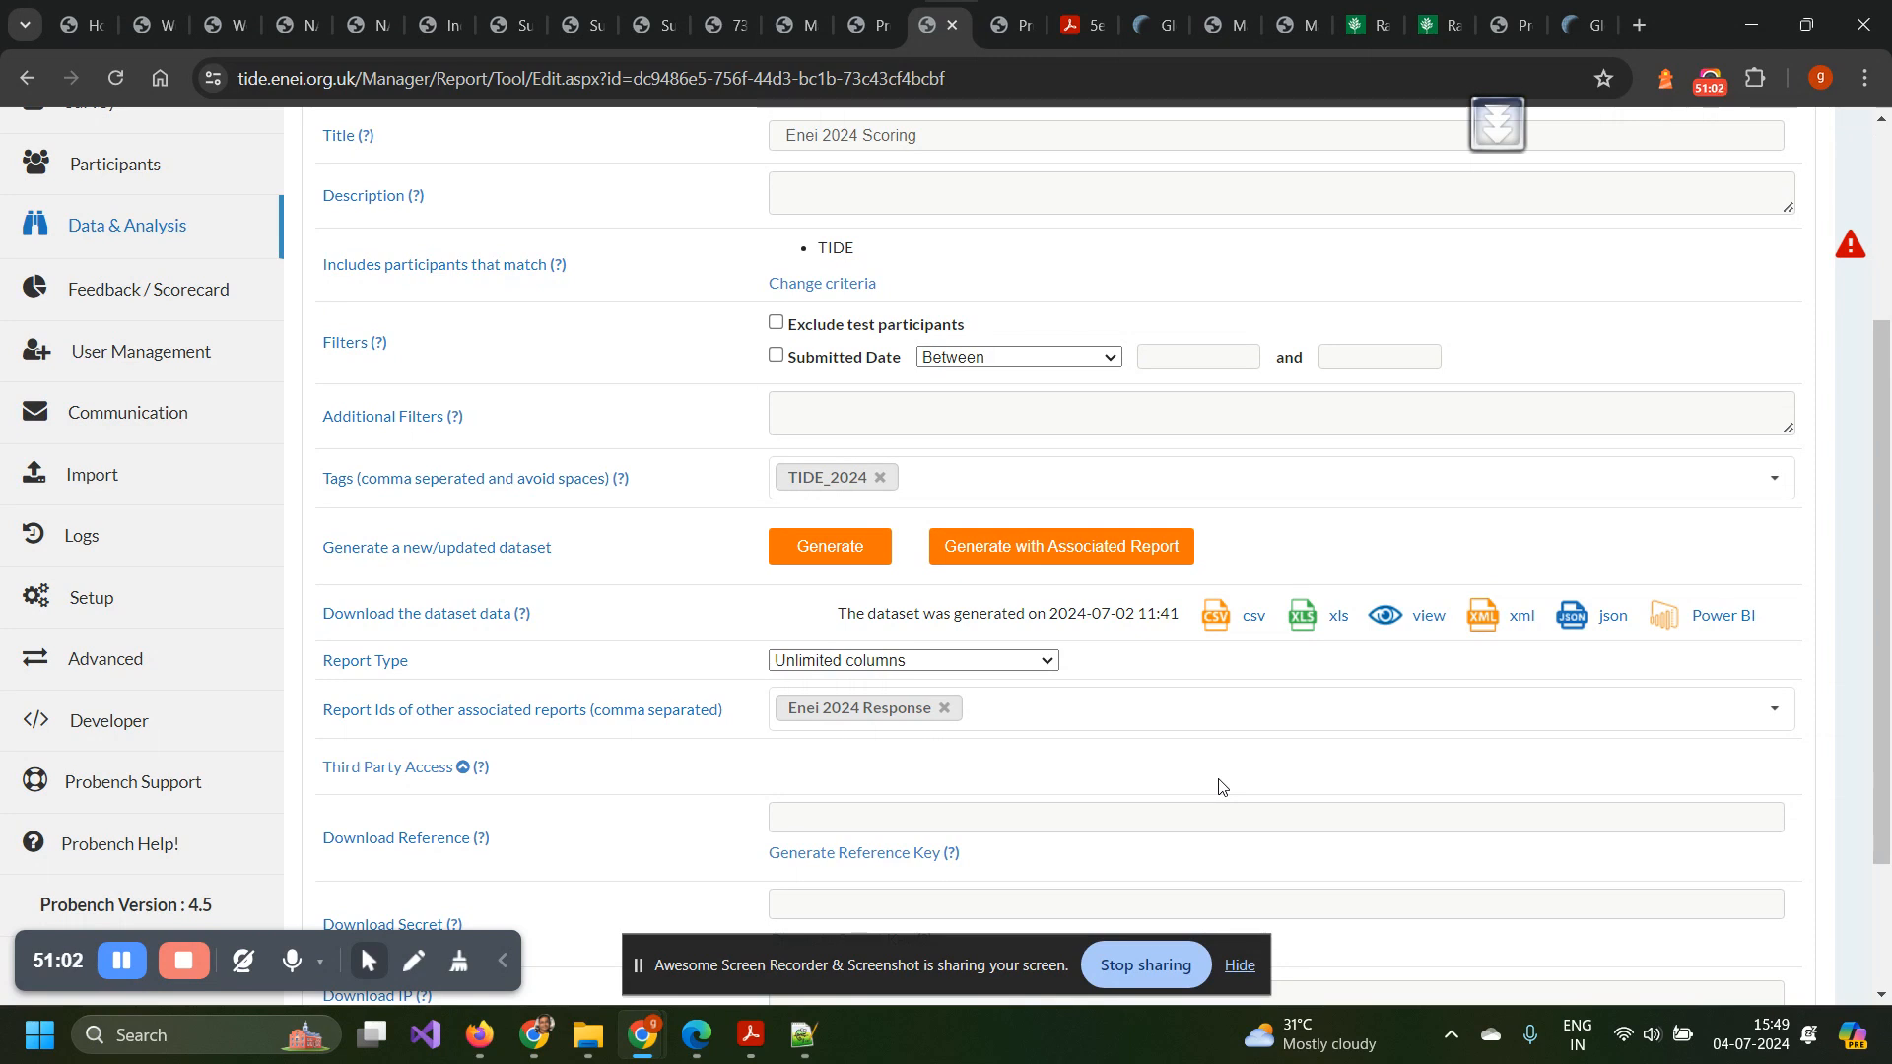
{"action": "scroll", "coordinate": [1219, 785], "scroll_direction": "down", "scroll_amount": 2}
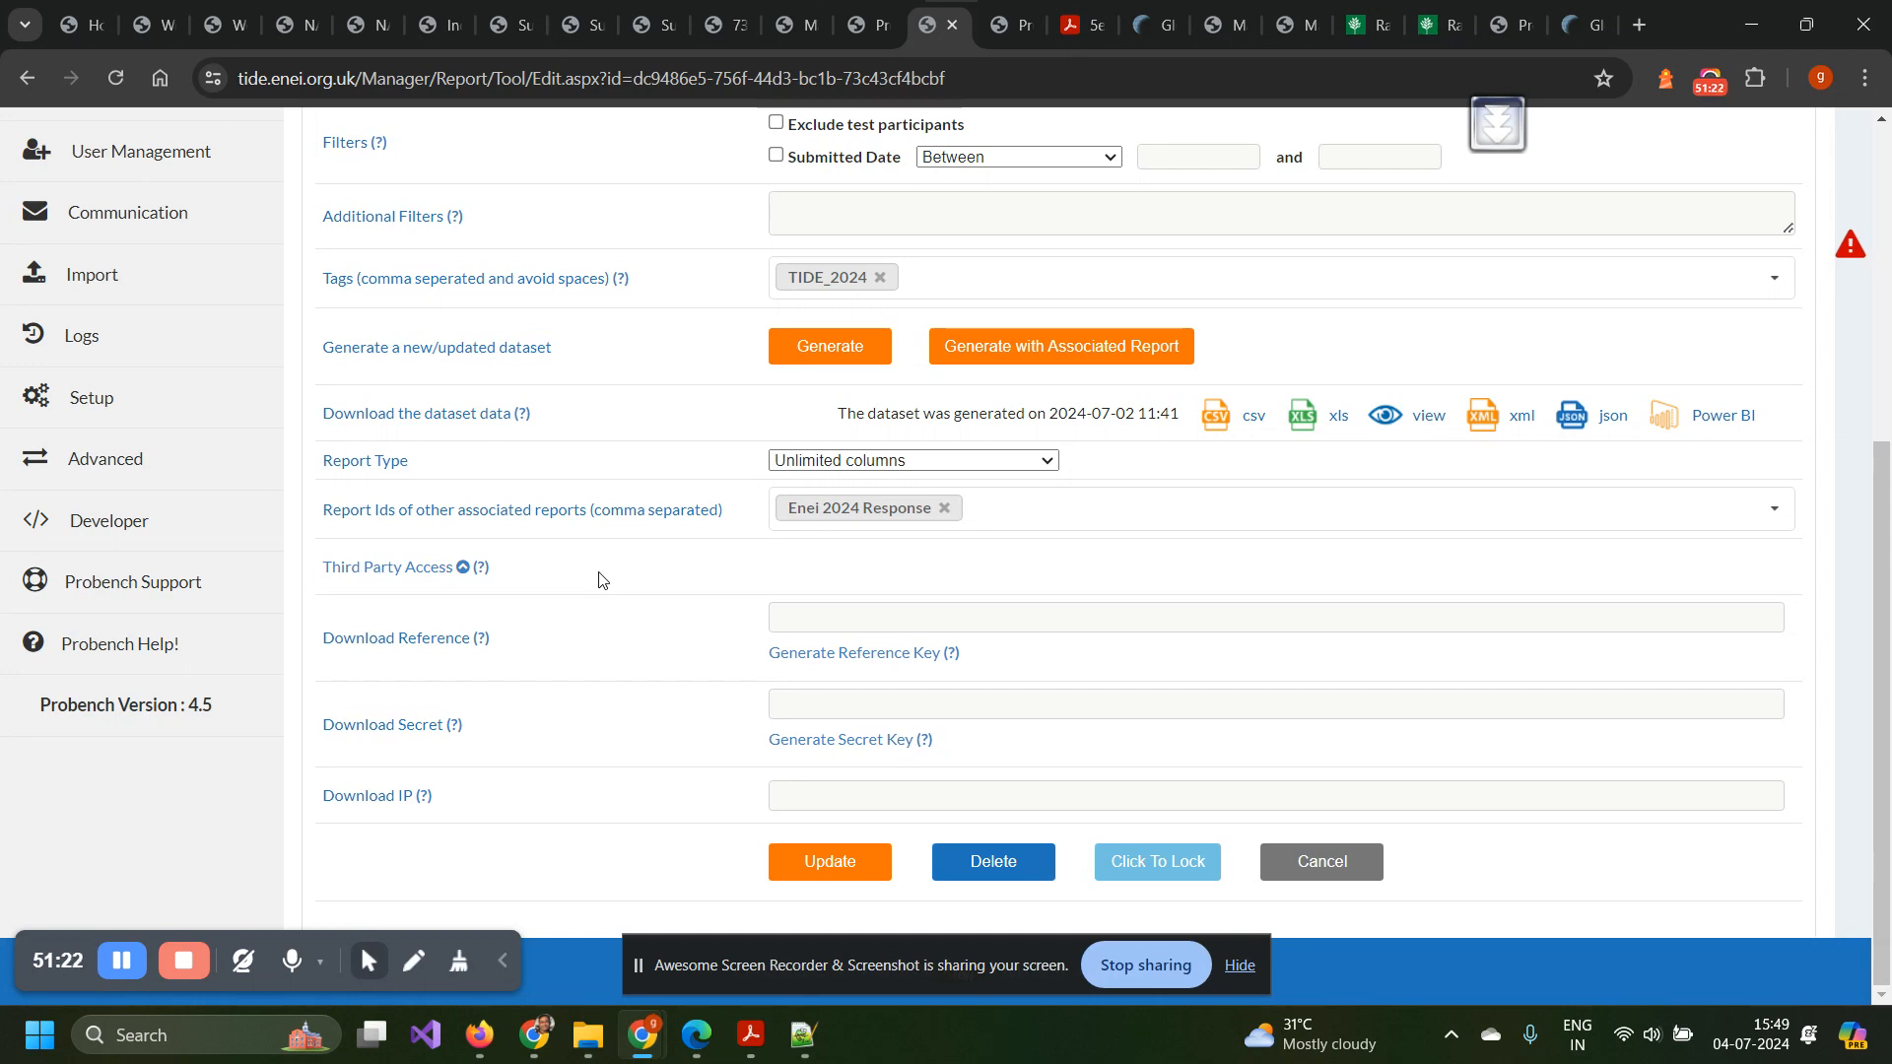
{"action": "scroll", "coordinate": [655, 613], "scroll_direction": "up", "scroll_amount": 3}
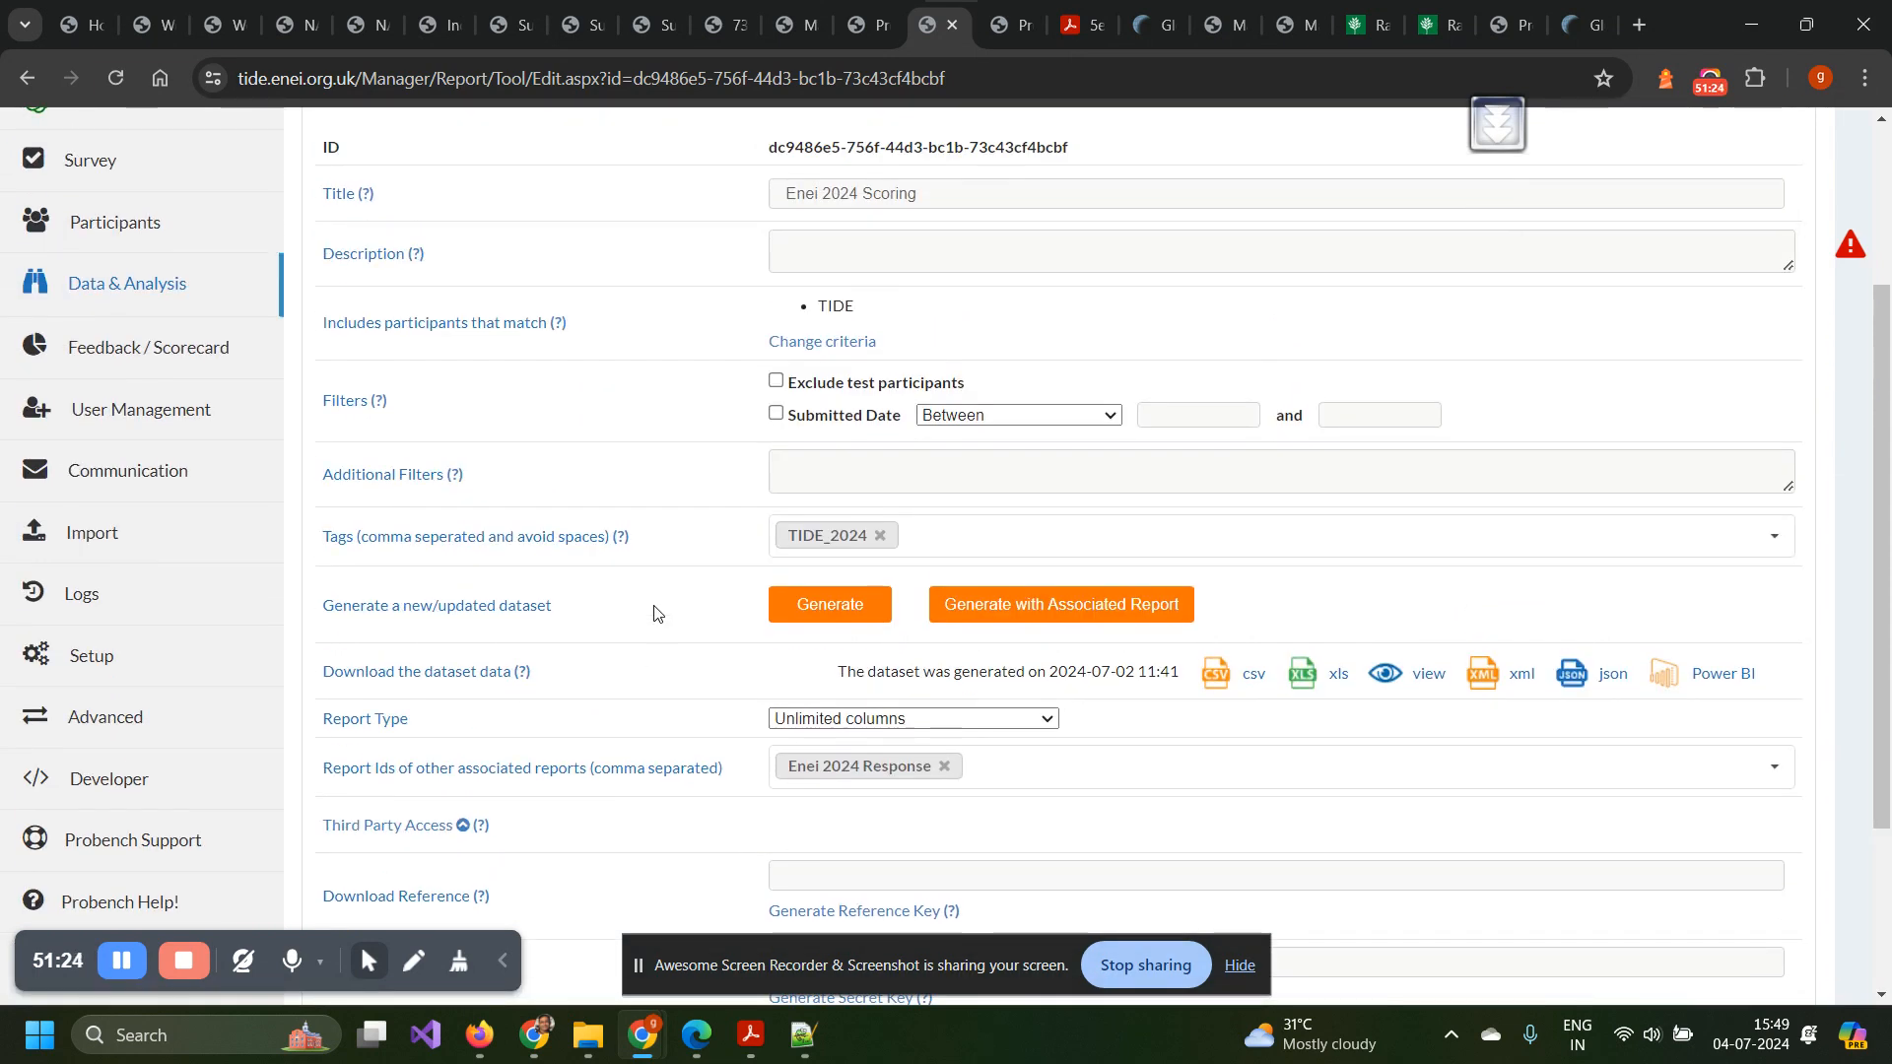
{"action": "scroll", "coordinate": [656, 613], "scroll_direction": "down", "scroll_amount": 3}
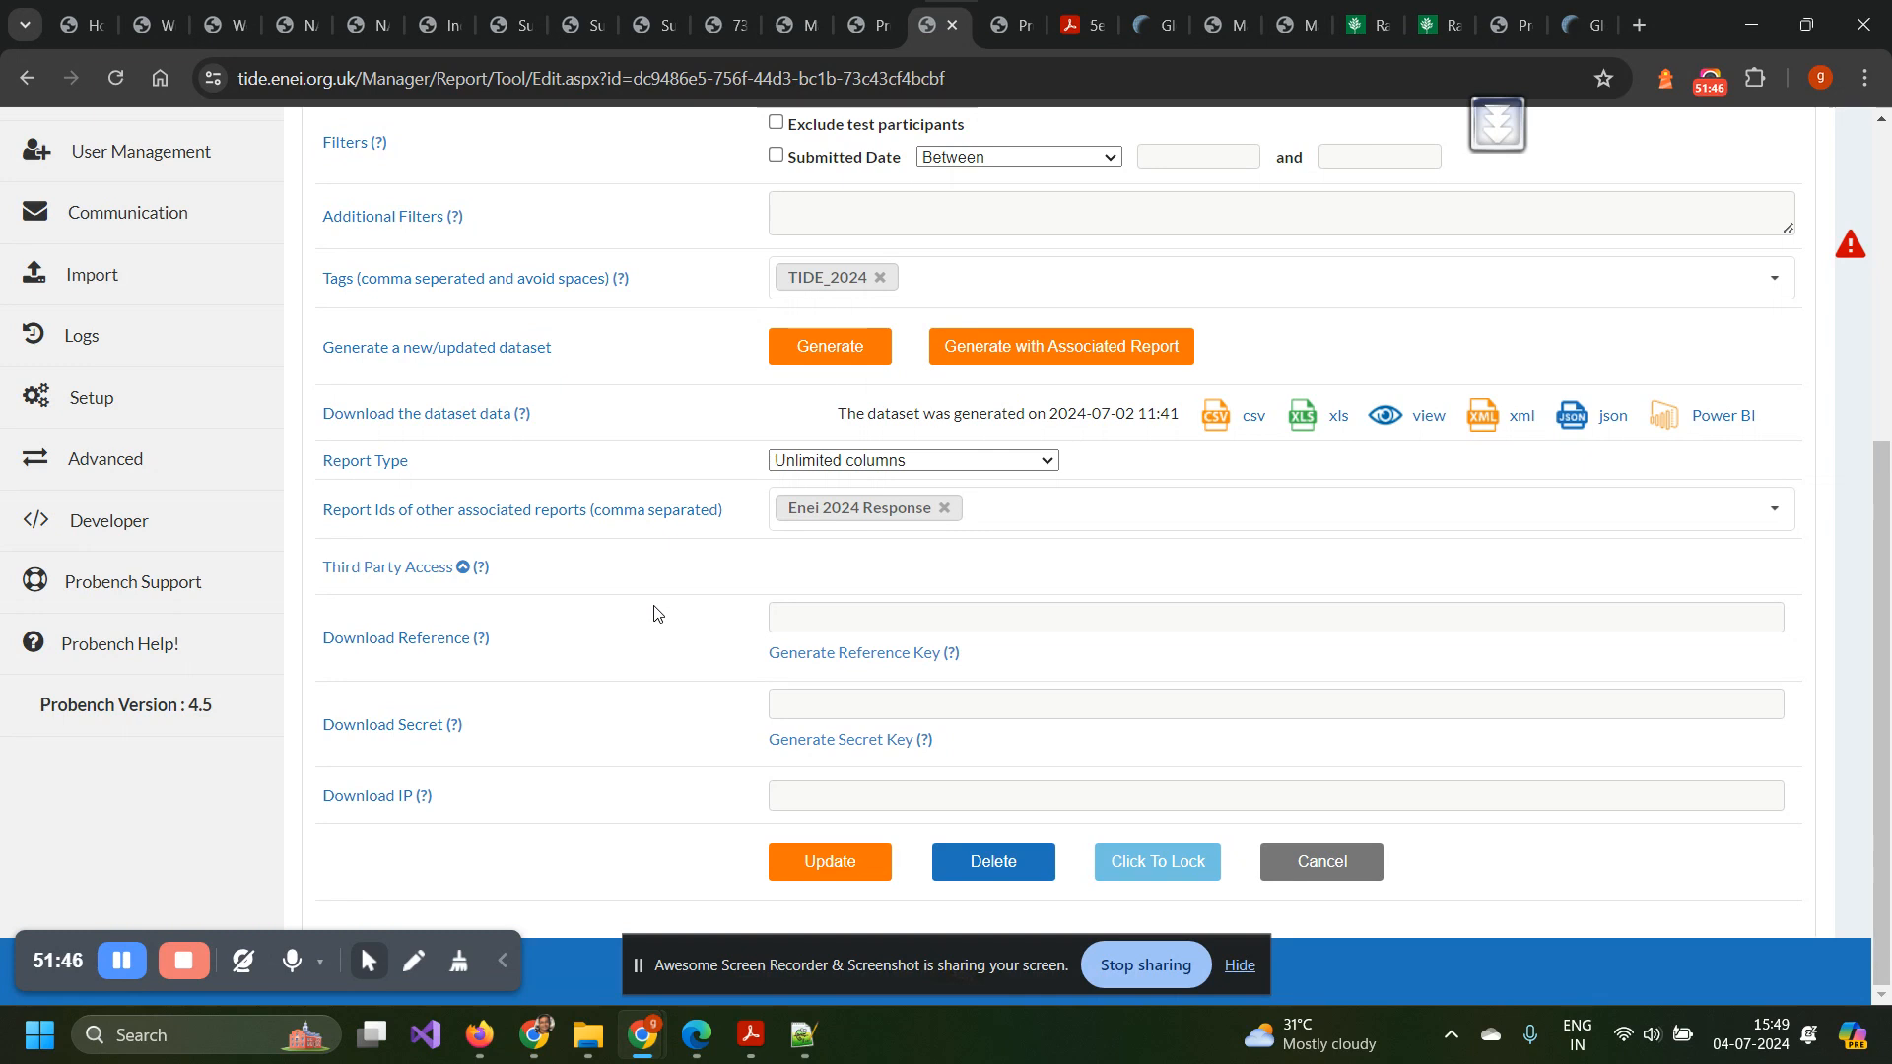
{"action": "scroll", "coordinate": [655, 613], "scroll_direction": "up", "scroll_amount": 2}
{"action": "scroll", "coordinate": [579, 566], "scroll_direction": "up", "scroll_amount": 2}
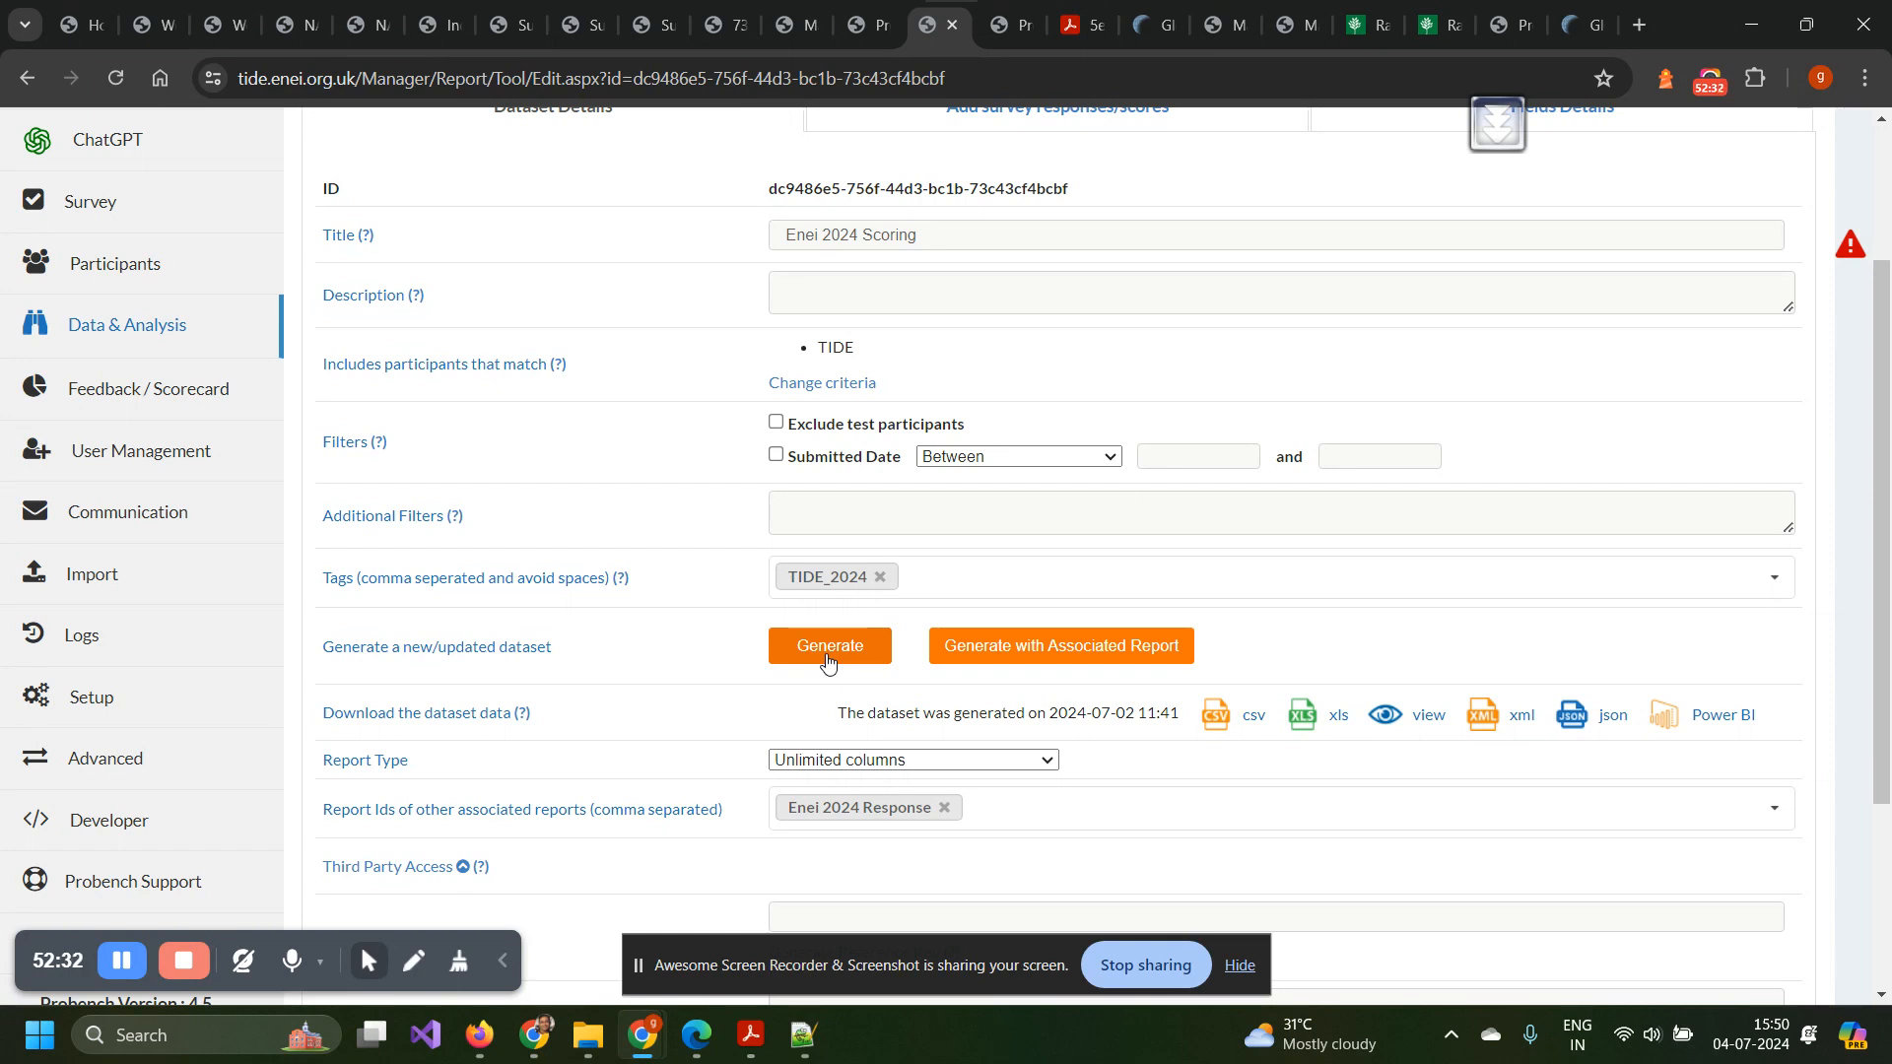
{"action": "scroll", "coordinate": [827, 658], "scroll_direction": "up", "scroll_amount": 1}
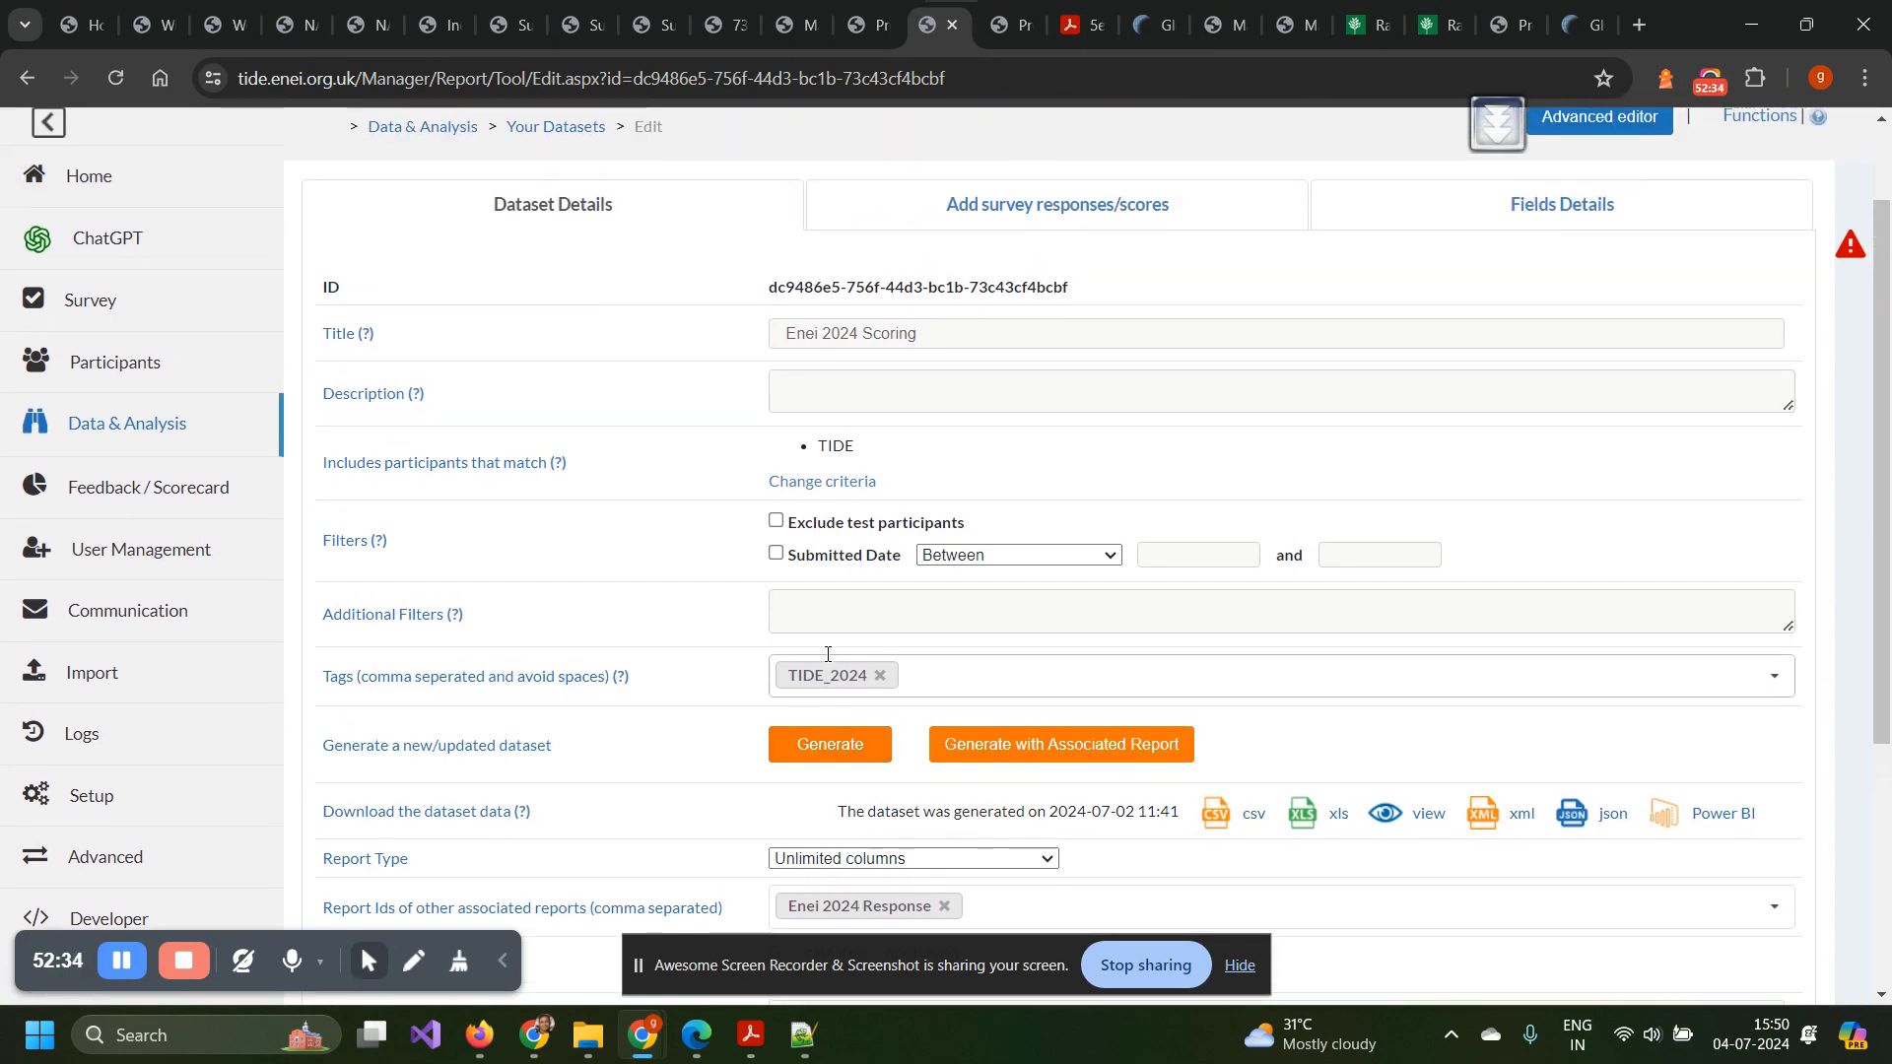
{"action": "scroll", "coordinate": [828, 654], "scroll_direction": "down", "scroll_amount": 2}
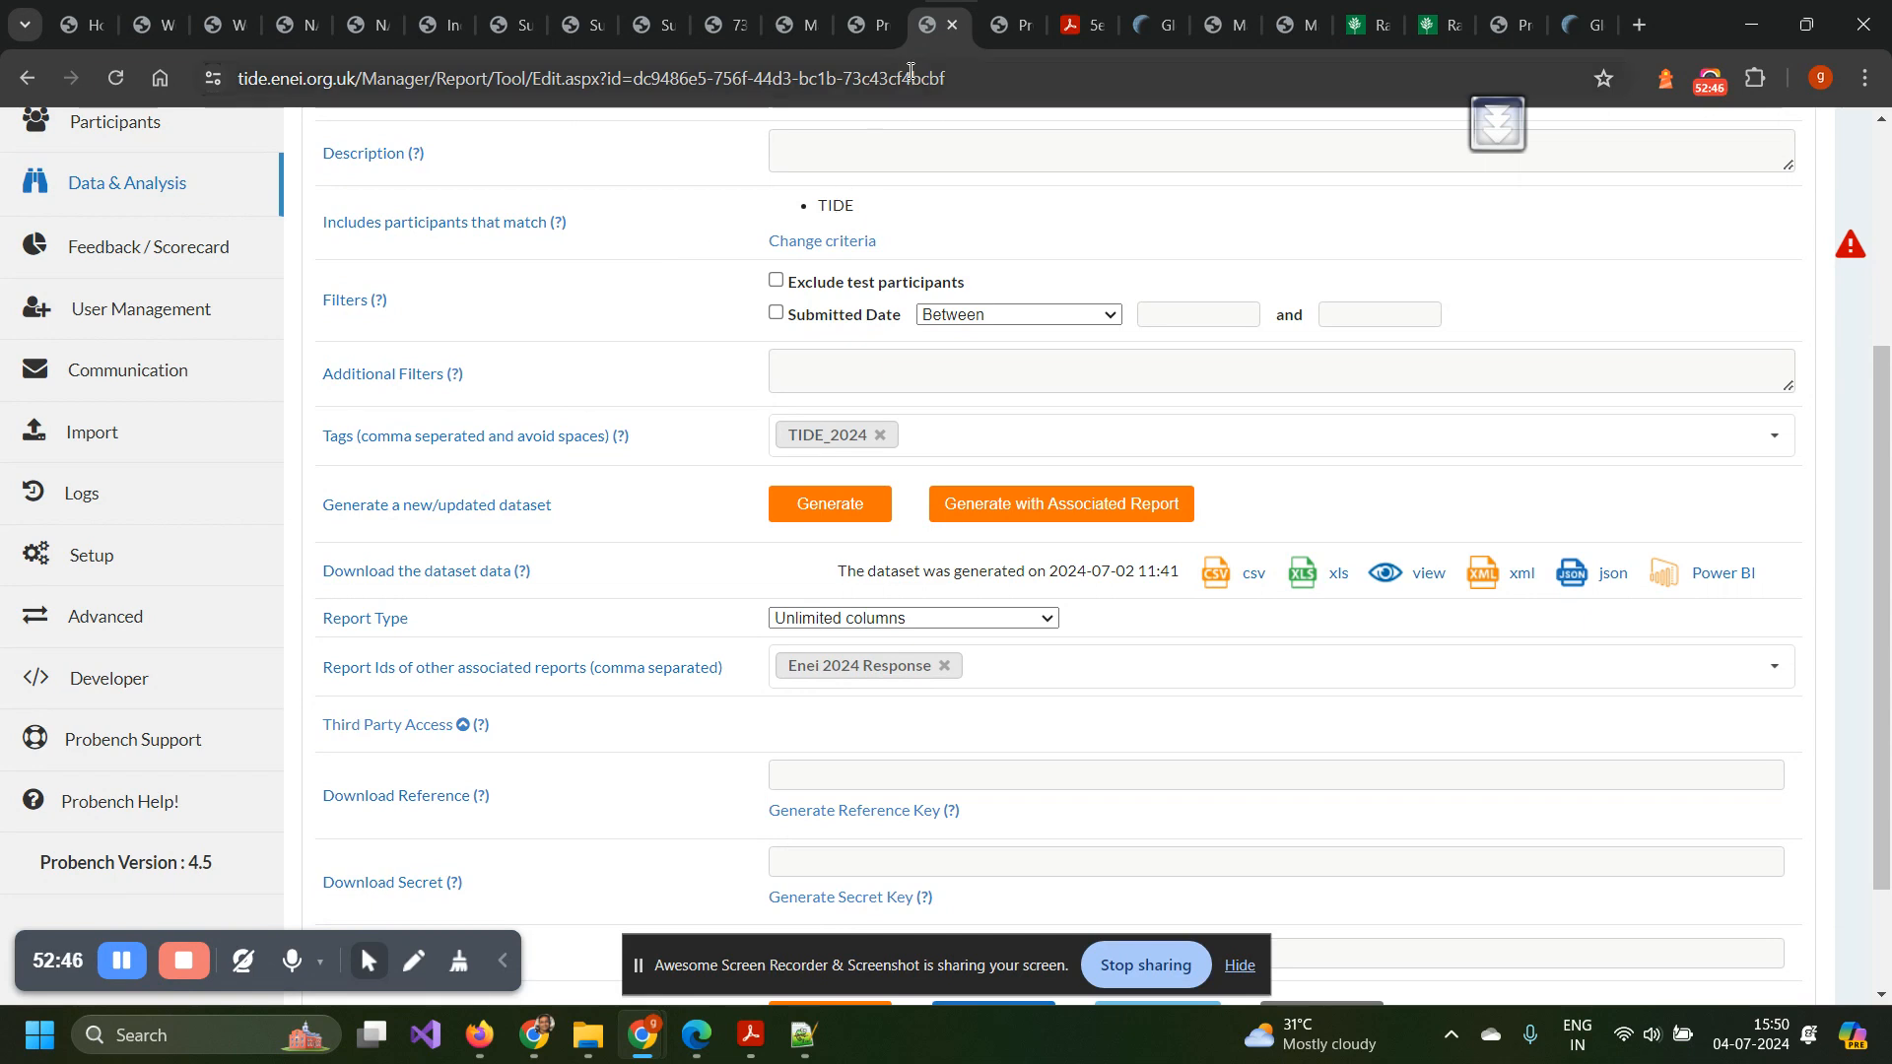
{"action": "left_click", "coordinate": [1001, 25]}
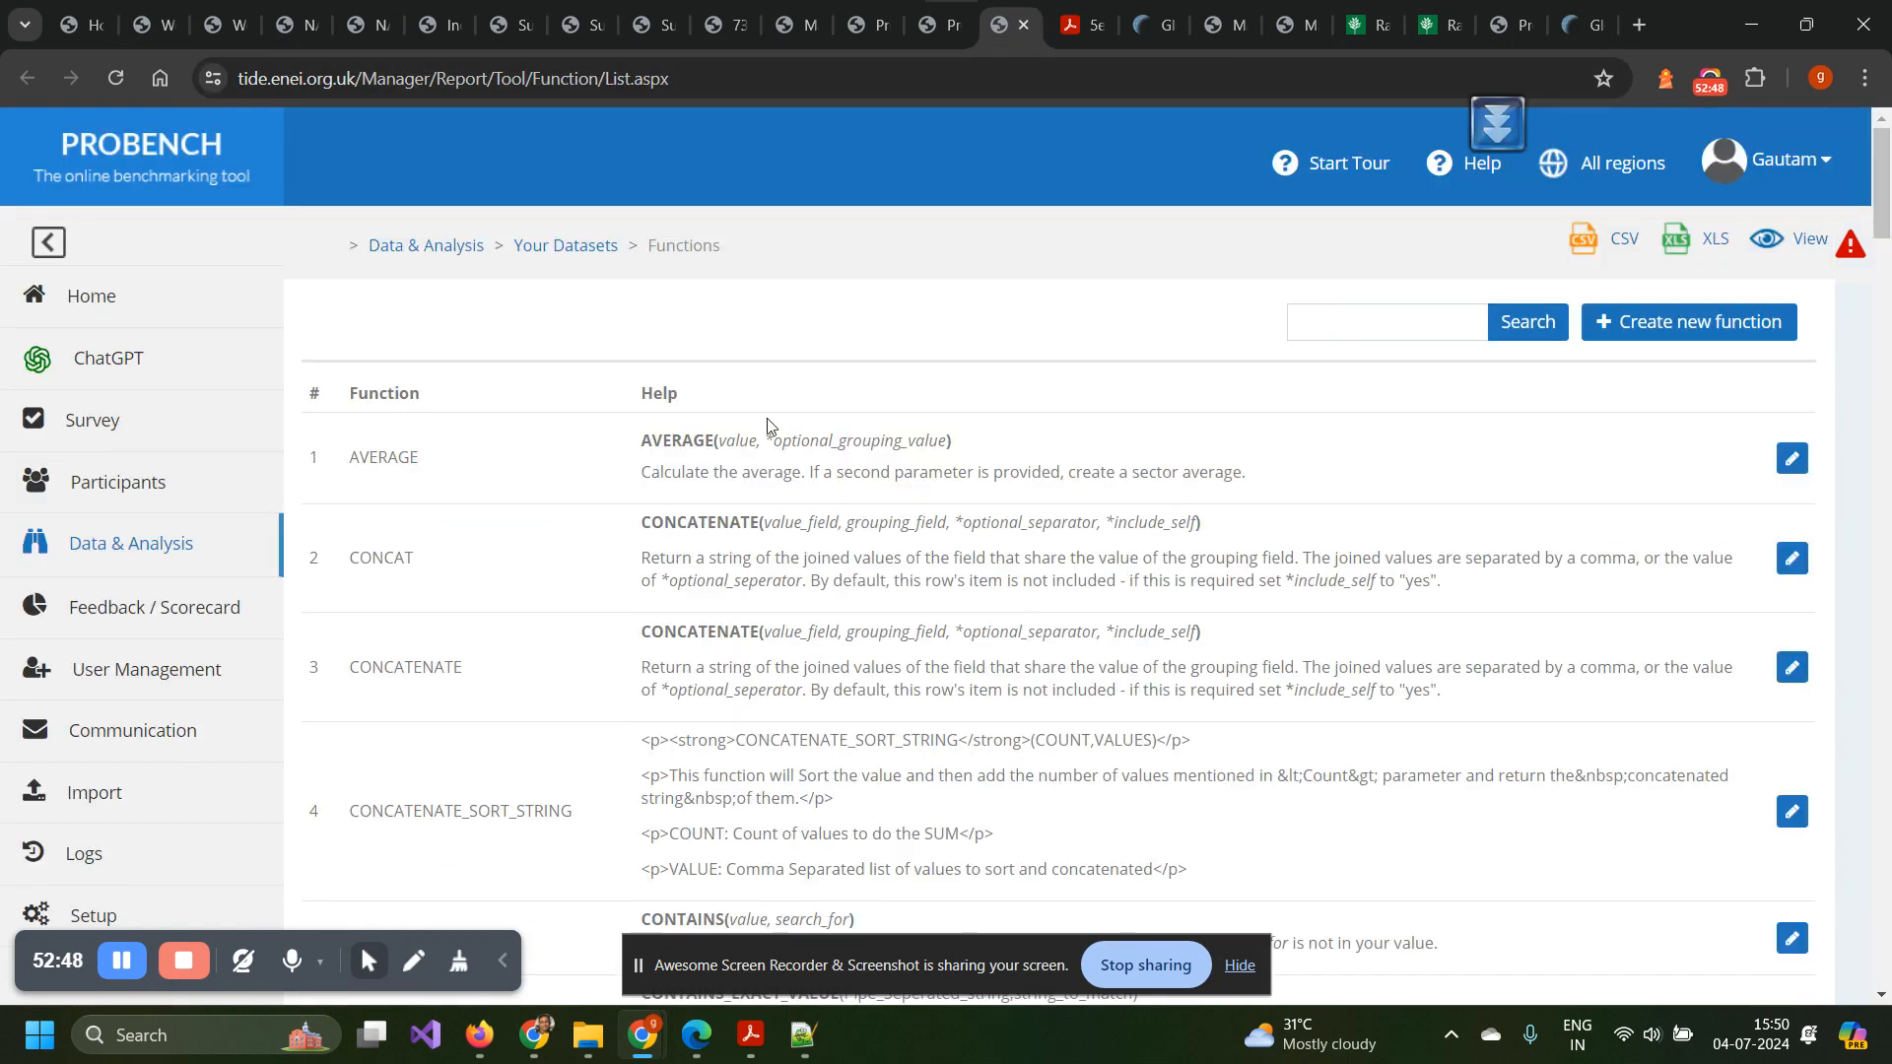
{"action": "scroll", "coordinate": [701, 670], "scroll_direction": "down", "scroll_amount": 2}
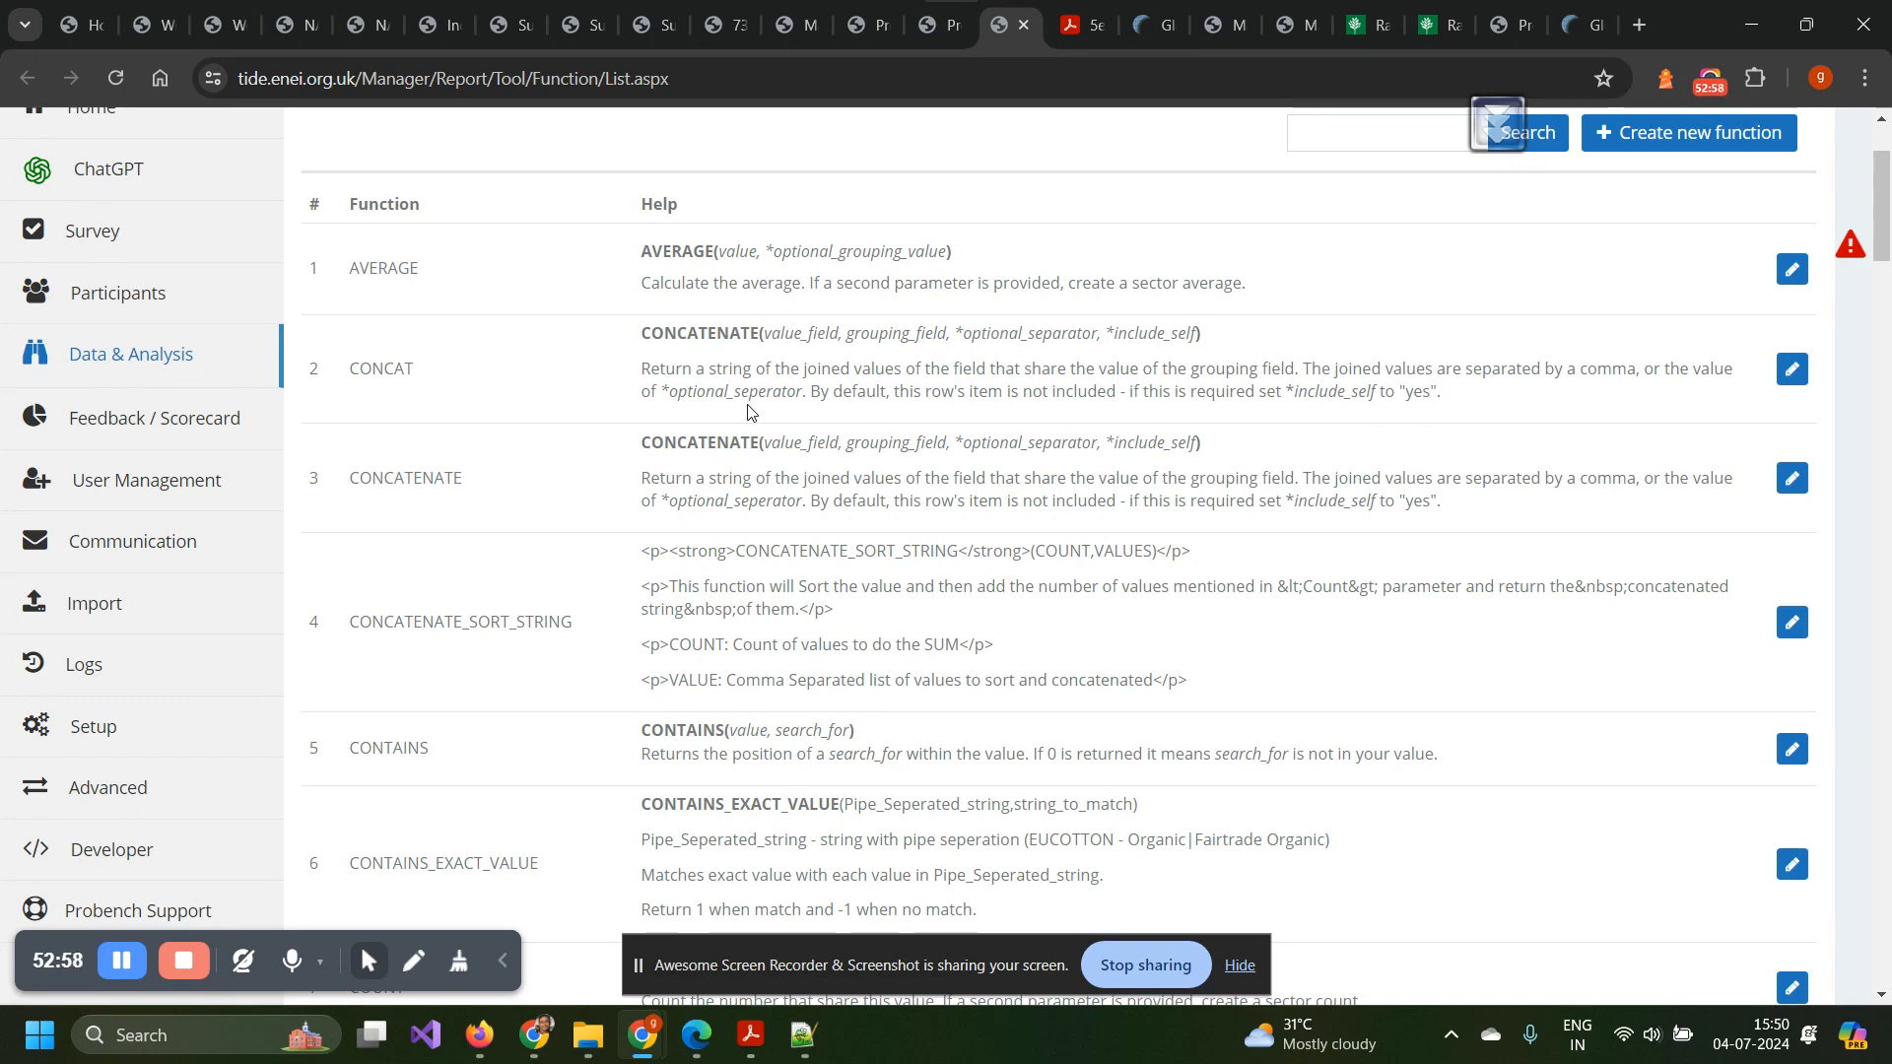
{"action": "scroll", "coordinate": [749, 412], "scroll_direction": "up", "scroll_amount": 2}
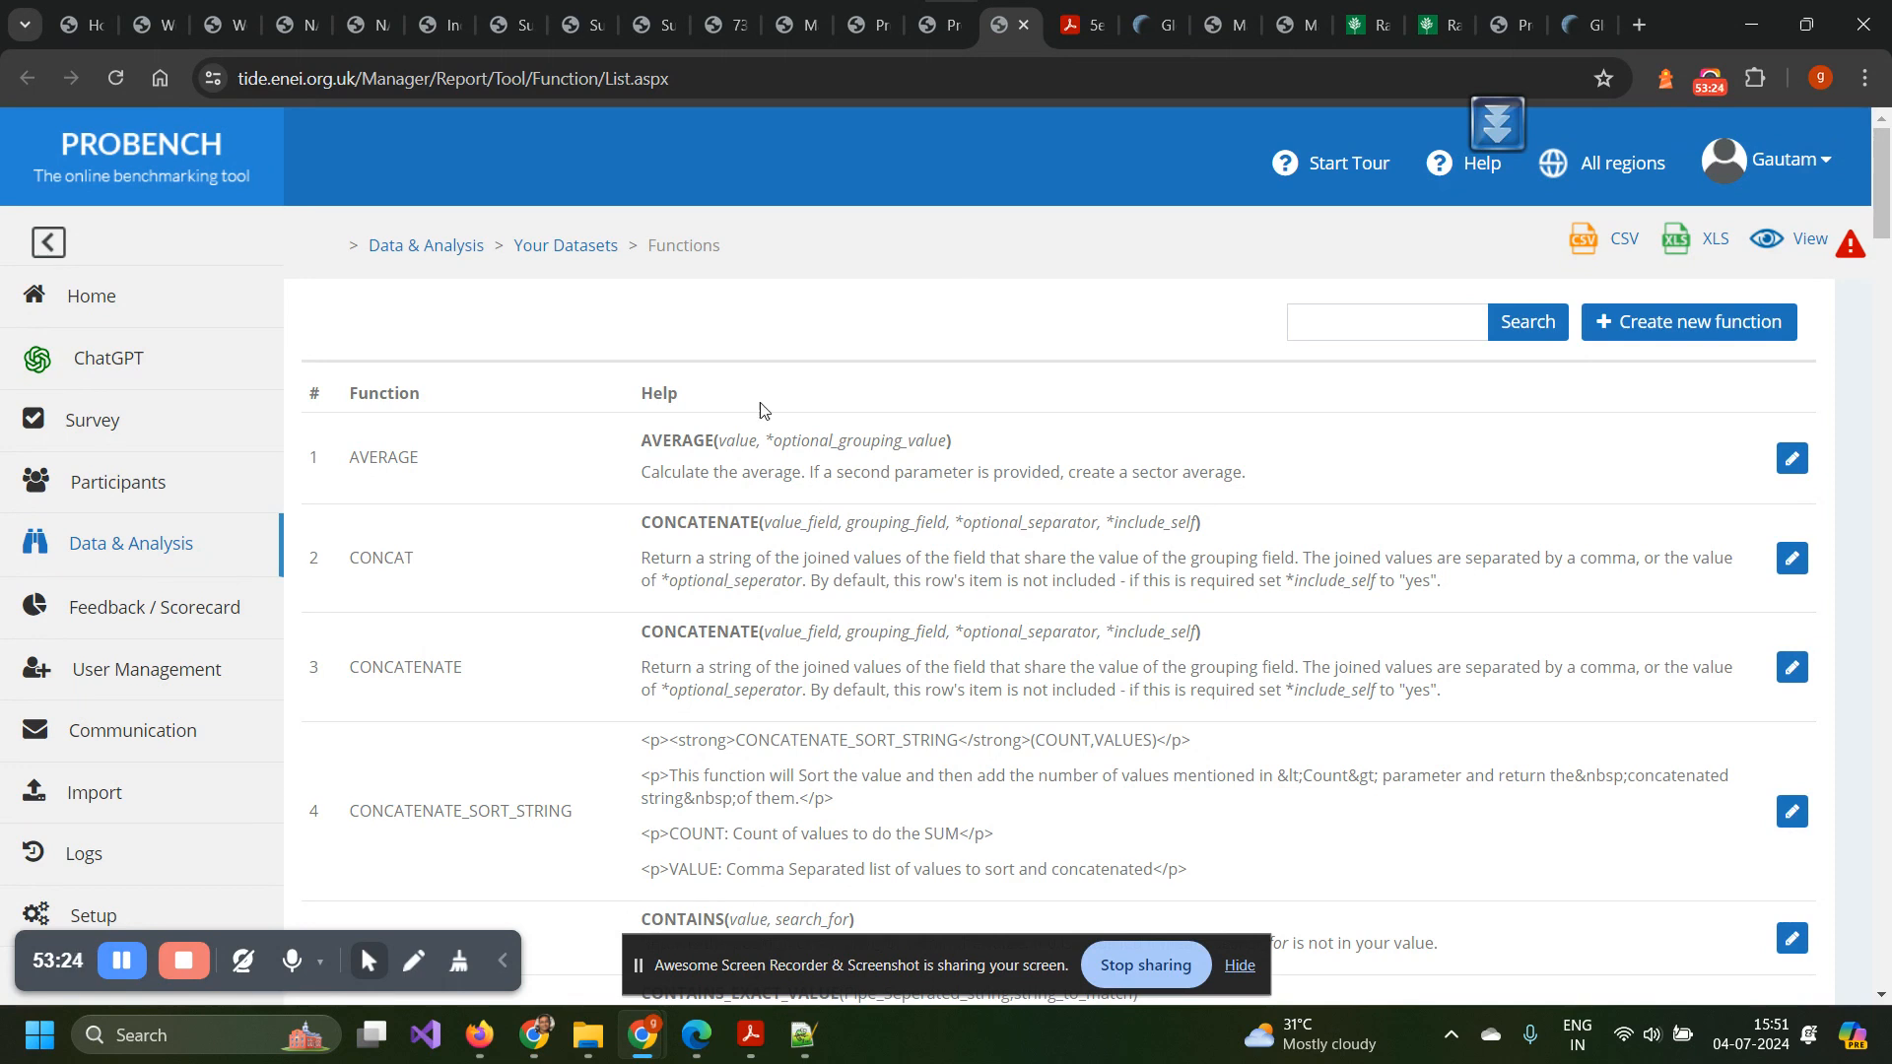
{"action": "scroll", "coordinate": [742, 602], "scroll_direction": "down", "scroll_amount": 5}
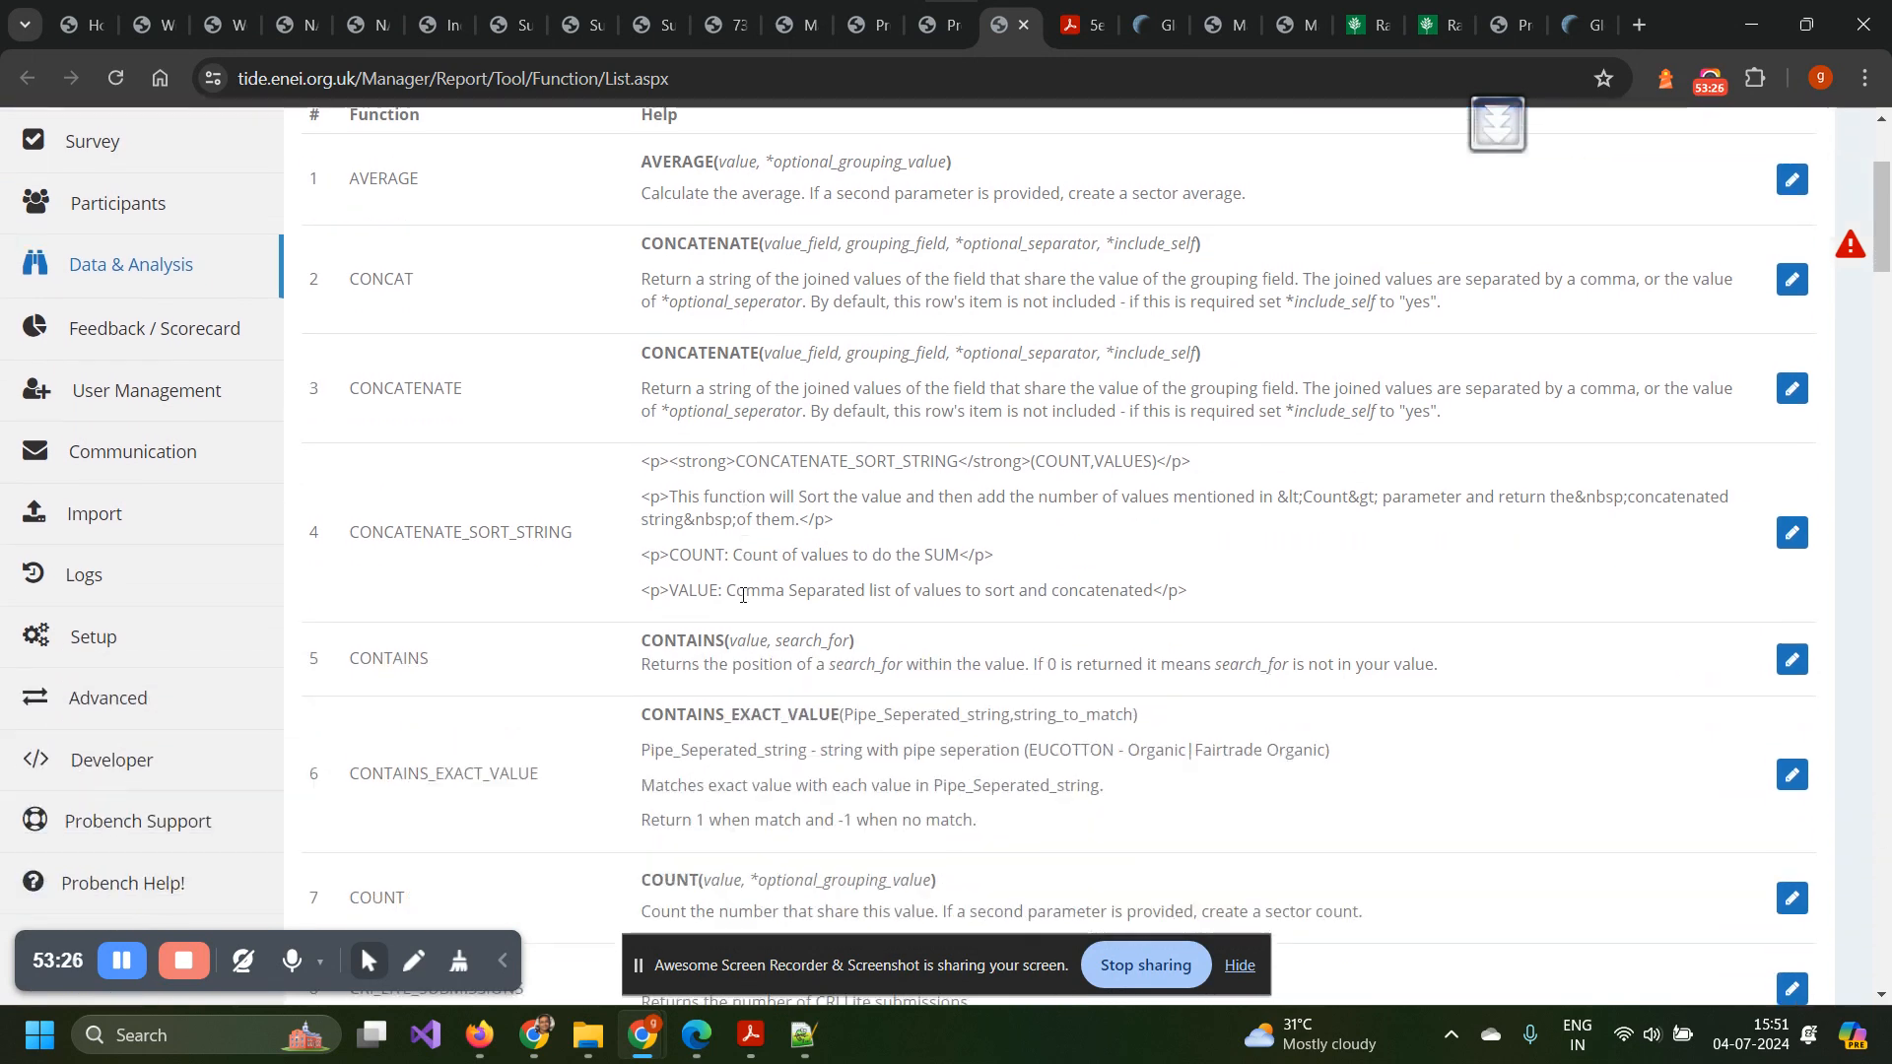
{"action": "scroll", "coordinate": [742, 602], "scroll_direction": "down", "scroll_amount": 2}
{"action": "scroll", "coordinate": [742, 602], "scroll_direction": "down", "scroll_amount": 12}
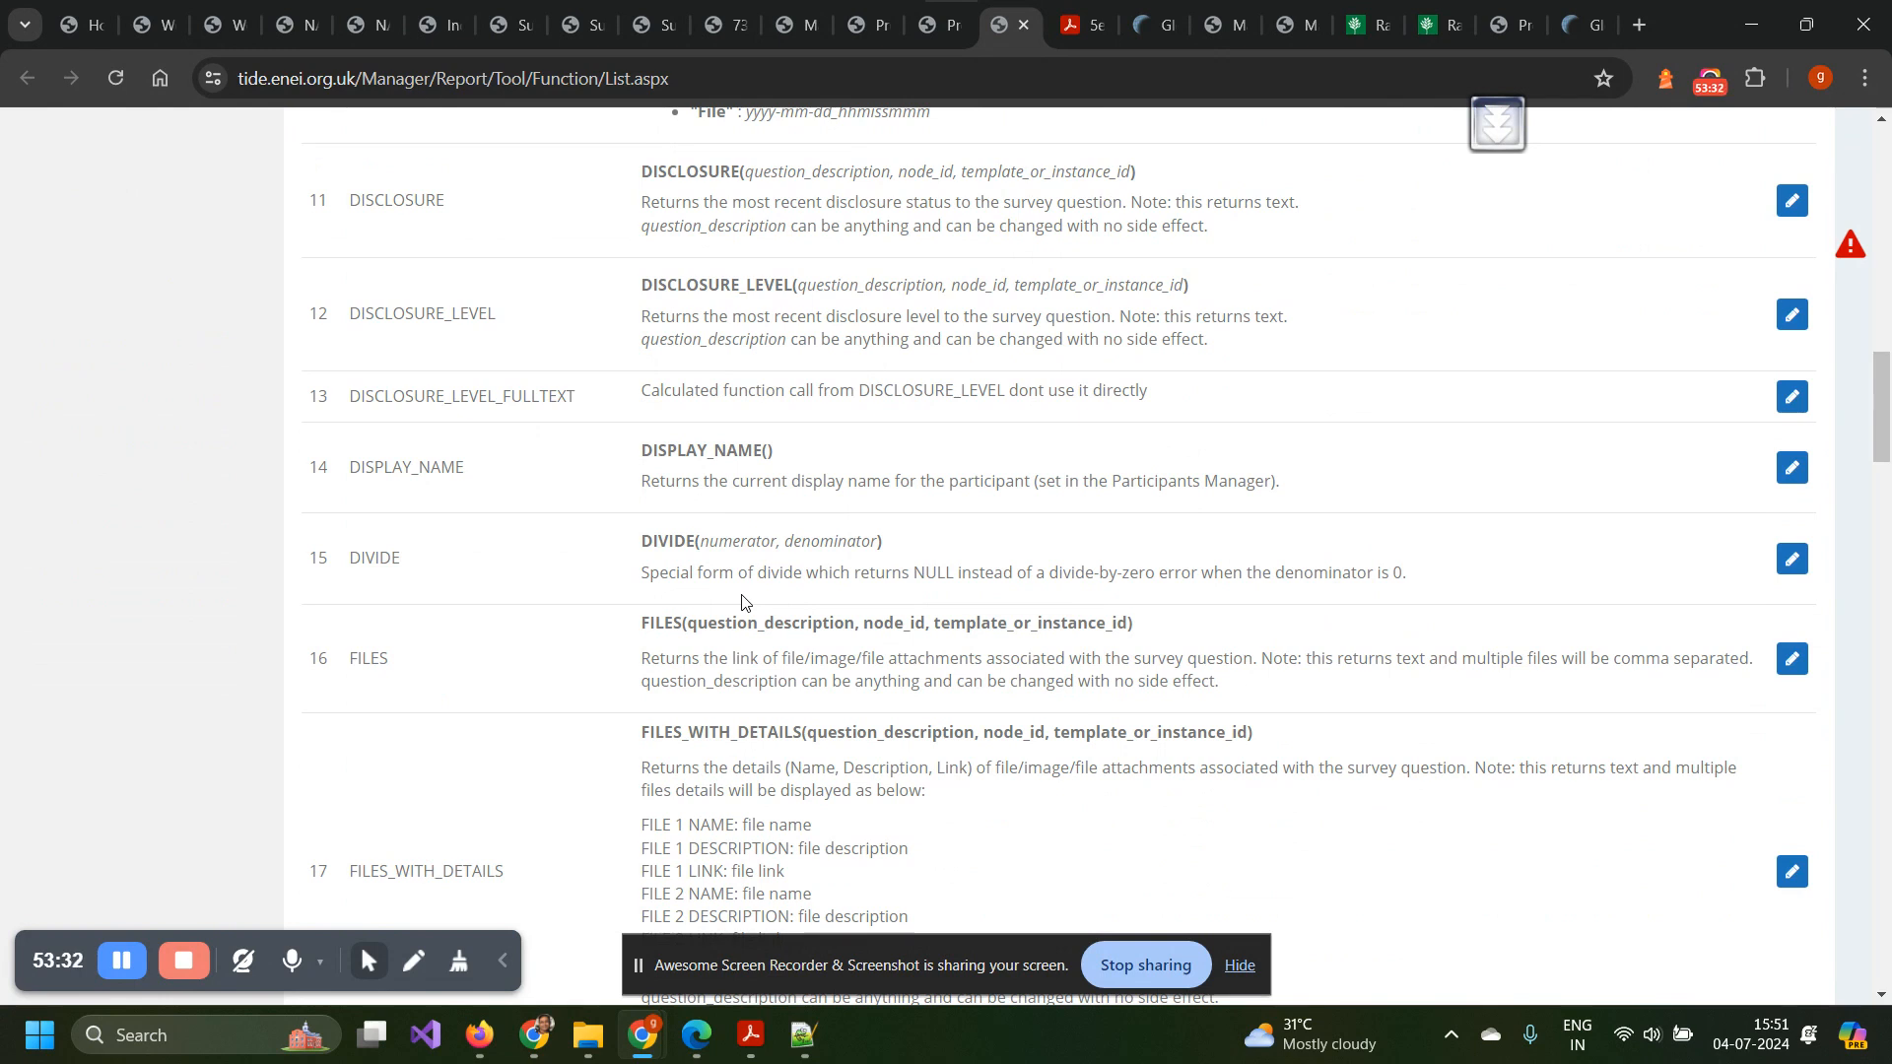
{"action": "scroll", "coordinate": [848, 544], "scroll_direction": "down", "scroll_amount": 4}
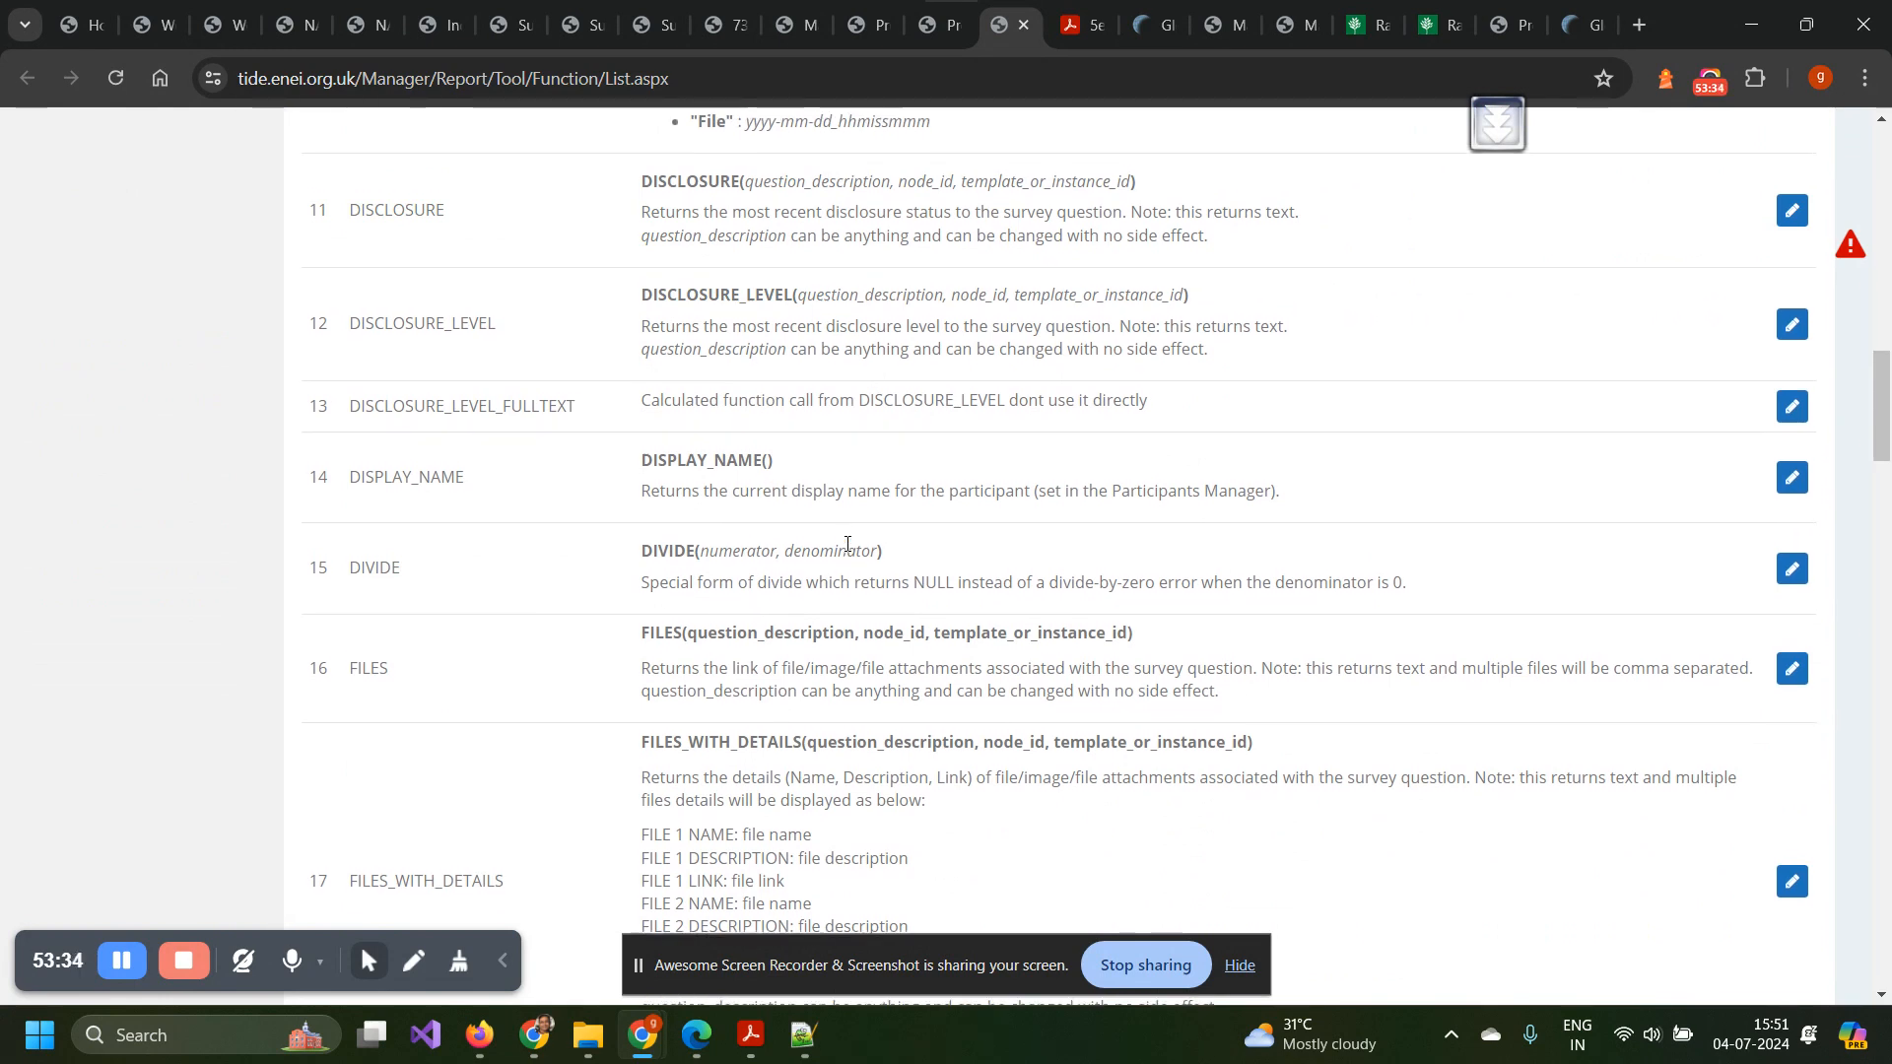
{"action": "scroll", "coordinate": [847, 544], "scroll_direction": "down", "scroll_amount": 3}
{"action": "scroll", "coordinate": [847, 544], "scroll_direction": "up", "scroll_amount": 15}
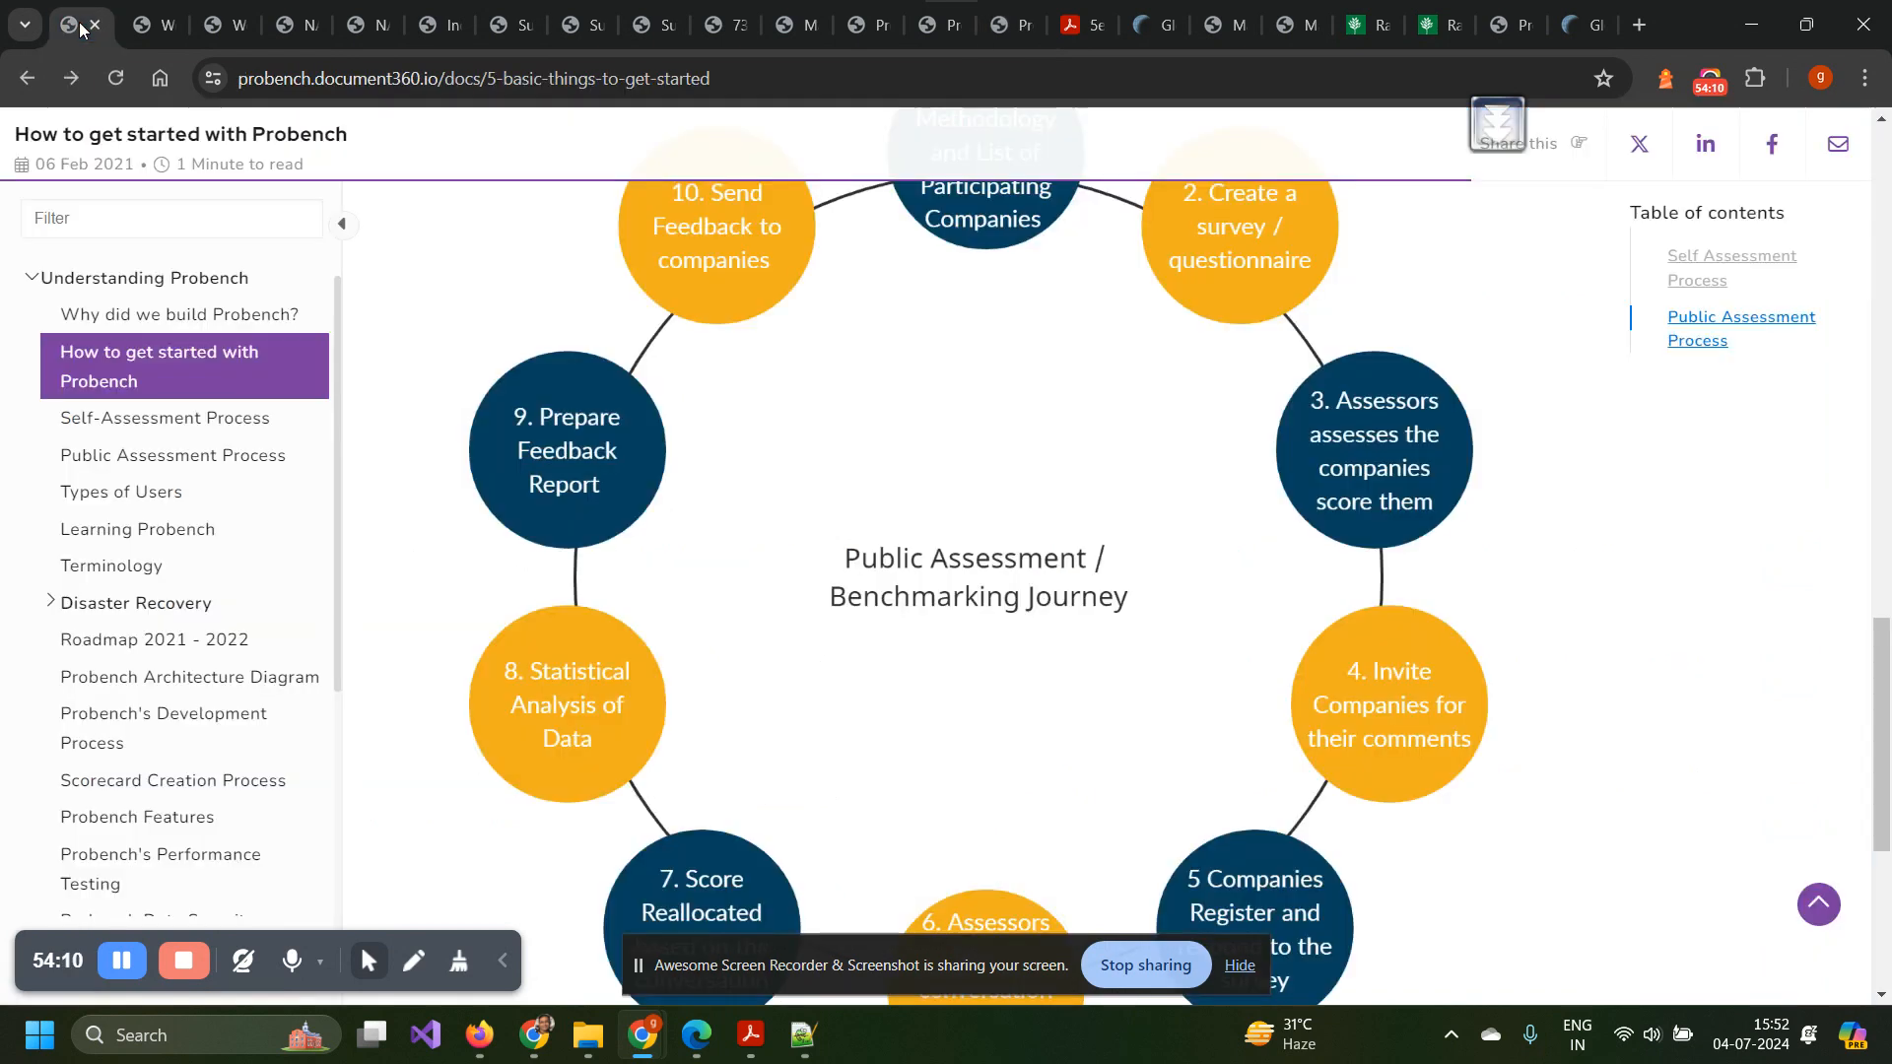
View the 'How to get started with Probench' docs and its Public Assessment / Benchmarking Journey diagram.
{"action": "left_click", "coordinate": [83, 25]}
{"action": "scroll", "coordinate": [673, 576], "scroll_direction": "up", "scroll_amount": 2}
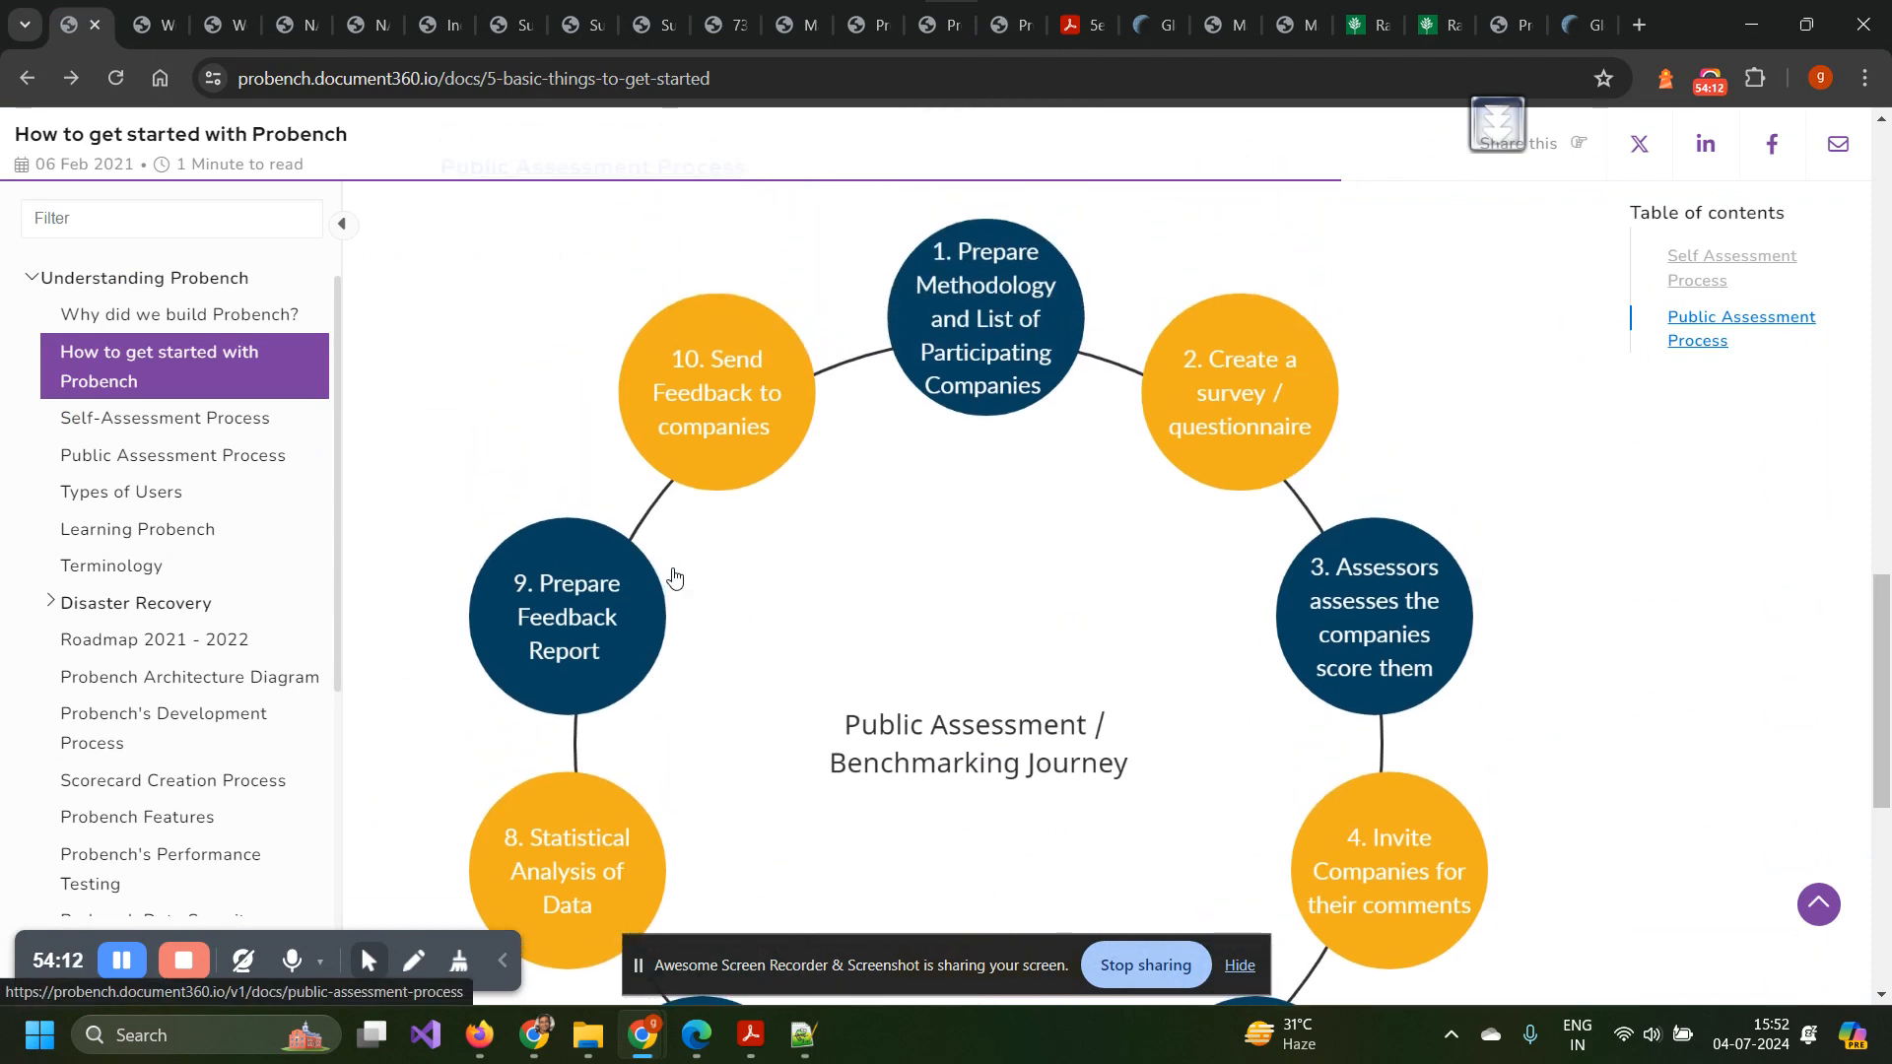
{"action": "scroll", "coordinate": [732, 746], "scroll_direction": "down", "scroll_amount": 2}
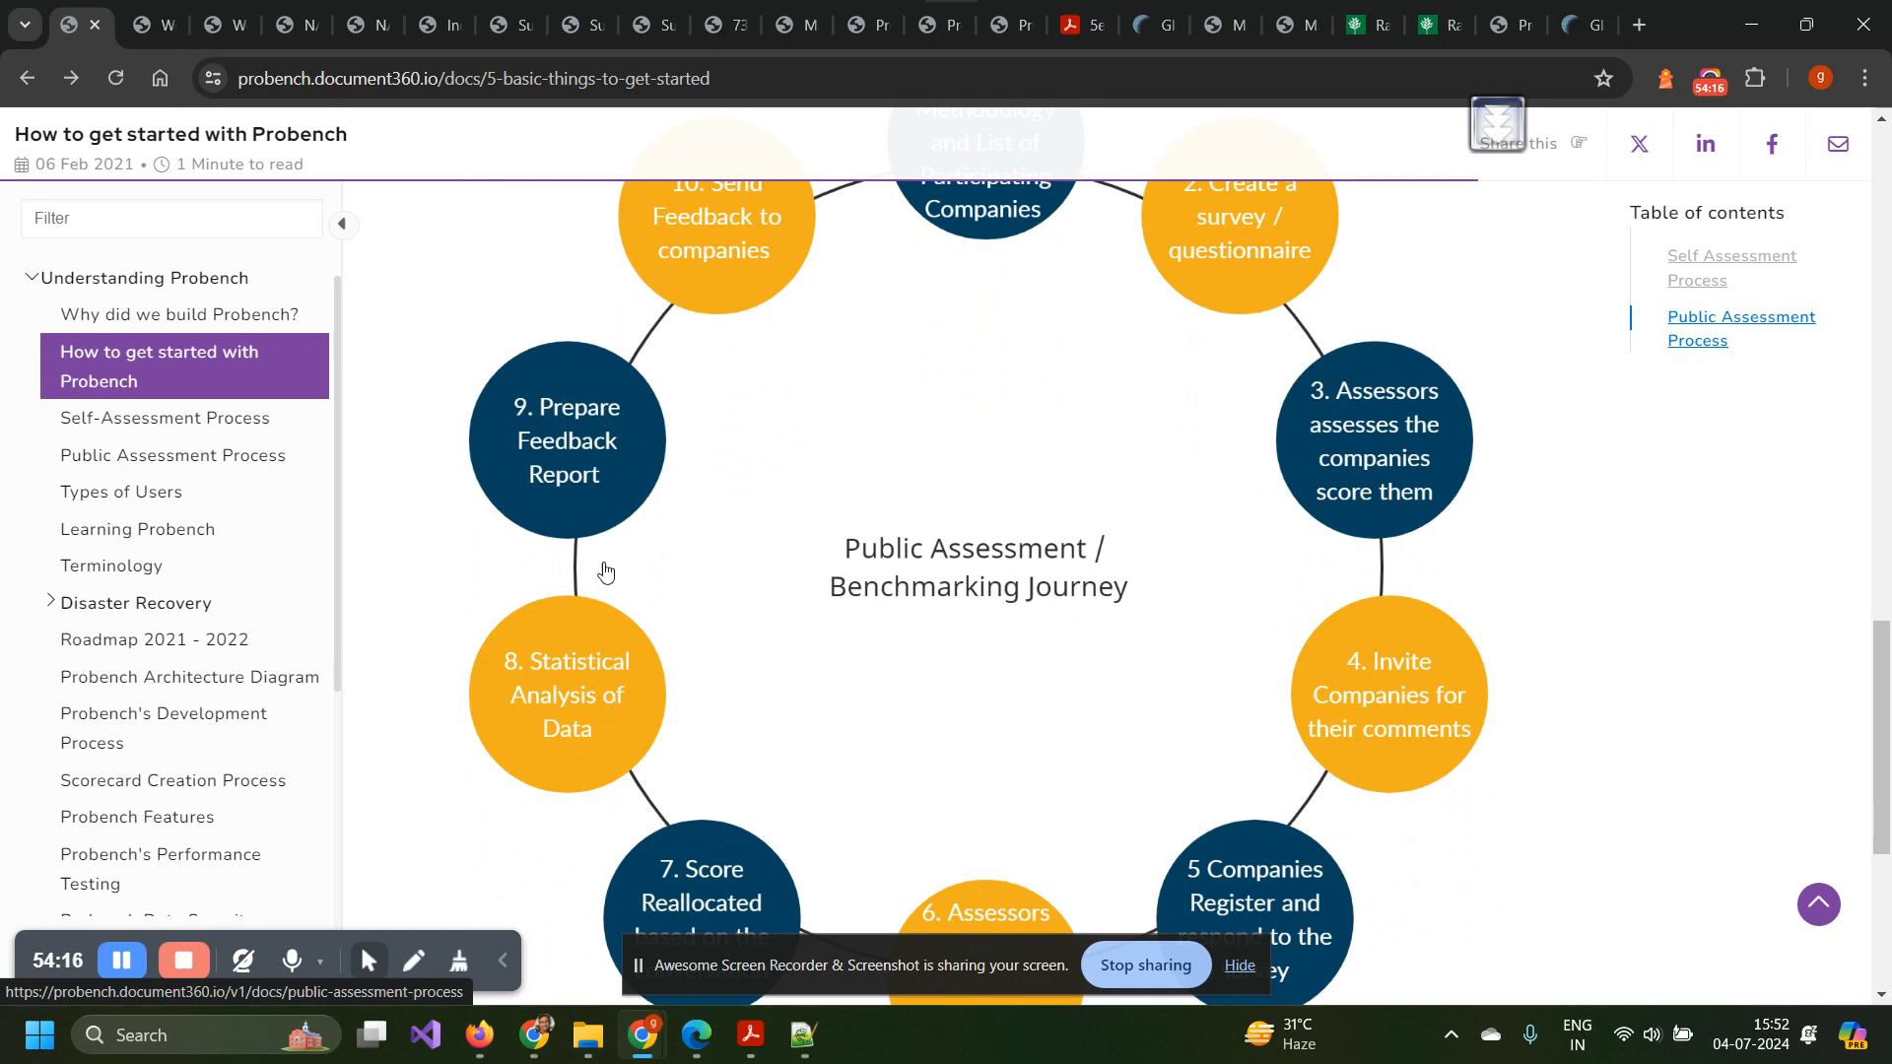
{"action": "scroll", "coordinate": [535, 535], "scroll_direction": "up", "scroll_amount": 2}
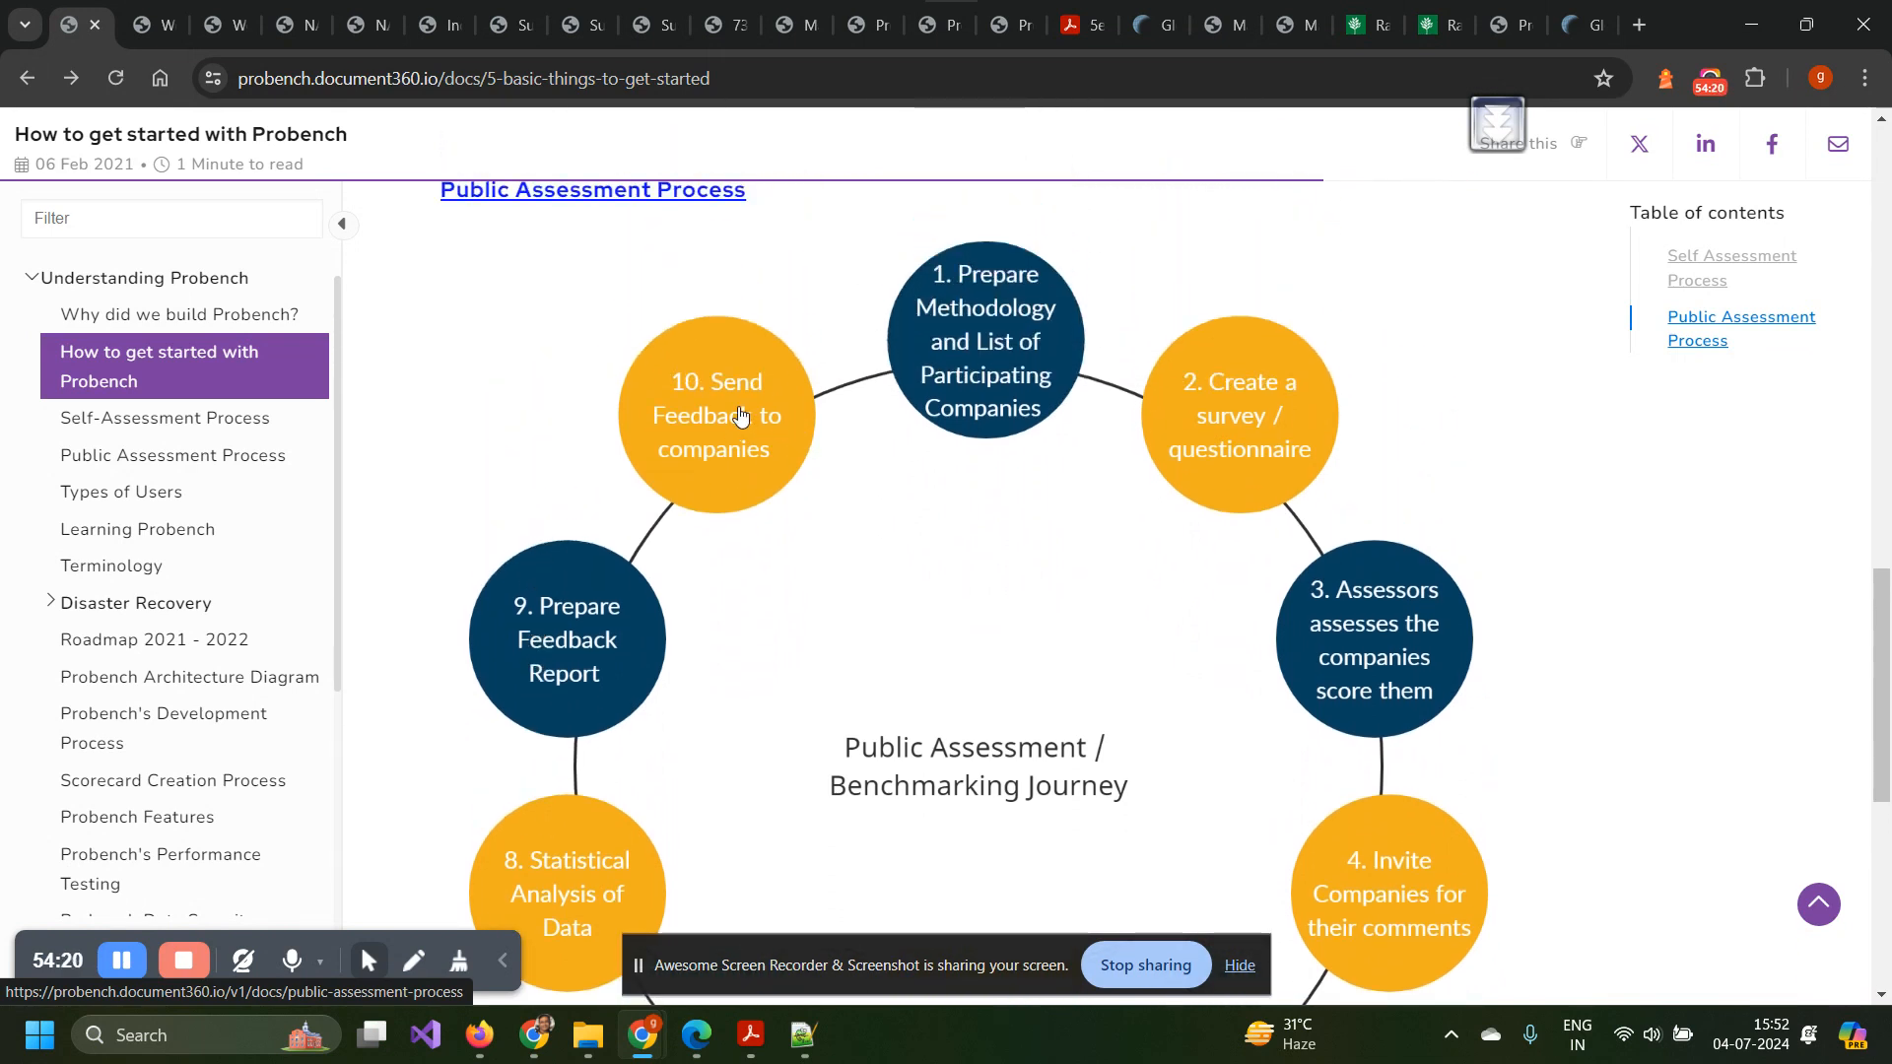
Switch to the TIDE report PDF and scroll to page 6, Your Overall Score: 75% at Embed level.
{"action": "left_click", "coordinate": [1079, 29]}
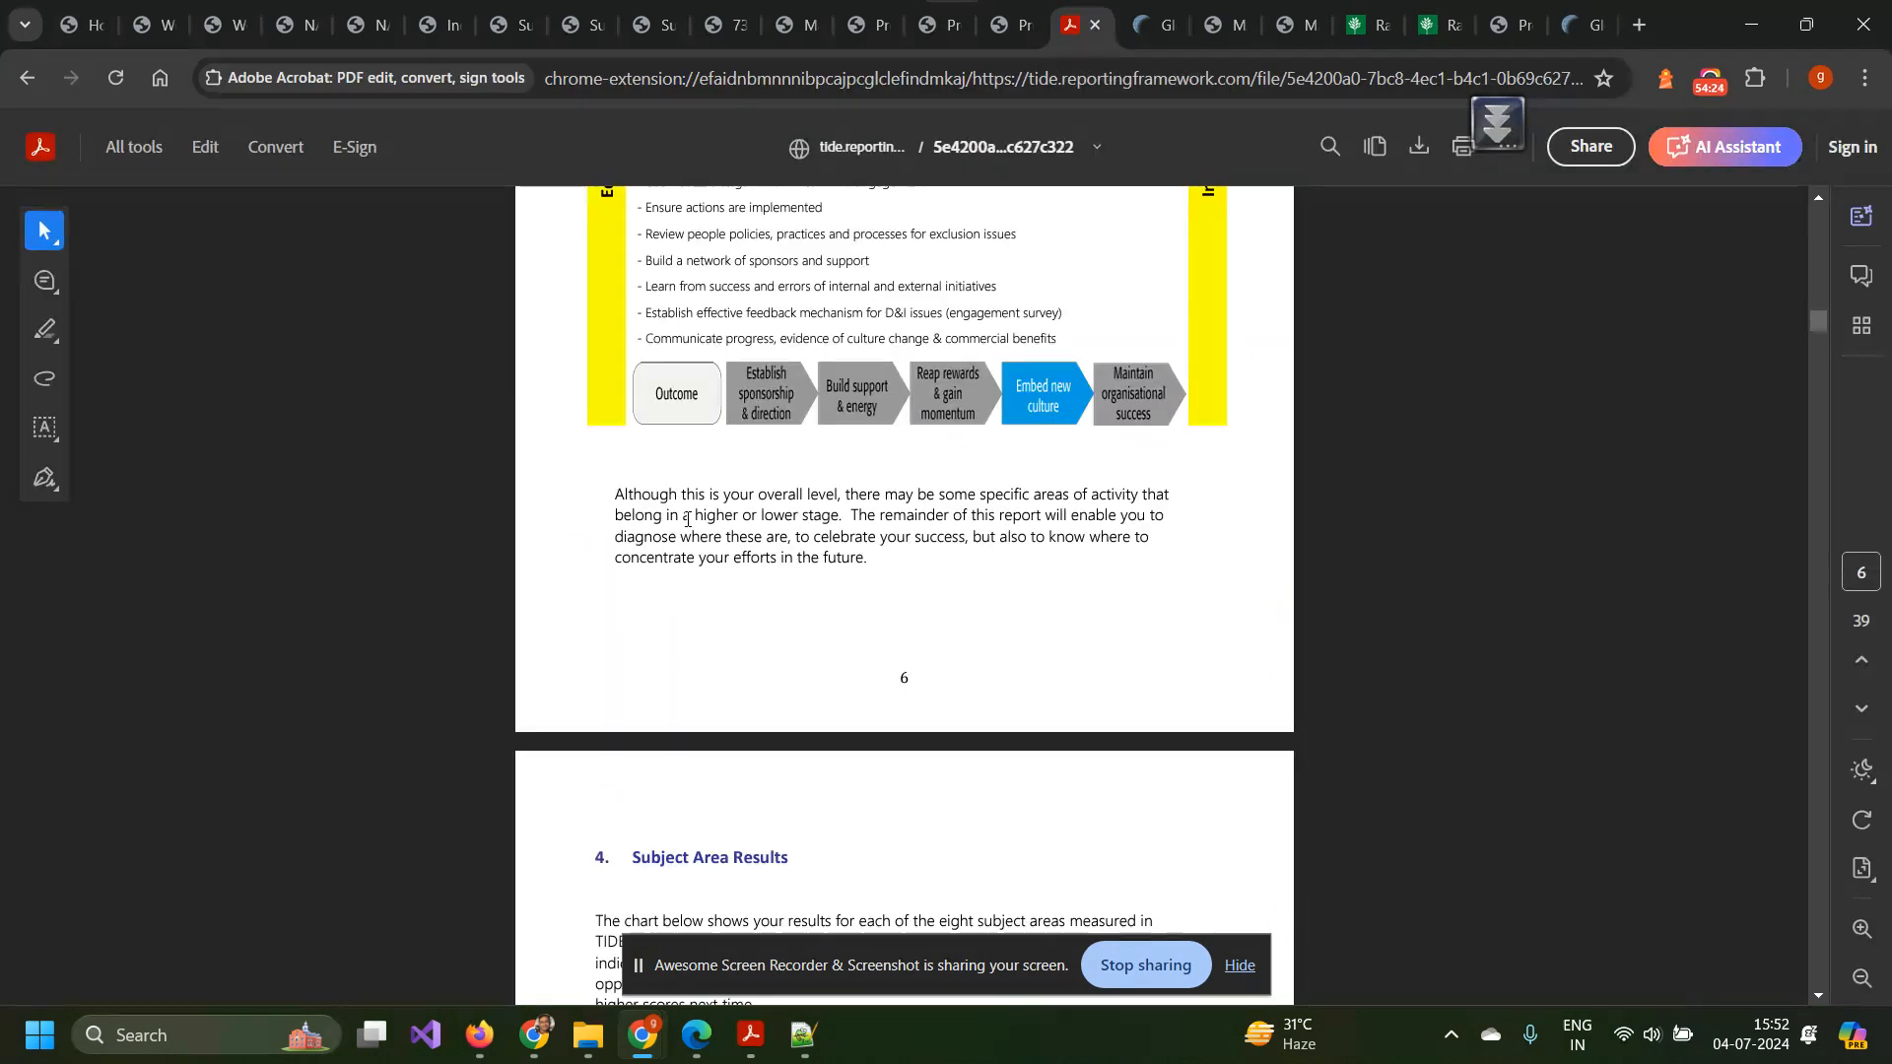
{"action": "scroll", "coordinate": [684, 529], "scroll_direction": "up", "scroll_amount": 10}
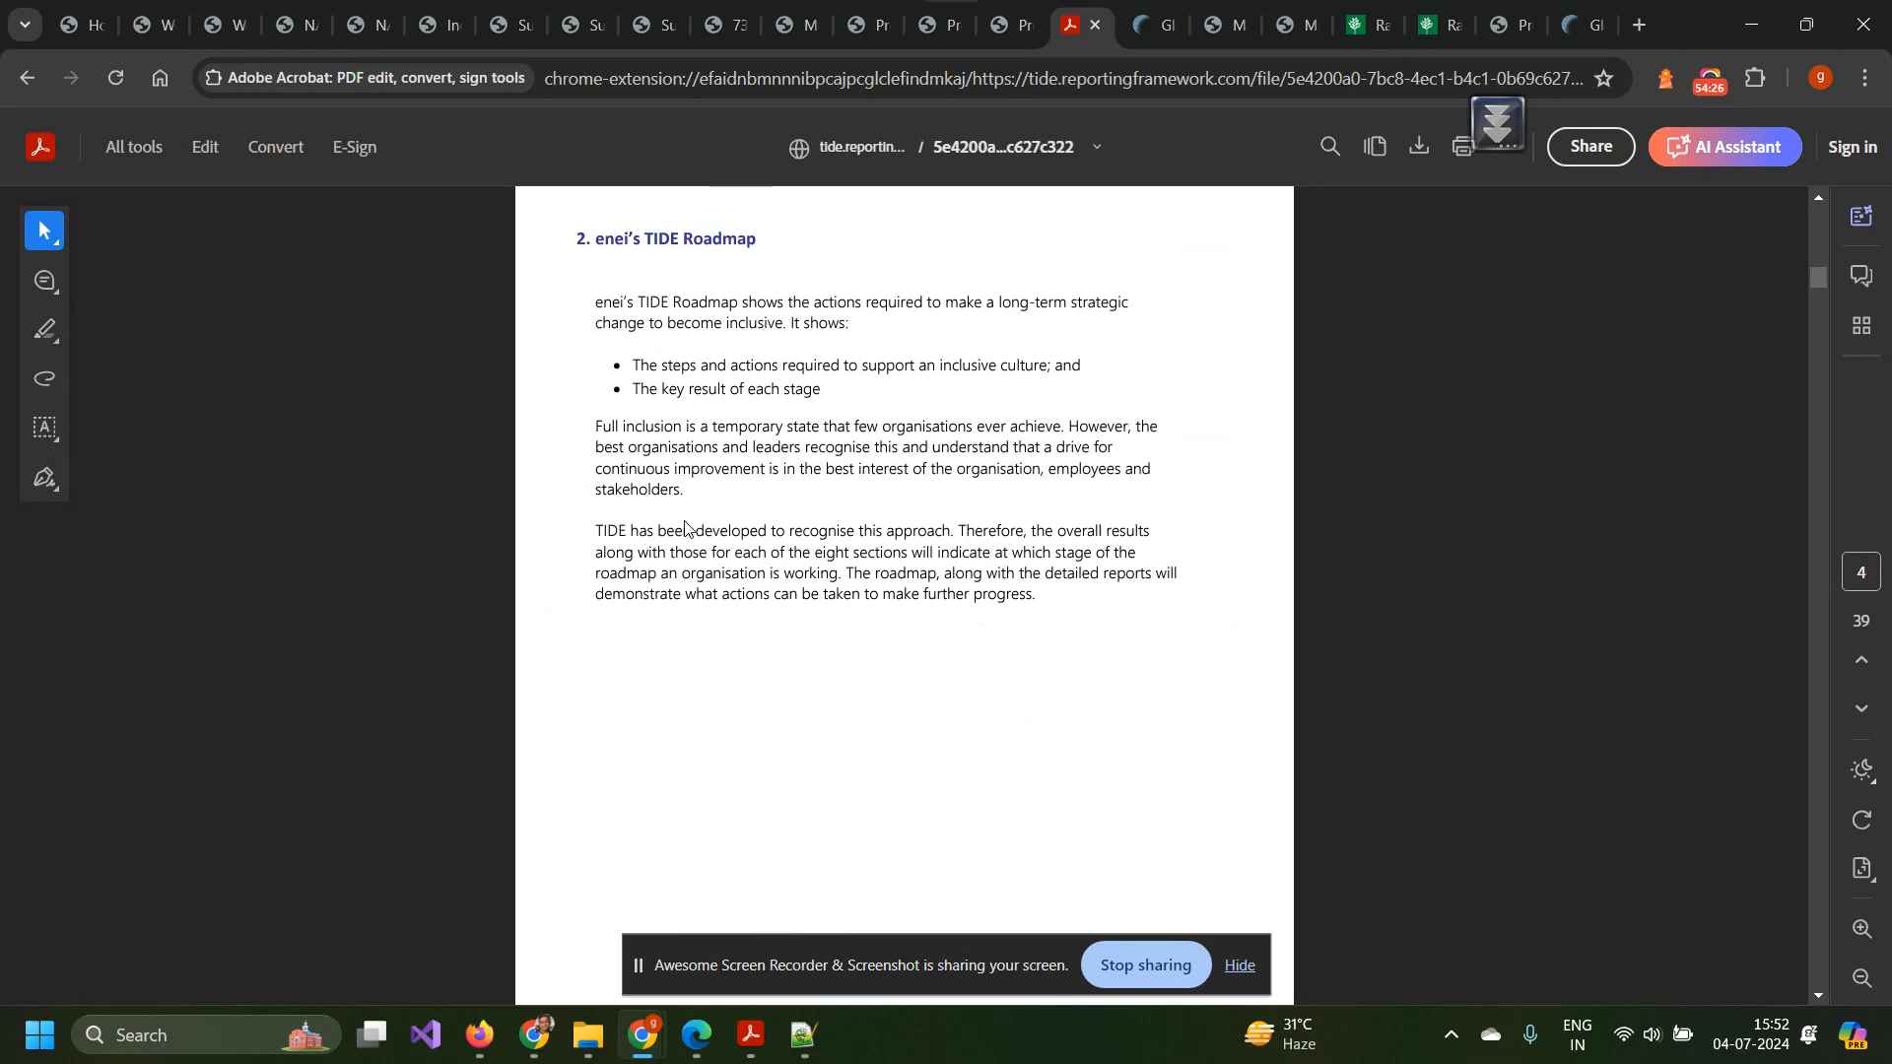
{"action": "scroll", "coordinate": [684, 529], "scroll_direction": "up", "scroll_amount": 6}
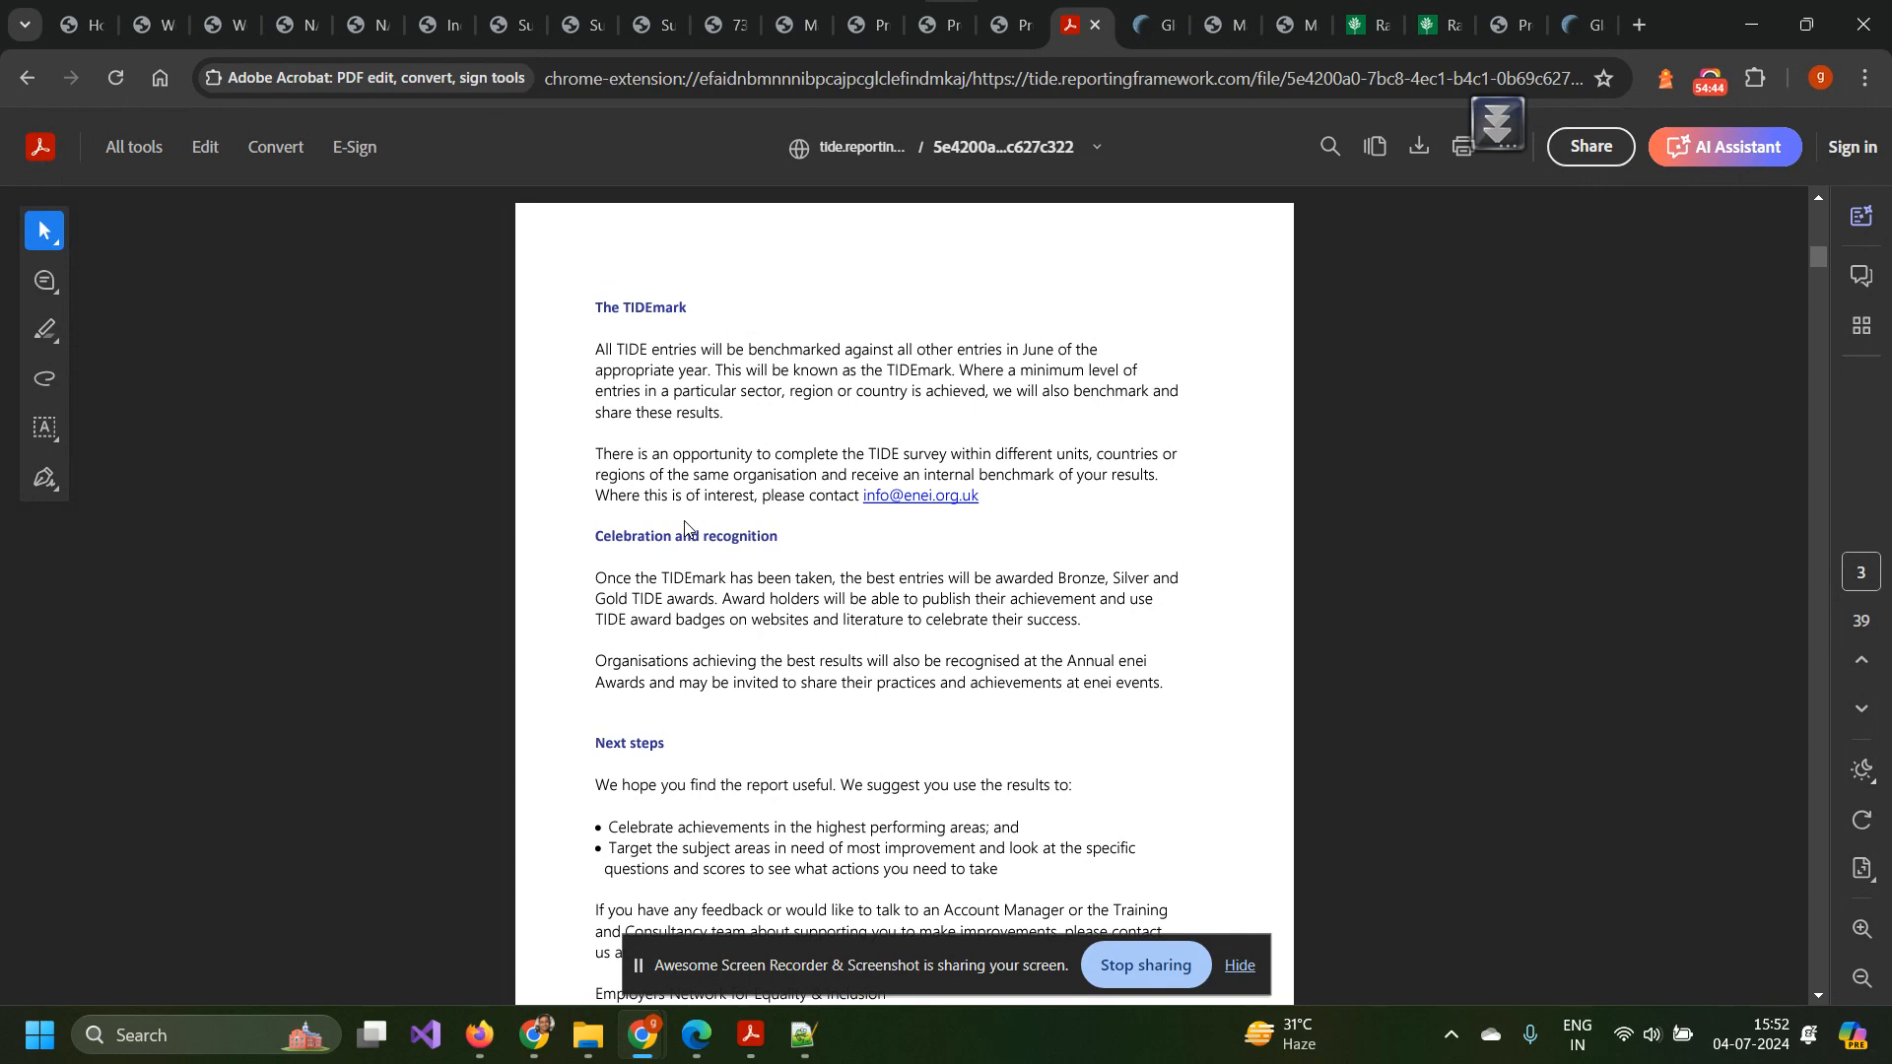
{"action": "scroll", "coordinate": [684, 529], "scroll_direction": "up", "scroll_amount": 10}
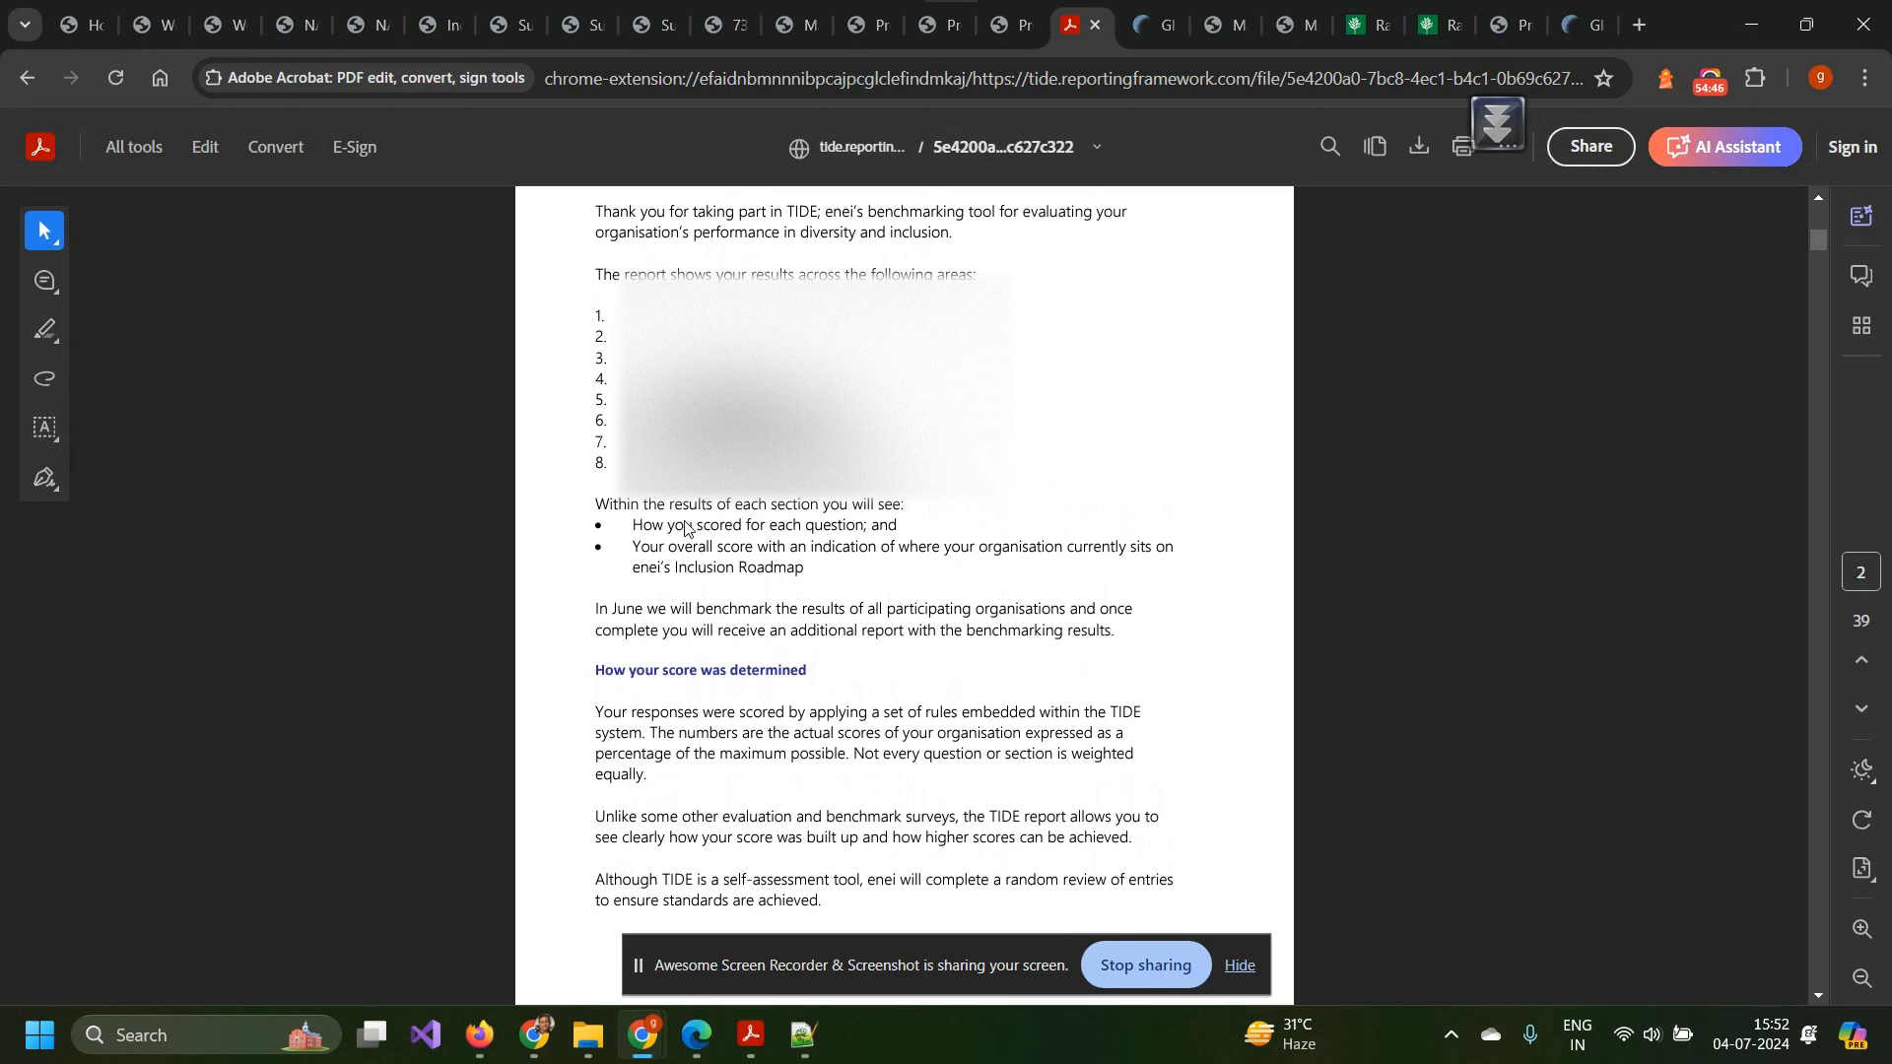
{"action": "scroll", "coordinate": [685, 529], "scroll_direction": "up", "scroll_amount": 15}
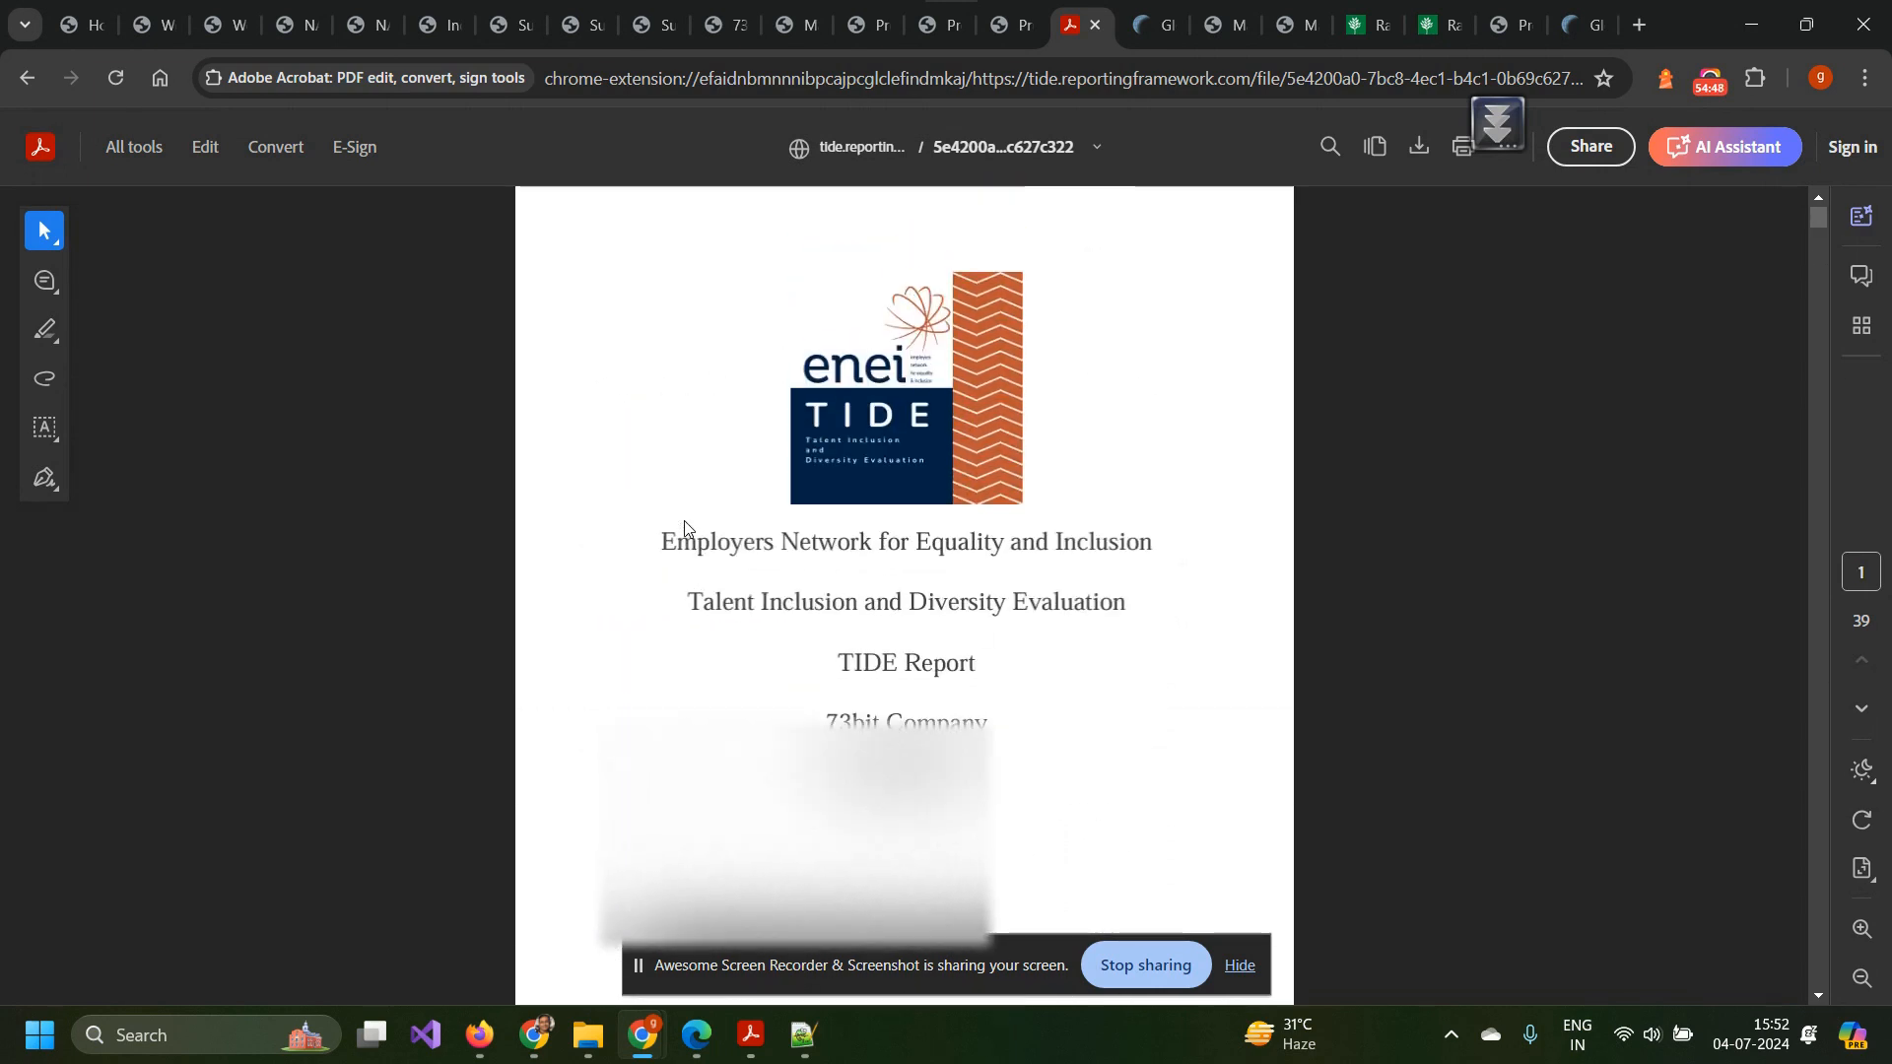
{"action": "scroll", "coordinate": [685, 529], "scroll_direction": "down", "scroll_amount": 10}
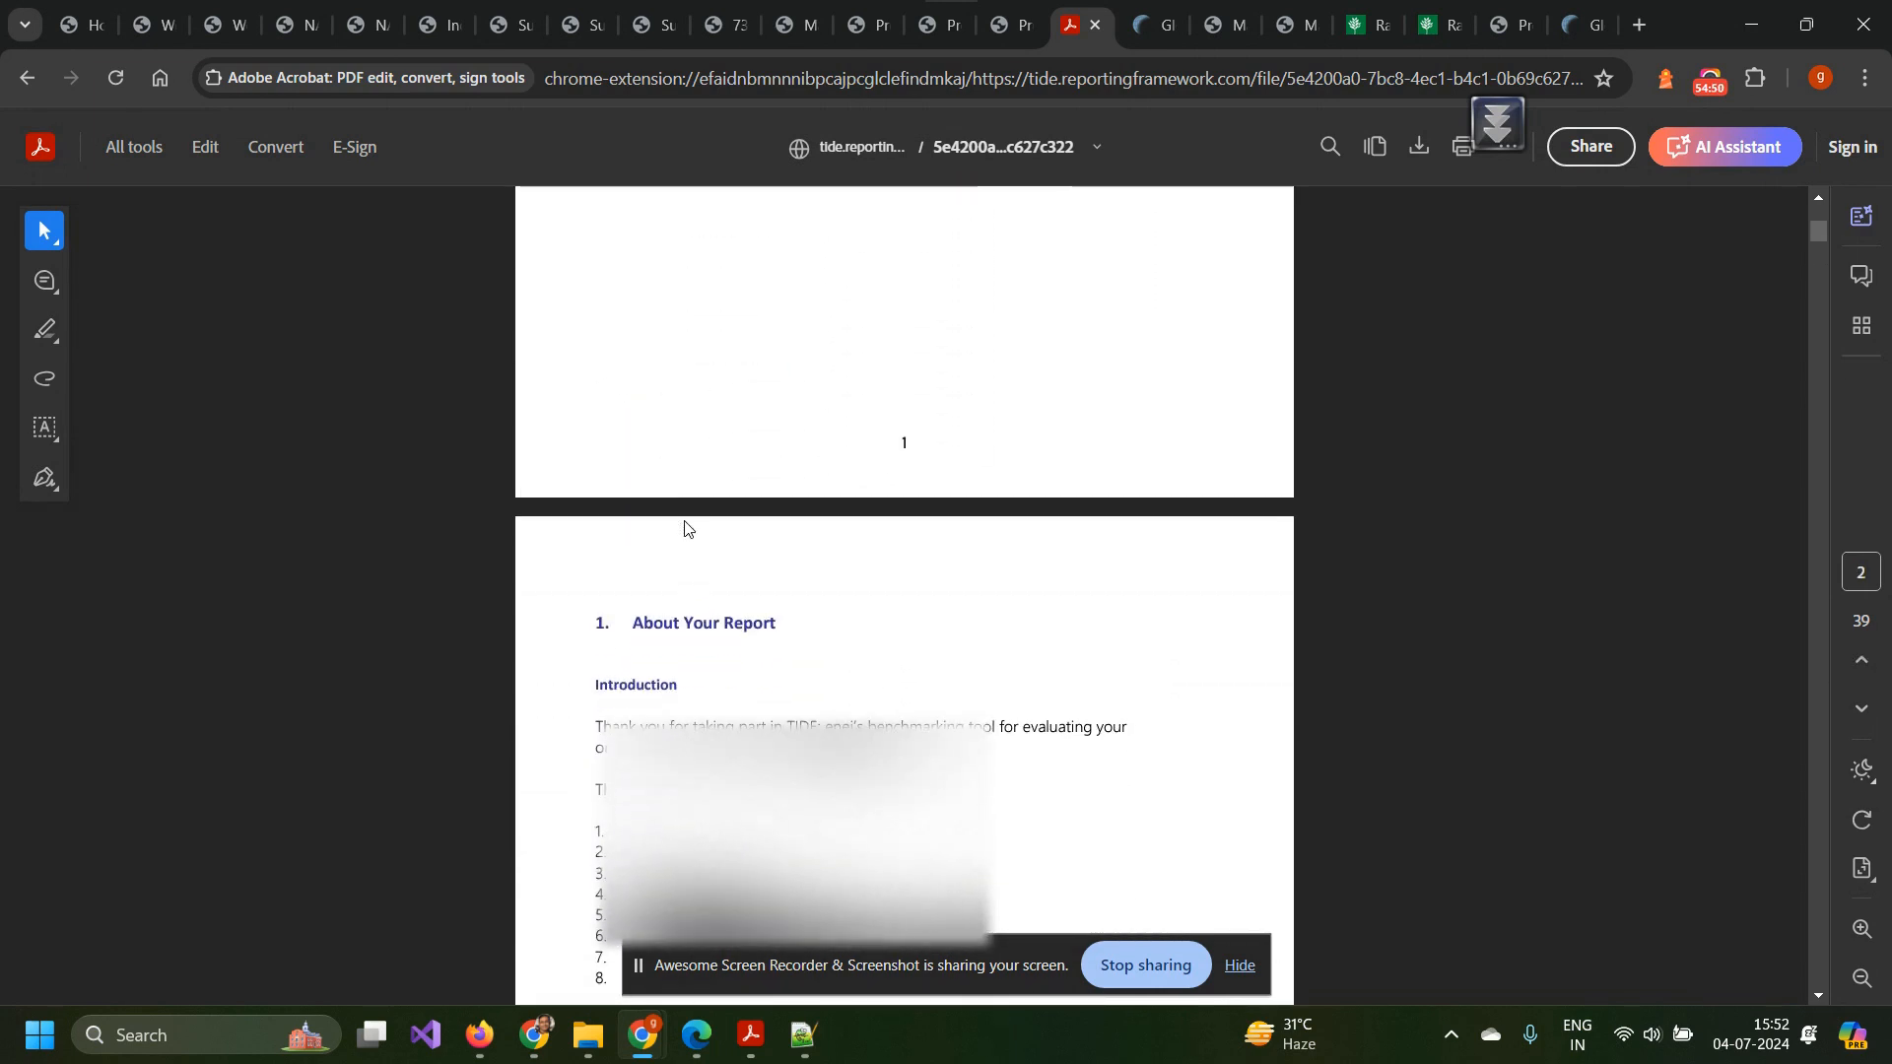
{"action": "scroll", "coordinate": [685, 529], "scroll_direction": "down", "scroll_amount": 5}
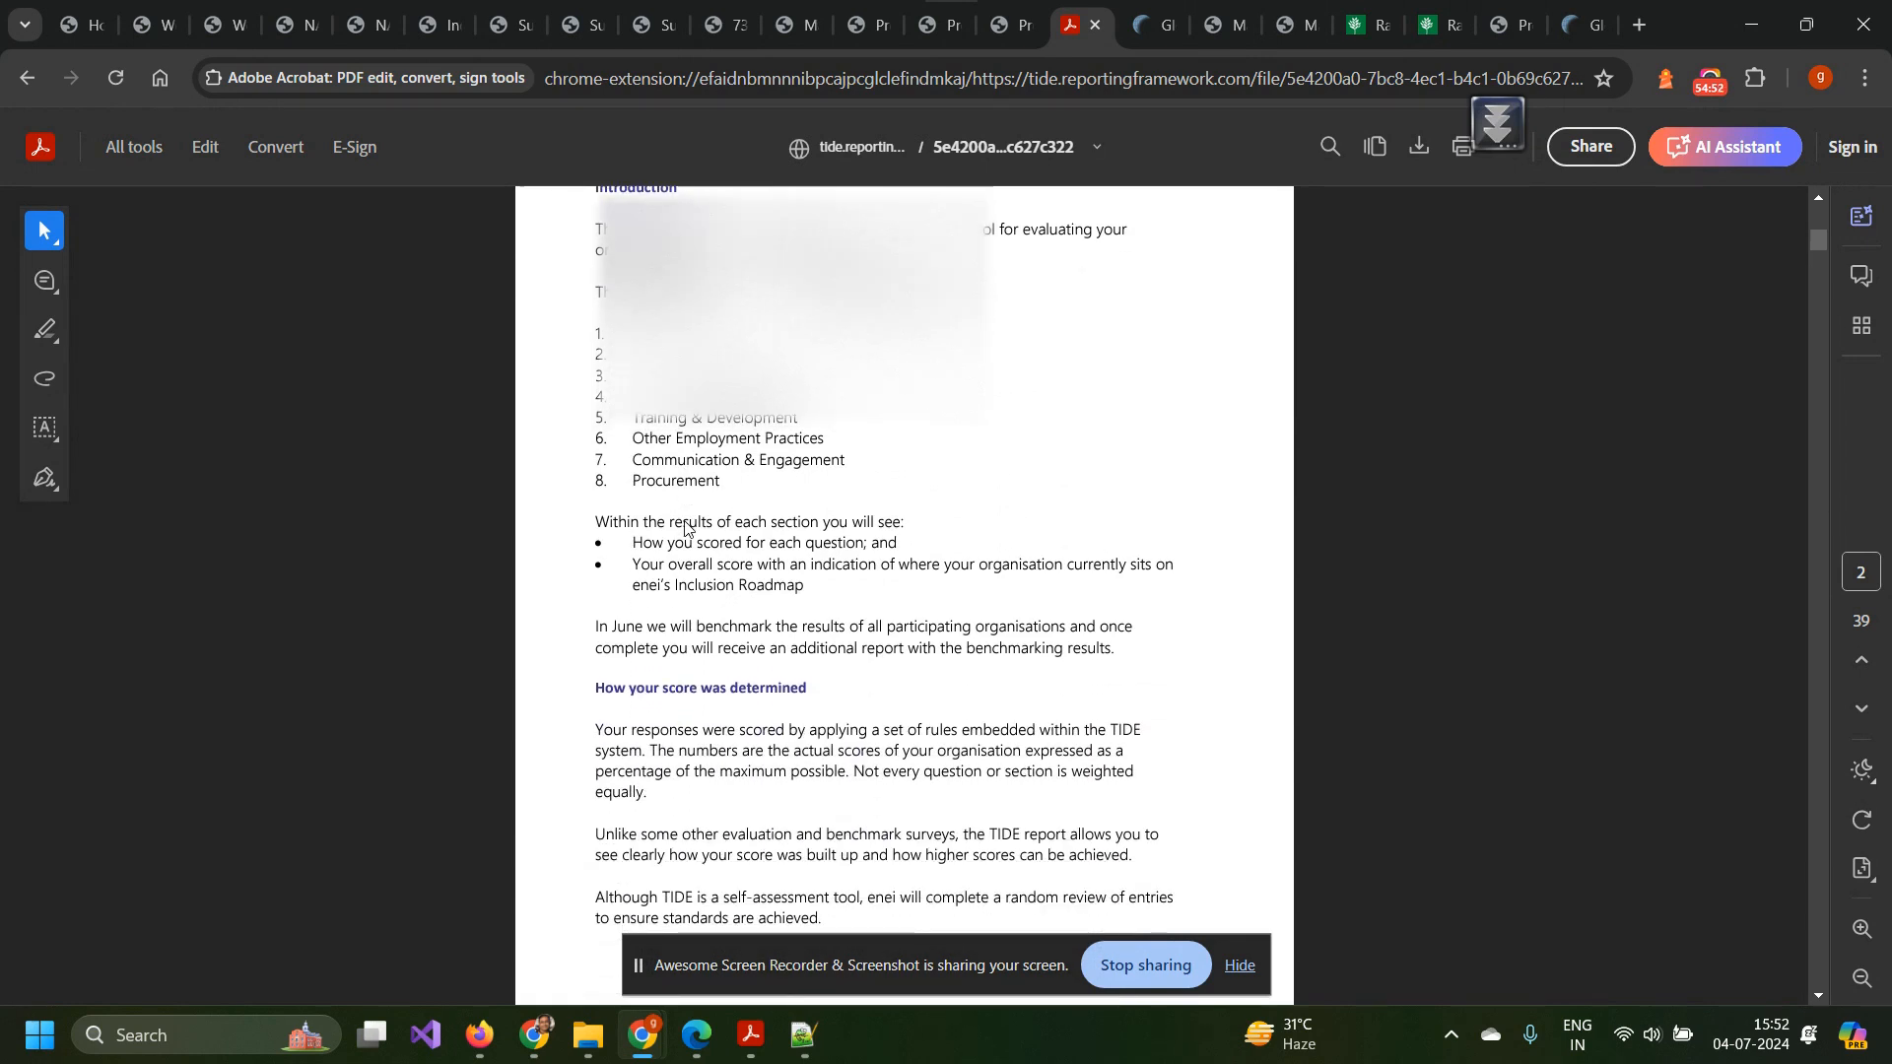
{"action": "scroll", "coordinate": [685, 530], "scroll_direction": "down", "scroll_amount": 15}
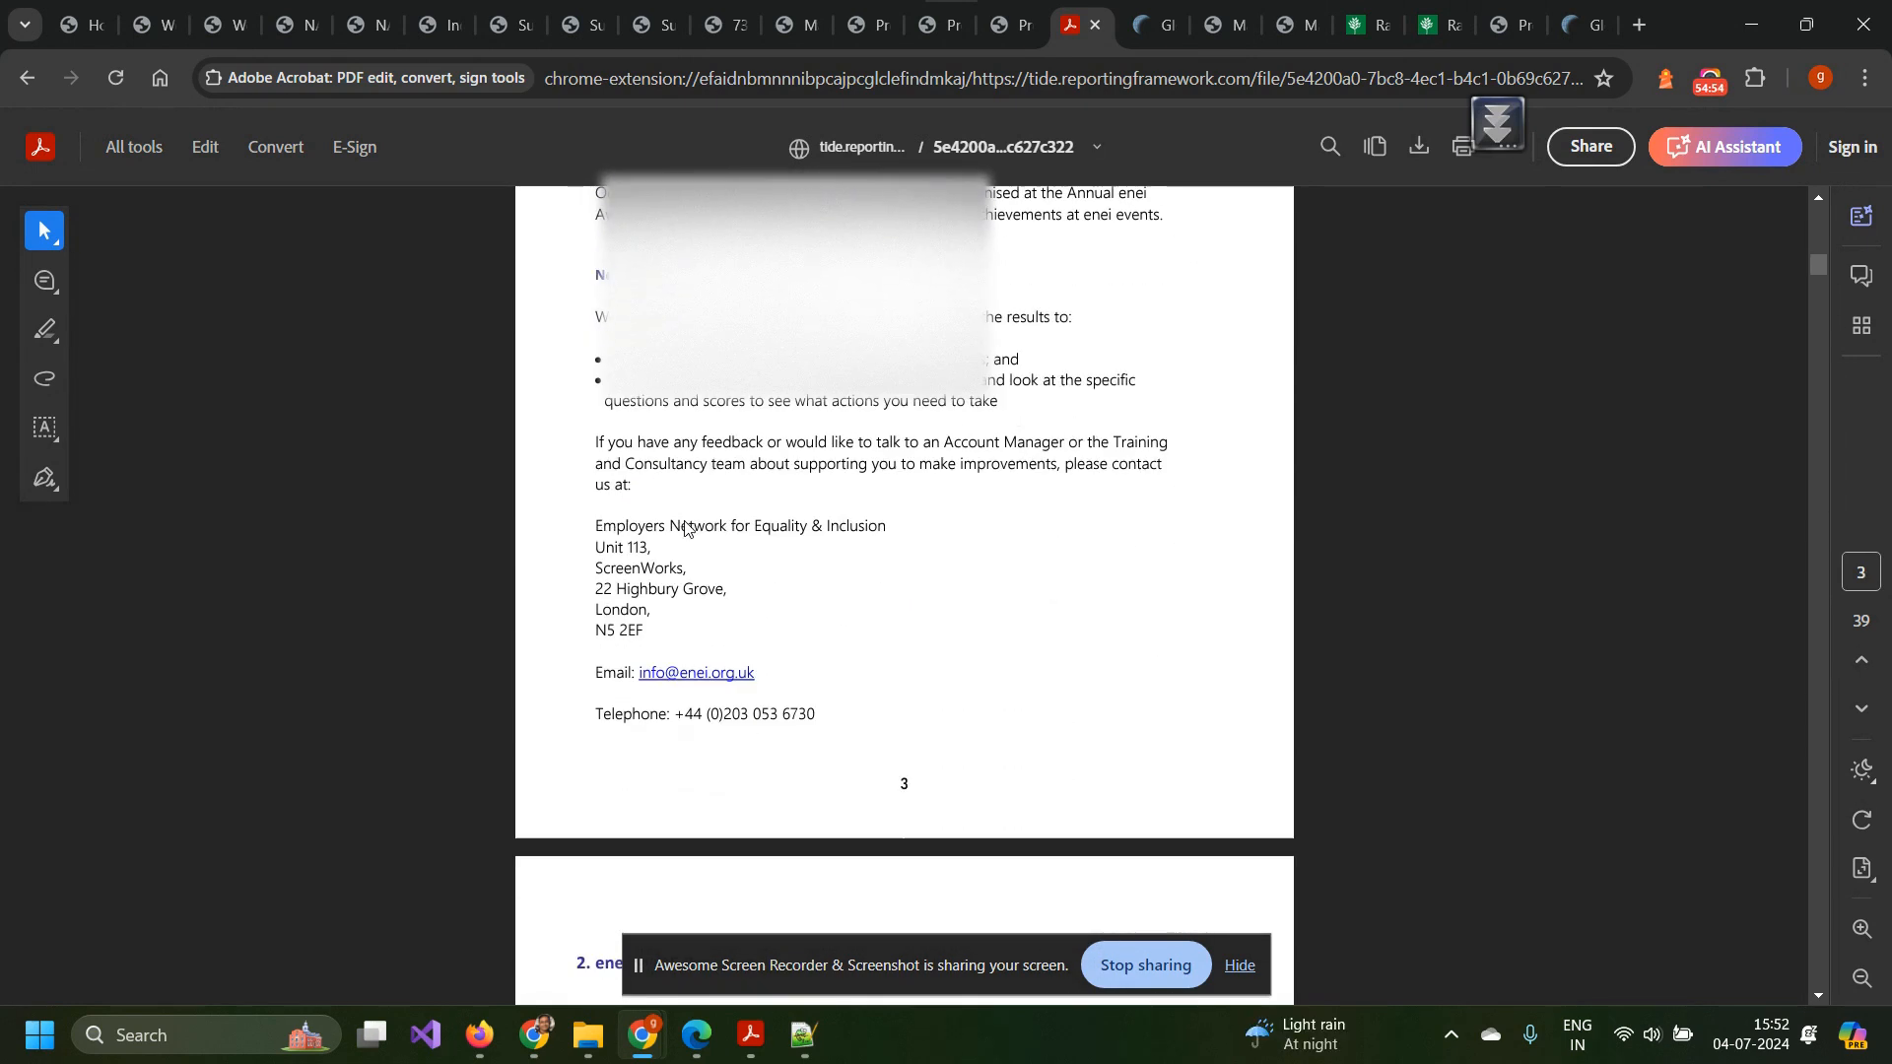
{"action": "scroll", "coordinate": [685, 529], "scroll_direction": "down", "scroll_amount": 2}
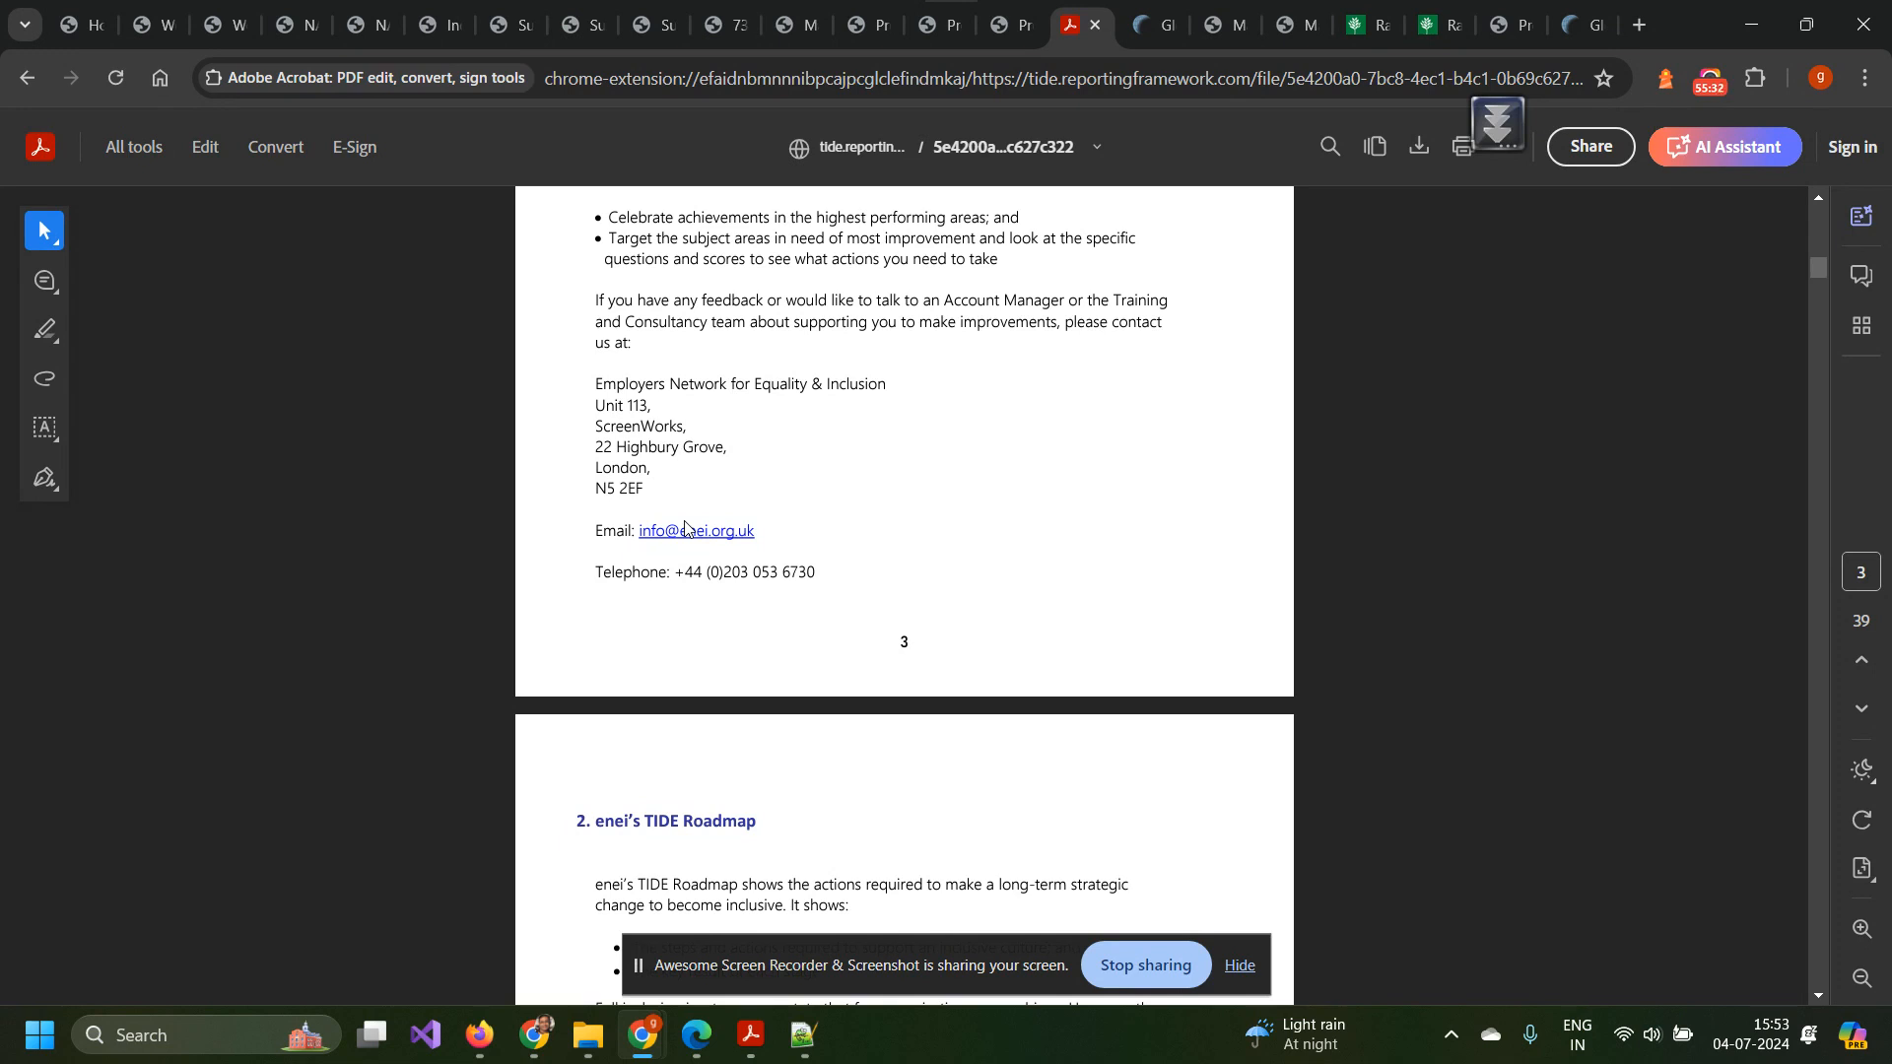
{"action": "scroll", "coordinate": [686, 529], "scroll_direction": "up", "scroll_amount": 10}
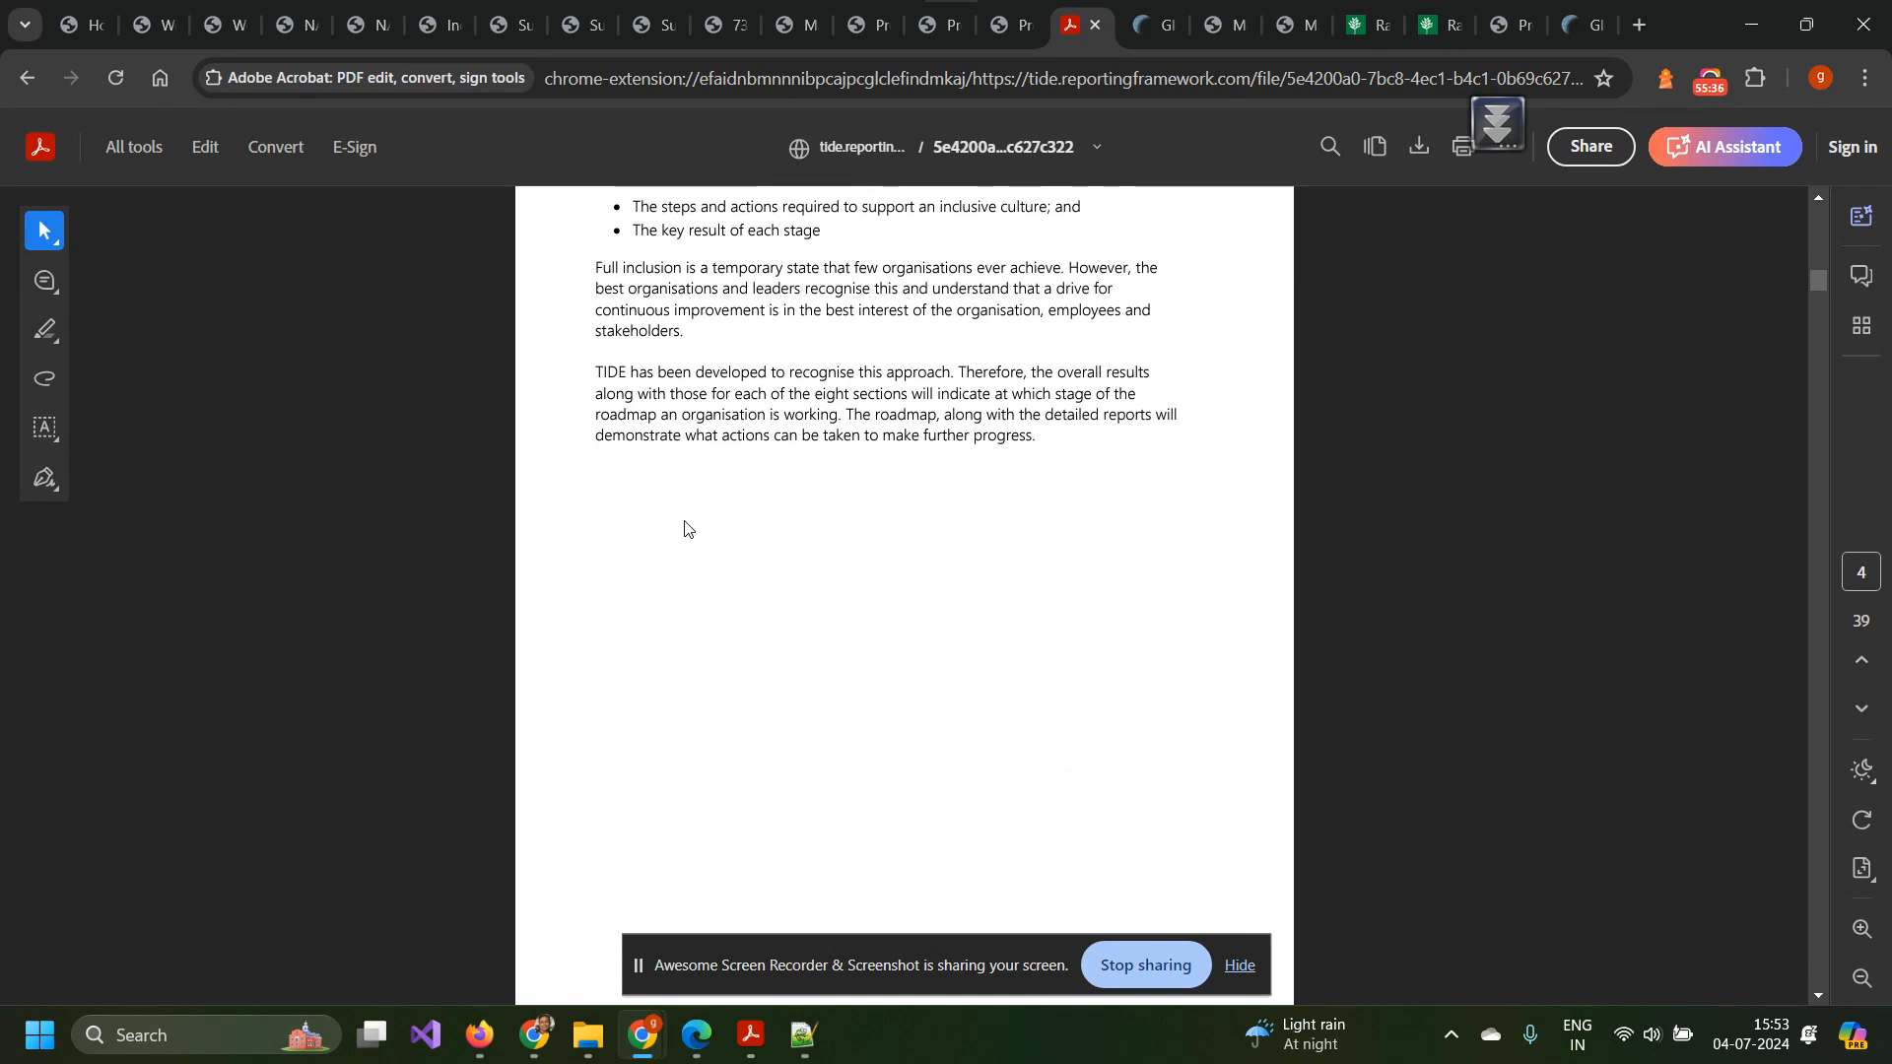
{"action": "scroll", "coordinate": [686, 529], "scroll_direction": "down", "scroll_amount": 10}
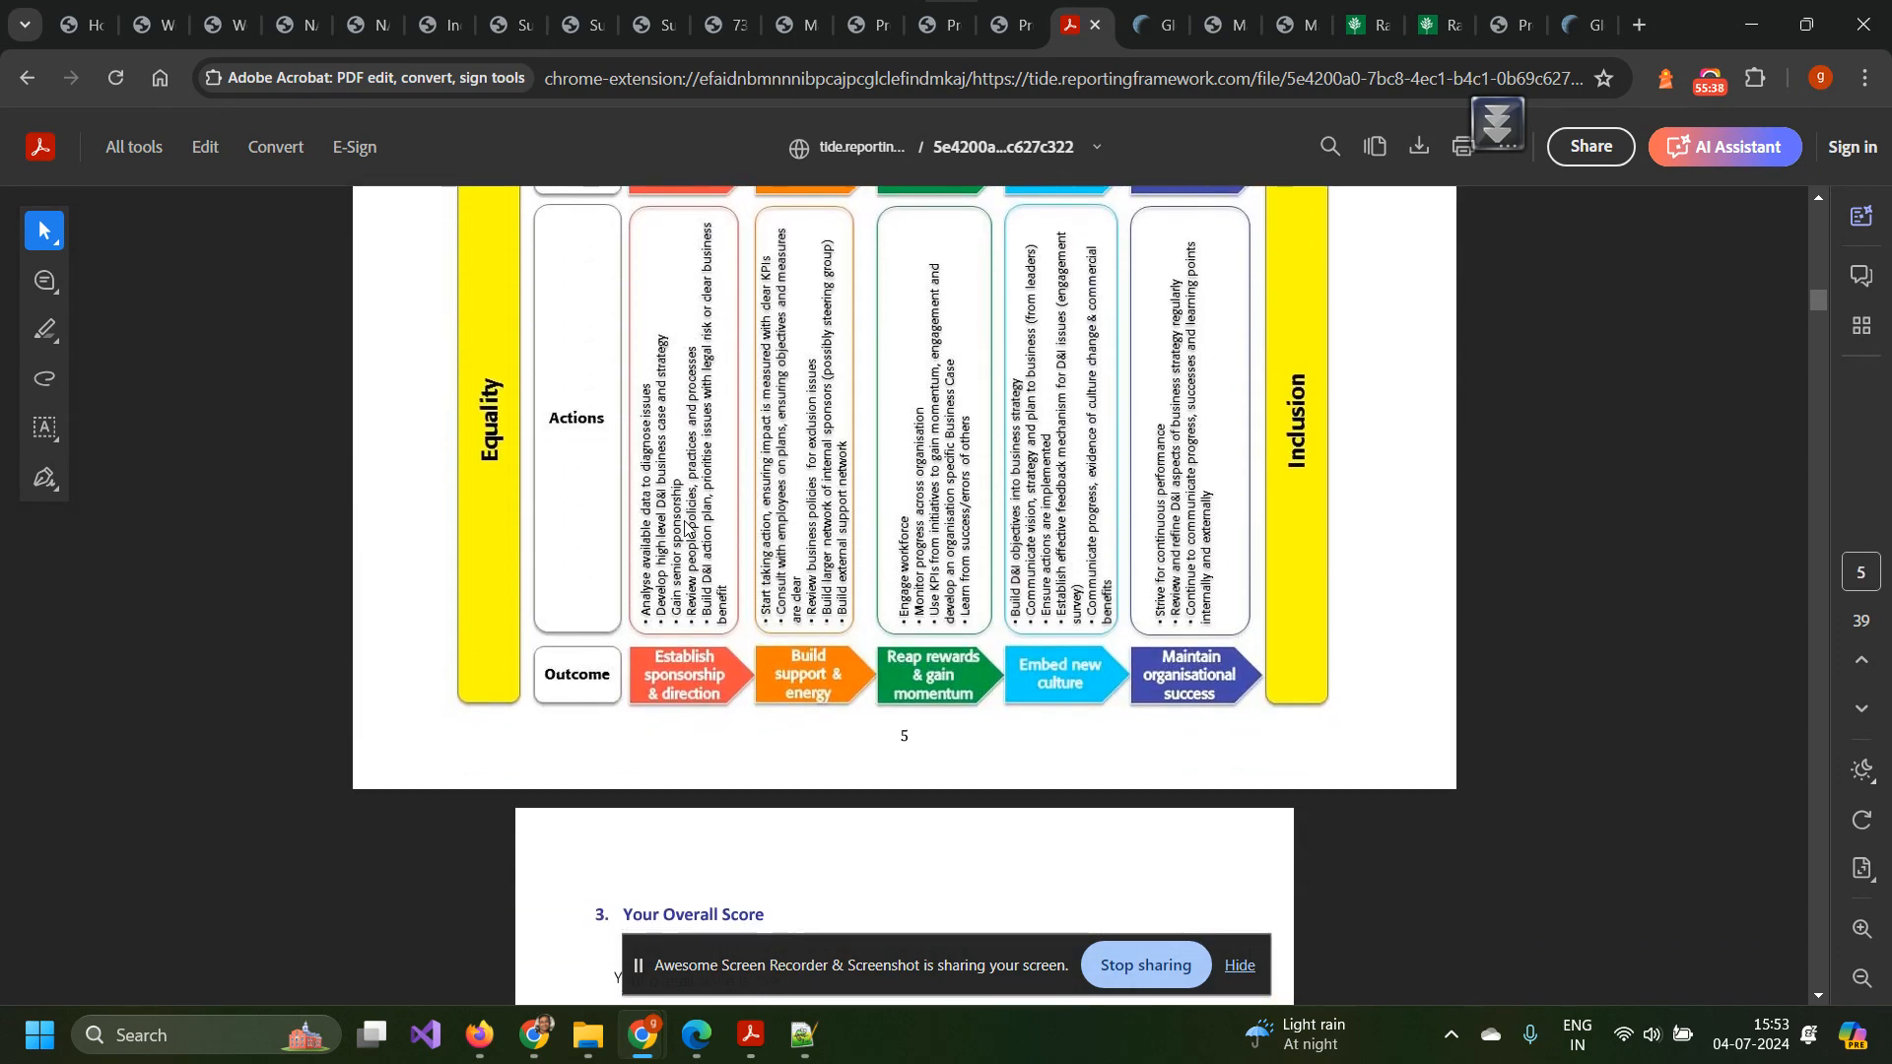
{"action": "scroll", "coordinate": [690, 529], "scroll_direction": "down", "scroll_amount": 6}
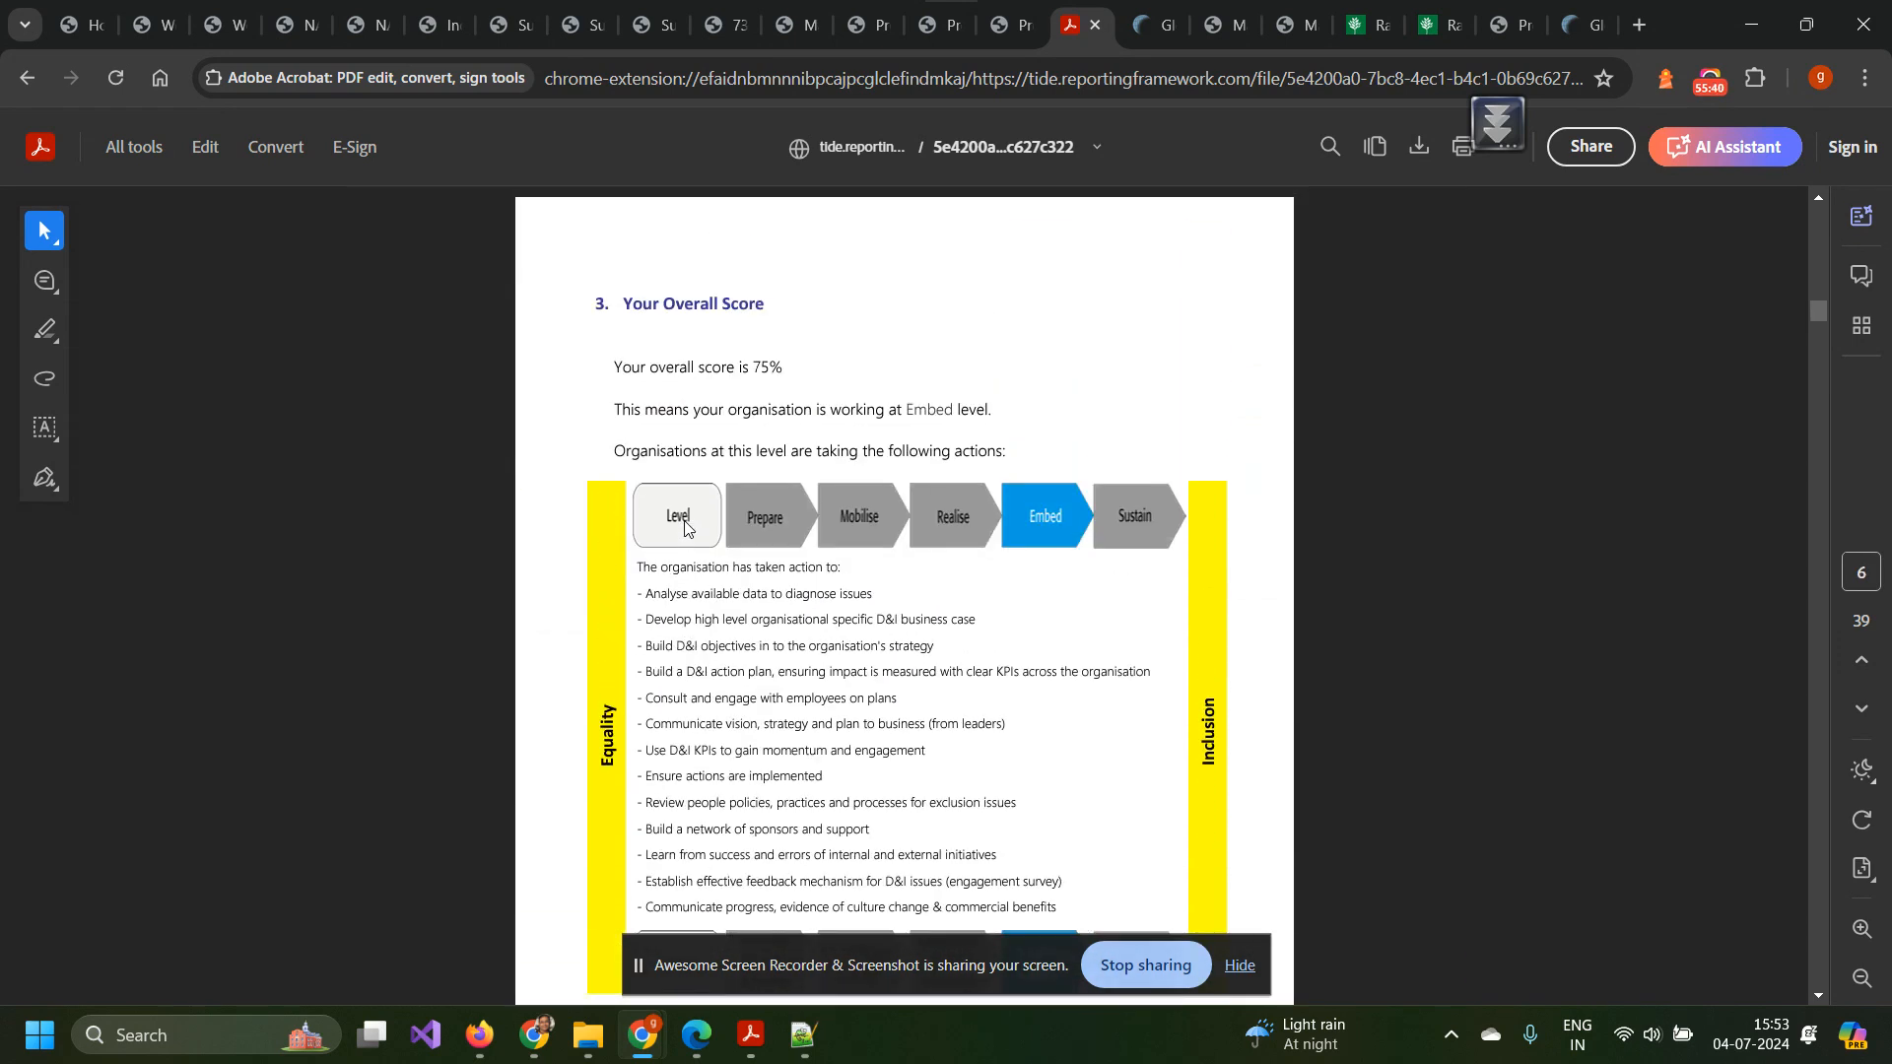